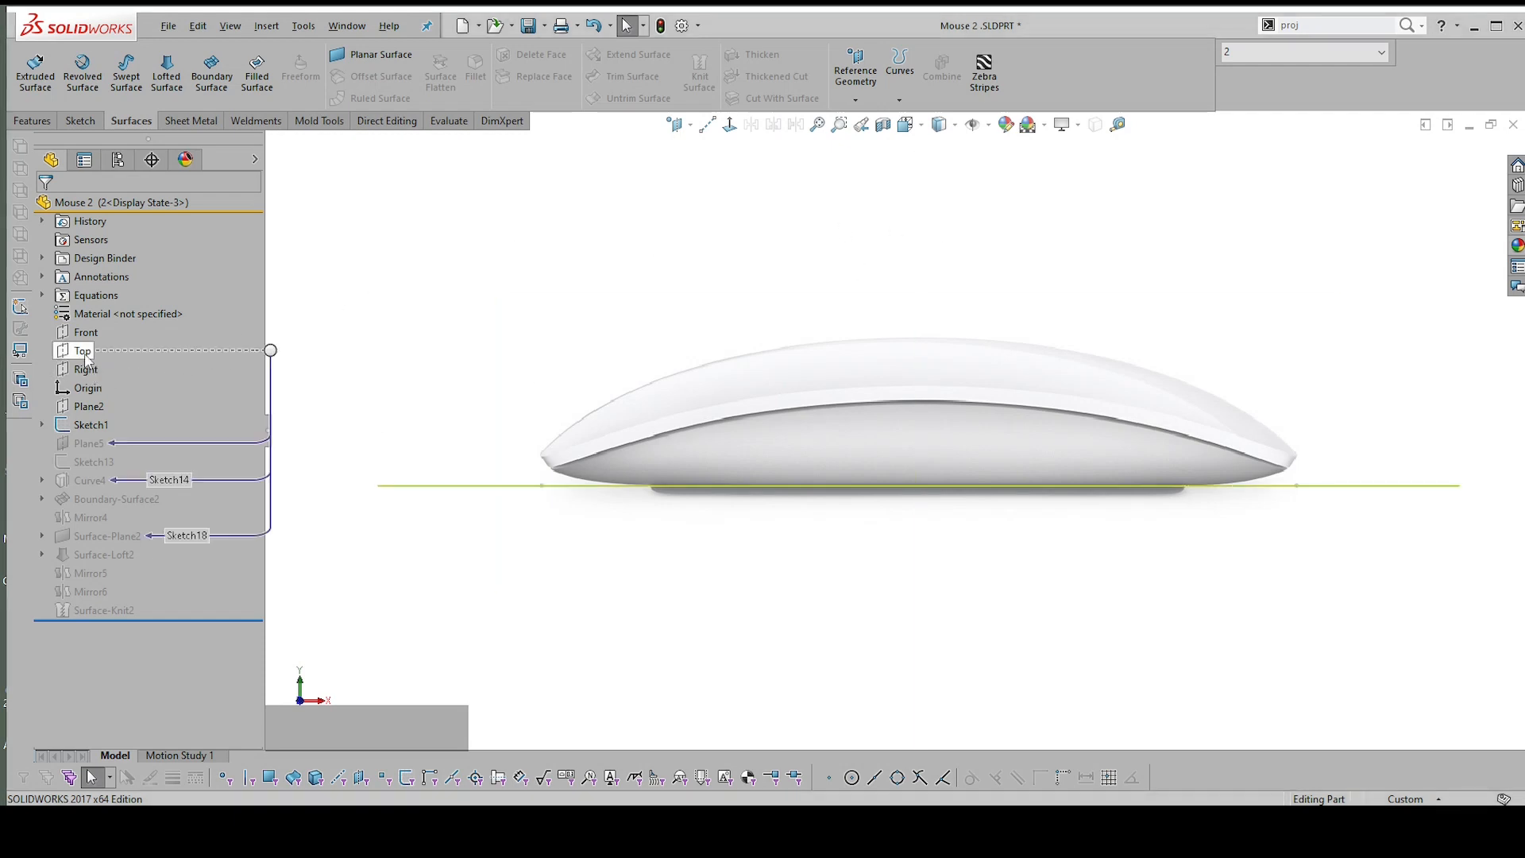
# Create a reference plane offset 30 mm below the Top plane, with the offset direction flipped
pyautogui.click(85, 355)
pyautogui.moveTo(1351, 426); pyautogui.dragTo(802, 537, button='middle')
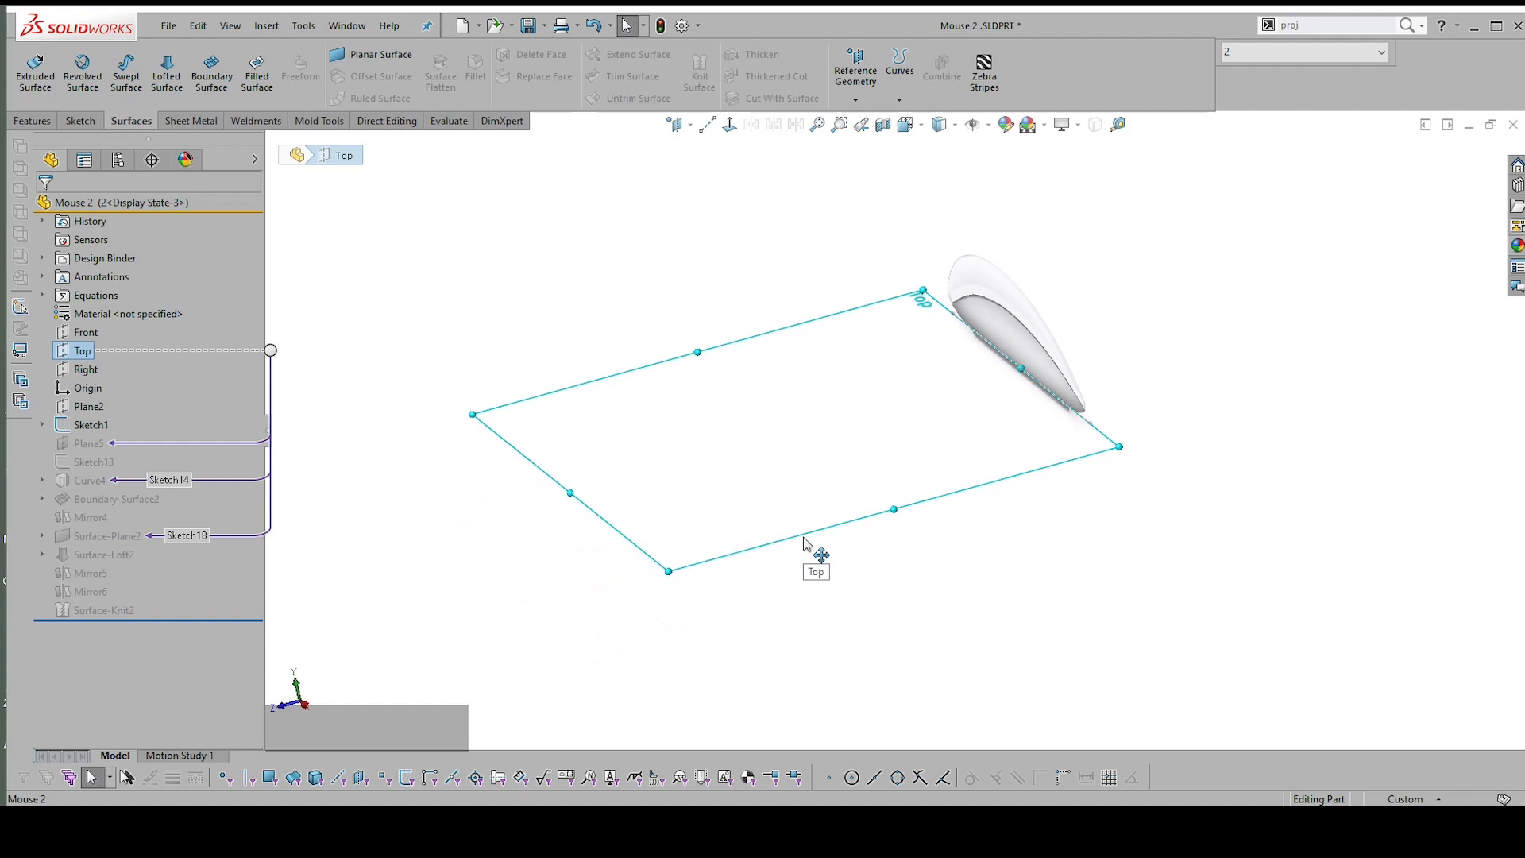
pyautogui.keyDown('ctrl'); pyautogui.moveTo(801, 548); pyautogui.dragTo(820, 648); pyautogui.keyUp('ctrl')
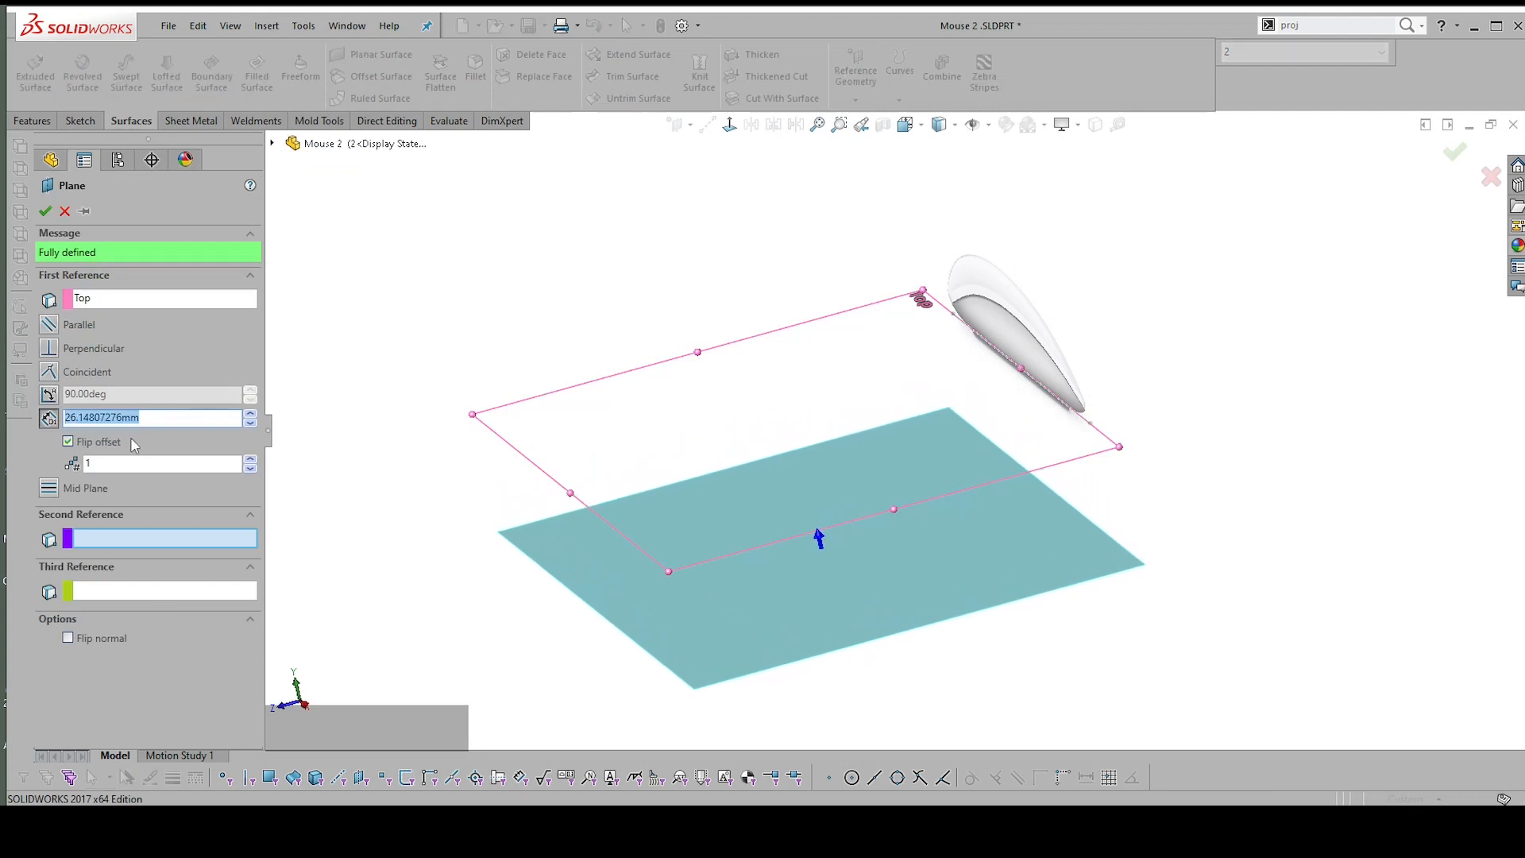
pyautogui.write('30')
pyautogui.press('Return')
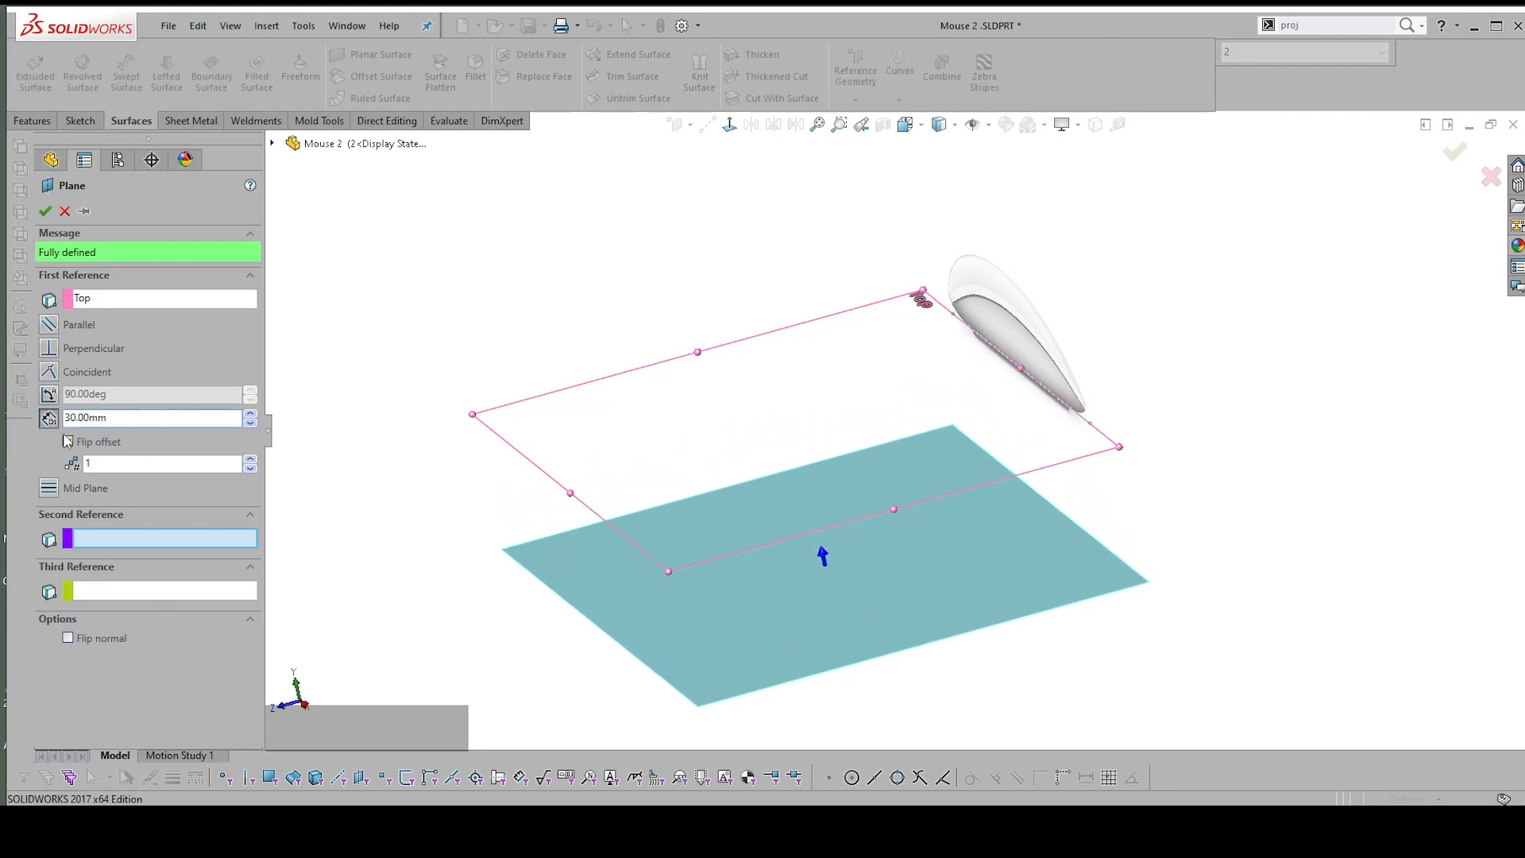
pyautogui.click(45, 210)
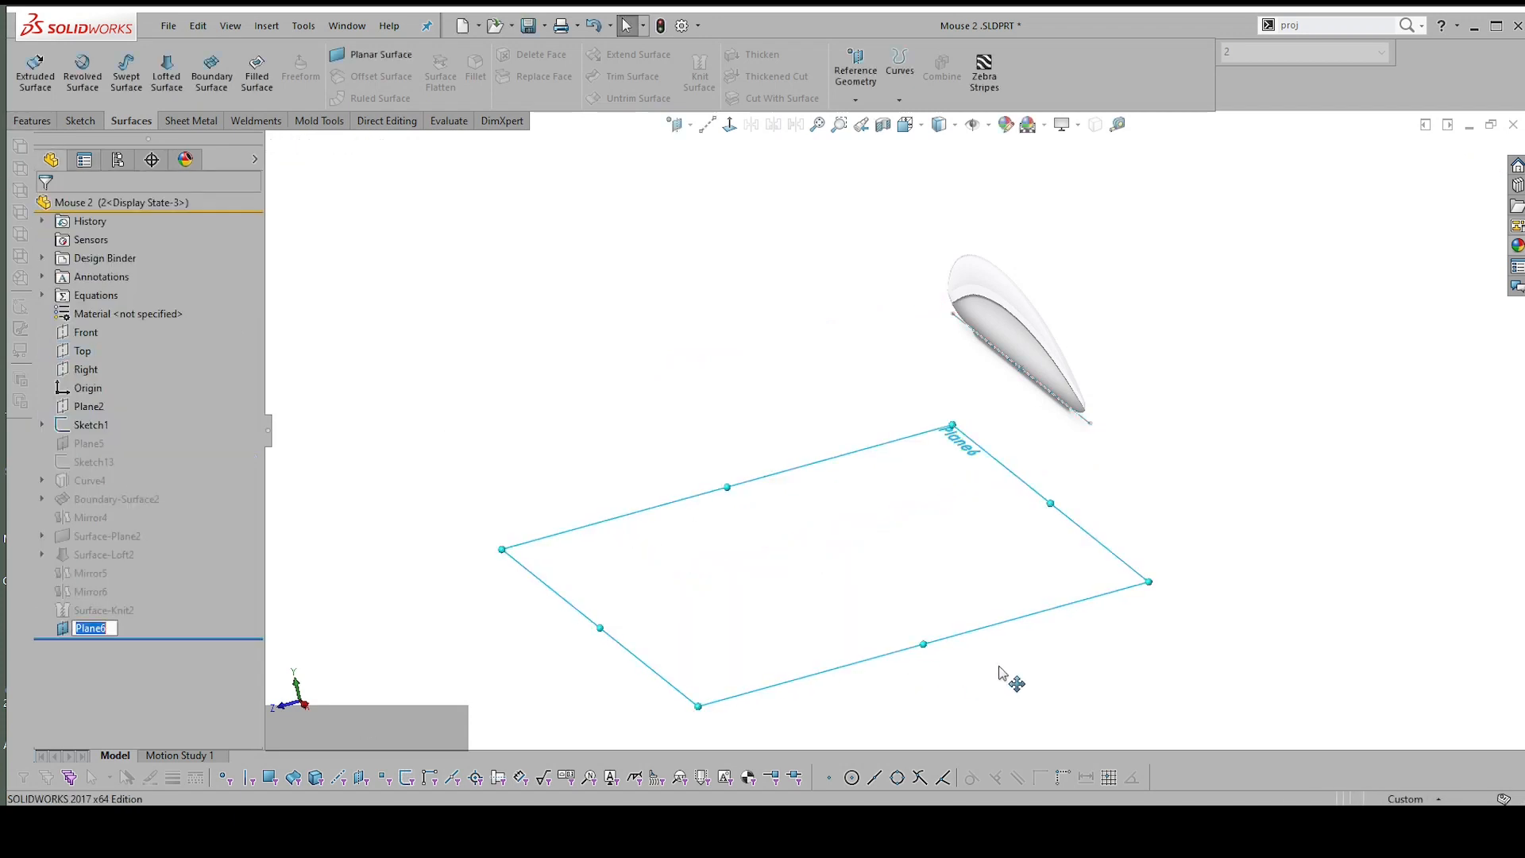
# Start a sketch on the new offset plane and insert Apple Mouse top.jpg as a sketch picture
pyautogui.click(1005, 623)
pyautogui.rightClick(1006, 624)
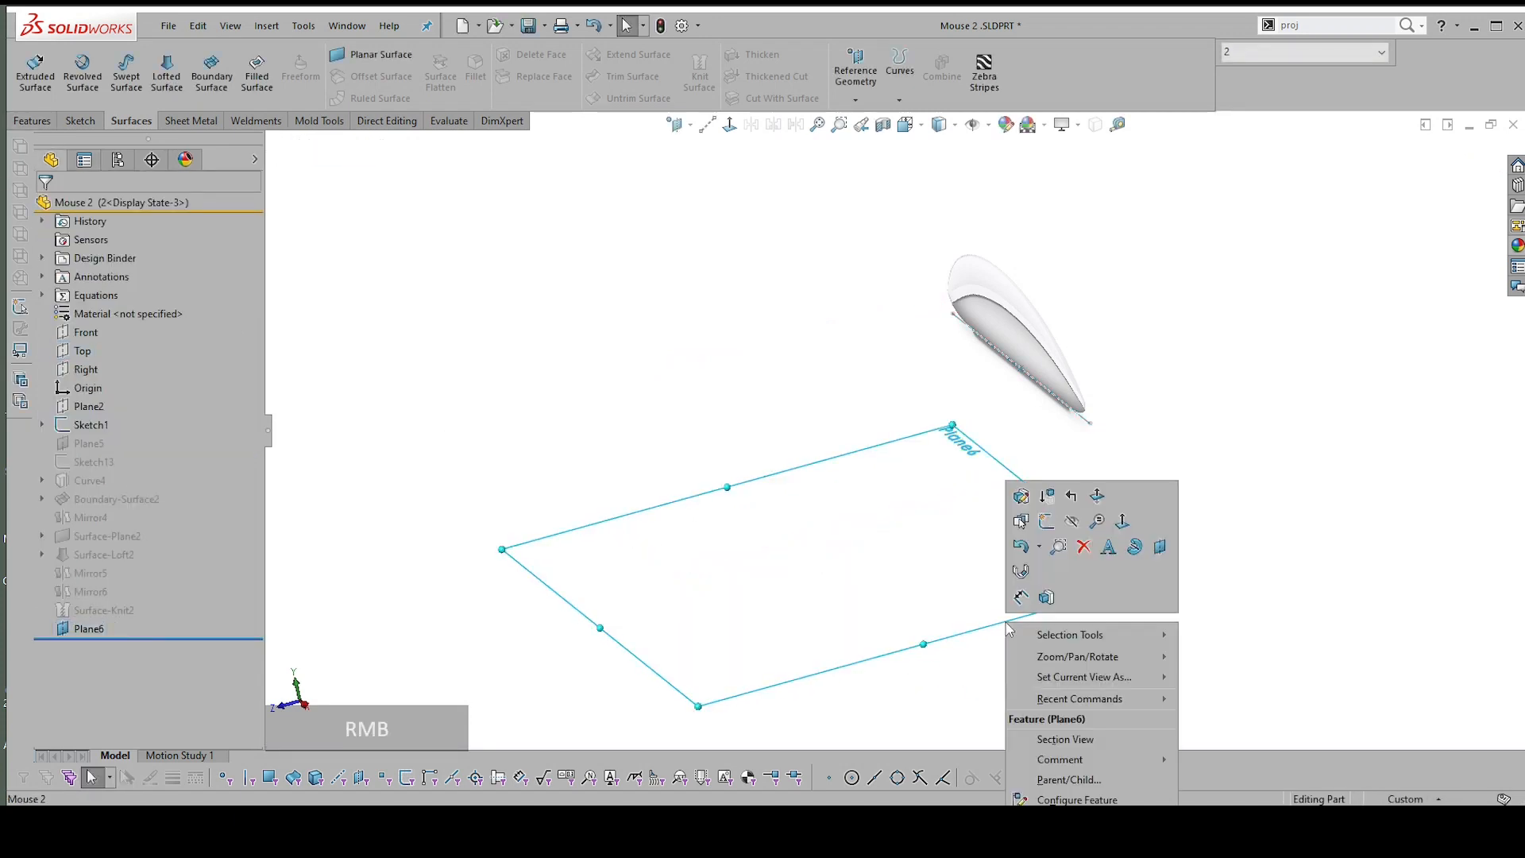
pyautogui.click(1046, 524)
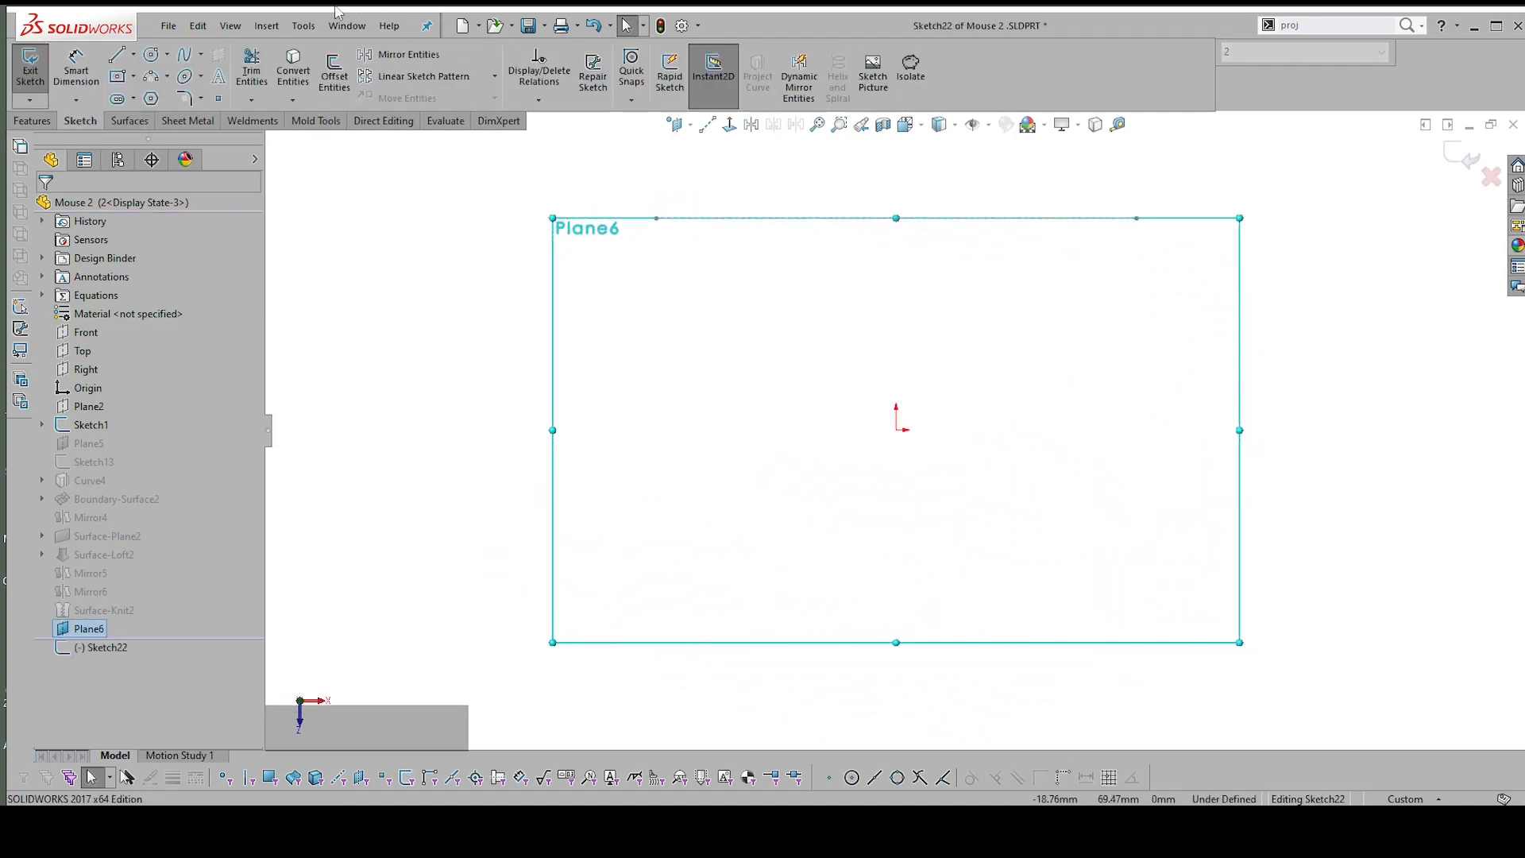
pyautogui.click(304, 26)
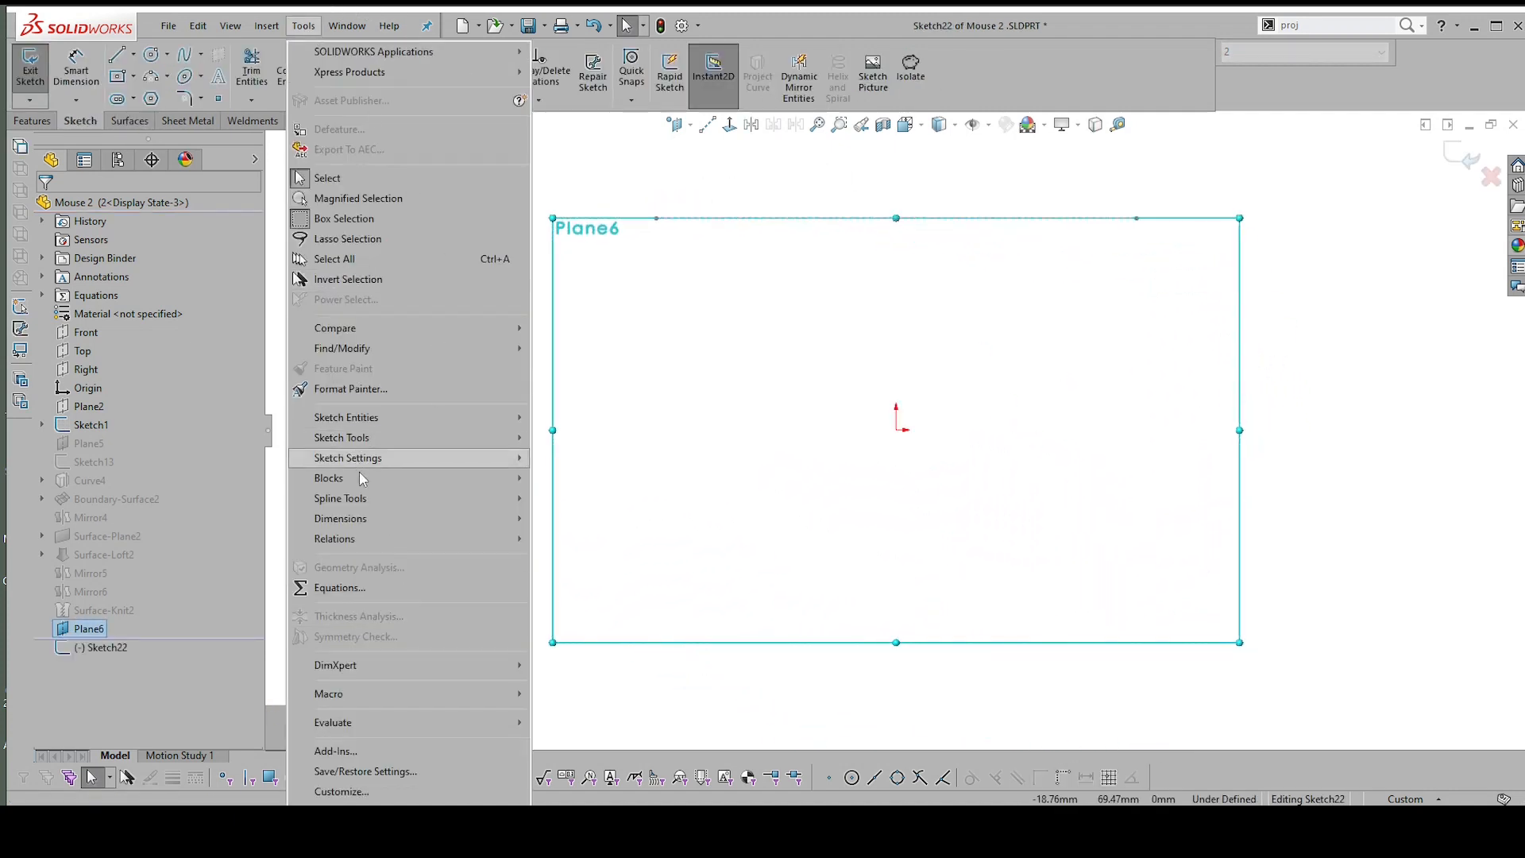
pyautogui.moveTo(375, 441)
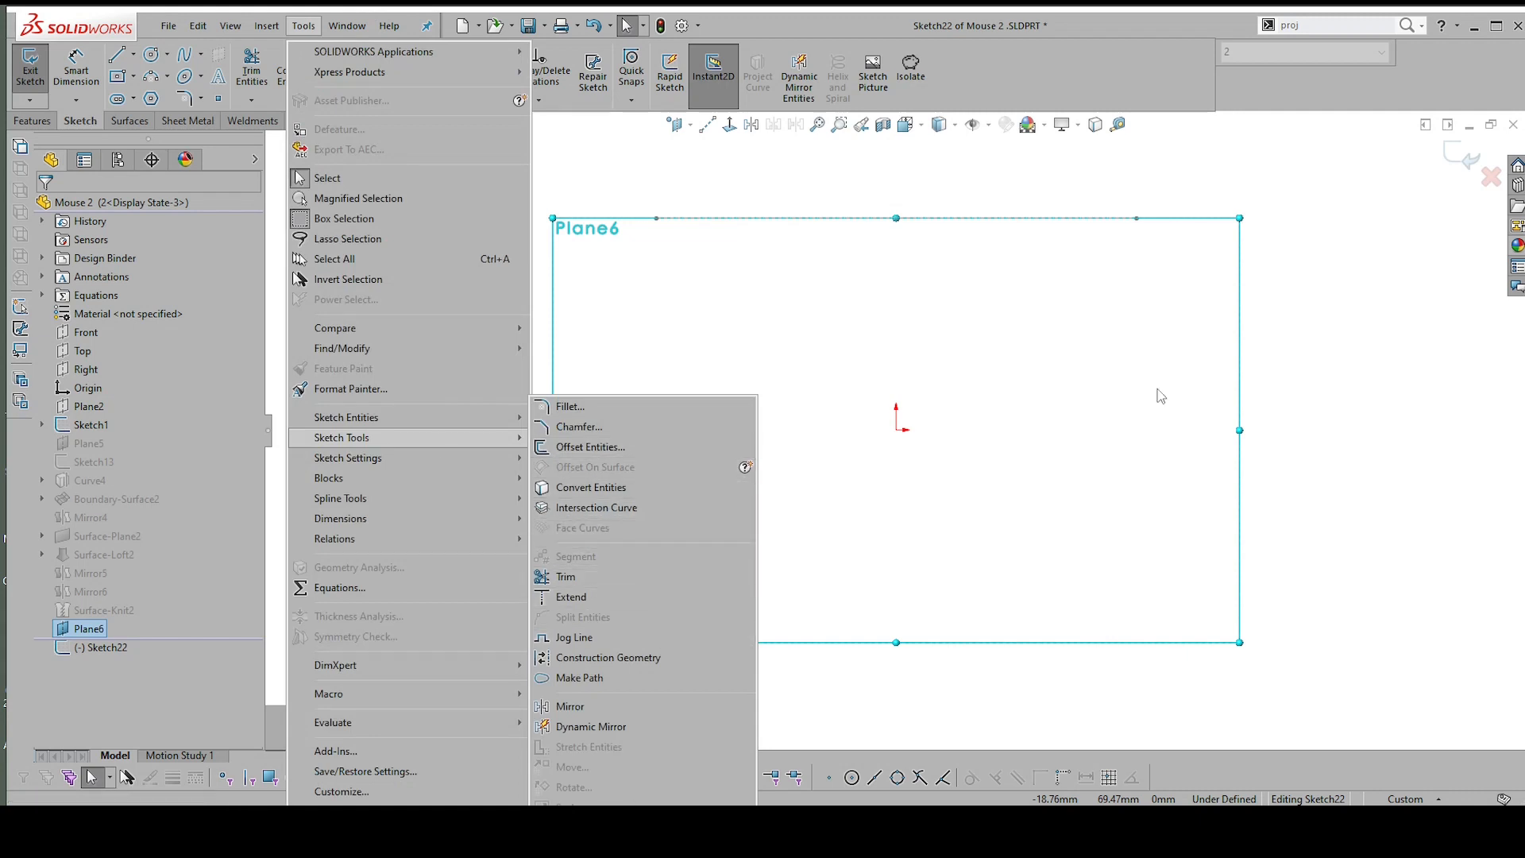
pyautogui.click(1332, 25)
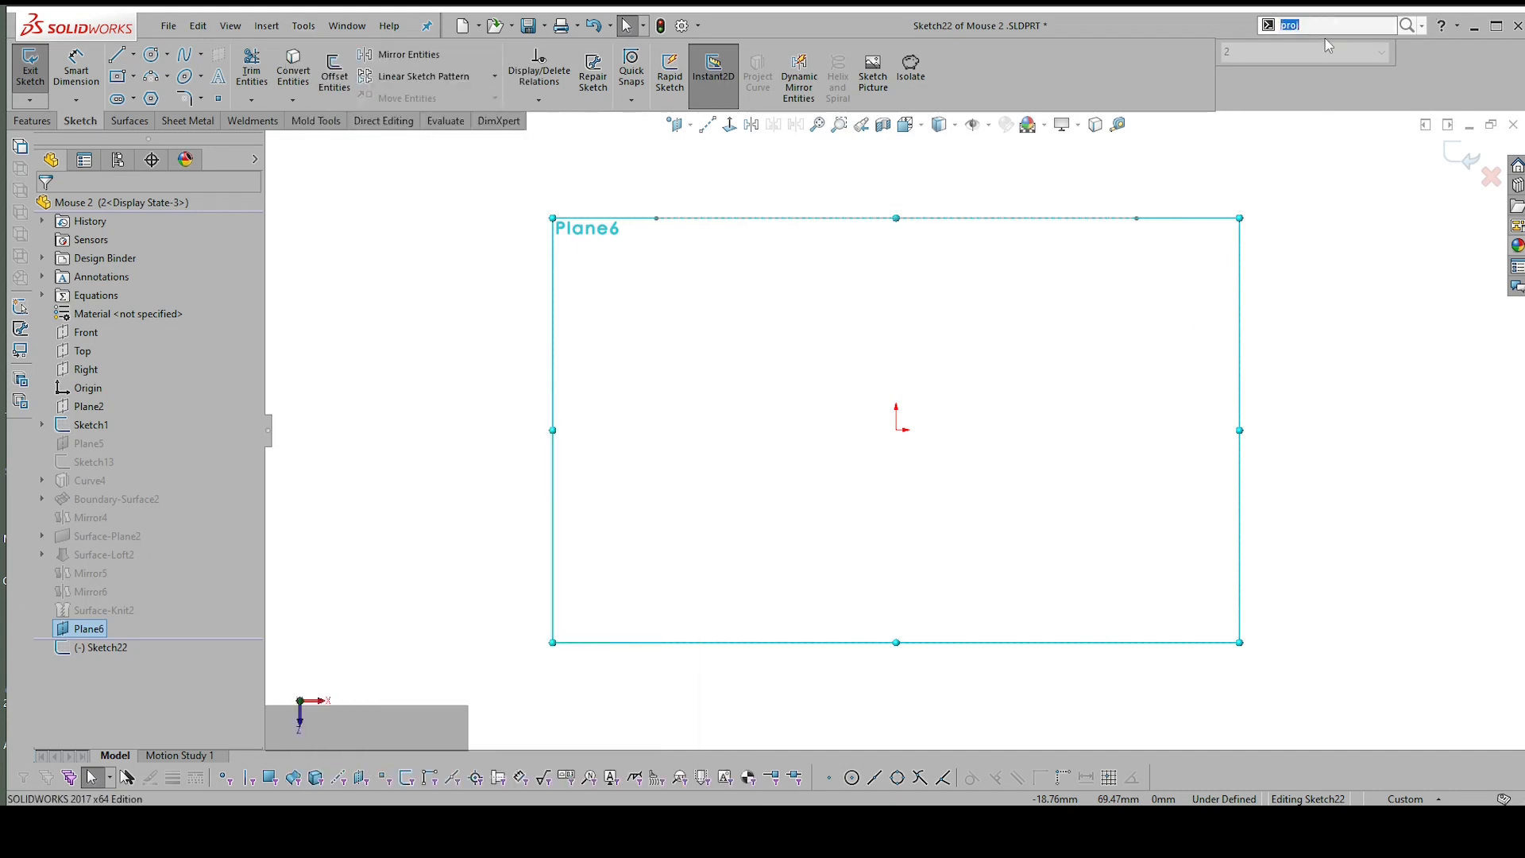
pyautogui.write('sketch')
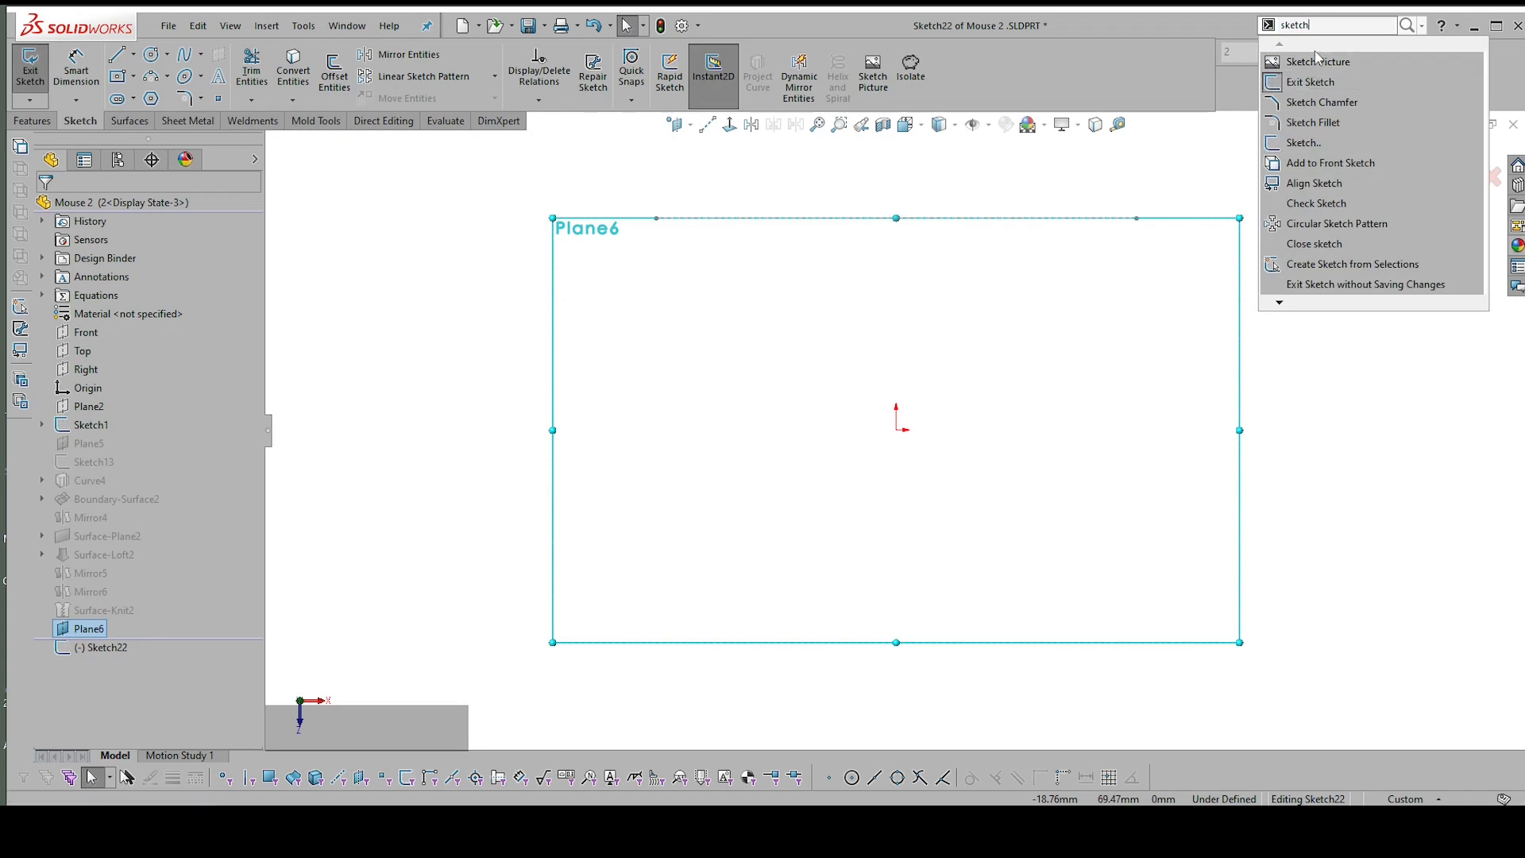
pyautogui.click(1316, 62)
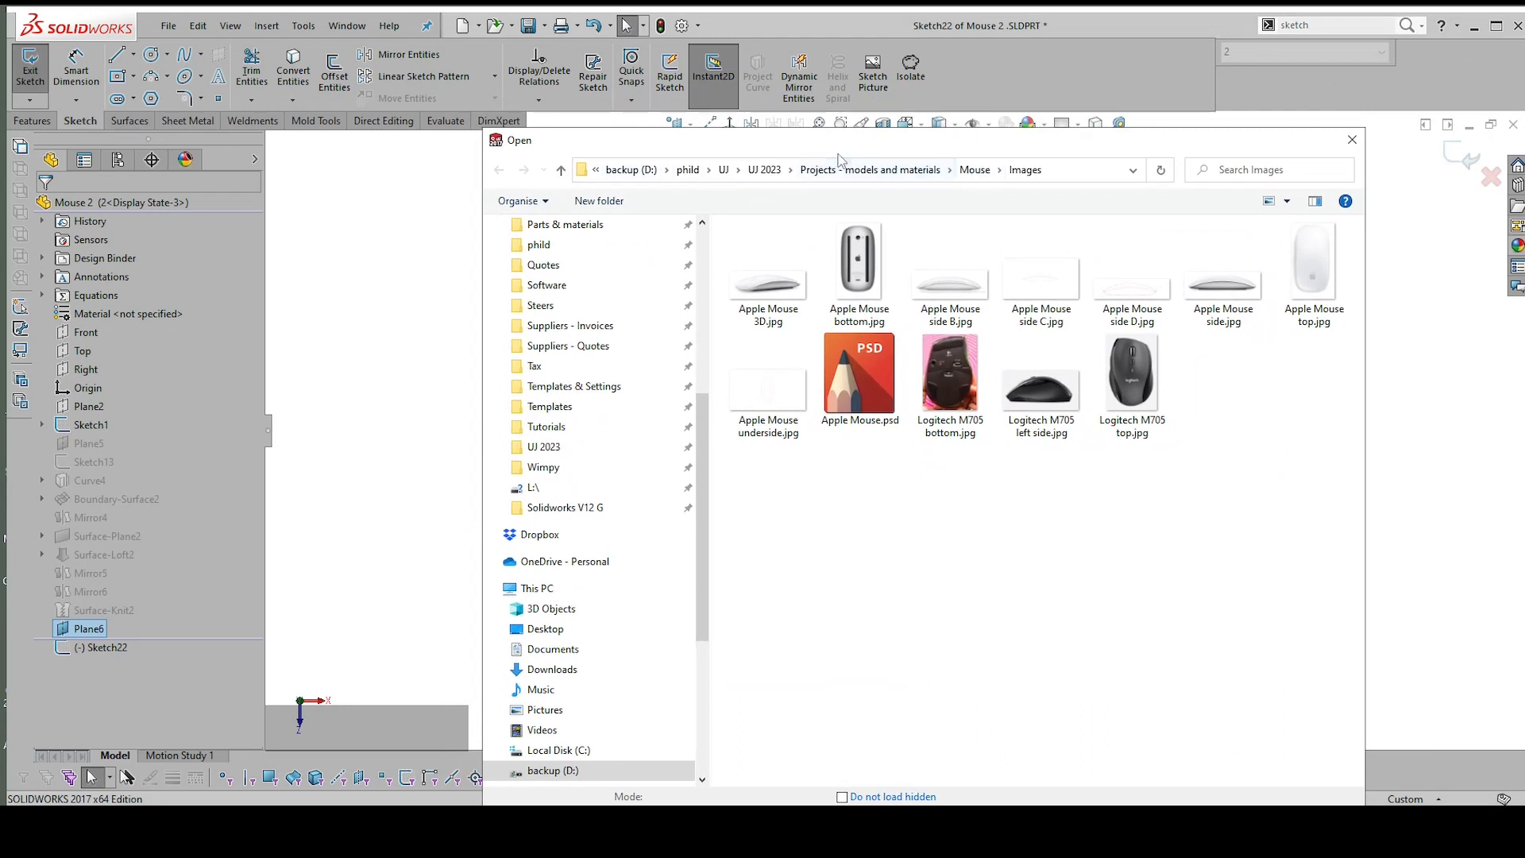
pyautogui.doubleClick(1313, 285)
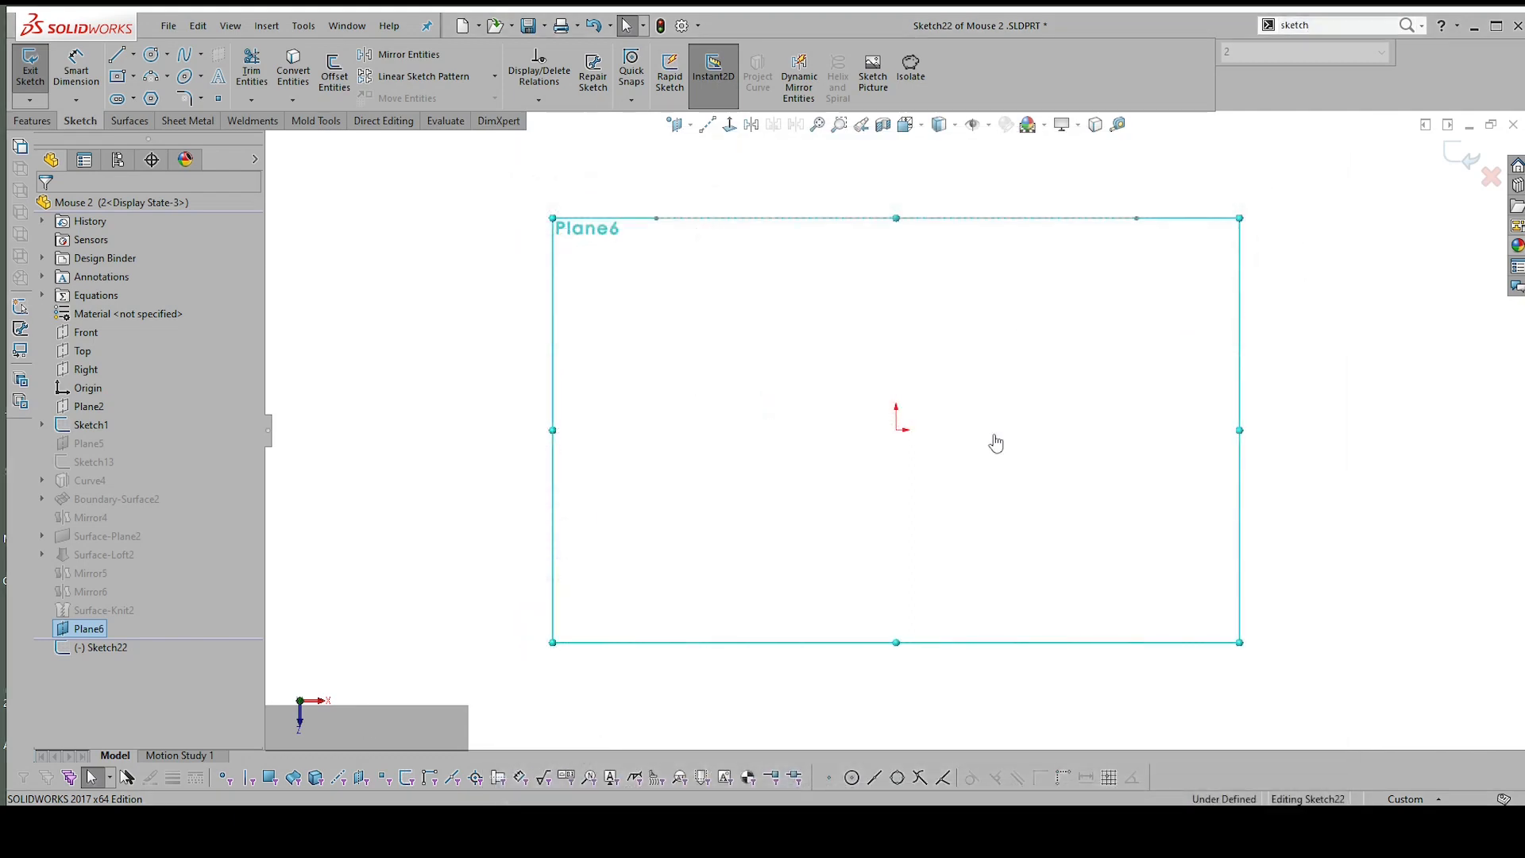
# Stretch the picture's scale line across the full width of the mouse and set its length to 57 mm
pyautogui.scroll(-3, 895, 446)
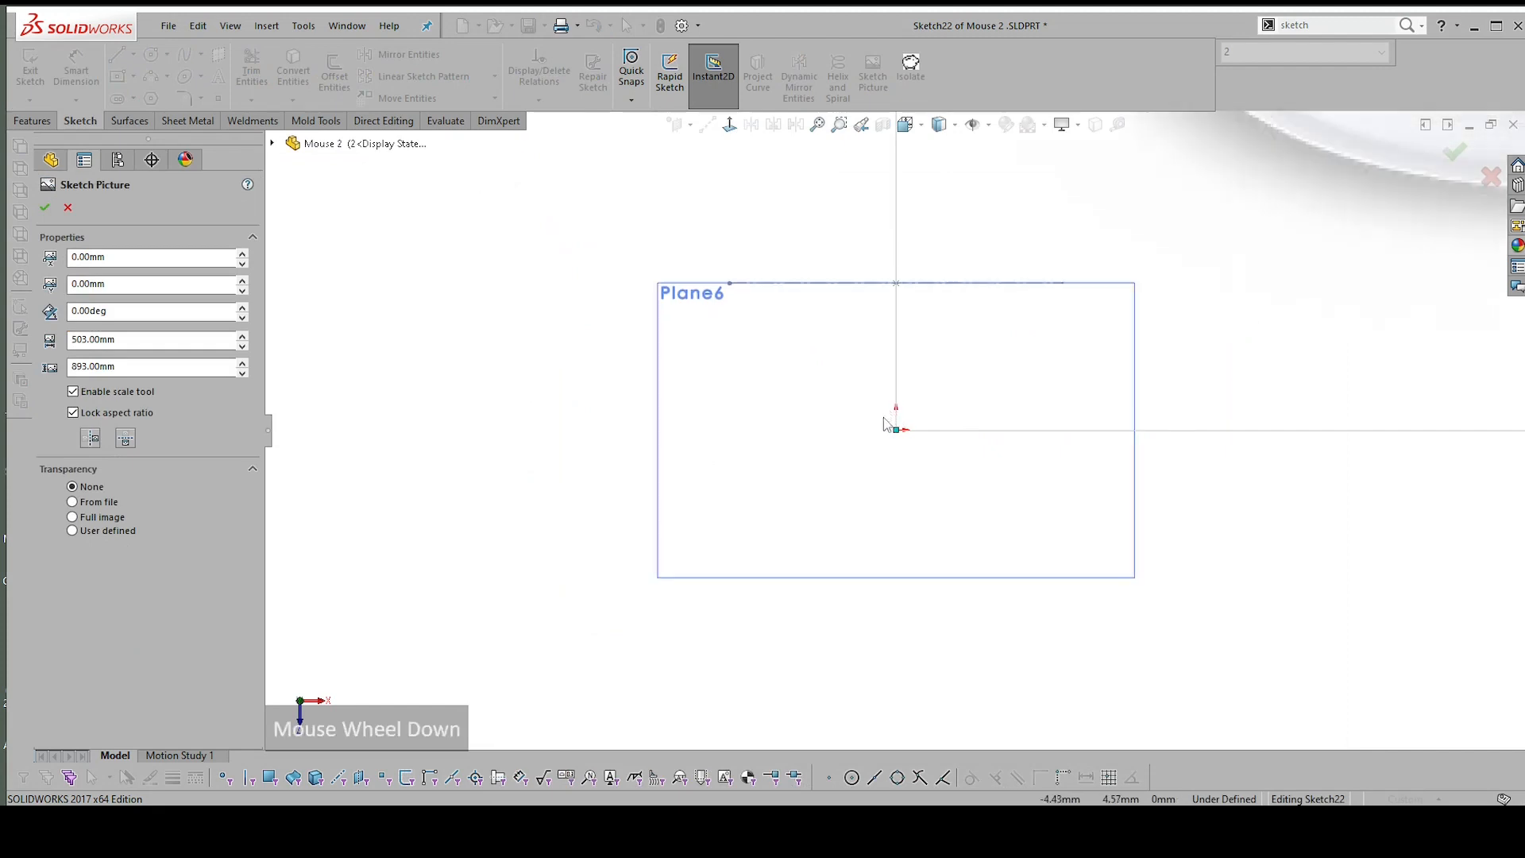
pyautogui.scroll(-5, 887, 440)
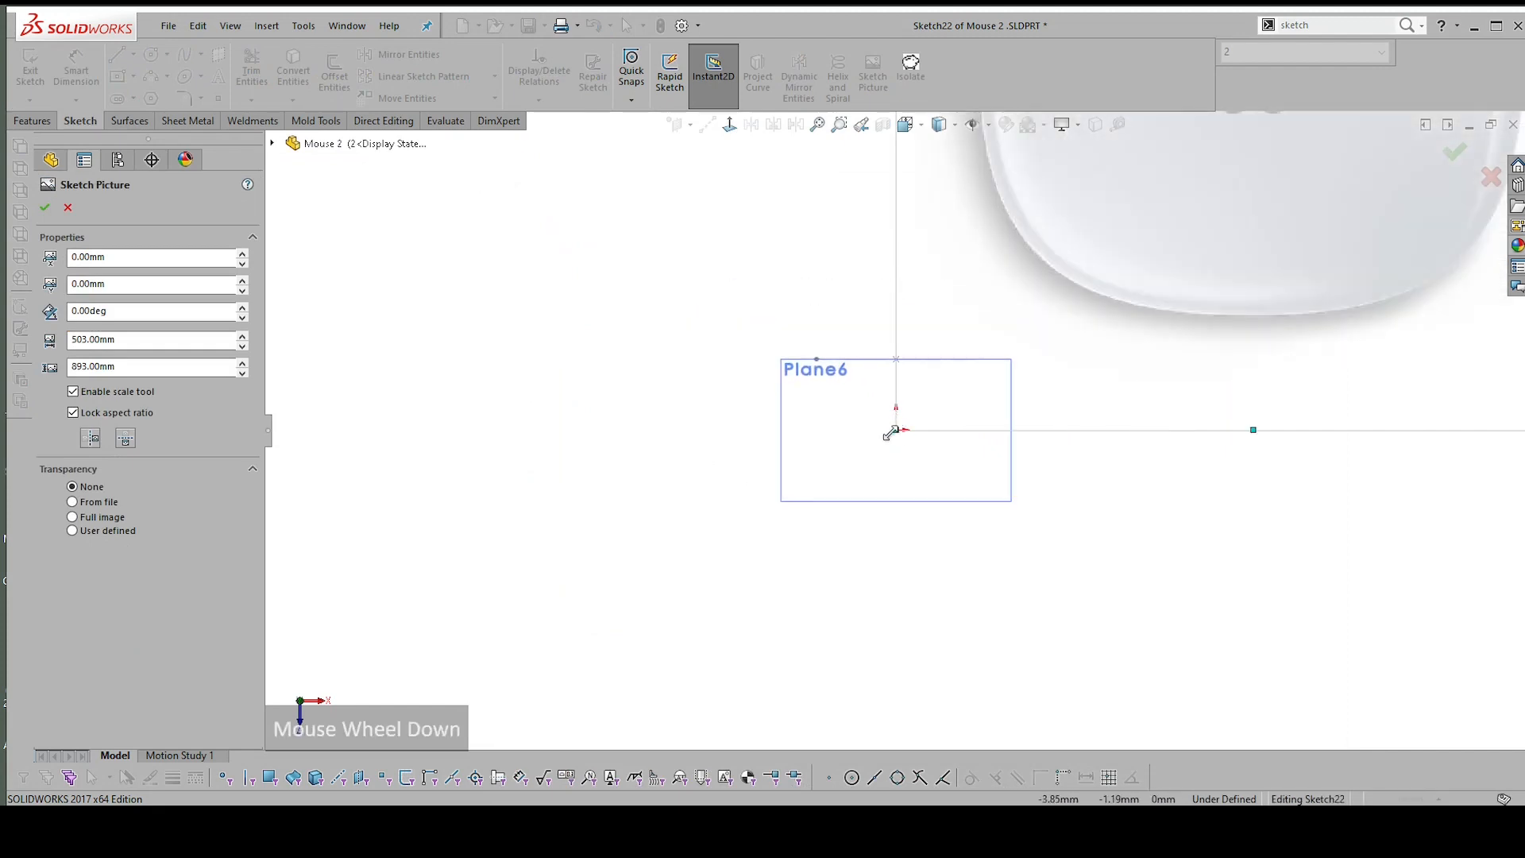
pyautogui.scroll(5, 912, 273)
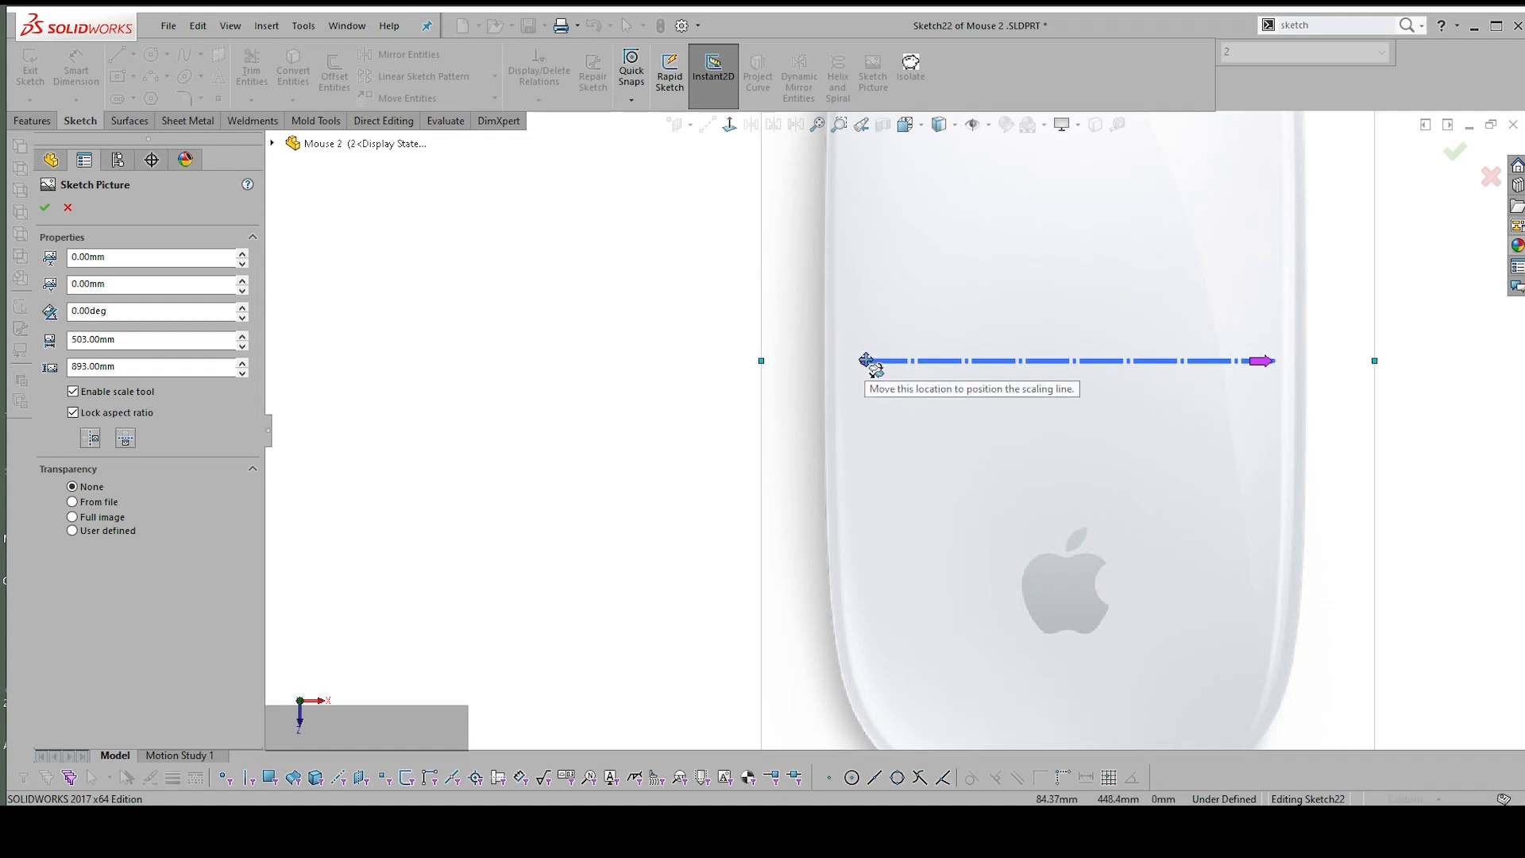
pyautogui.moveTo(860, 361); pyautogui.dragTo(824, 350)
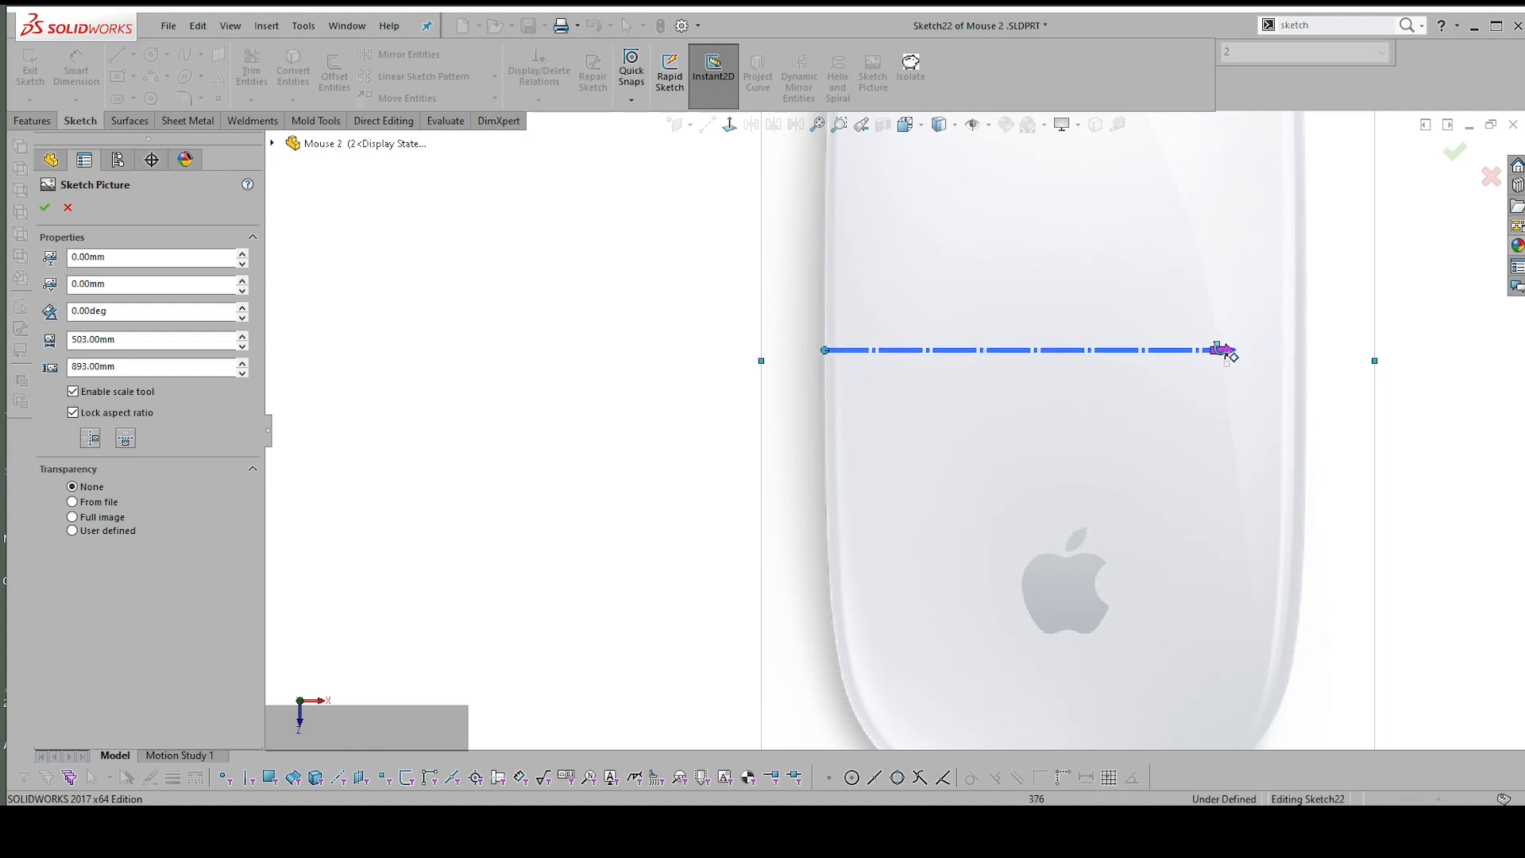
pyautogui.moveTo(1223, 349); pyautogui.dragTo(1306, 350)
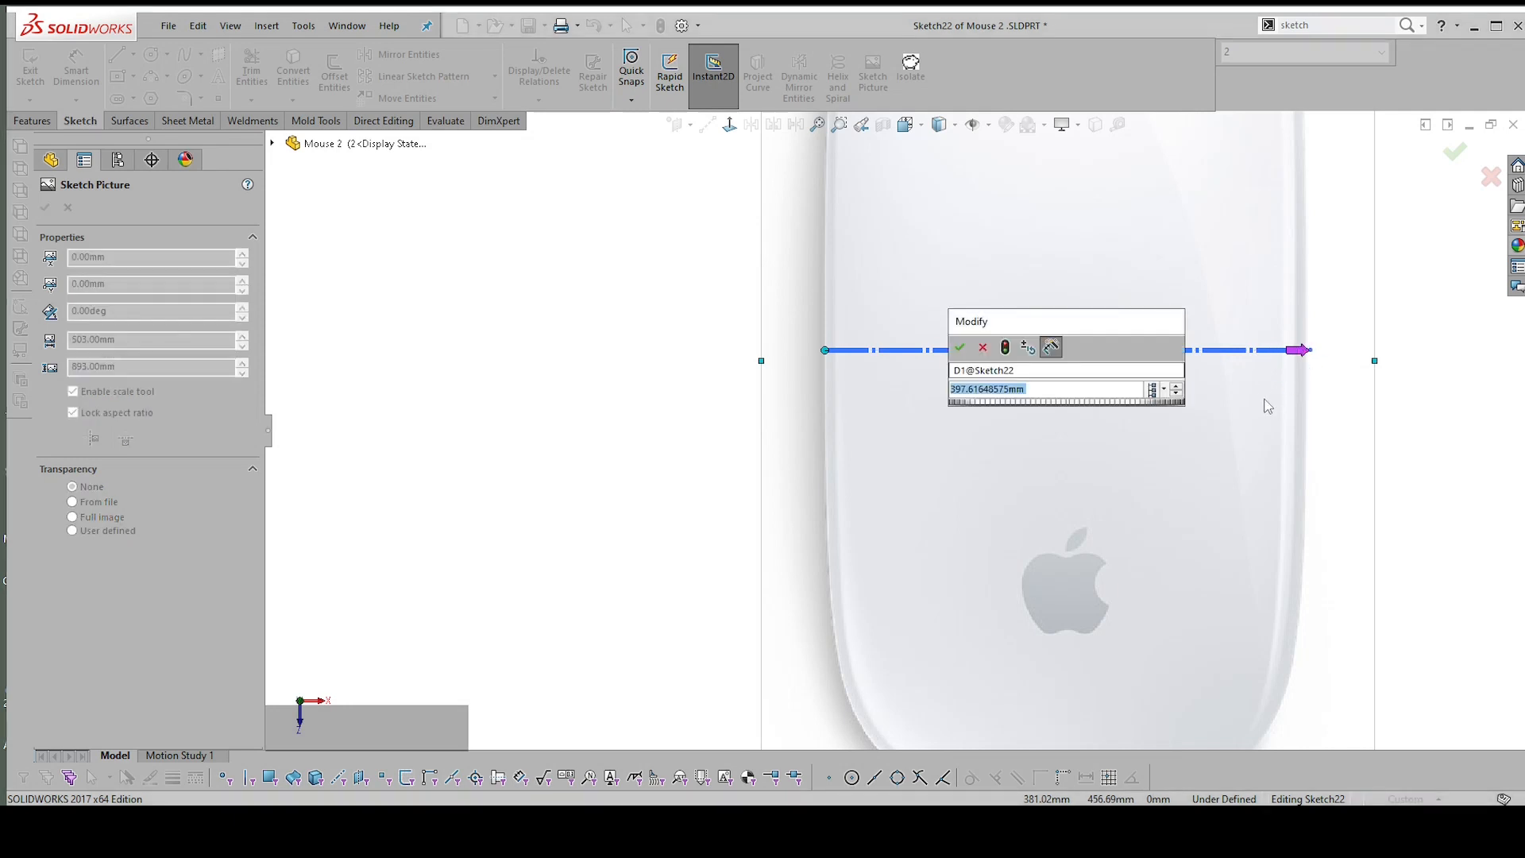
pyautogui.write('57')
pyautogui.moveTo(984, 414)
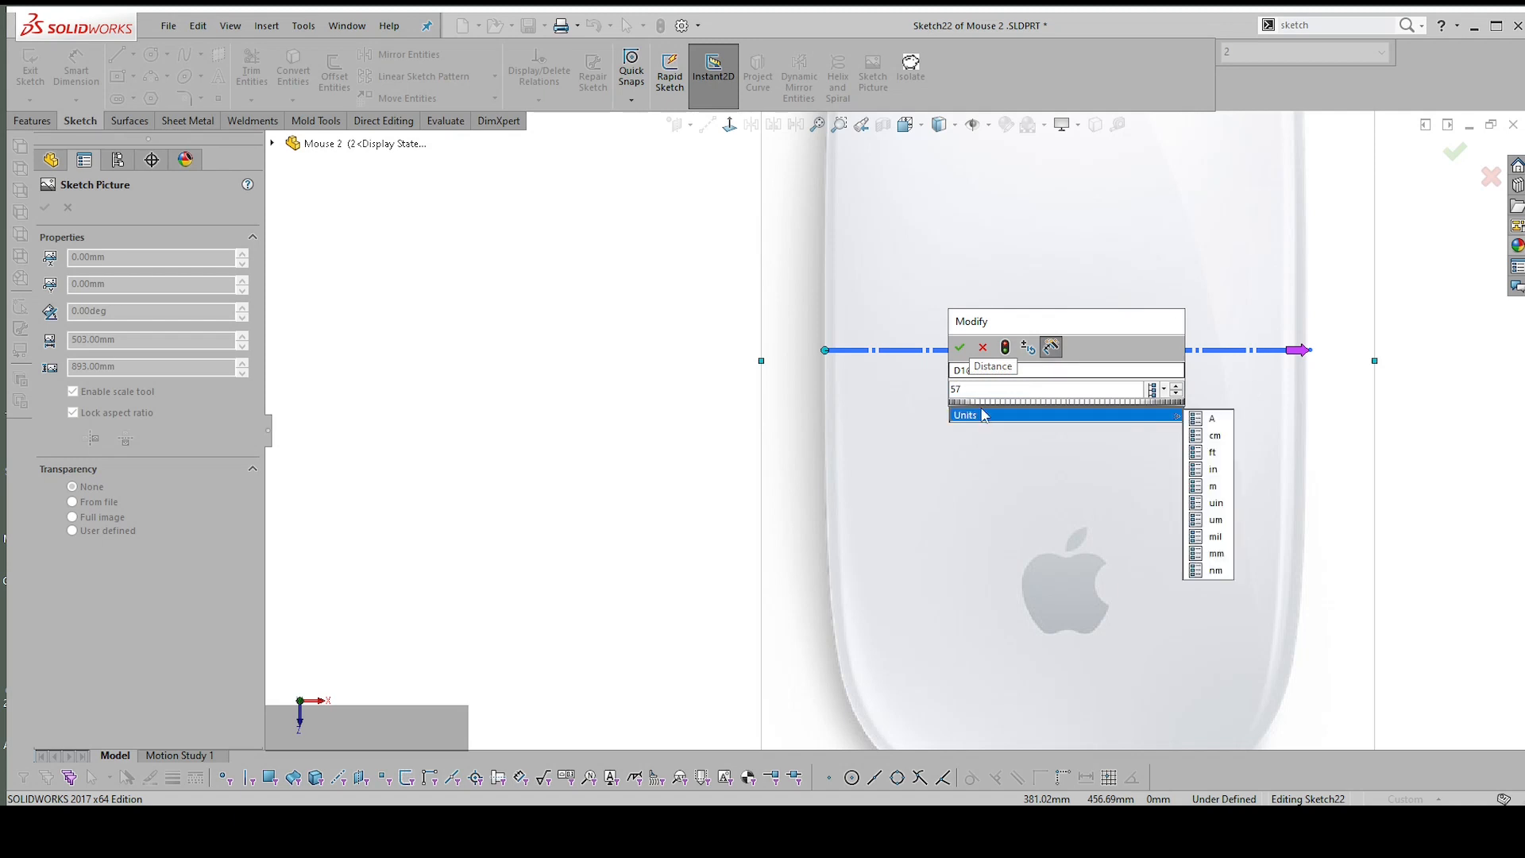
pyautogui.click(958, 346)
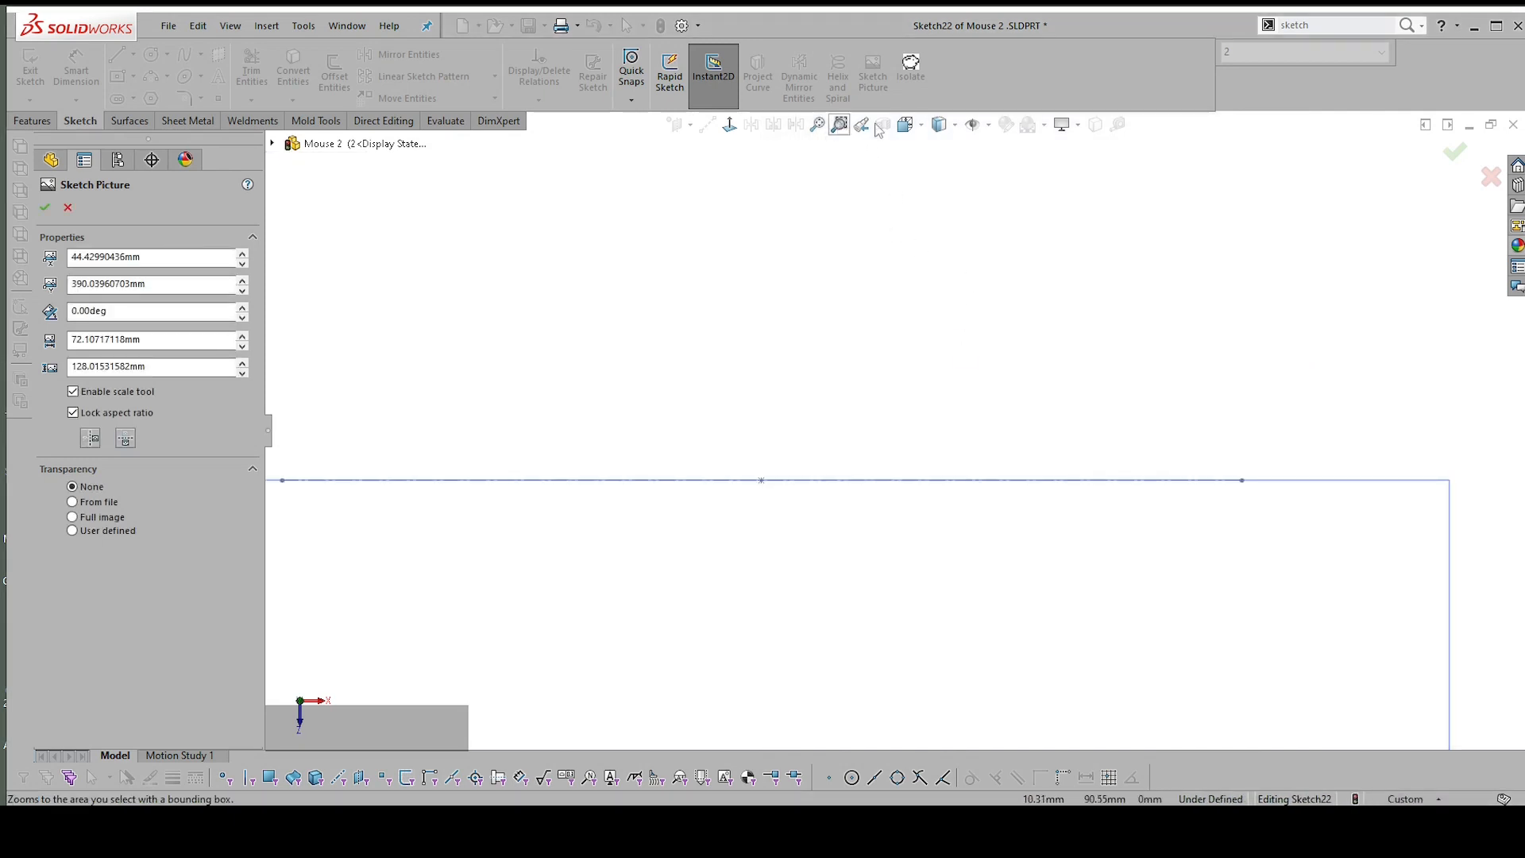
# Disable the picture's scale tool and move the scaled mouse picture over the sketch origin, to about X -30.7 mm, Y -64 mm
pyautogui.click(816, 124)
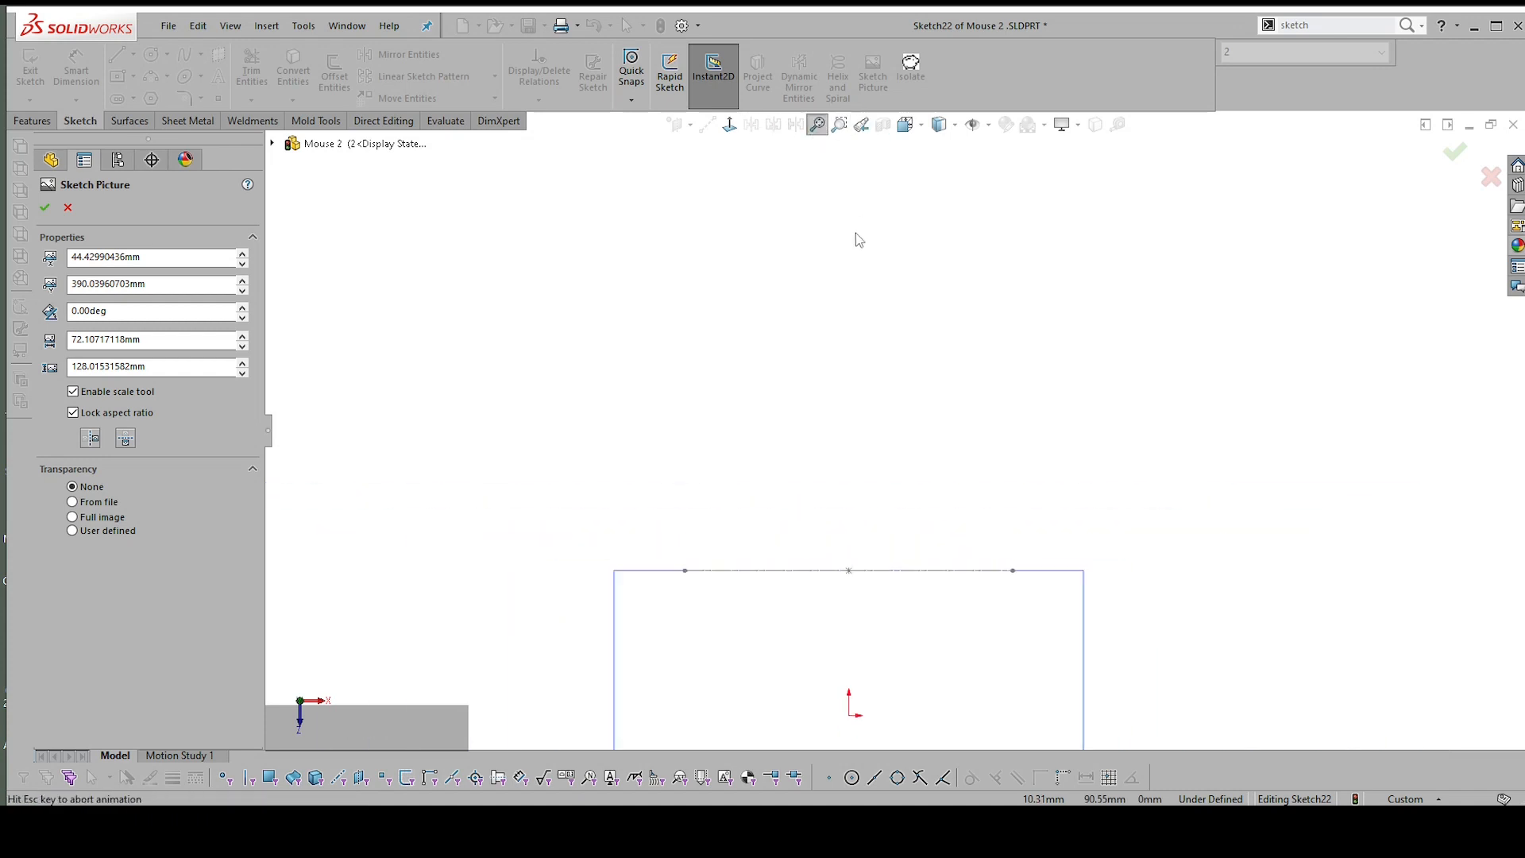
pyautogui.scroll(-3, 873, 302)
pyautogui.scroll(2, 953, 378)
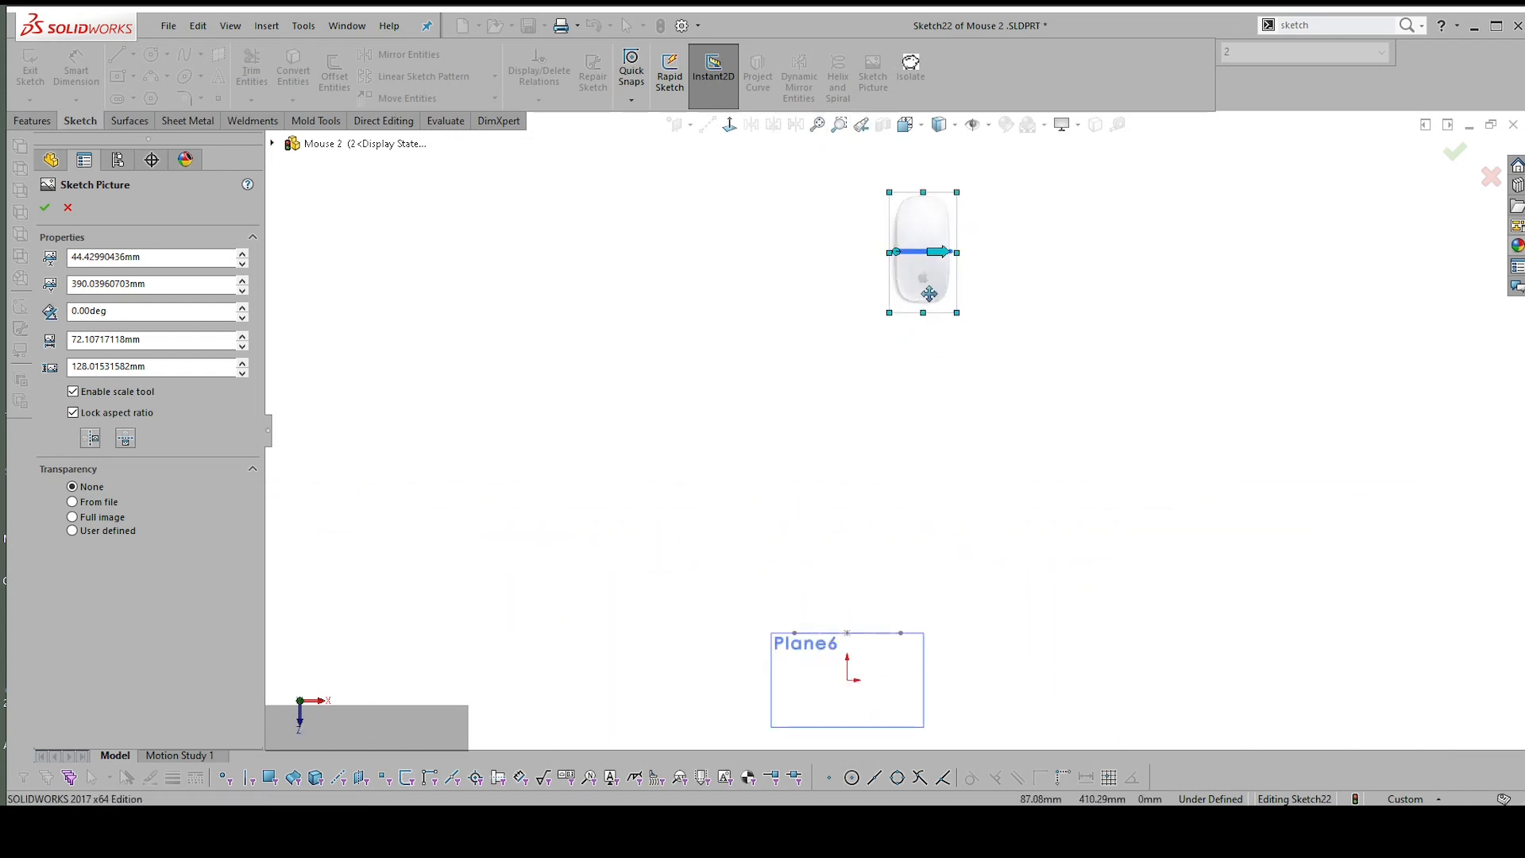
pyautogui.click(73, 392)
pyautogui.scroll(-1, 937, 309)
pyautogui.moveTo(920, 301)
pyautogui.mouseDown()
pyautogui.moveTo(877, 638)
pyautogui.moveTo(859, 659)
pyautogui.mouseUp()
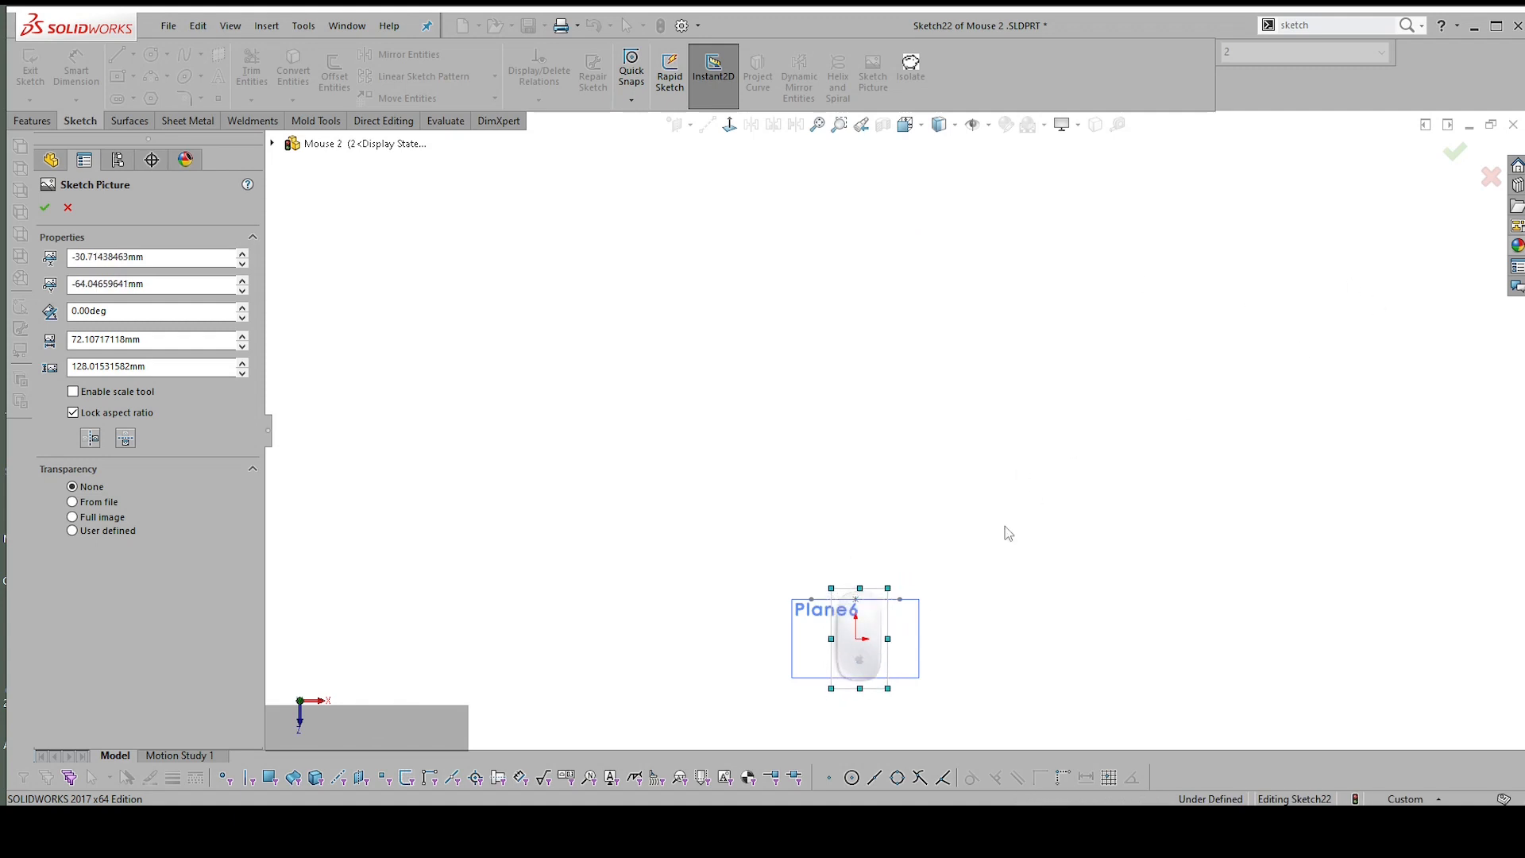
# Rotate the mouse picture to 90 degrees and reposition it over the origin at about X 73.5 mm, Y -37.4 mm
pyautogui.scroll(4, 874, 667)
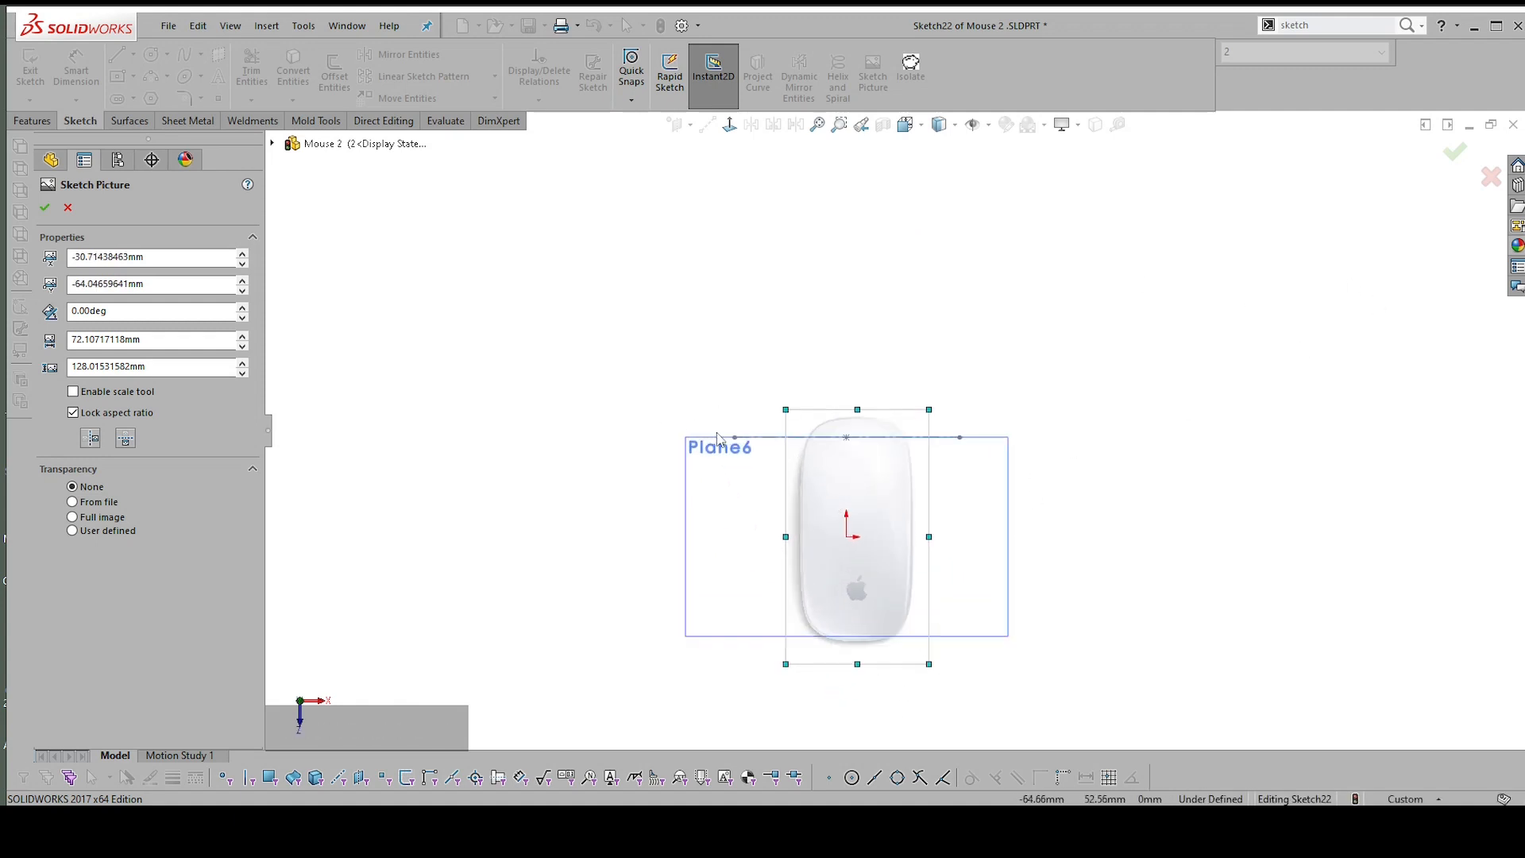
pyautogui.scroll(1, 873, 500)
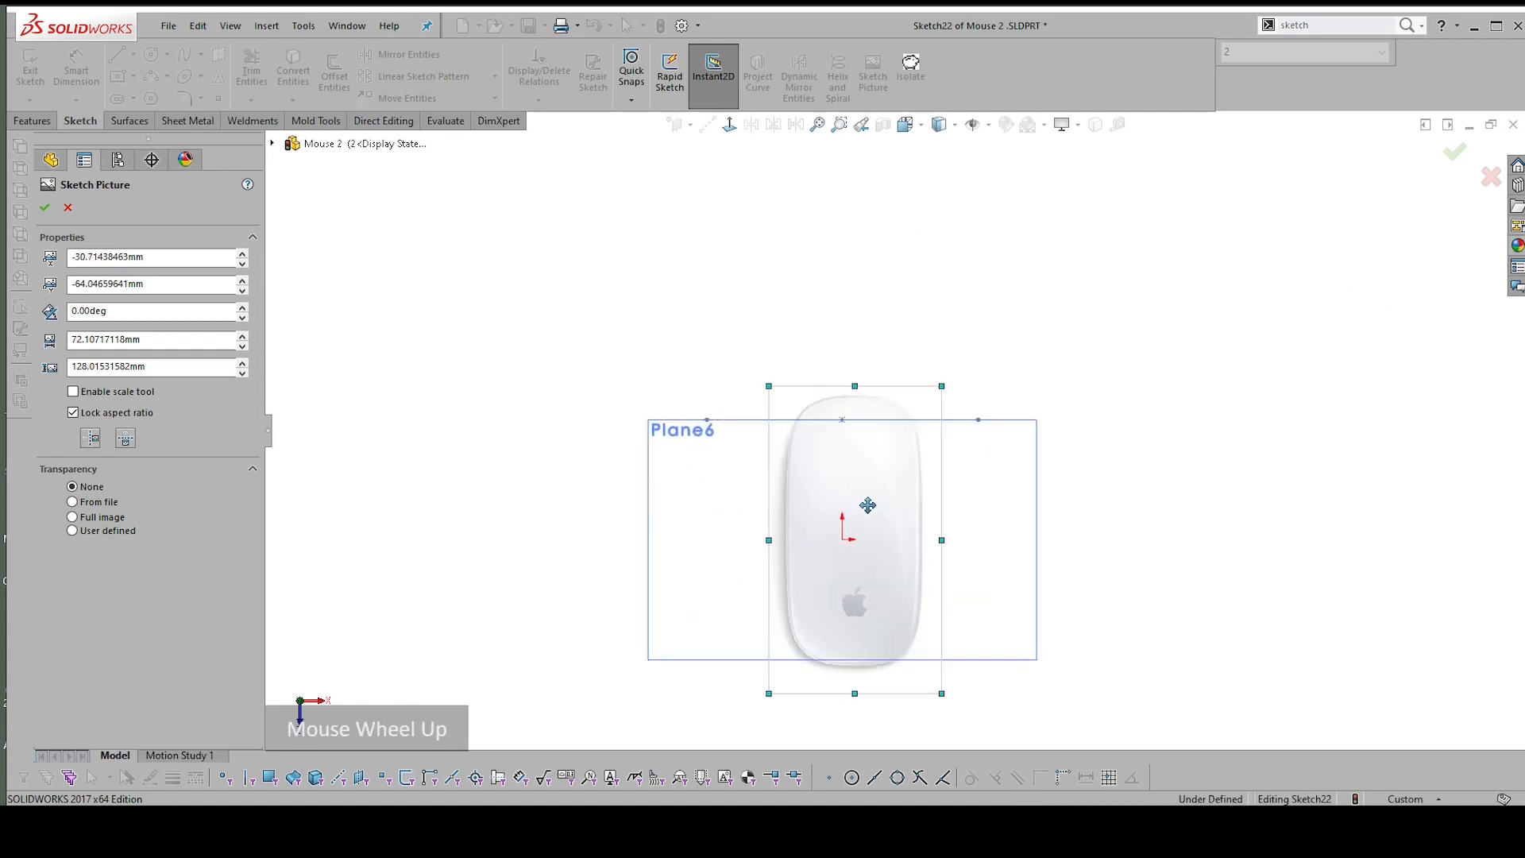
pyautogui.click(75, 312)
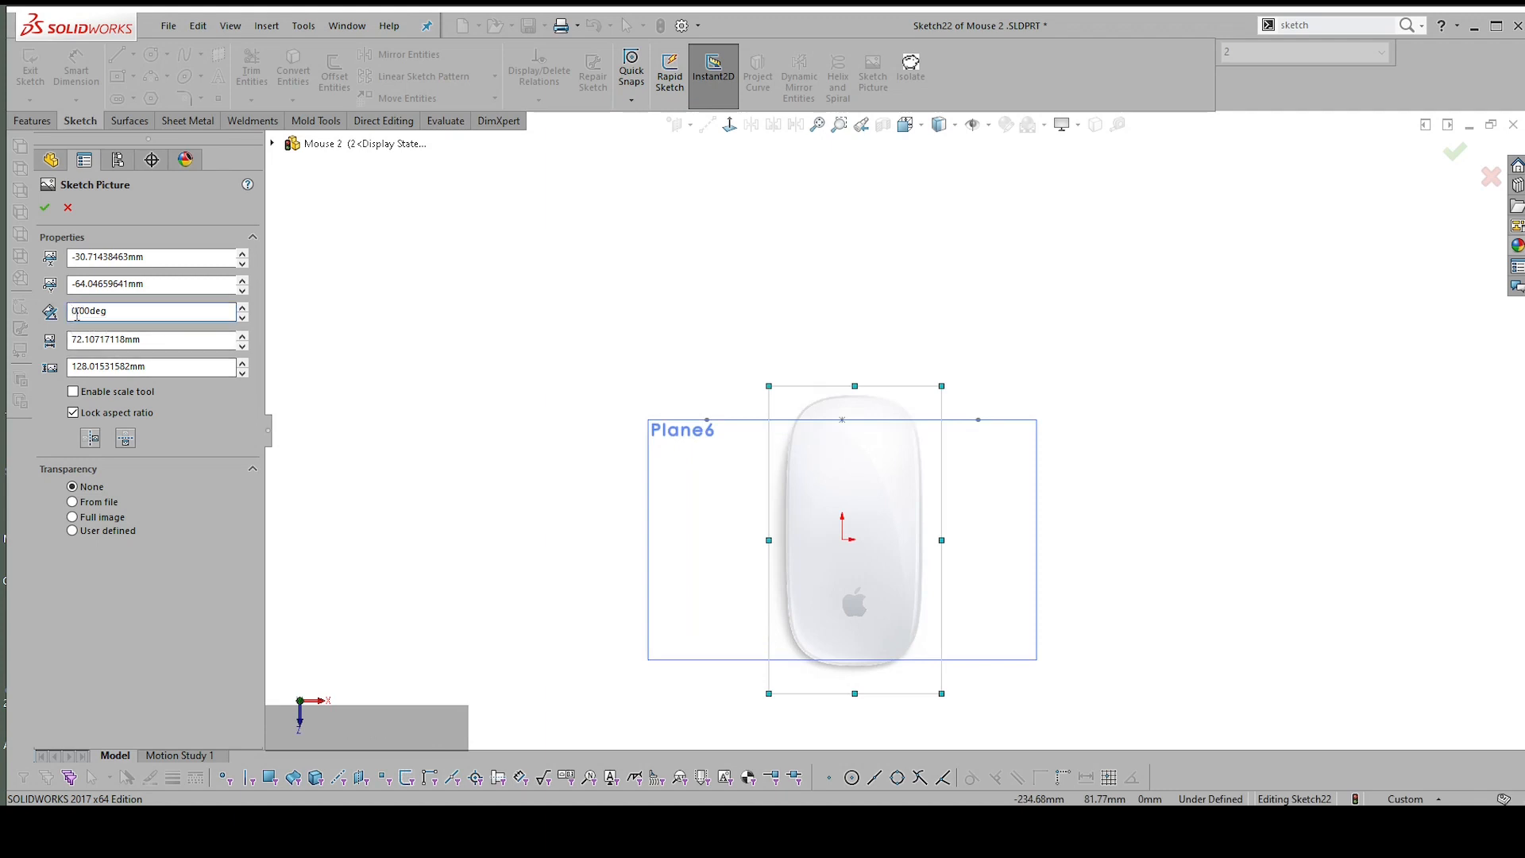
pyautogui.write('9')
pyautogui.press('Return')
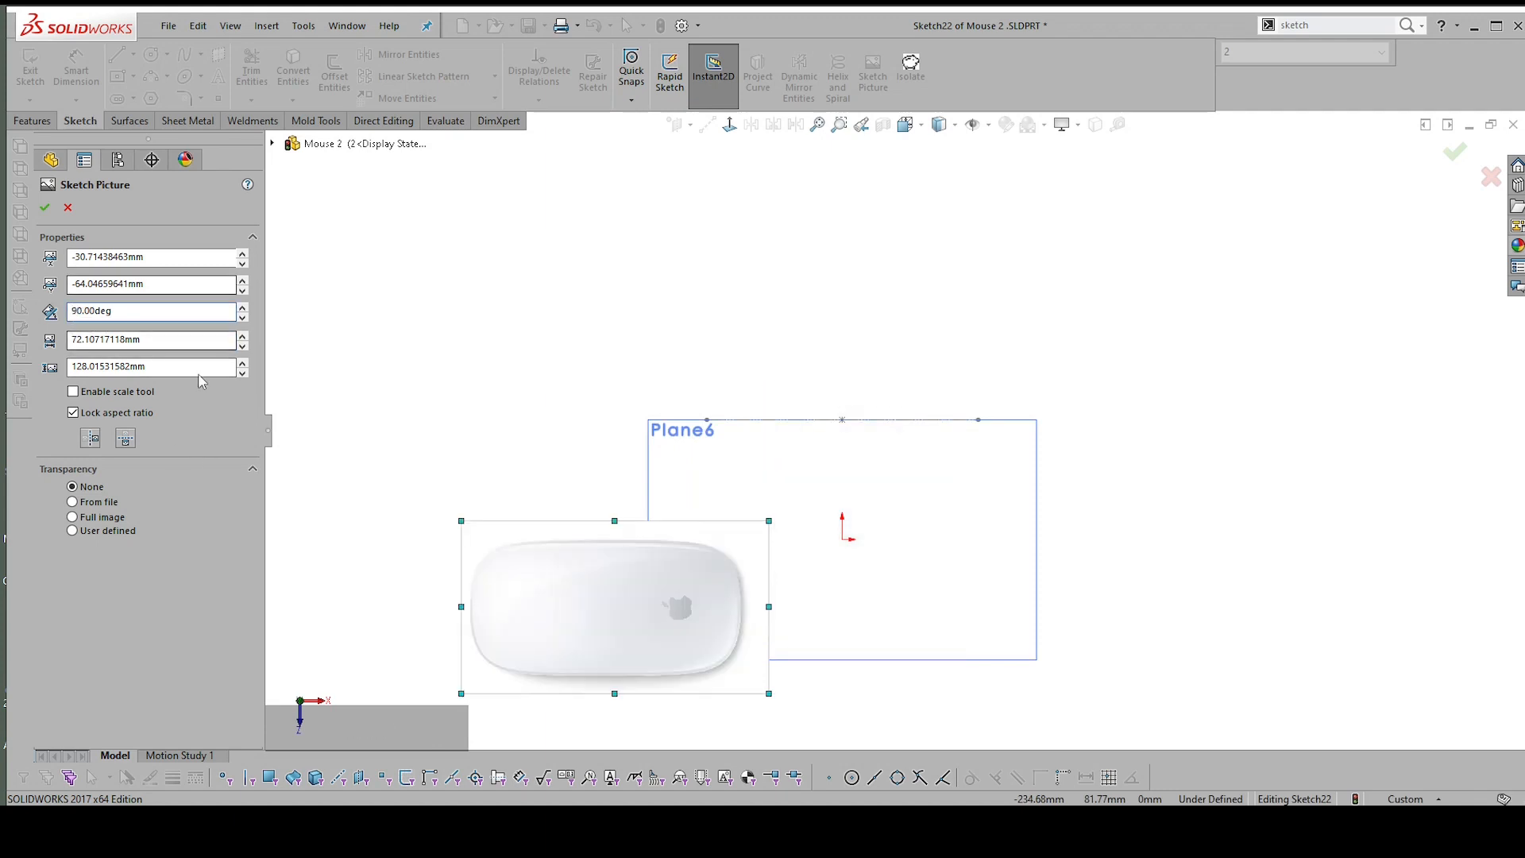
pyautogui.moveTo(660, 606); pyautogui.dragTo(898, 521)
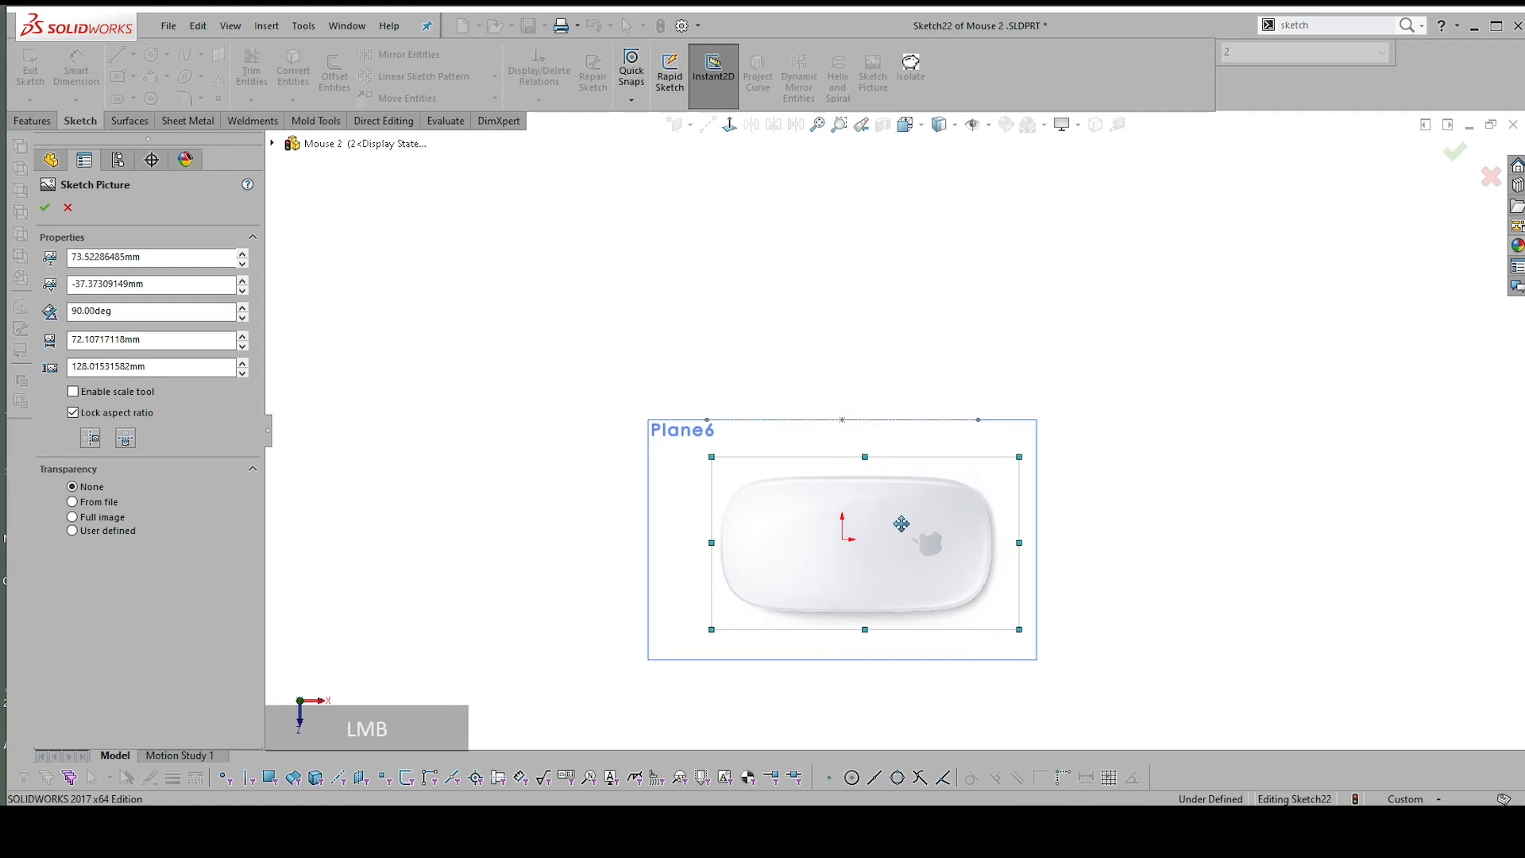
# Sketch a horizontal construction midpoint line centred on the origin, reaching about 55 mm to each side along the mouse picture
pyautogui.scroll(2, 1091, 553)
pyautogui.rightClick(1272, 539)
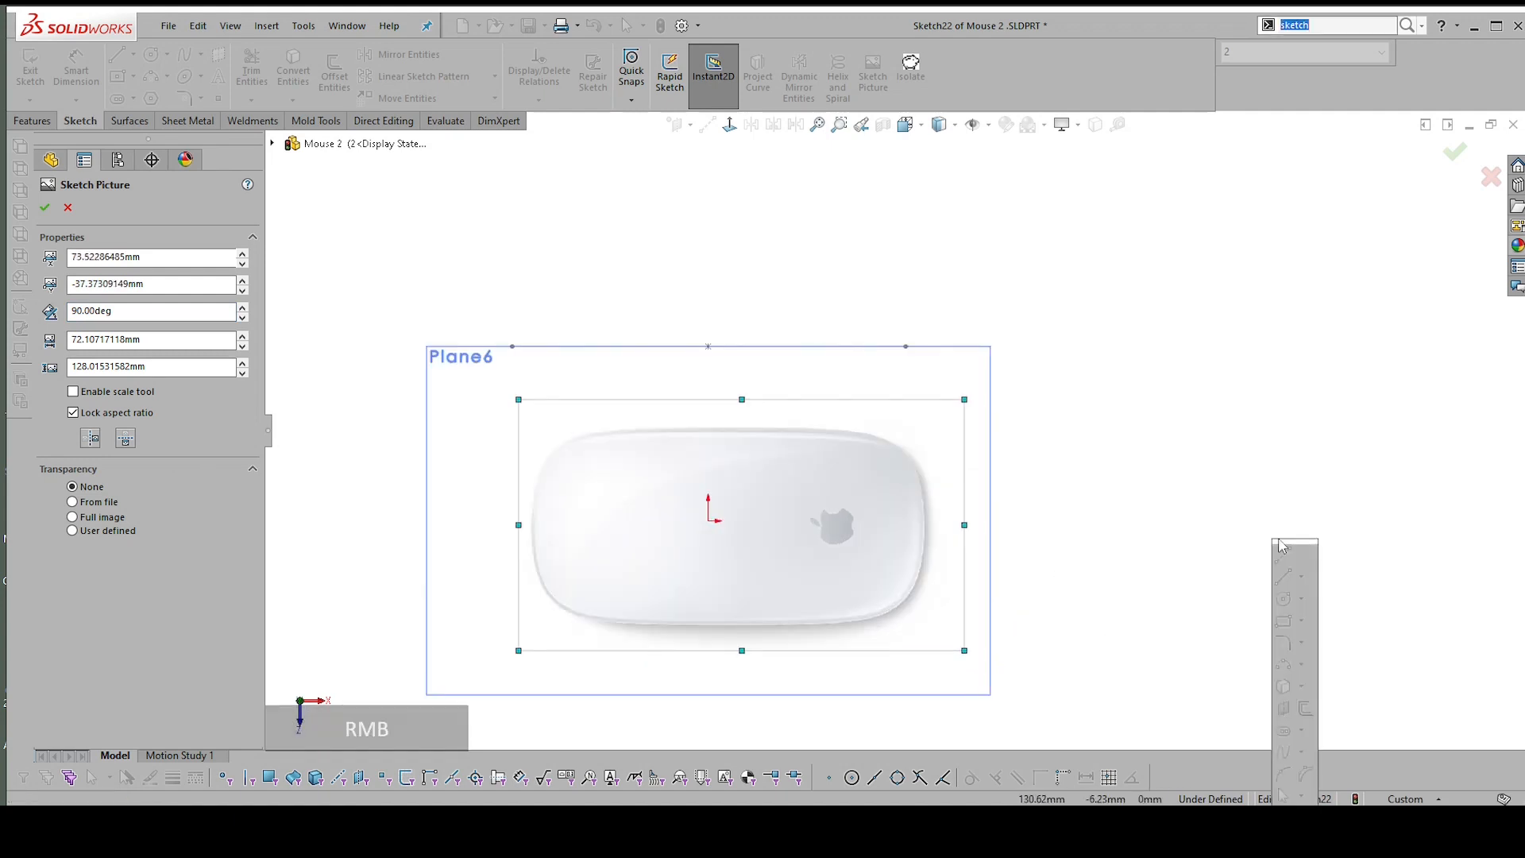
pyautogui.press('Escape')
pyautogui.moveTo(1120, 540); pyautogui.dragTo(1225, 550, button='right')
pyautogui.click(1236, 581)
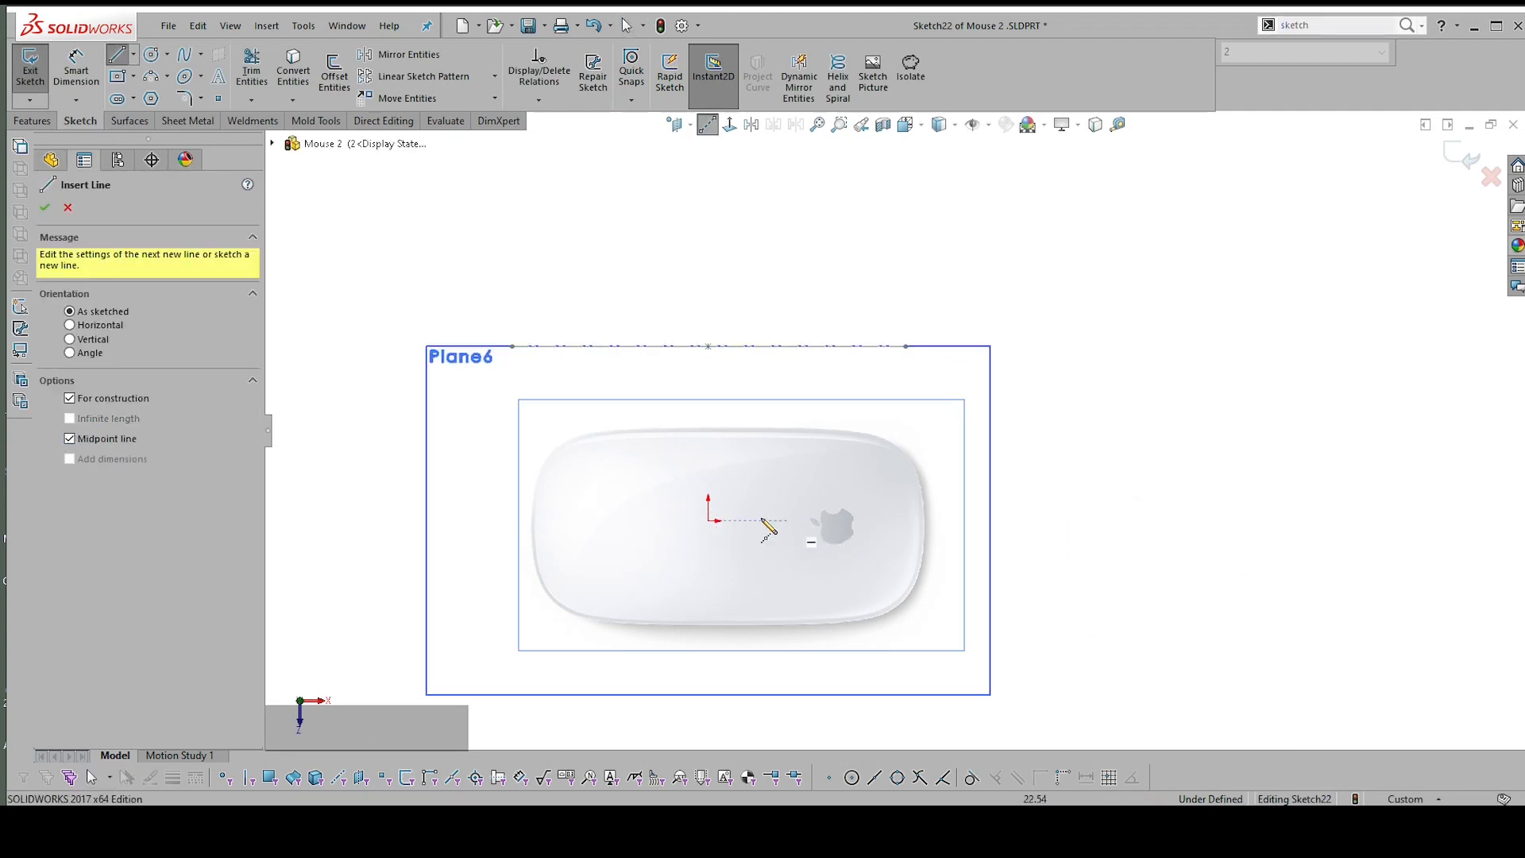
pyautogui.click(708, 520)
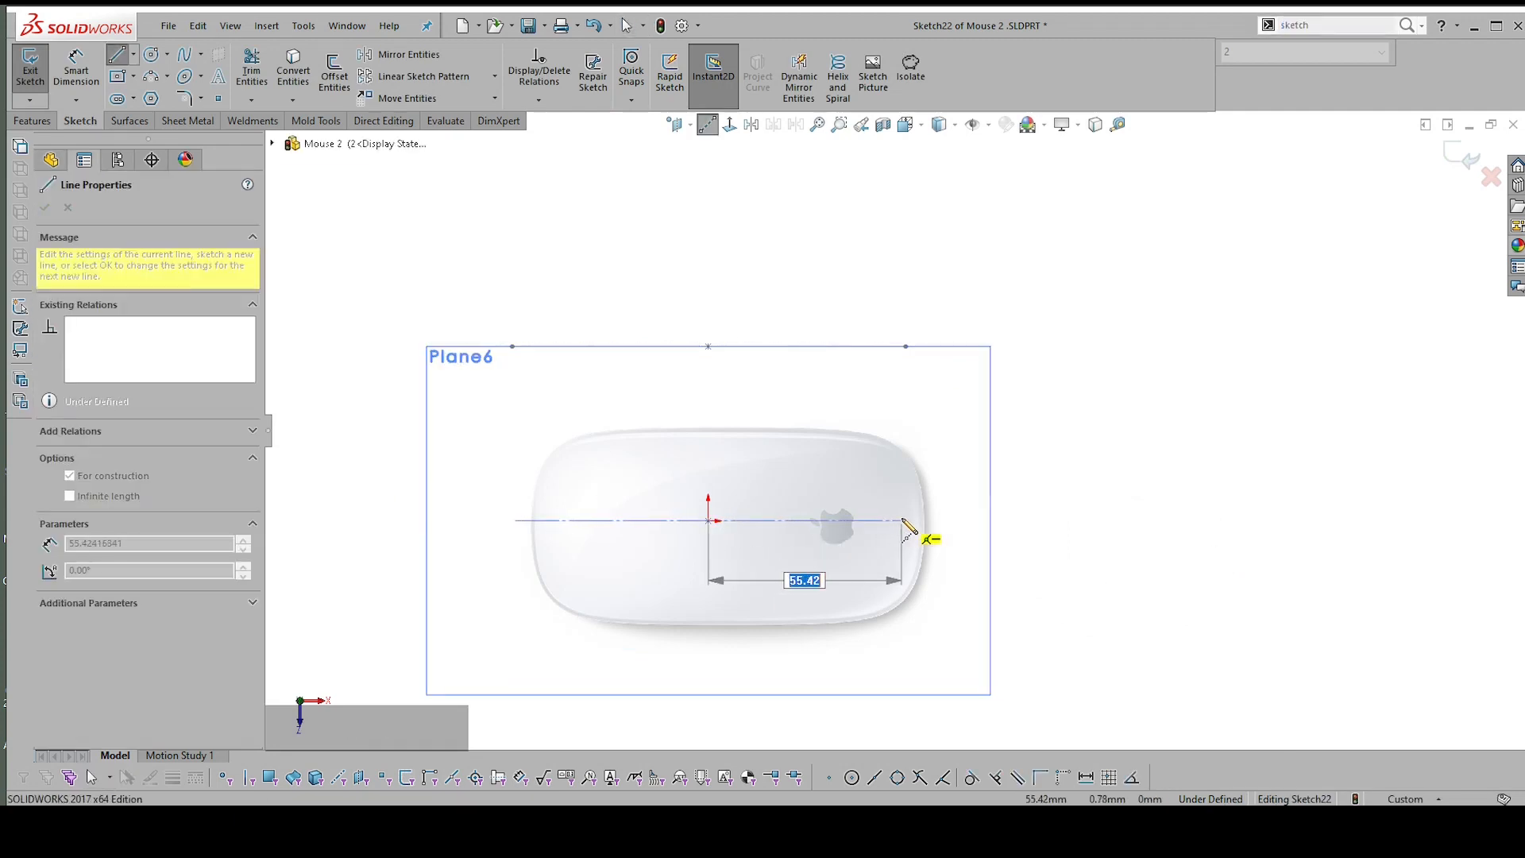
pyautogui.click(902, 521)
pyautogui.press('Escape')
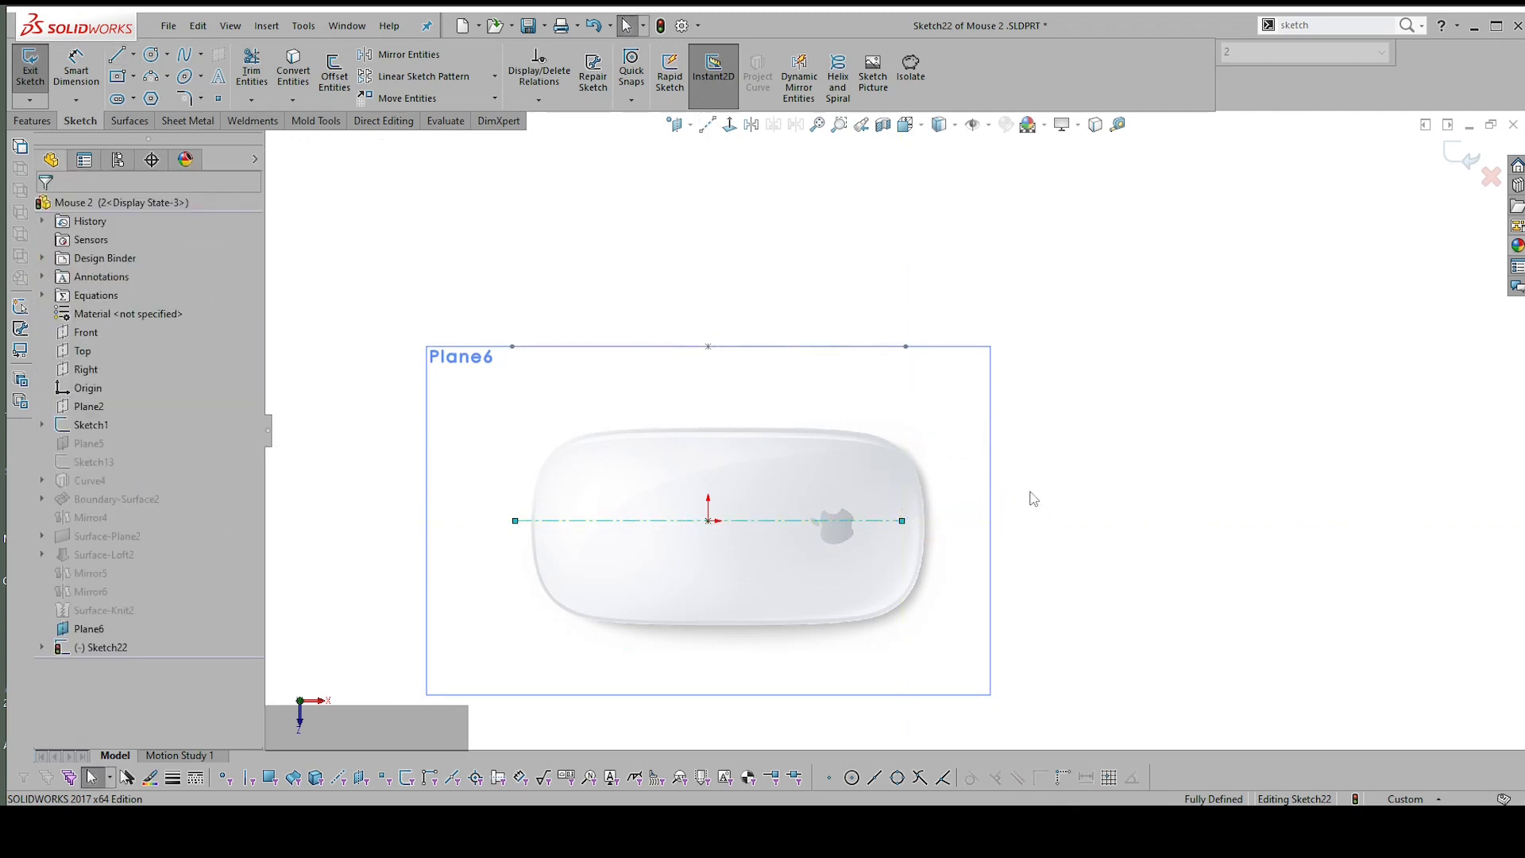
# Sketch a vertical construction midpoint line centred on the origin, spanning roughly the width of the mouse picture
pyautogui.press('Return')
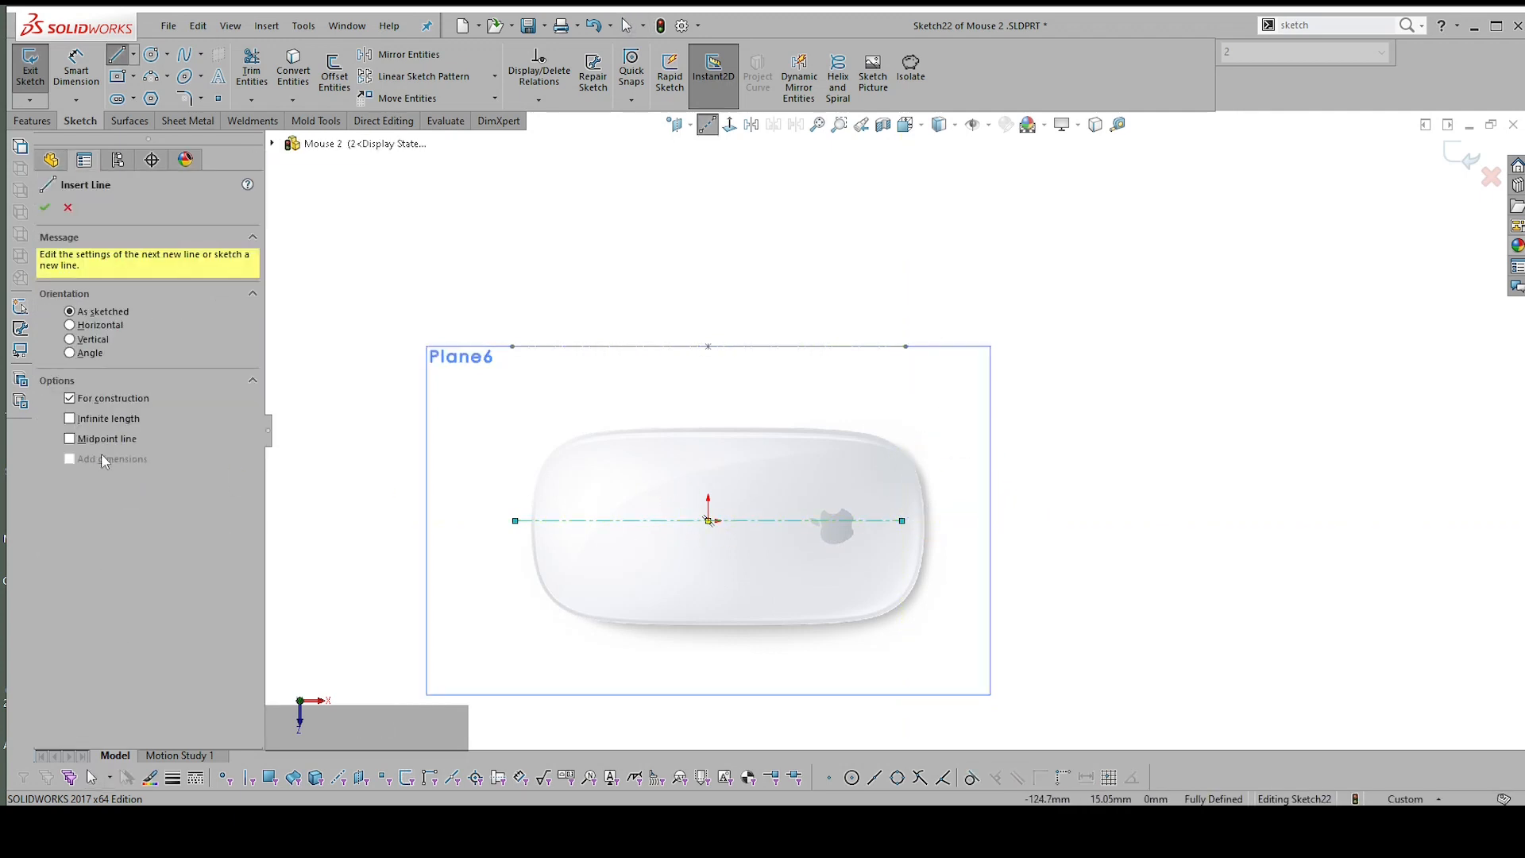
pyautogui.click(69, 439)
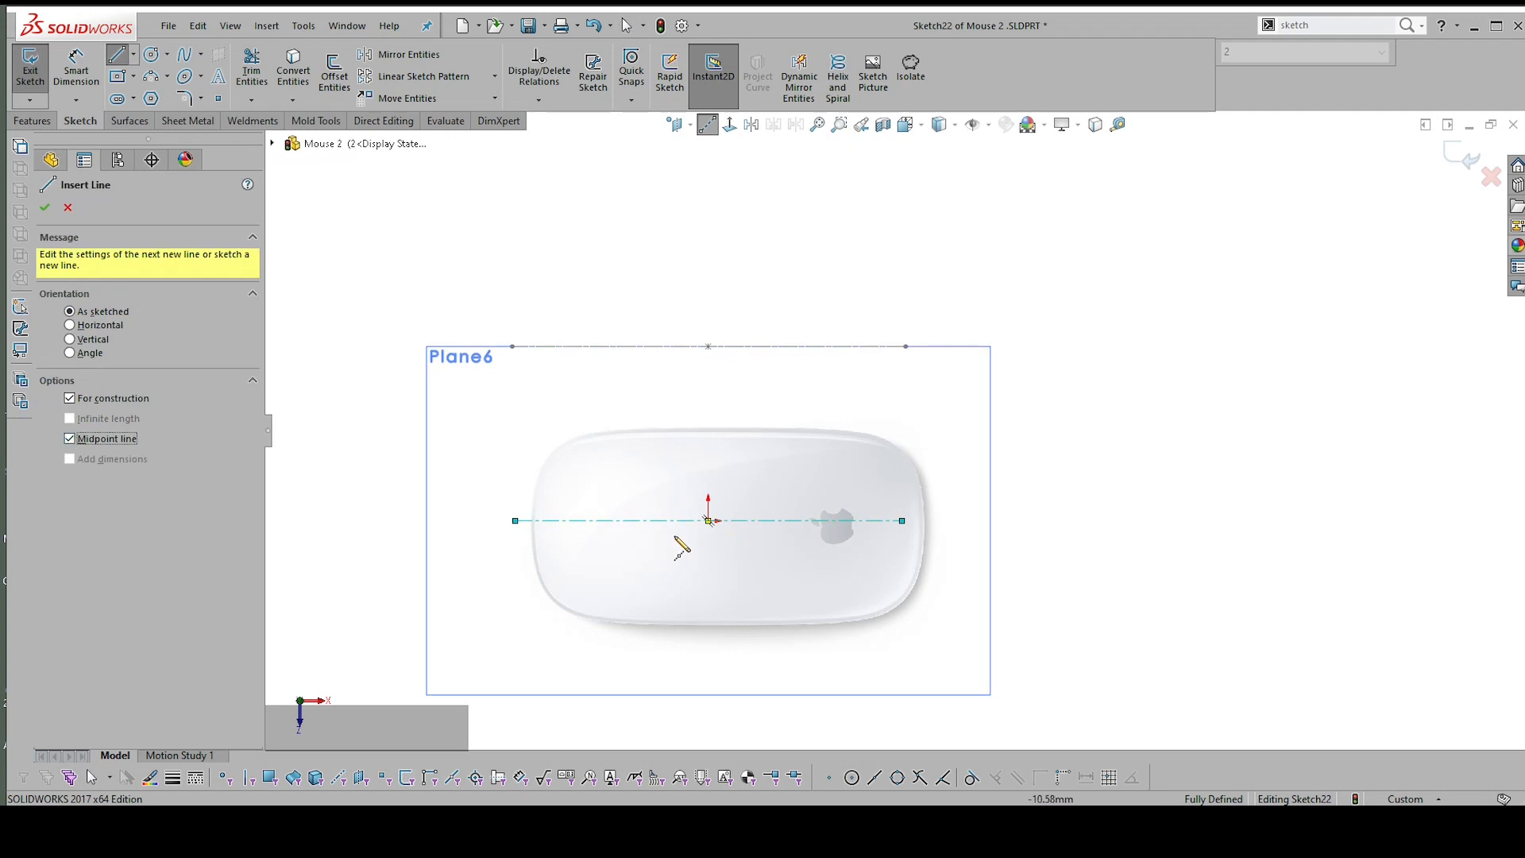
pyautogui.click(709, 521)
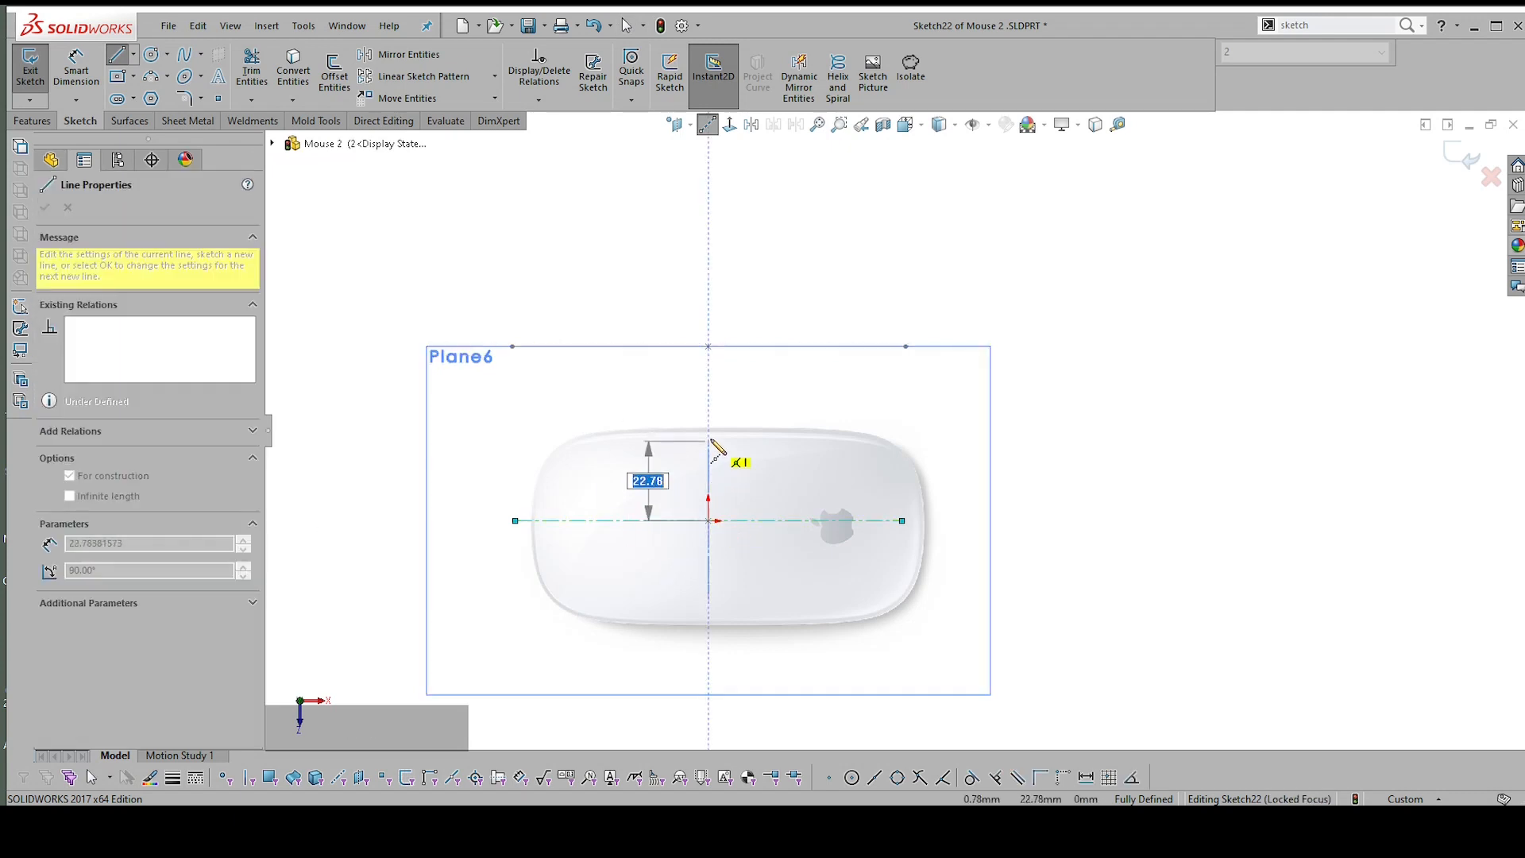
pyautogui.click(715, 425)
pyautogui.press('Escape')
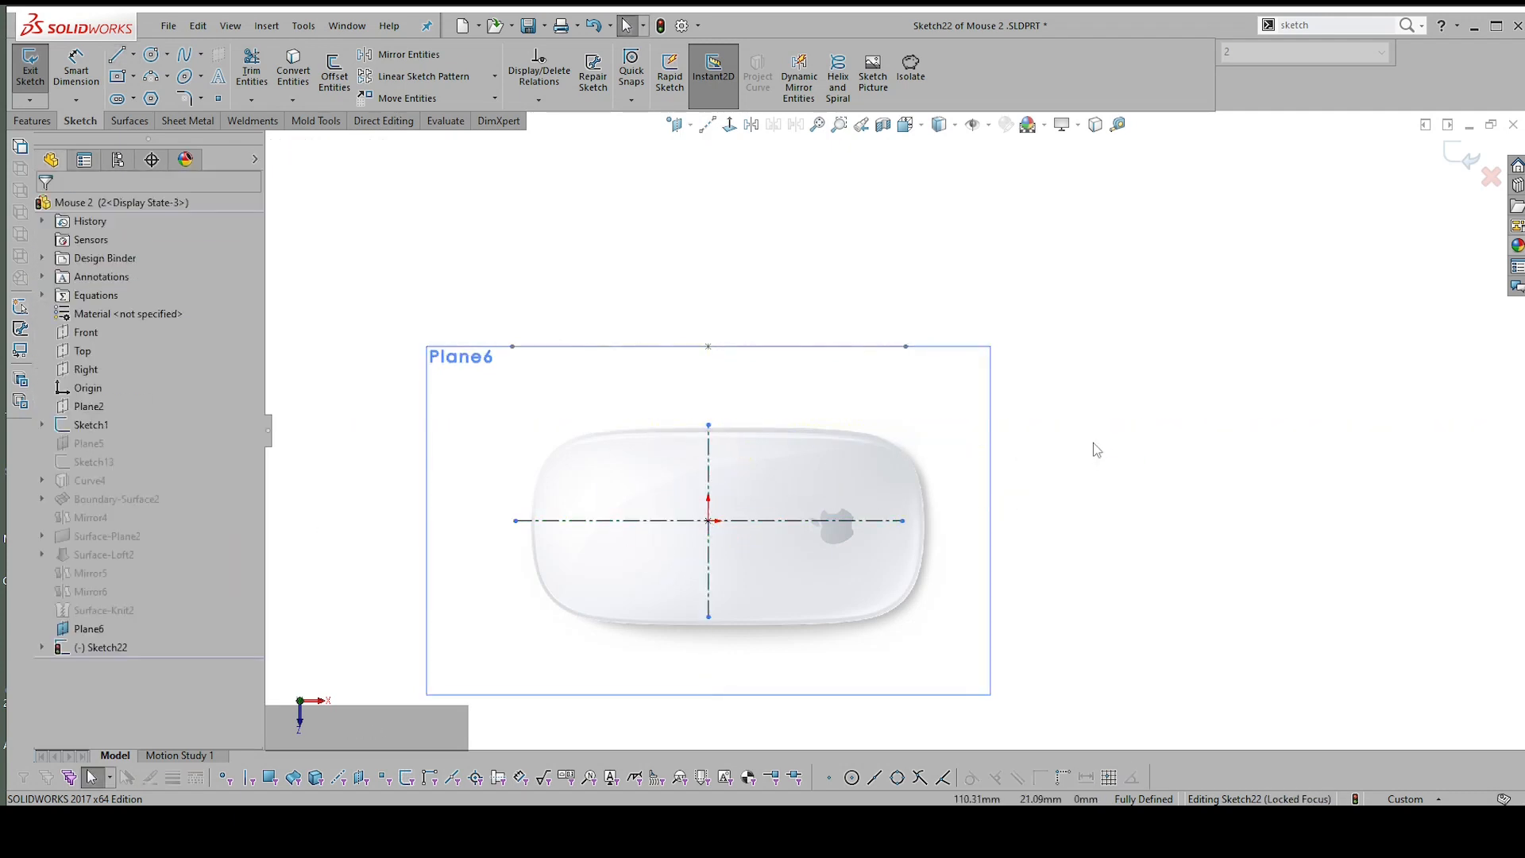
# Dimension the horizontal construction line along the mouse picture to a length of 117 mm
pyautogui.moveTo(1093, 442); pyautogui.dragTo(807, 524, button='right')
pyautogui.click(798, 522)
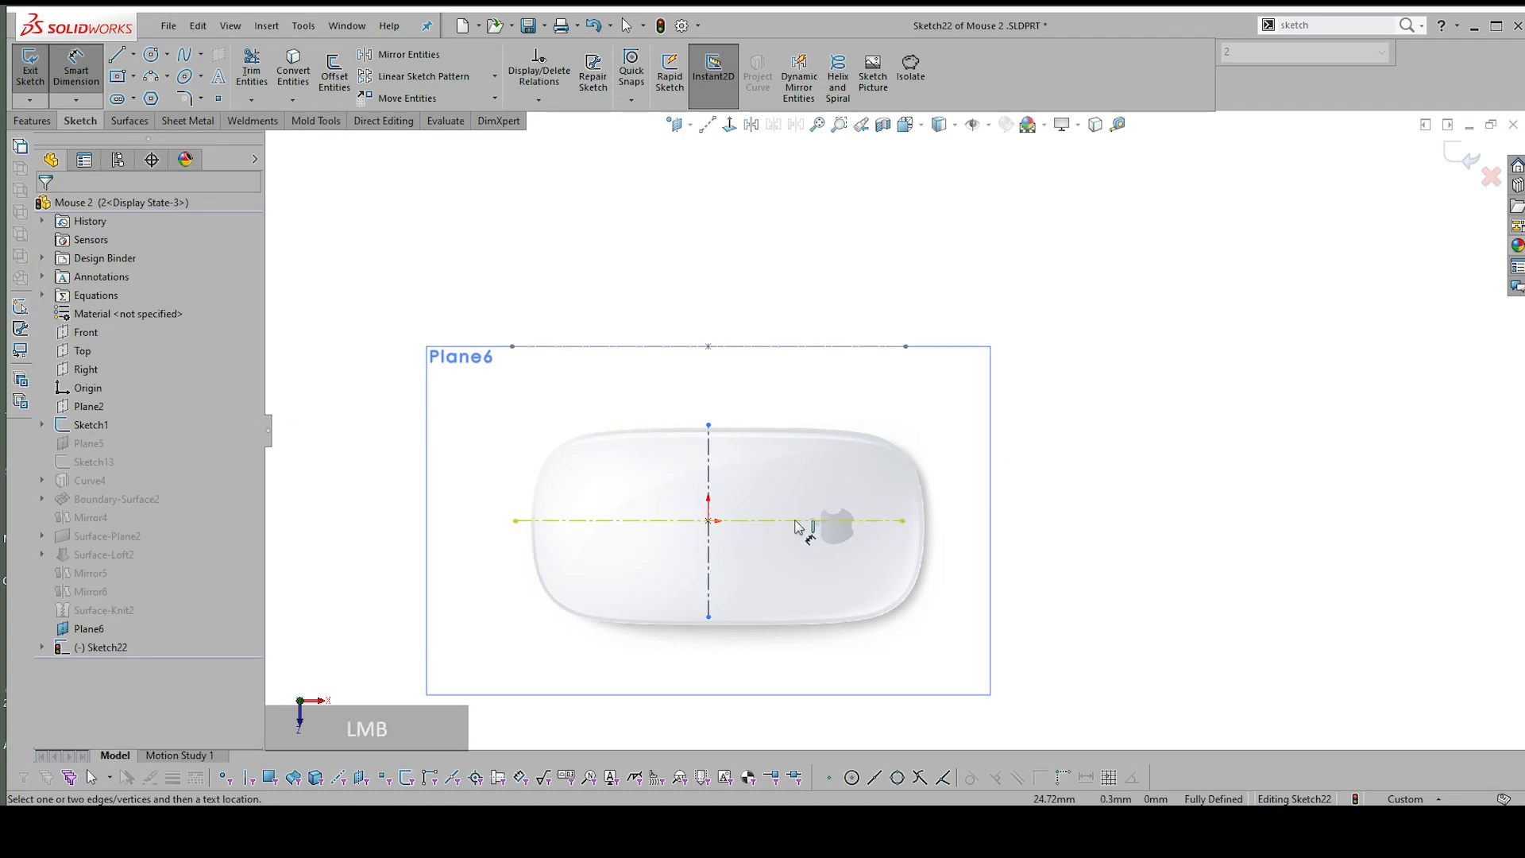
pyautogui.click(775, 660)
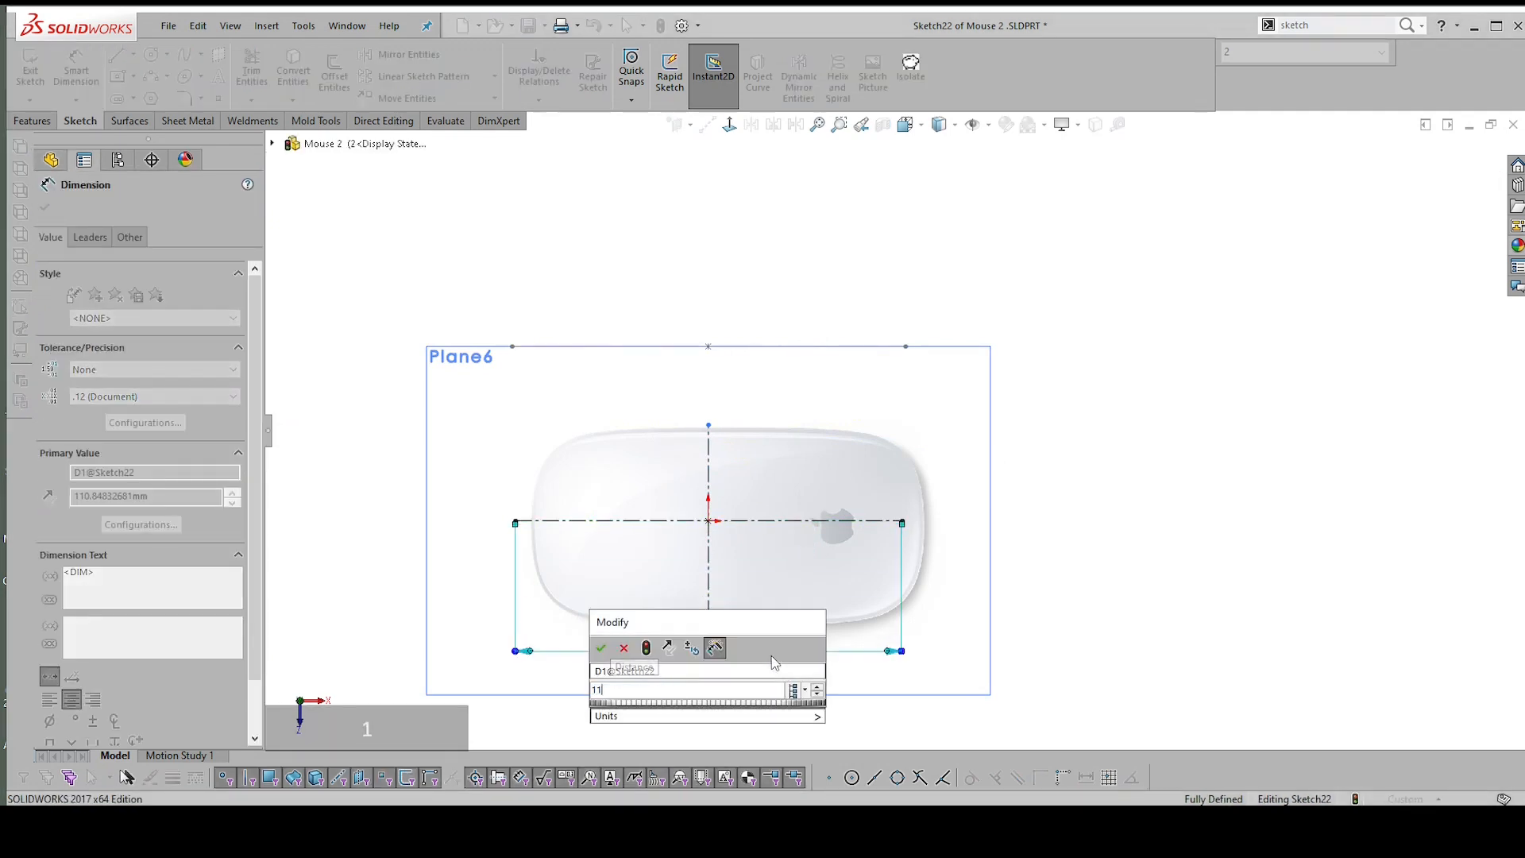
pyautogui.press('Return')
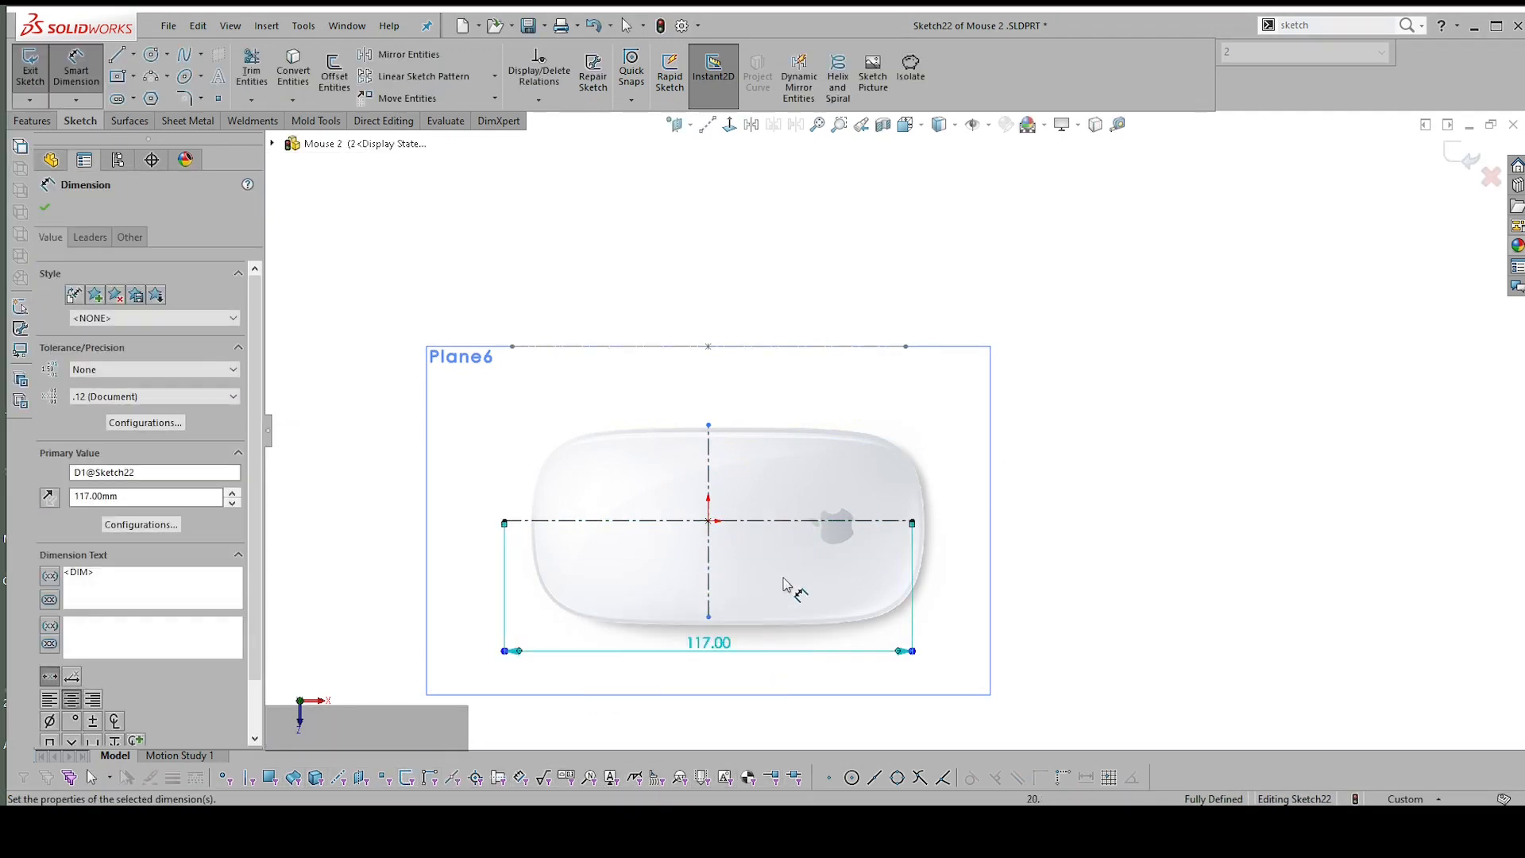
# Dimension the vertical construction line across the mouse picture to a length of 57 mm
pyautogui.click(709, 477)
pyautogui.click(975, 528)
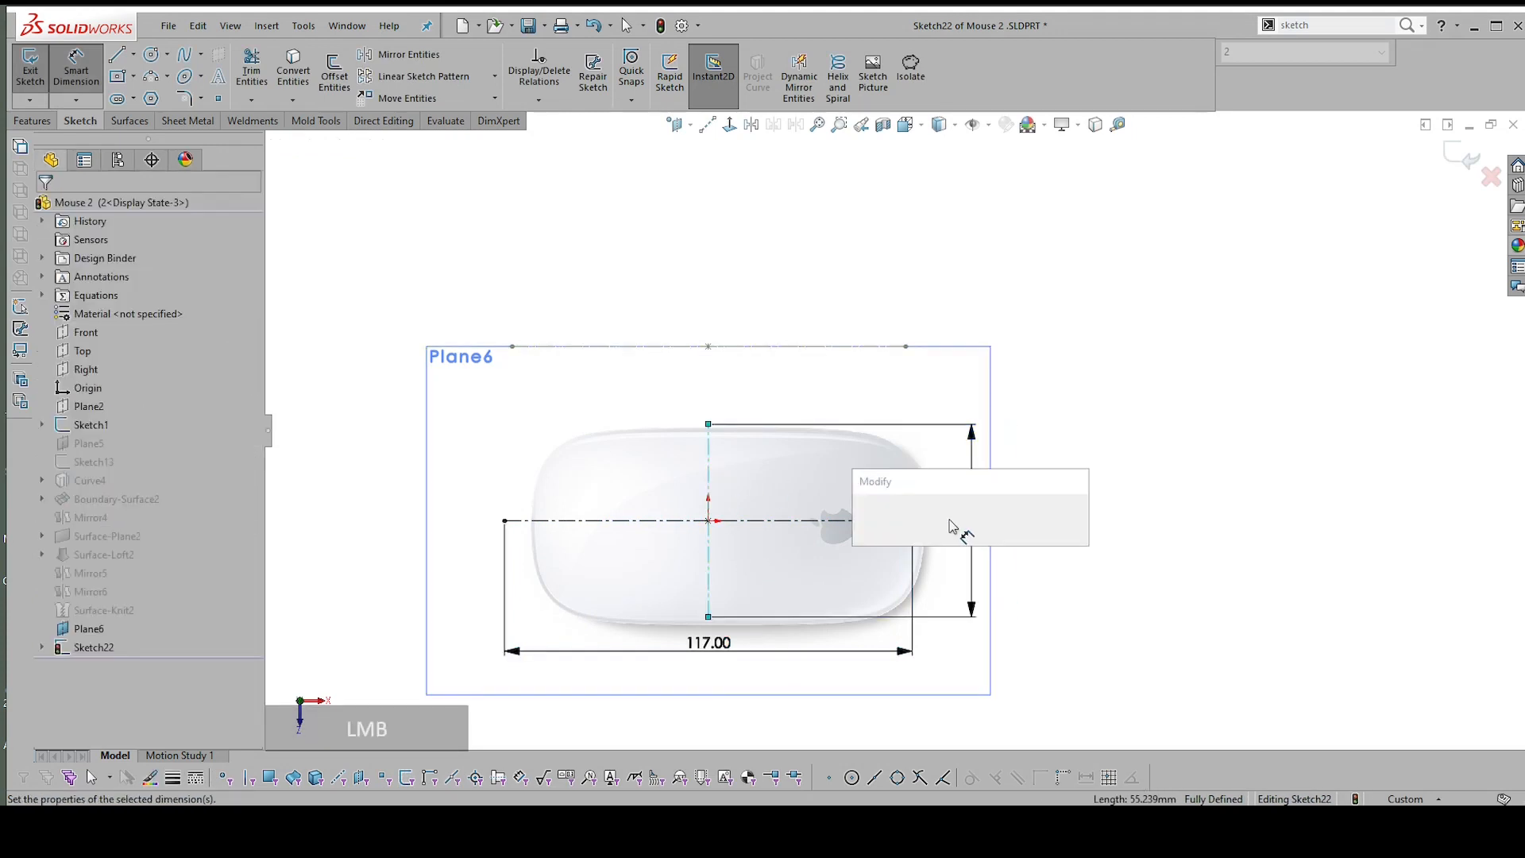
pyautogui.write('57')
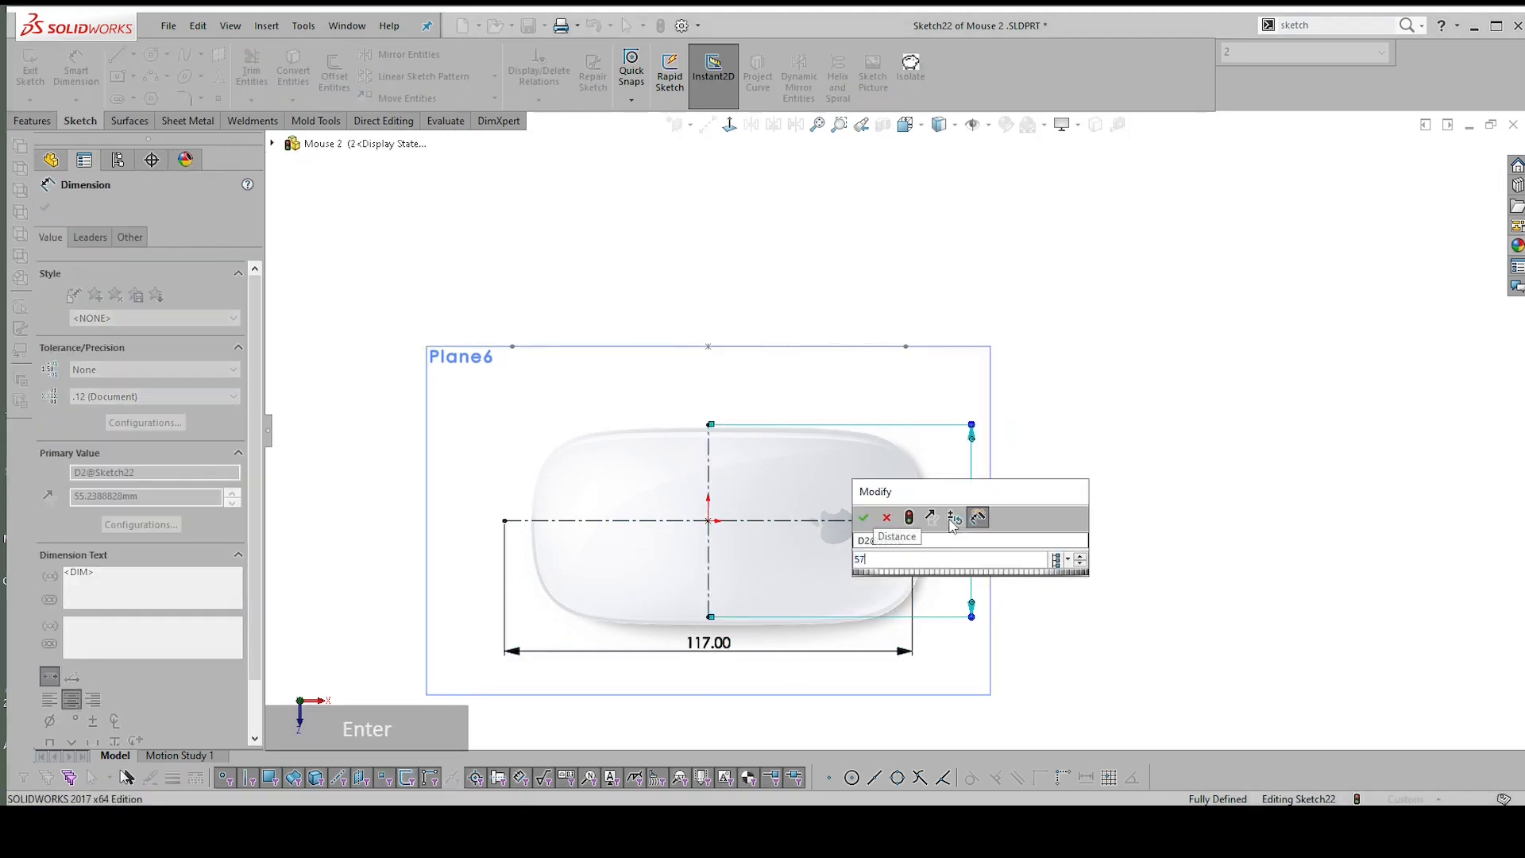
pyautogui.press('Return')
pyautogui.press('Escape')
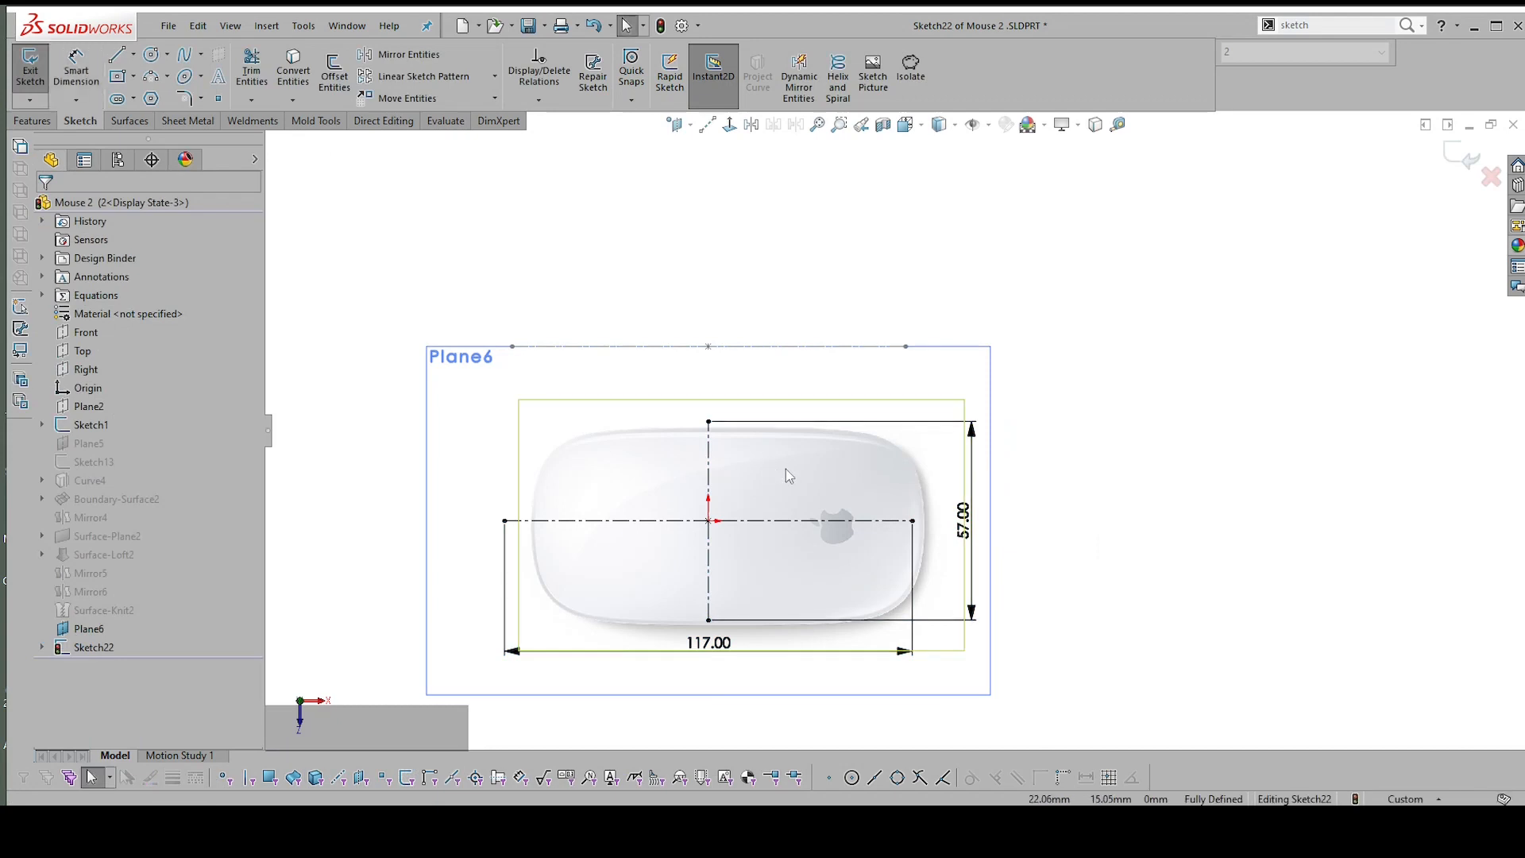
# Move the mouse picture to about X 68.3 mm, Y -35.2 mm so it lines up with the construction lines
pyautogui.click(784, 469)
pyautogui.scroll(2, 771, 475)
pyautogui.moveTo(771, 475); pyautogui.dragTo(749, 466)
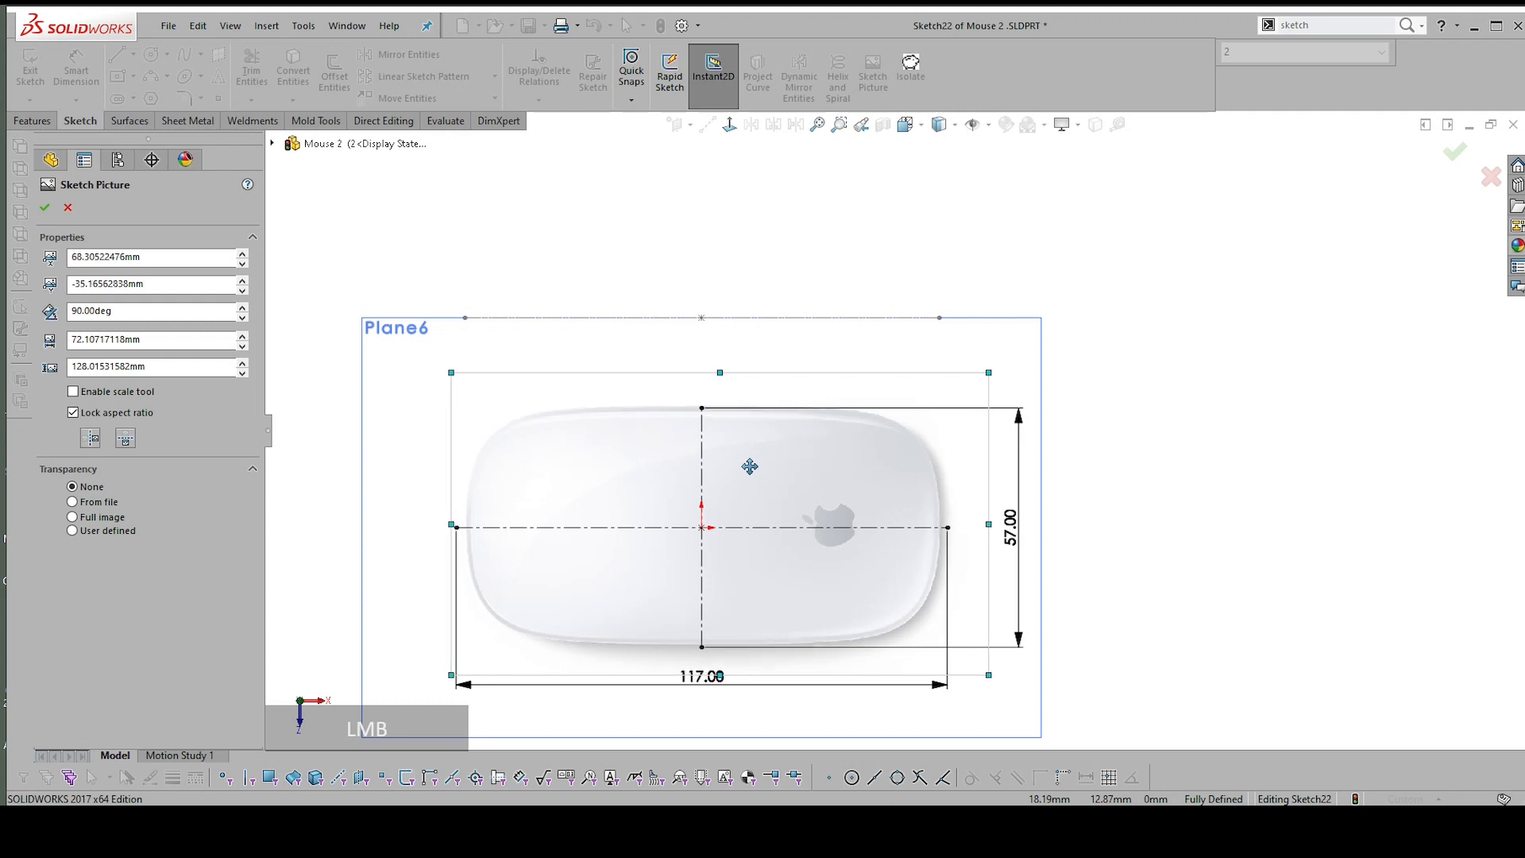
# Set the horizontal construction line's length to 113 mm
pyautogui.click(696, 681)
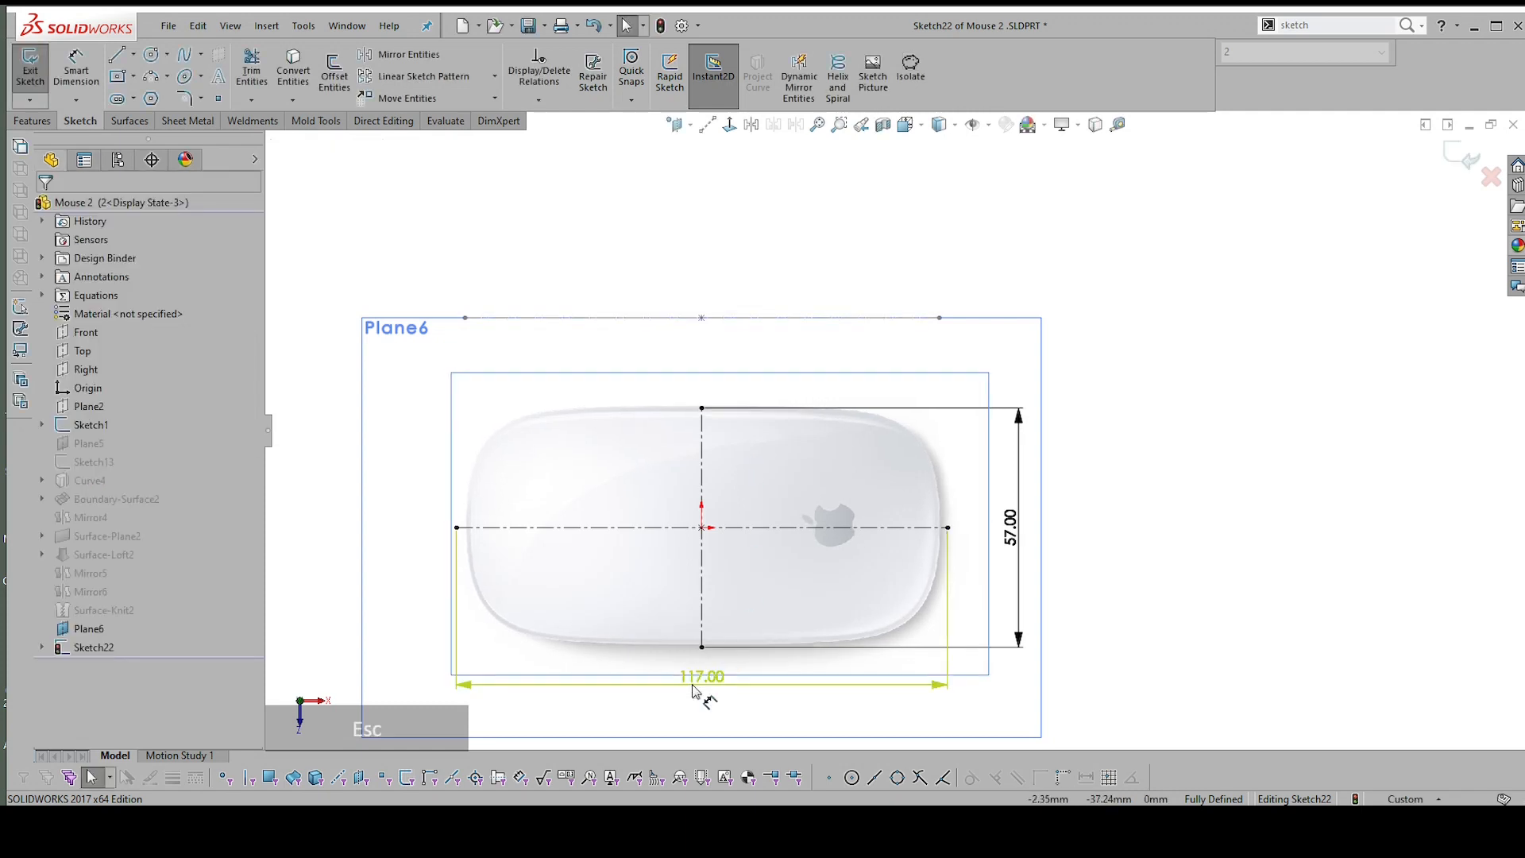
pyautogui.doubleClick(696, 681)
pyautogui.write('113')
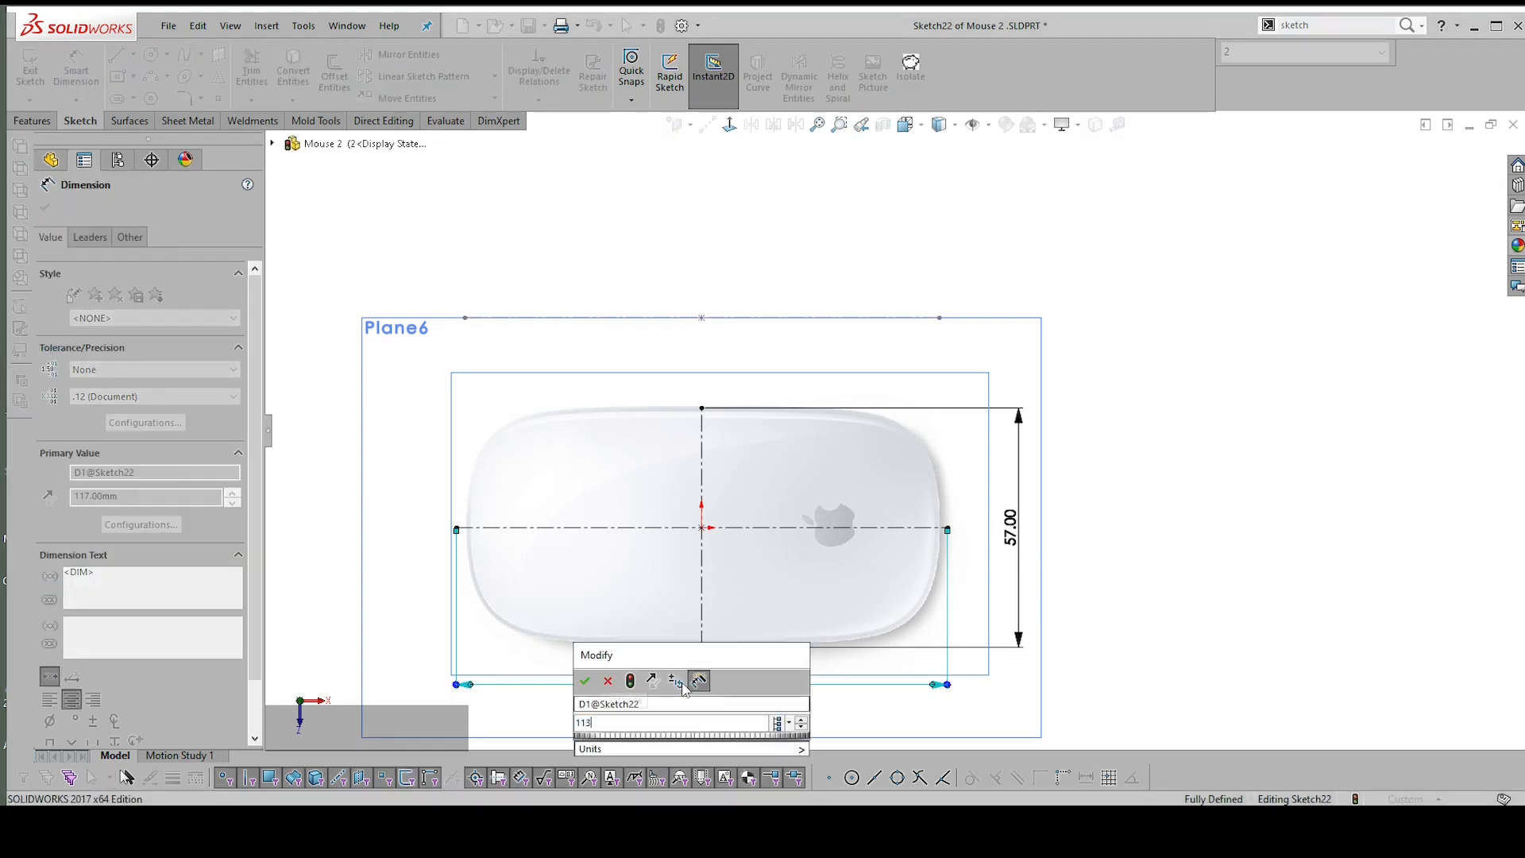
pyautogui.press('Return')
pyautogui.press('Escape')
# Nudge the mouse picture to about X 67.9 mm, Y -35.6 mm to centre it on the dimensioned lines and accept its placement
pyautogui.scroll(2, 732, 571)
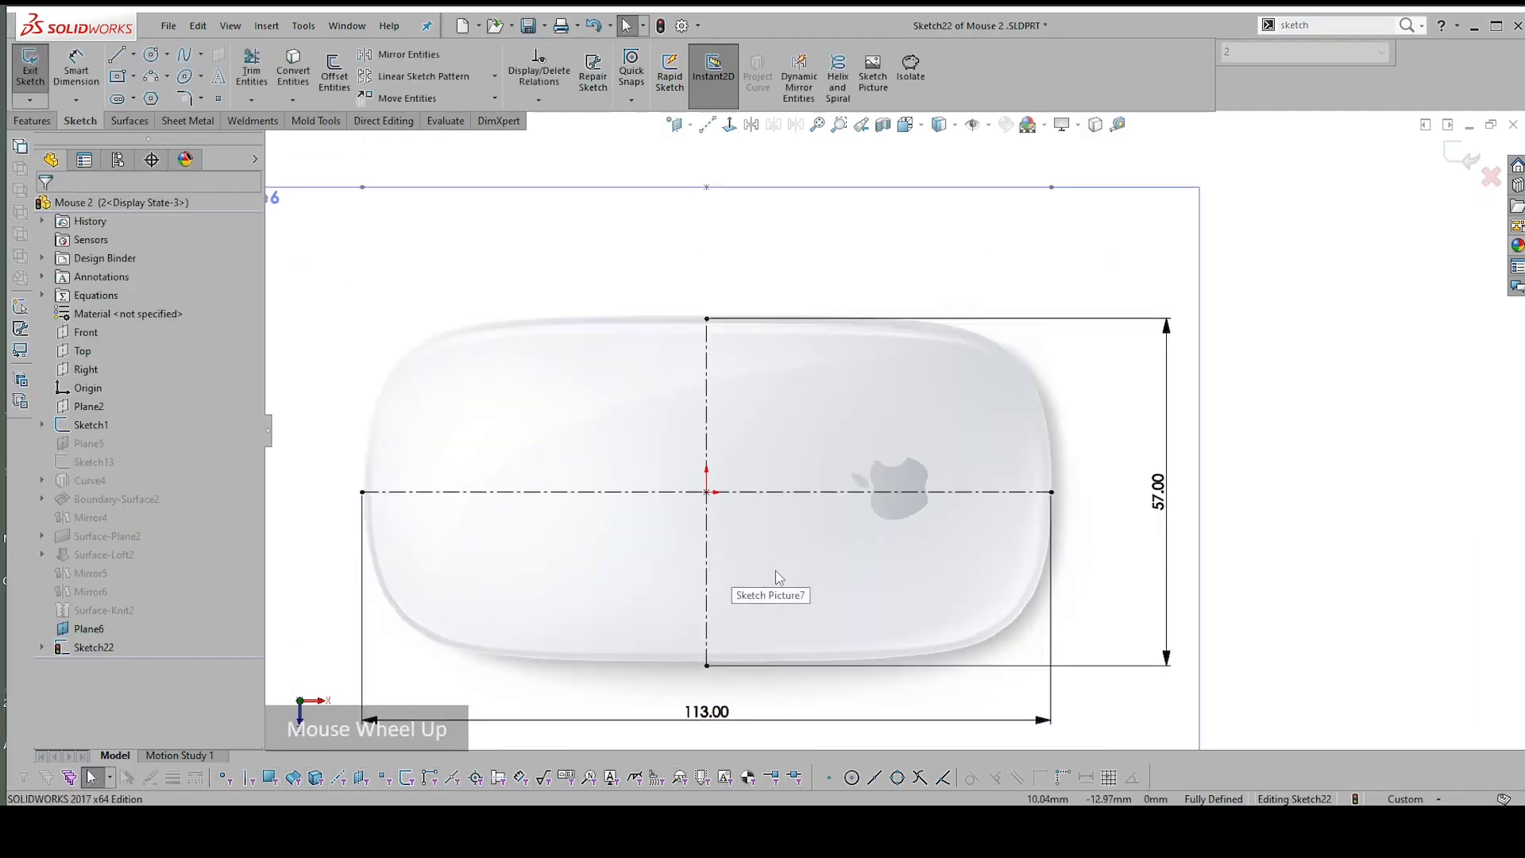
pyautogui.click(822, 578)
pyautogui.doubleClick(820, 569)
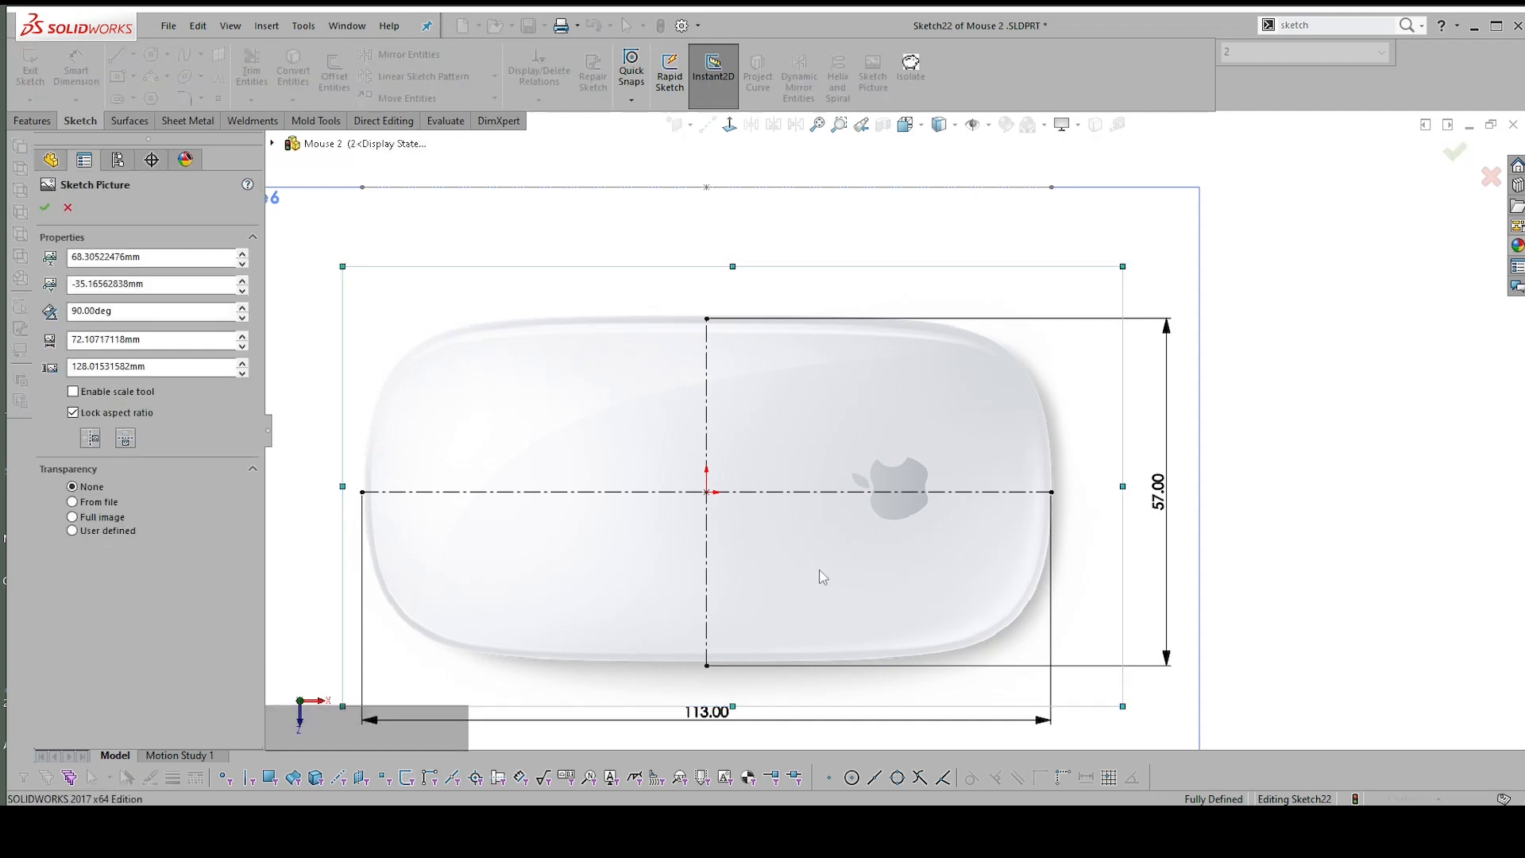
pyautogui.moveTo(820, 570); pyautogui.dragTo(817, 573)
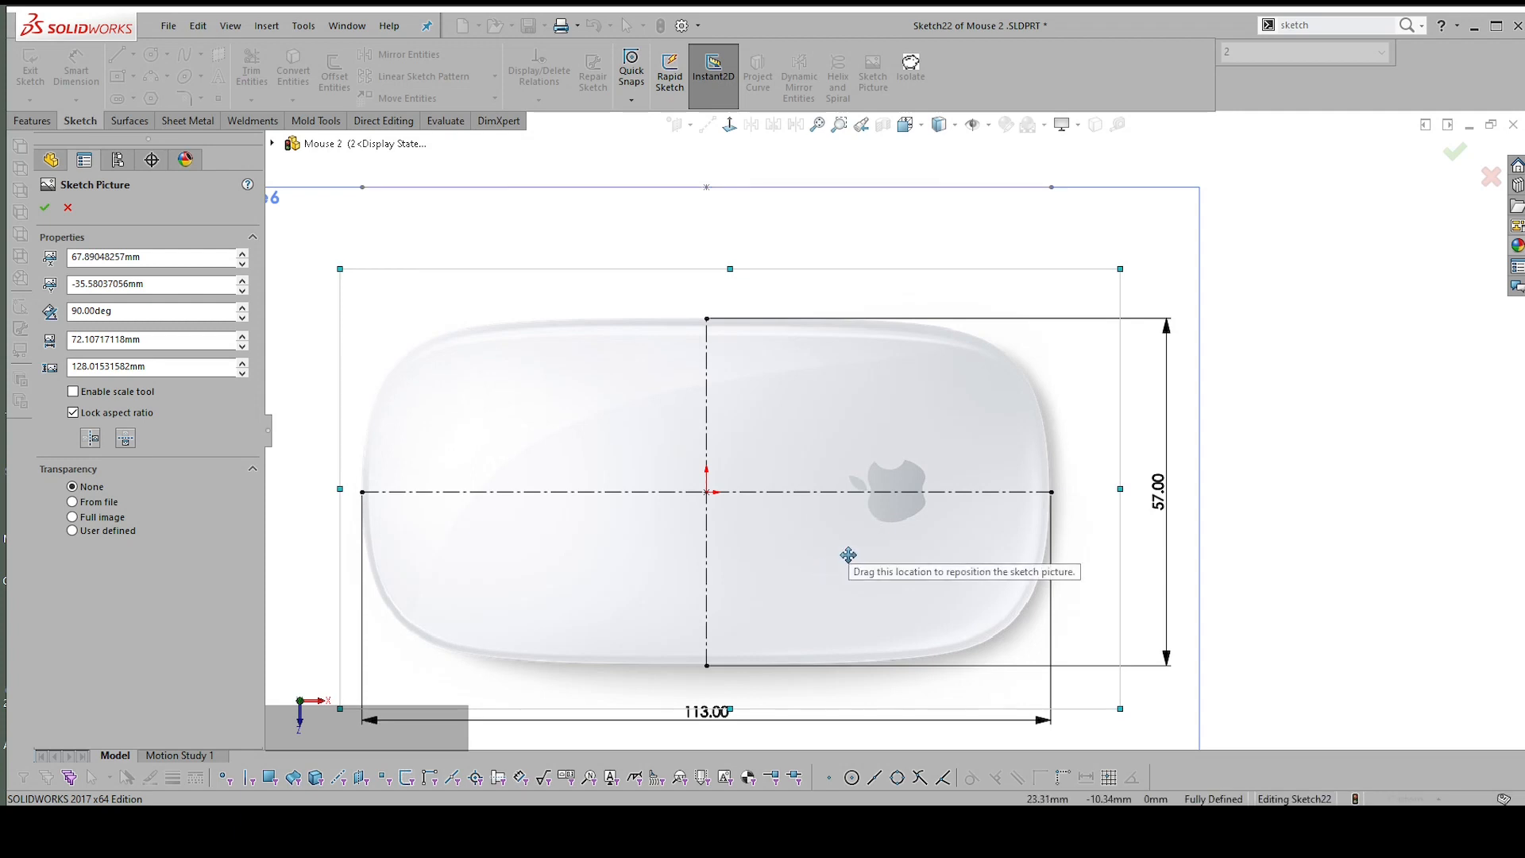
pyautogui.click(1350, 518)
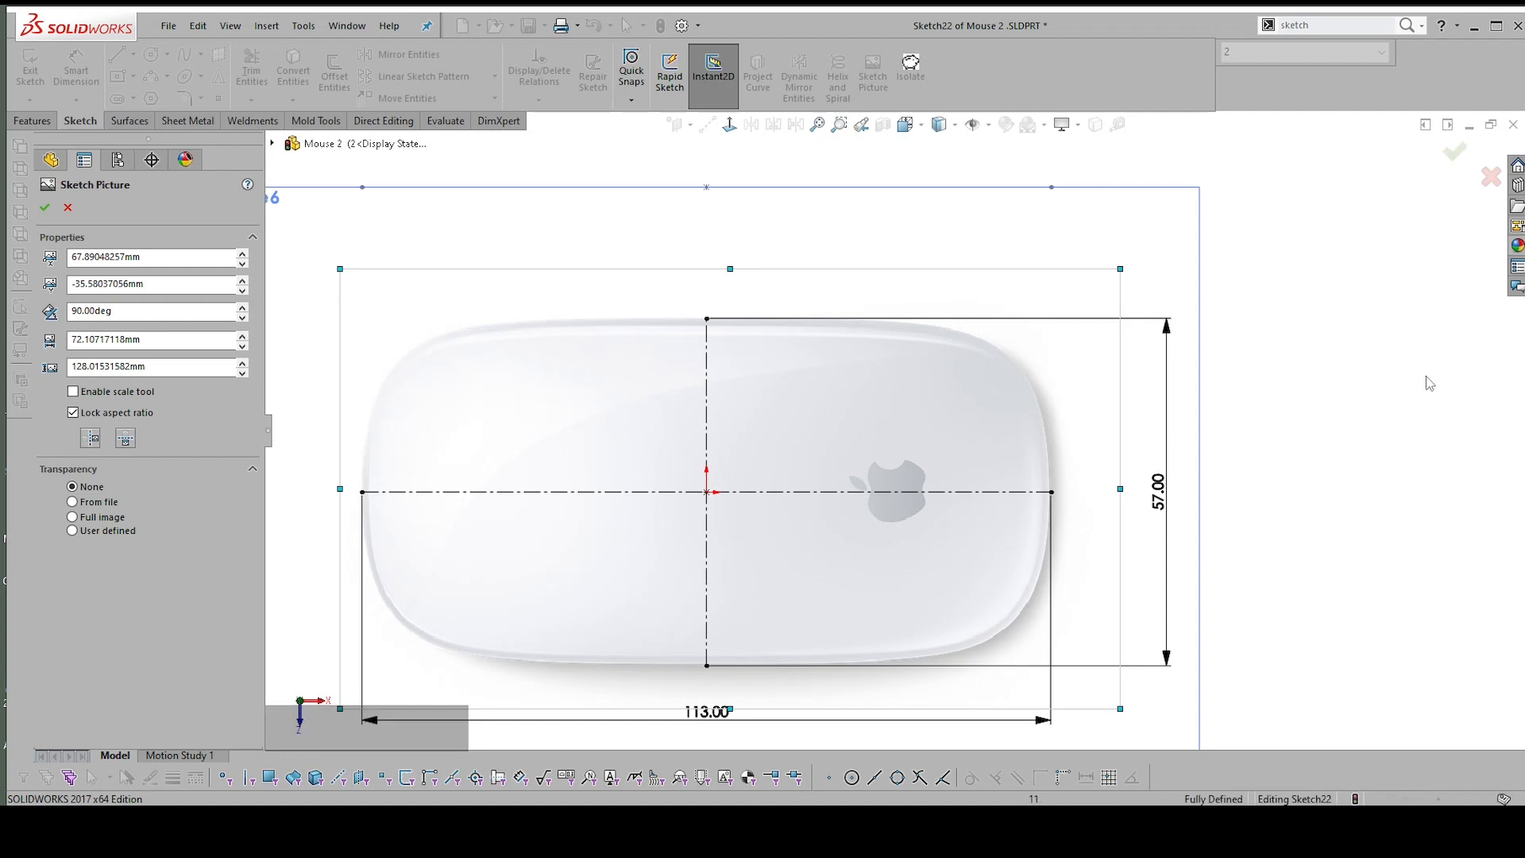
pyautogui.click(1454, 151)
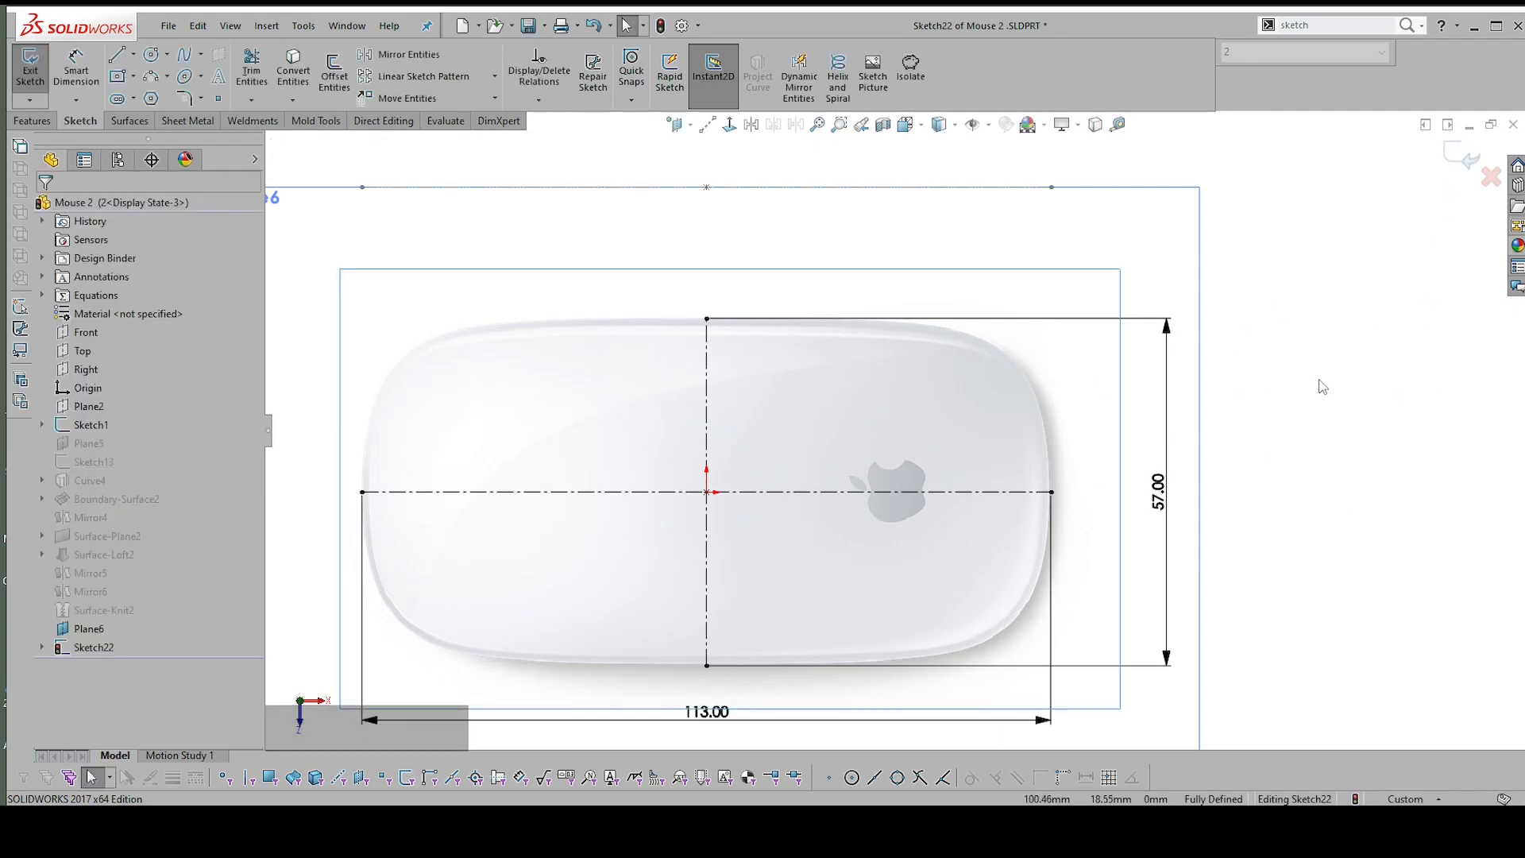
# Finish the picture sketch and hide Plane6
pyautogui.click(1462, 162)
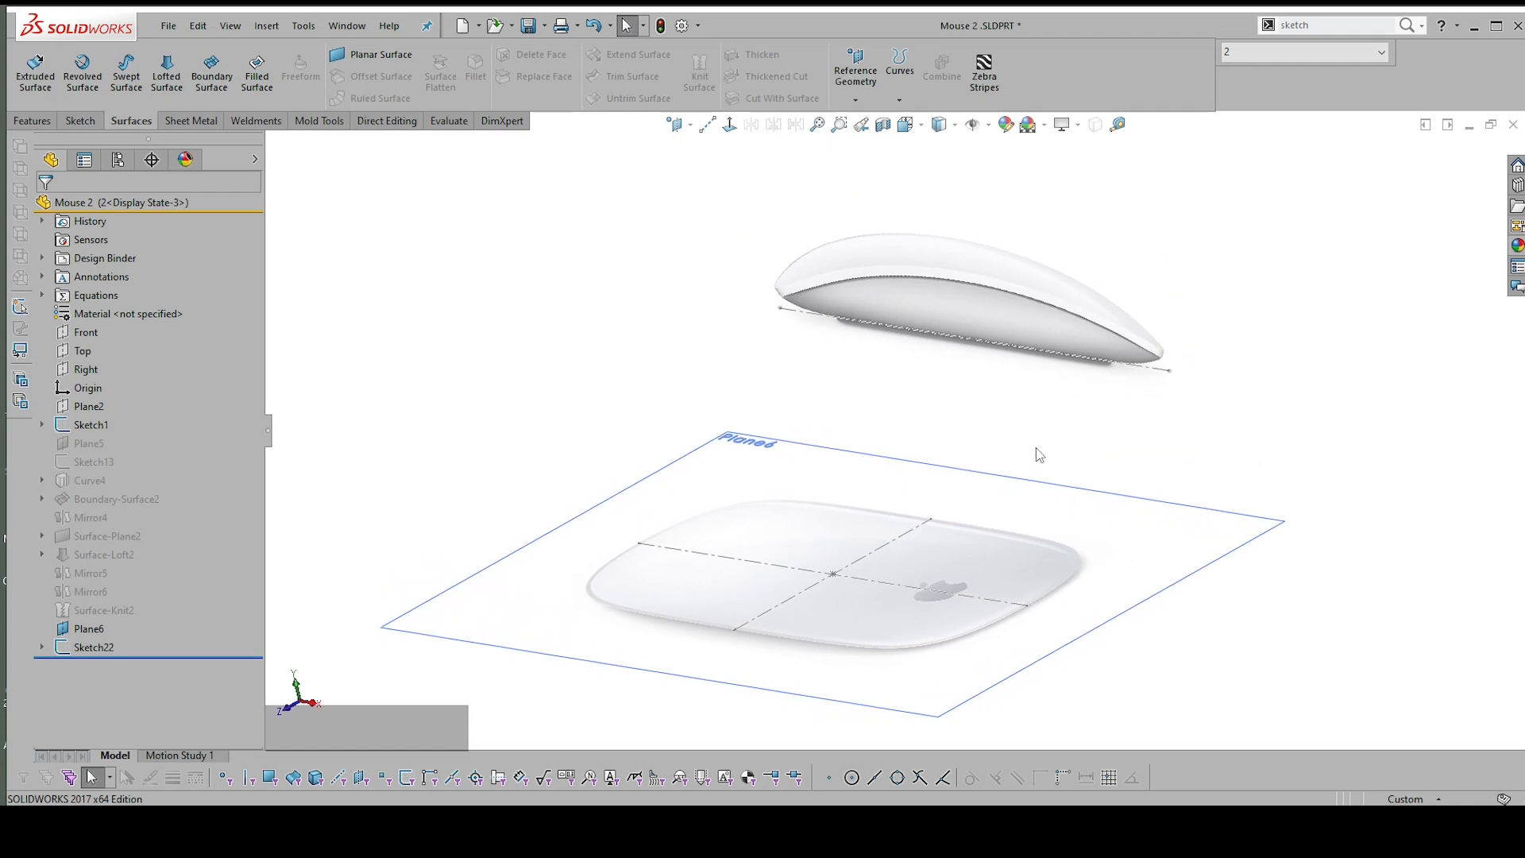
pyautogui.click(633, 492)
pyautogui.click(732, 363)
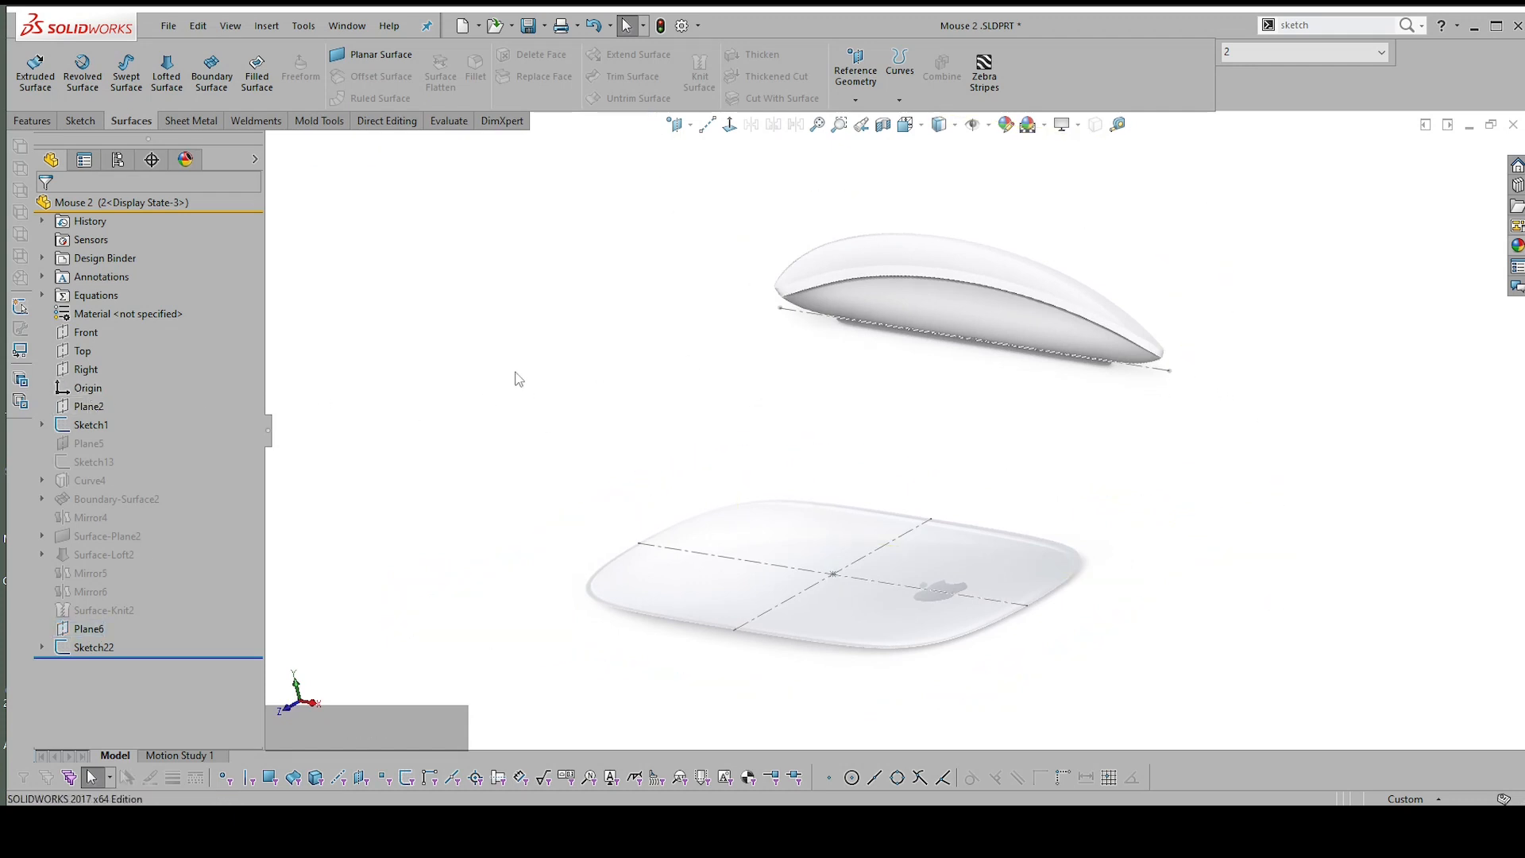
# Start a sketch on the Top plane and convert the horizontal and vertical centre lines of the picture sketch into it
pyautogui.click(83, 351)
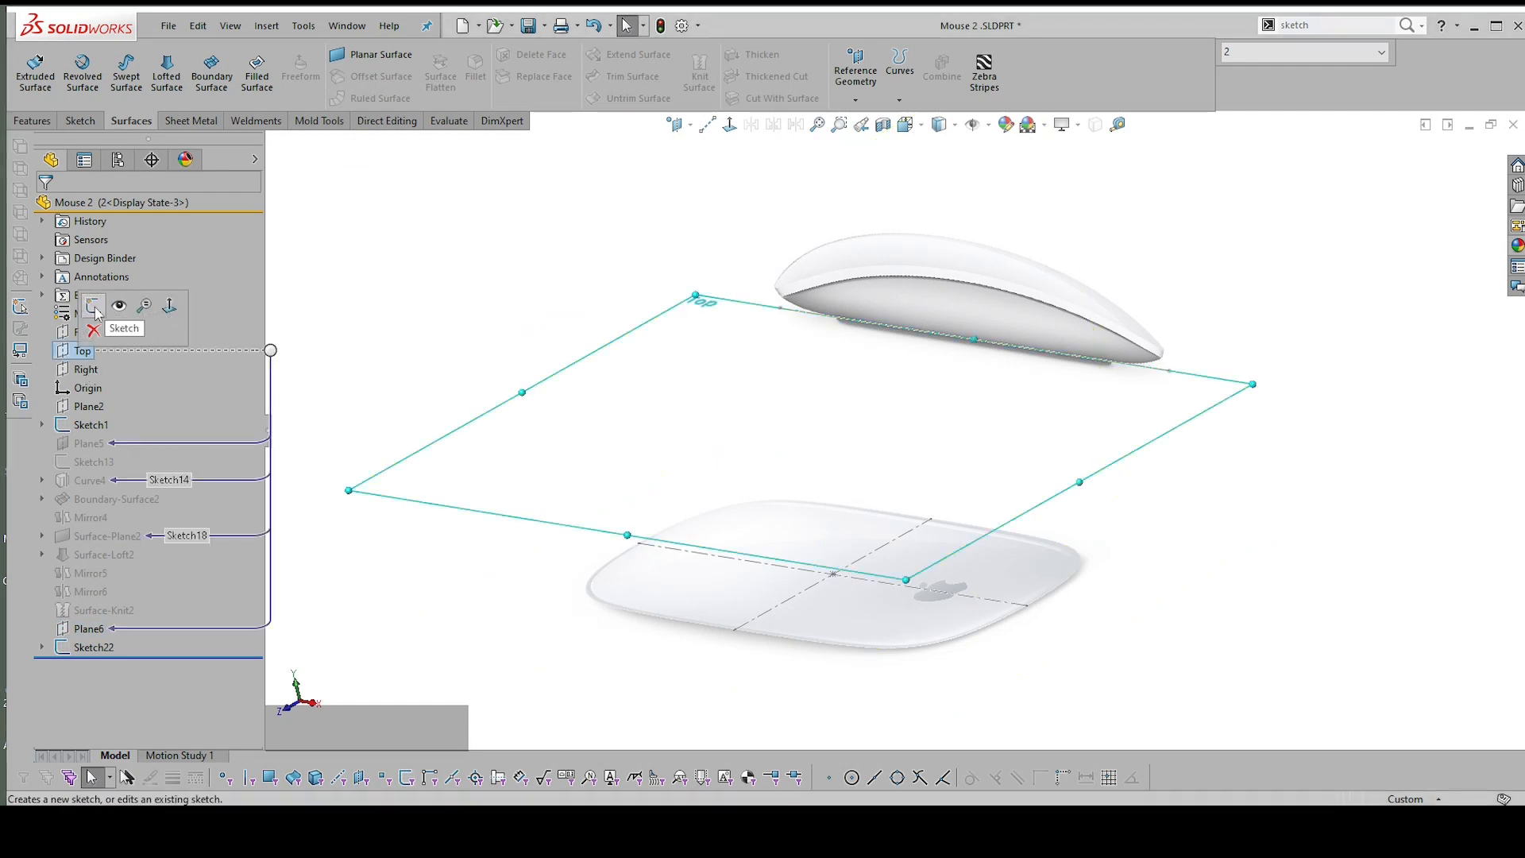
pyautogui.click(93, 307)
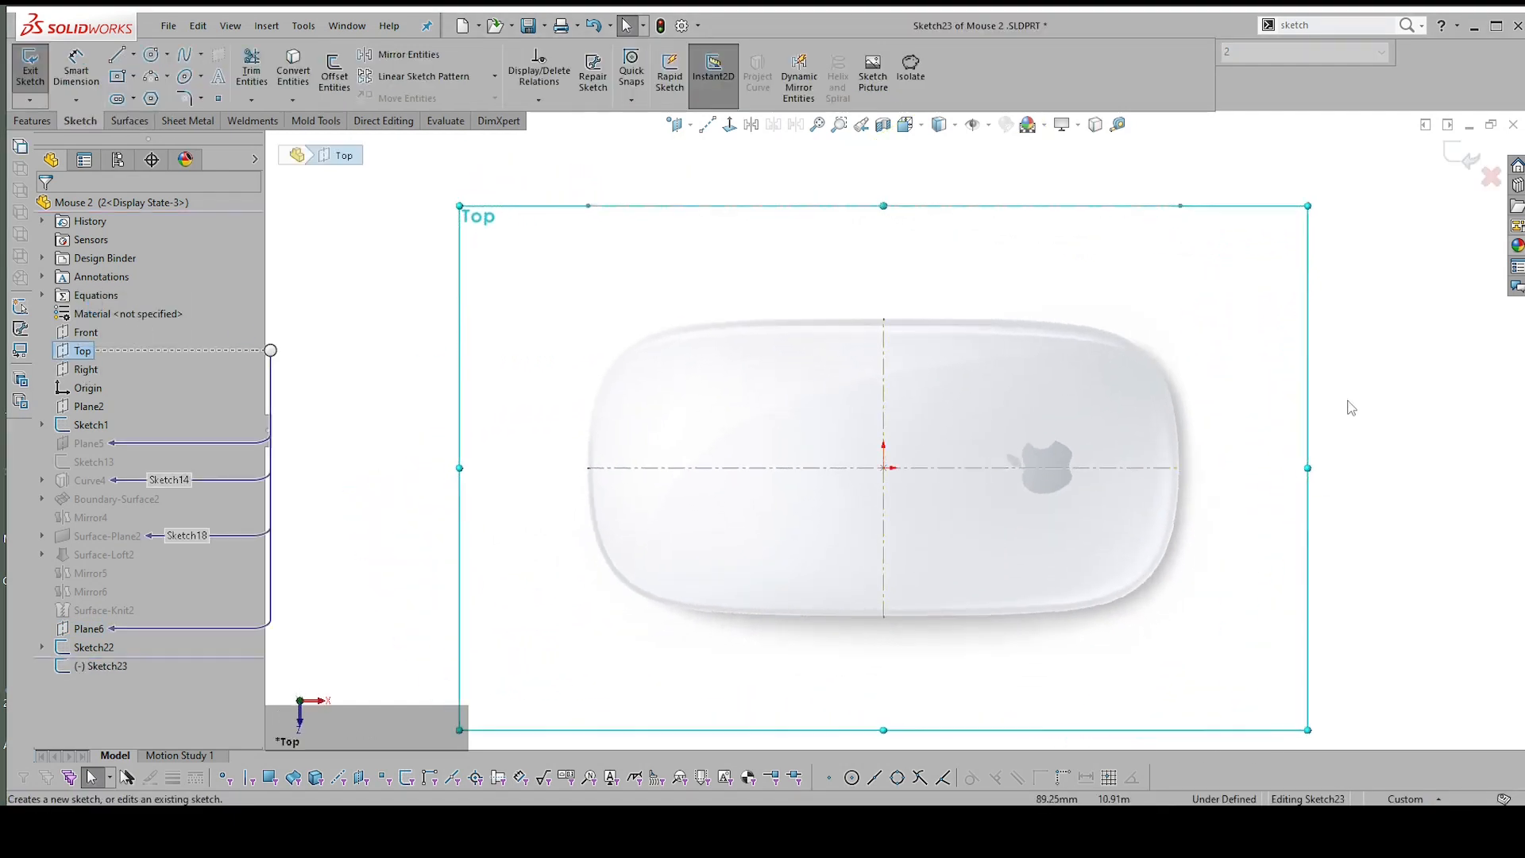
pyautogui.click(1065, 470)
pyautogui.keyDown('shift'); pyautogui.click(884, 381); pyautogui.keyUp('shift')
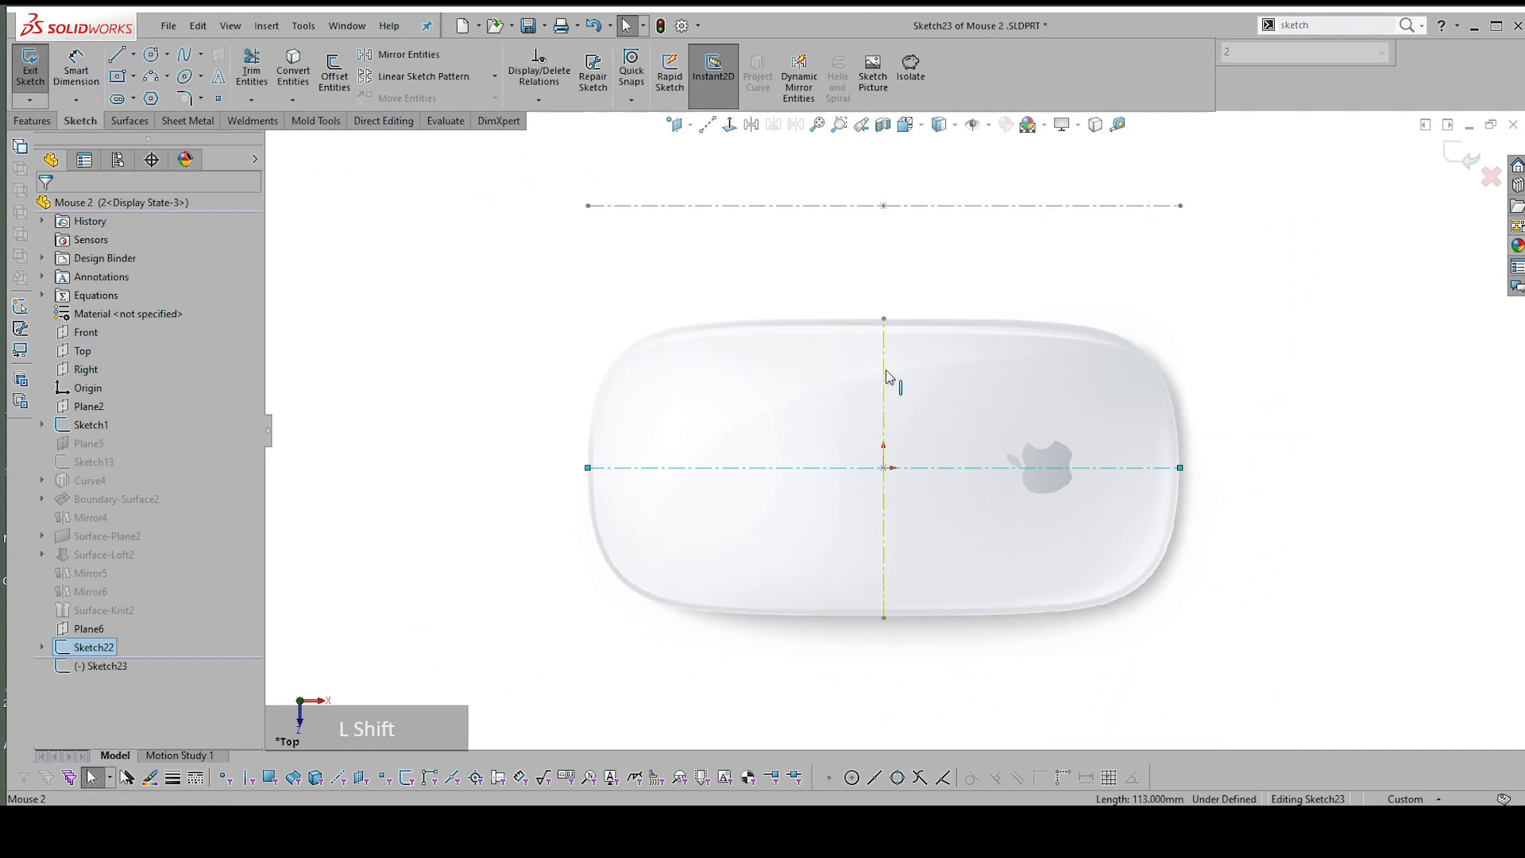
pyautogui.click(1117, 124)
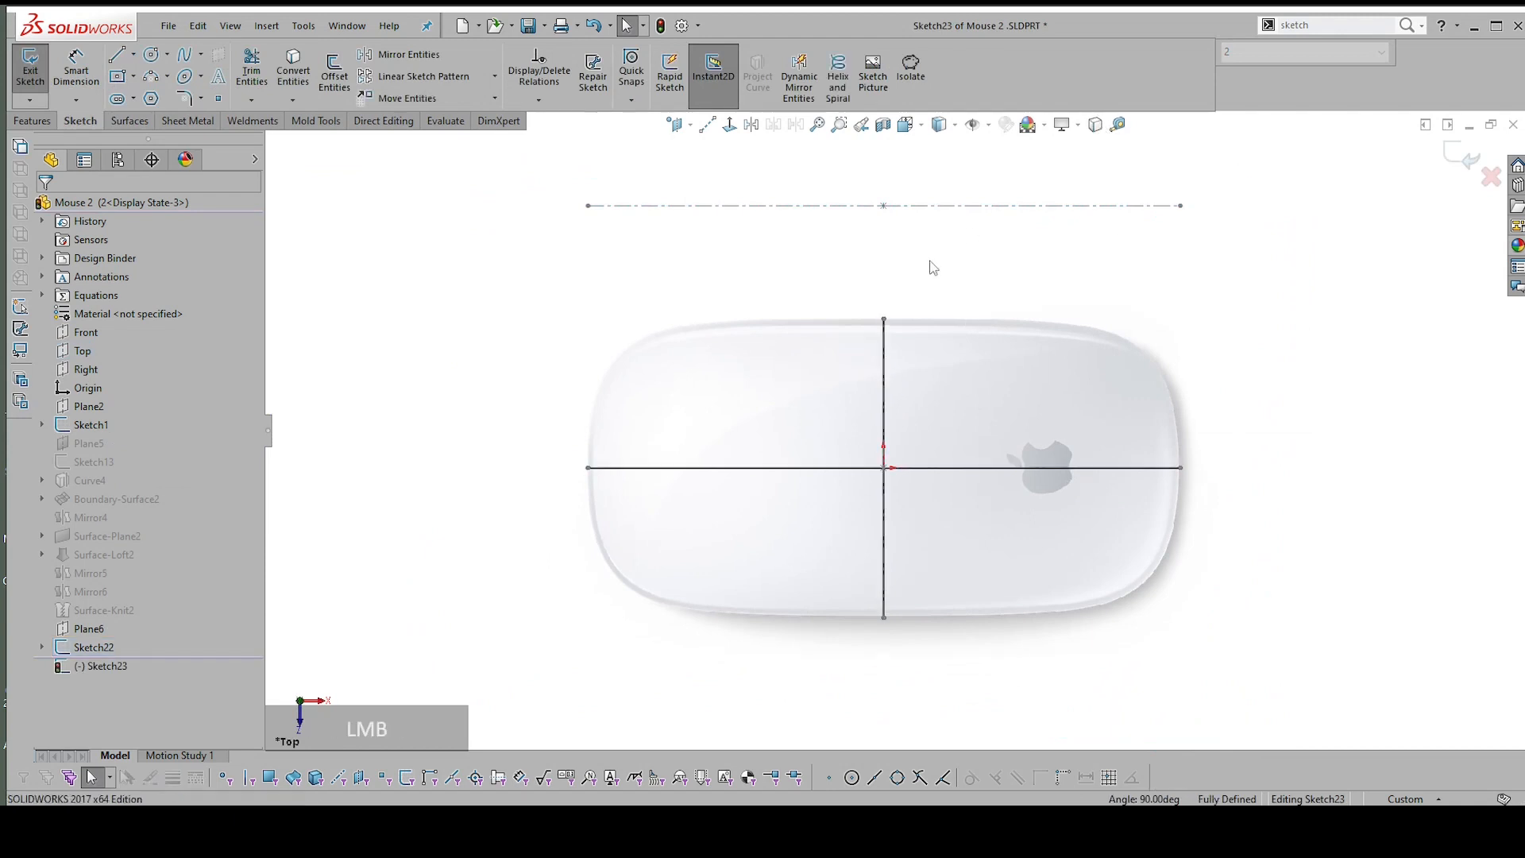
# Change both converted centre lines to construction geometry
pyautogui.click(883, 360)
pyautogui.keyDown('shift'); pyautogui.click(985, 468); pyautogui.keyUp('shift')
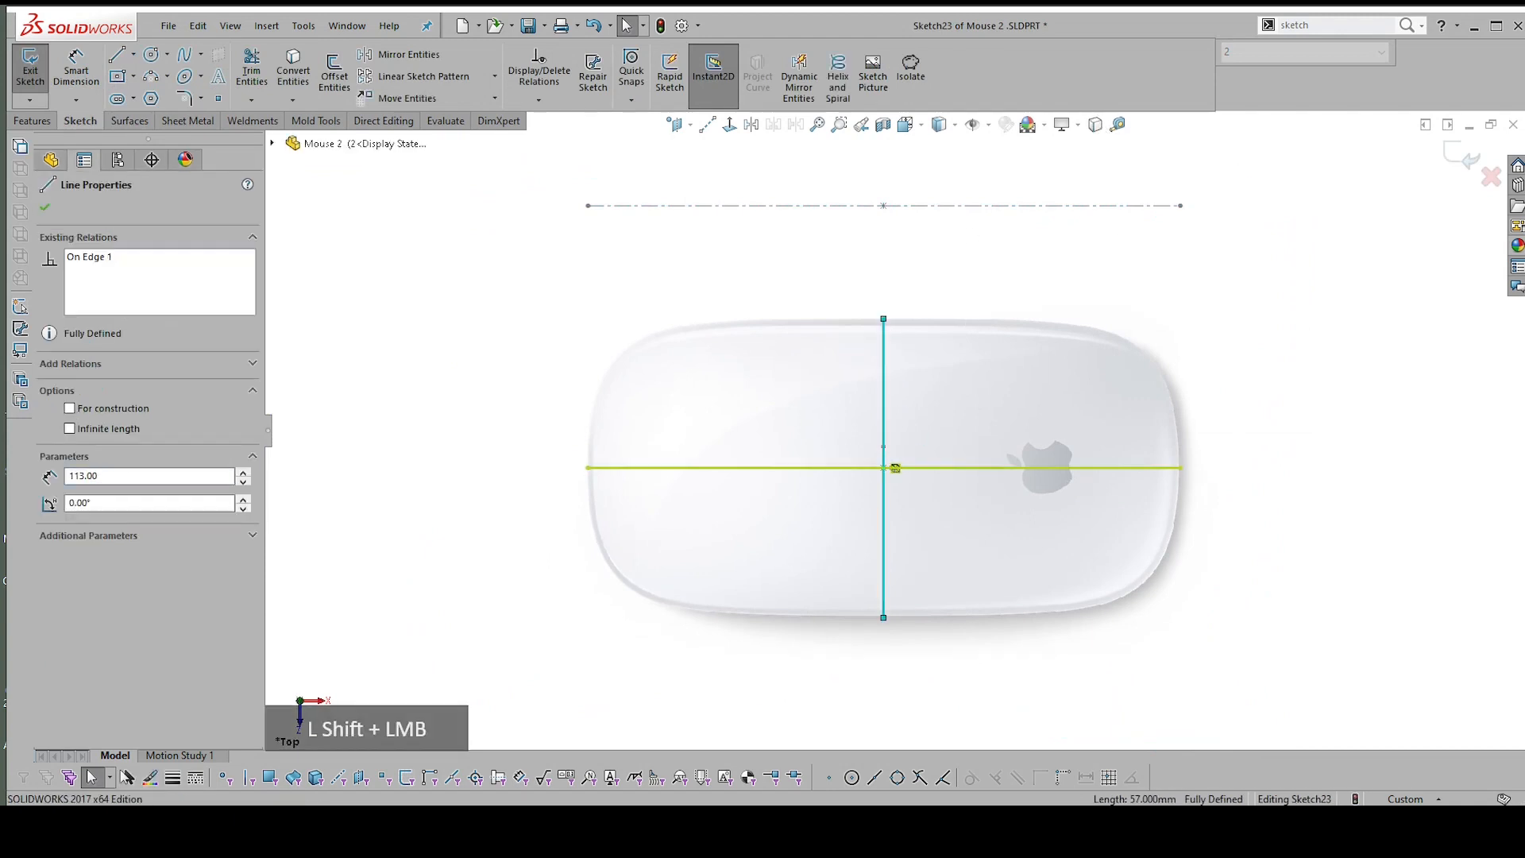
pyautogui.click(69, 649)
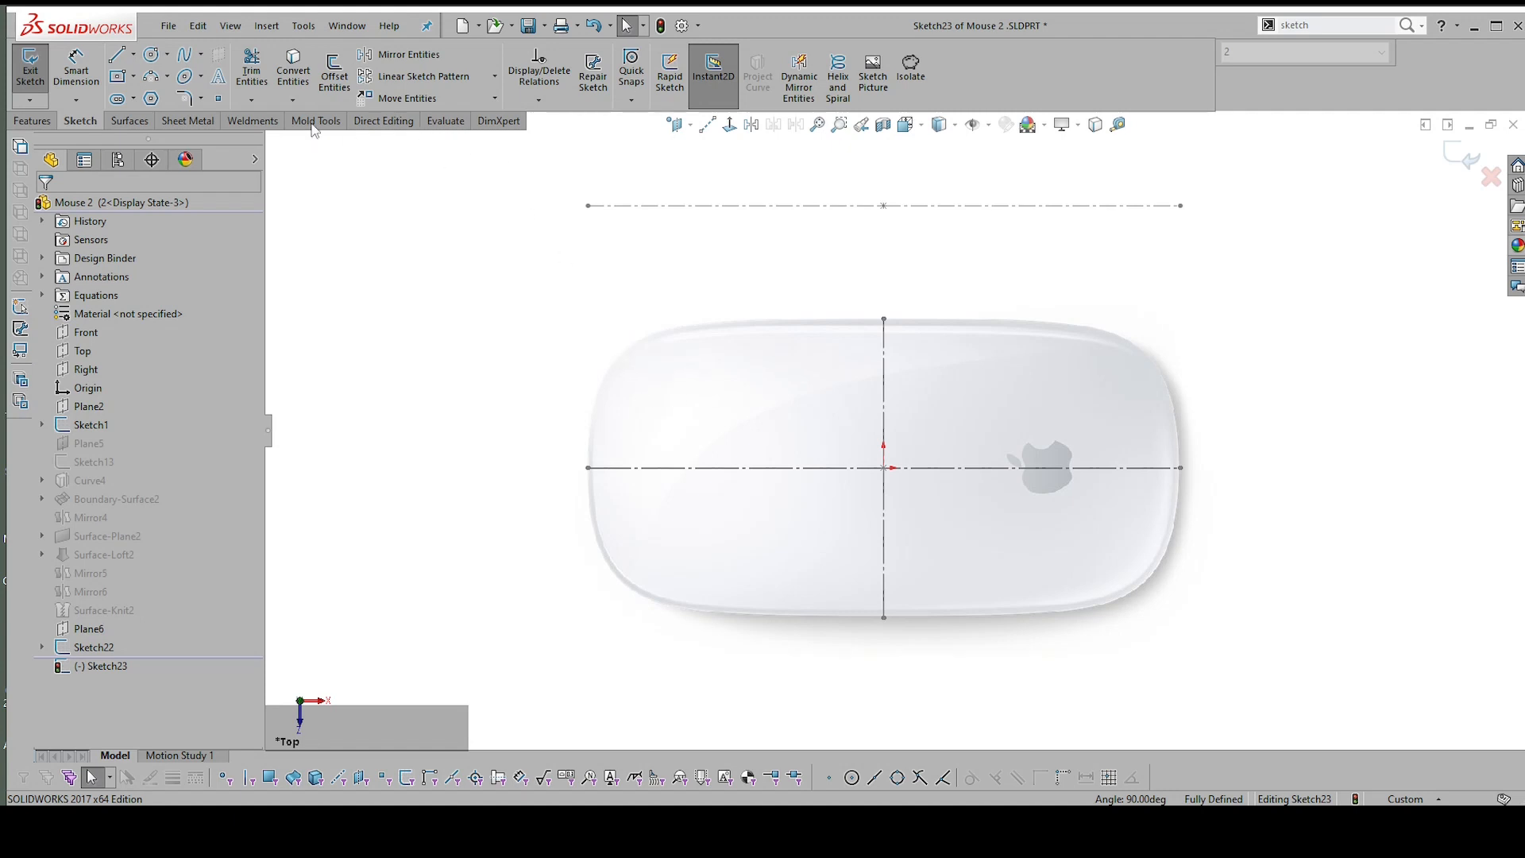
# Sketch a two-point spline from the horizontal line's left end to the vertical line's upper end
pyautogui.click(187, 60)
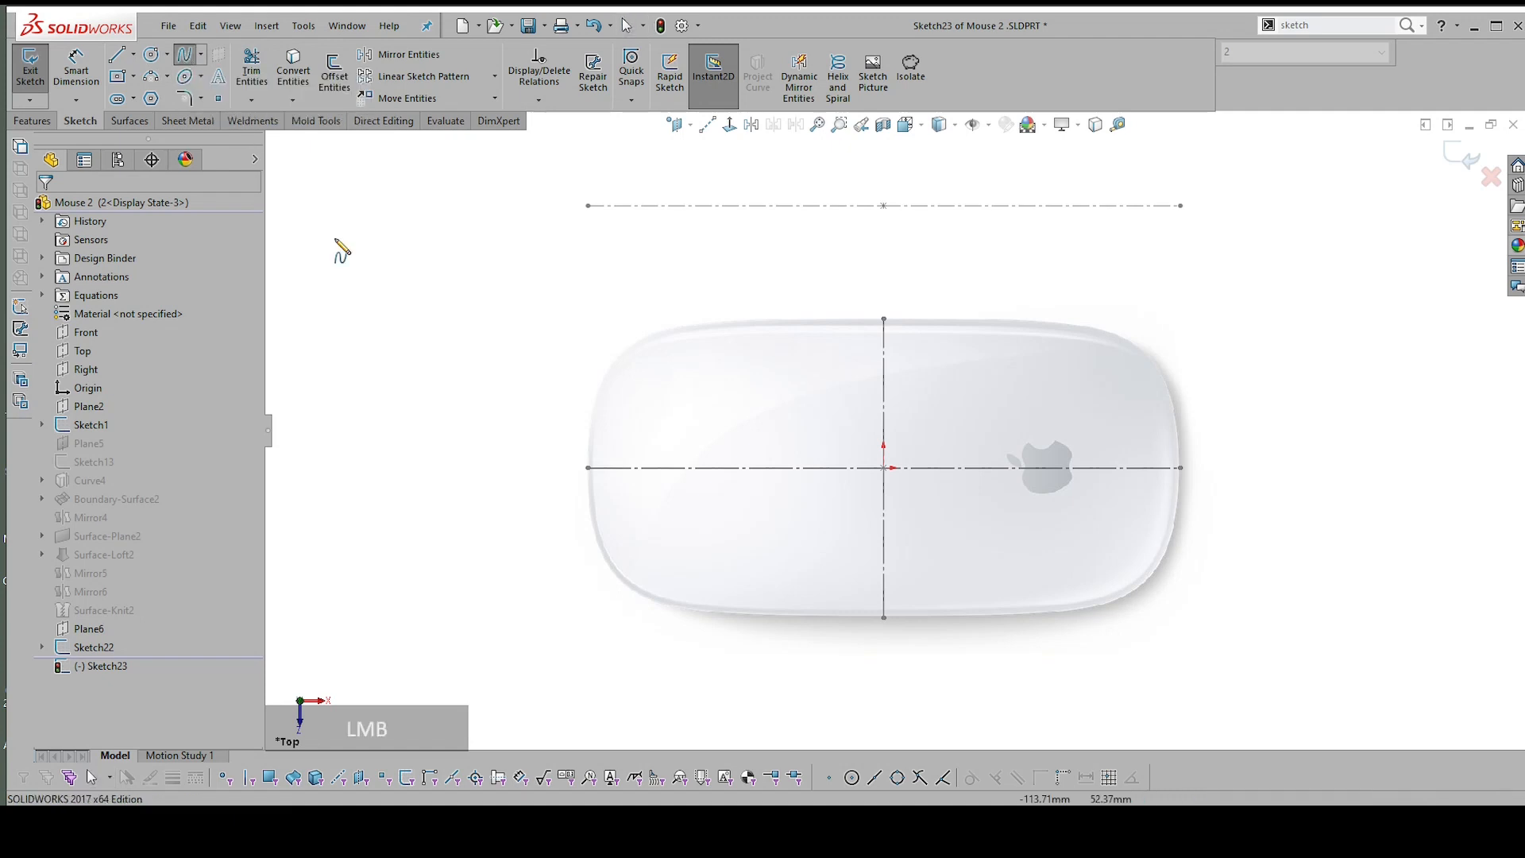
pyautogui.click(588, 468)
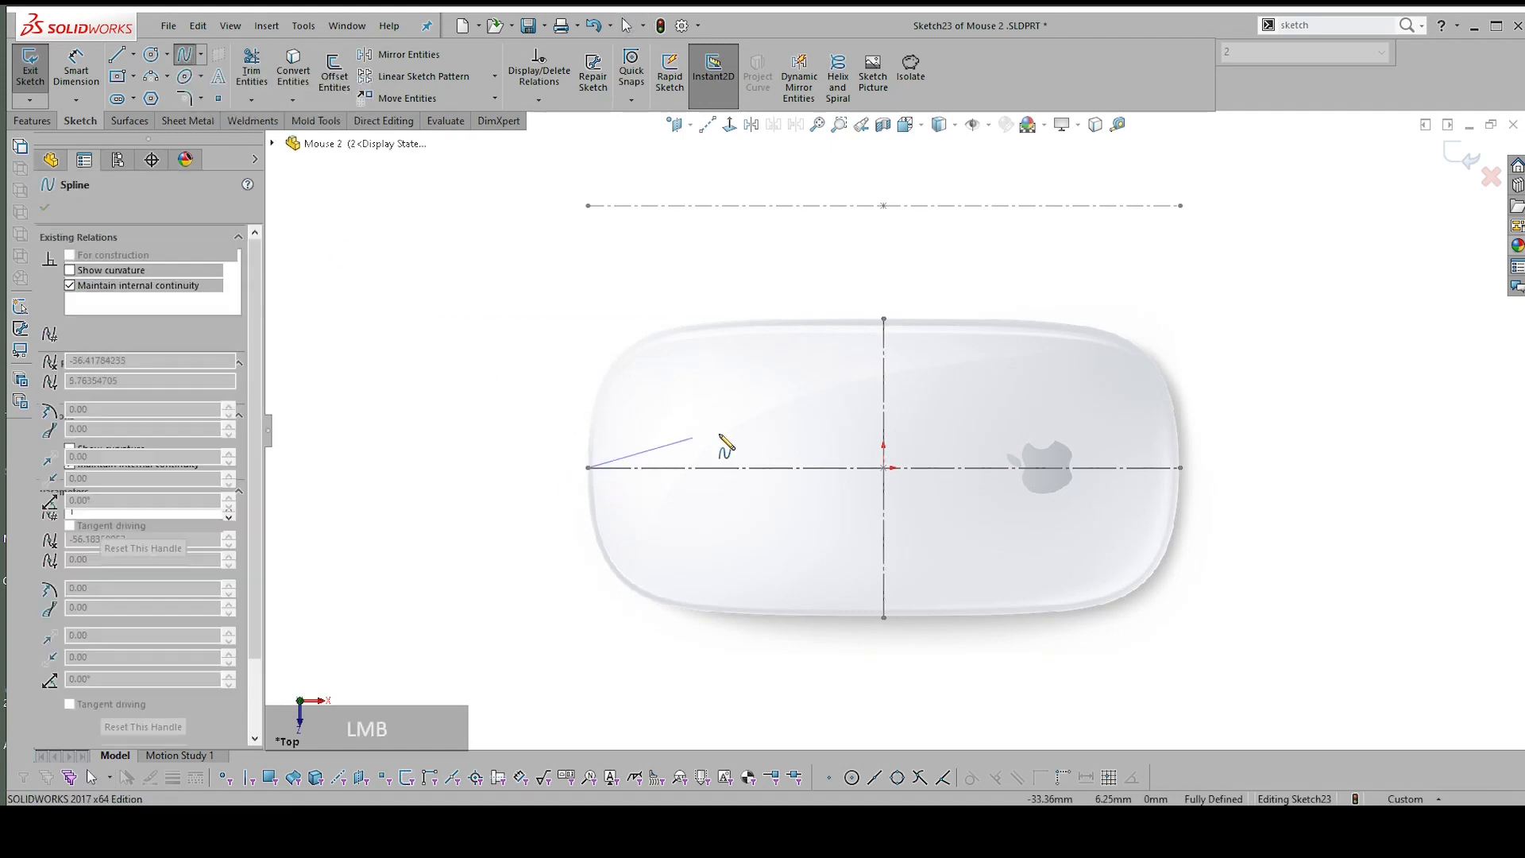
pyautogui.click(884, 317)
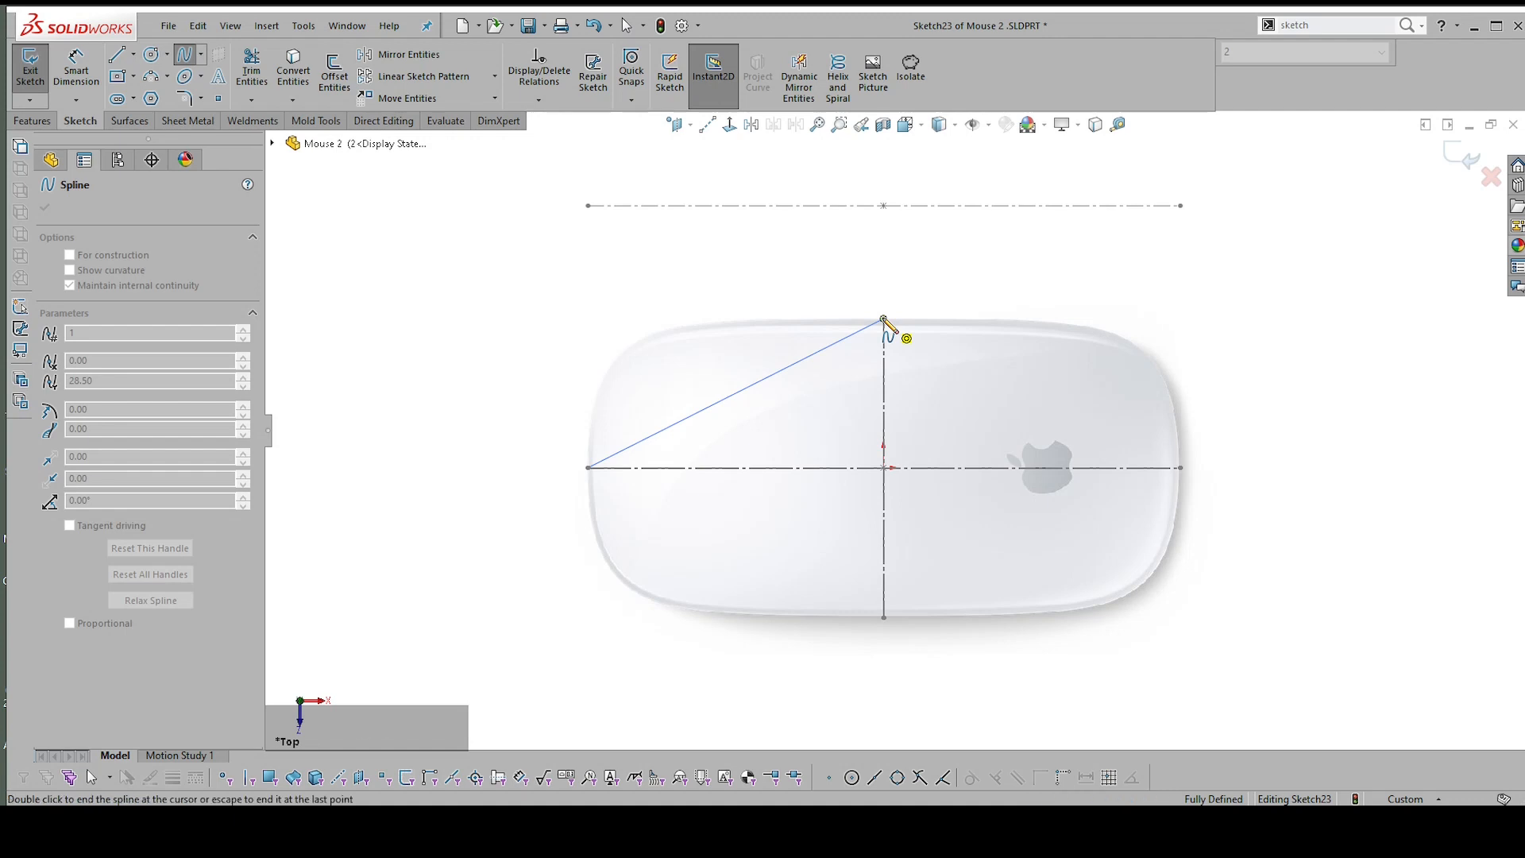
pyautogui.click(886, 325)
pyautogui.press('Escape')
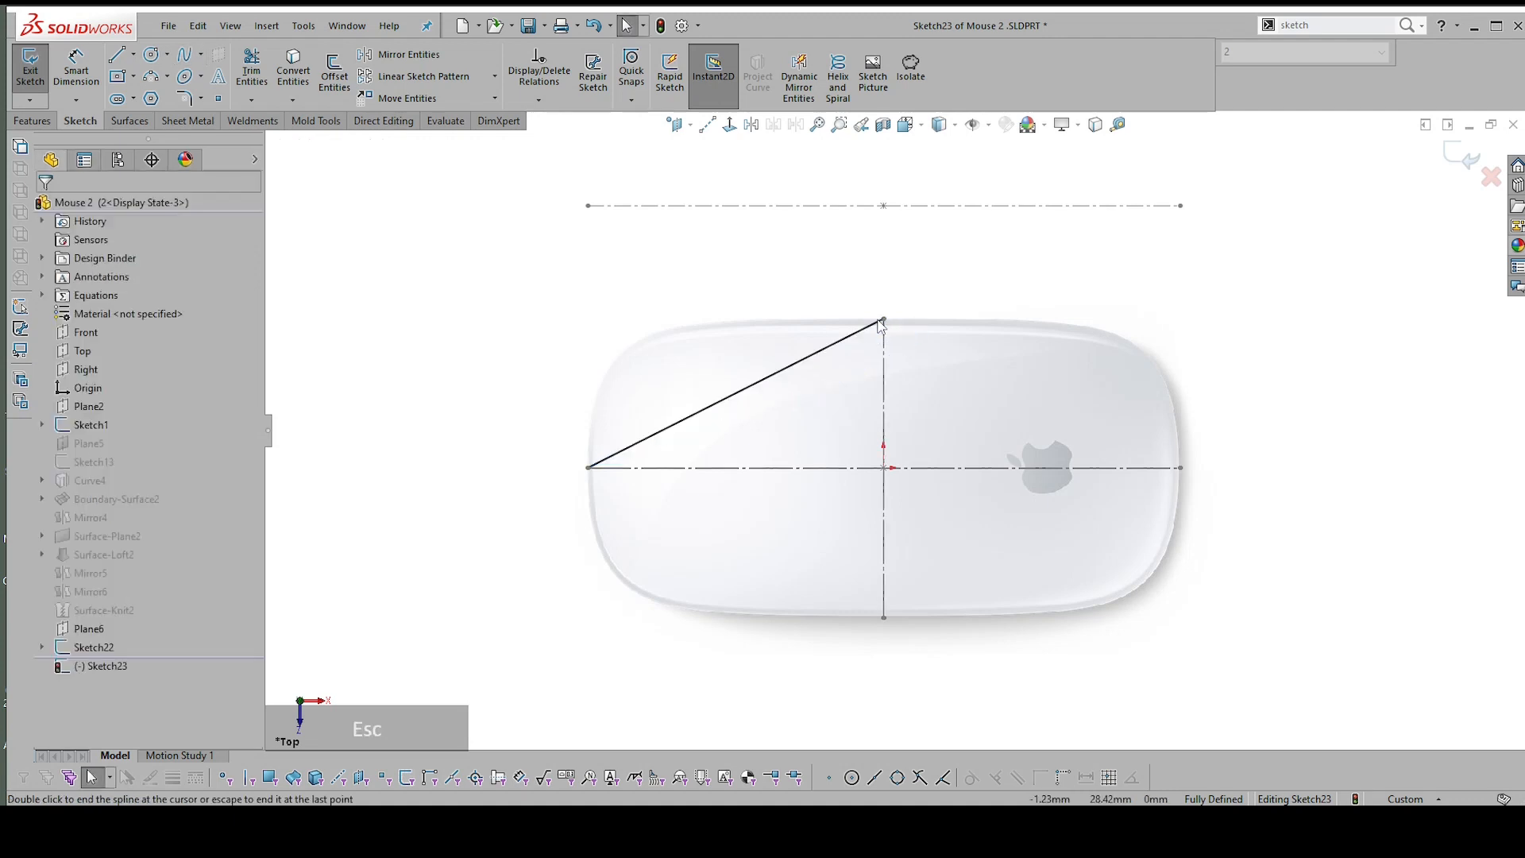
# Bend the spline with its control polygon towards the upper-left corner of the mouse outline
pyautogui.click(844, 343)
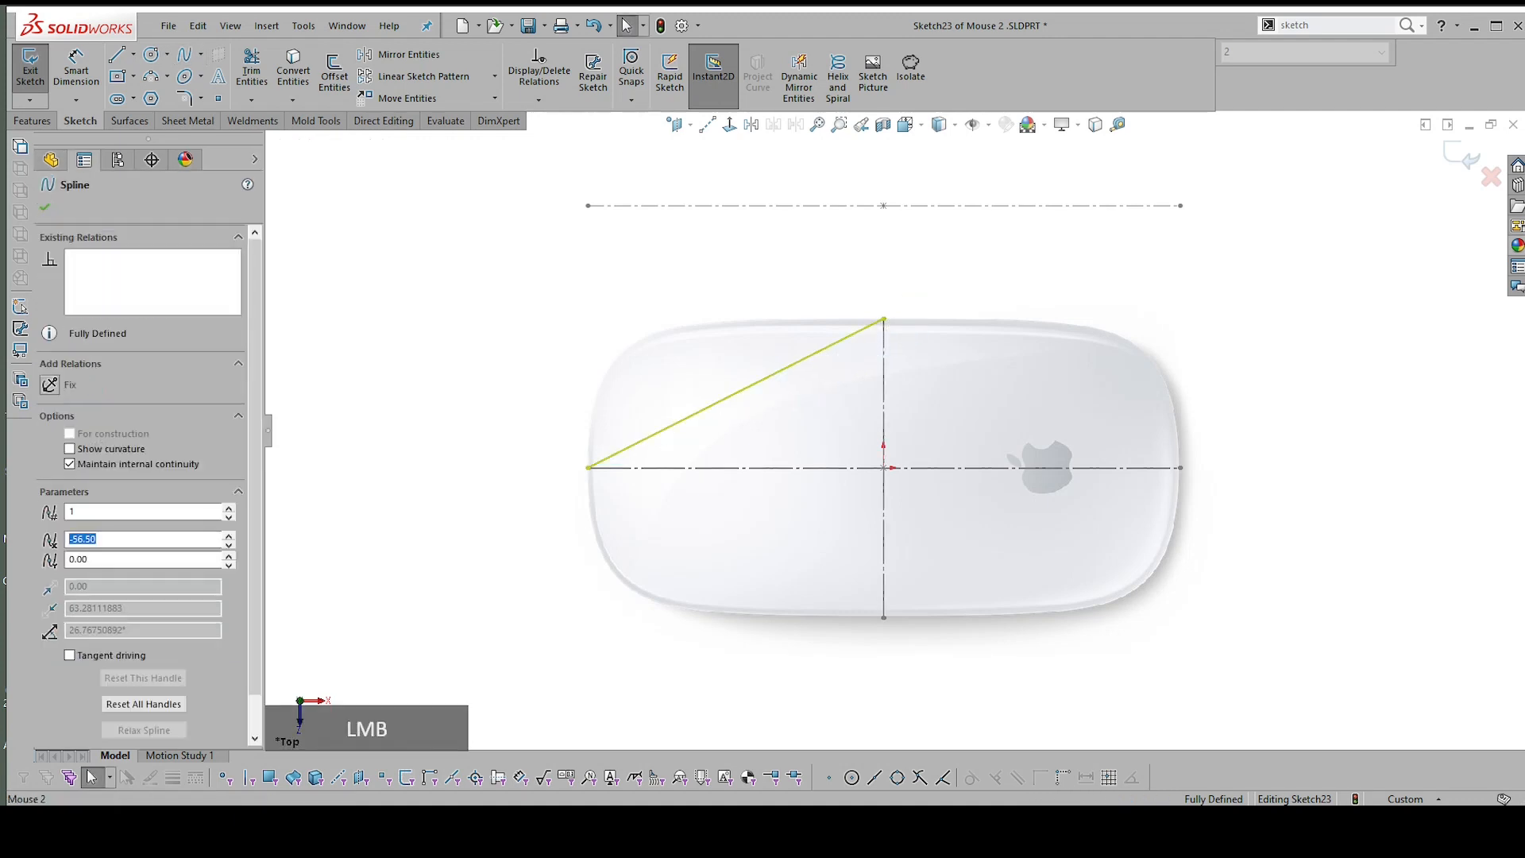
pyautogui.scroll(2, 800, 381)
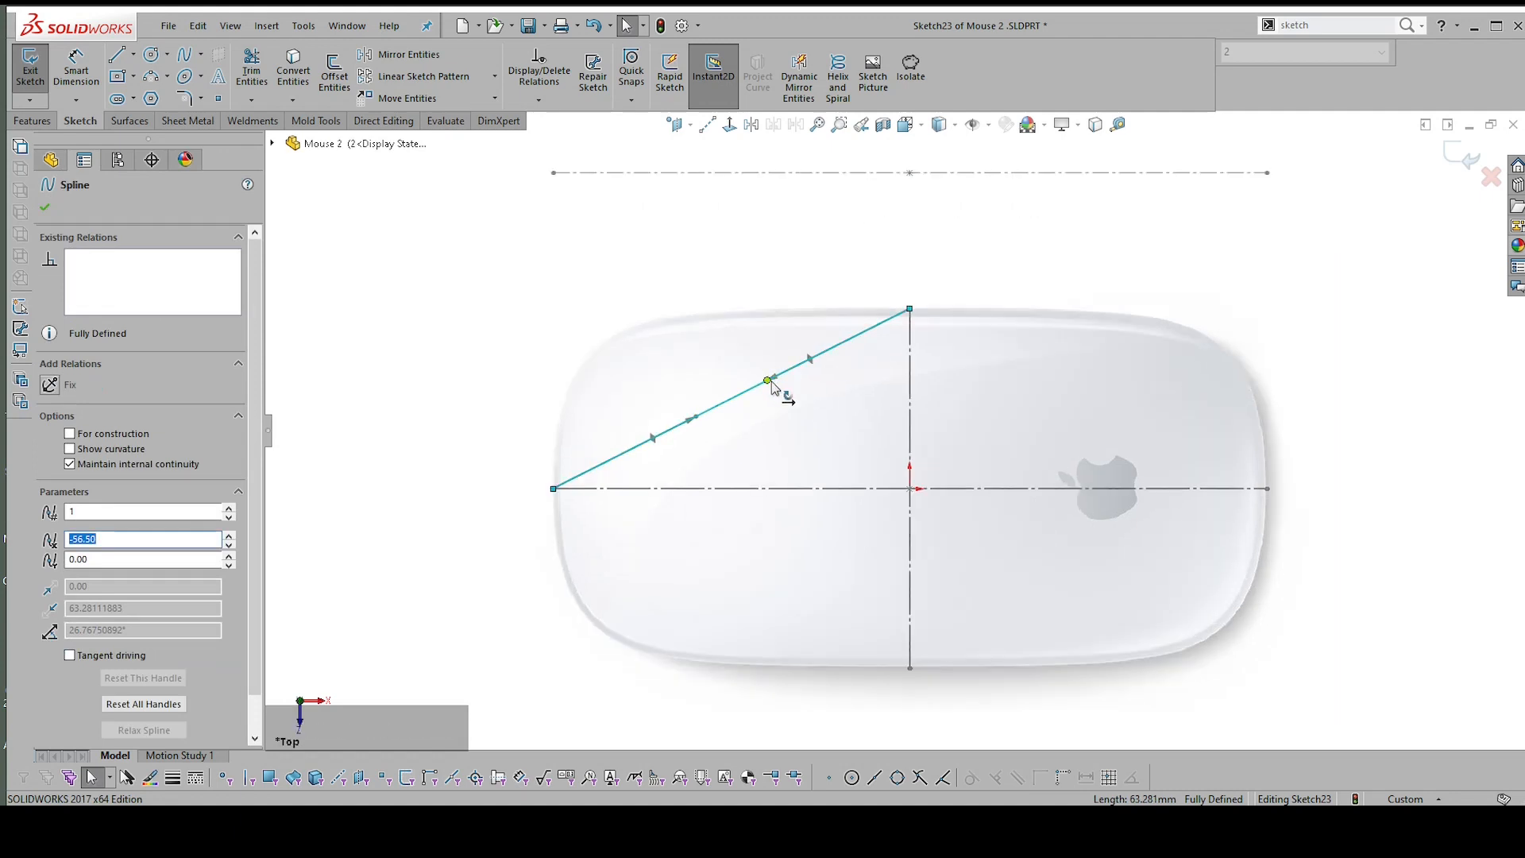
pyautogui.moveTo(770, 382); pyautogui.dragTo(575, 373)
pyautogui.press('Escape')
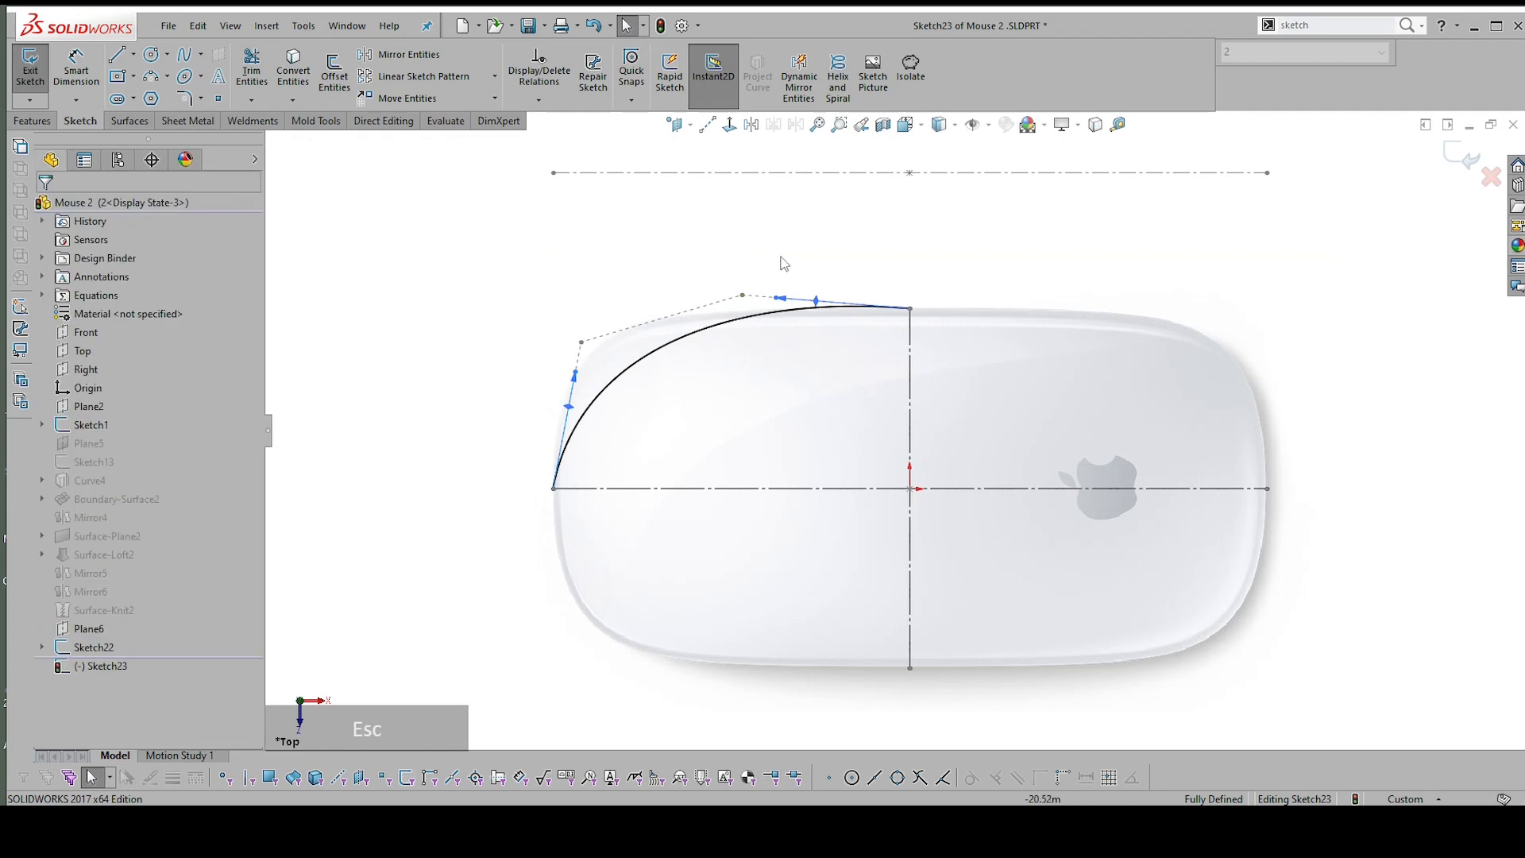
# Search the system options for sketch and bring up the general Sketch settings page
pyautogui.click(681, 25)
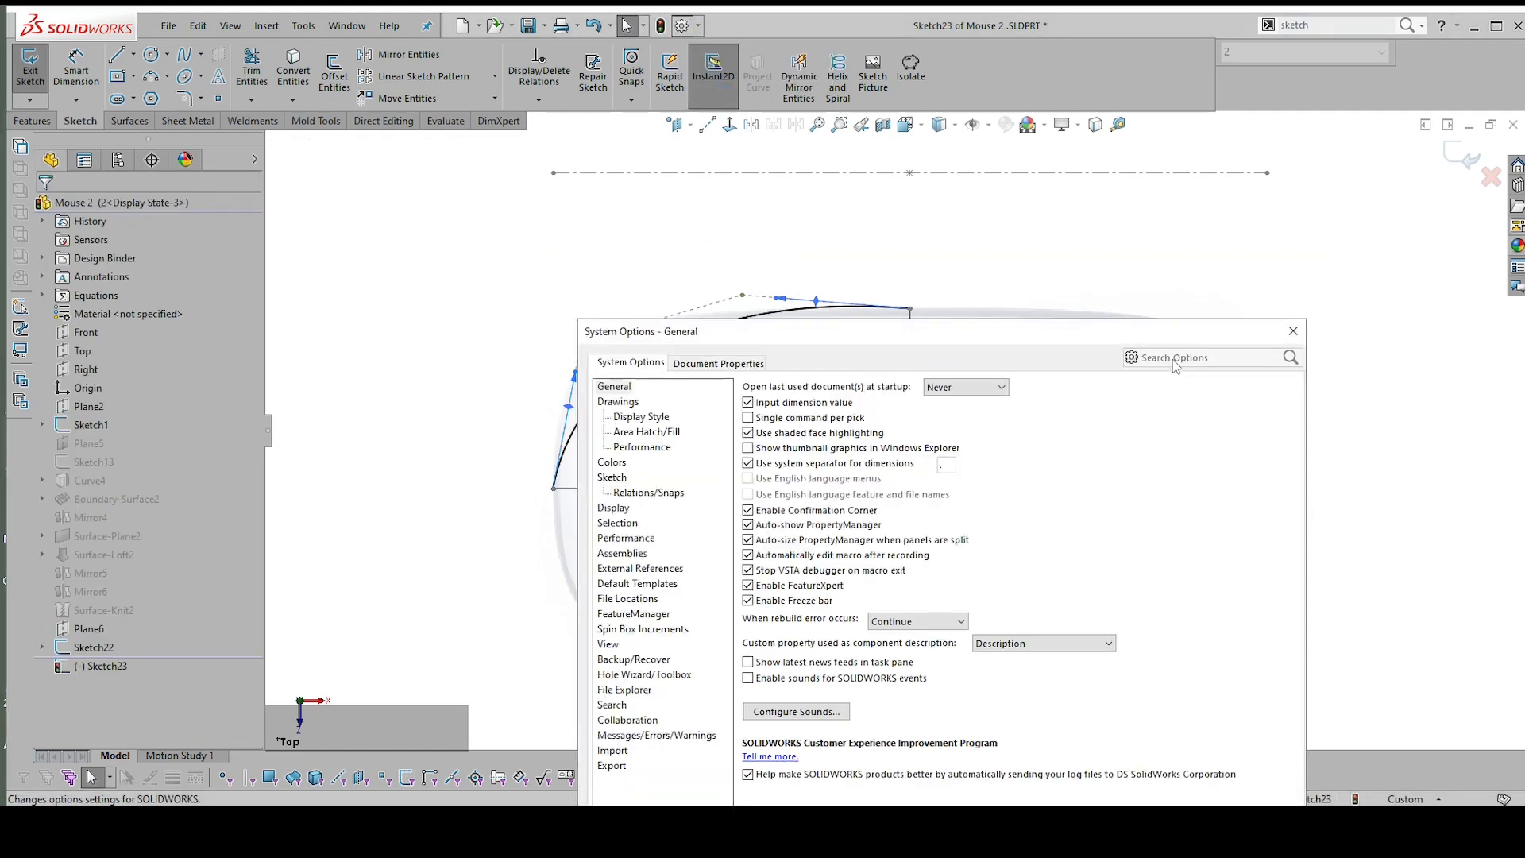
pyautogui.click(1173, 358)
pyautogui.write('sketch')
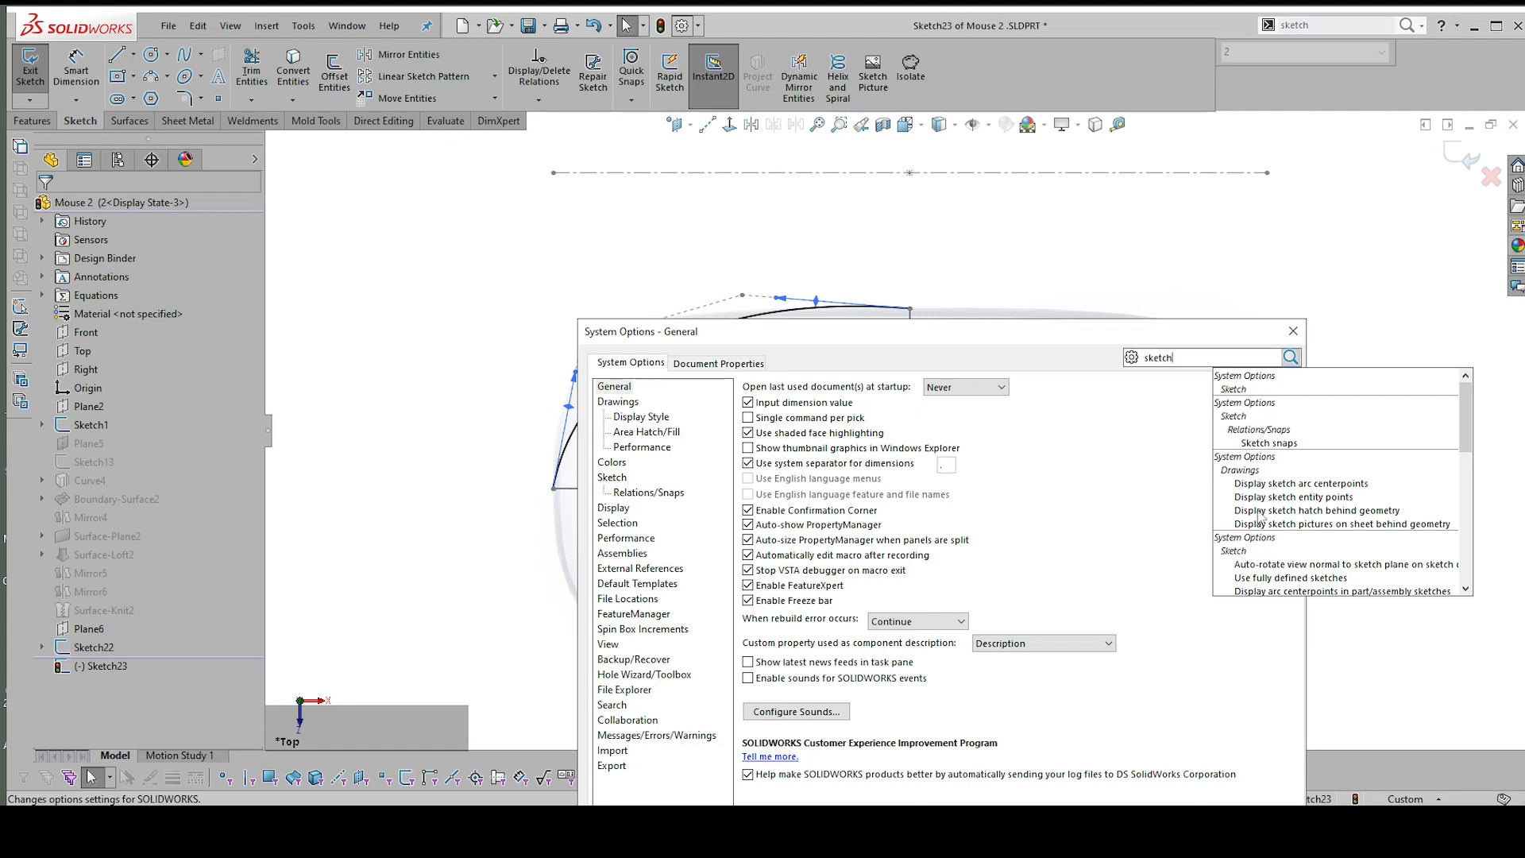
pyautogui.click(1249, 424)
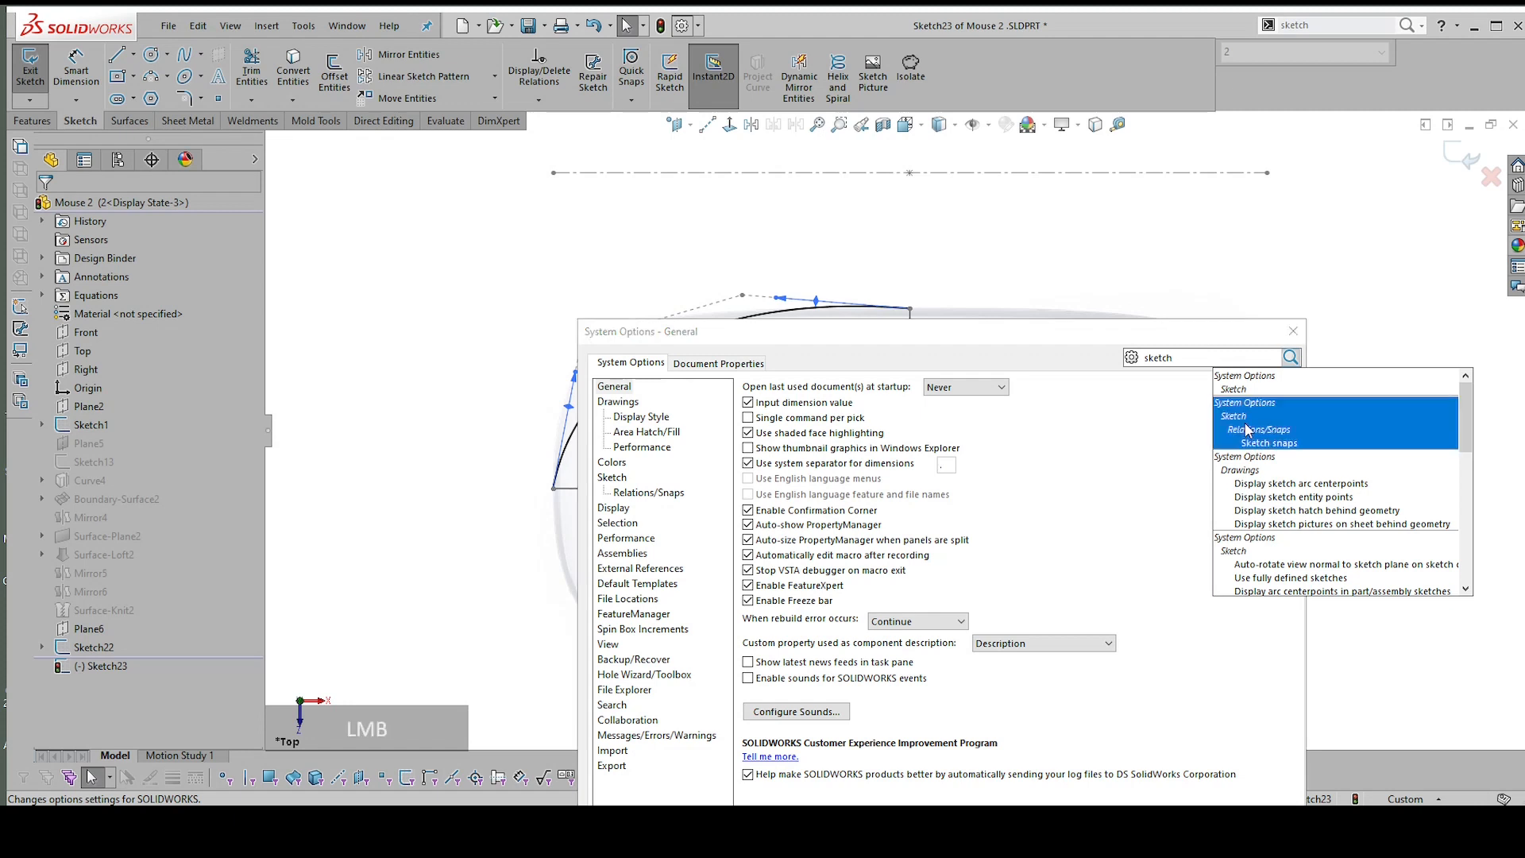
pyautogui.click(1263, 553)
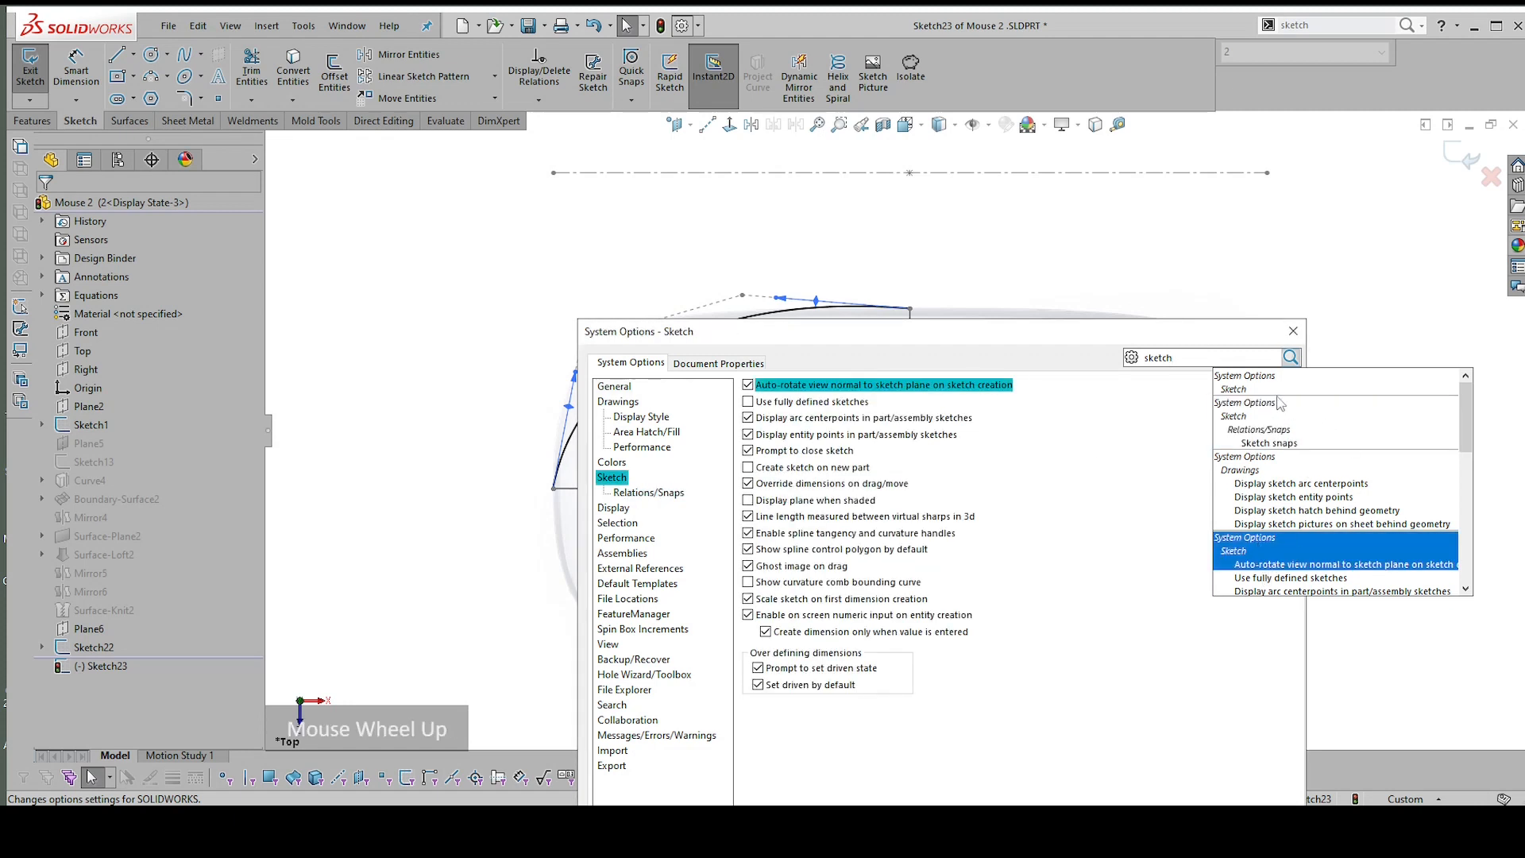
pyautogui.click(1248, 386)
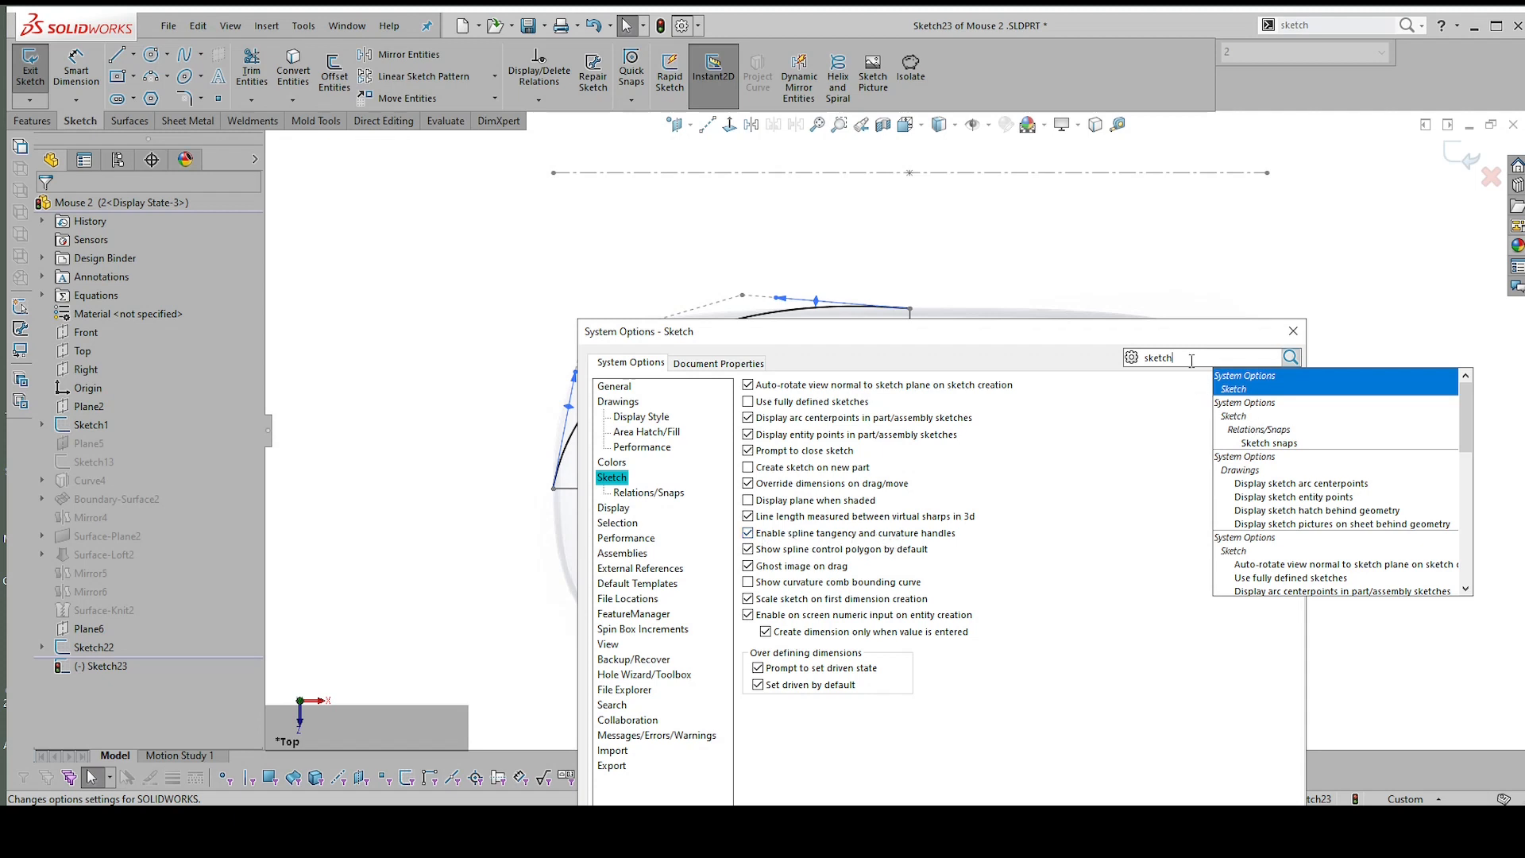
# Search the system options for spline, check the Enable spline tangency and curvature handles setting, and close the options
pyautogui.write('spline')
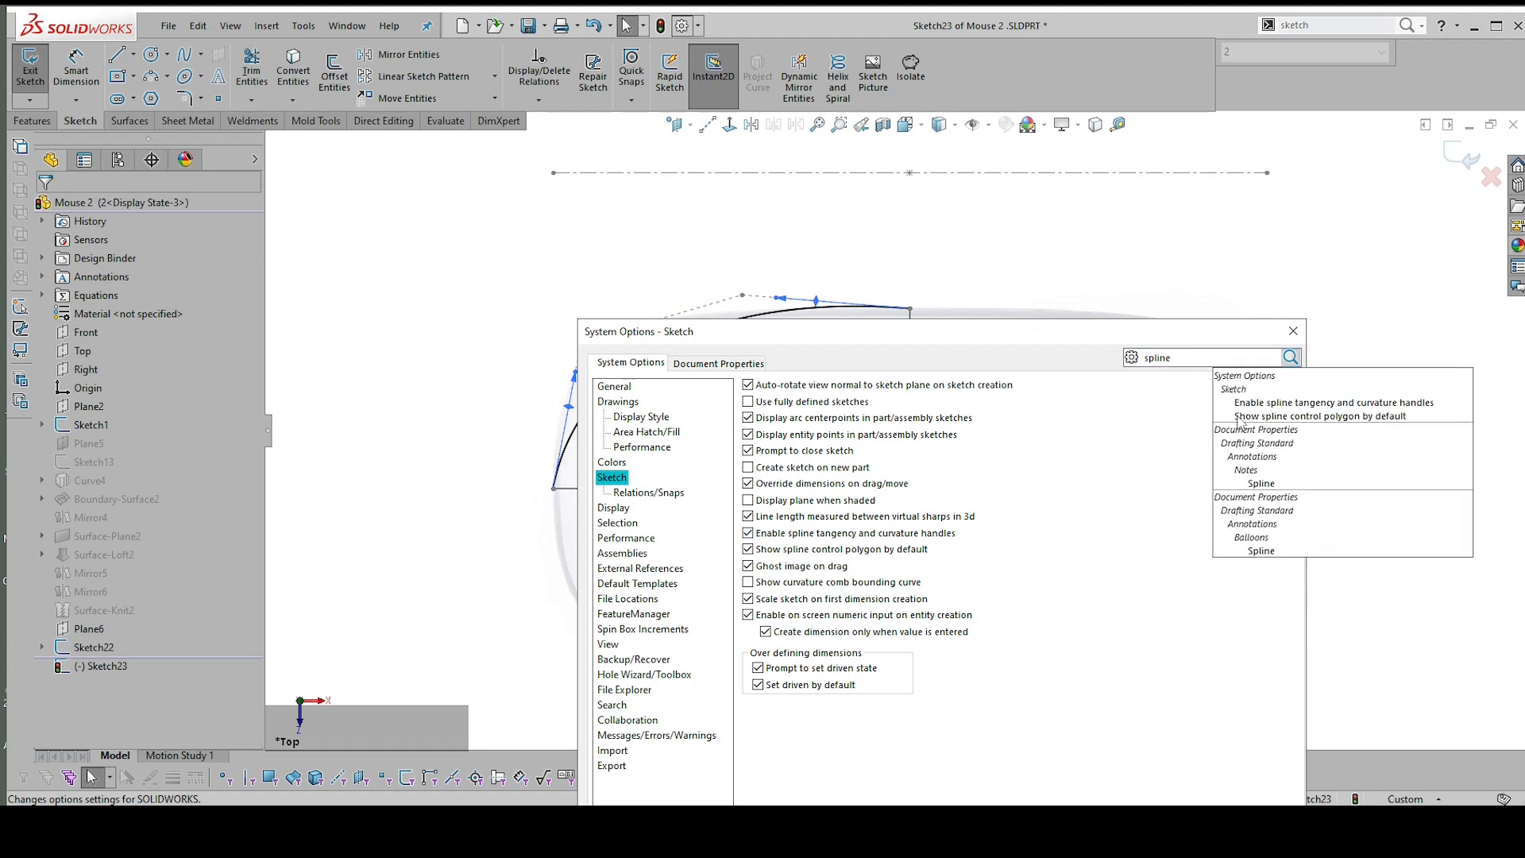
pyautogui.click(1266, 406)
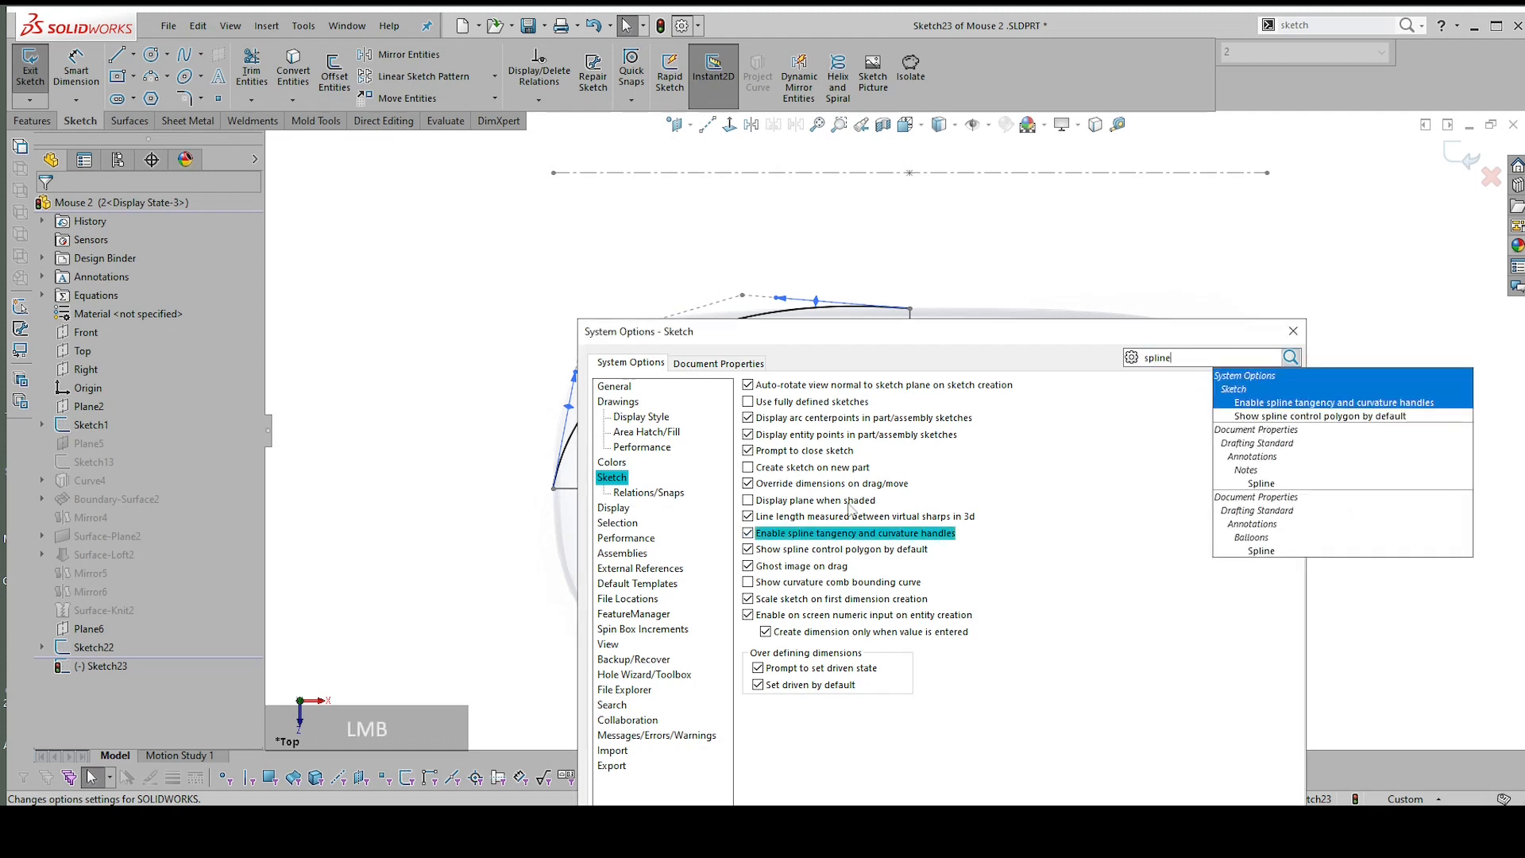
pyautogui.click(748, 534)
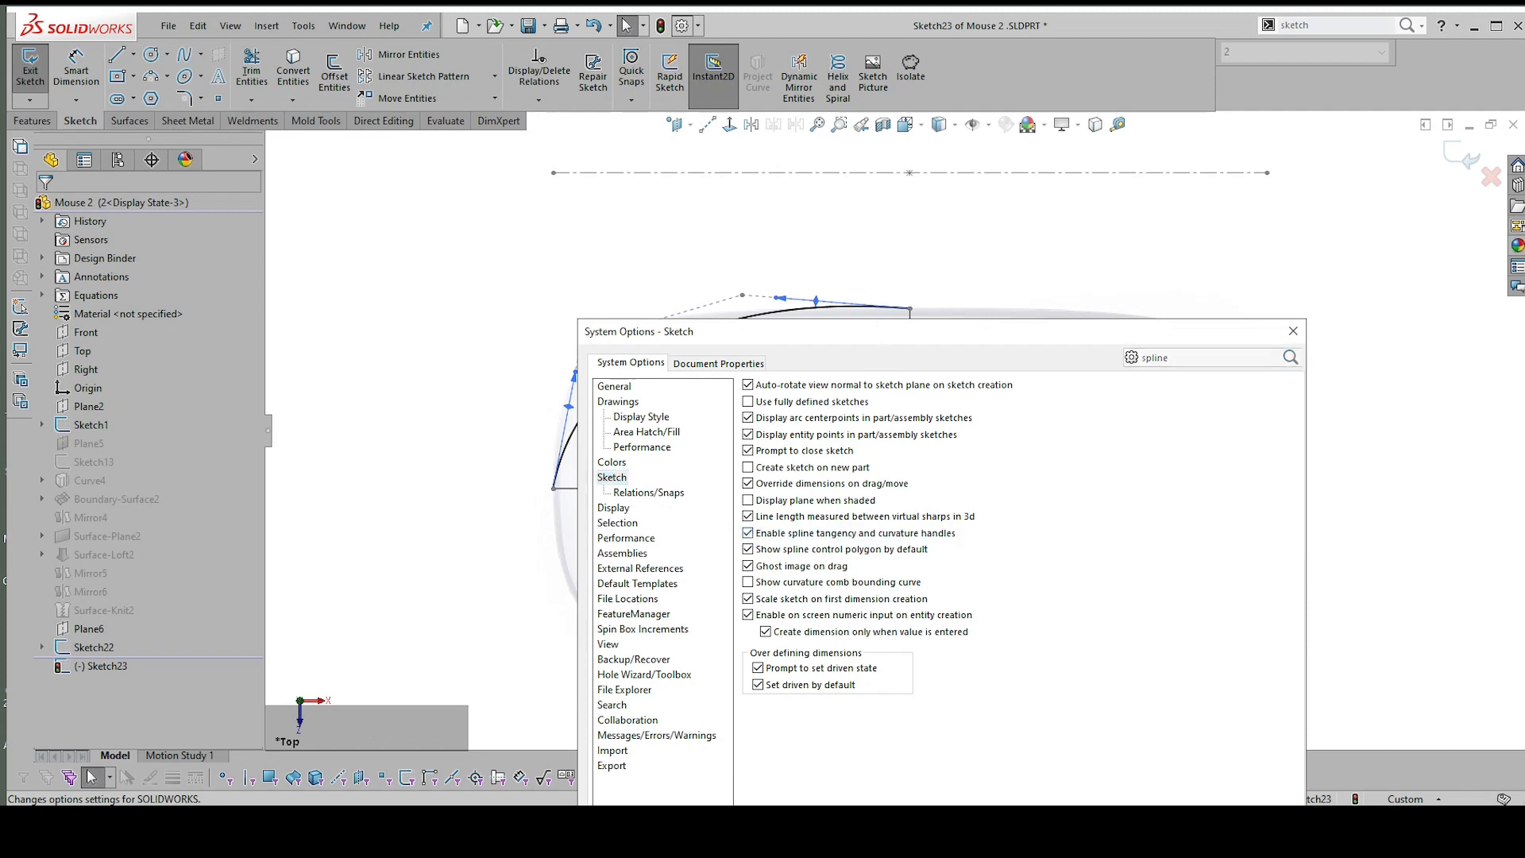
pyautogui.press('Return')
# Move the spline's upper control polygon point toward the outline's upper-left corner, keeping it nearly level with the spline's upper end
pyautogui.scroll(1, 746, 296)
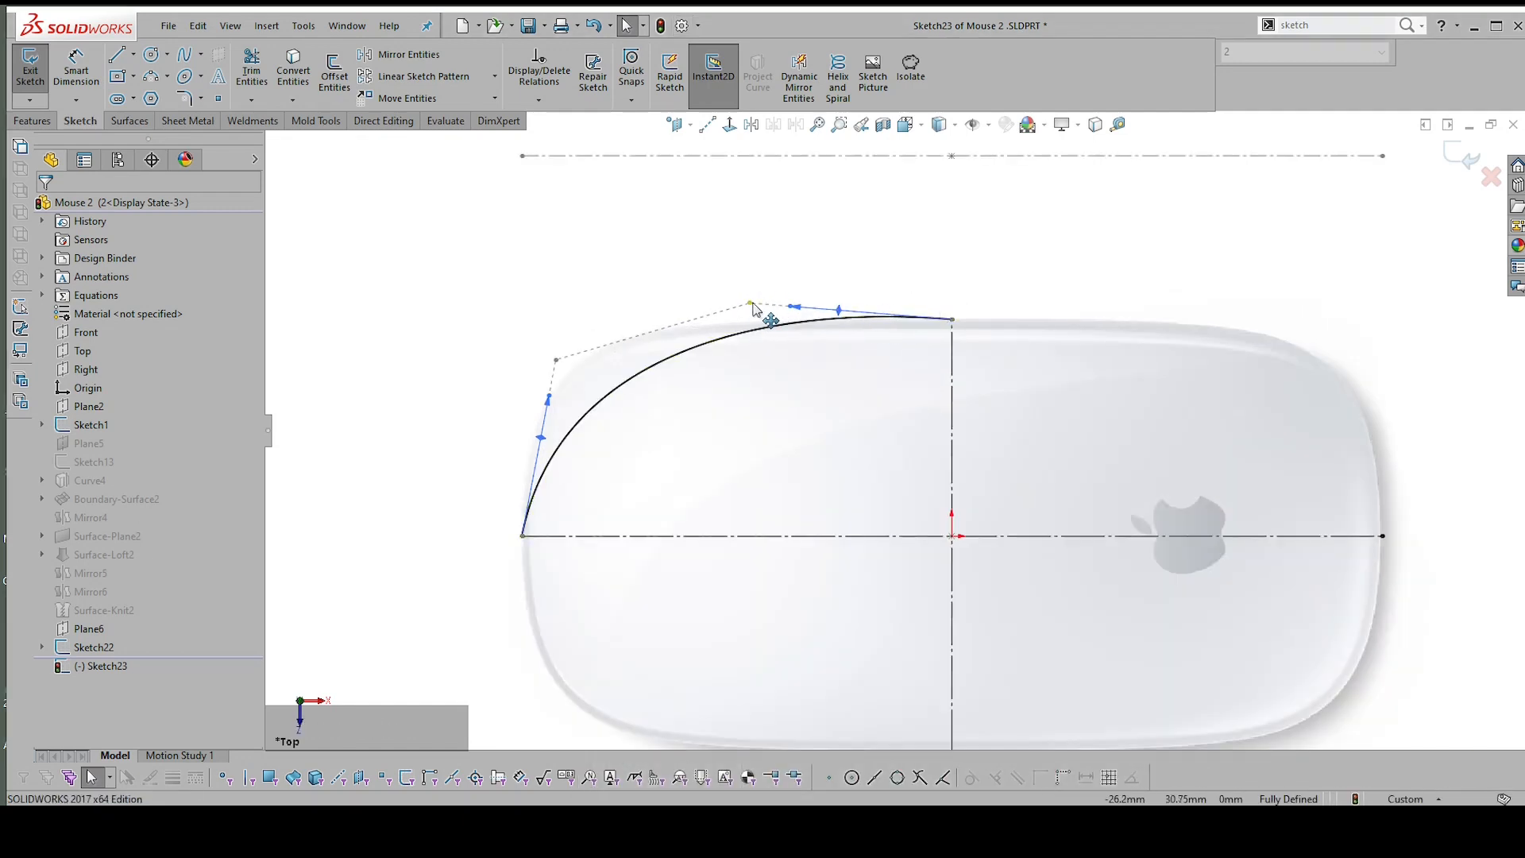
pyautogui.moveTo(751, 304); pyautogui.dragTo(654, 317)
pyautogui.scroll(-1, 985, 287)
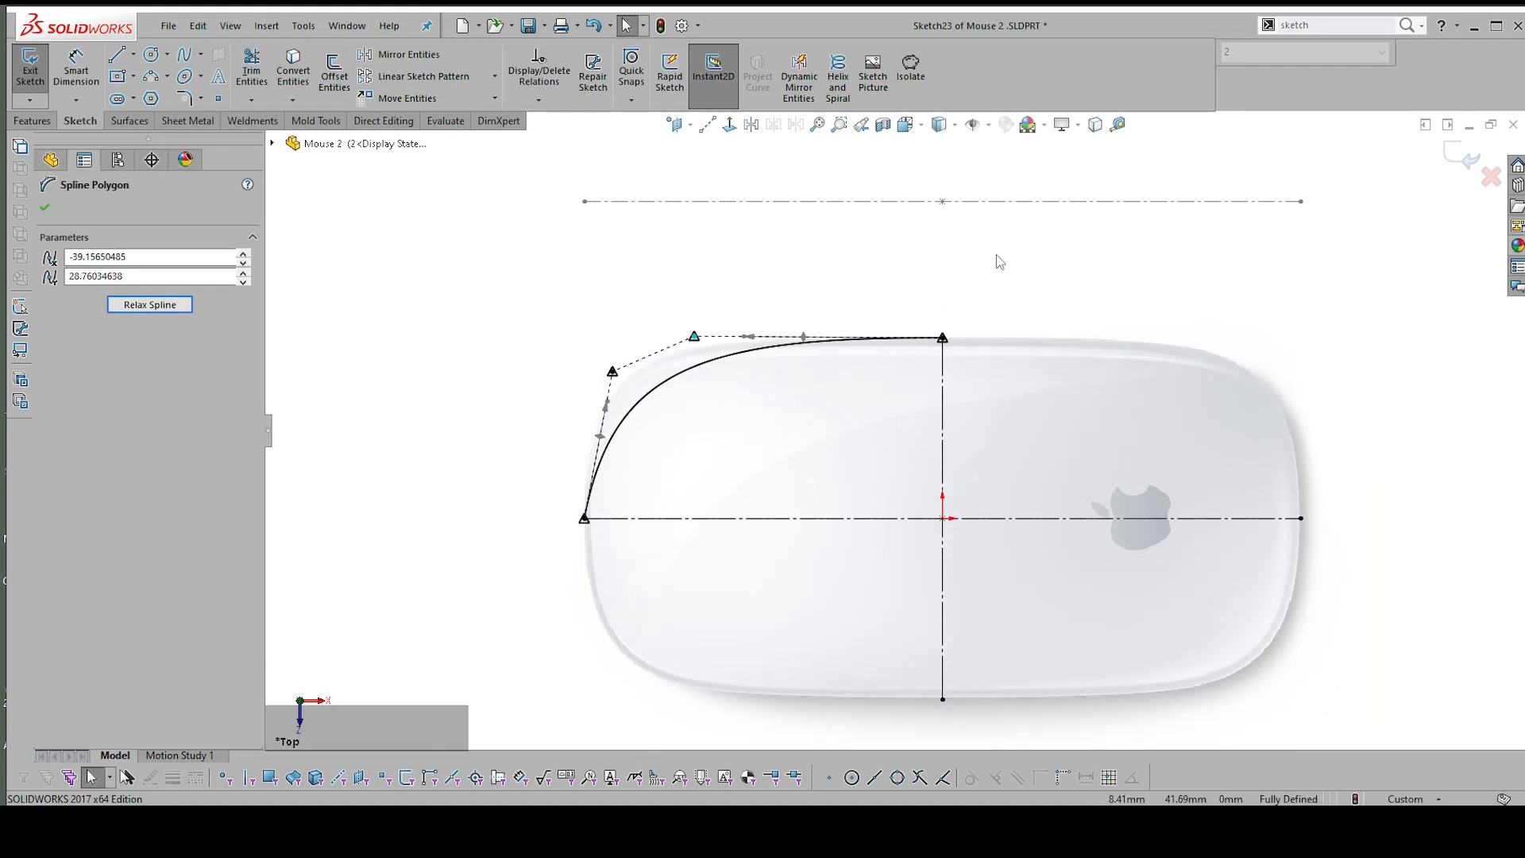
# Sketch a short horizontal construction line running right from the spline's upper endpoint
pyautogui.rightClick(999, 261)
pyautogui.click(1111, 281)
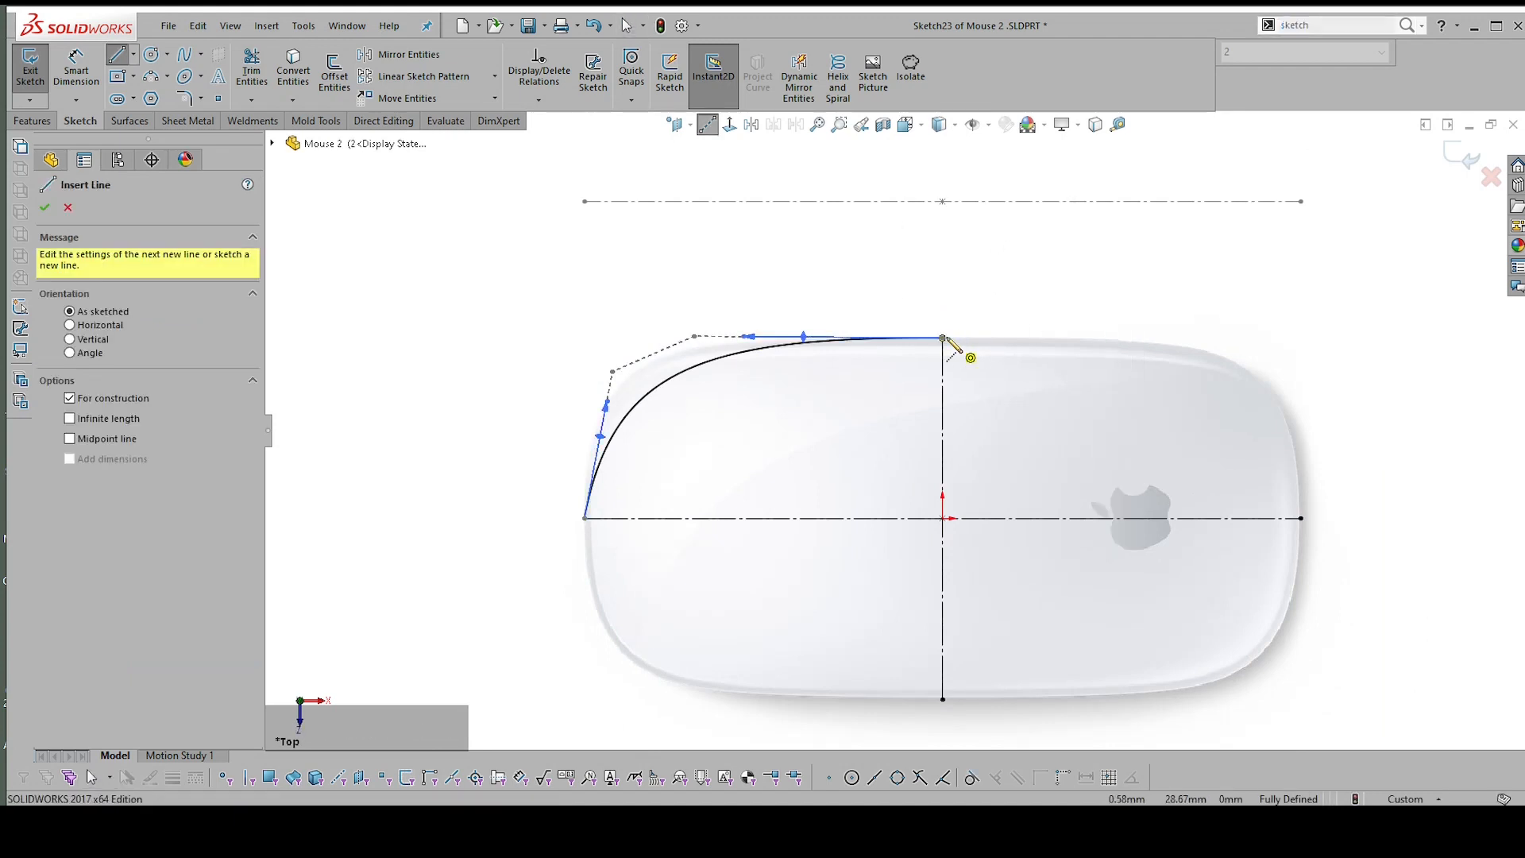
pyautogui.click(942, 338)
pyautogui.click(1024, 337)
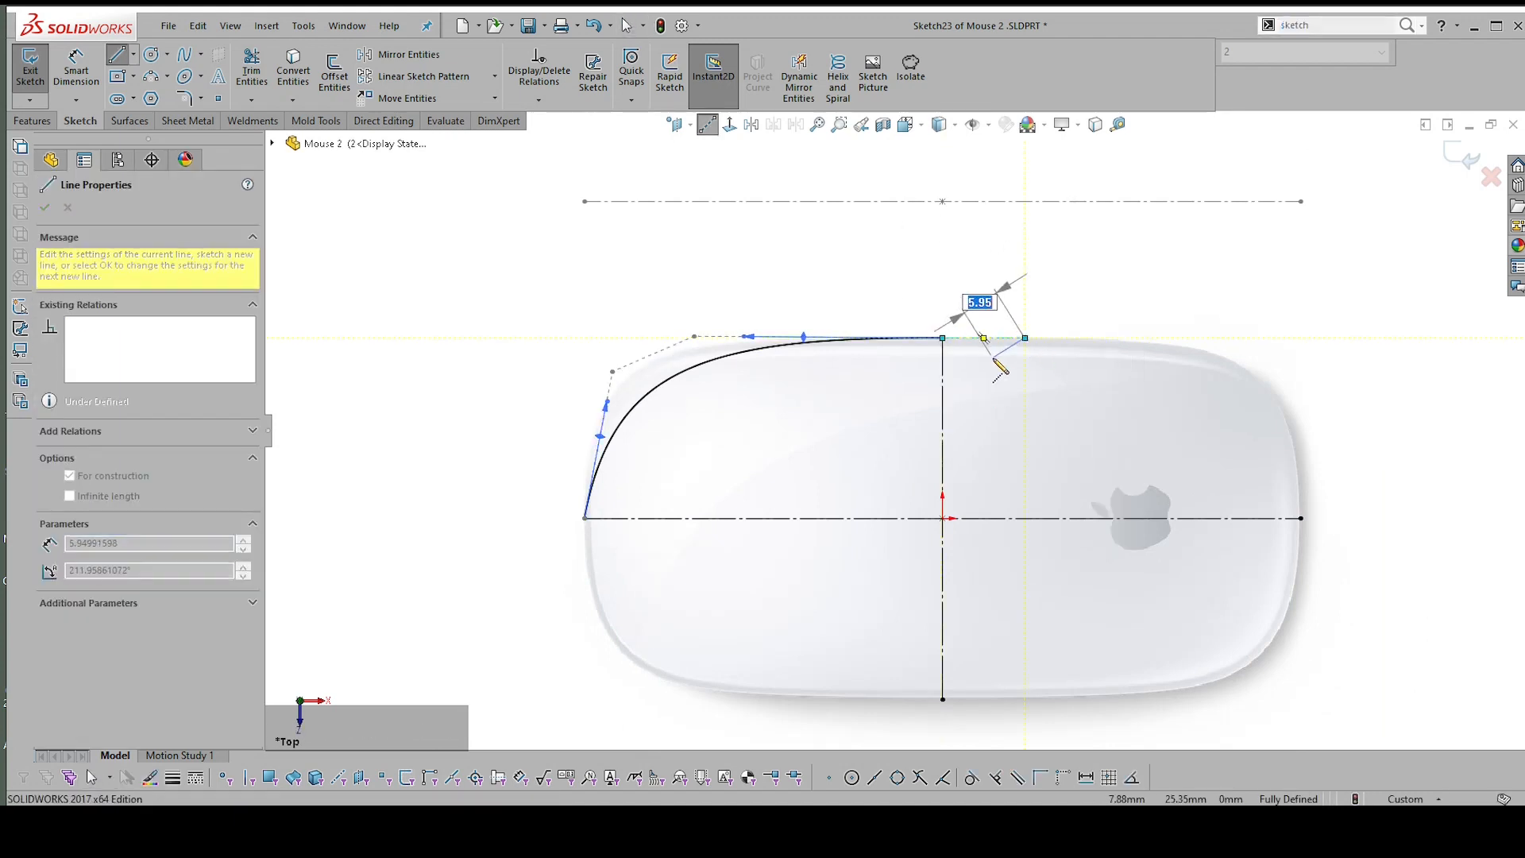
pyautogui.press('Escape')
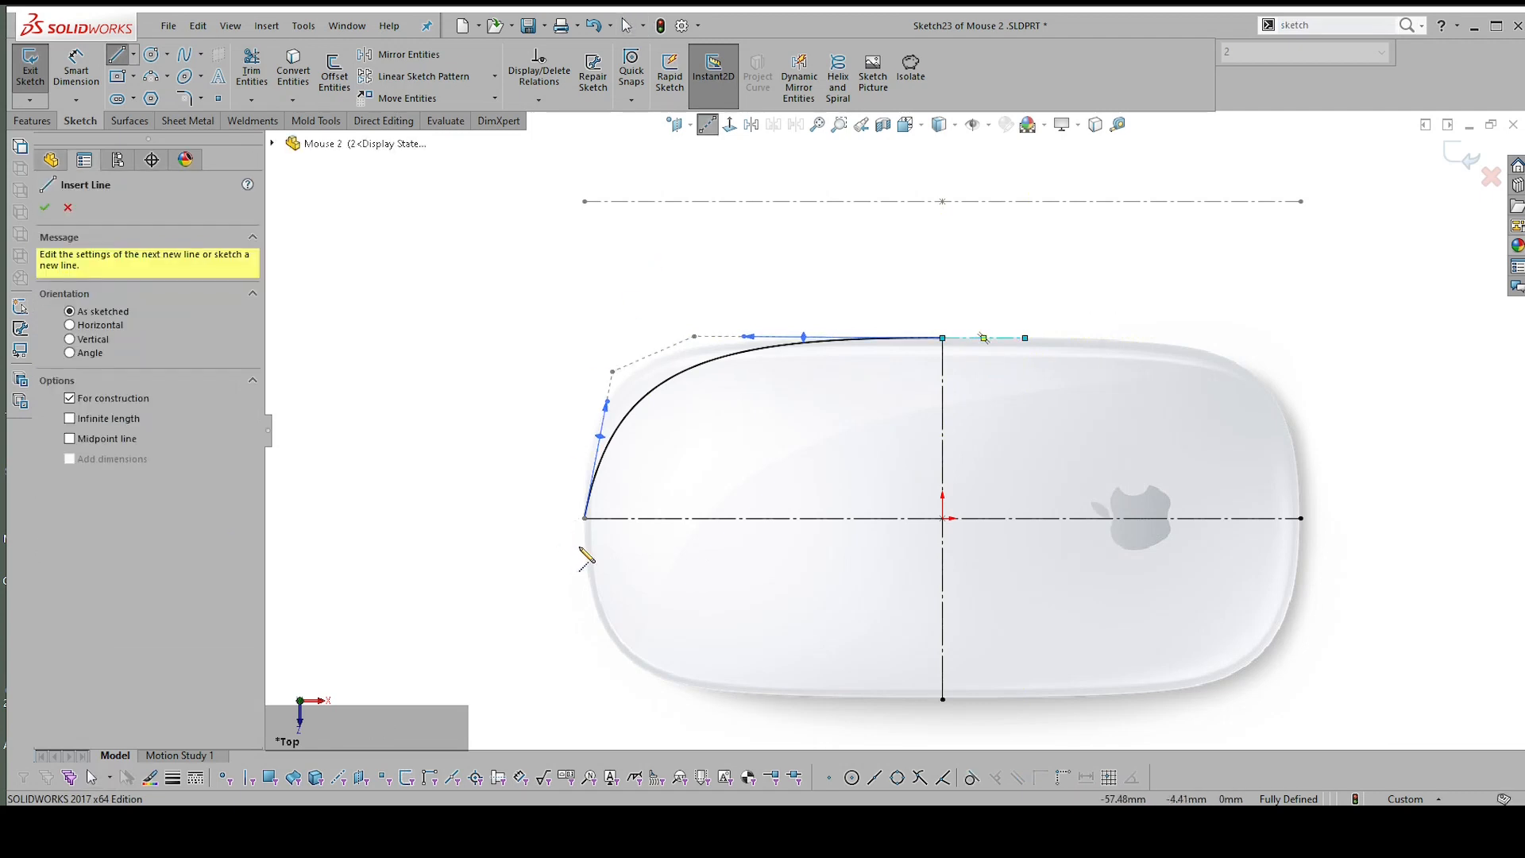
# Sketch a vertical construction line running down from the spline's left endpoint
pyautogui.click(584, 518)
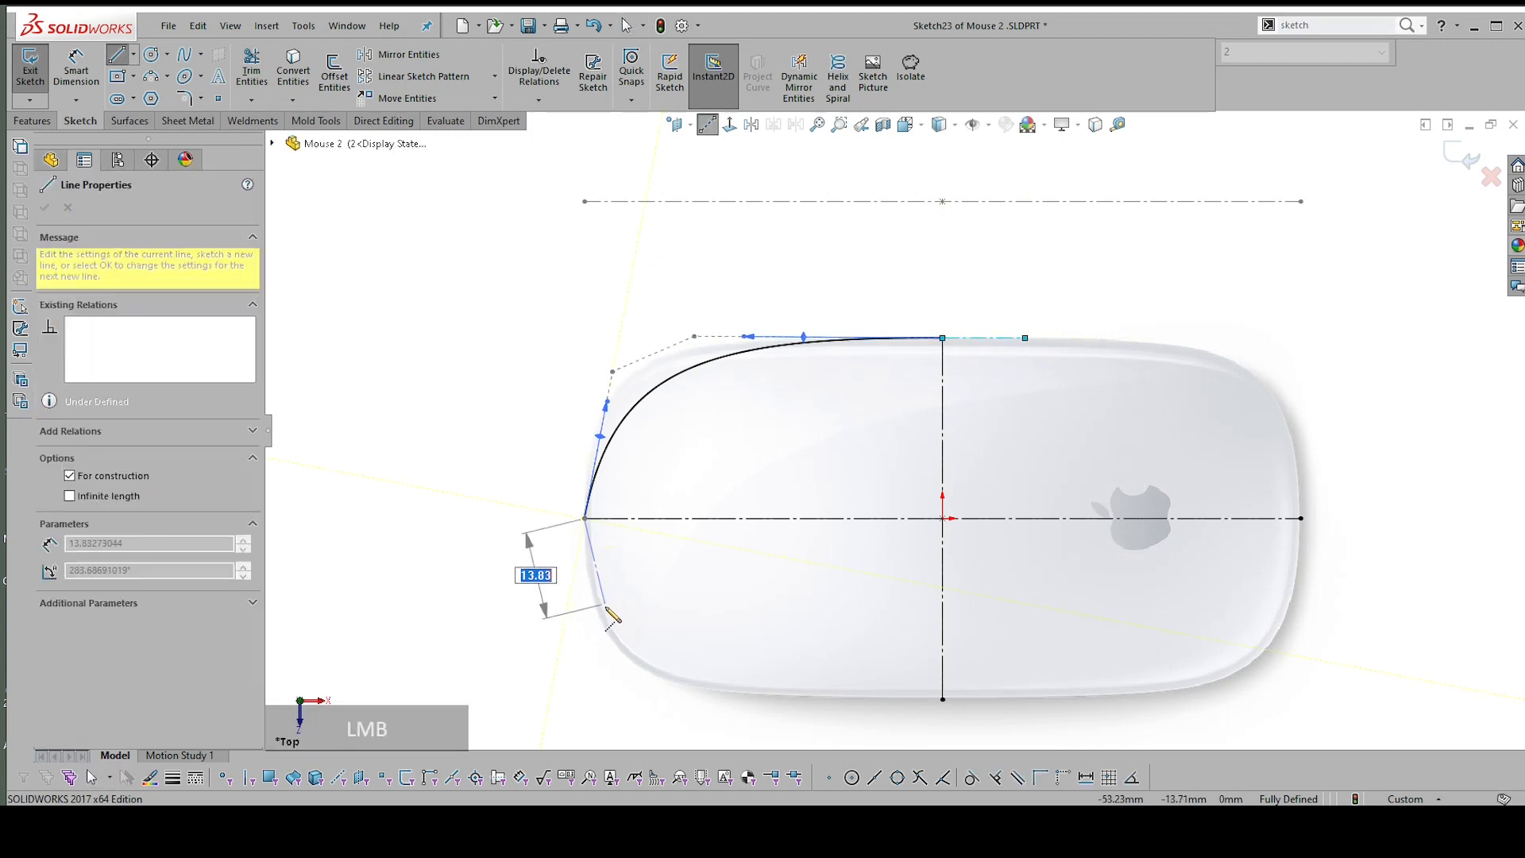
pyautogui.keyDown('shift'); pyautogui.click(587, 650); pyautogui.keyUp('shift')
pyautogui.press('Escape')
pyautogui.press('Escape')
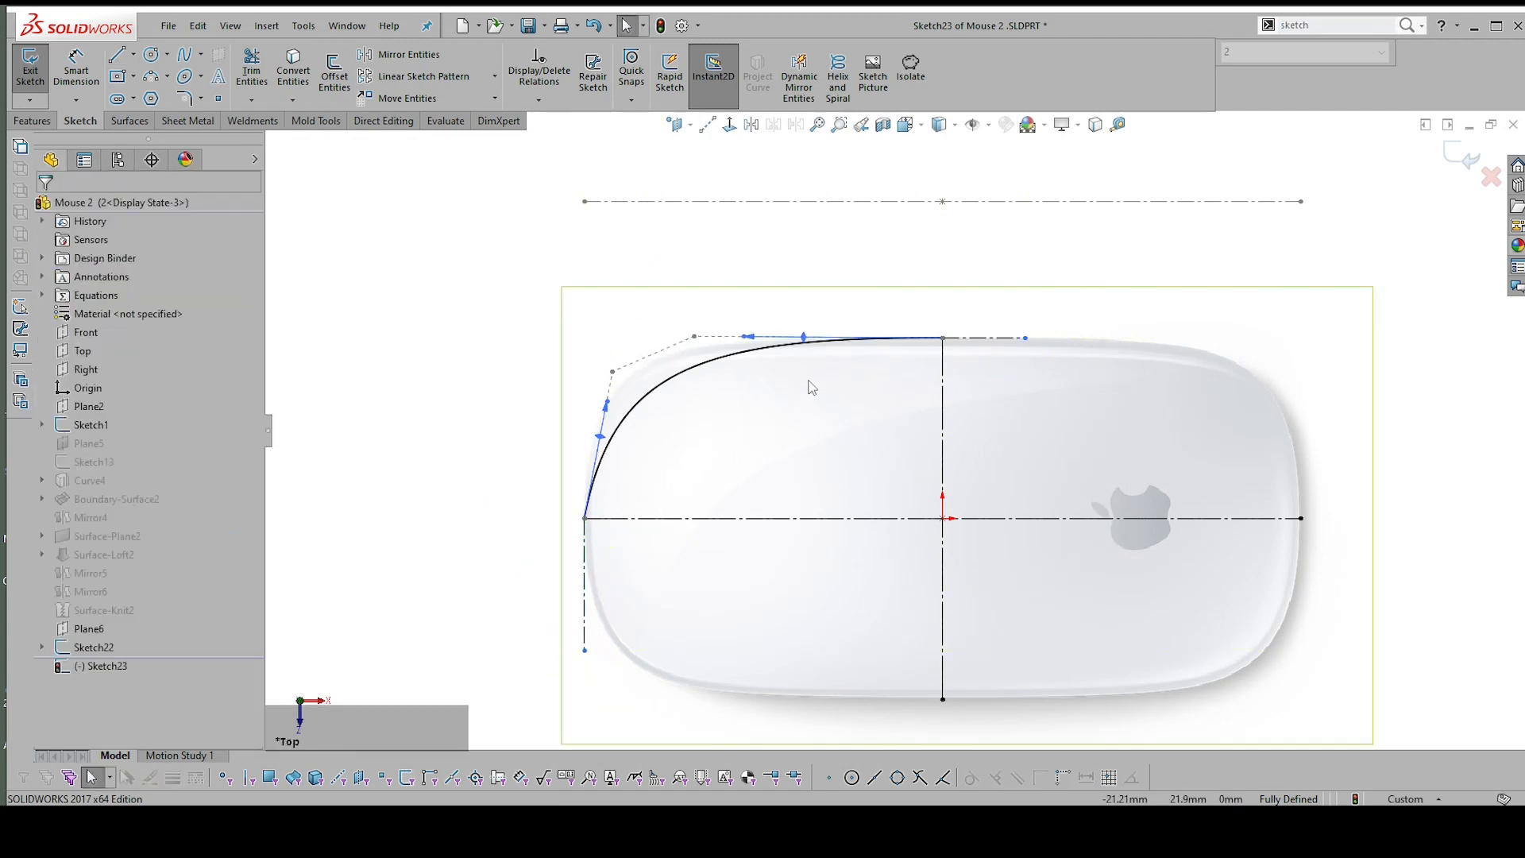
# Make the spline tangent to the short horizontal construction line at its upper end
pyautogui.click(844, 340)
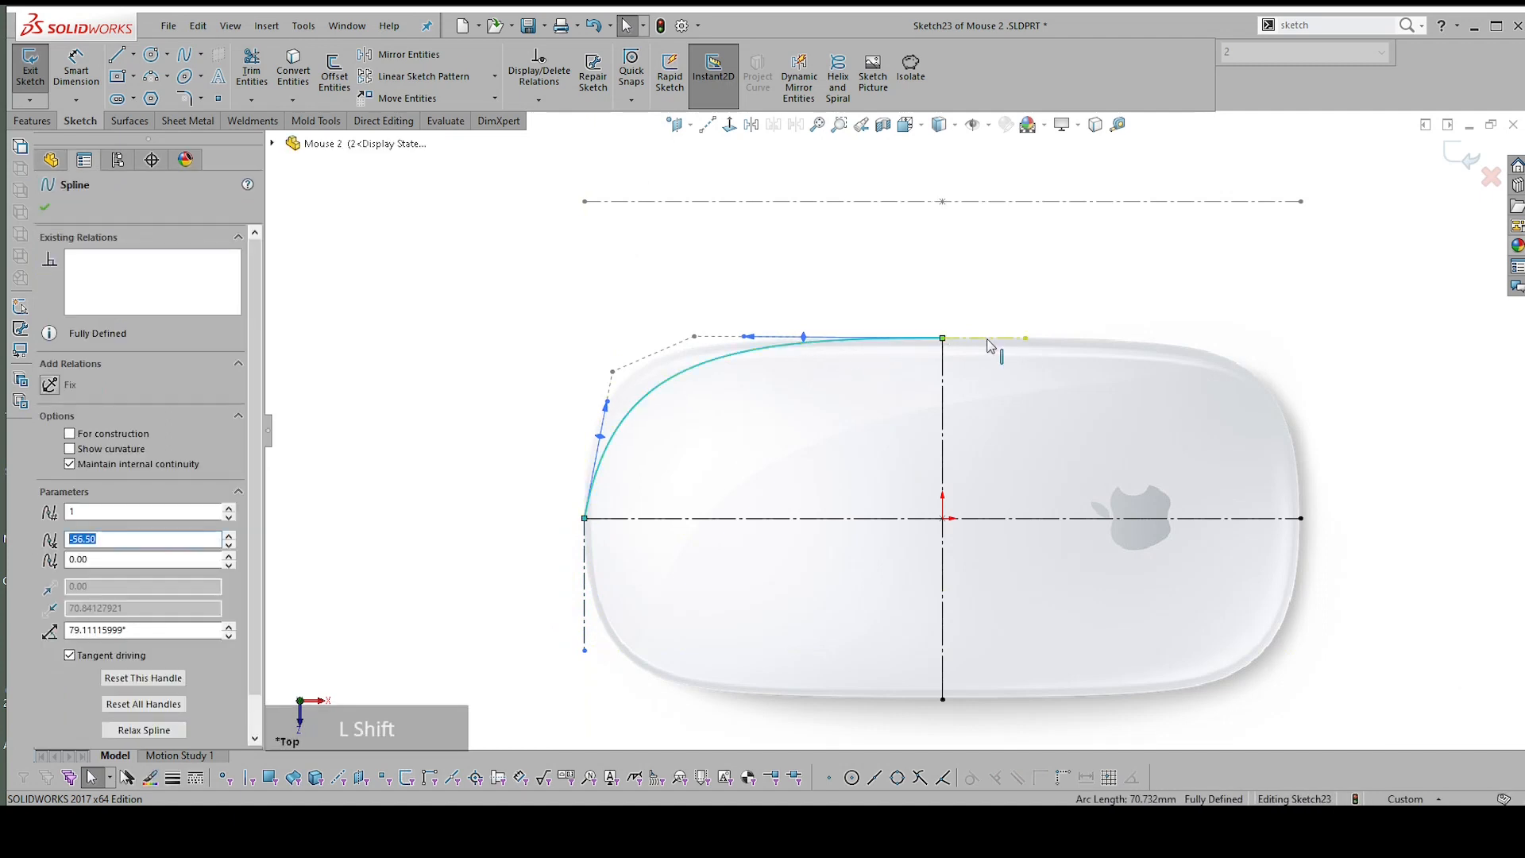
pyautogui.keyDown('shift'); pyautogui.click(988, 341); pyautogui.keyUp('shift')
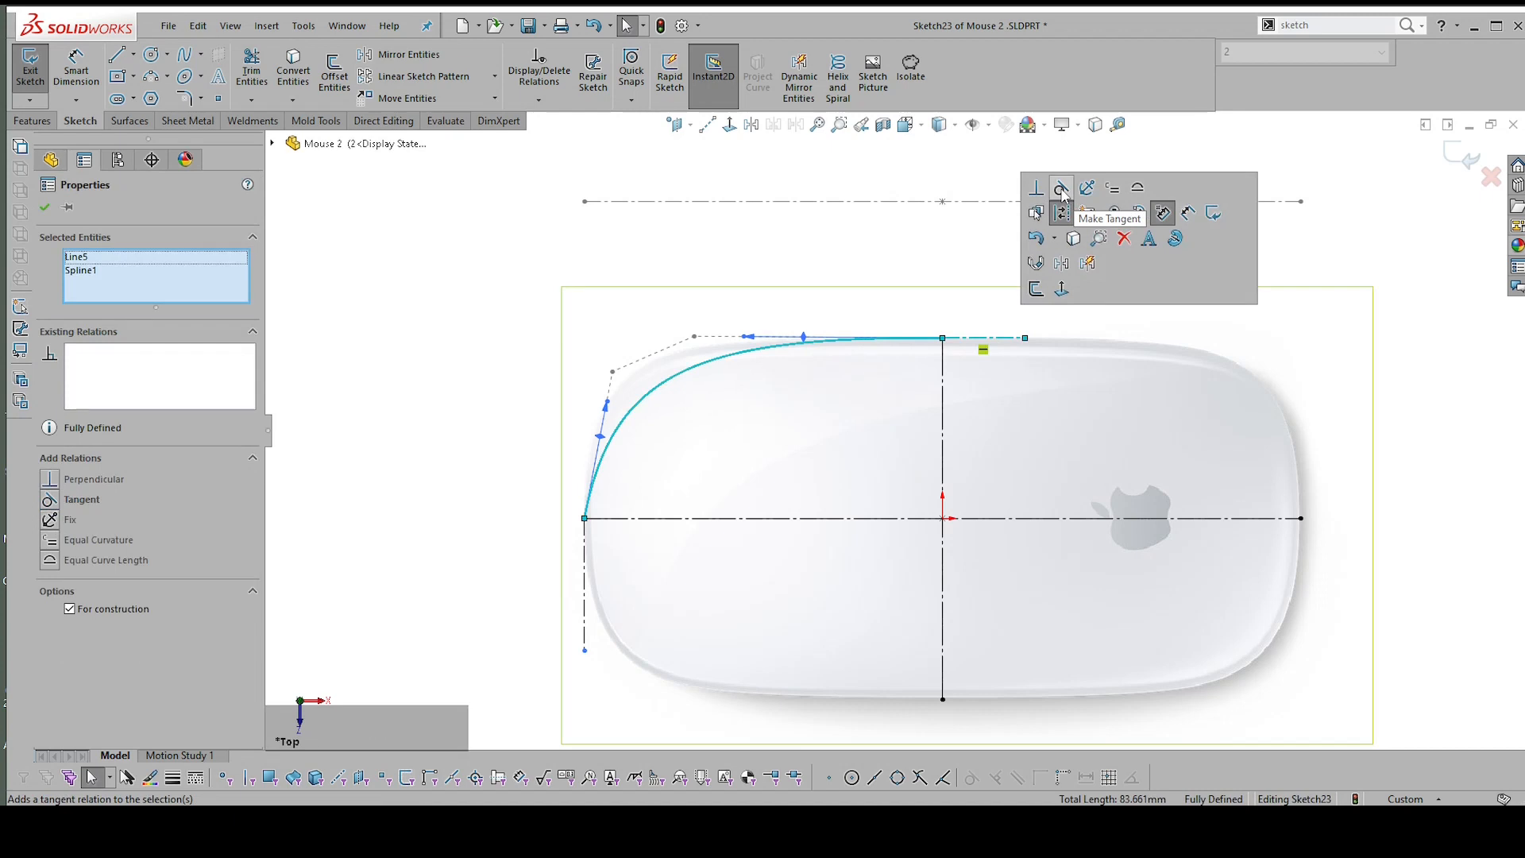
pyautogui.click(1062, 191)
# Make the spline tangent to the vertical construction line at its left end
pyautogui.click(608, 454)
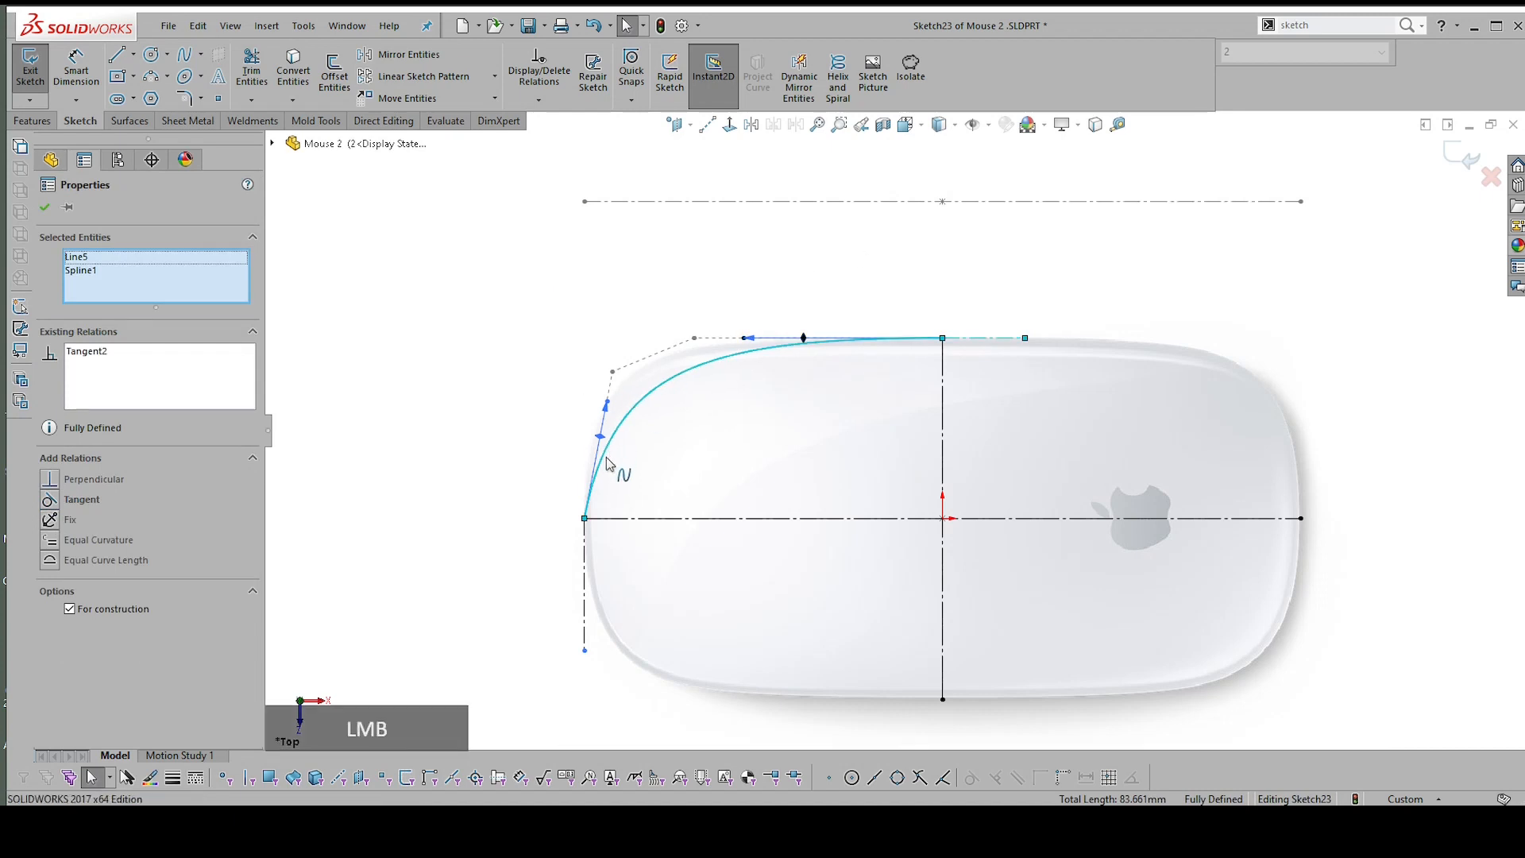
pyautogui.keyDown('shift'); pyautogui.click(589, 555); pyautogui.keyUp('shift')
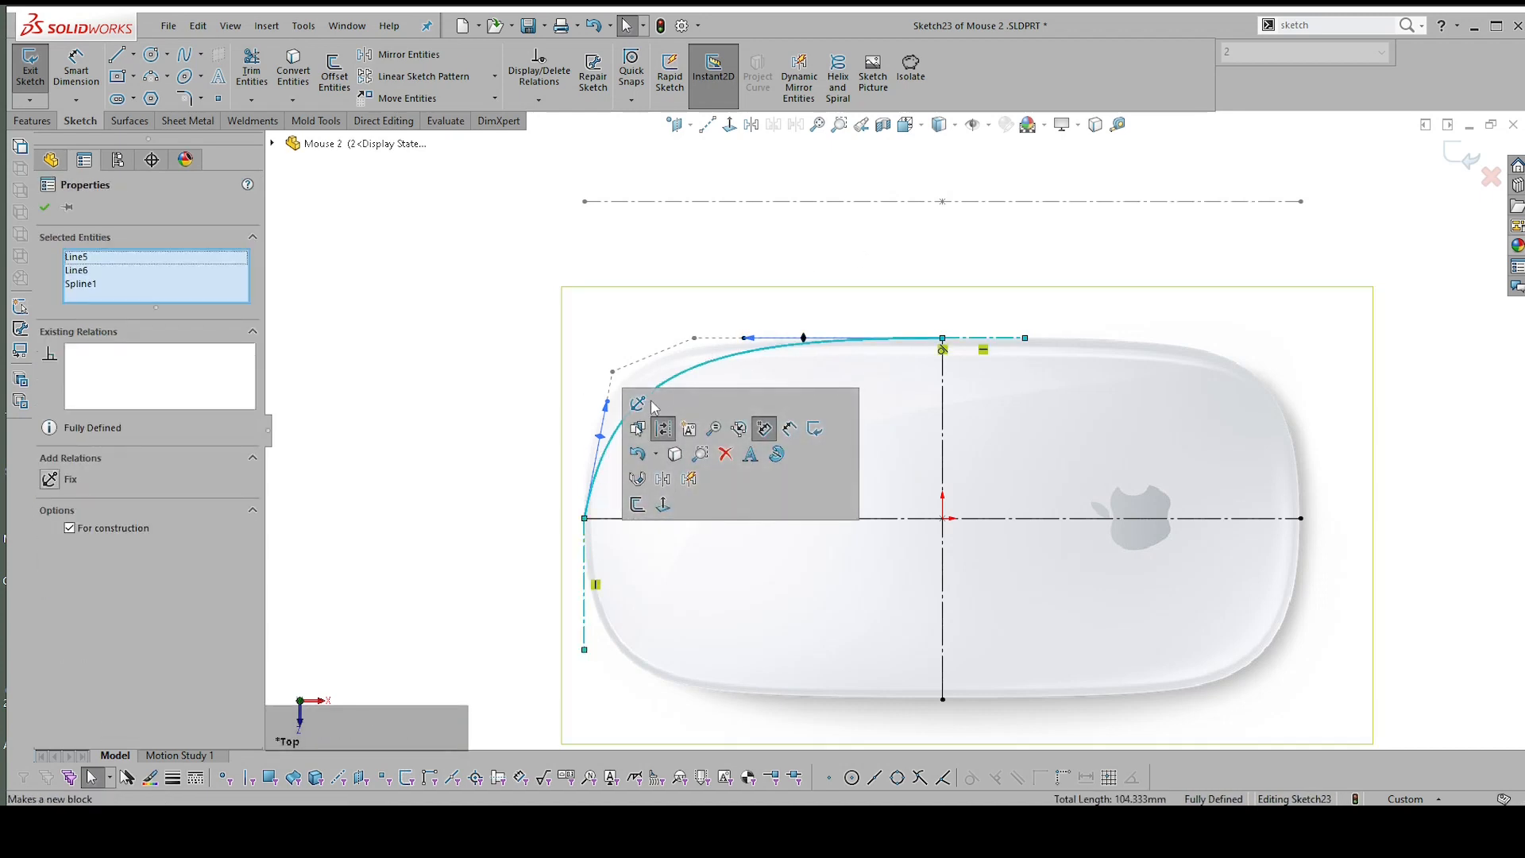
pyautogui.press('Escape')
pyautogui.click(597, 461)
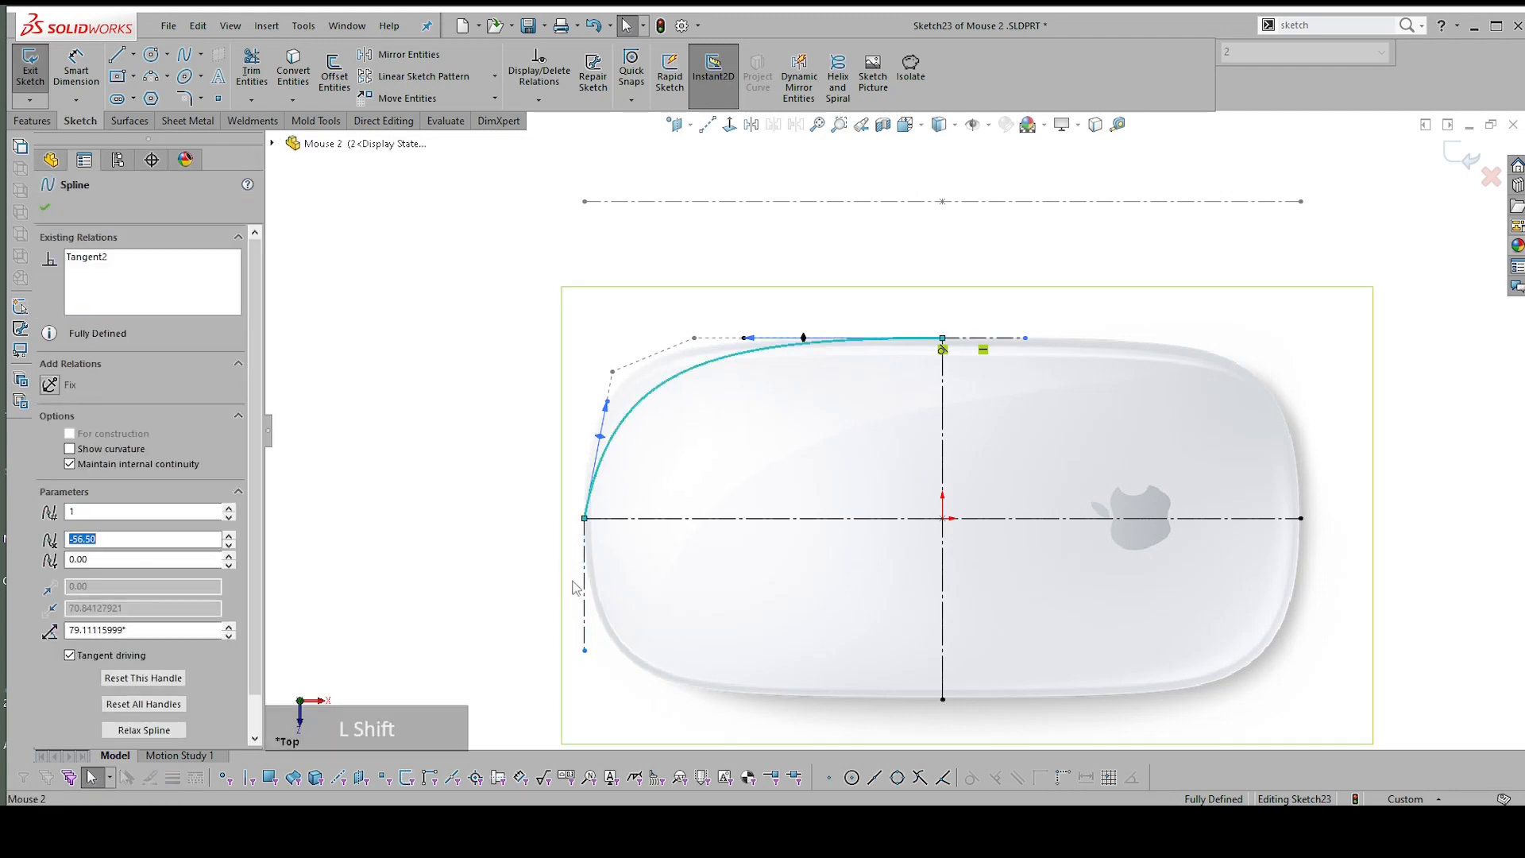
pyautogui.keyDown('shift'); pyautogui.click(588, 559); pyautogui.keyUp('shift')
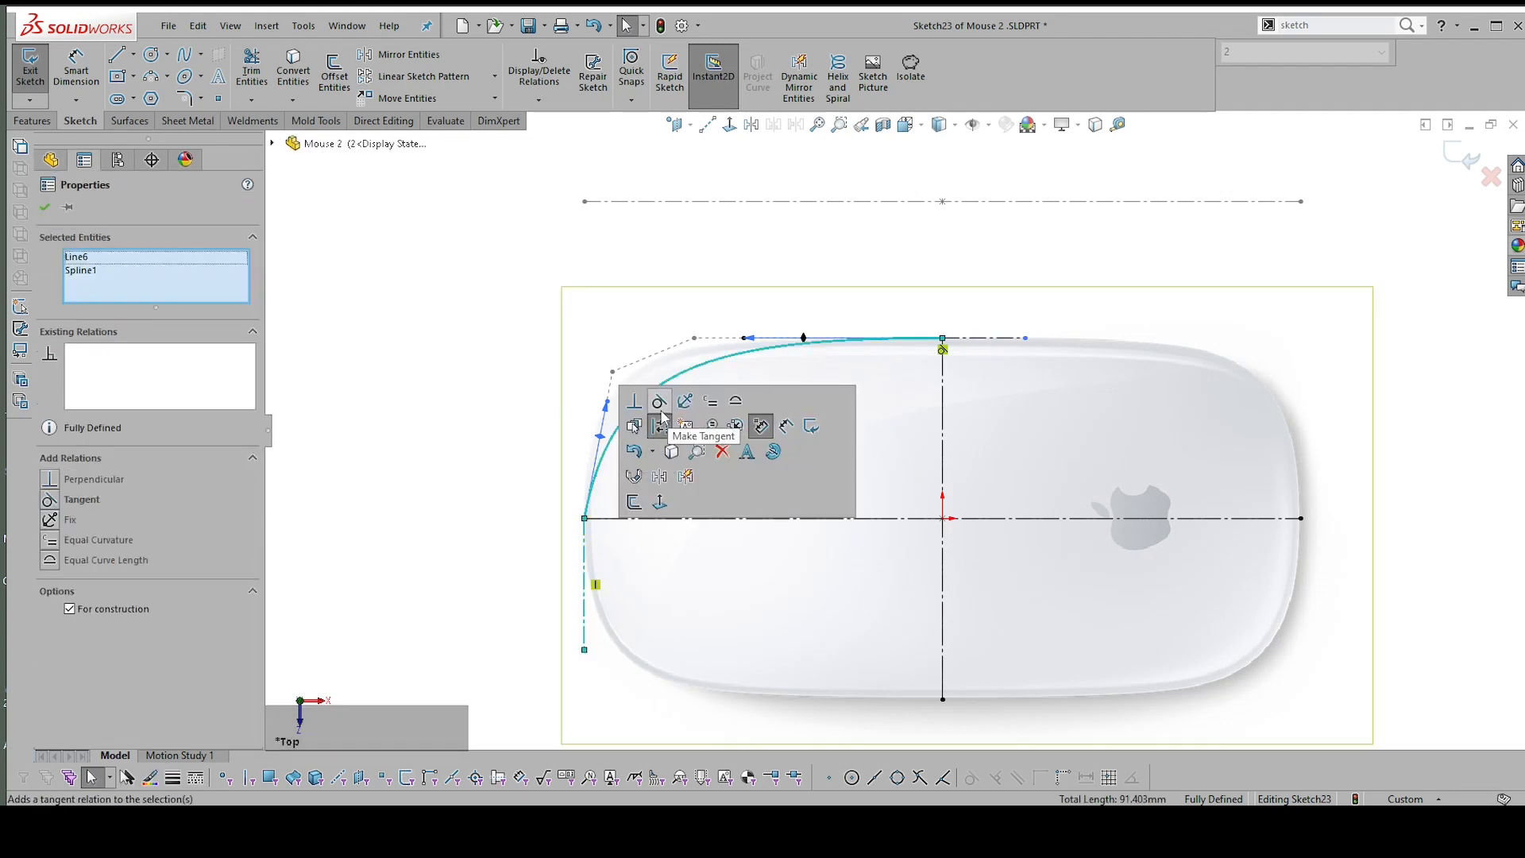
pyautogui.click(659, 401)
pyautogui.scroll(2, 841, 312)
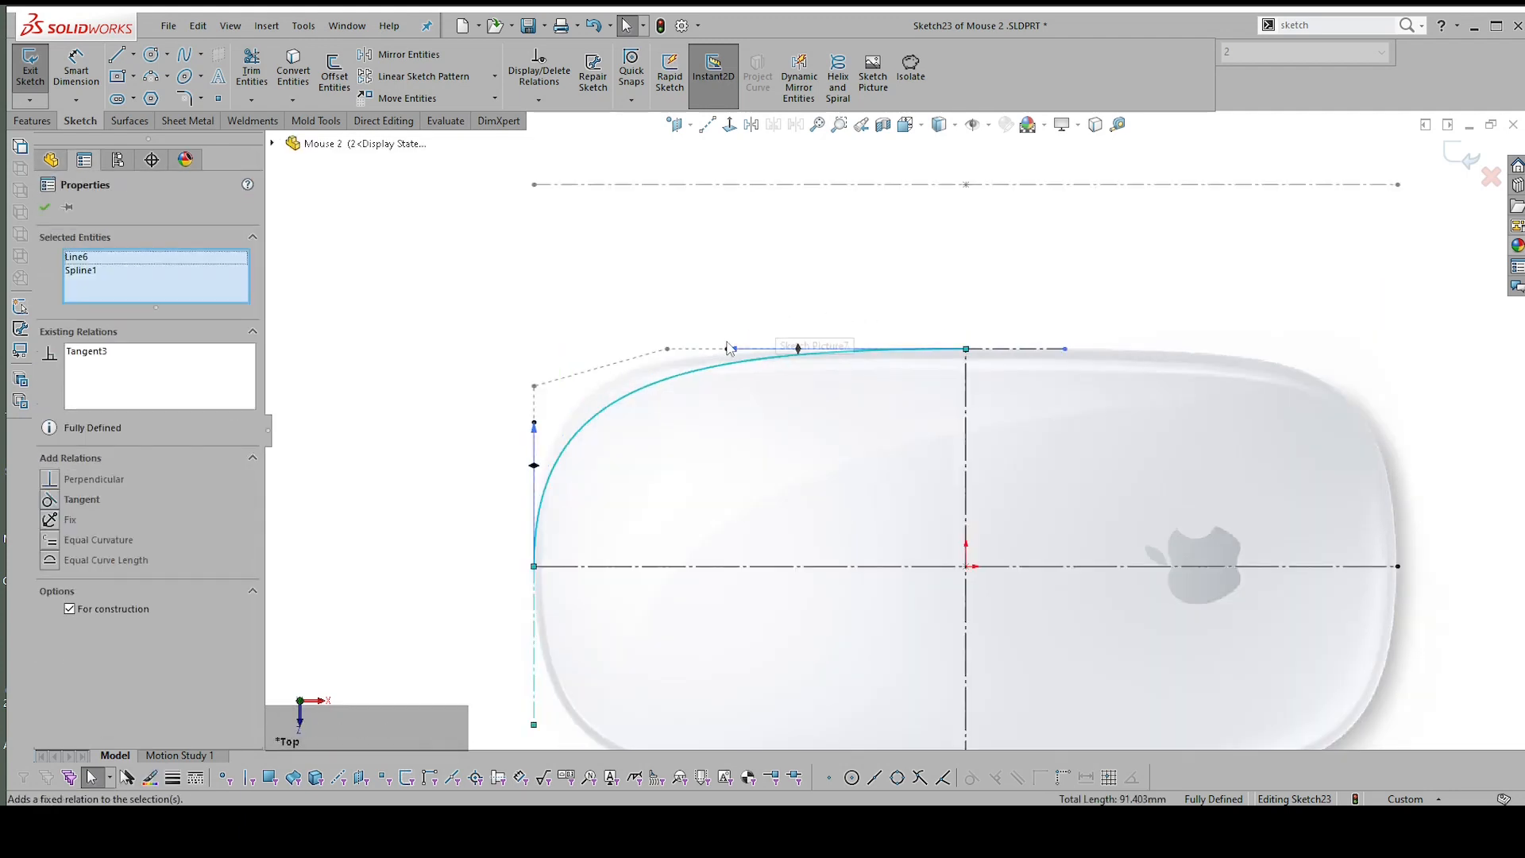
pyautogui.scroll(-2, 841, 343)
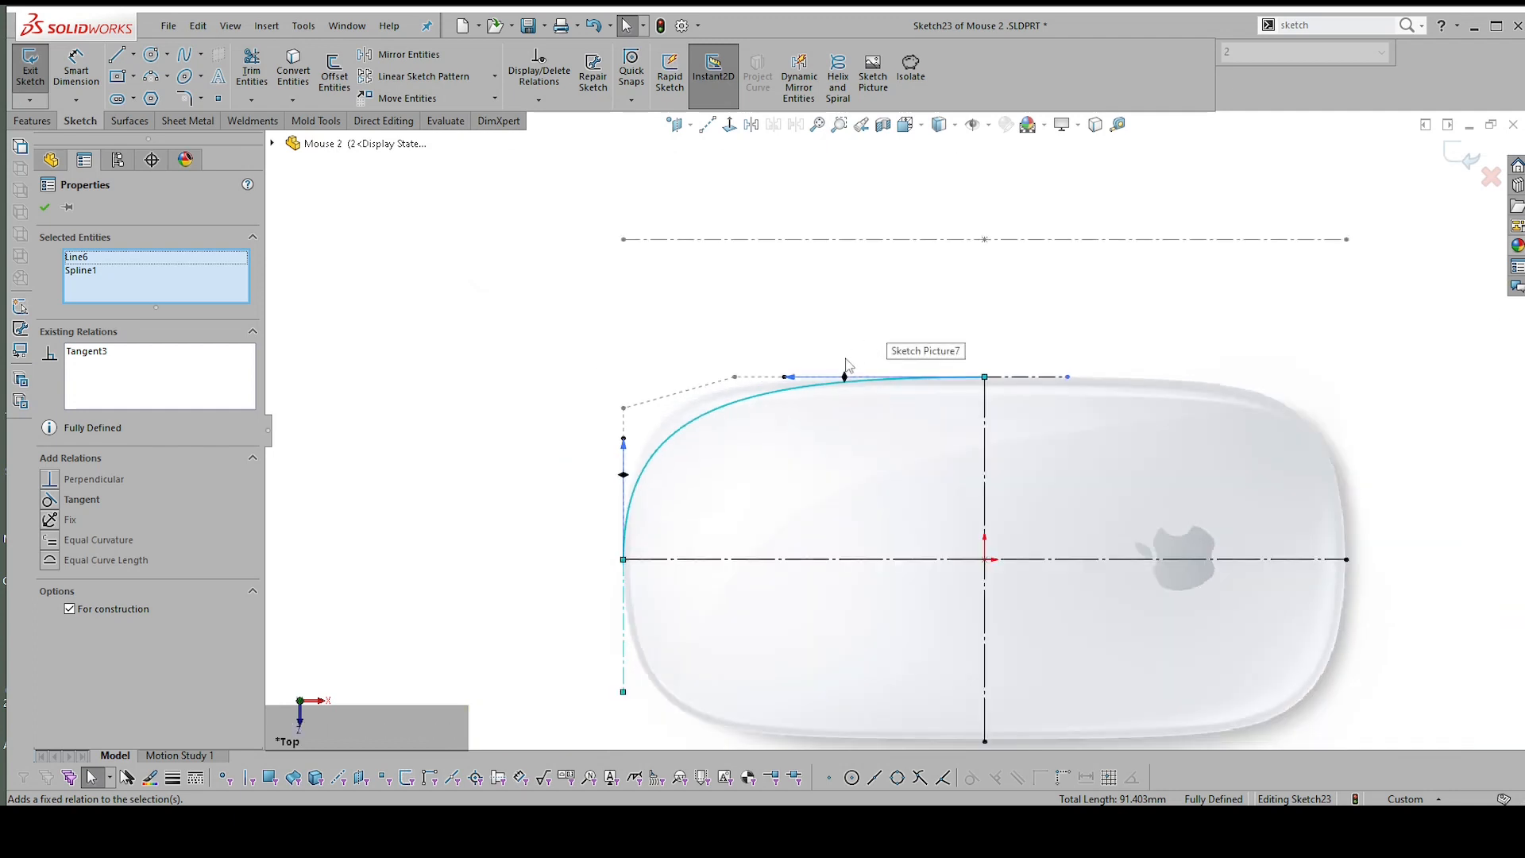
pyautogui.moveTo(865, 317); pyautogui.dragTo(857, 201, button='right')
pyautogui.press('Escape')
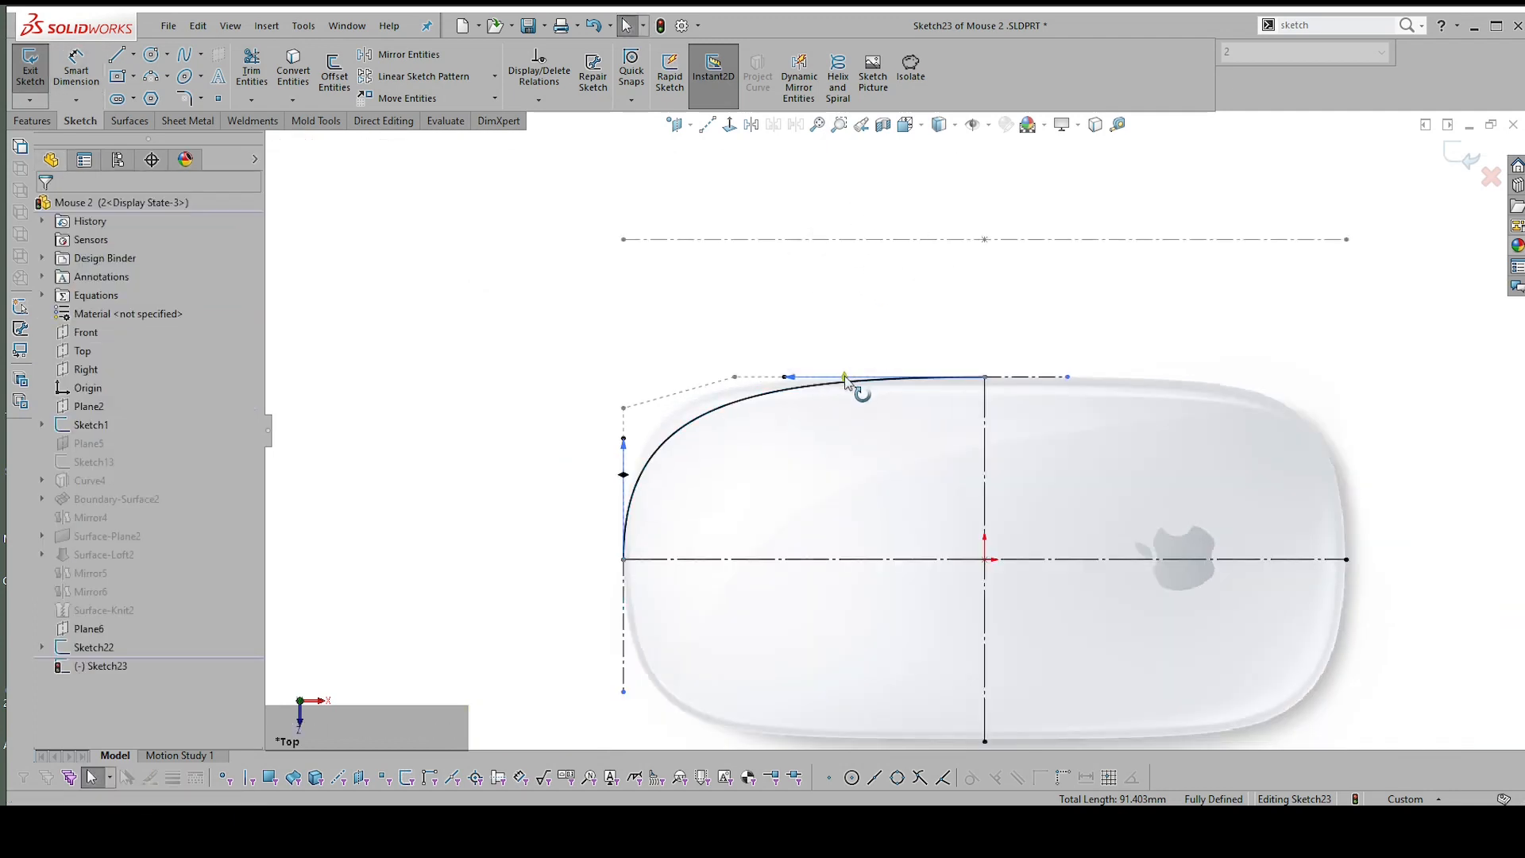
pyautogui.click(845, 381)
pyautogui.press('Escape')
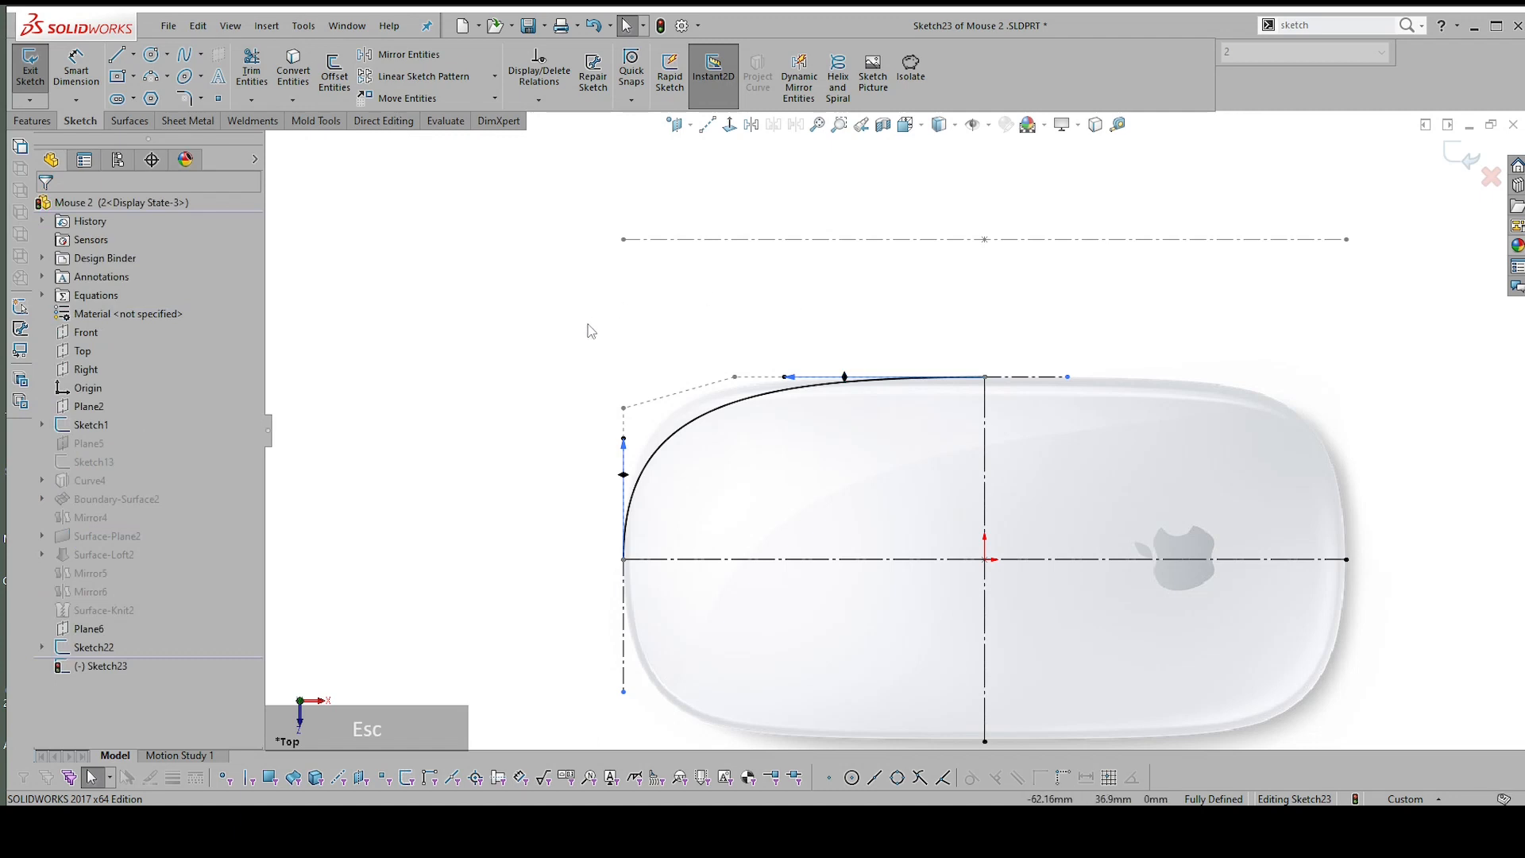
# Dimension the tangent handle at the spline's upper end with Smart Dimension and set it to 120 mm
pyautogui.moveTo(545, 210); pyautogui.dragTo(569, 186, button='right')
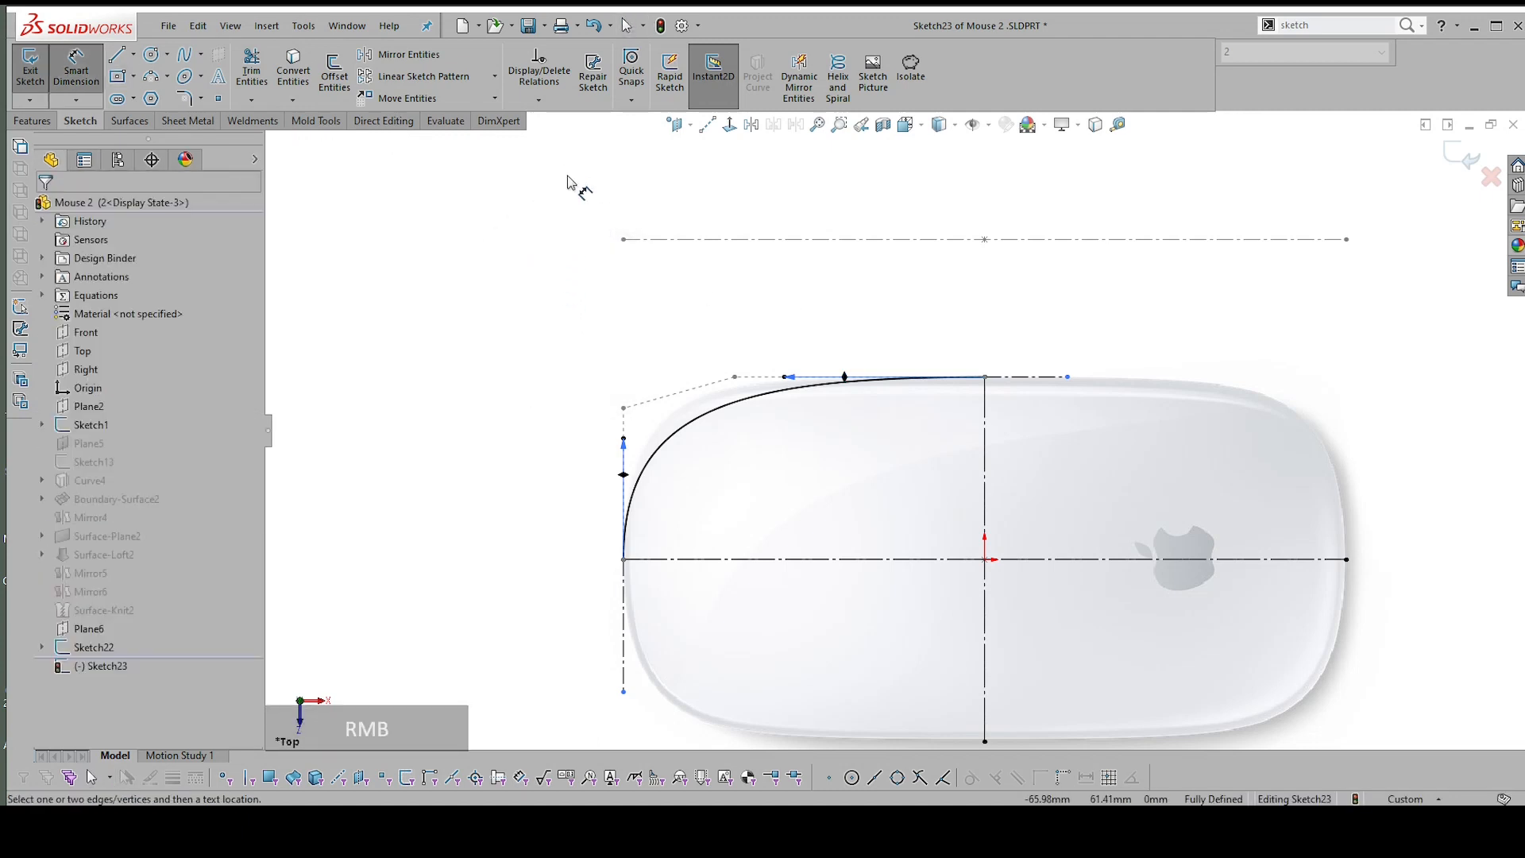
pyautogui.click(849, 381)
pyautogui.click(874, 303)
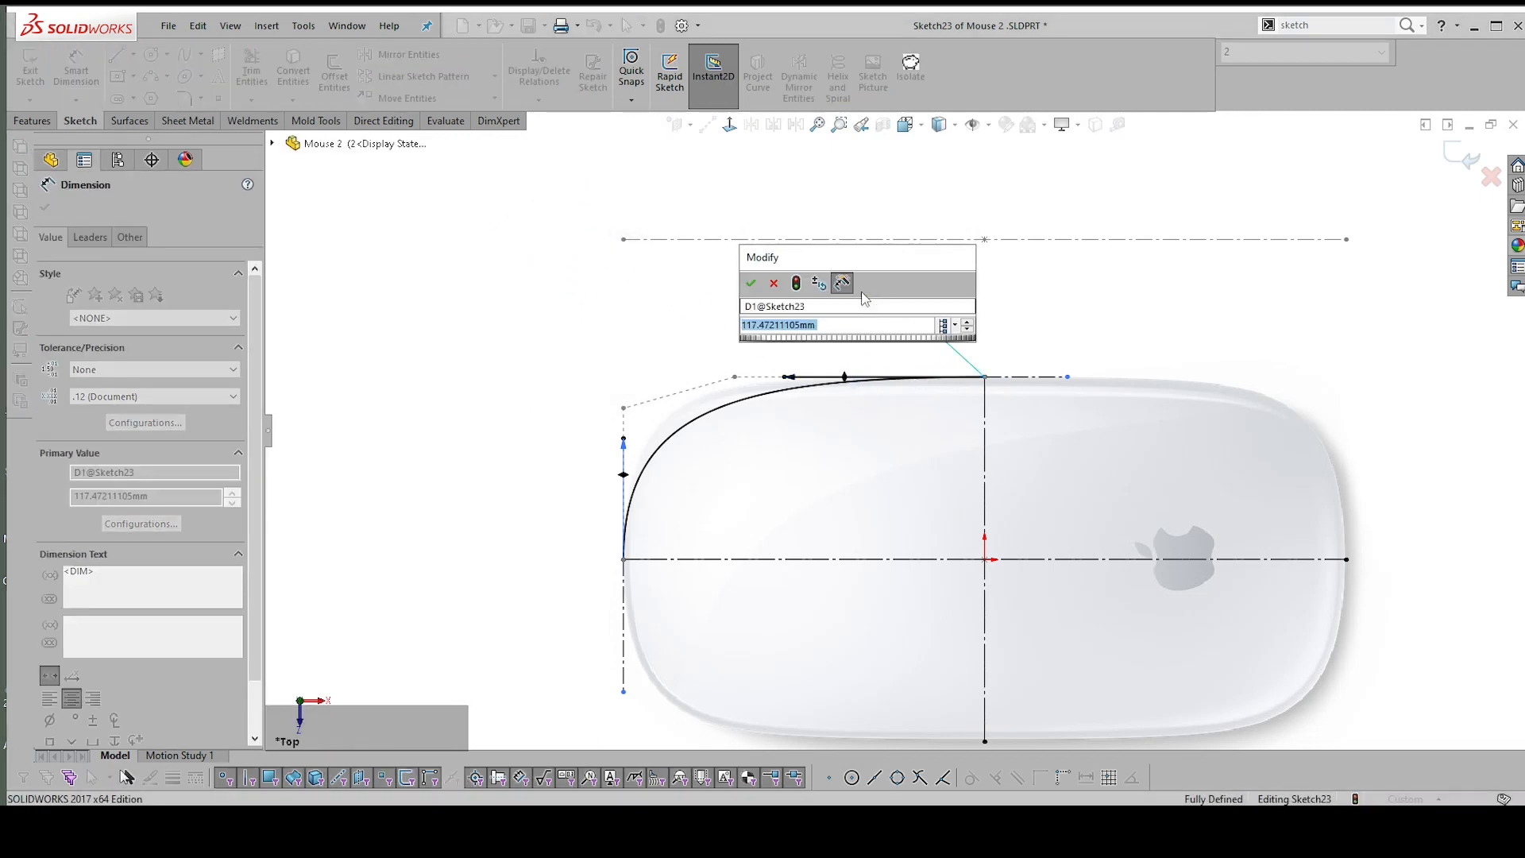
pyautogui.write('120')
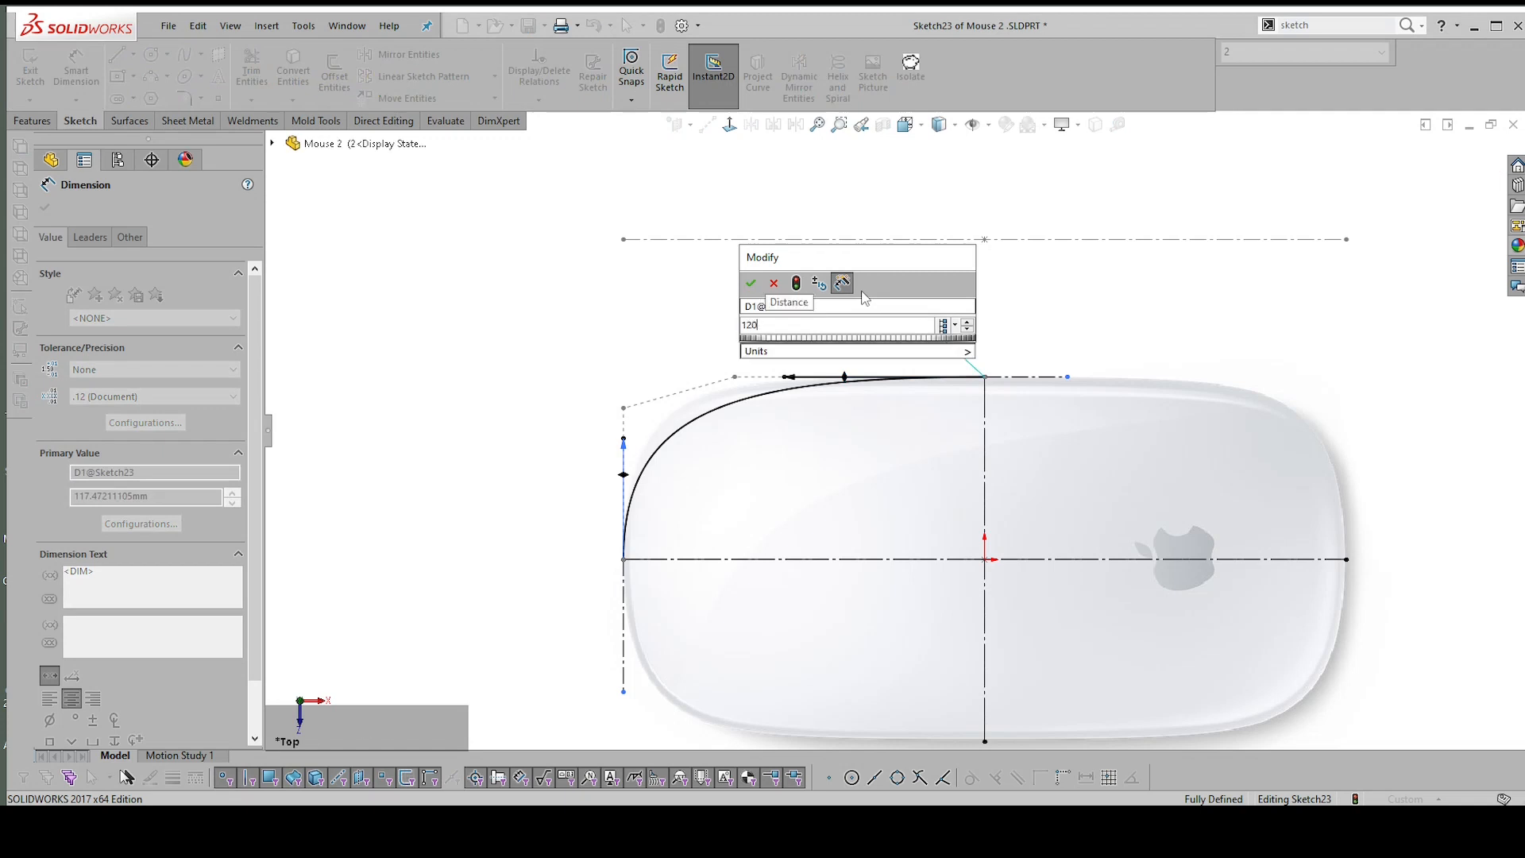
pyautogui.press('Return')
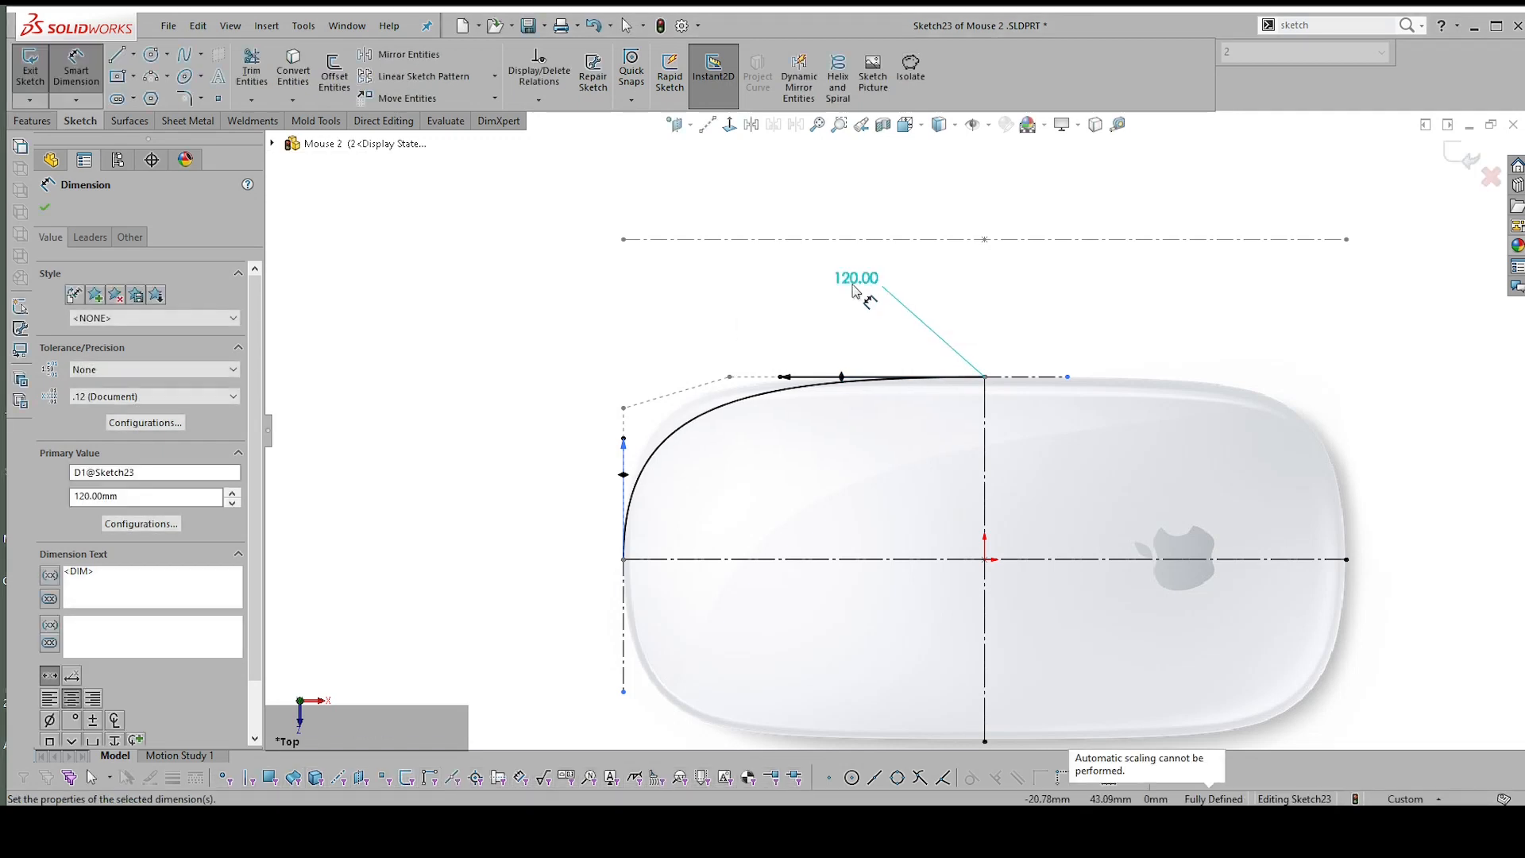
# Try a value of 100 mm for the upper tangent handle's dimension
pyautogui.click(860, 298)
pyautogui.write('100')
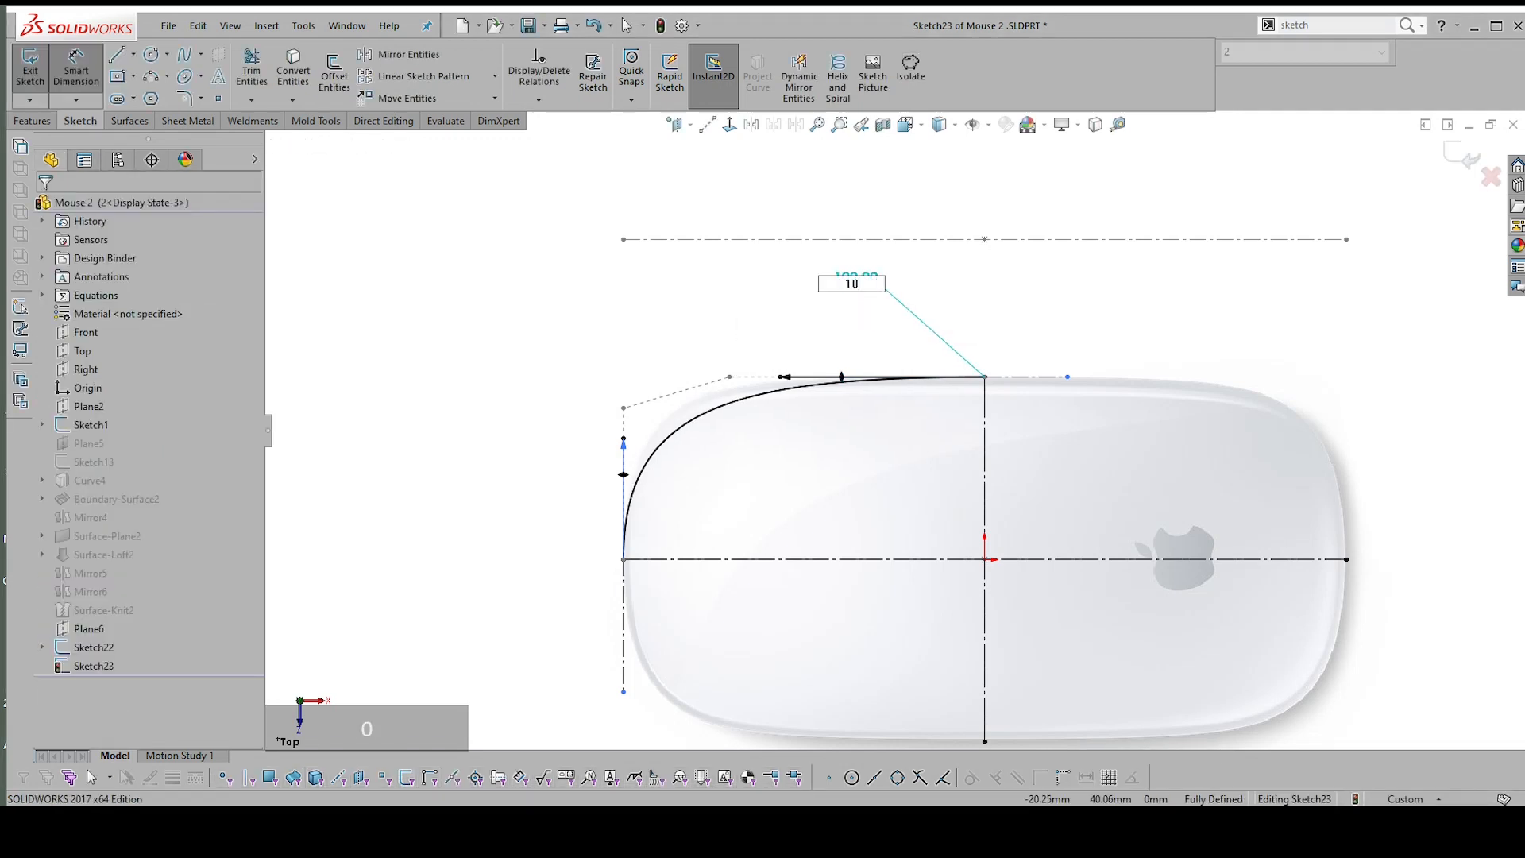
pyautogui.press('Return')
# Set the dimension of the spline's upper tangent handle to 130 mm
pyautogui.click(867, 280)
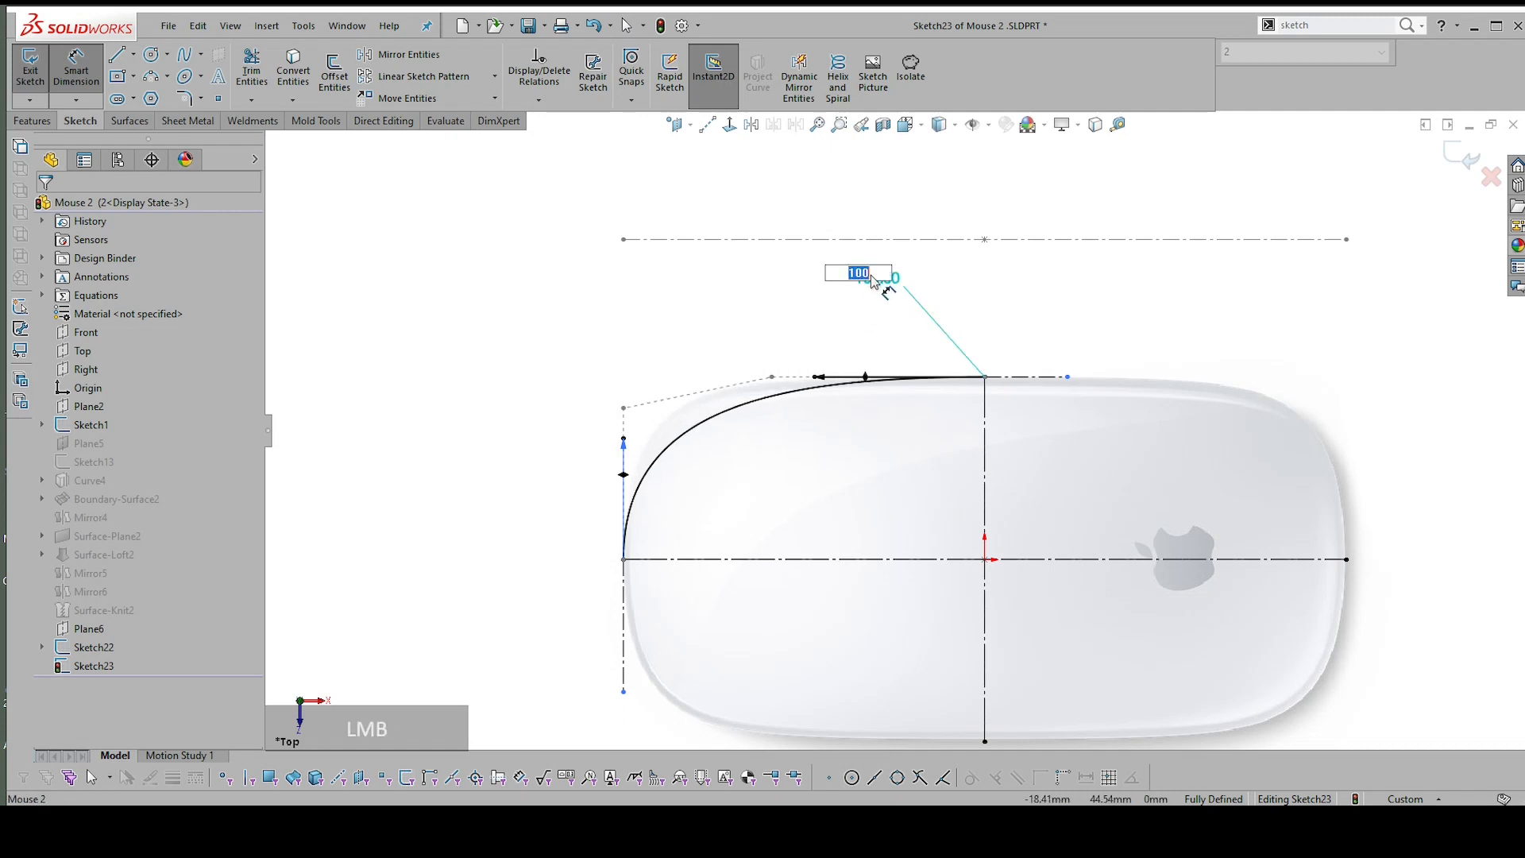
pyautogui.write('130')
pyautogui.press('Return')
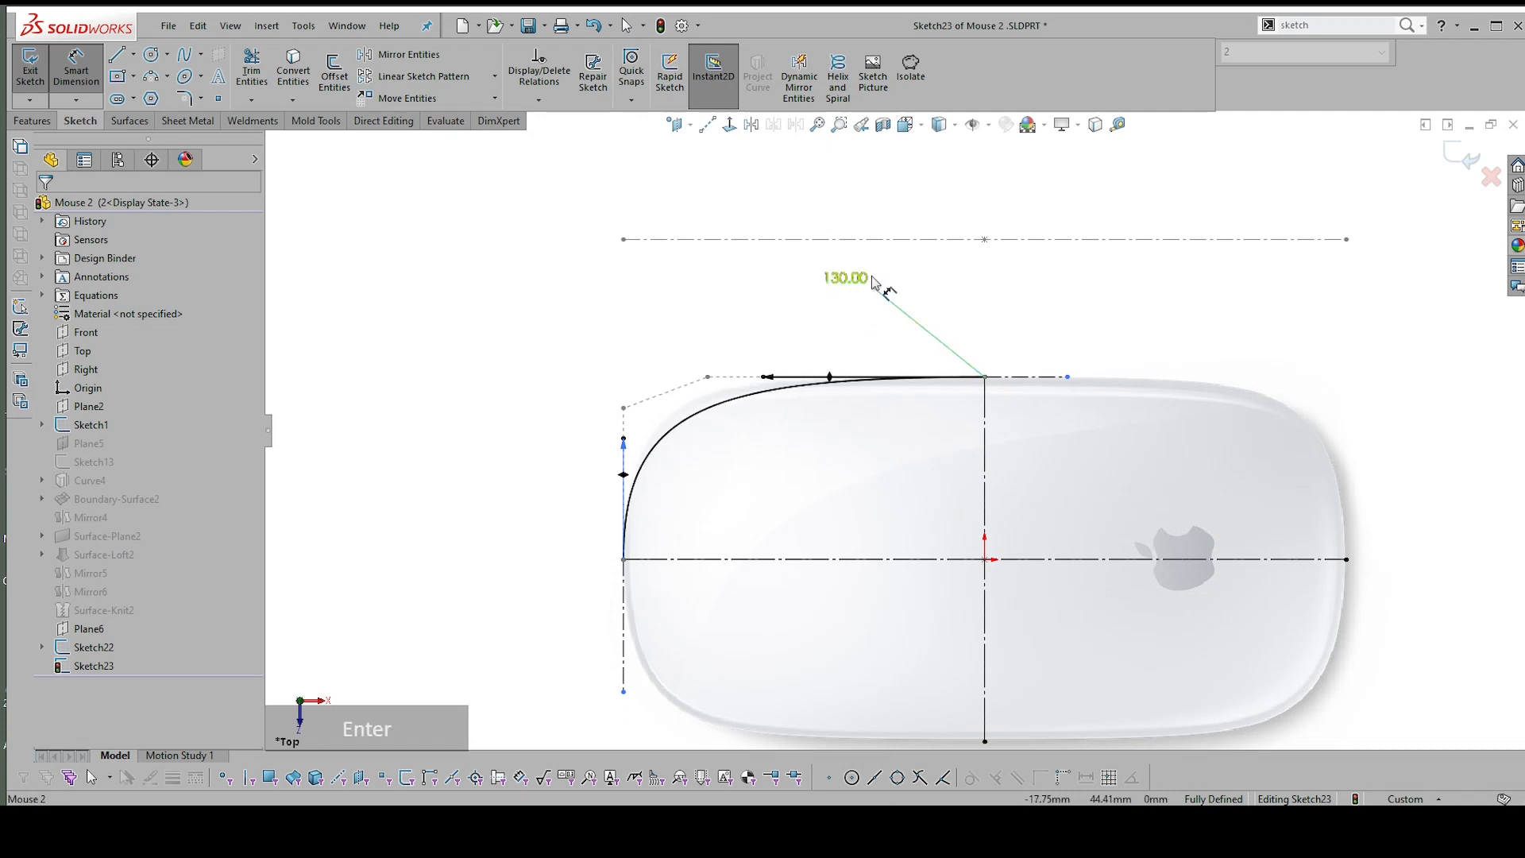
# Dimension the tangent handle at the spline's left end and set it to 70 mm
pyautogui.click(624, 477)
pyautogui.click(510, 503)
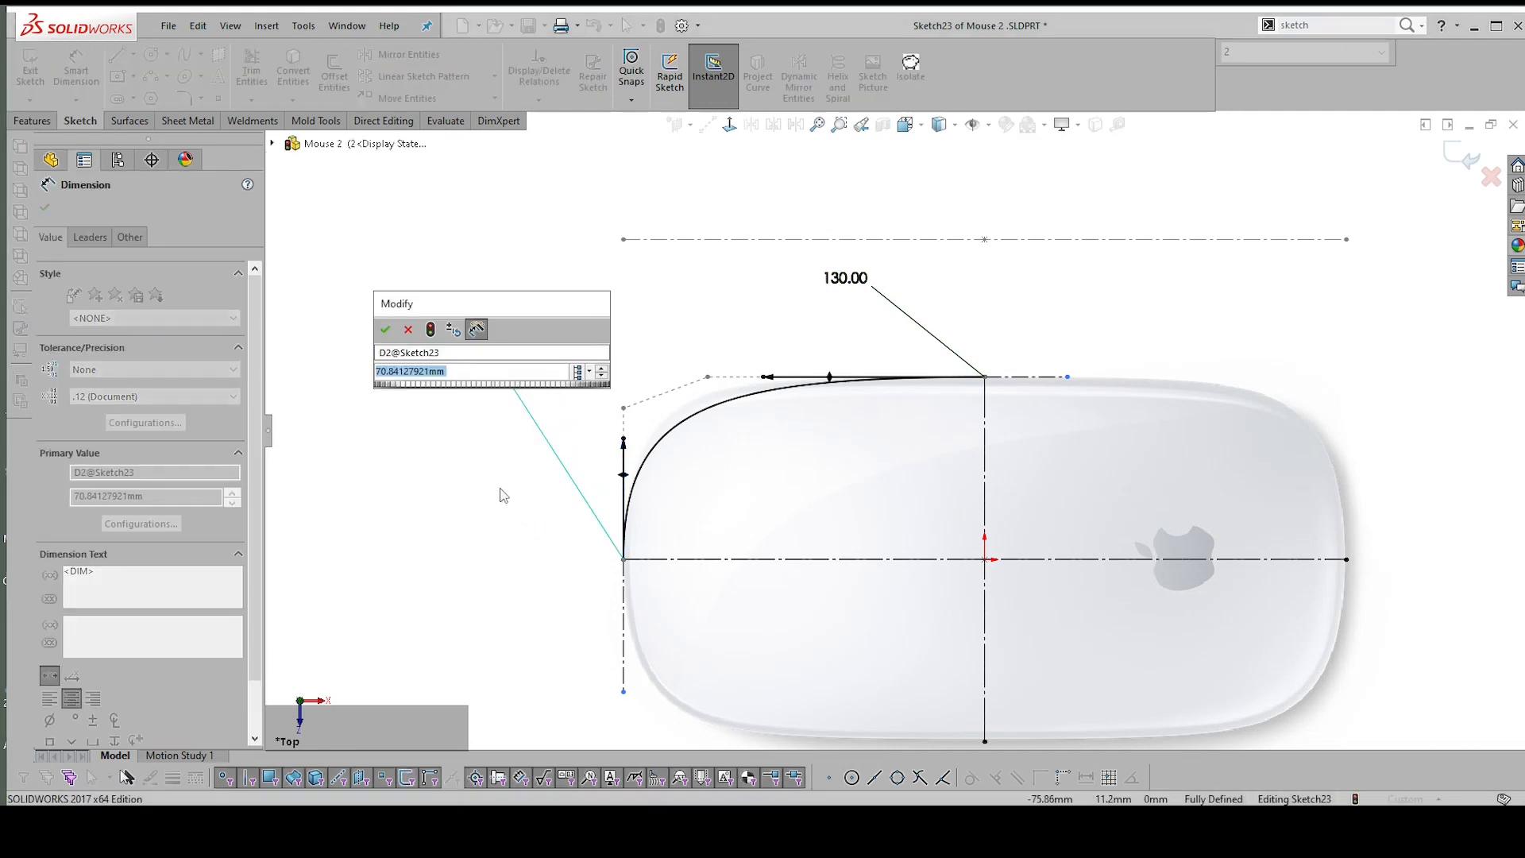
pyautogui.write('7')
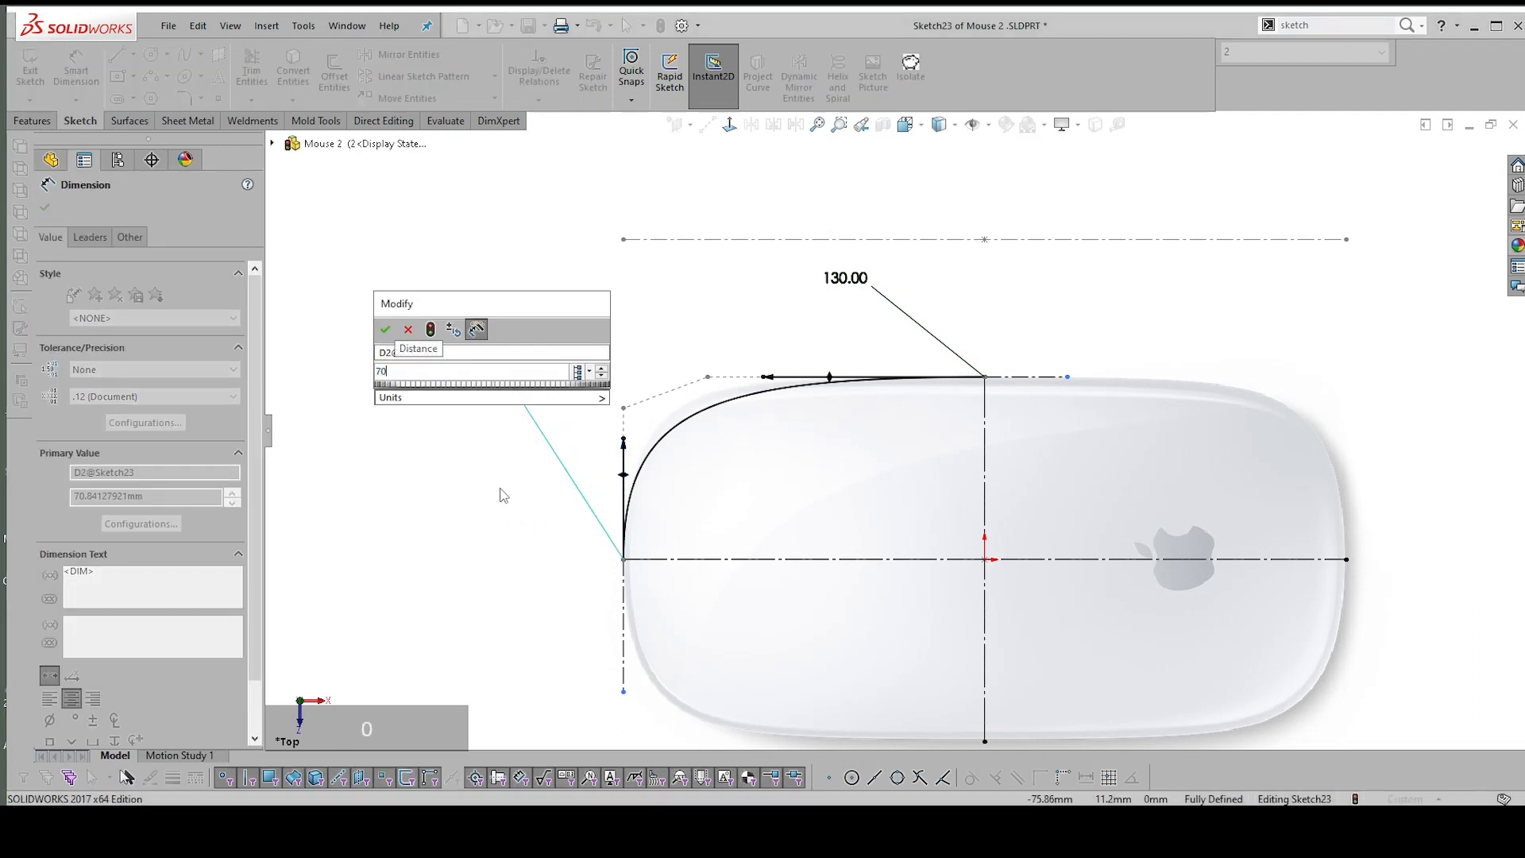
pyautogui.write('0')
pyautogui.press('Return')
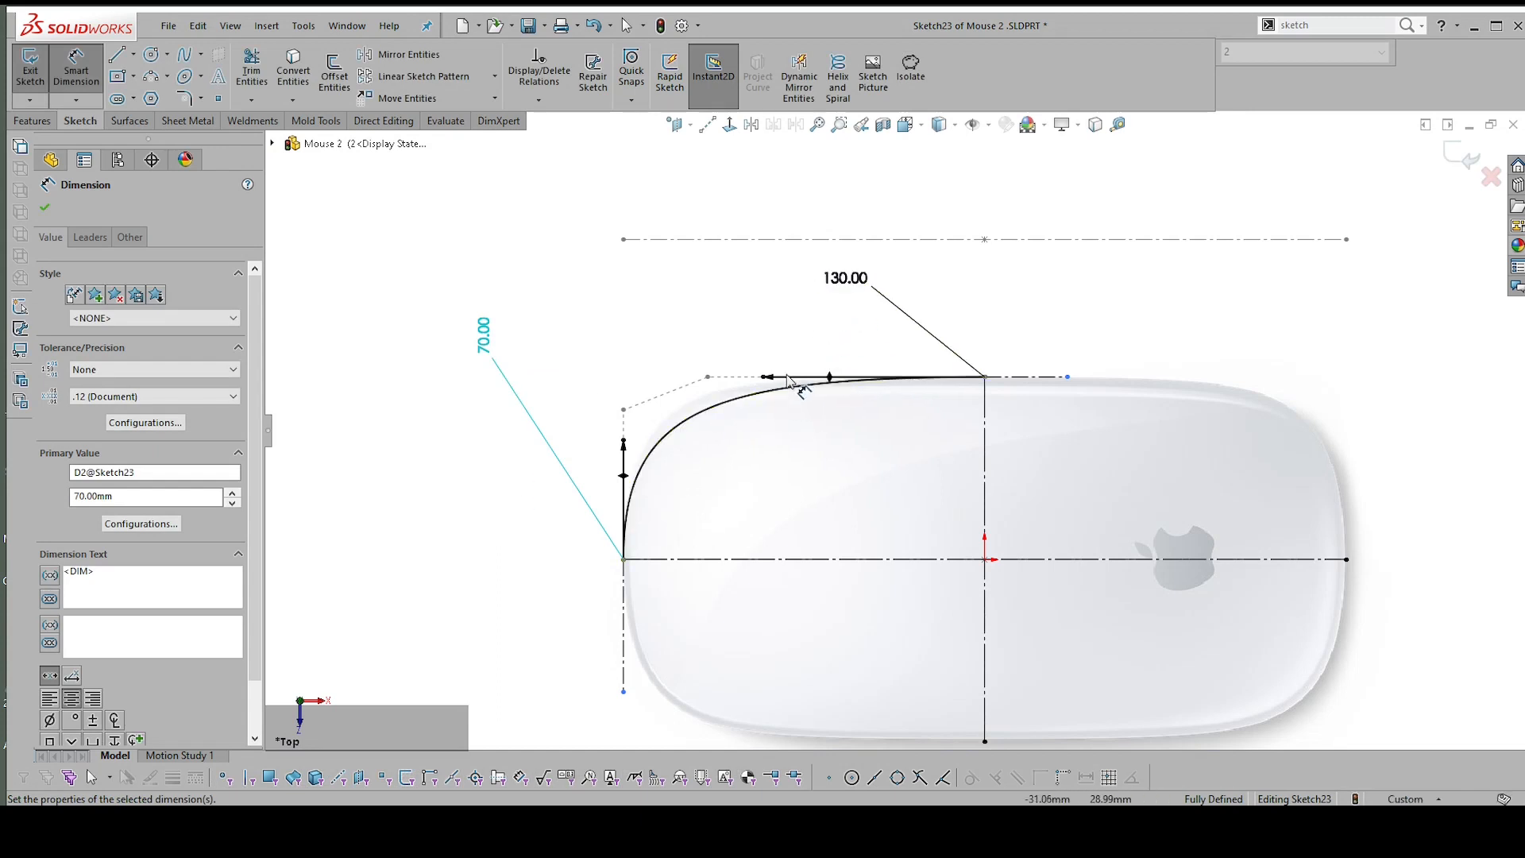
# Insert a spline point on the outline curve at the rounded upper-left corner of the mouse
pyautogui.scroll(3, 721, 402)
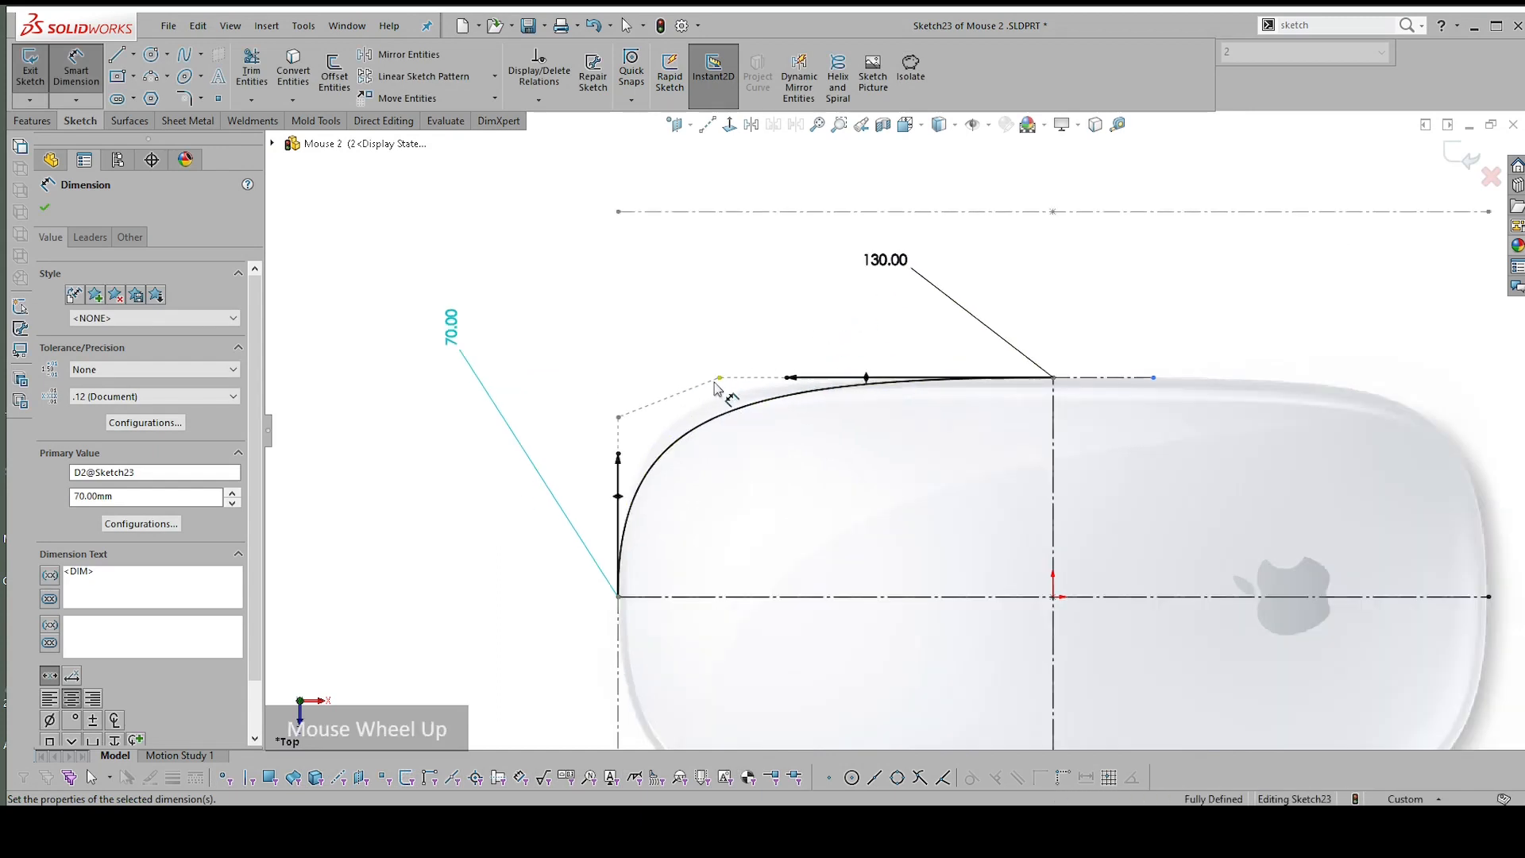
pyautogui.scroll(-1, 774, 386)
pyautogui.scroll(-1, 858, 374)
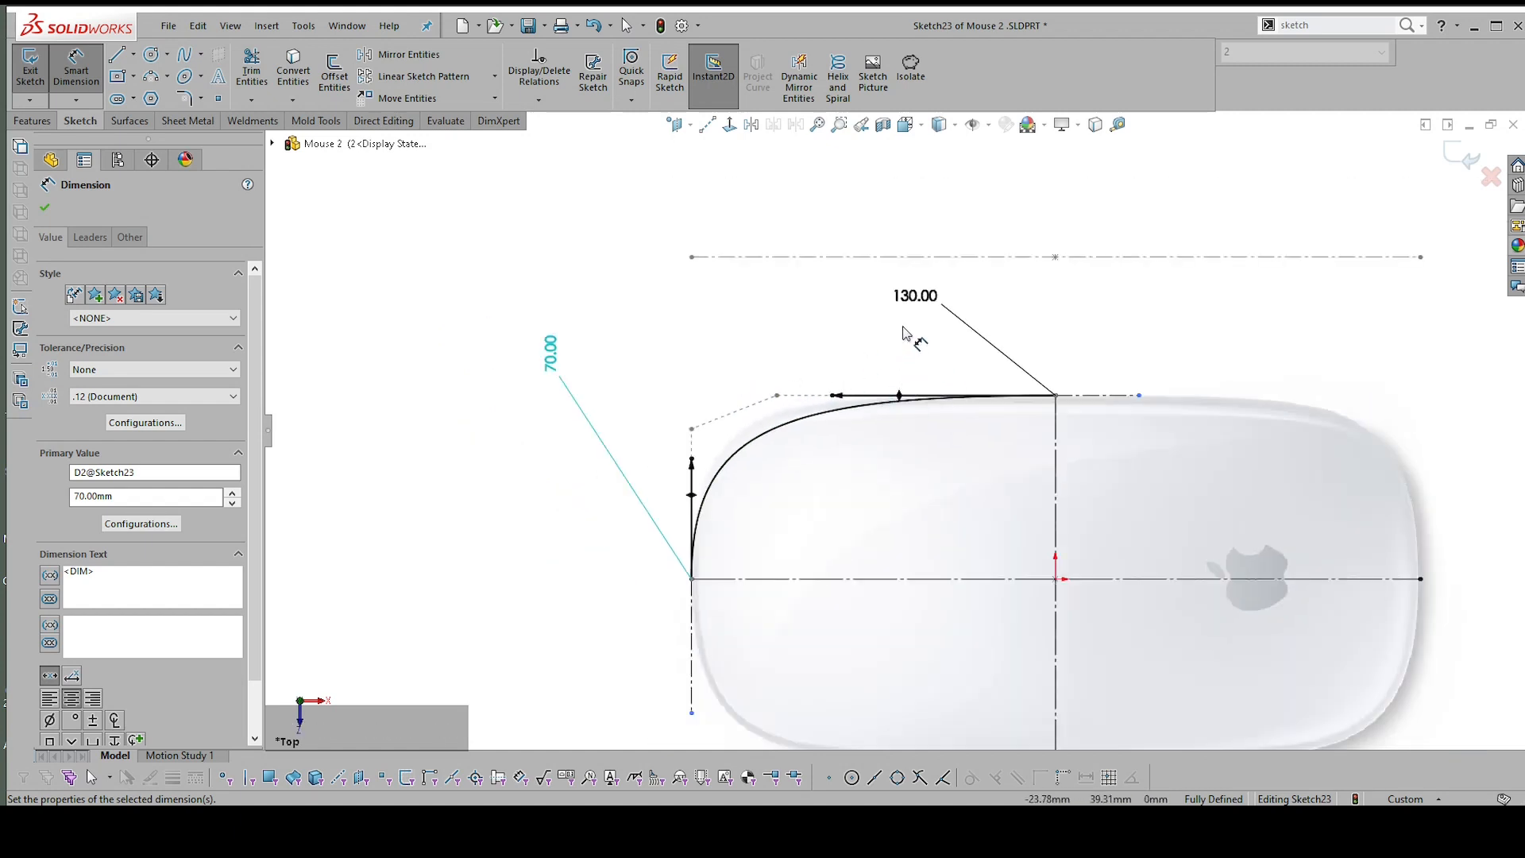
pyautogui.click(780, 432)
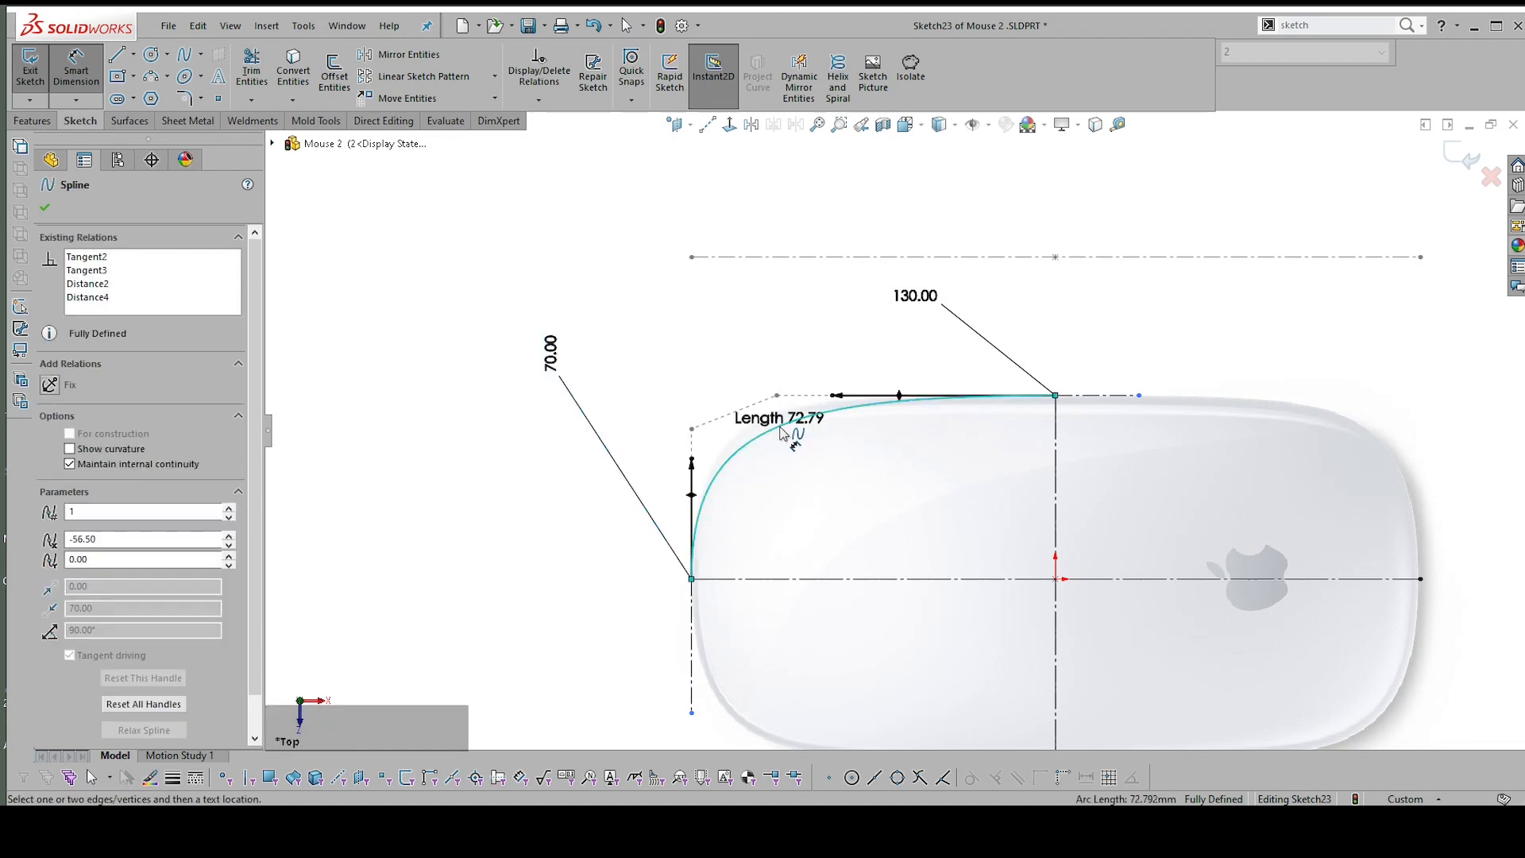
pyautogui.press('Escape')
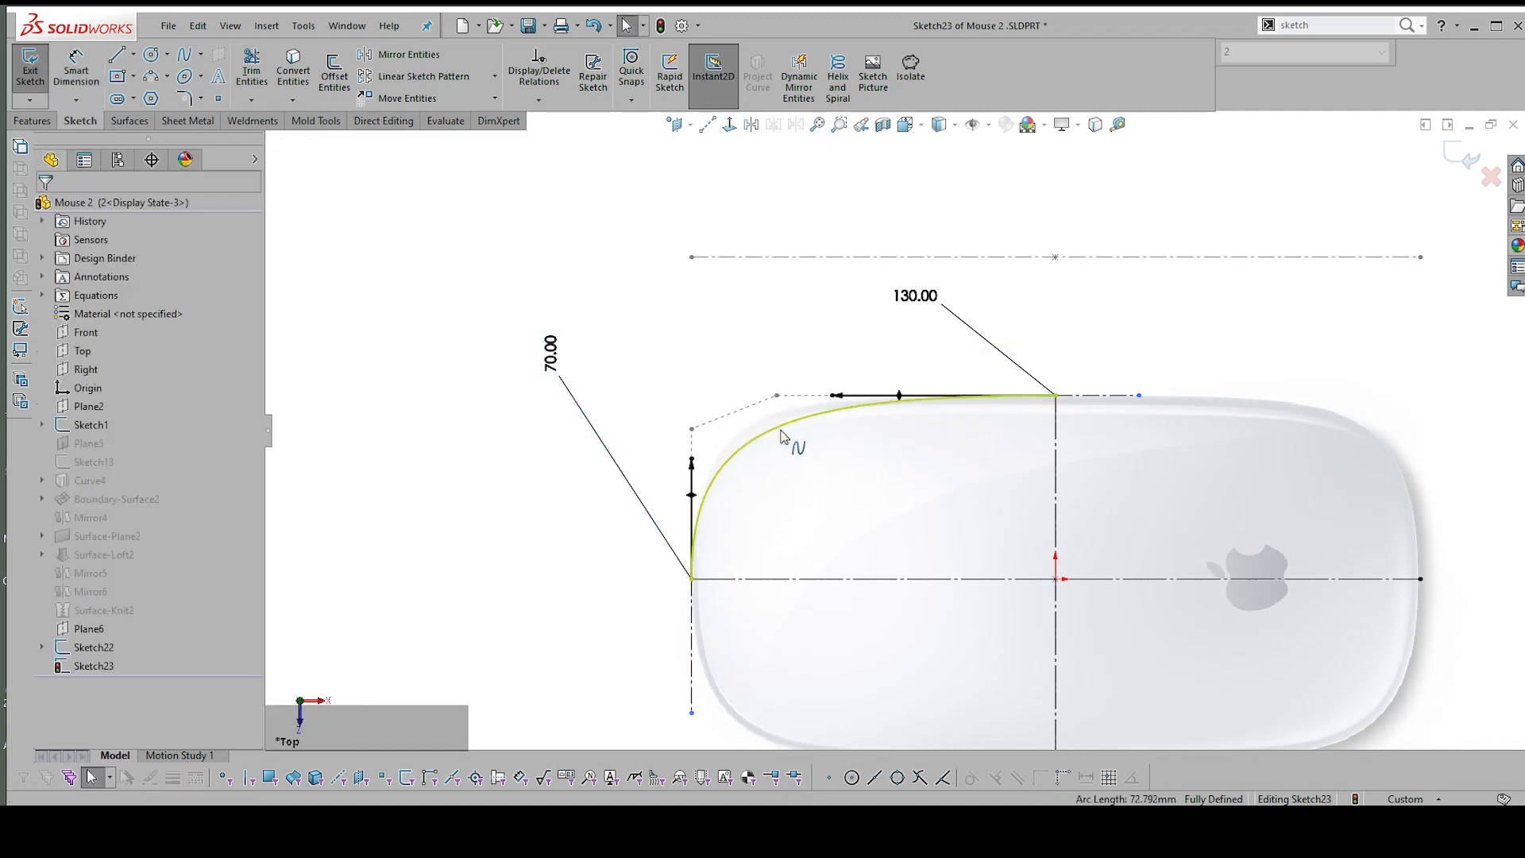
pyautogui.click(781, 435)
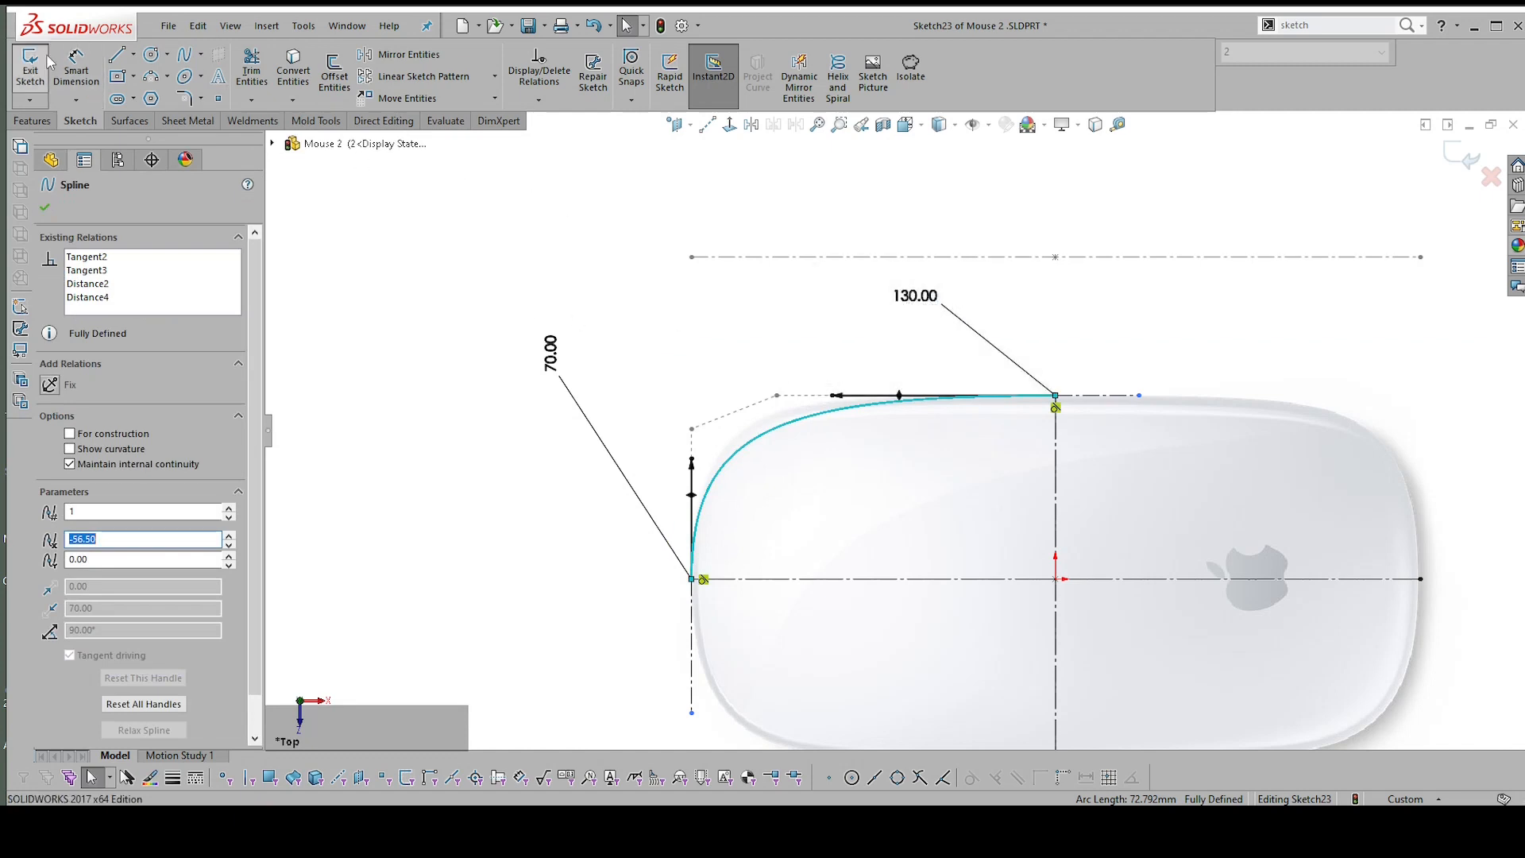
pyautogui.rightClick(763, 433)
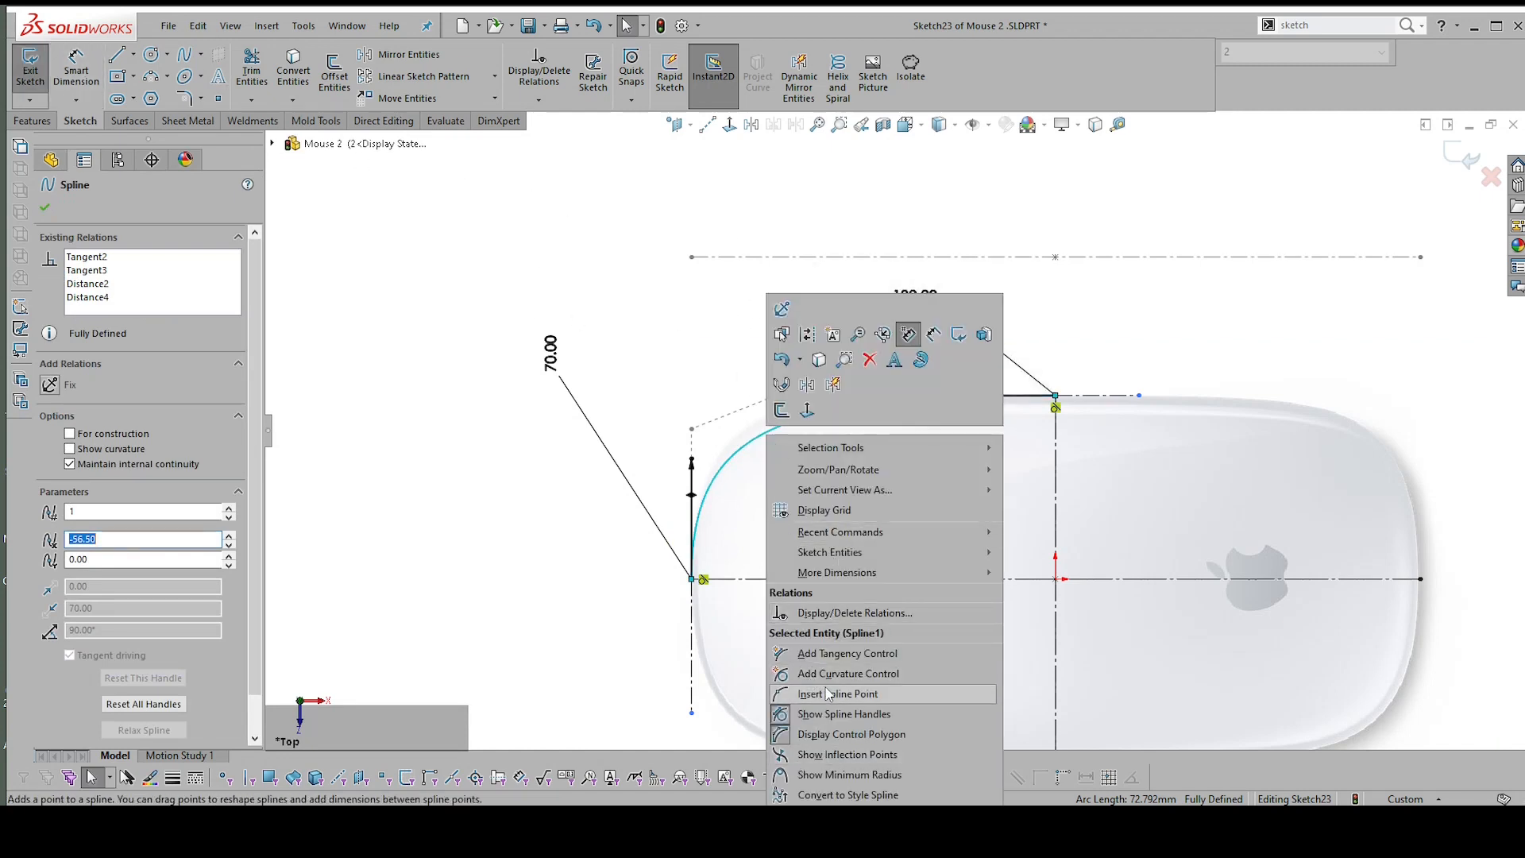
pyautogui.click(830, 694)
pyautogui.scroll(1, 763, 429)
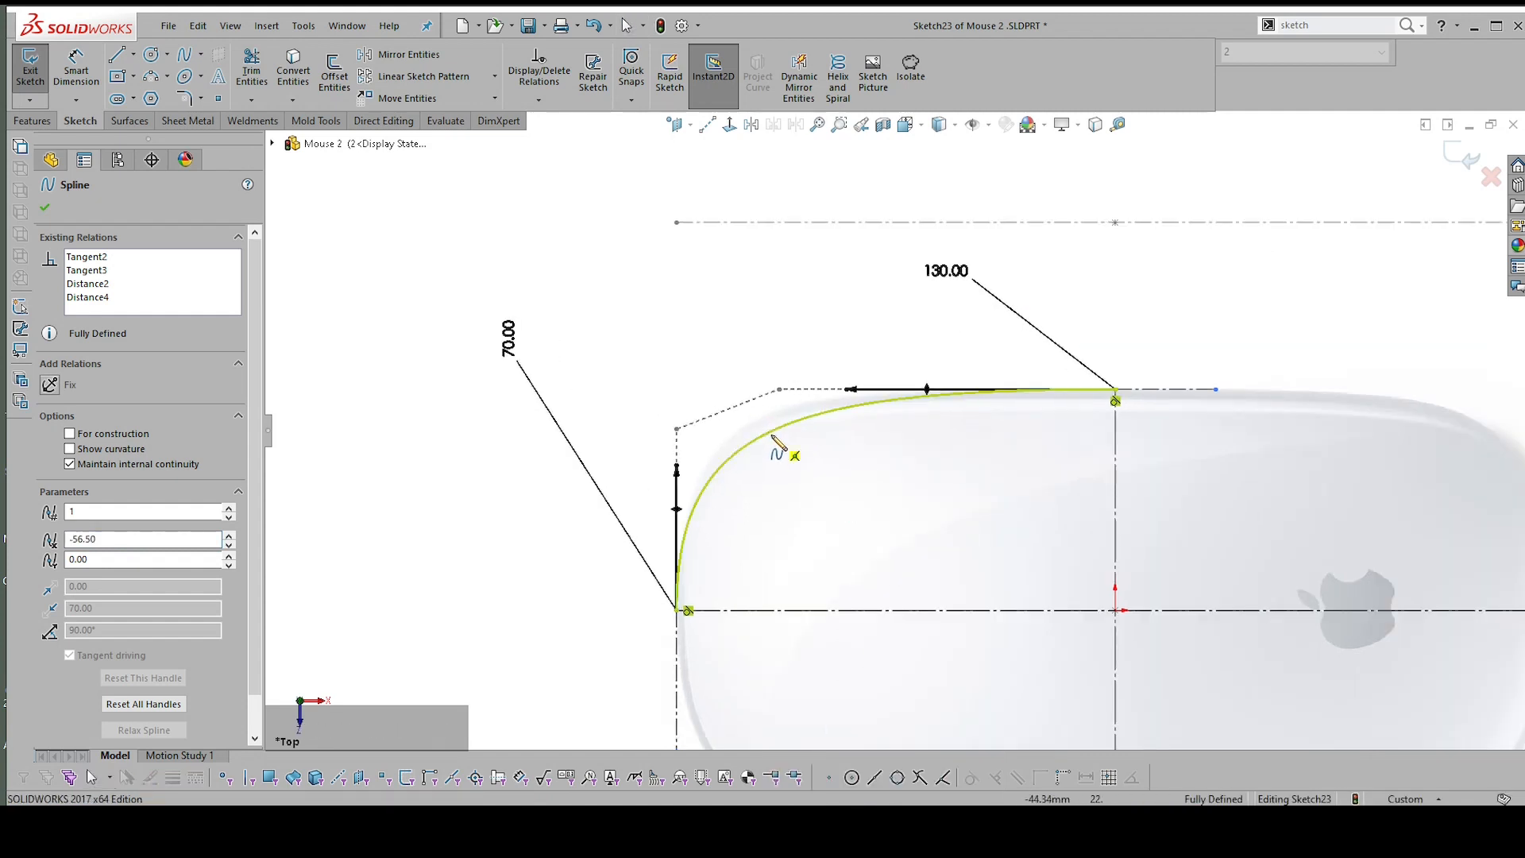
pyautogui.click(770, 432)
pyautogui.press('Escape')
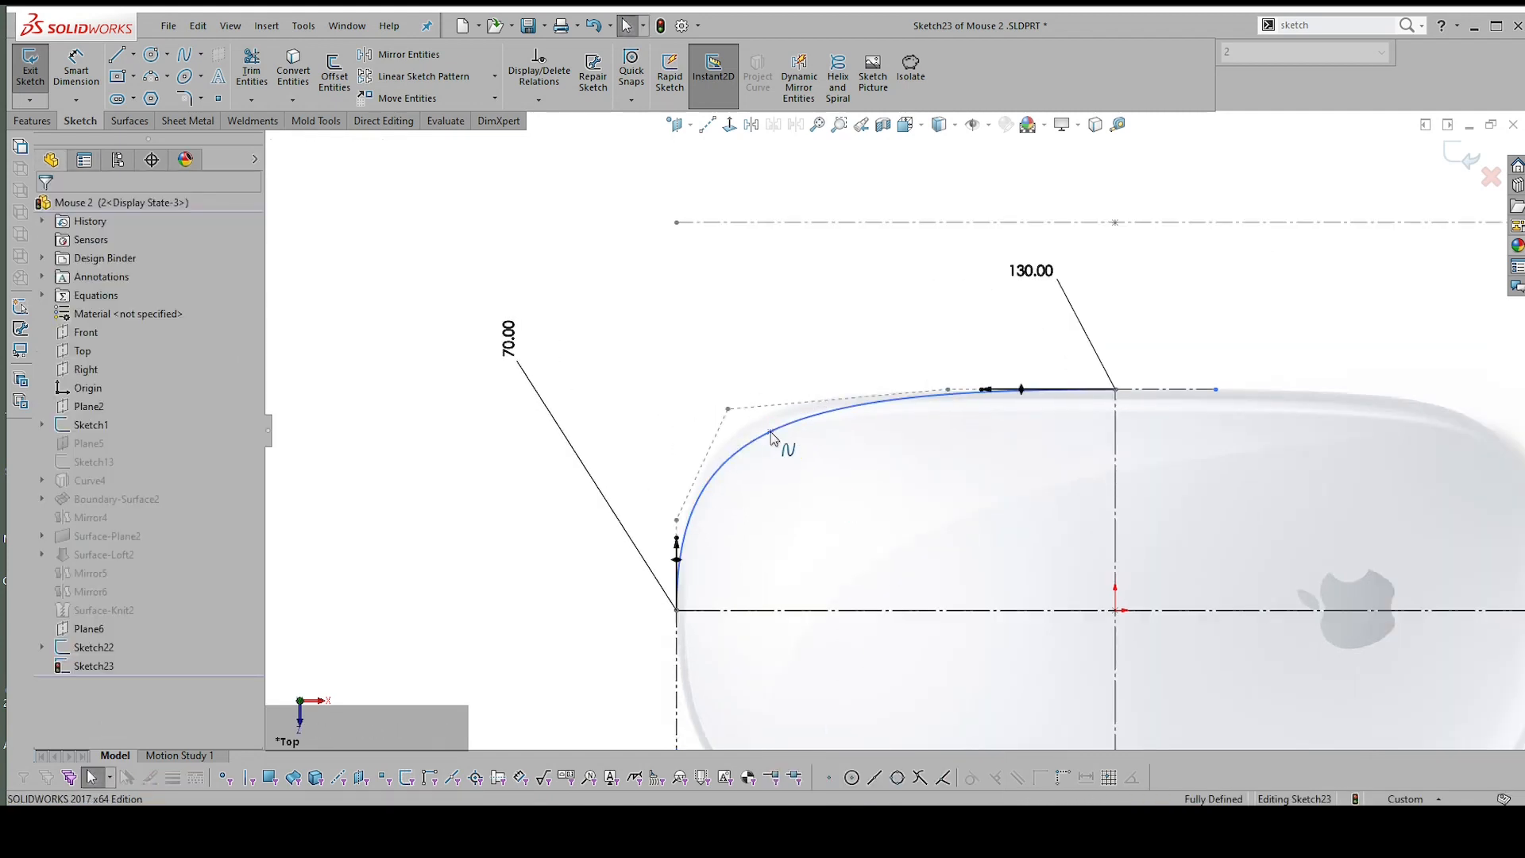
# Reshape the spline's upper-left corner with its new point and control polygon vertex so the curve follows the mouse outline
pyautogui.click(761, 416)
pyautogui.moveTo(761, 418); pyautogui.dragTo(711, 459)
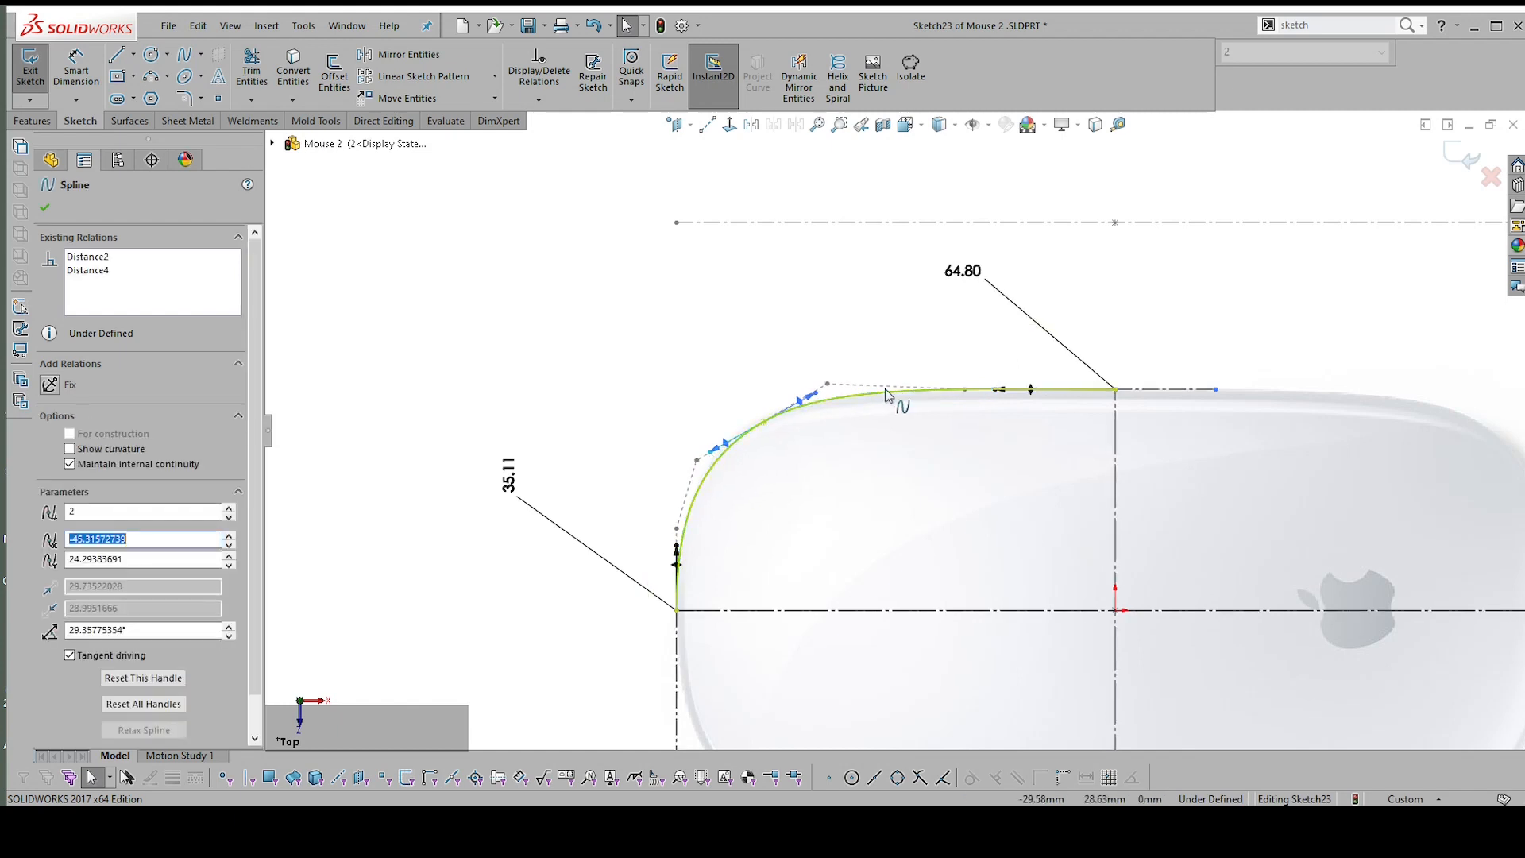
pyautogui.moveTo(827, 385); pyautogui.dragTo(815, 393)
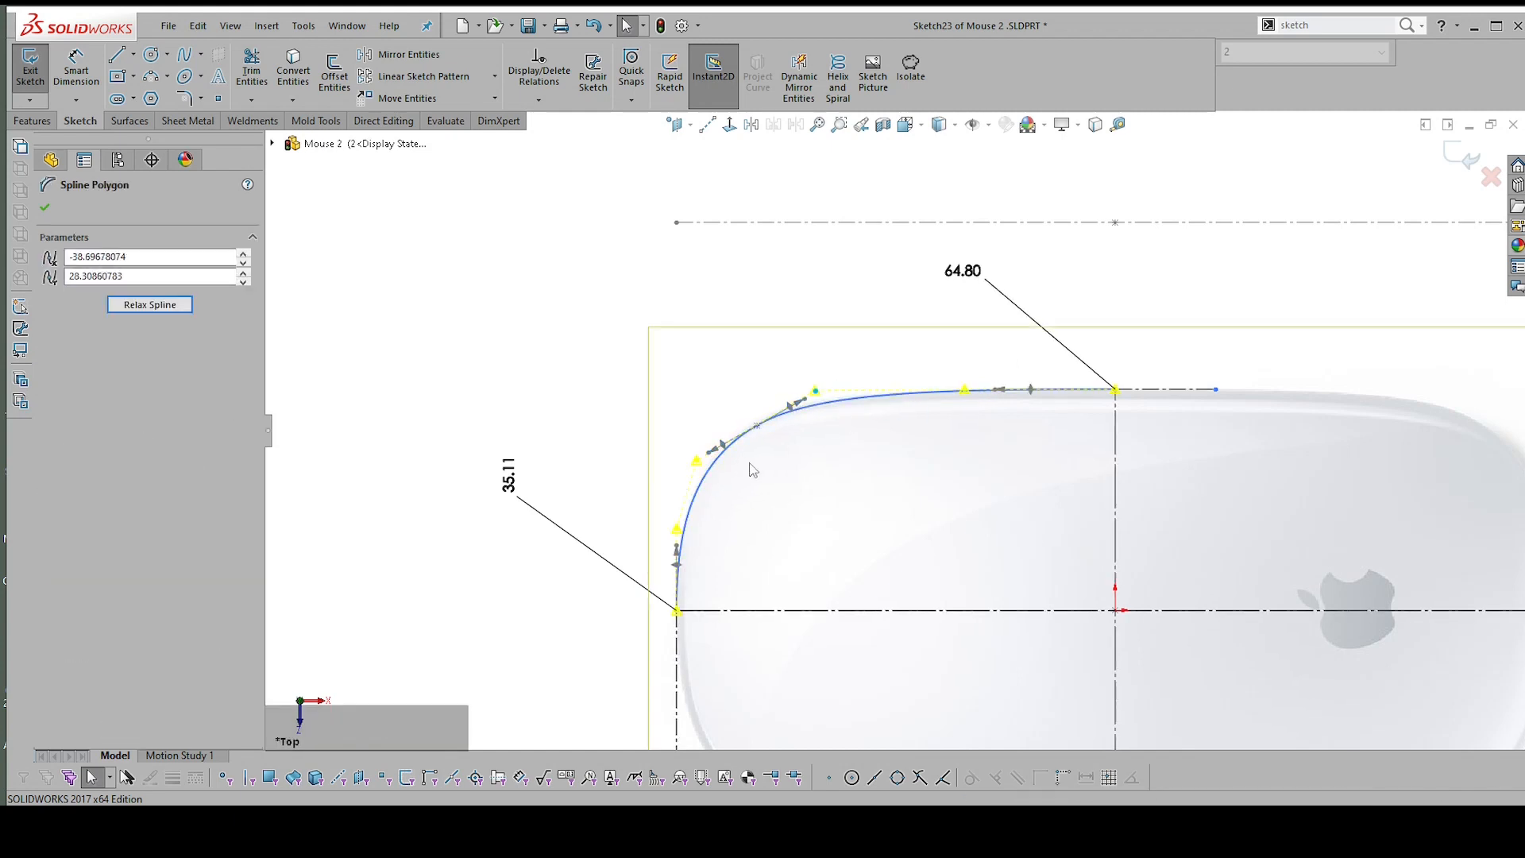
pyautogui.scroll(4, 683, 556)
pyautogui.scroll(-1, 714, 552)
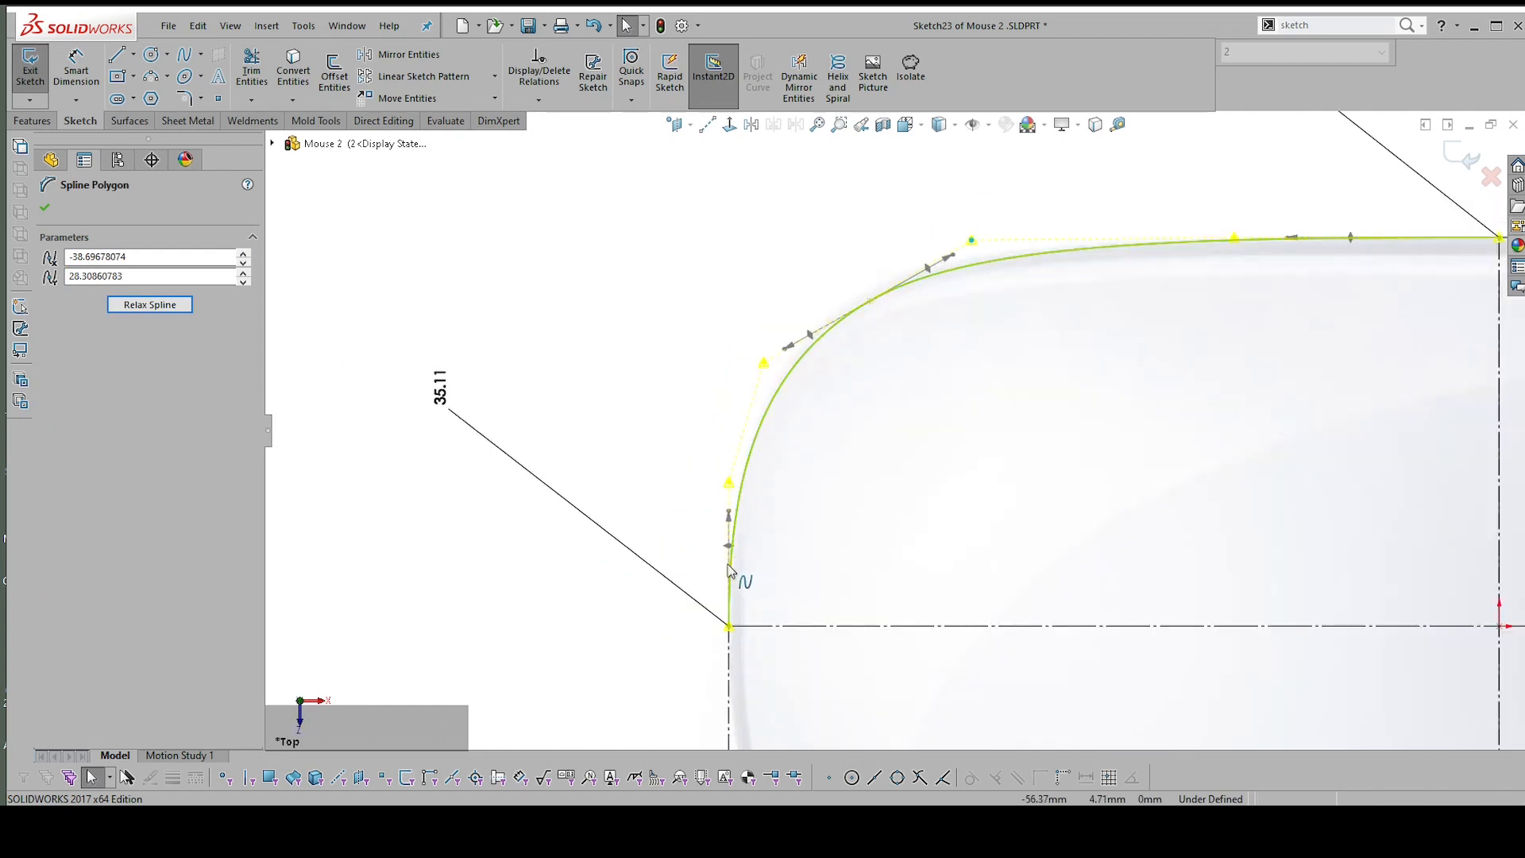
pyautogui.scroll(-2, 889, 420)
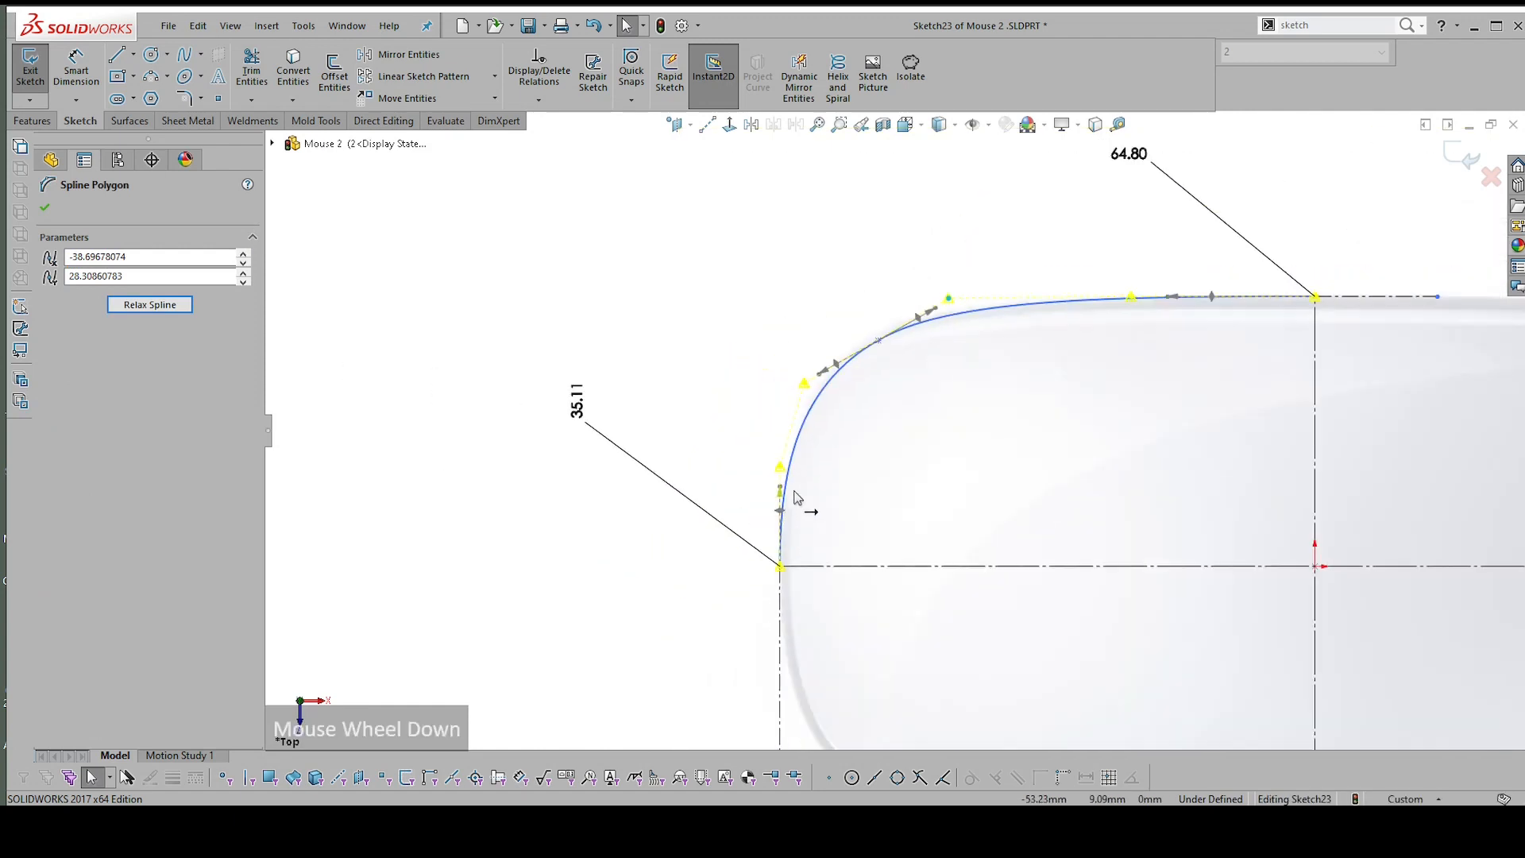
pyautogui.scroll(1, 1202, 329)
pyautogui.scroll(1, 1202, 330)
pyautogui.scroll(-1, 920, 397)
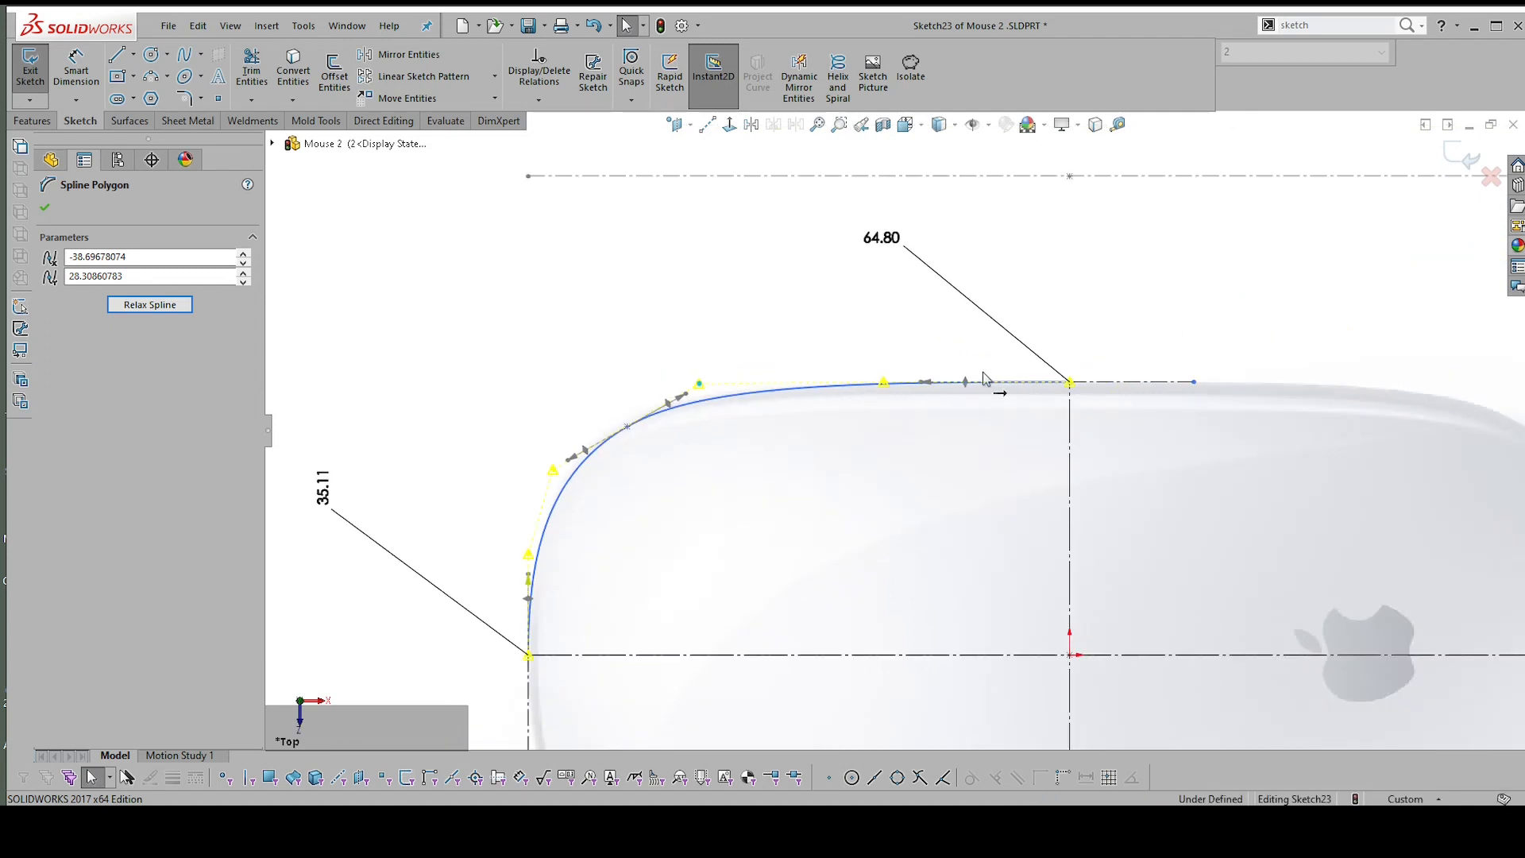
pyautogui.press('Escape')
pyautogui.scroll(-1, 787, 375)
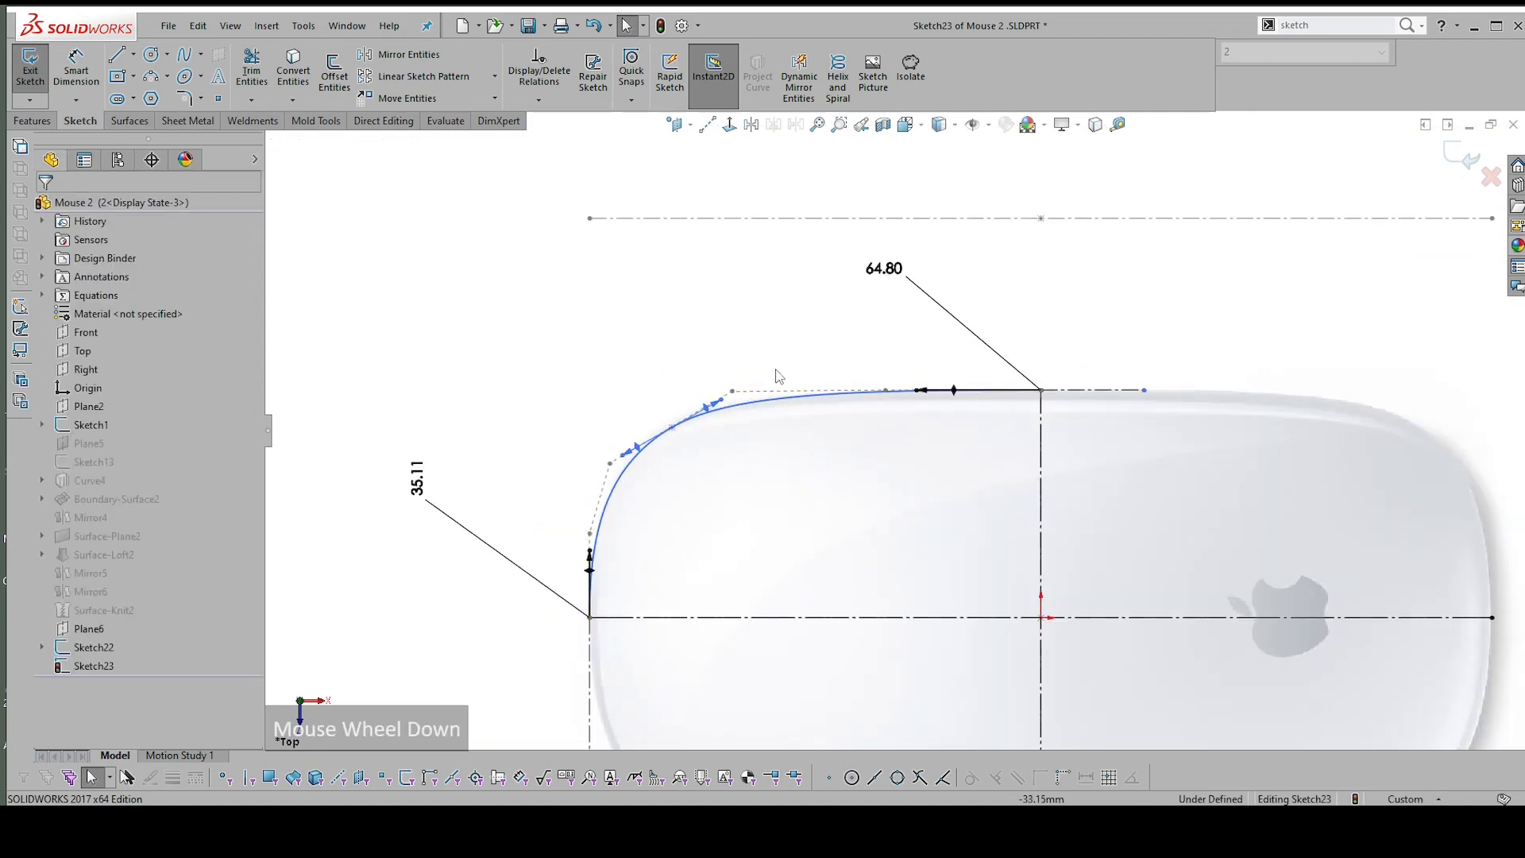
pyautogui.scroll(1, 800, 371)
pyautogui.scroll(-1, 801, 371)
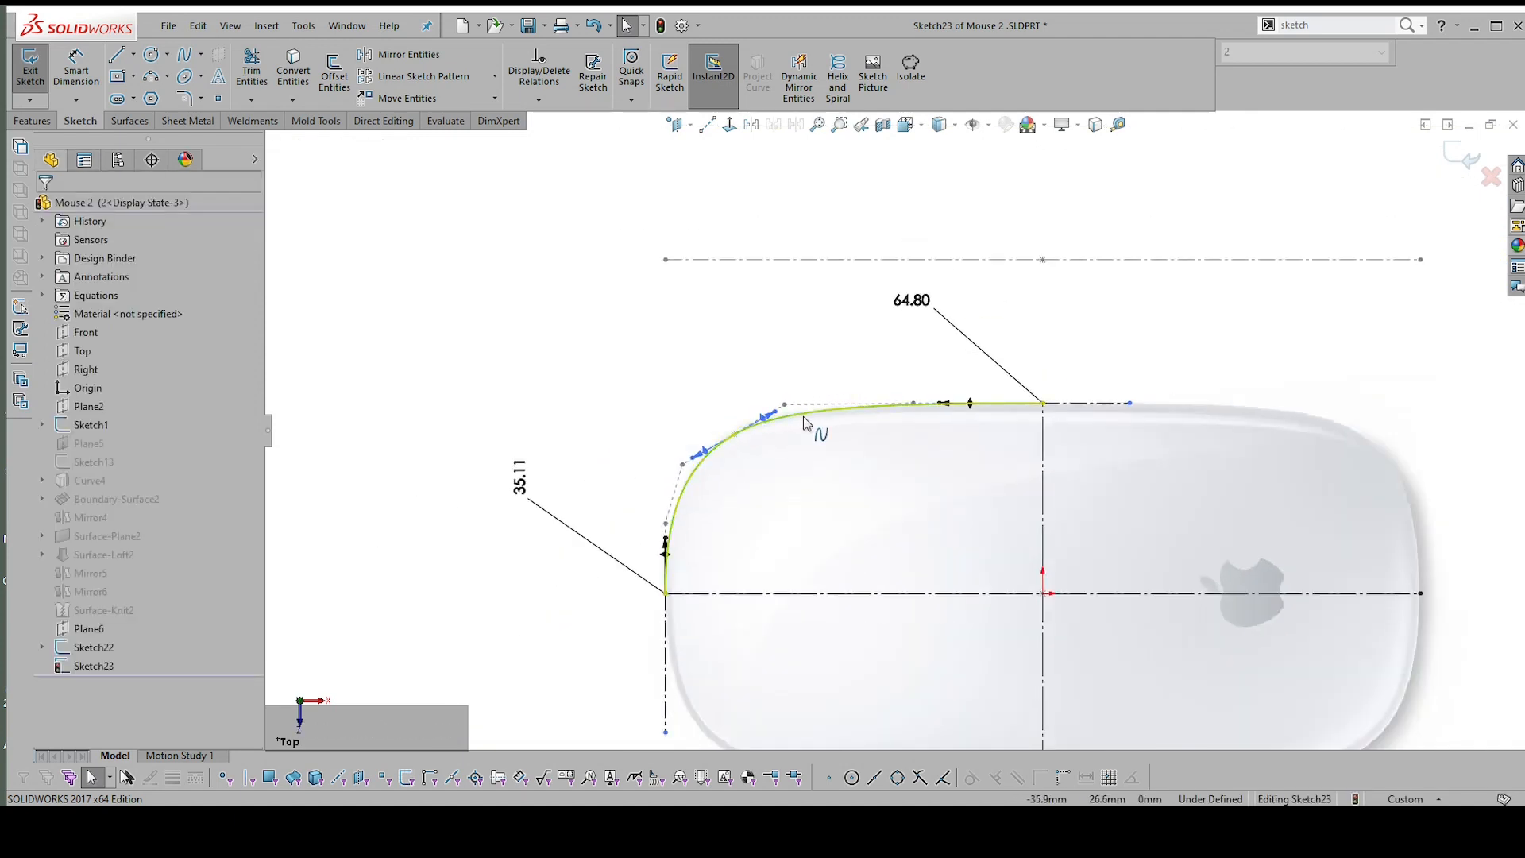
# Mirror the spline about the vertical centerline through the origin, keeping the original
pyautogui.click(806, 422)
pyautogui.scroll(-2, 999, 389)
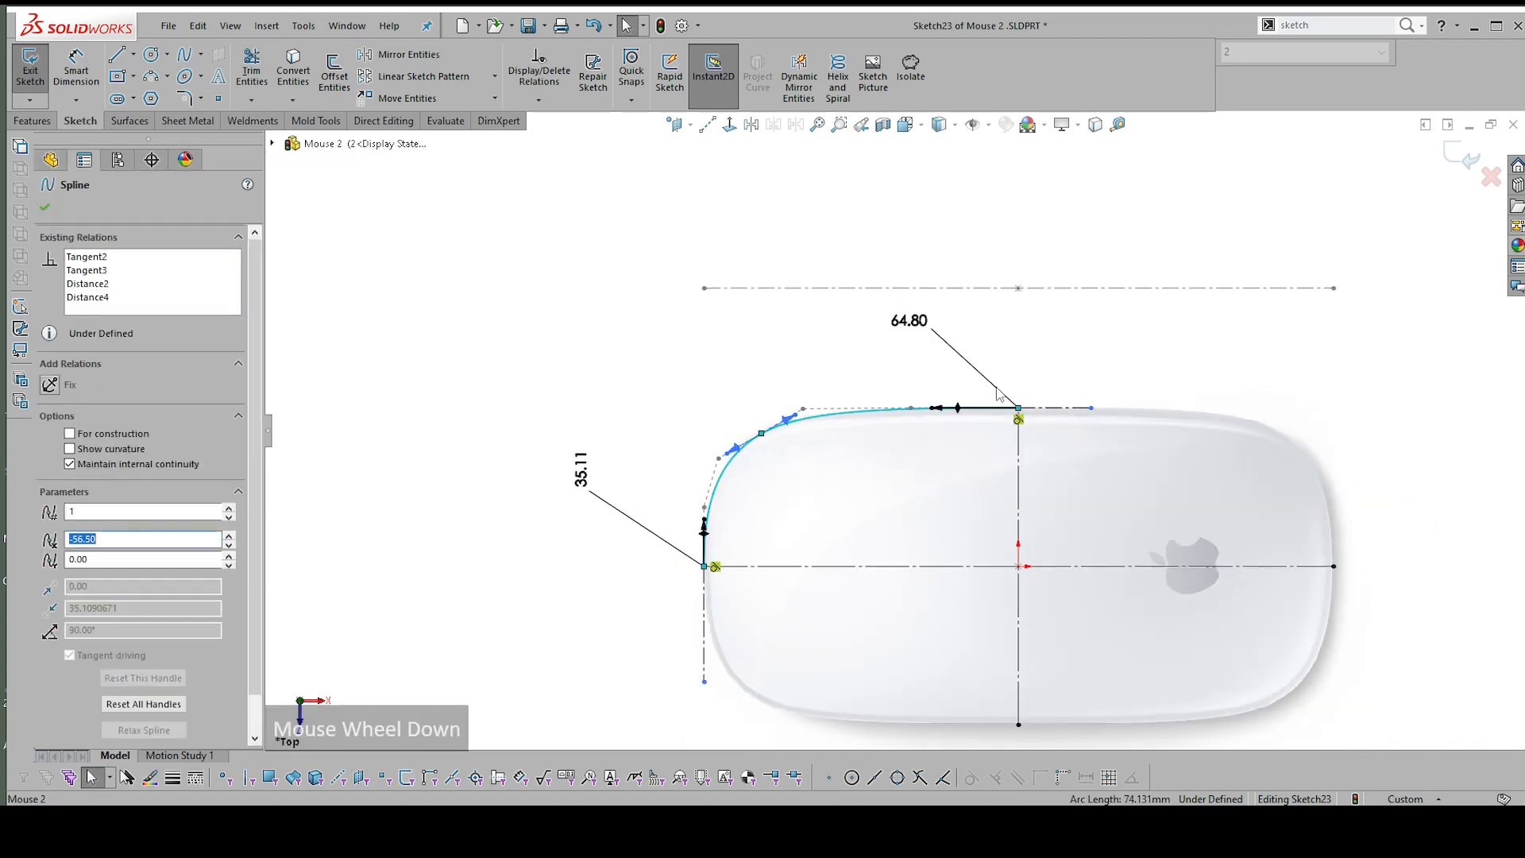
pyautogui.scroll(1, 1092, 415)
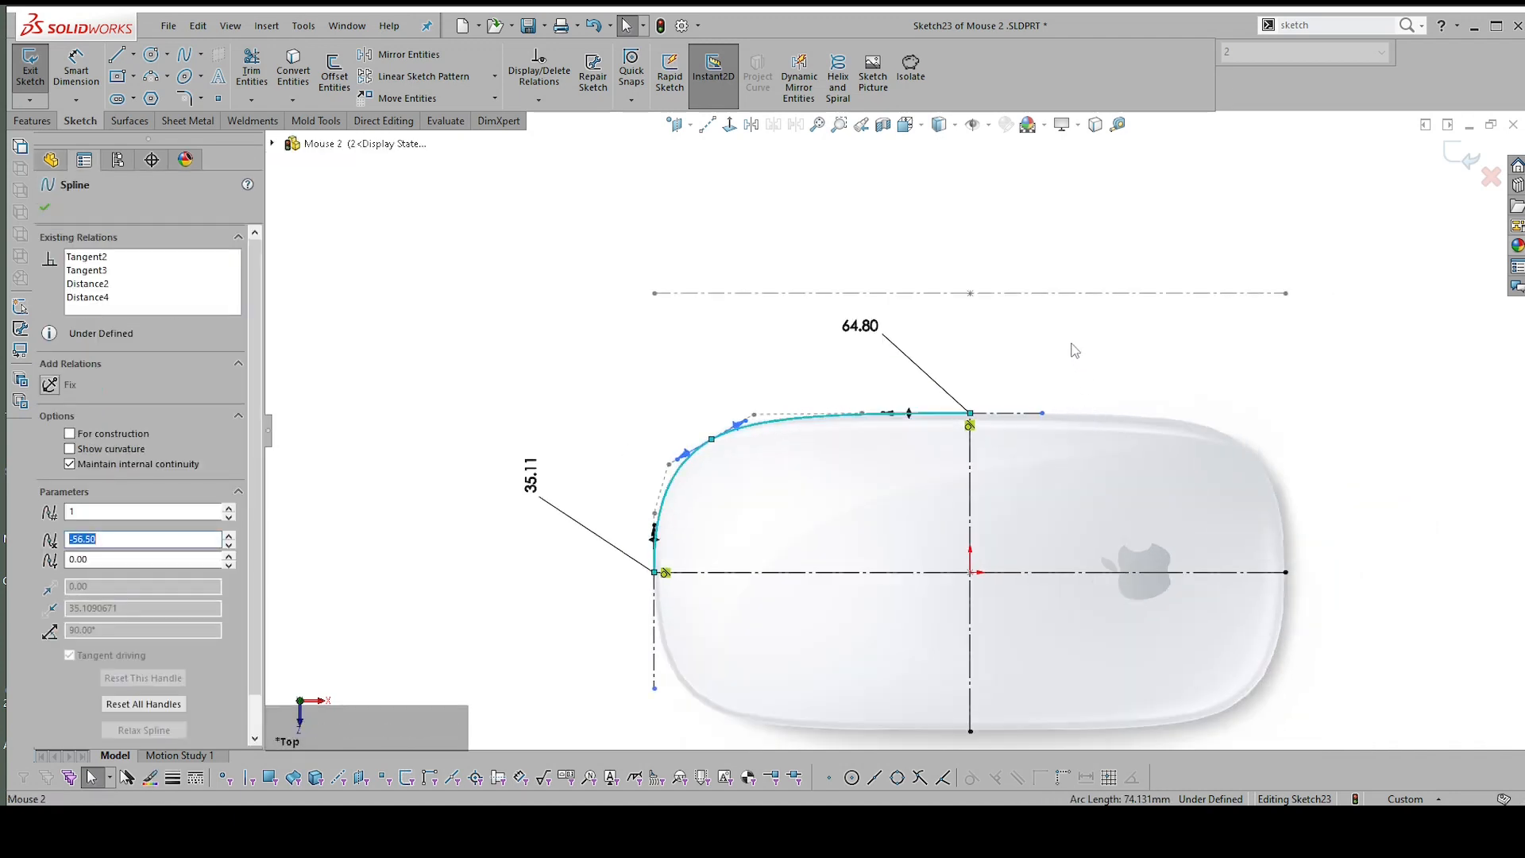
pyautogui.click(754, 129)
pyautogui.click(127, 407)
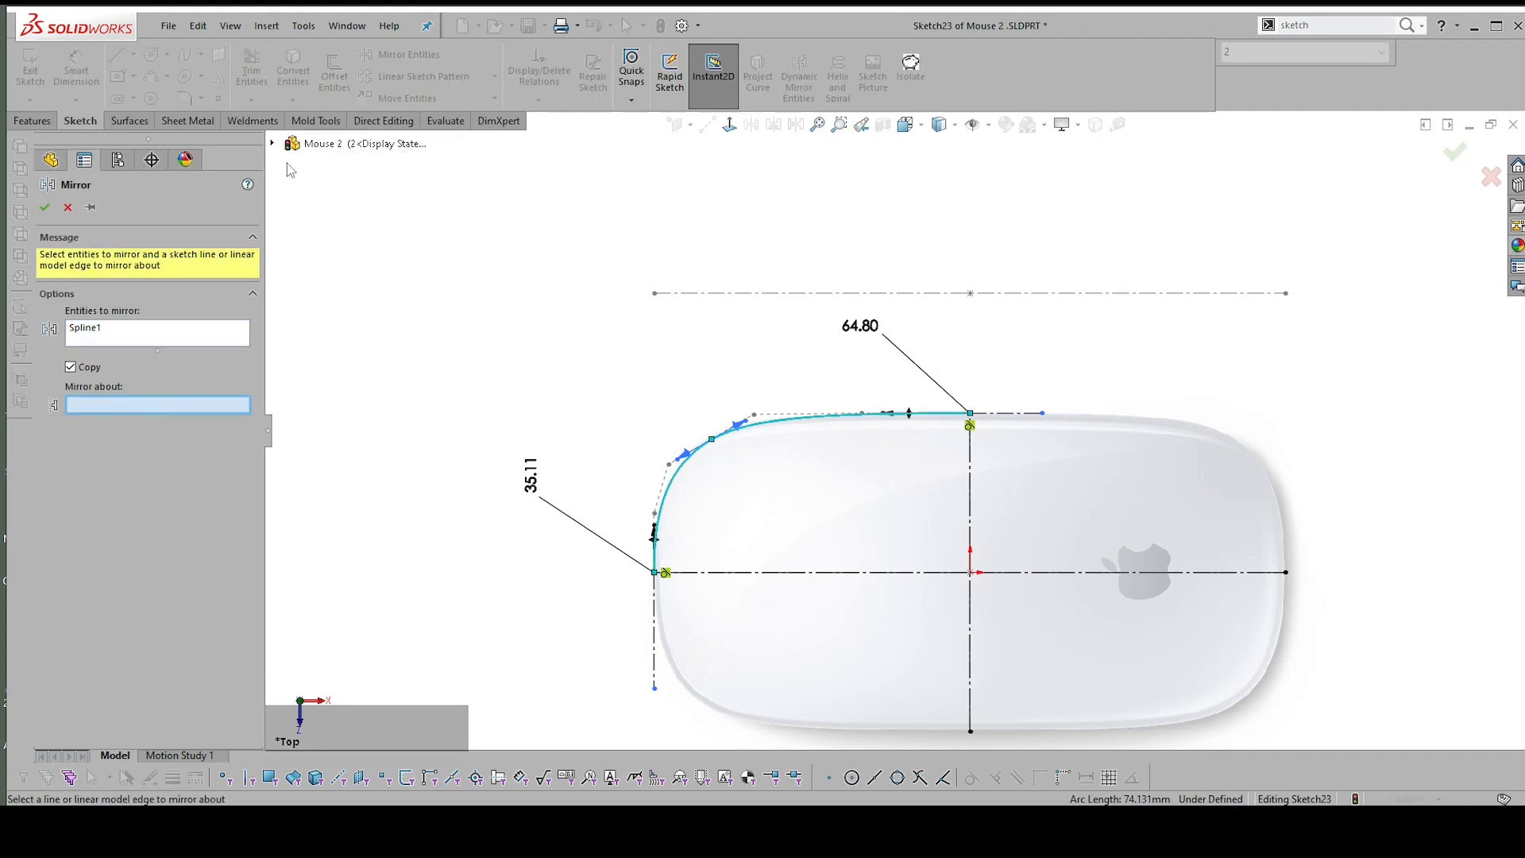
pyautogui.click(270, 145)
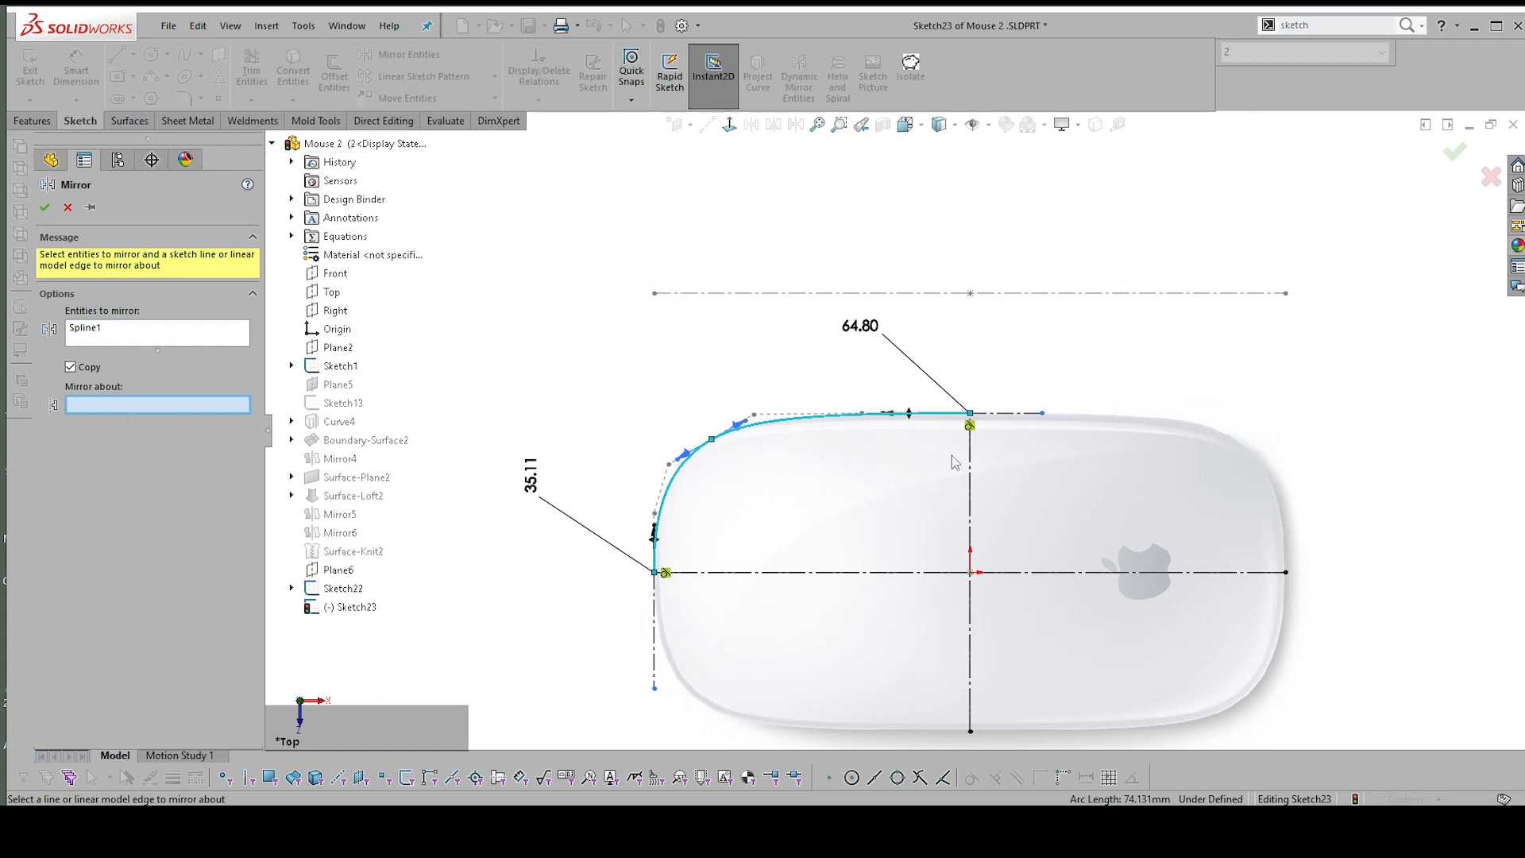
pyautogui.click(972, 458)
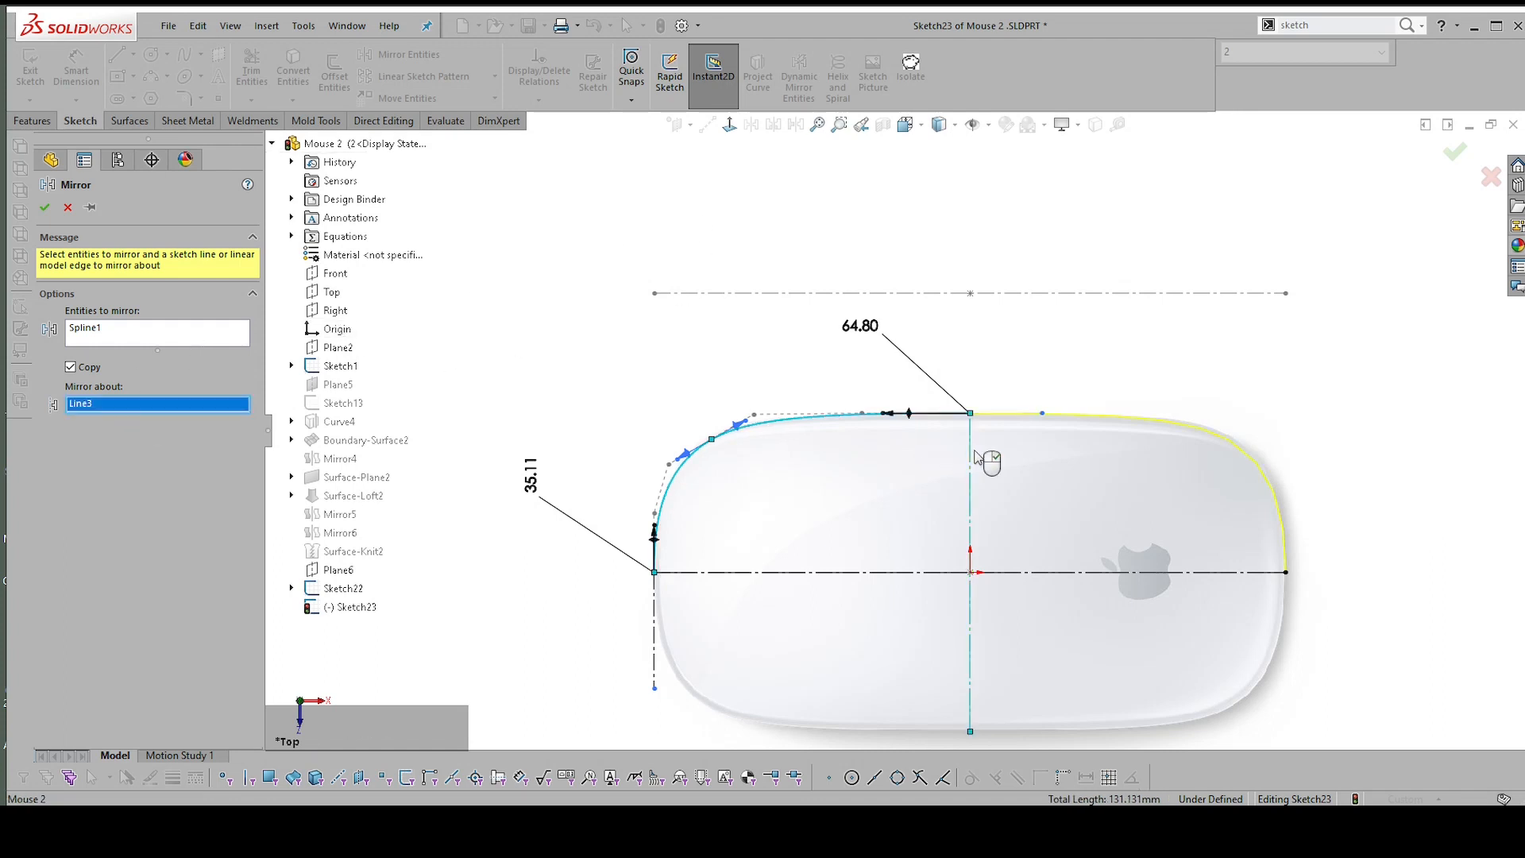
pyautogui.rightClick(977, 459)
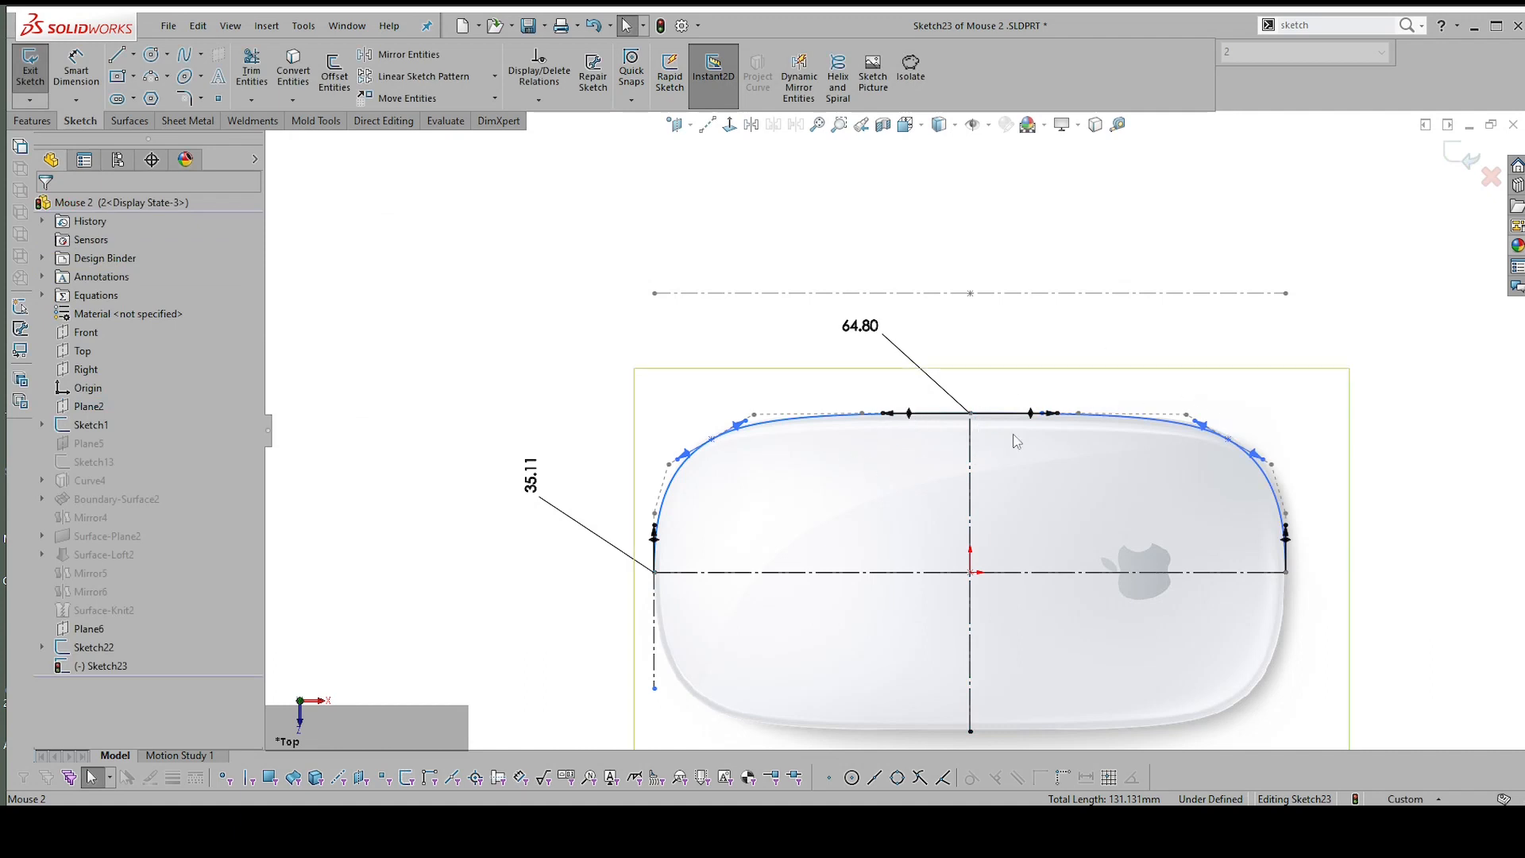
pyautogui.scroll(-1, 1066, 409)
pyautogui.scroll(1, 1195, 486)
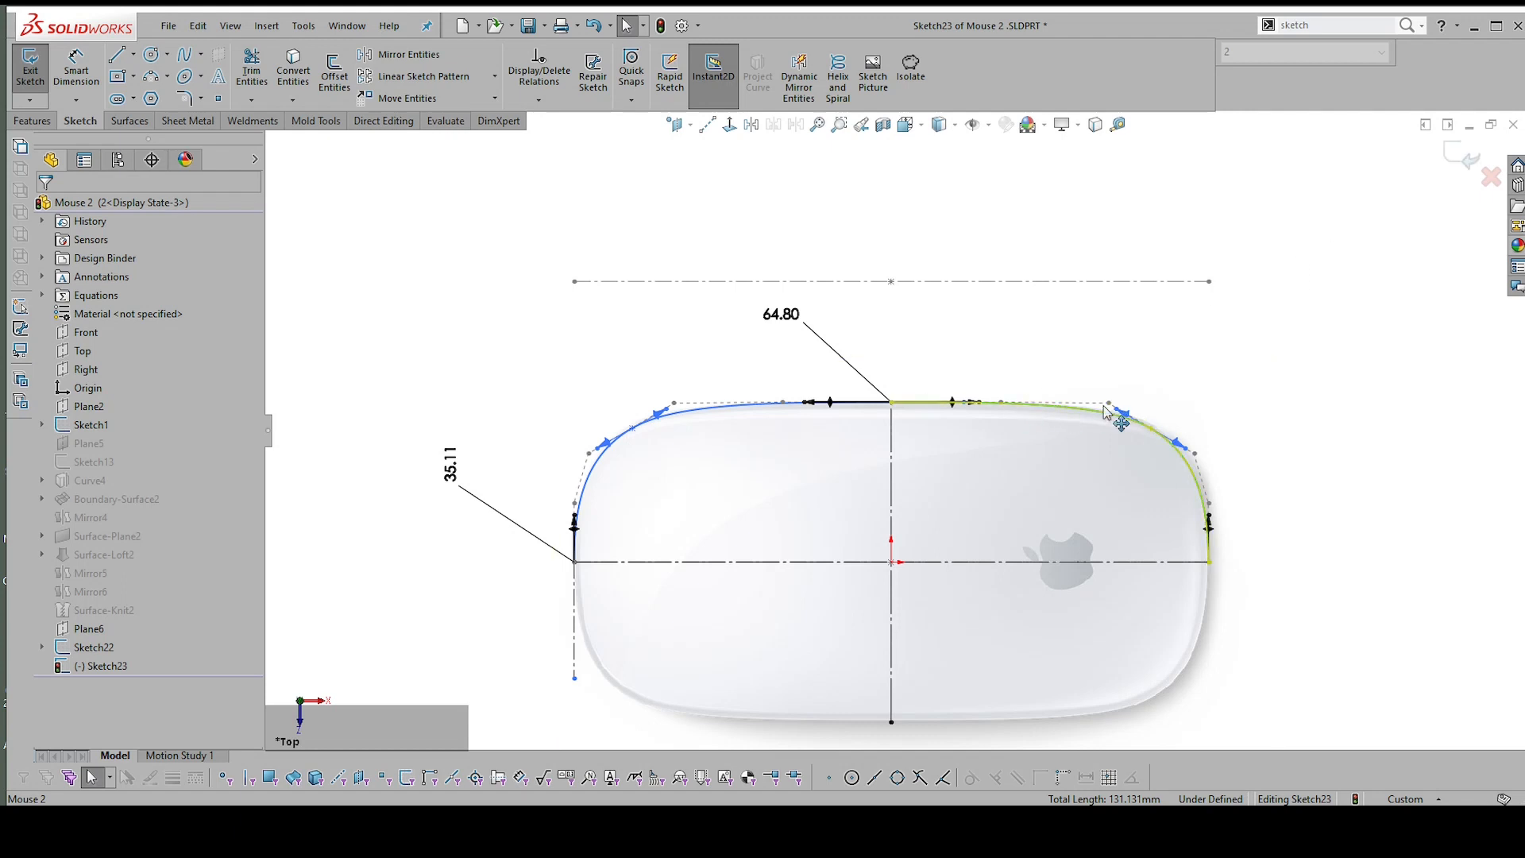
# Finish the top-view outline sketch and open a new sketch on the Front plane
pyautogui.click(1454, 163)
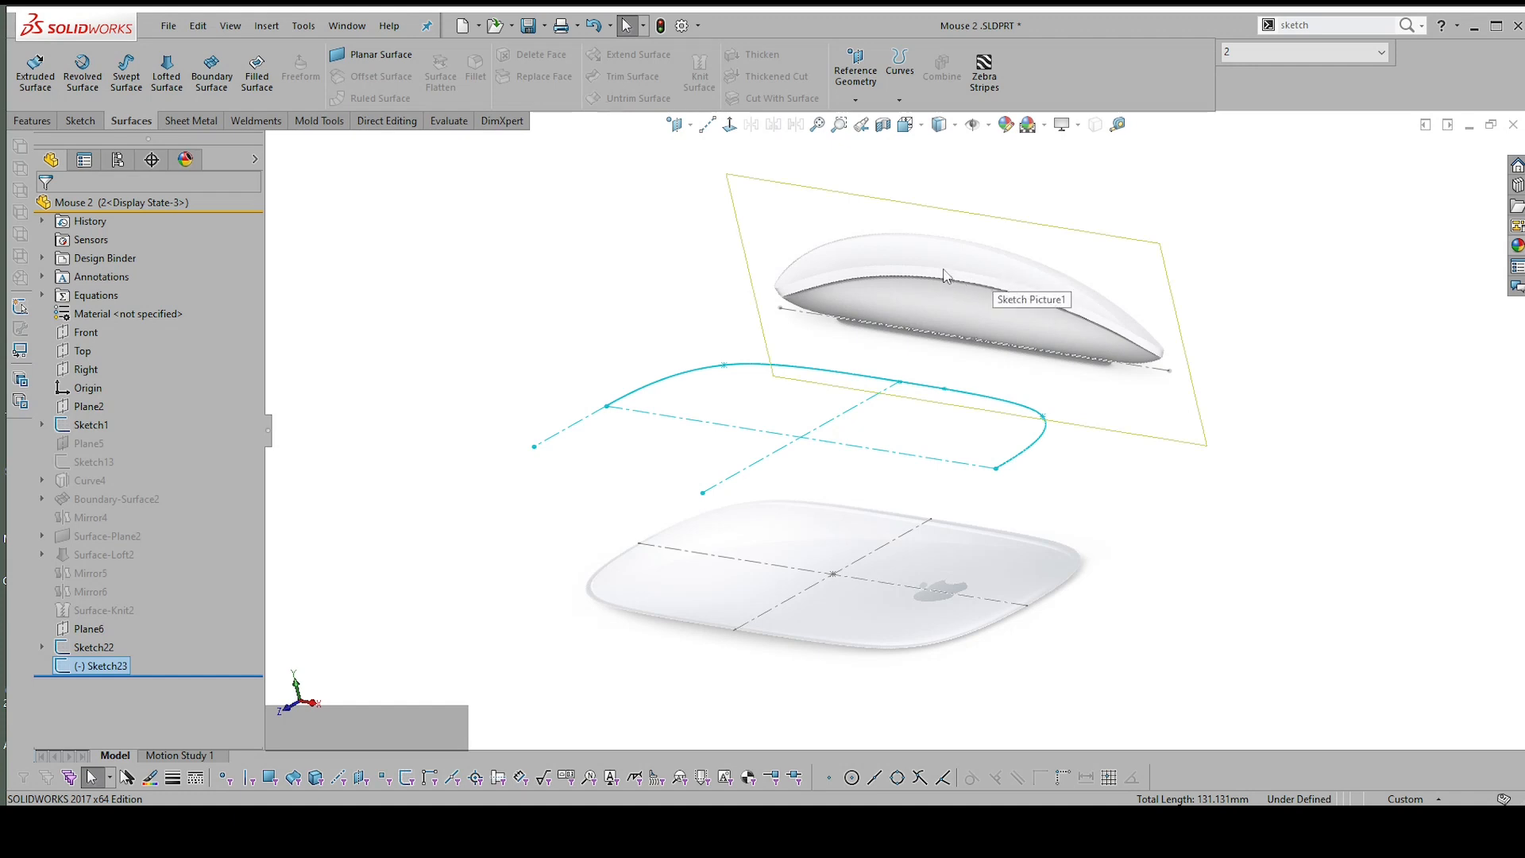
pyautogui.click(83, 332)
pyautogui.click(111, 296)
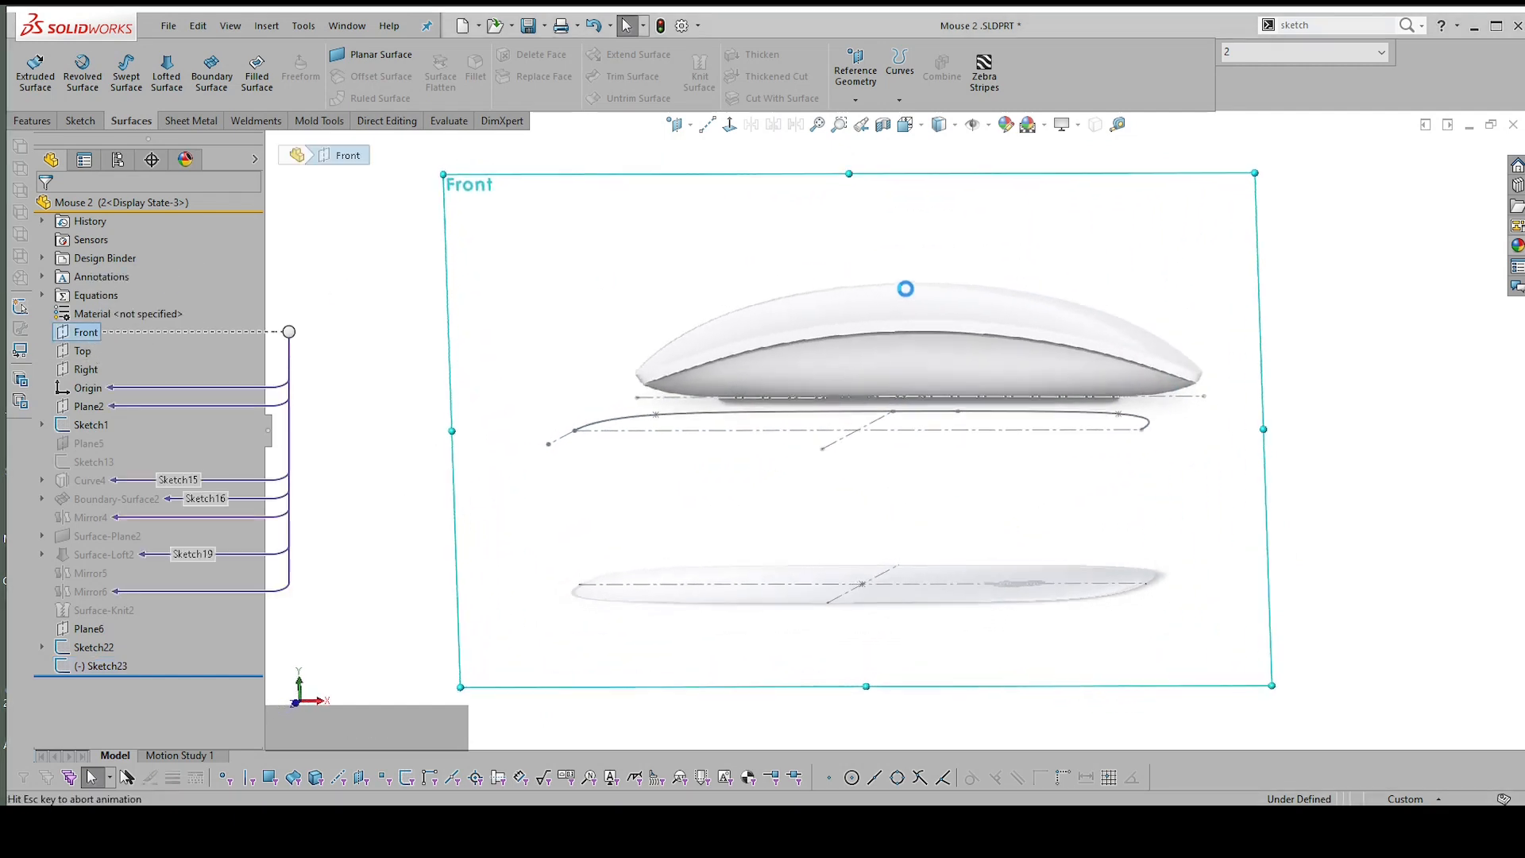
pyautogui.scroll(2, 597, 414)
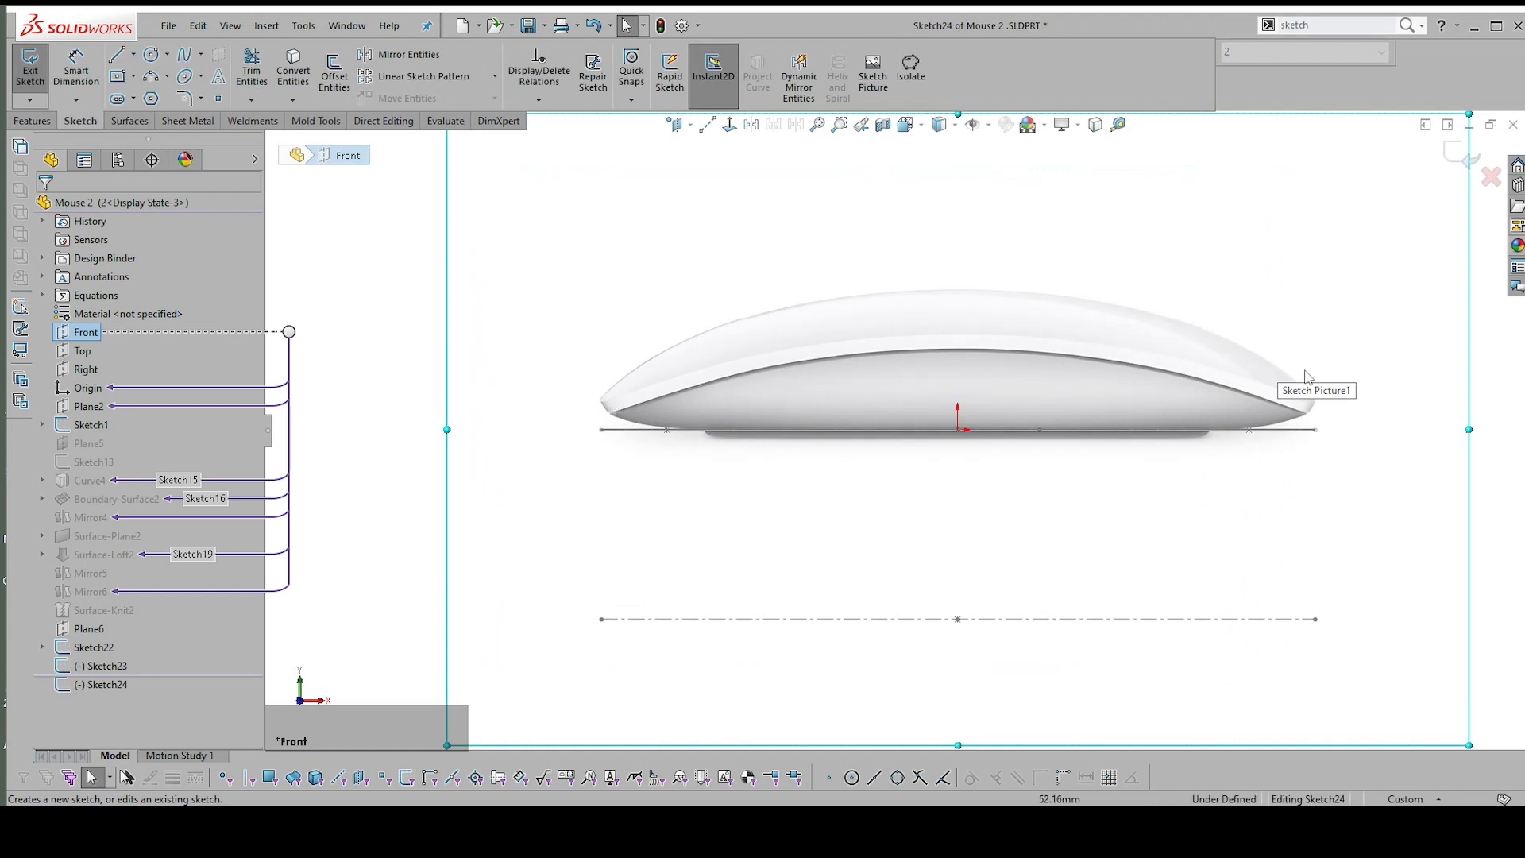
# Draw a vertical centerline from the origin up past the top of the mouse's side view
pyautogui.moveTo(1188, 259); pyautogui.dragTo(1269, 248, button='right')
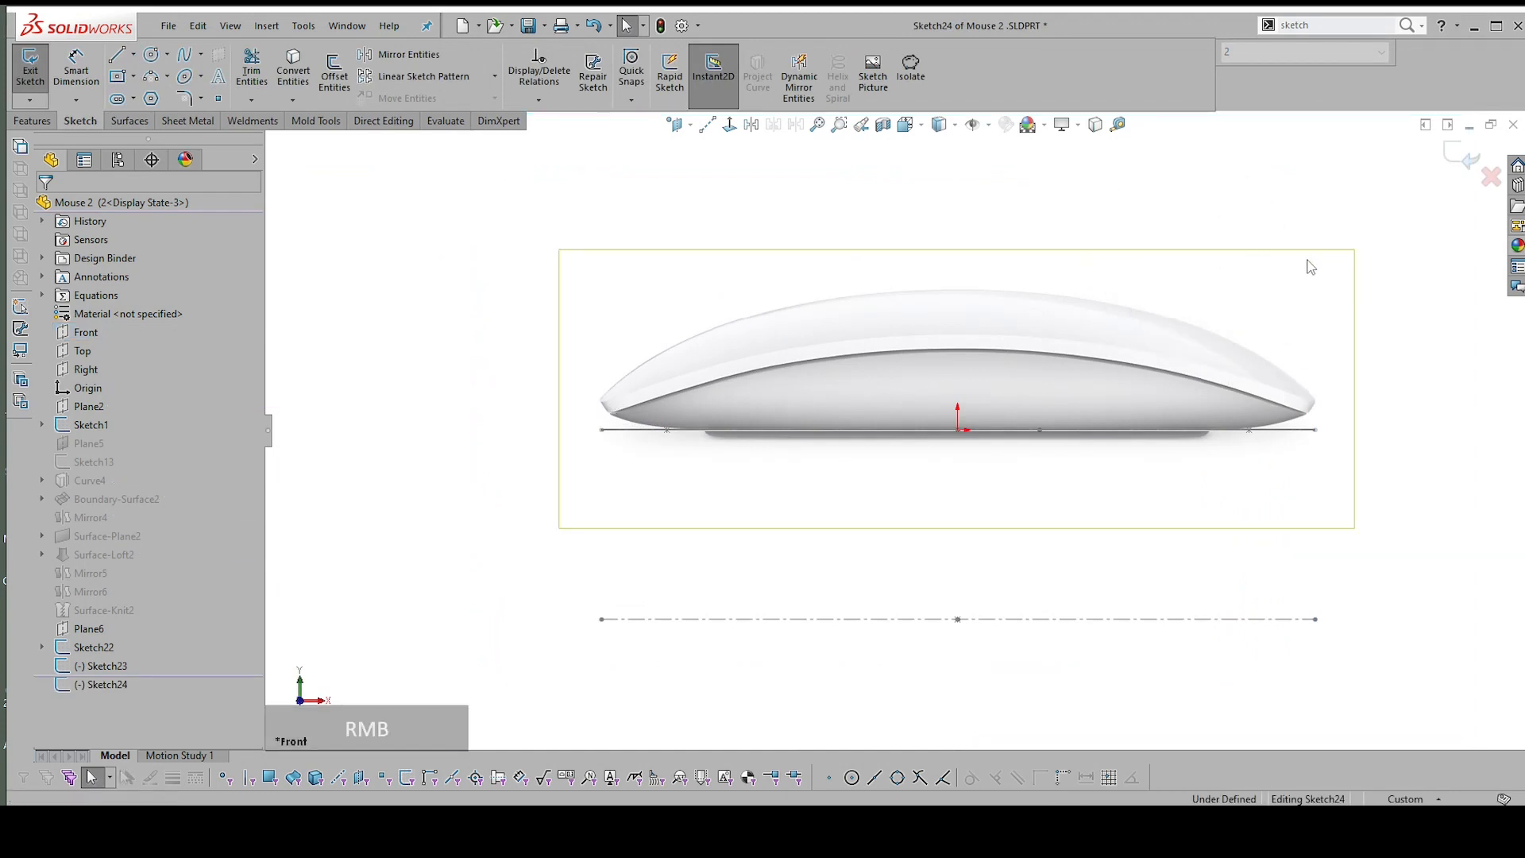
pyautogui.press('s')
pyautogui.click(1386, 230)
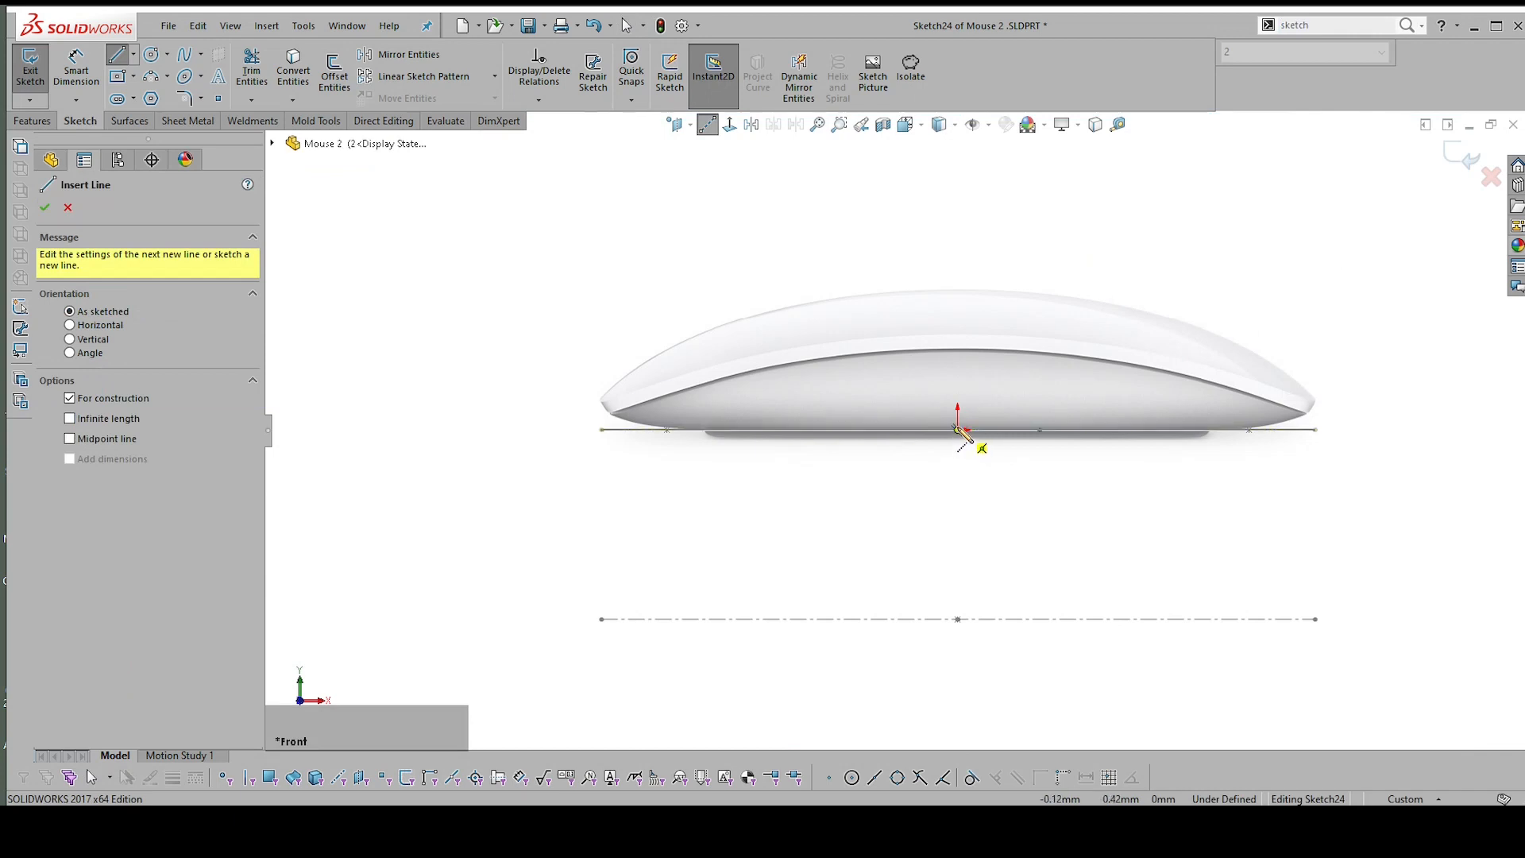
pyautogui.click(959, 428)
pyautogui.keyDown('shift'); pyautogui.click(963, 242); pyautogui.keyUp('shift')
pyautogui.press('Escape')
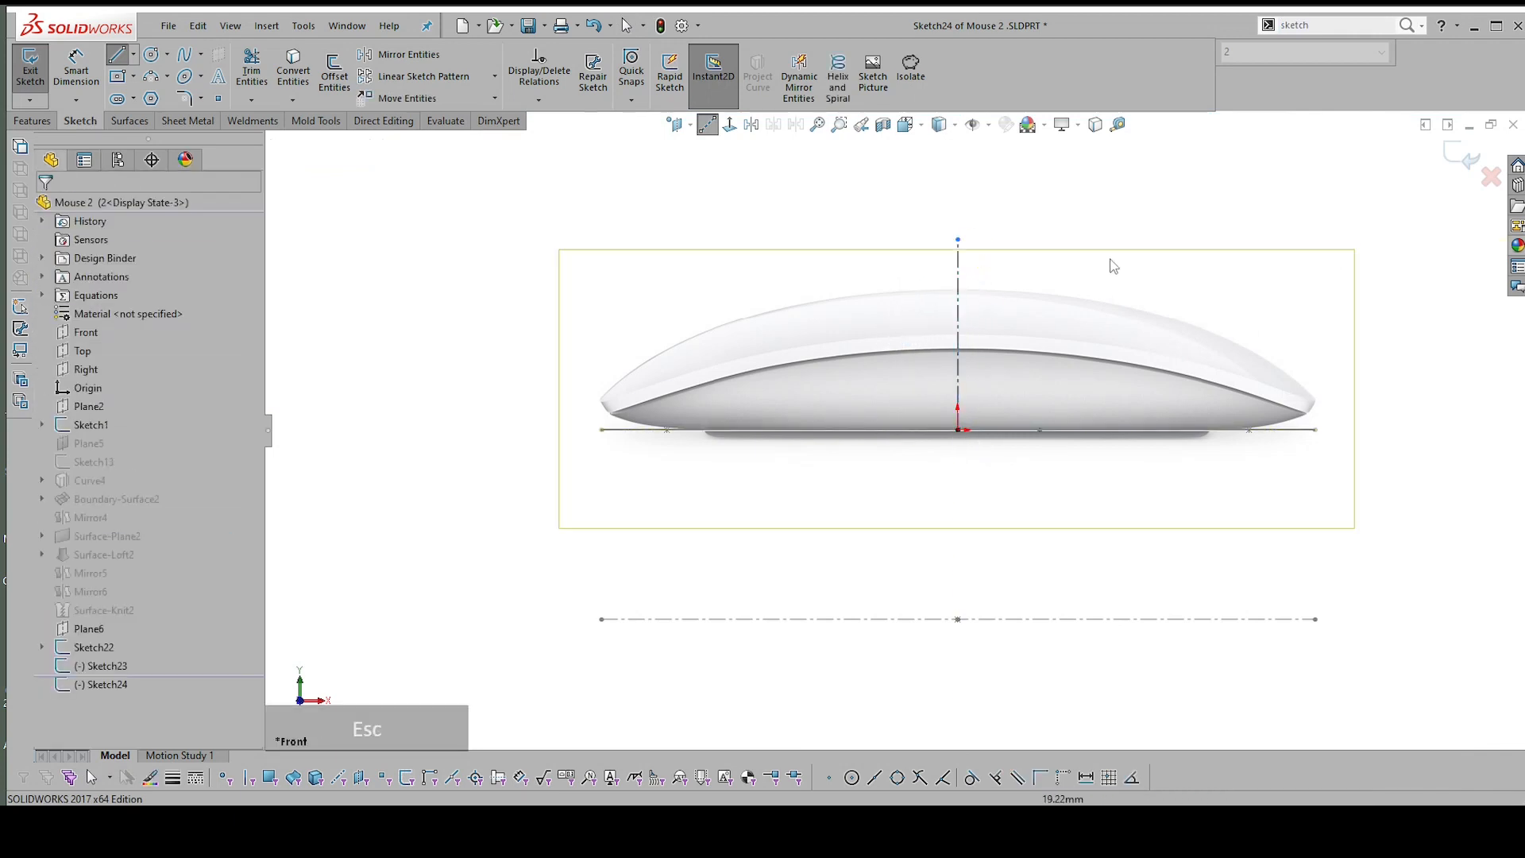
# Draw a three-point arc of about 151 mm radius between the mouse's two side tips, just above the dark lower seam
pyautogui.rightClick(1271, 228)
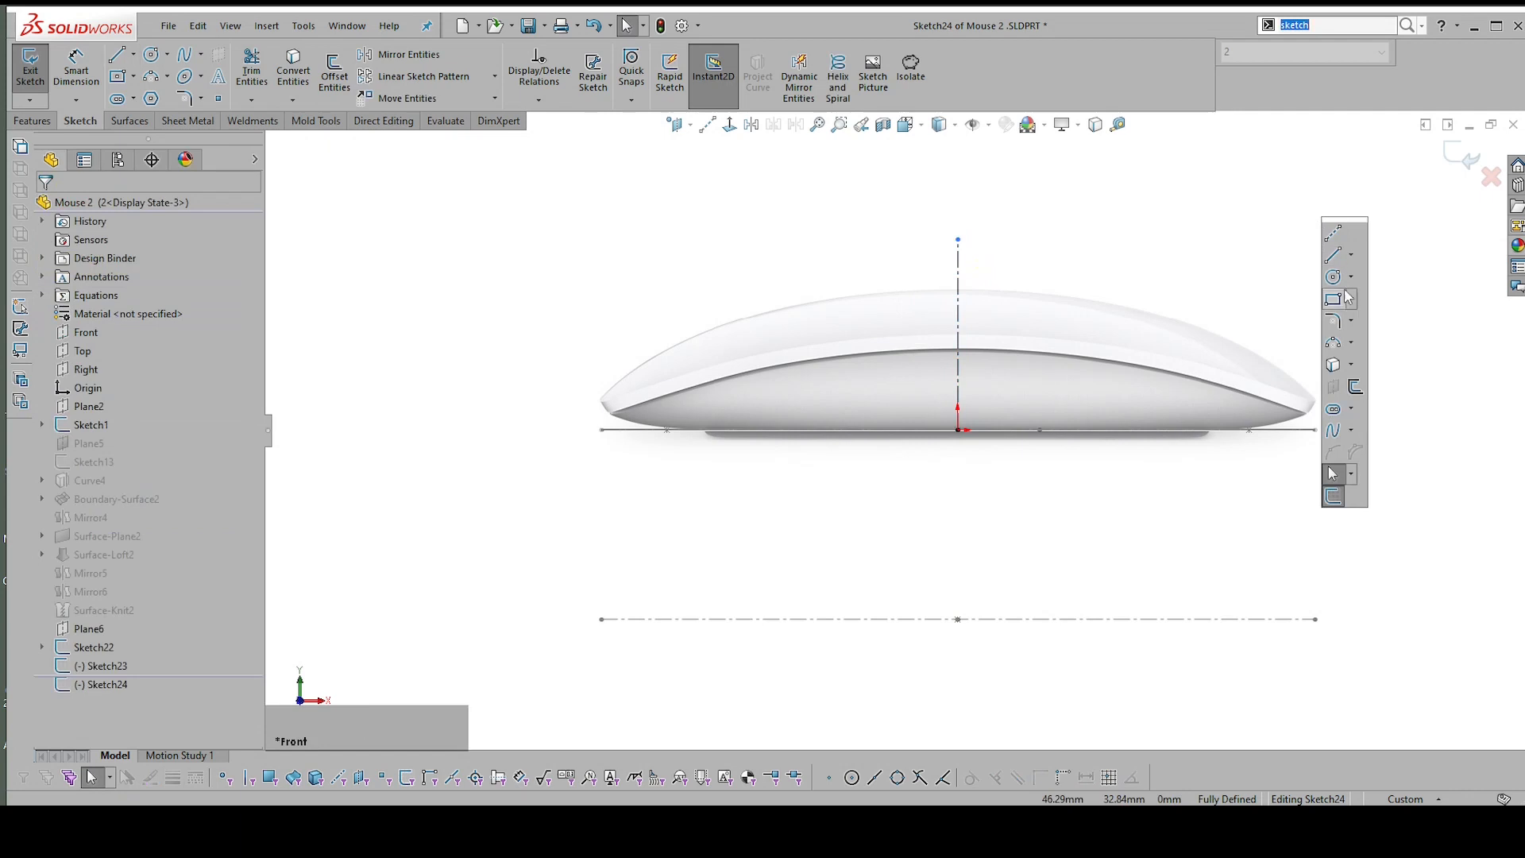
pyautogui.click(1334, 346)
pyautogui.scroll(5, 627, 405)
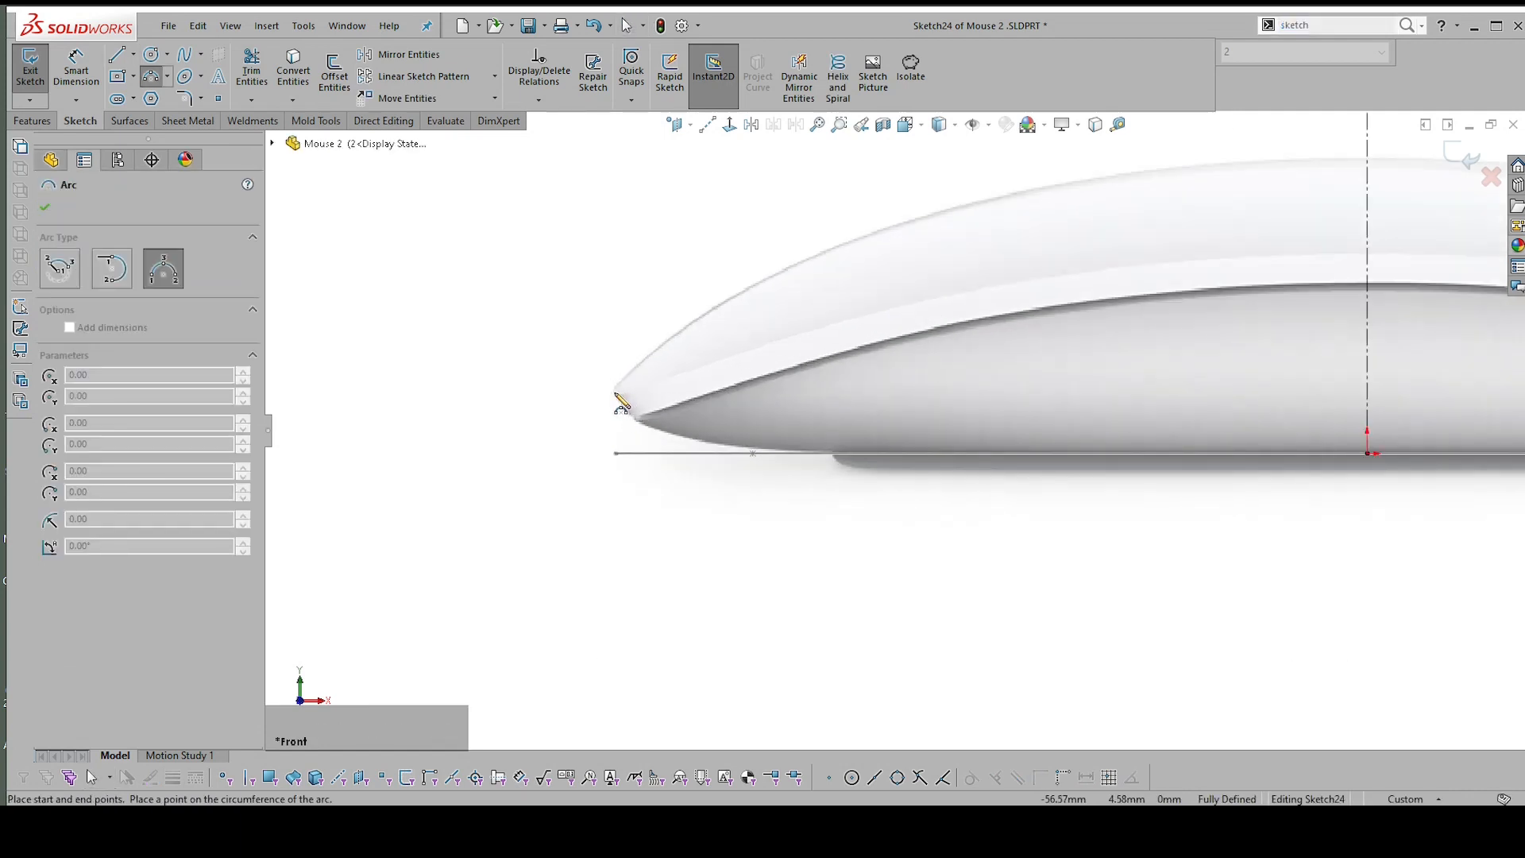
pyautogui.click(622, 404)
pyautogui.scroll(-5, 687, 402)
pyautogui.scroll(3, 1367, 429)
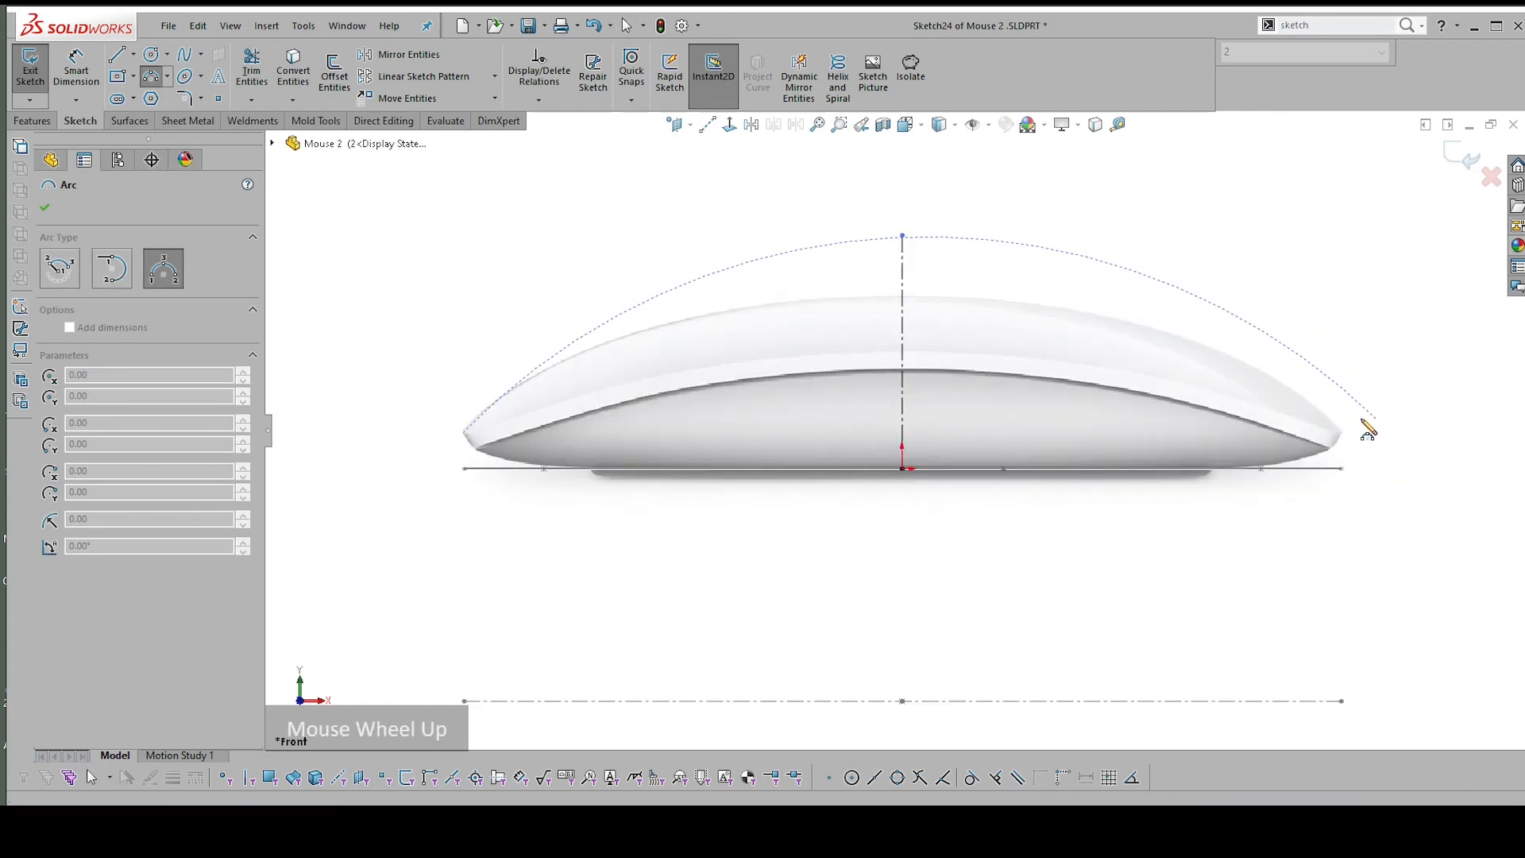
pyautogui.press('shift')
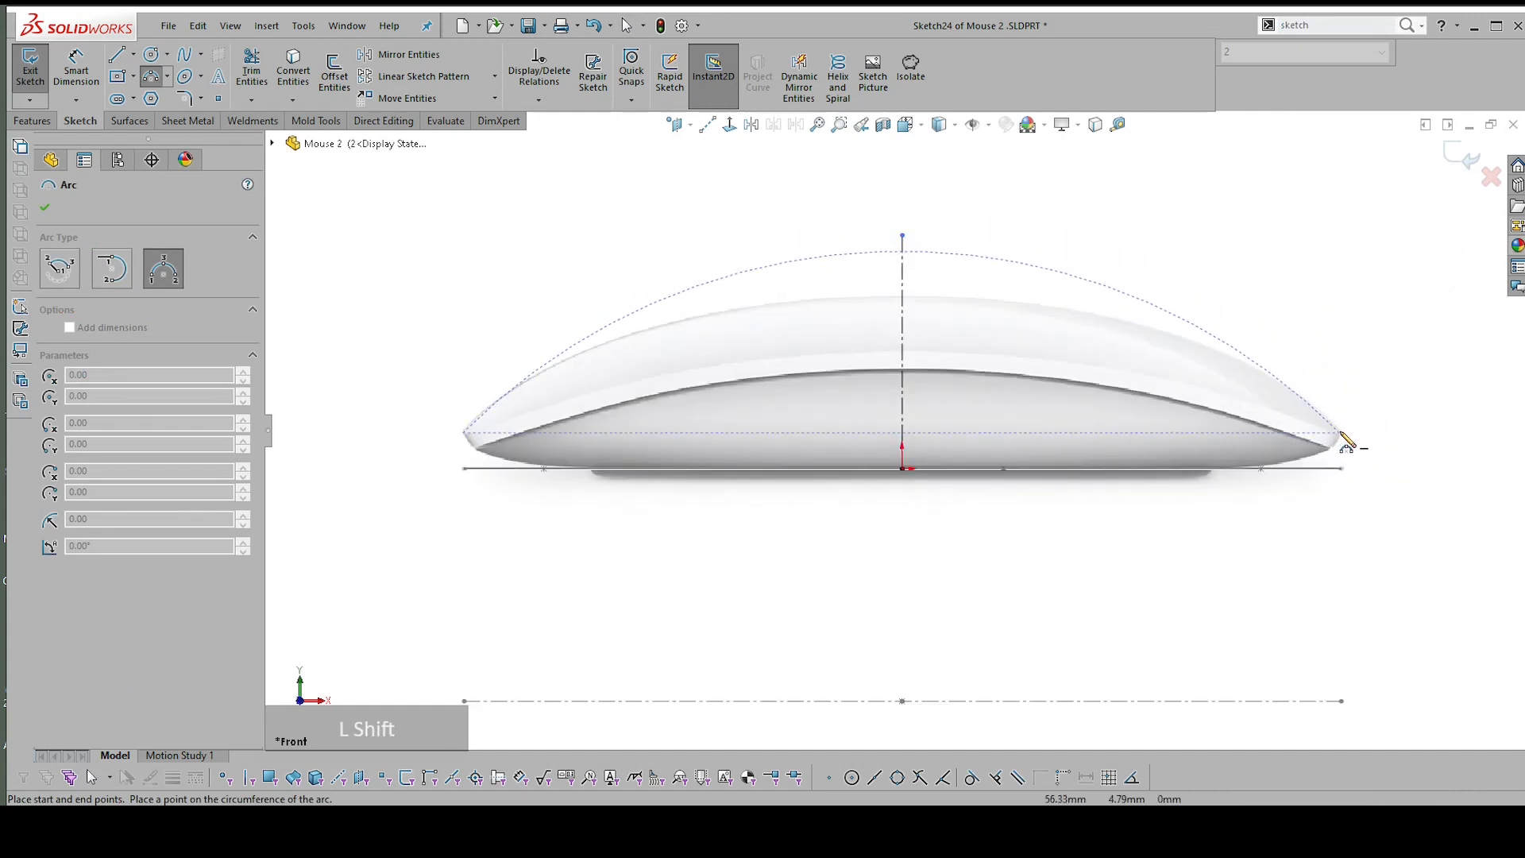
pyautogui.keyDown('shift'); pyautogui.click(1342, 435); pyautogui.keyUp('shift')
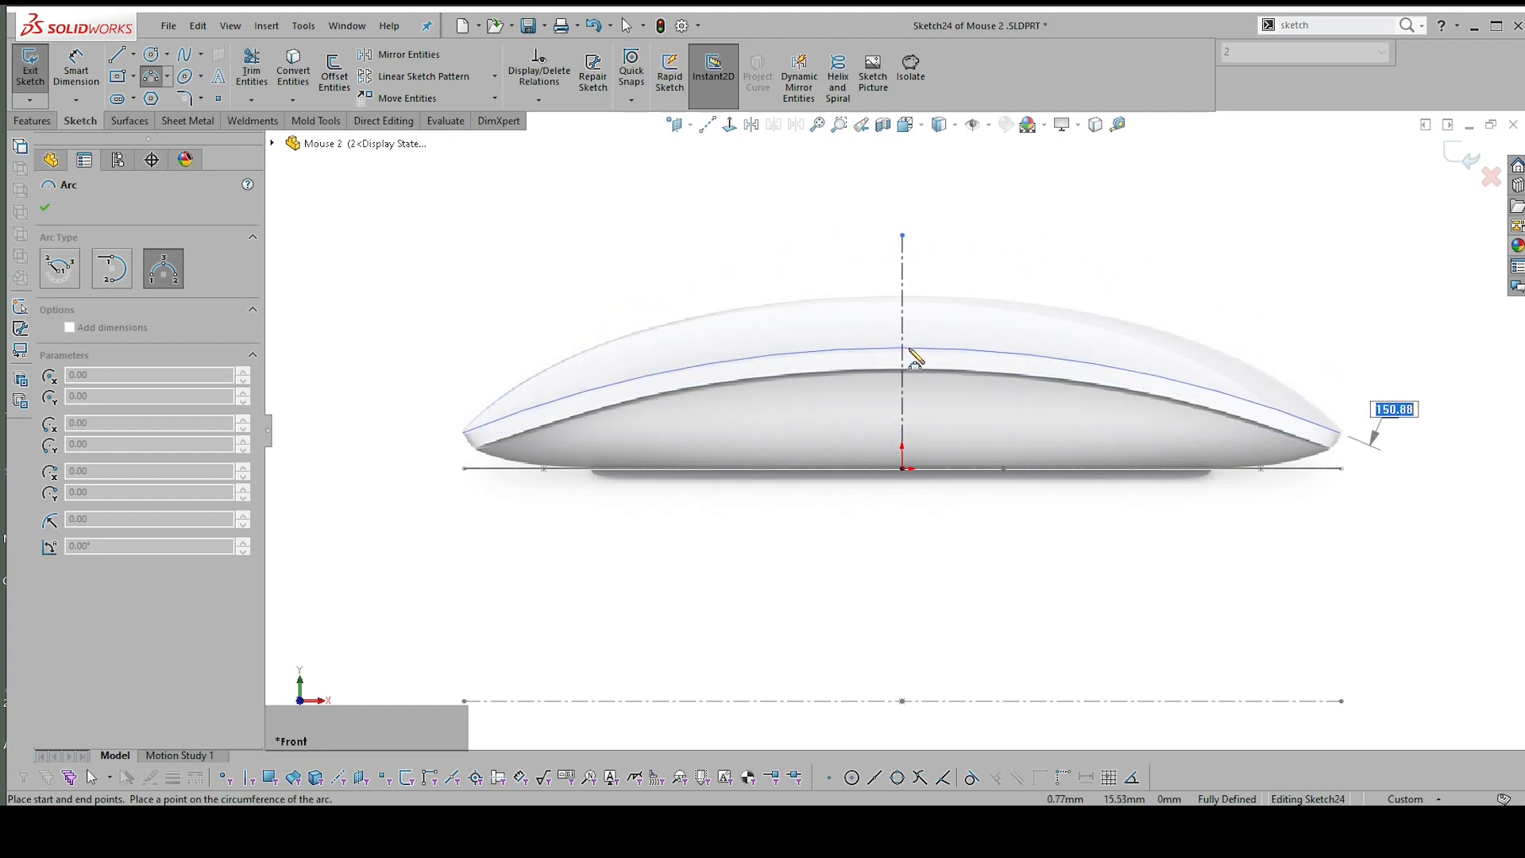
pyautogui.click(913, 356)
pyautogui.press('Escape')
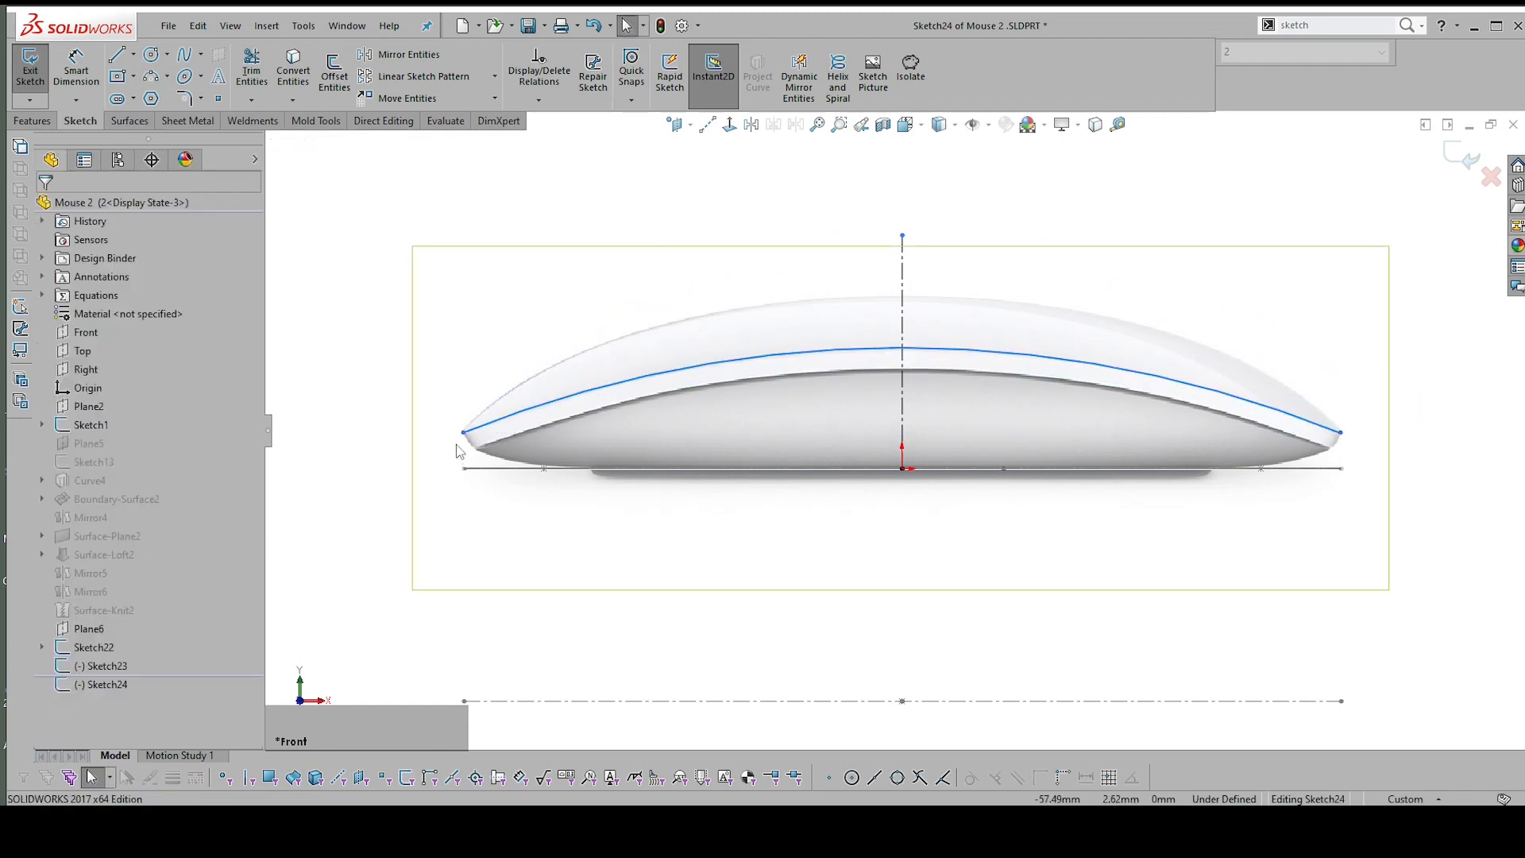
# Make the arc's two endpoints symmetric about the vertical centerline
pyautogui.click(464, 434)
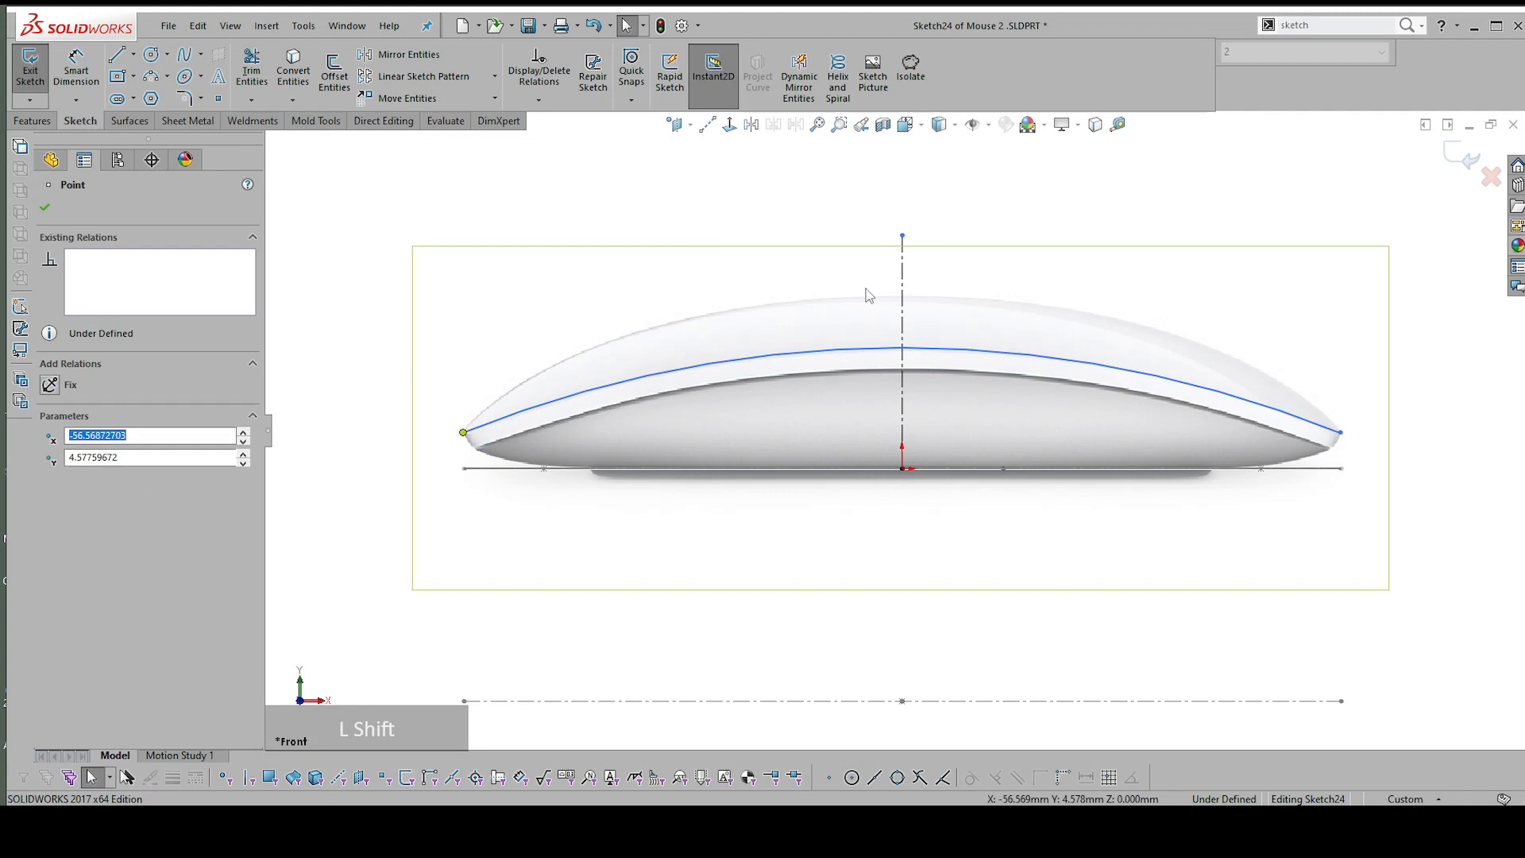
pyautogui.keyDown('shift'); pyautogui.click(902, 267); pyautogui.keyUp('shift')
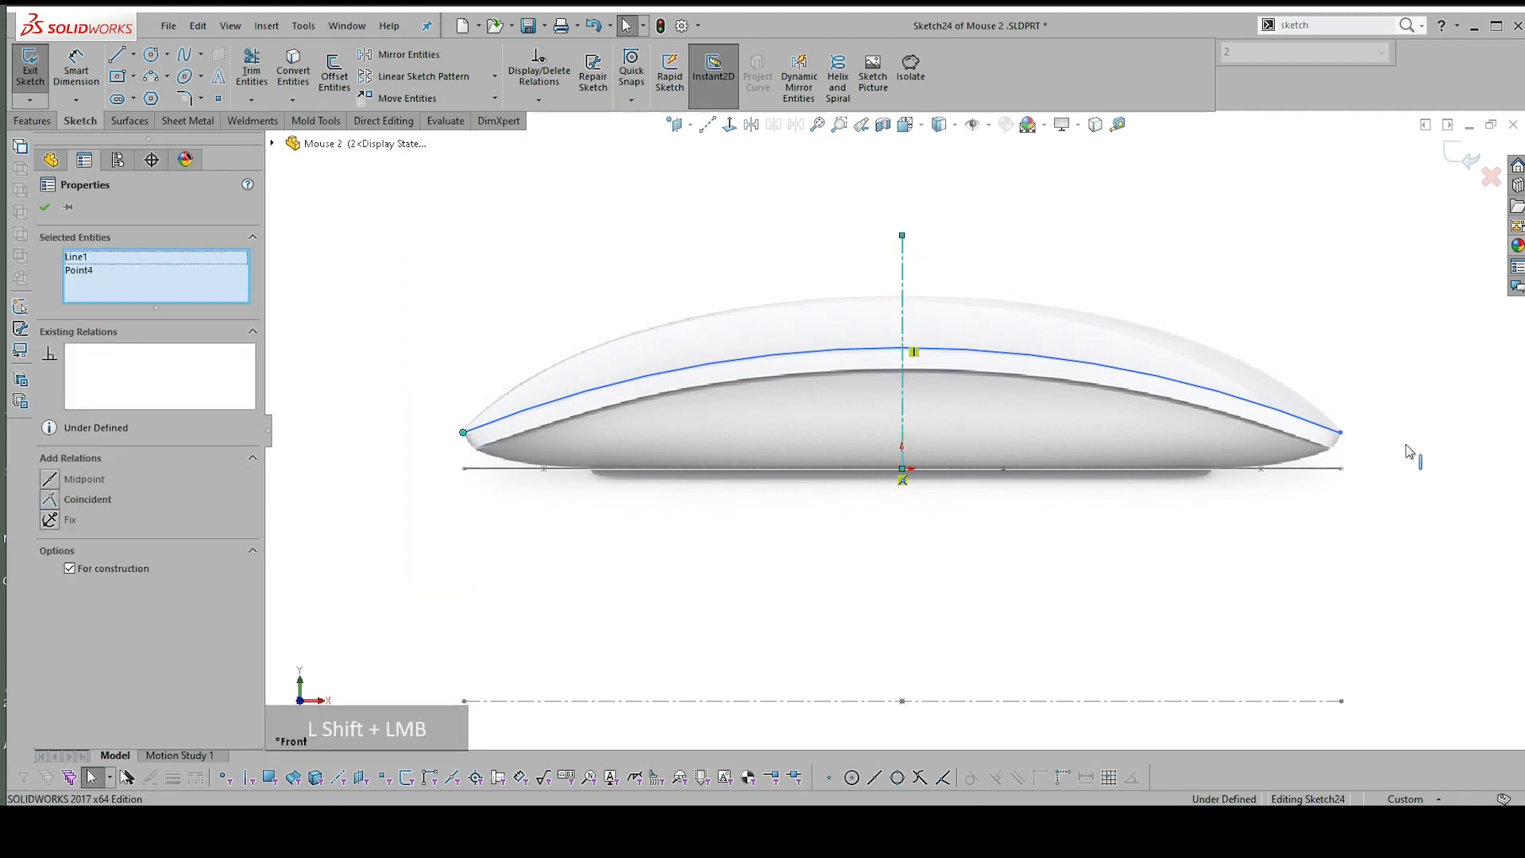
pyautogui.keyDown('shift'); pyautogui.click(1340, 433); pyautogui.keyUp('shift')
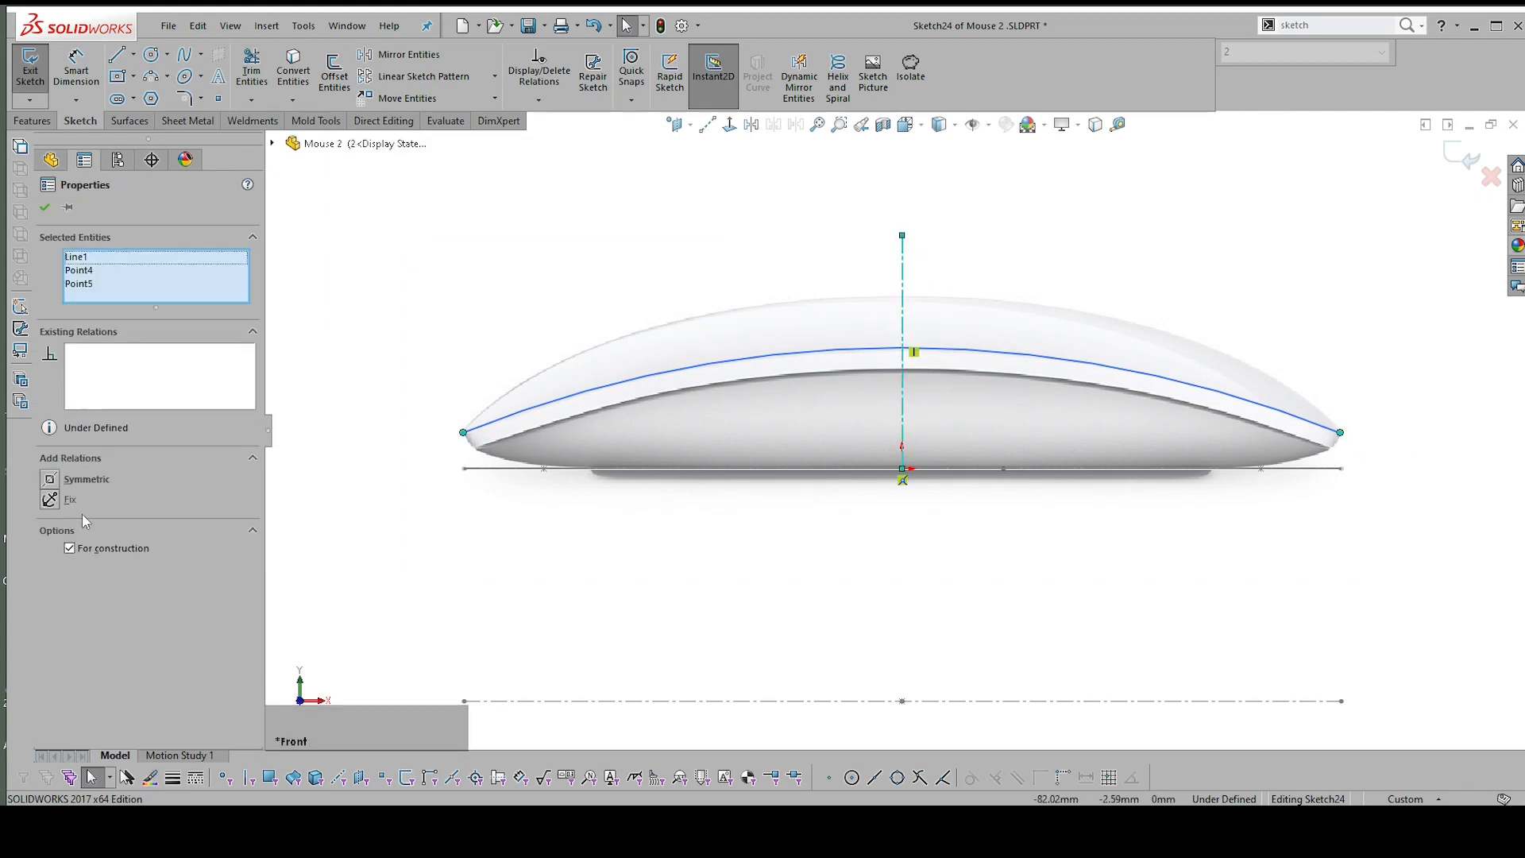
pyautogui.click(49, 478)
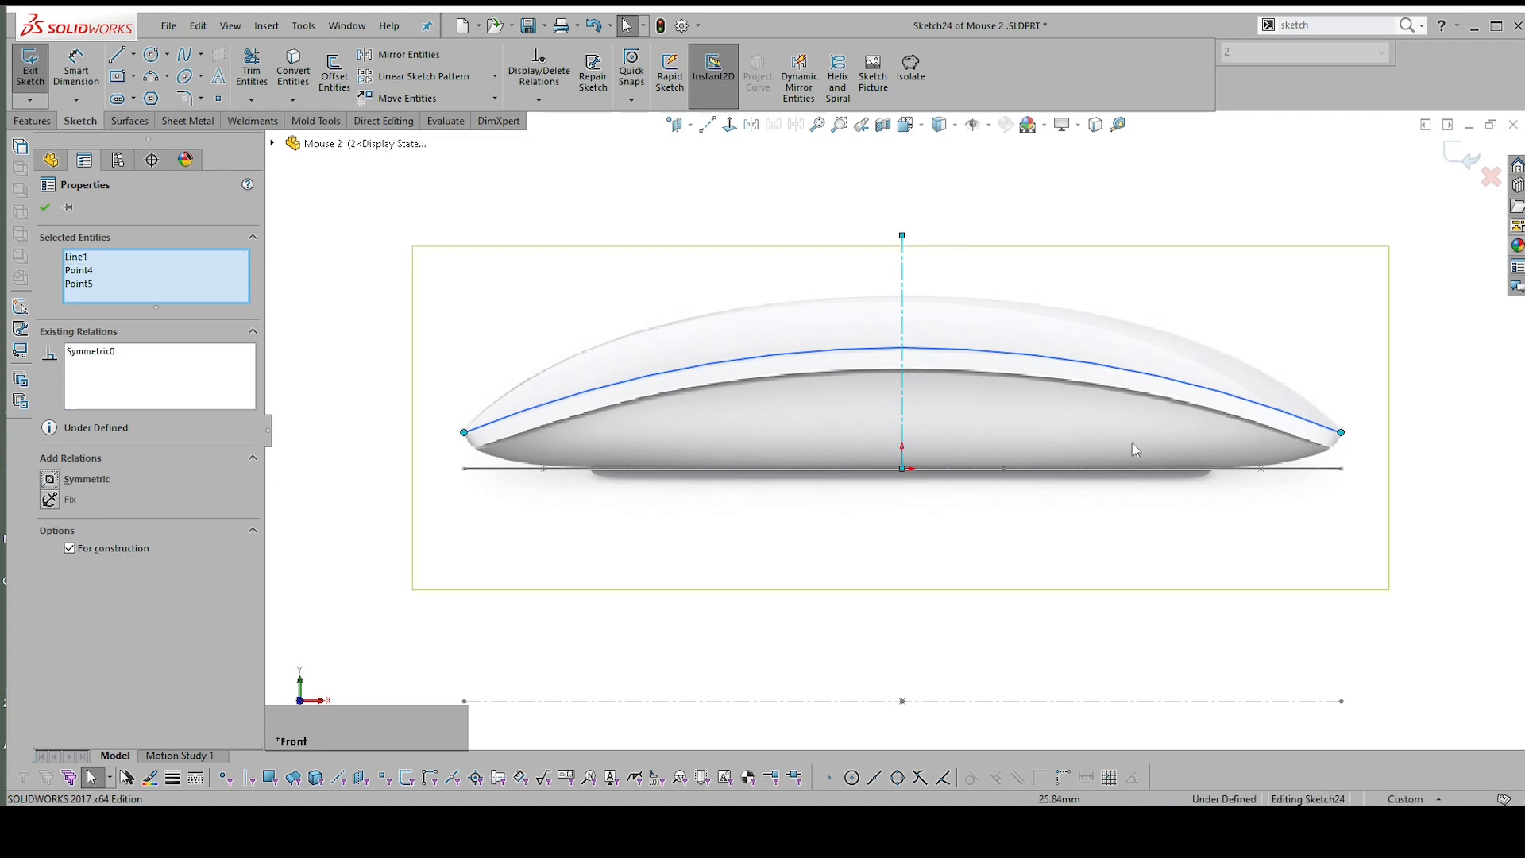
pyautogui.scroll(-2, 1361, 425)
pyautogui.press('Escape')
# Dimension the vertical distance between the arc's left endpoint and the origin as 4.6 mm
pyautogui.moveTo(1344, 436); pyautogui.dragTo(1072, 453, button='right')
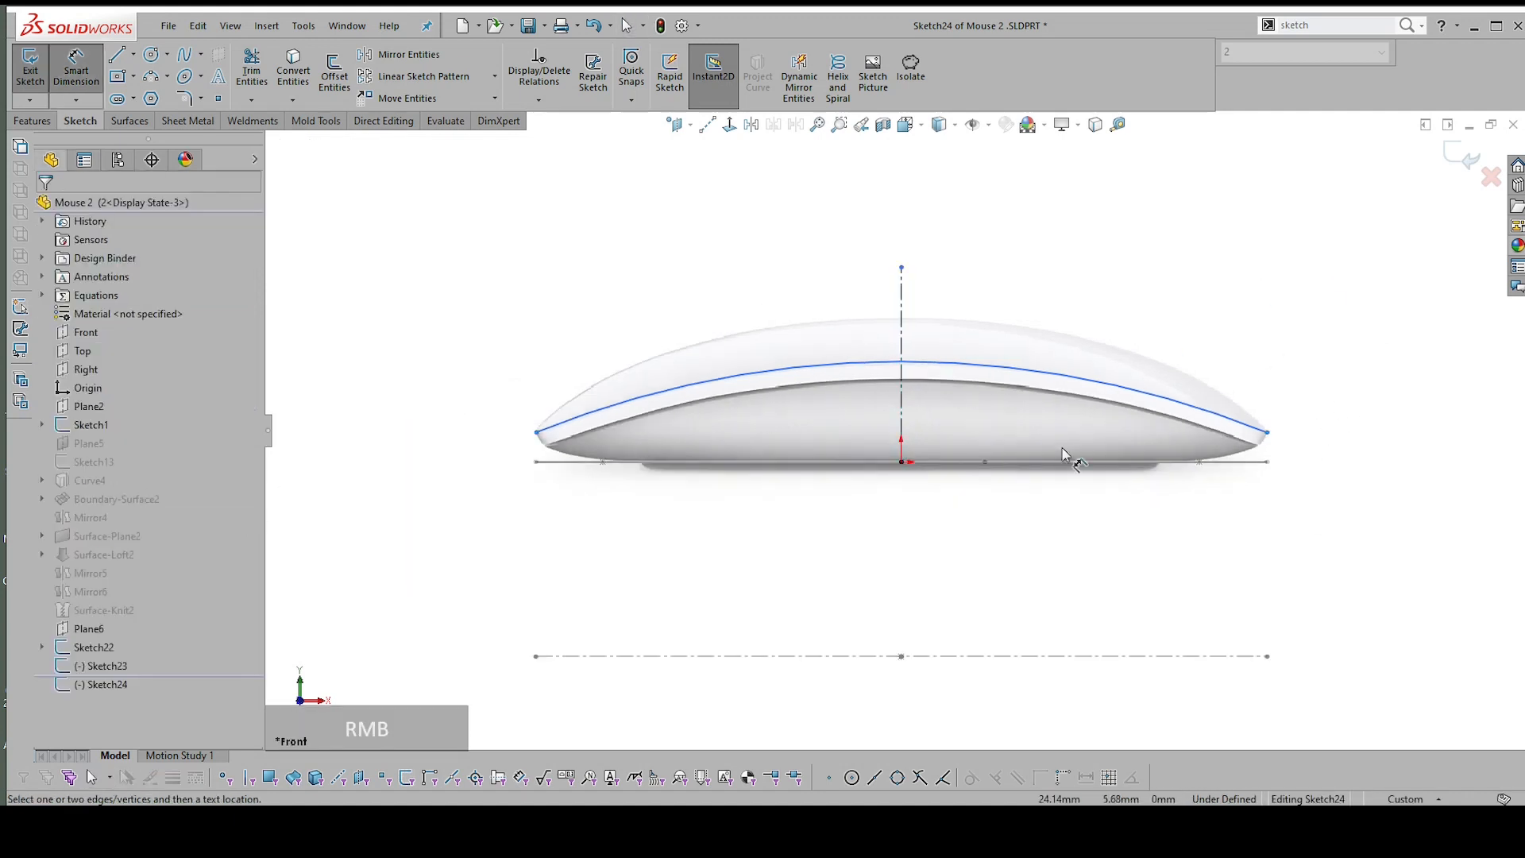
pyautogui.click(537, 433)
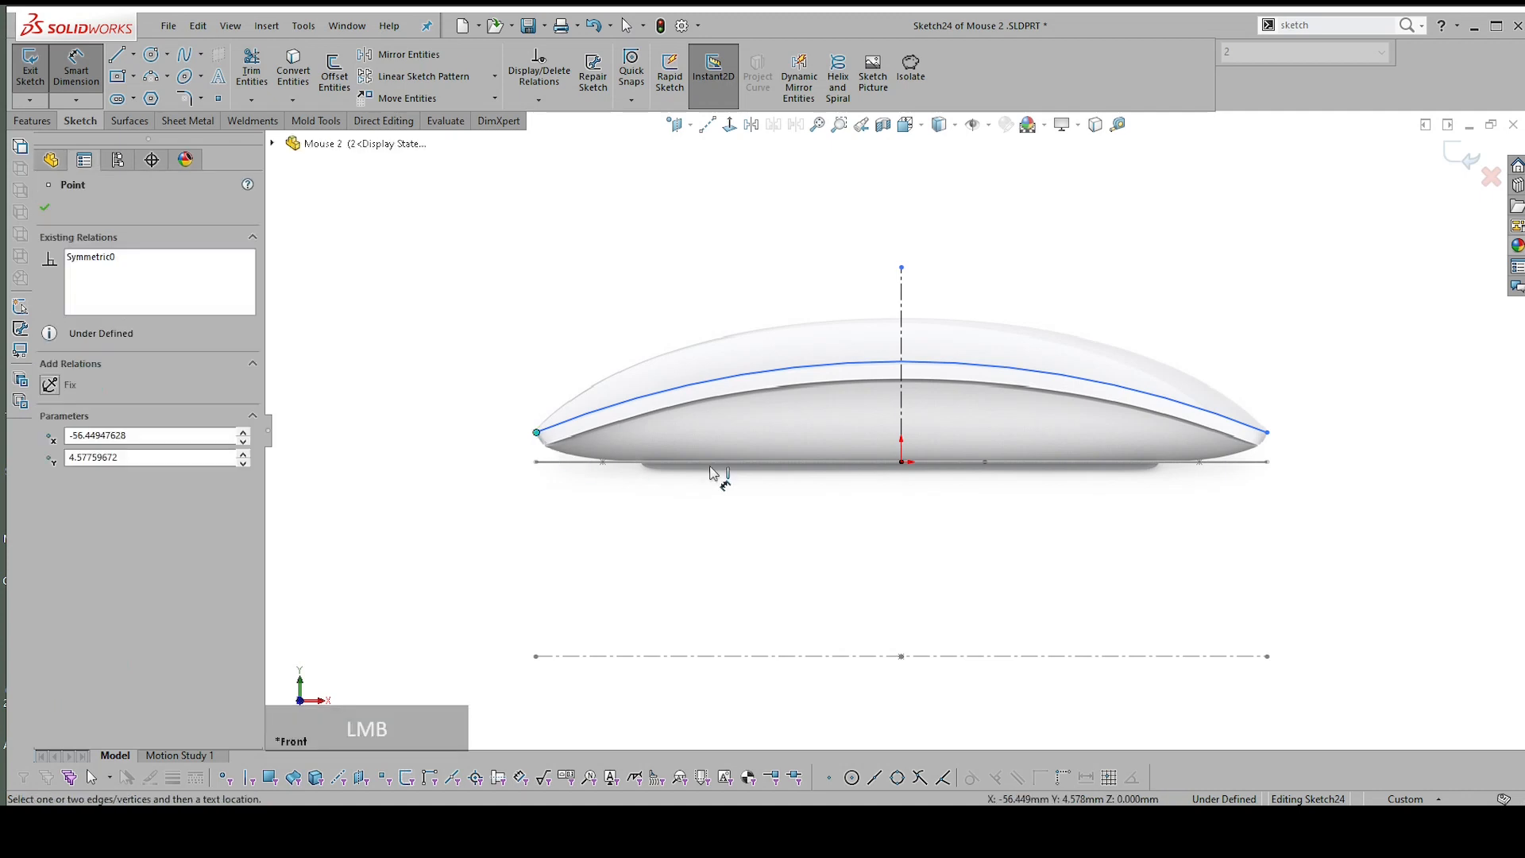
pyautogui.click(903, 462)
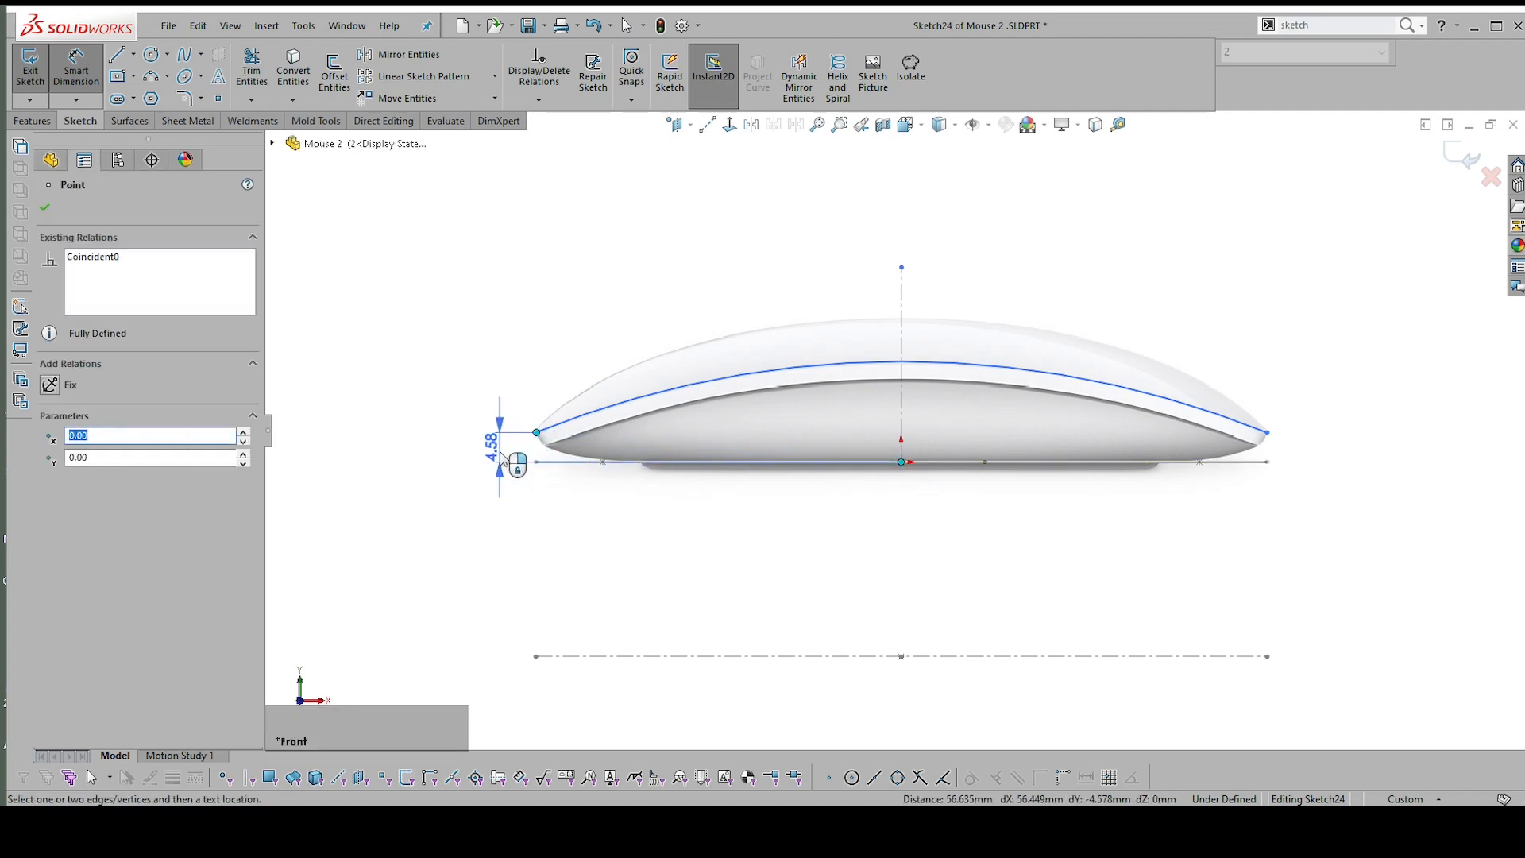
pyautogui.click(490, 476)
pyautogui.write('4.6')
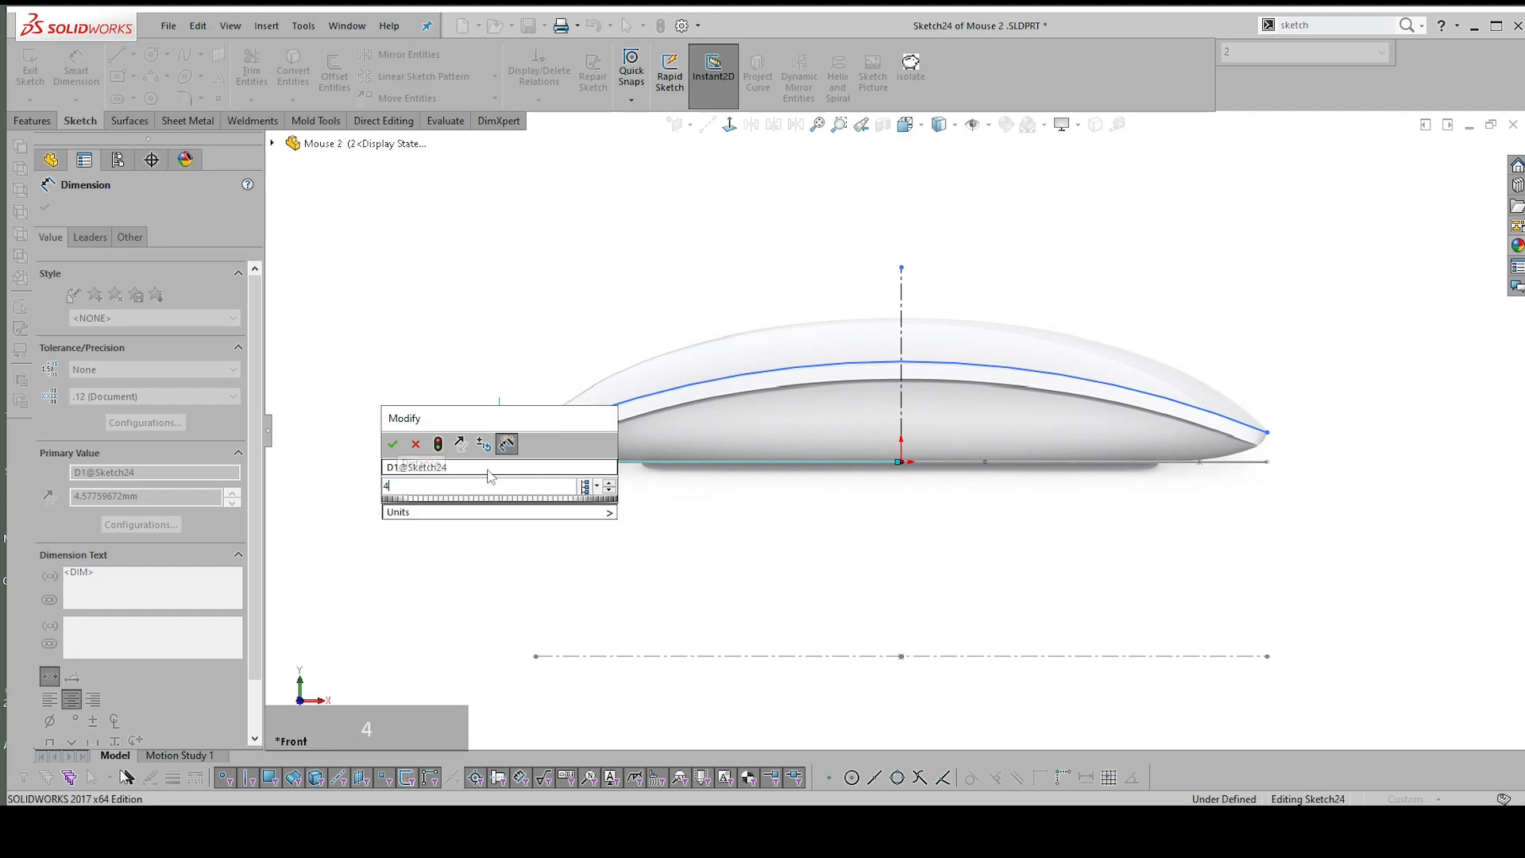
pyautogui.press('Return')
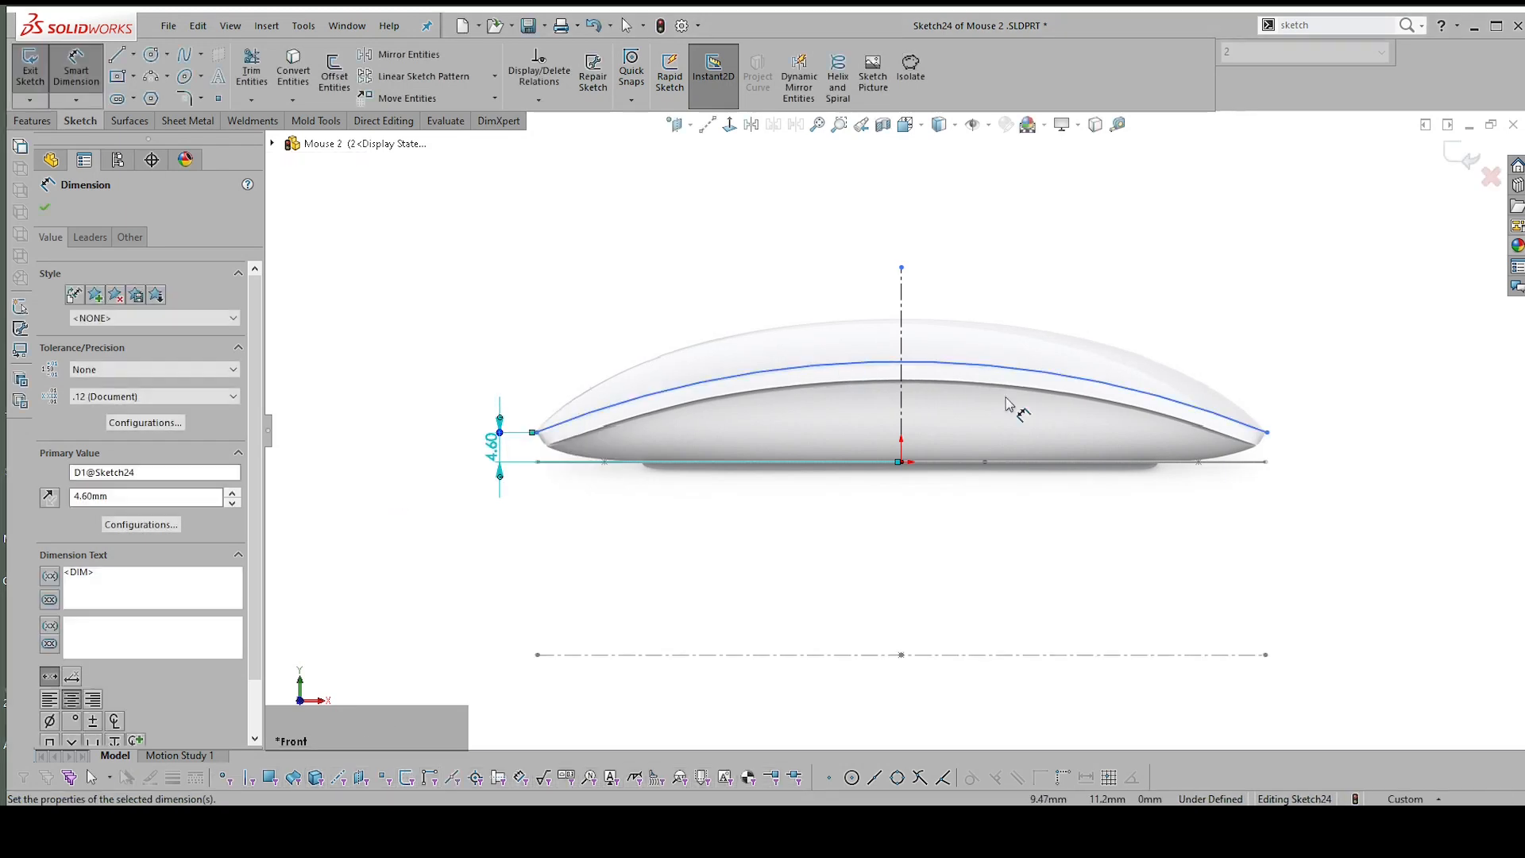
# Dimension the horizontal distance between the arc's two endpoints as 113 mm
pyautogui.click(1267, 432)
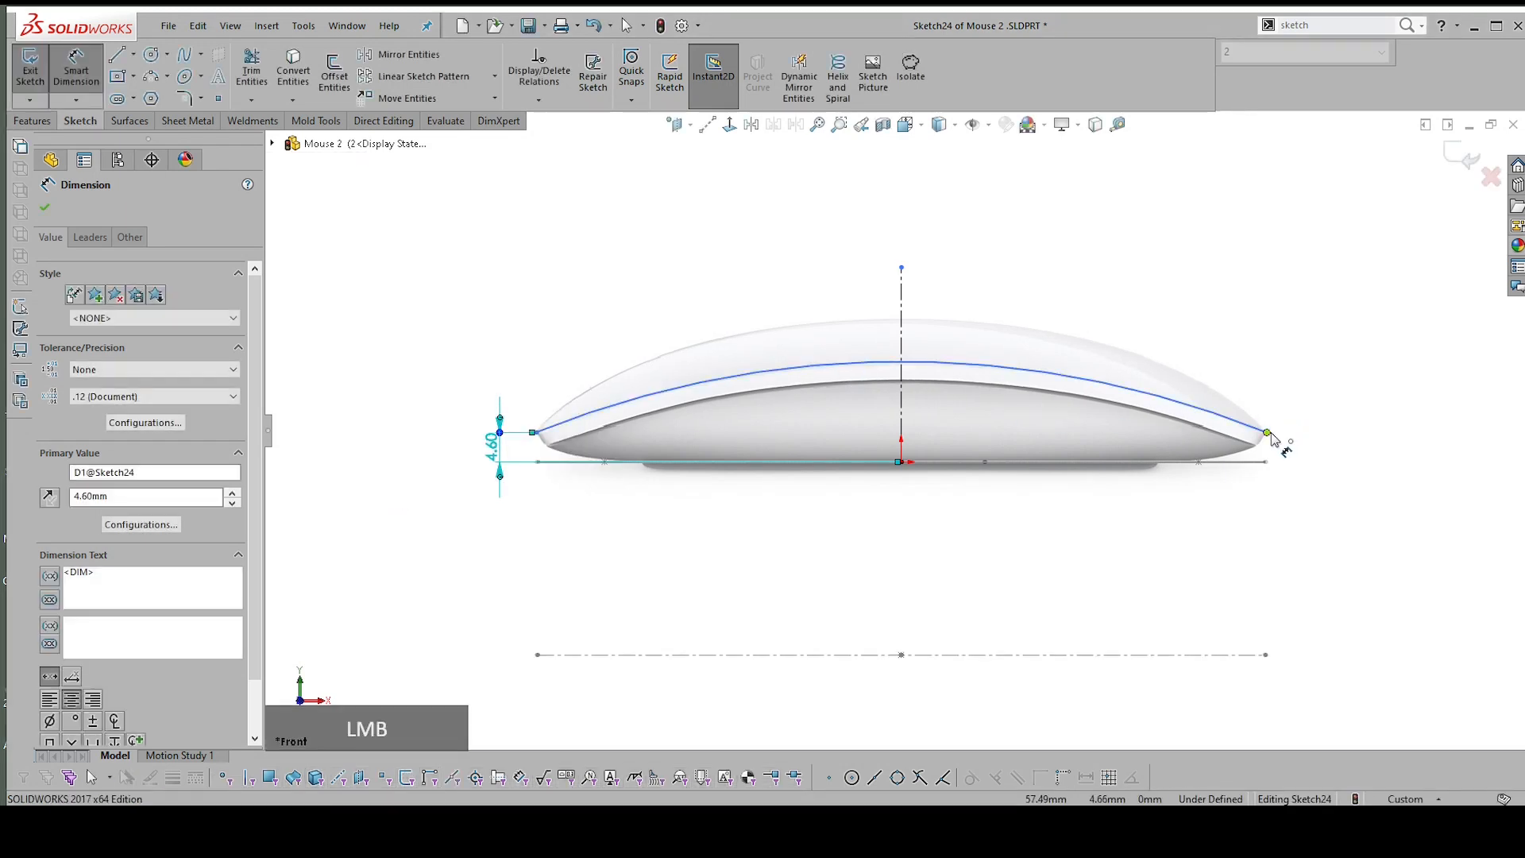
pyautogui.click(536, 434)
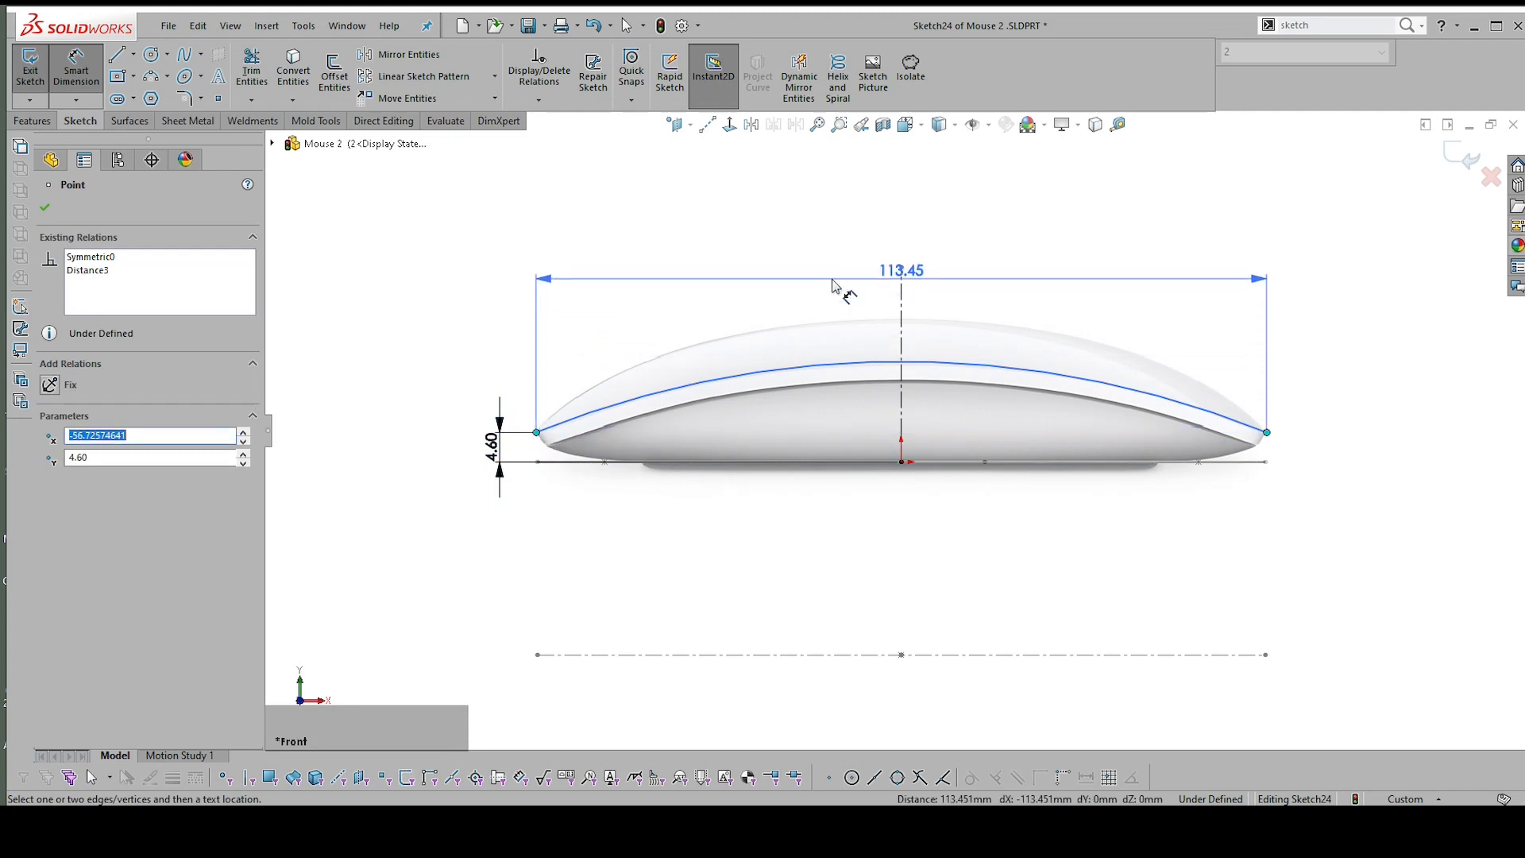
pyautogui.click(835, 289)
pyautogui.write('113')
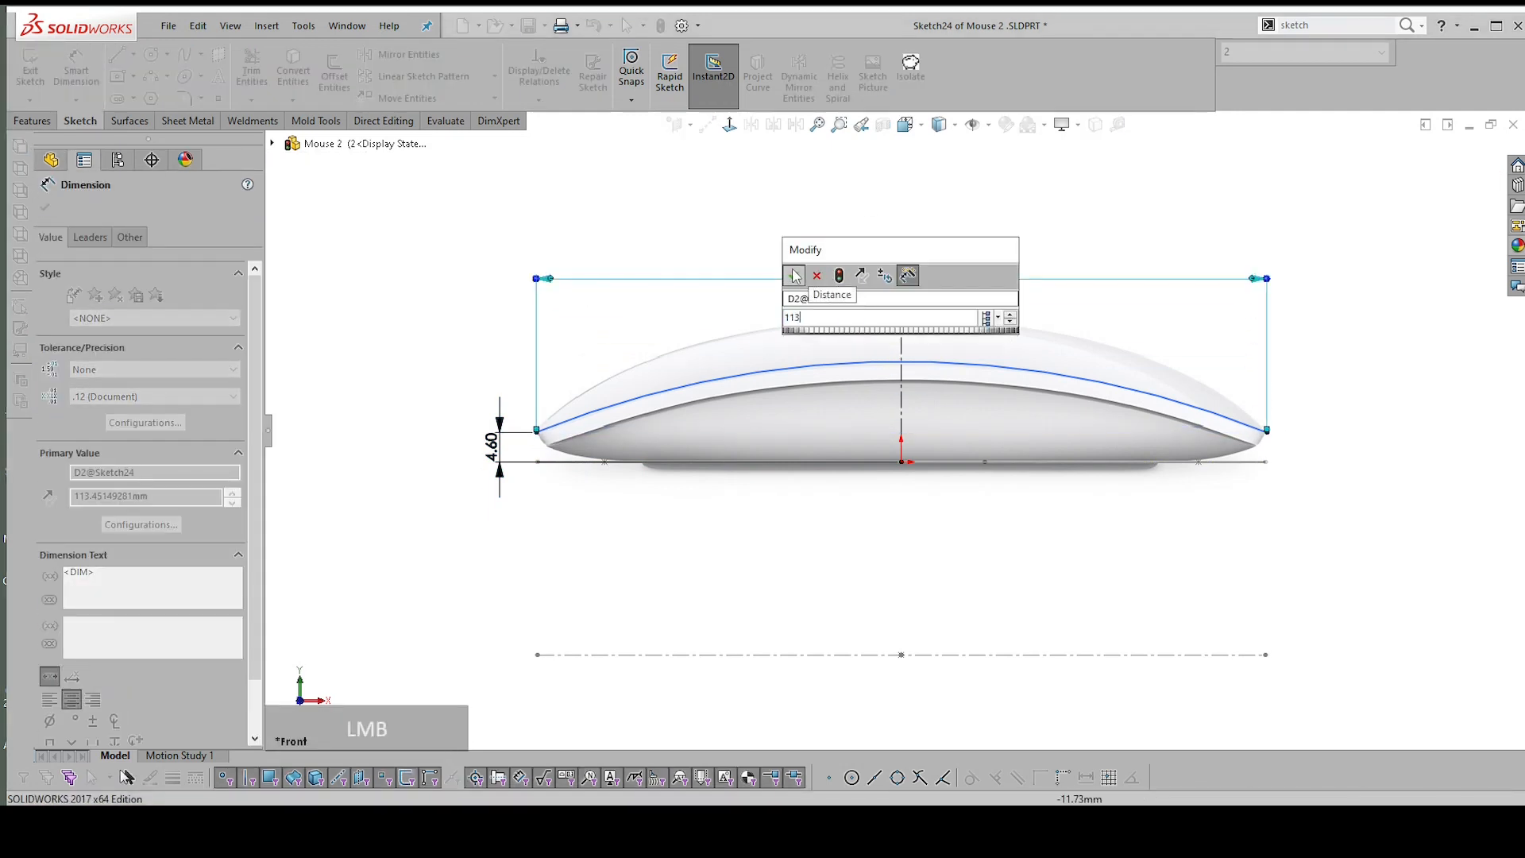
pyautogui.click(793, 275)
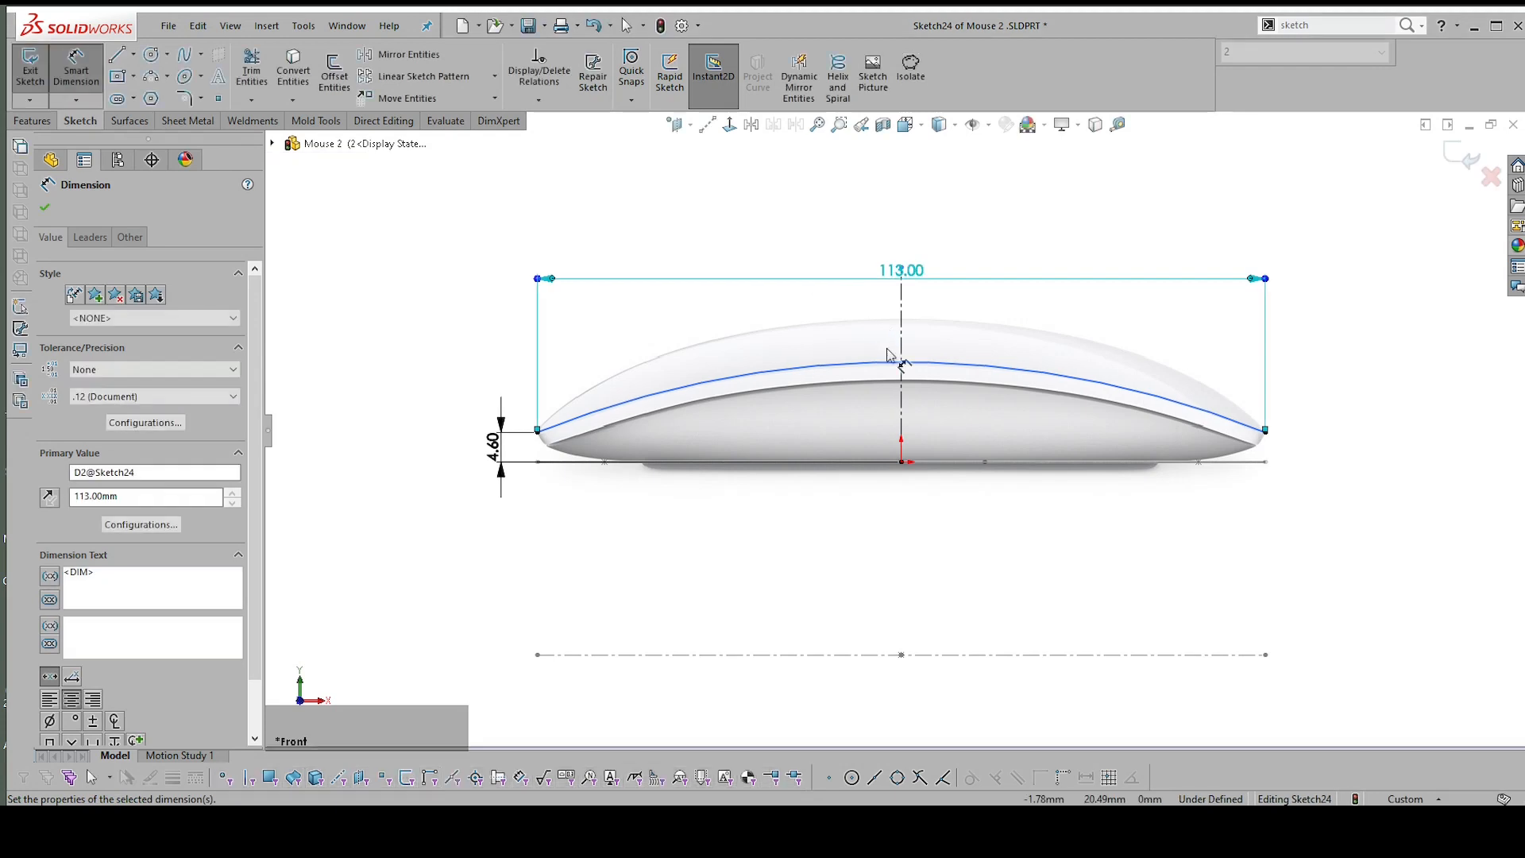
# Dimension the arc's radius as 151 mm and move the 113 mm width dimension slightly higher above the mouse
pyautogui.click(957, 365)
pyautogui.click(1156, 226)
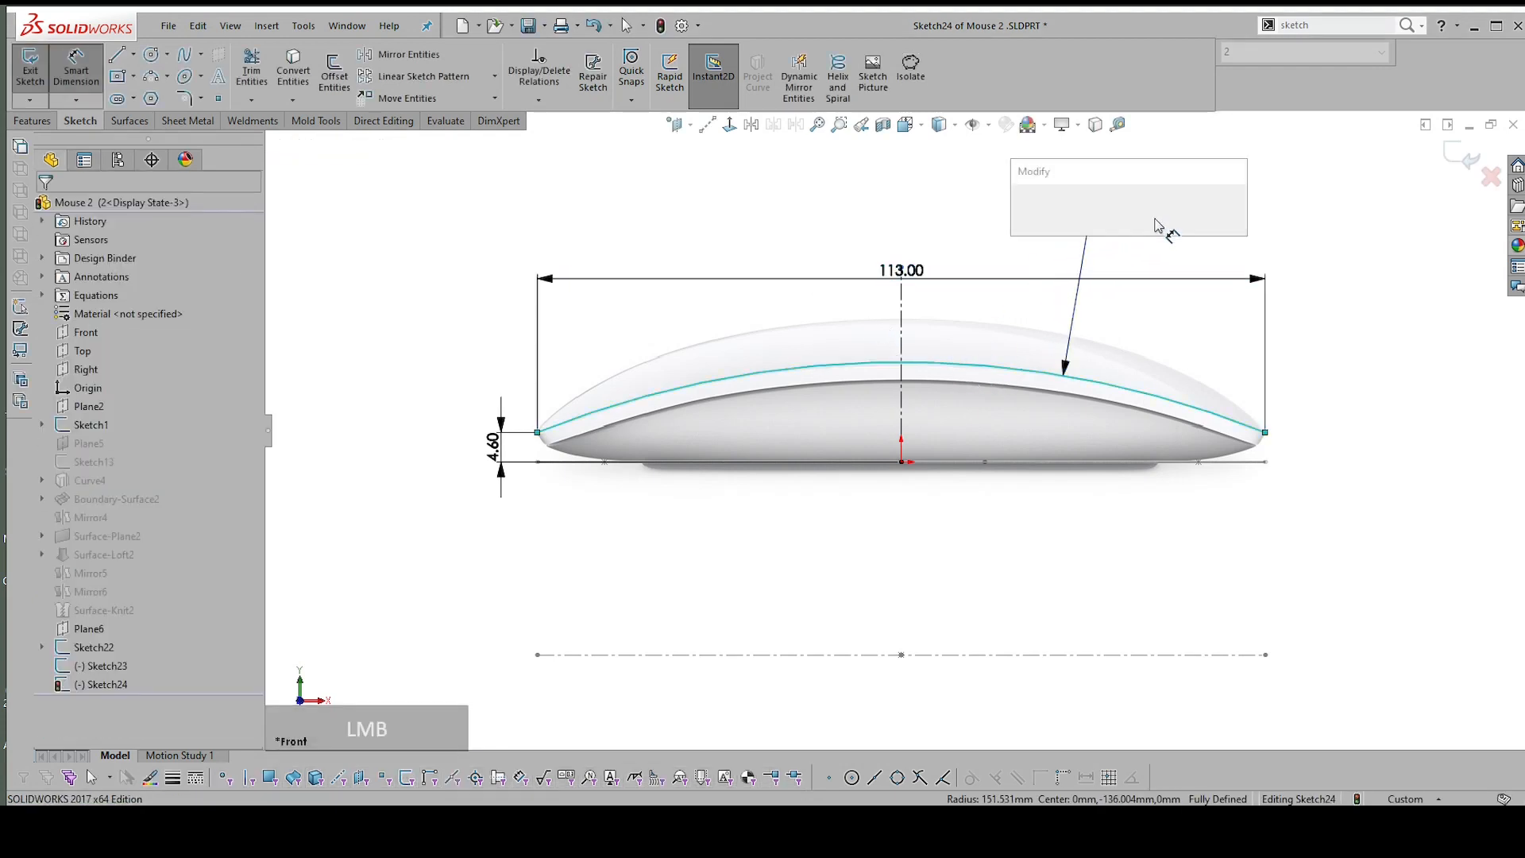
pyautogui.write('15')
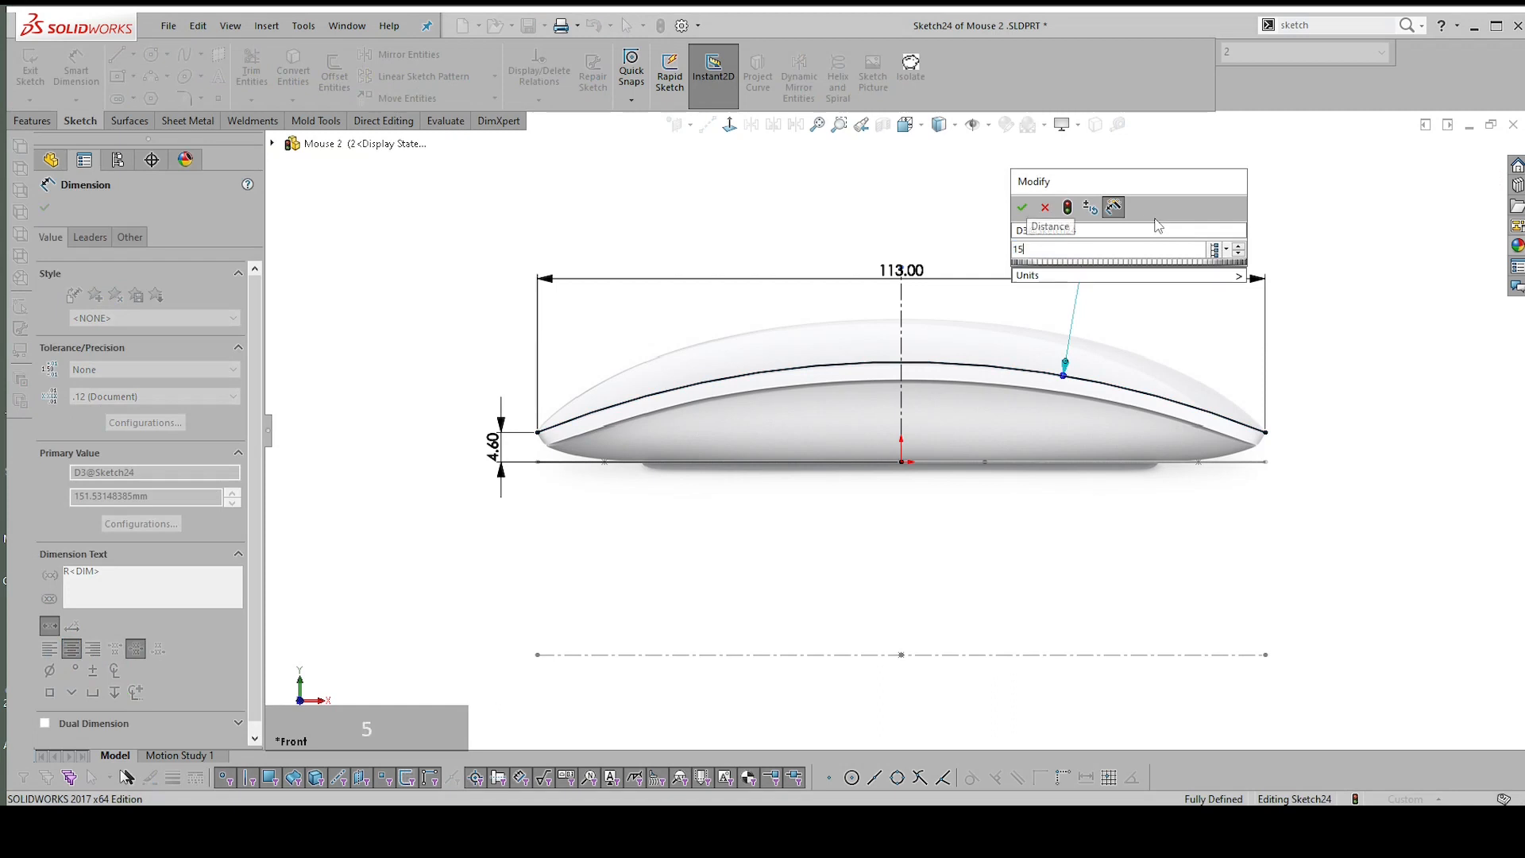
pyautogui.write('1')
pyautogui.press('Return')
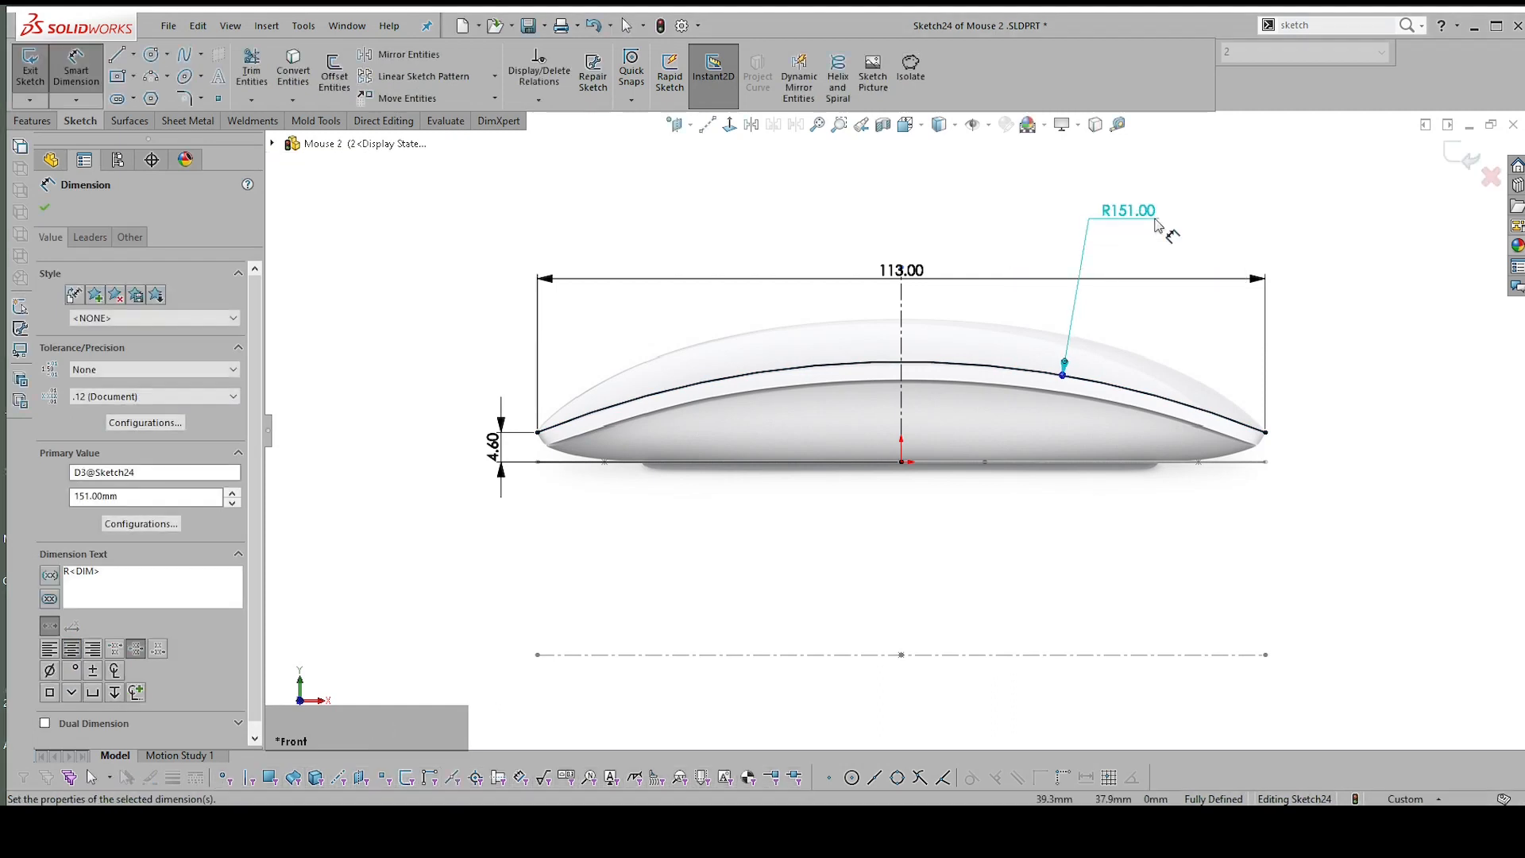
pyautogui.press('Escape')
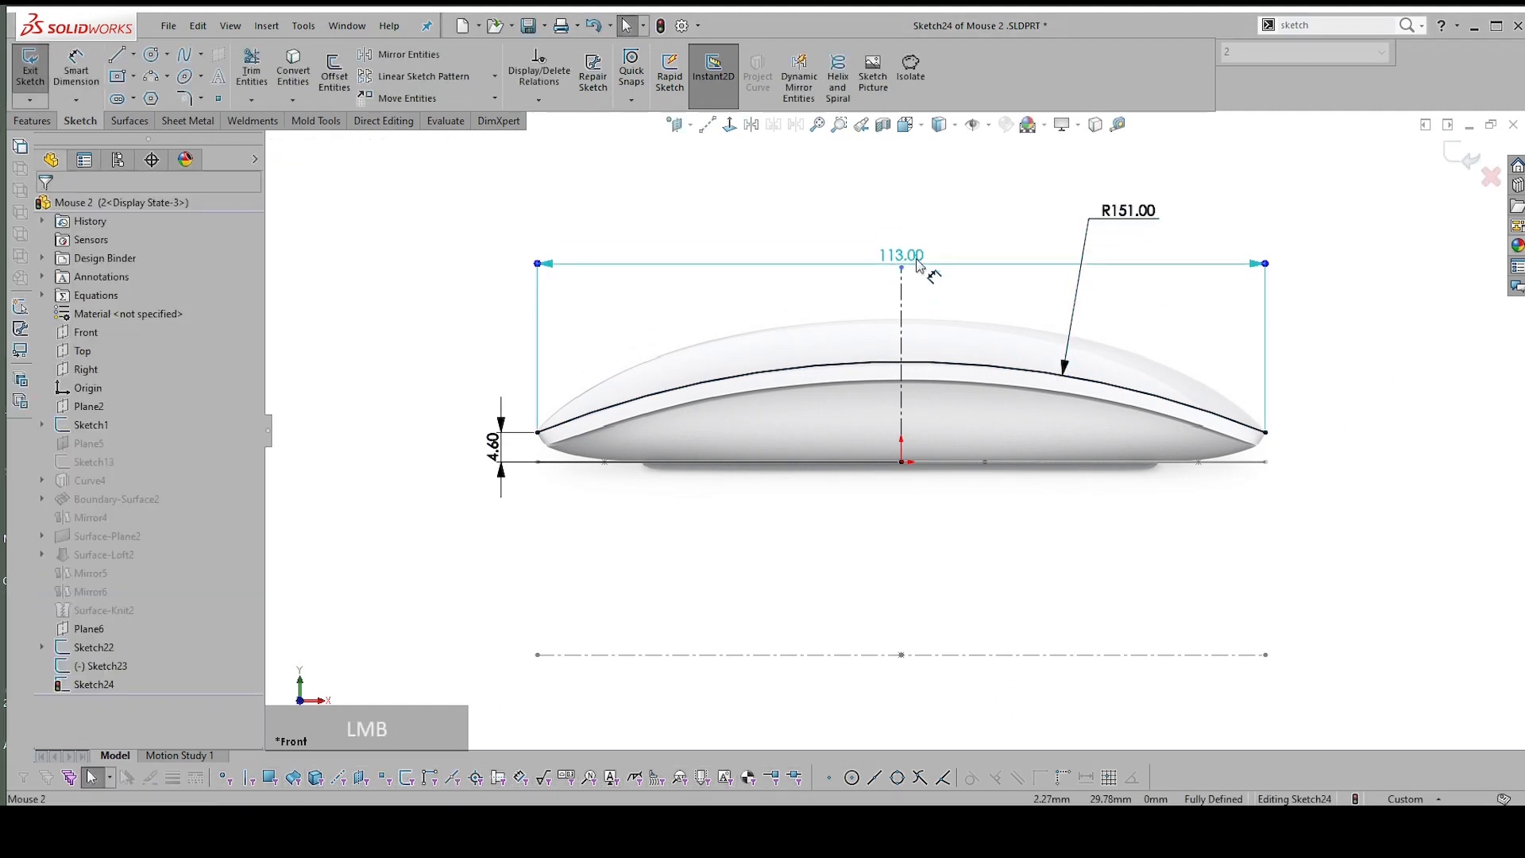
pyautogui.moveTo(921, 274); pyautogui.dragTo(925, 230)
# Finish the arc sketch and open a new sketch on the Front plane
pyautogui.click(1459, 168)
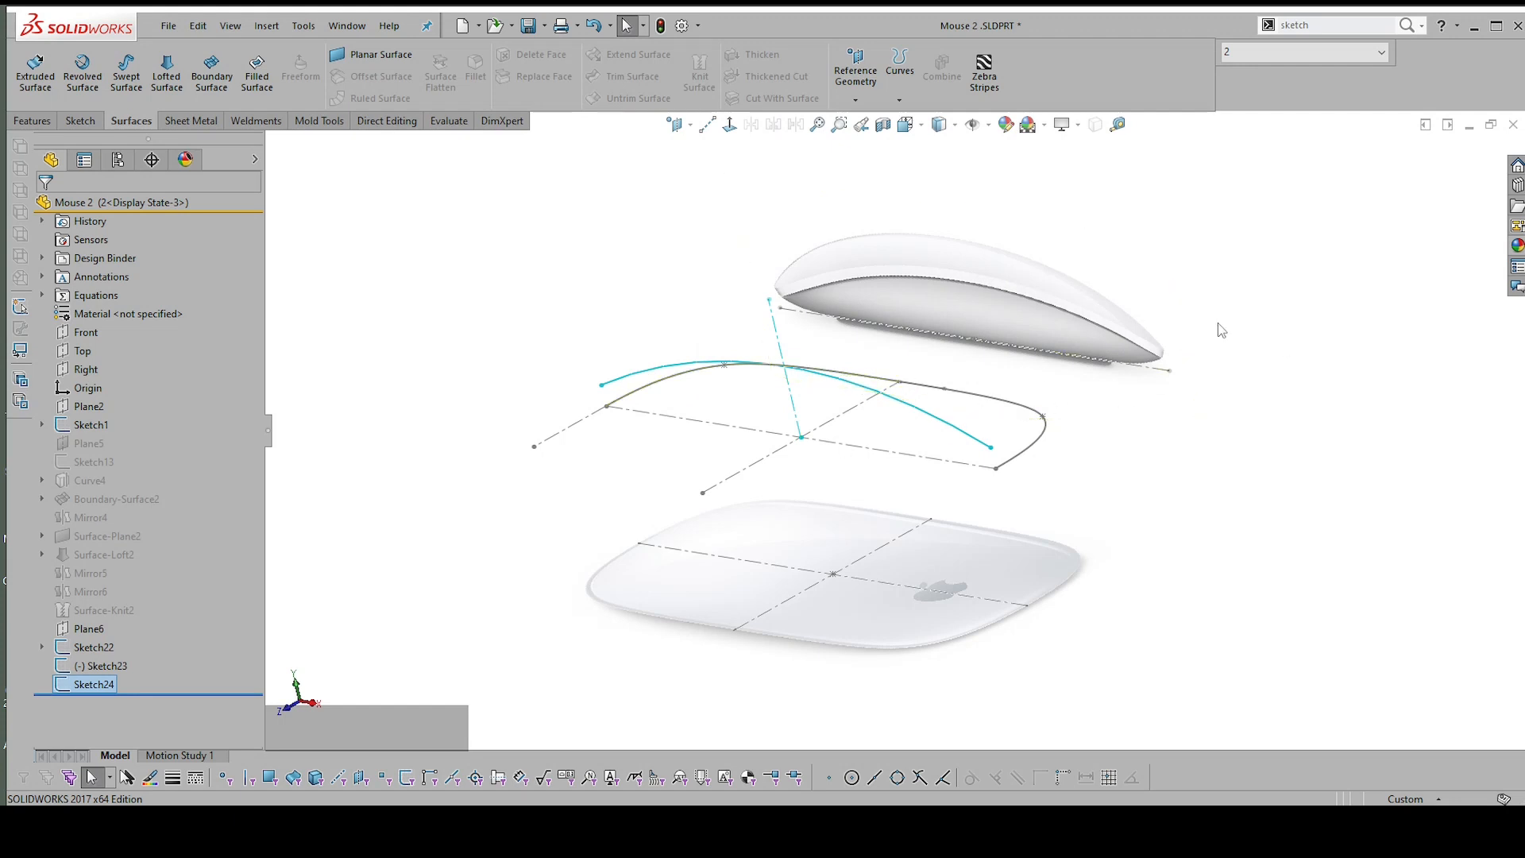
pyautogui.click(80, 338)
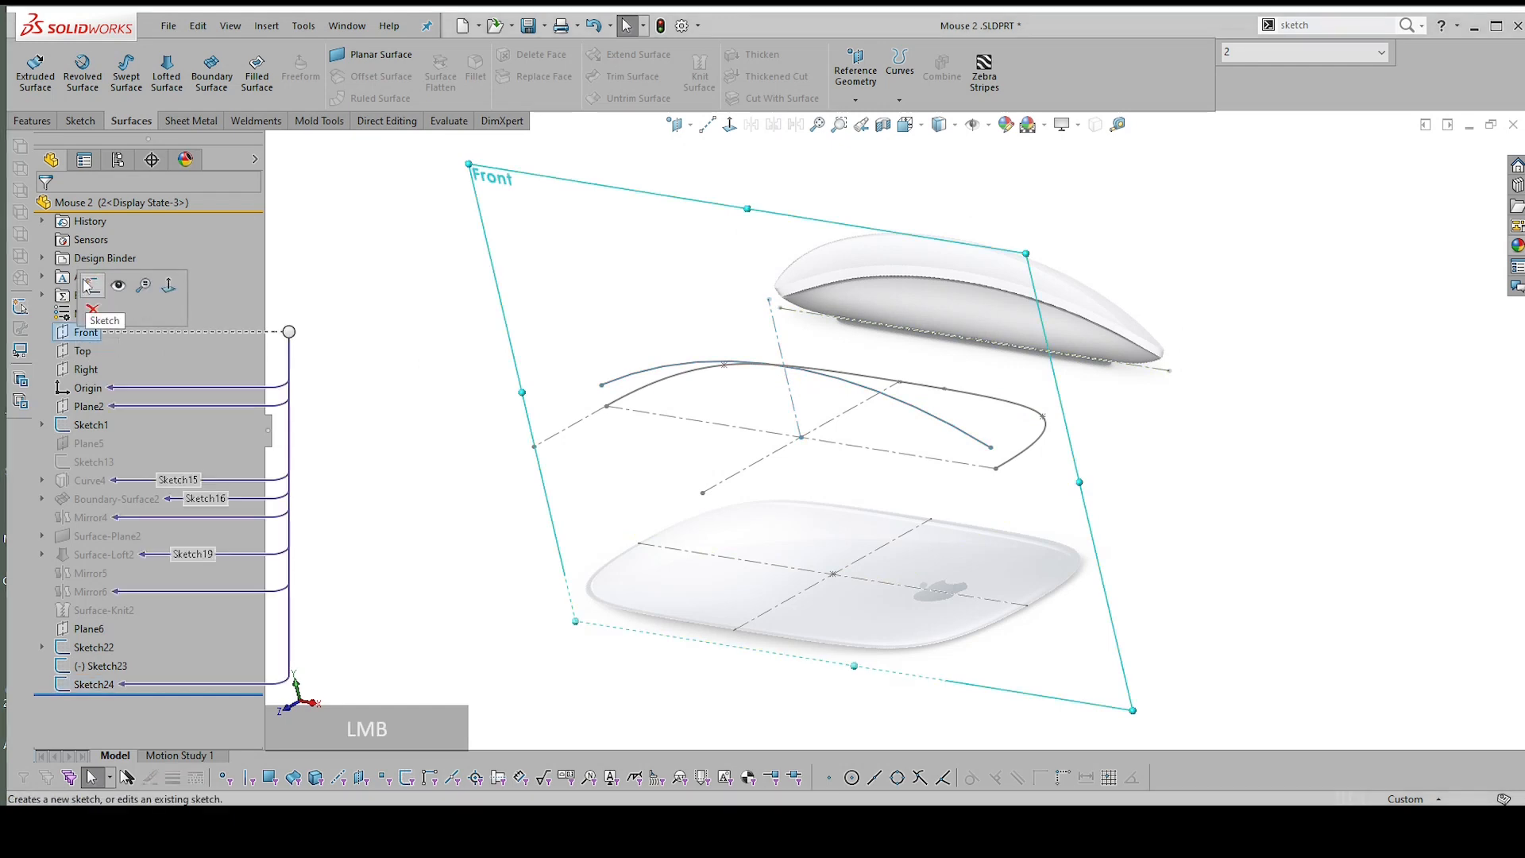
pyautogui.click(91, 286)
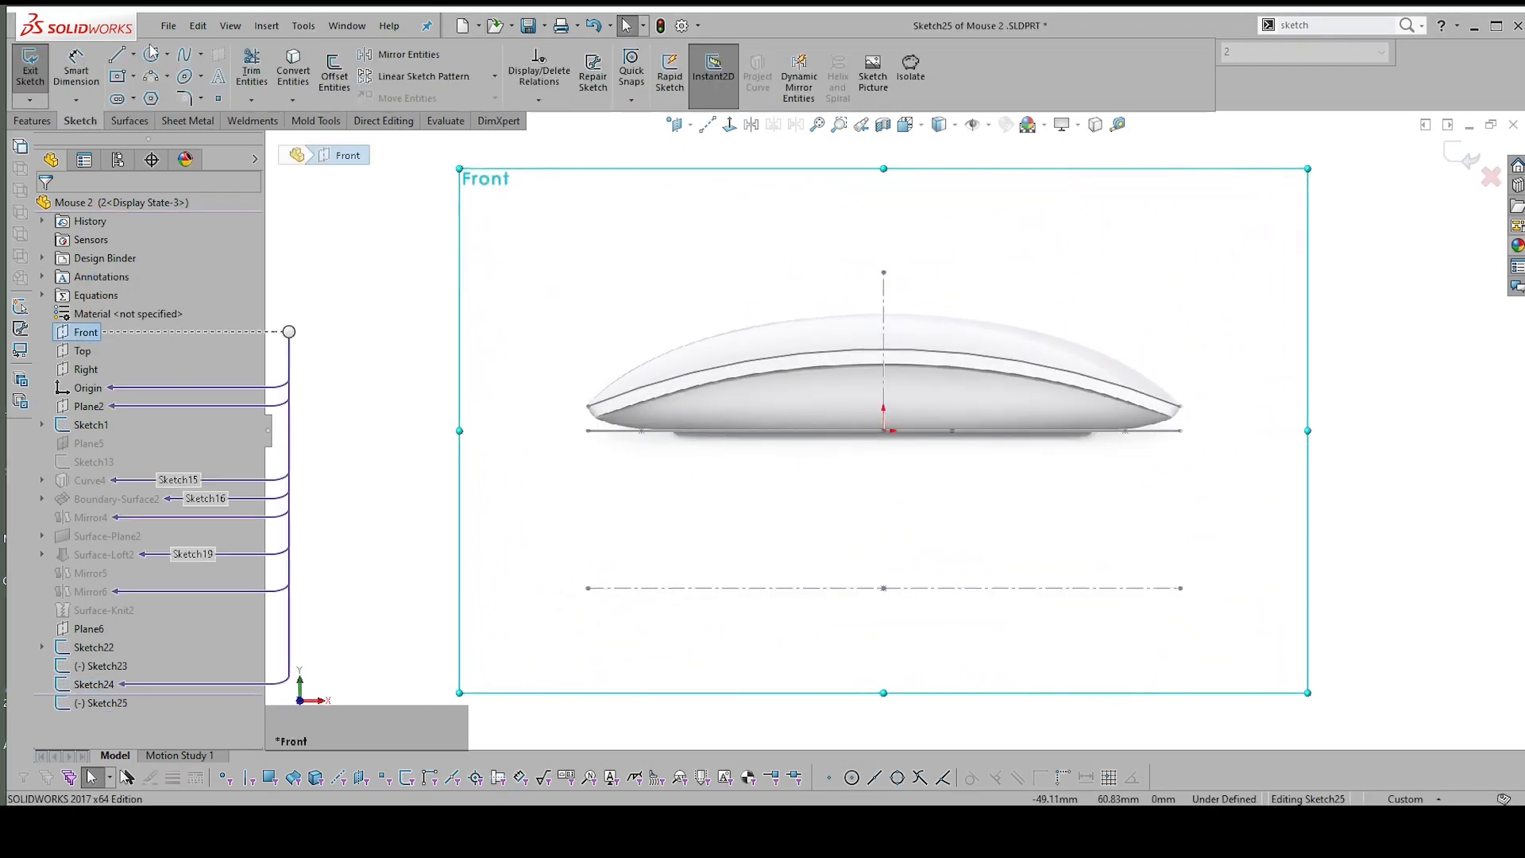
# Draw a two-point spline from the arc's left endpoint to its right endpoint
pyautogui.click(184, 55)
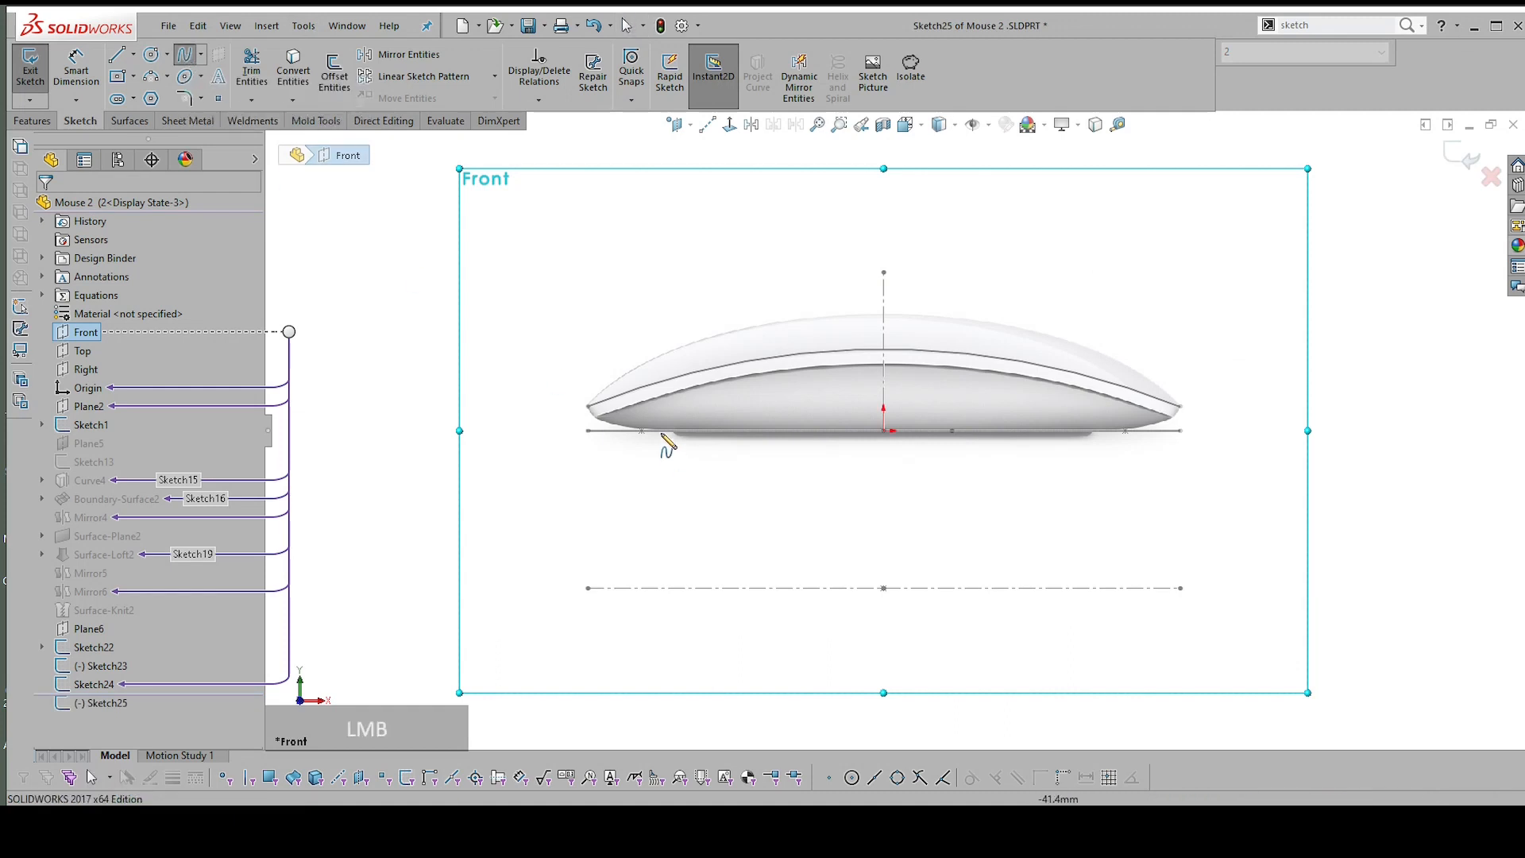
pyautogui.click(587, 406)
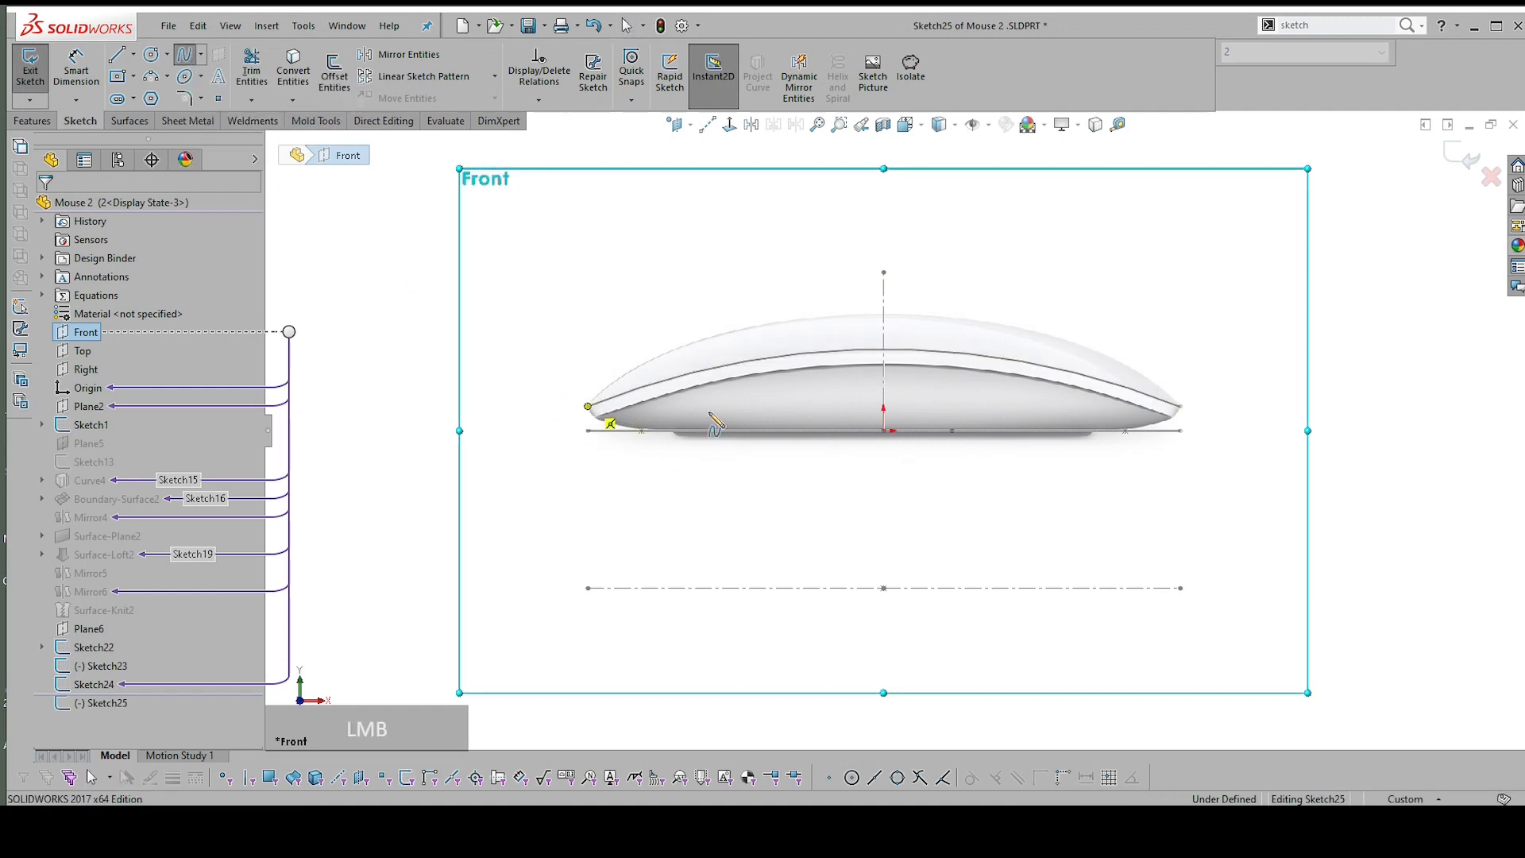
pyautogui.click(1181, 407)
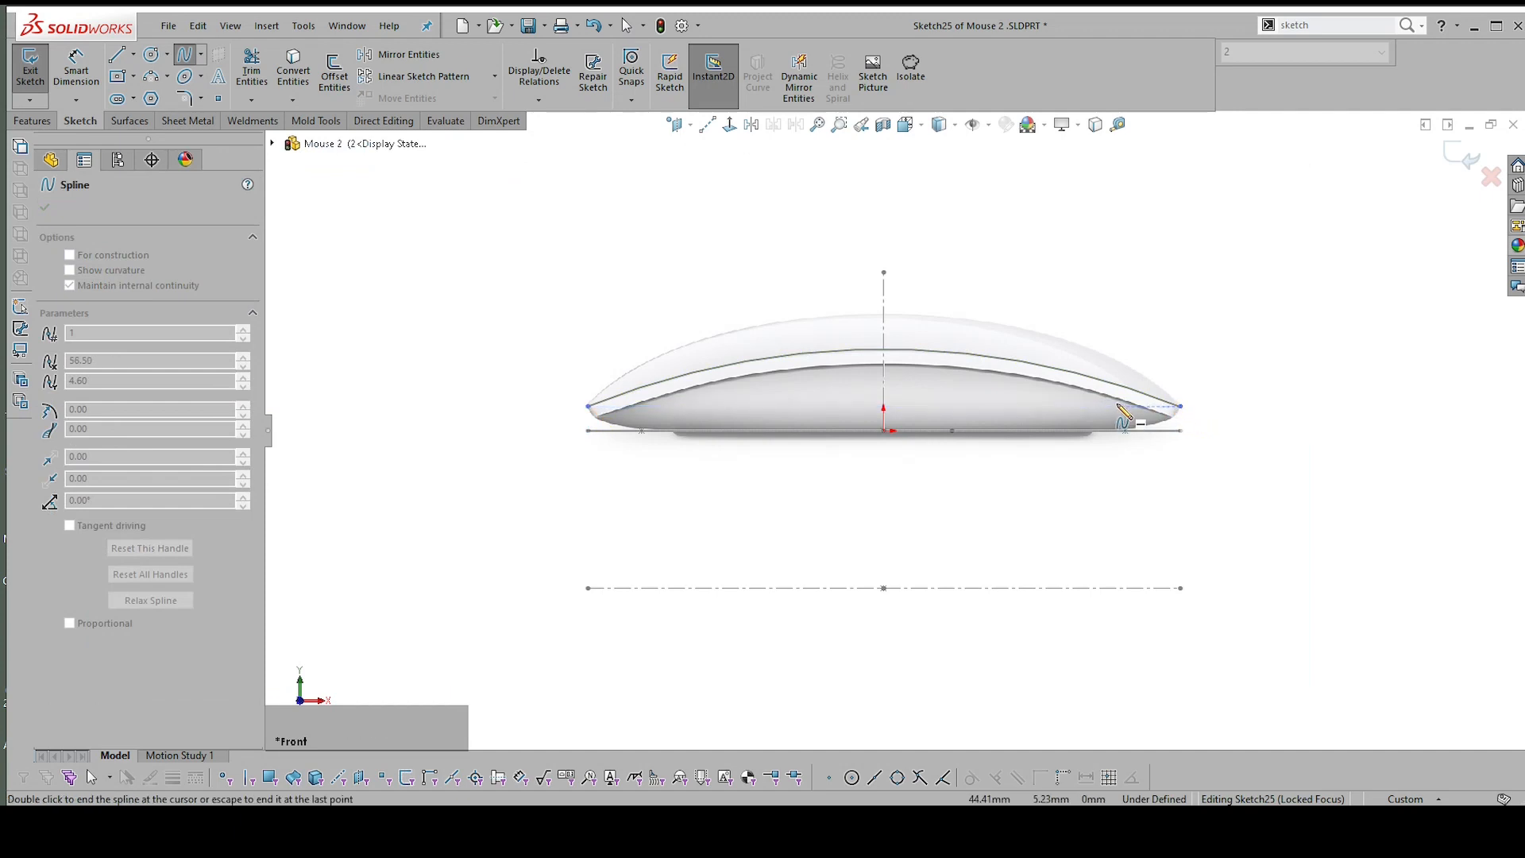
pyautogui.press('Escape')
pyautogui.scroll(10, 588, 406)
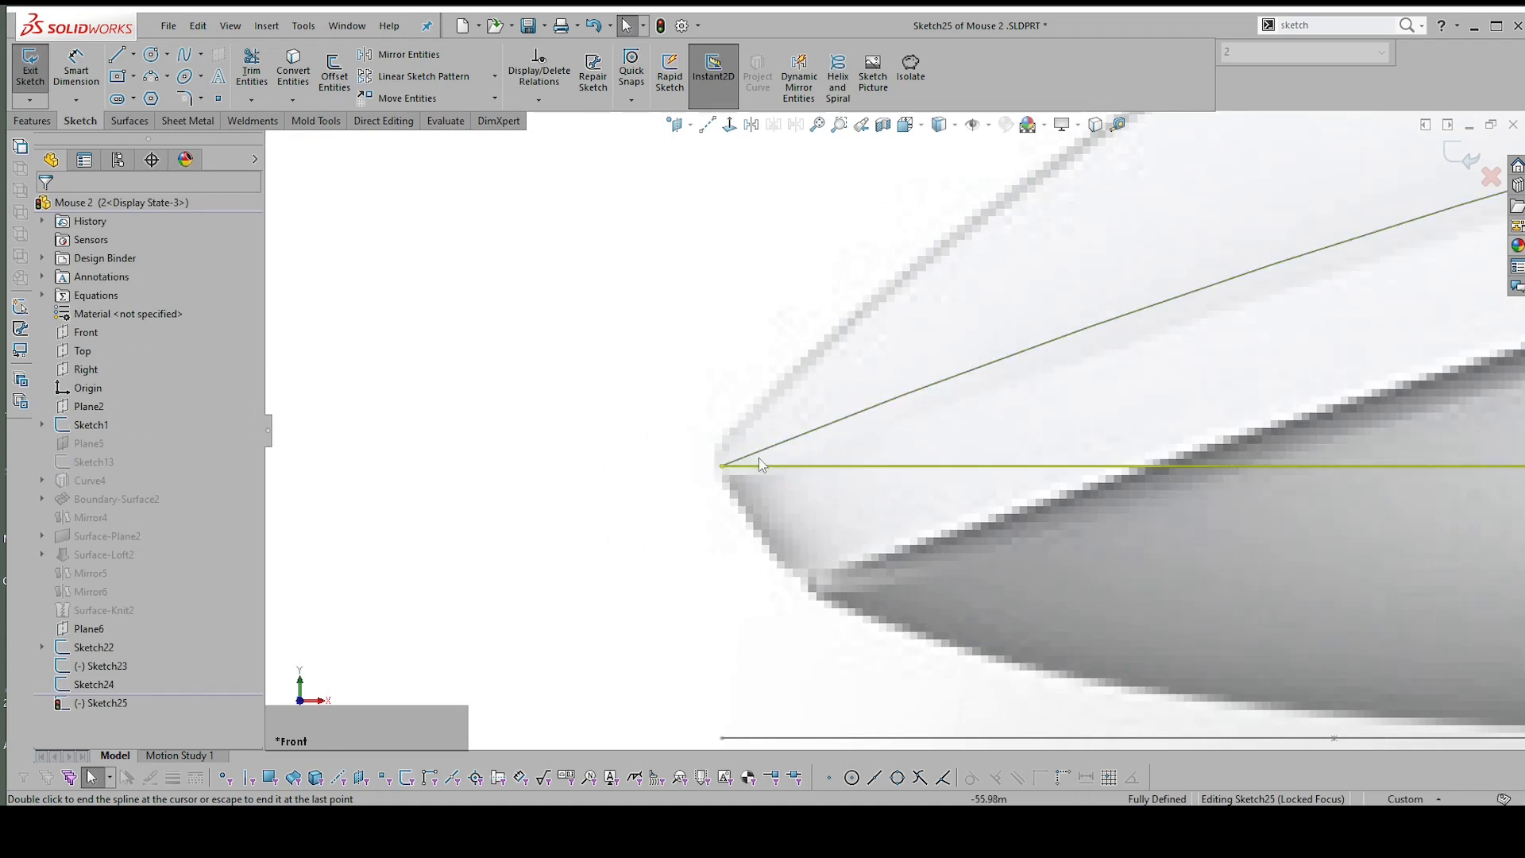
pyautogui.doubleClick(725, 464)
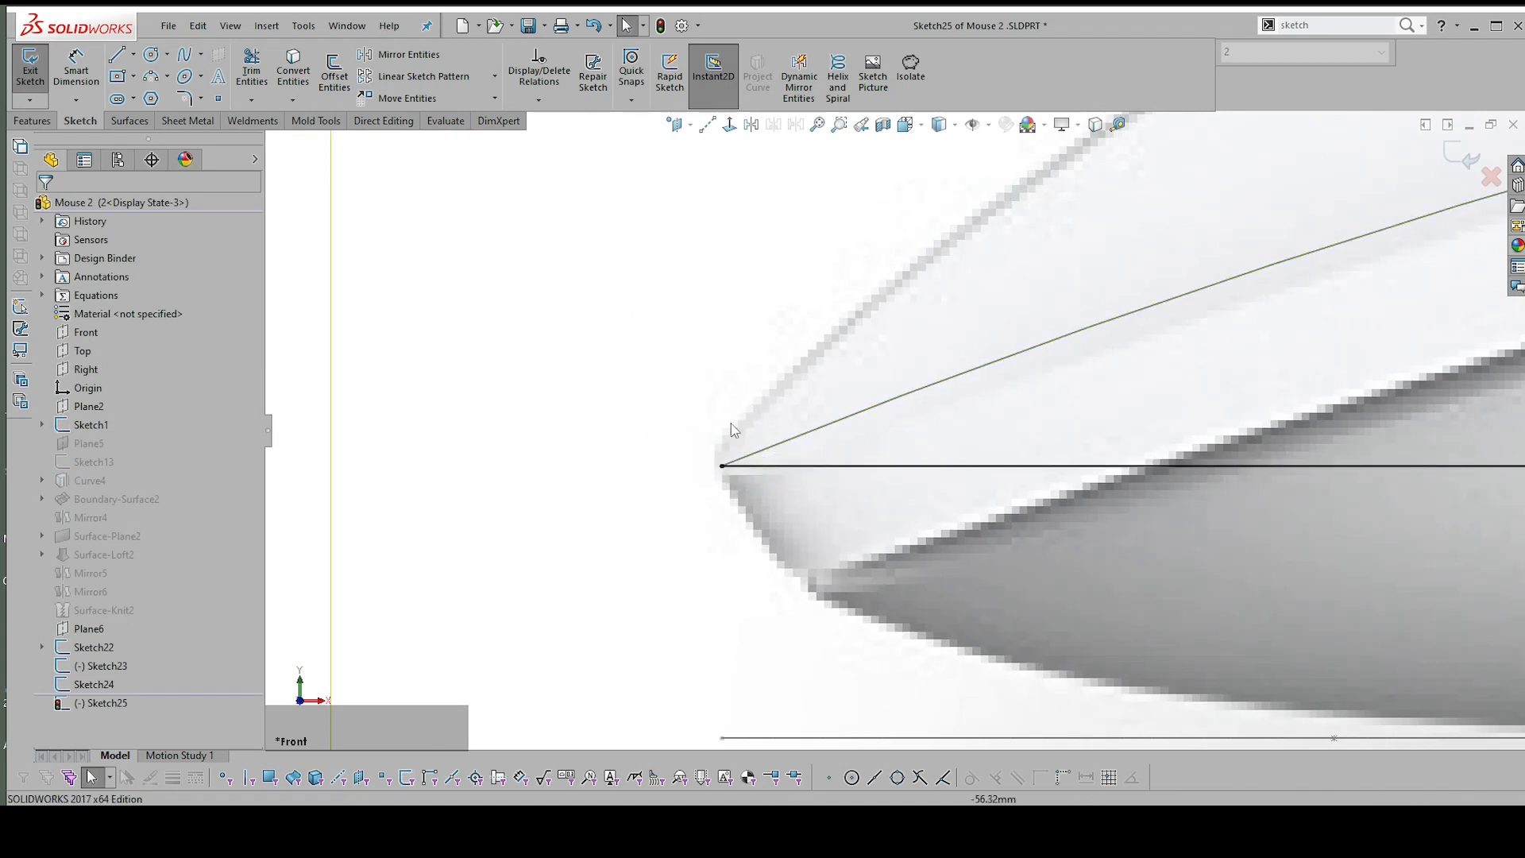
pyautogui.scroll(-8, 723, 464)
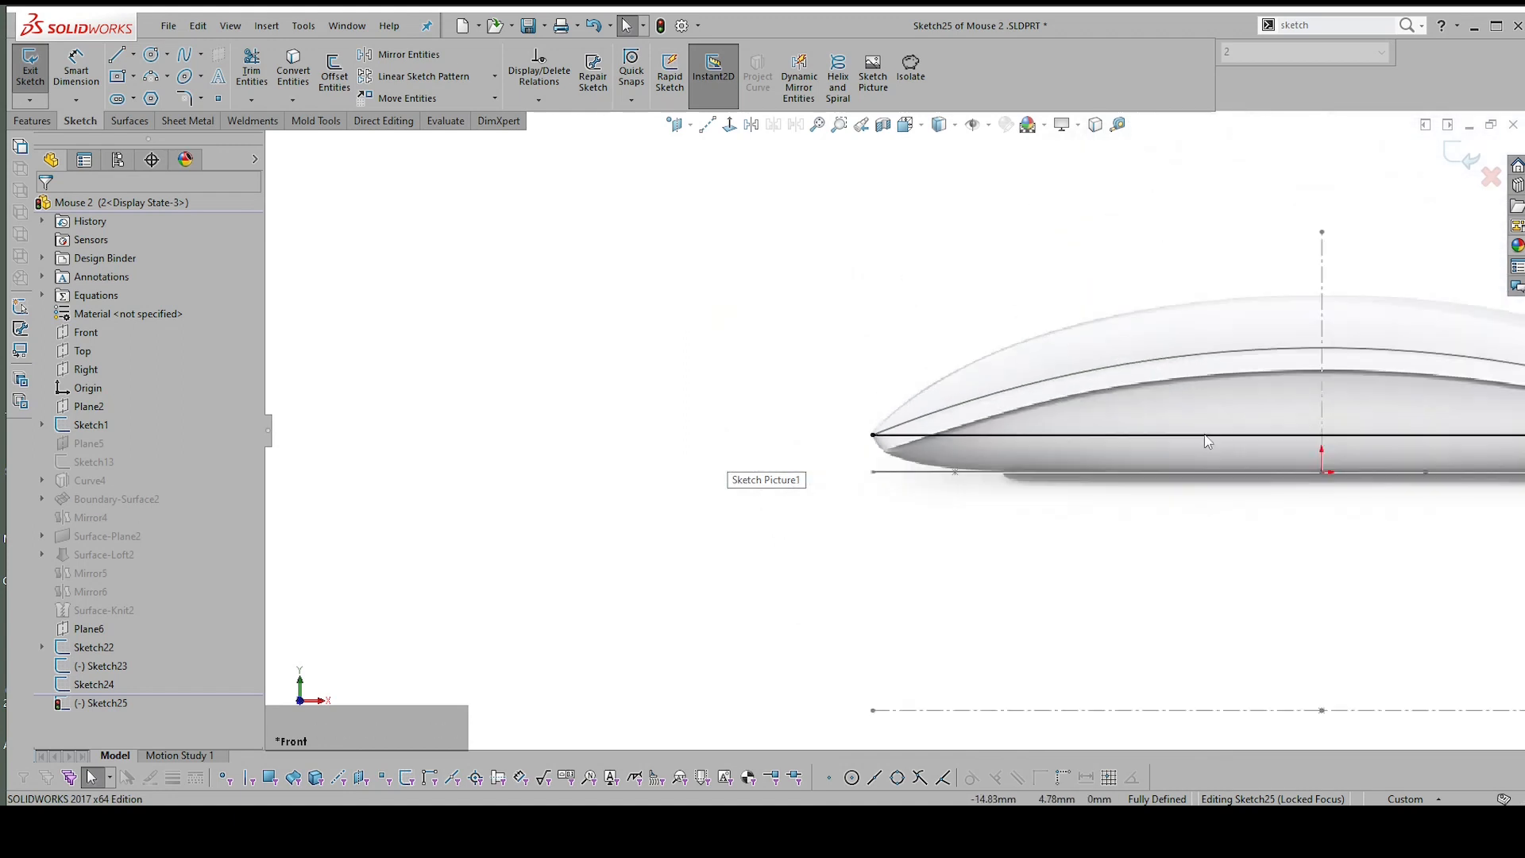
# Pull the spline's left end upward with its handle and control polygon, to a tangent angle of about 37.6 degrees
pyautogui.click(1093, 436)
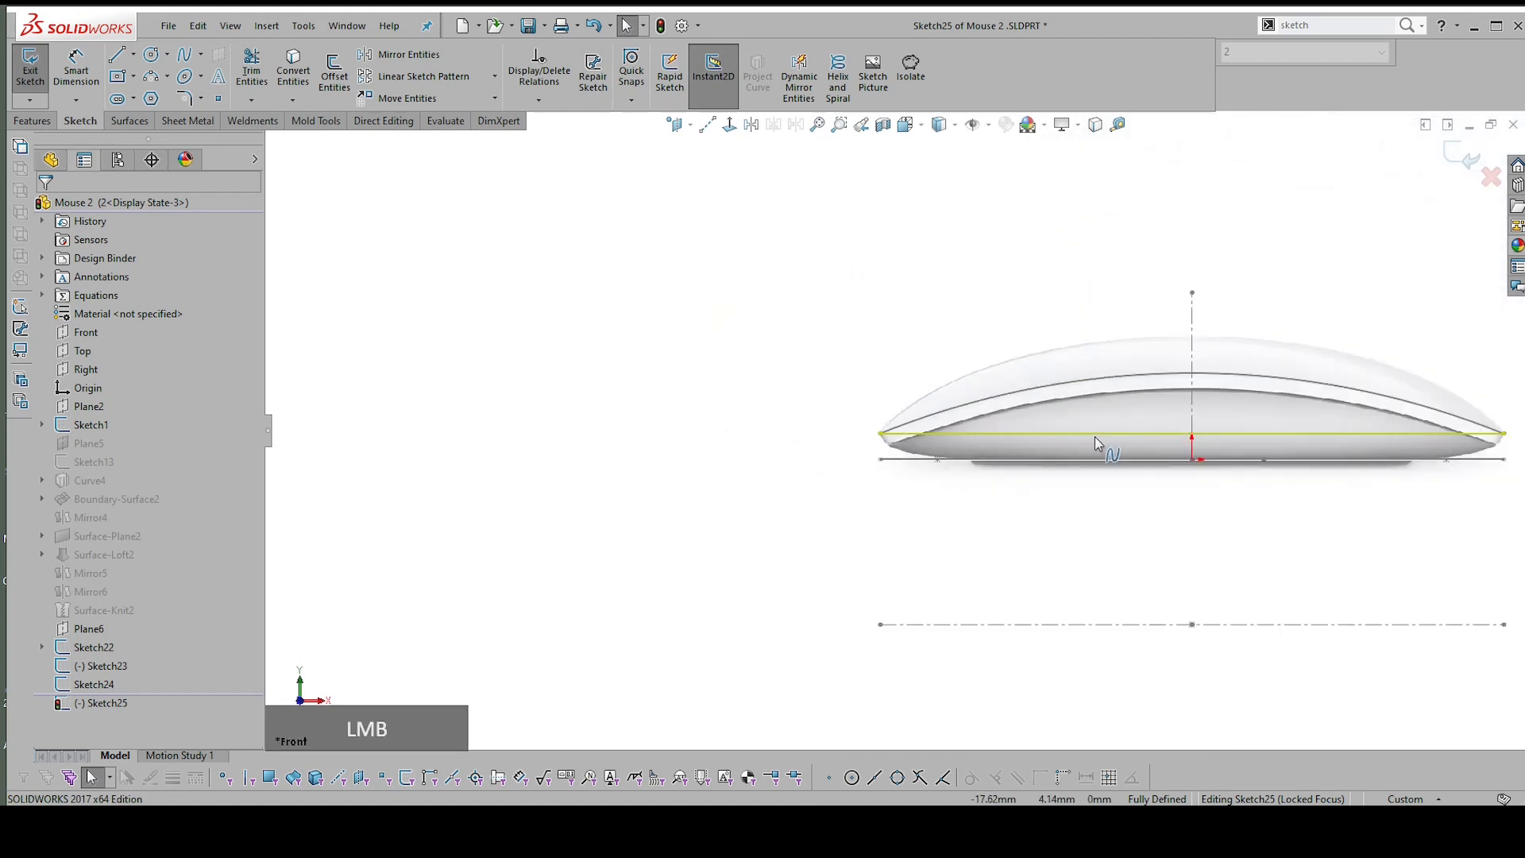
pyautogui.scroll(2, 1092, 436)
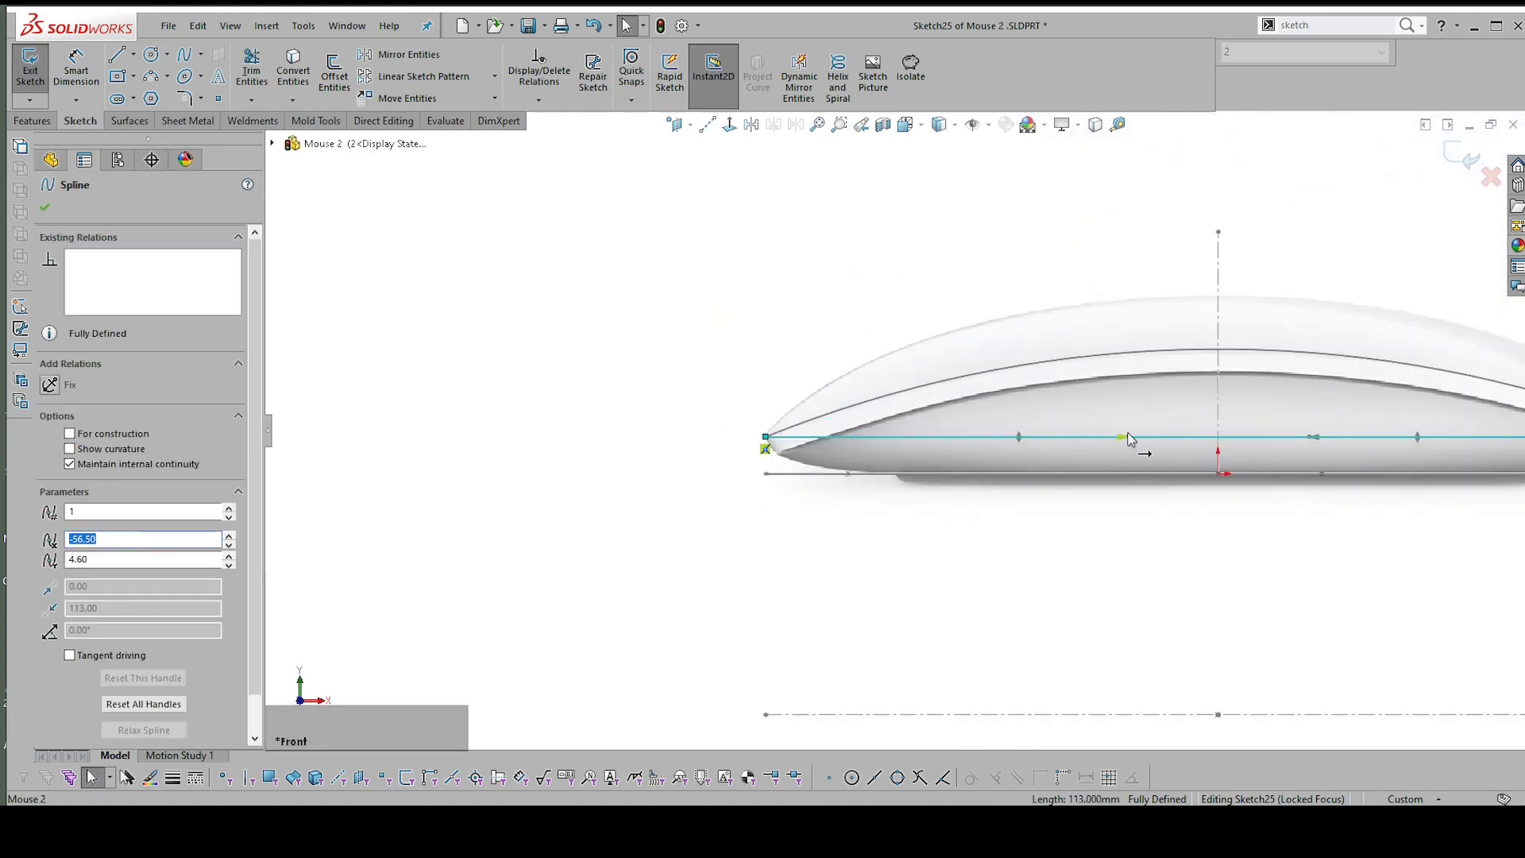
pyautogui.moveTo(1128, 437); pyautogui.dragTo(1004, 263)
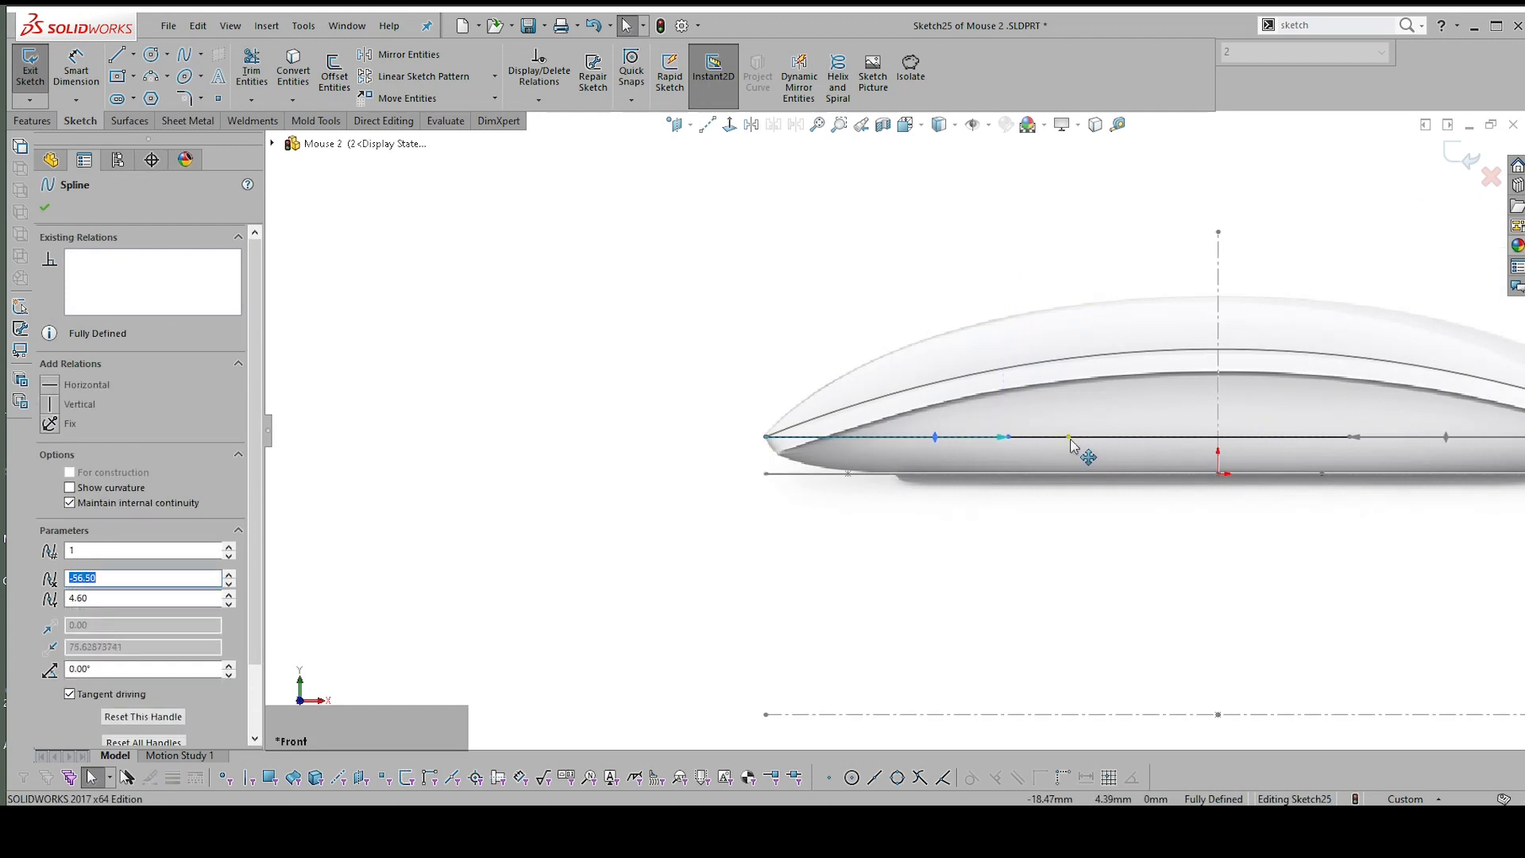
pyautogui.moveTo(1069, 439); pyautogui.dragTo(1005, 251)
pyautogui.scroll(-2, 1019, 421)
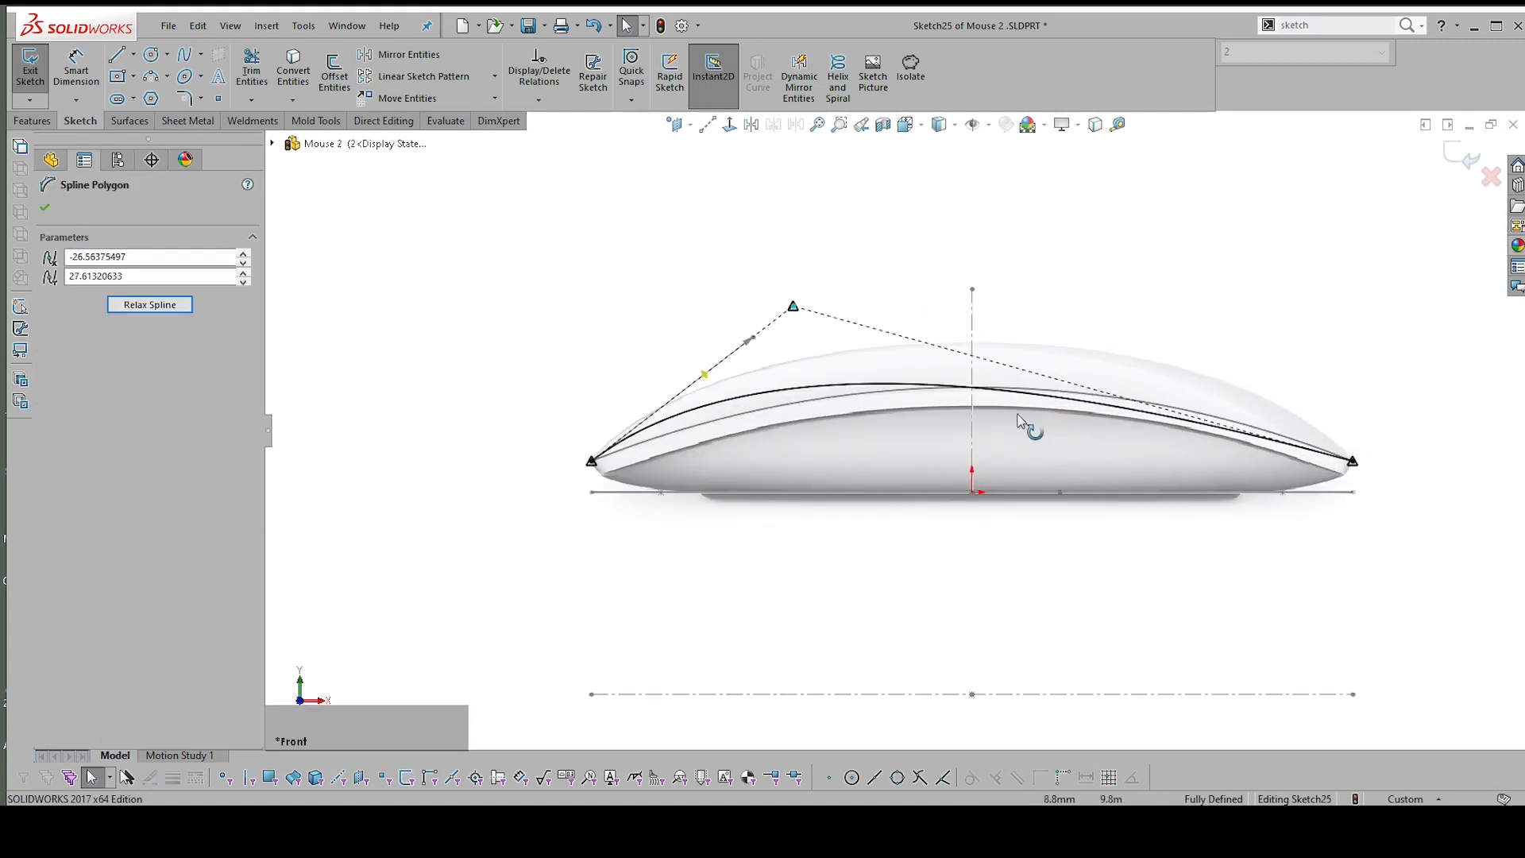
# Pull the spline's right end handle upward and adjust the left one so the curve follows the mouse's top profile
pyautogui.scroll(1, 1123, 409)
pyautogui.click(1127, 413)
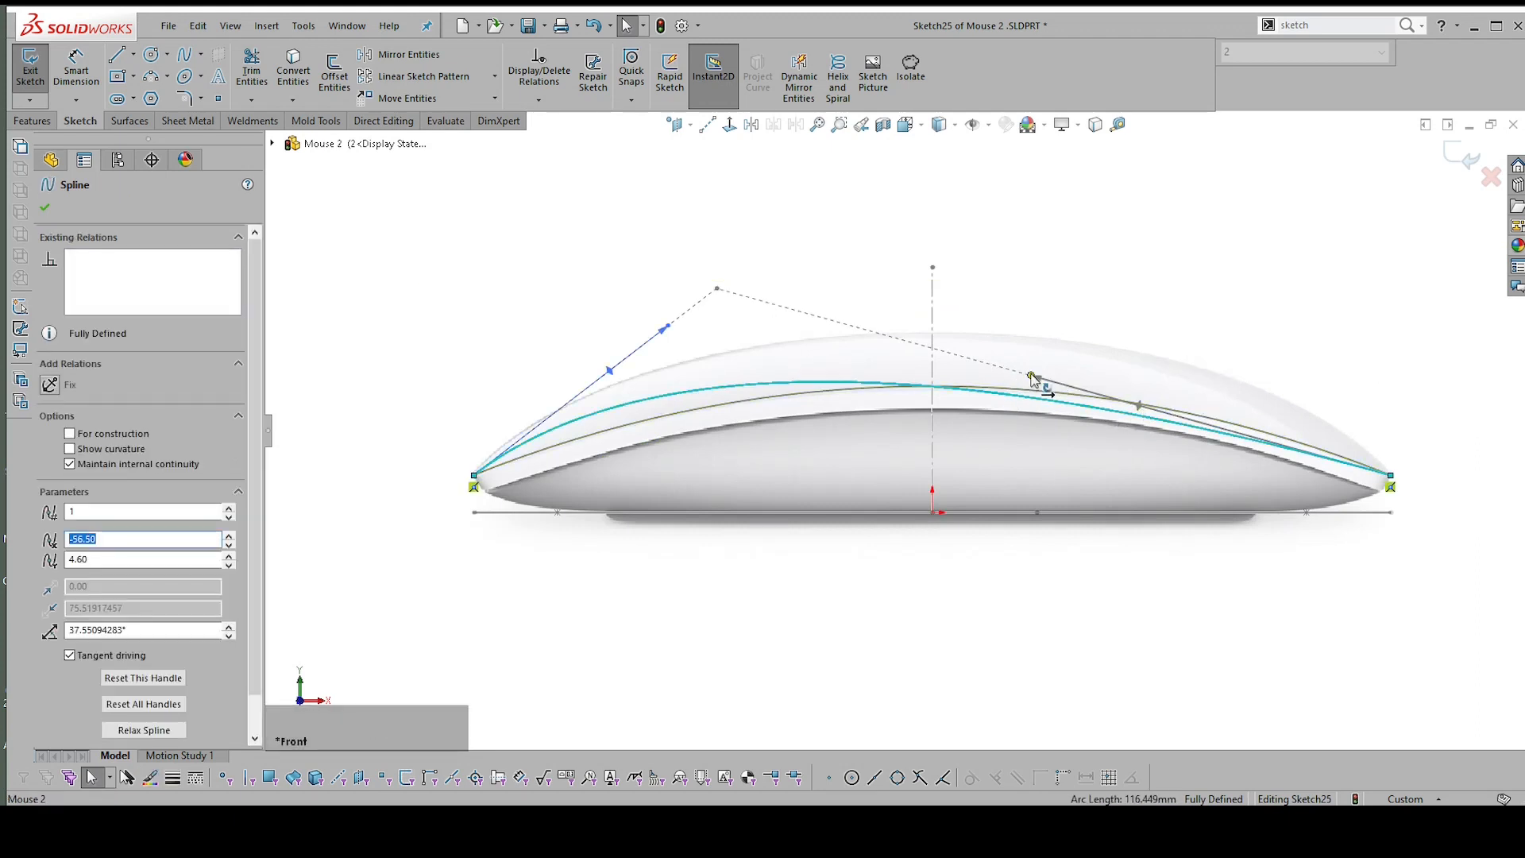
pyautogui.moveTo(1032, 378); pyautogui.dragTo(1165, 293)
pyautogui.moveTo(601, 375); pyautogui.dragTo(594, 354)
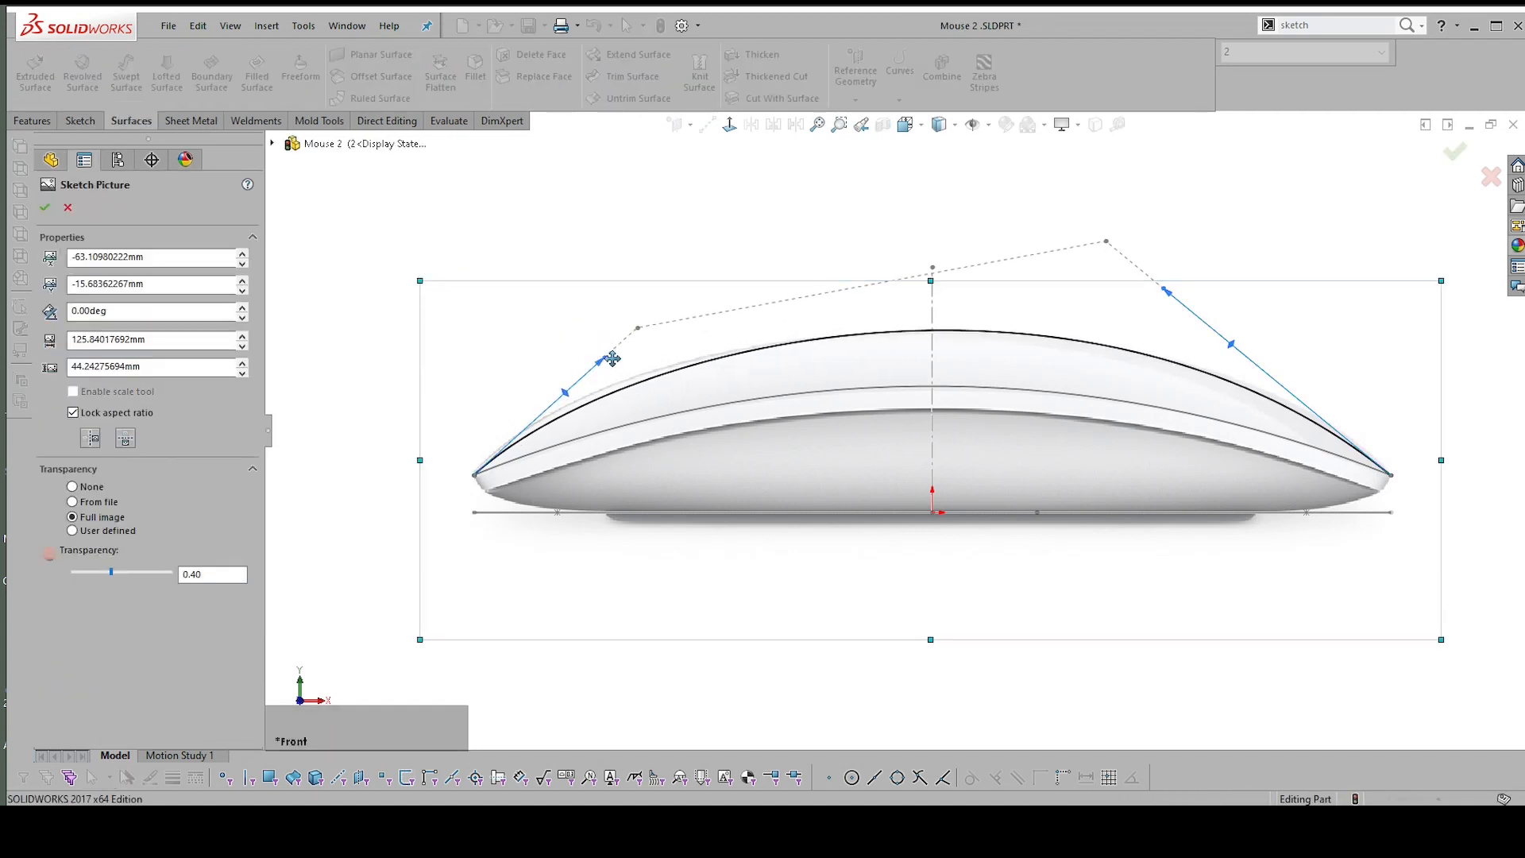
pyautogui.press('Escape')
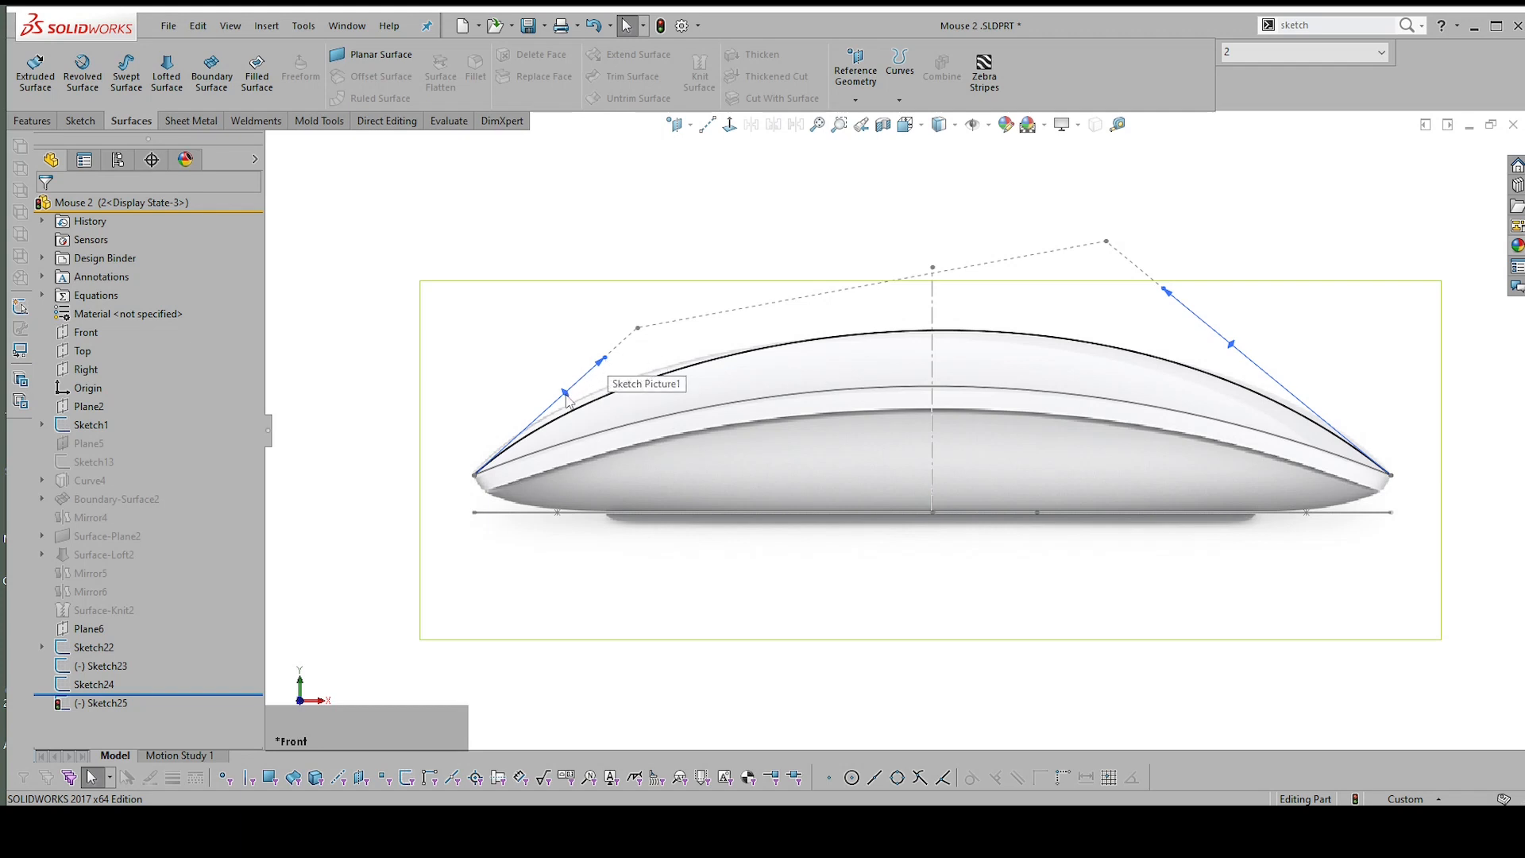
pyautogui.scroll(-2, 936, 256)
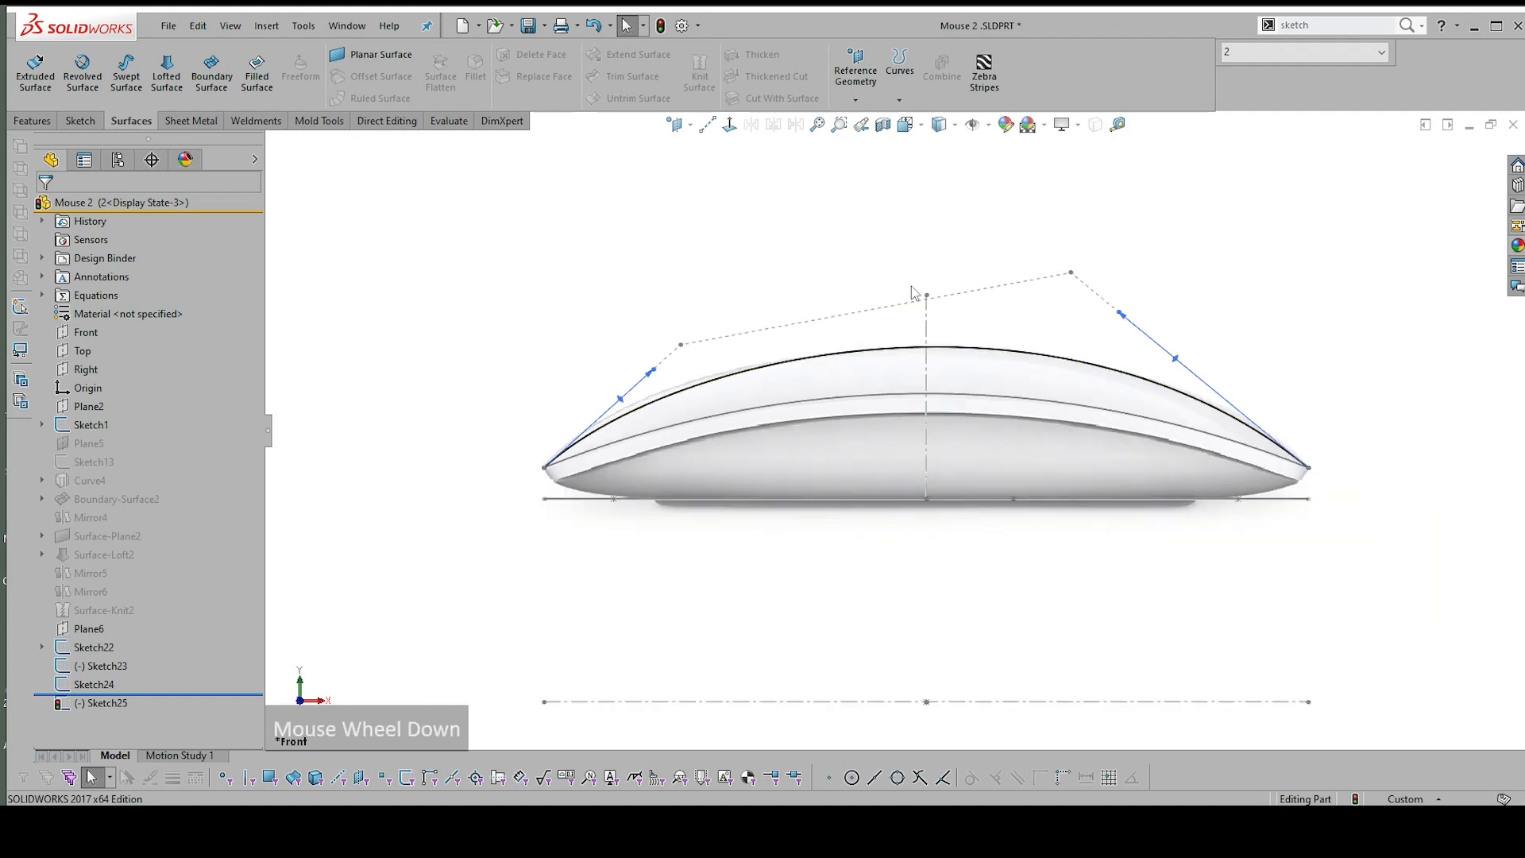
pyautogui.rightClick(1002, 204)
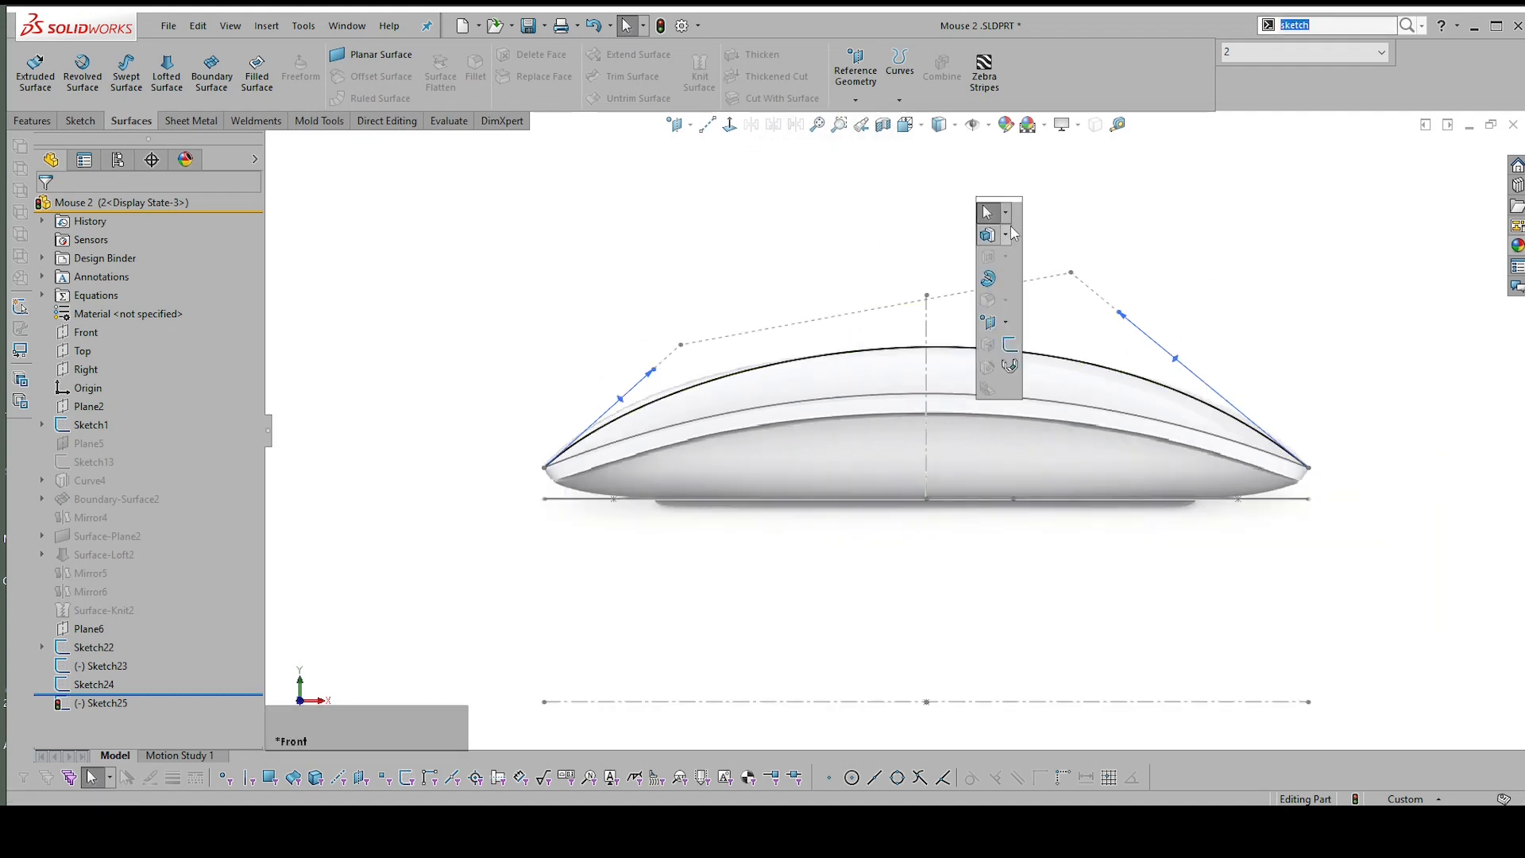
pyautogui.press('Escape')
pyautogui.moveTo(1046, 208); pyautogui.dragTo(1133, 234, button='right')
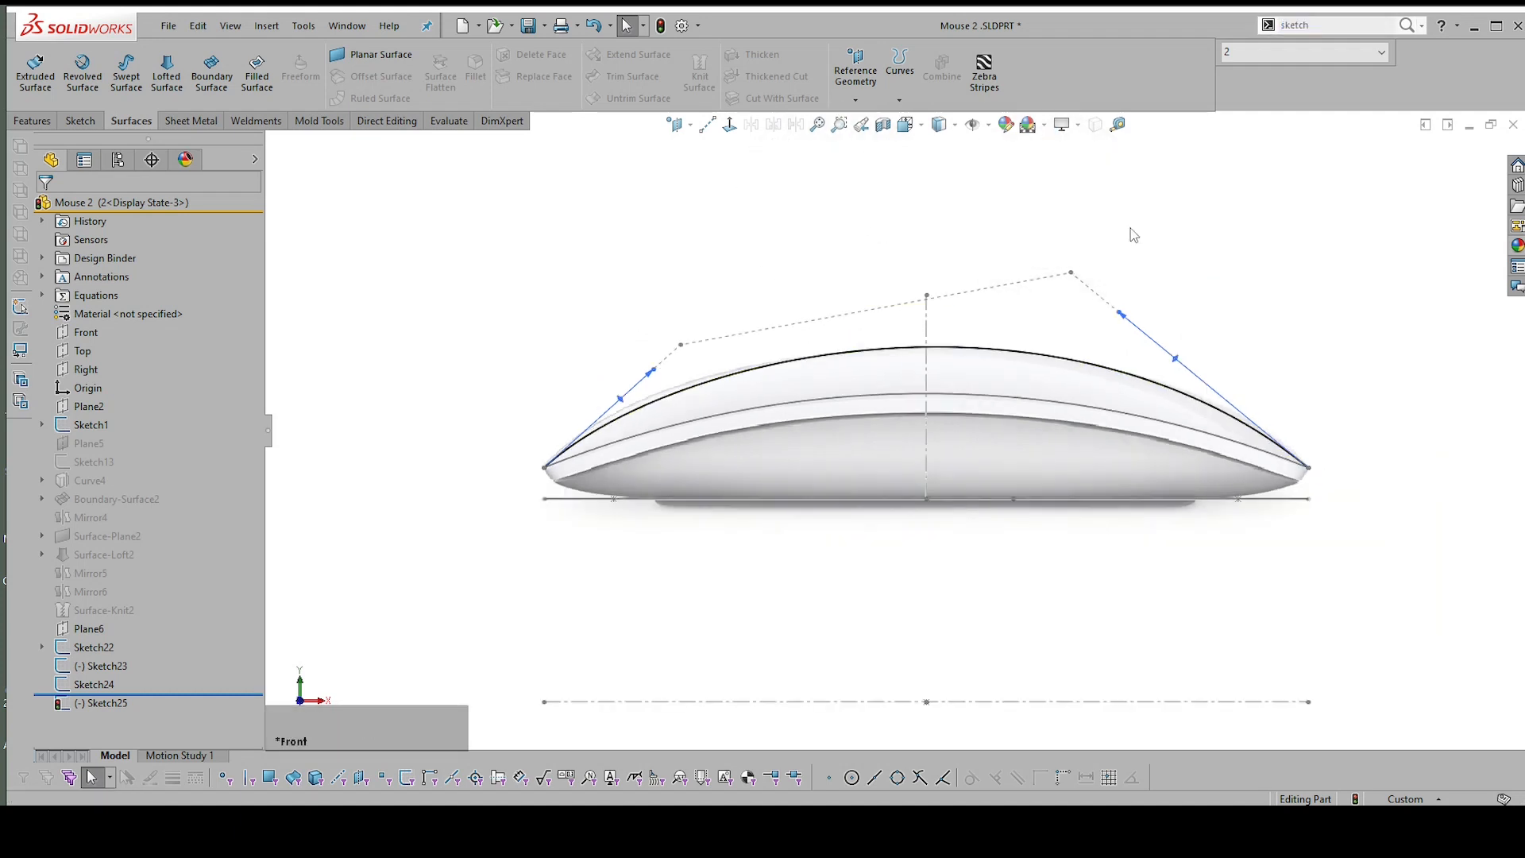
pyautogui.rightClick(1132, 235)
pyautogui.press('Escape')
pyautogui.moveTo(1136, 263); pyautogui.dragTo(1207, 266, button='right')
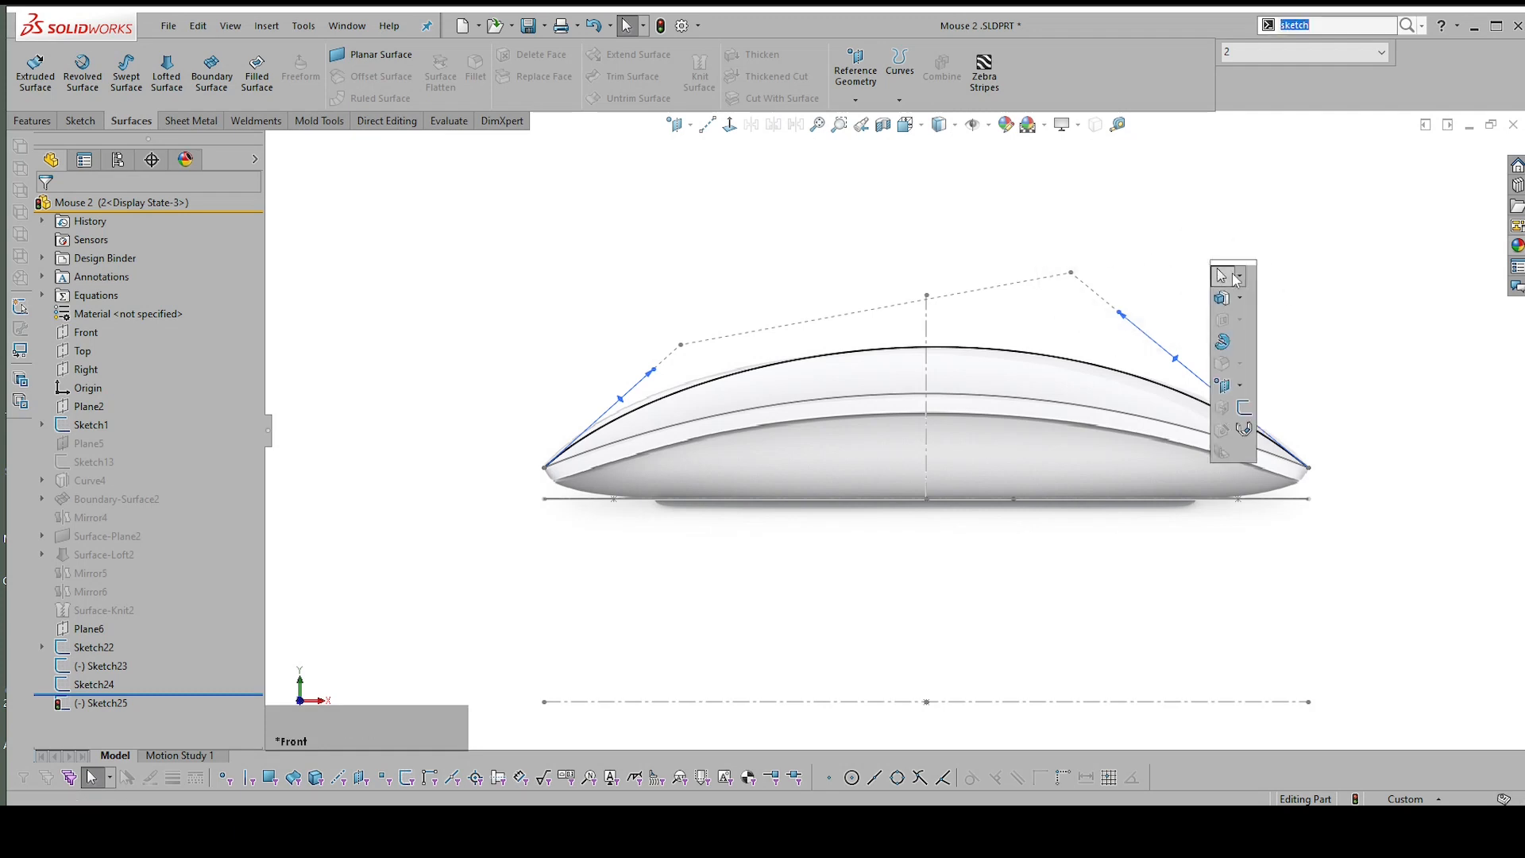
pyautogui.press('Escape')
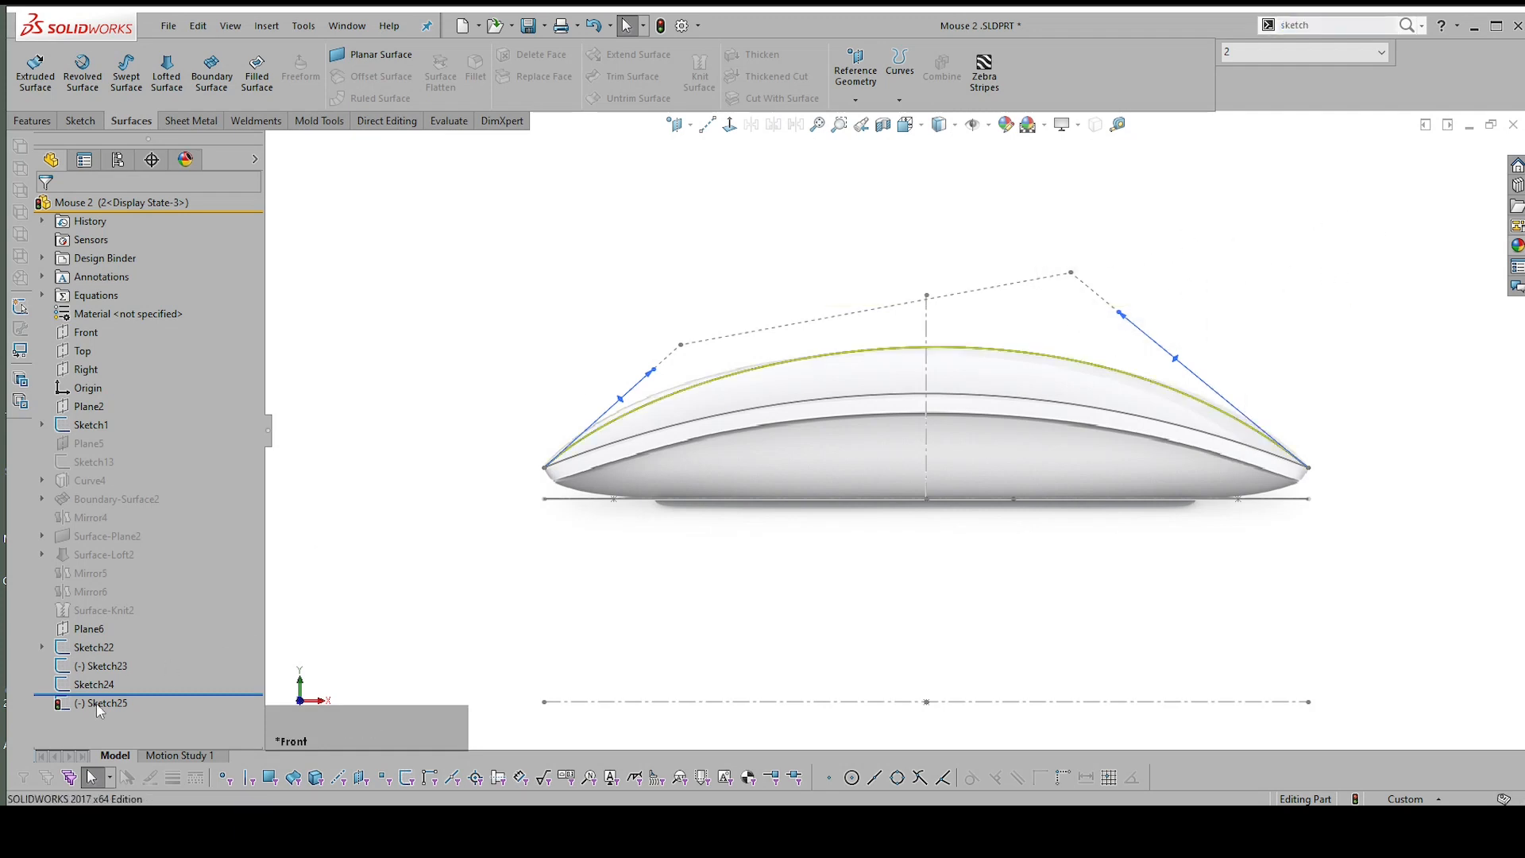
pyautogui.scroll(-2, 893, 639)
pyautogui.scroll(1, 929, 592)
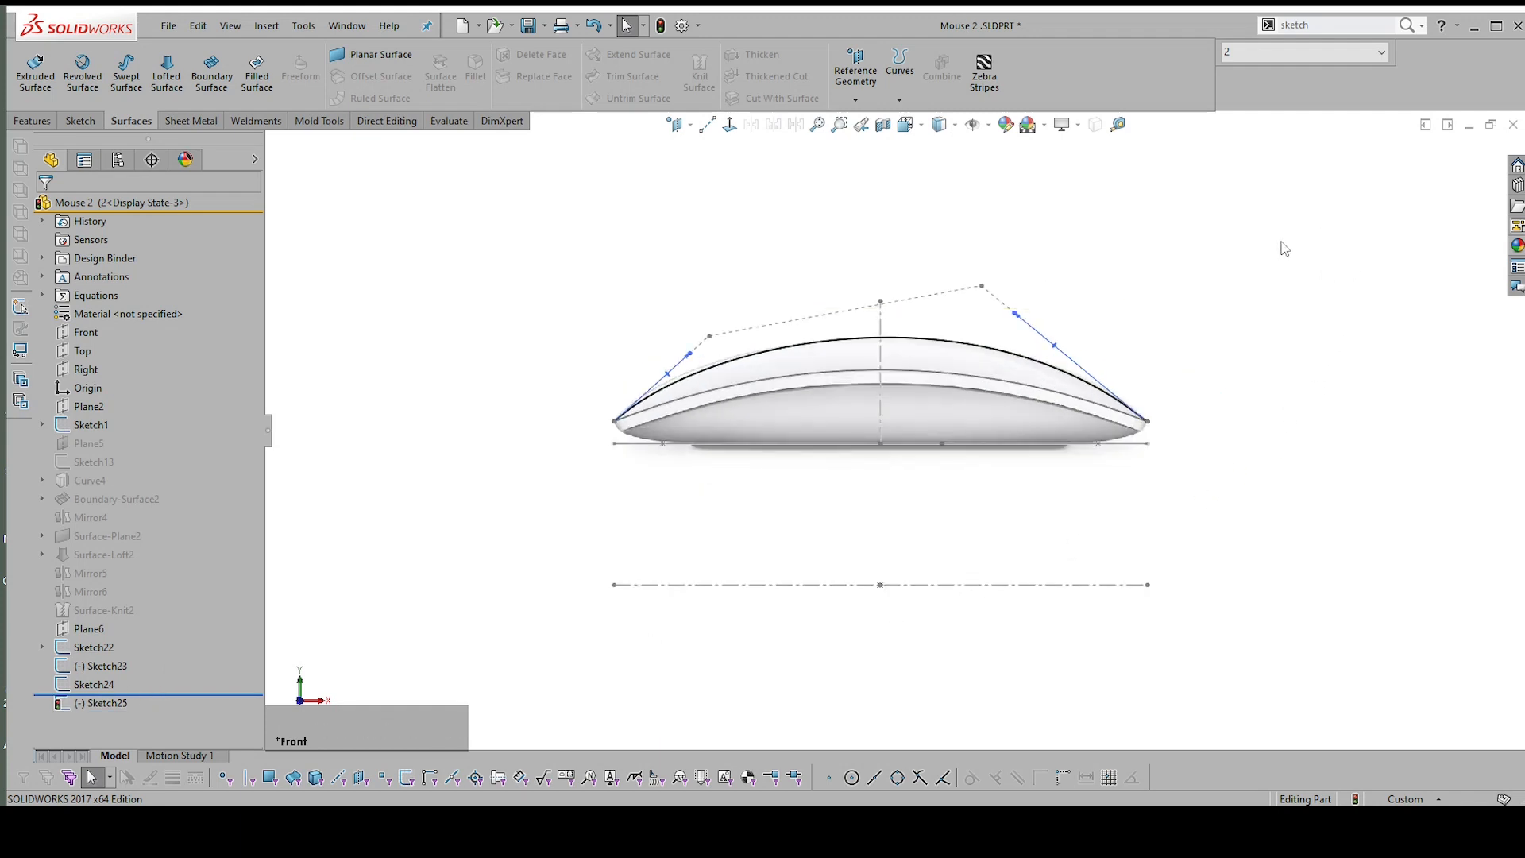
# Rebuild the model and reopen the sketch of the mouse's top-profile spline for editing
pyautogui.click(661, 26)
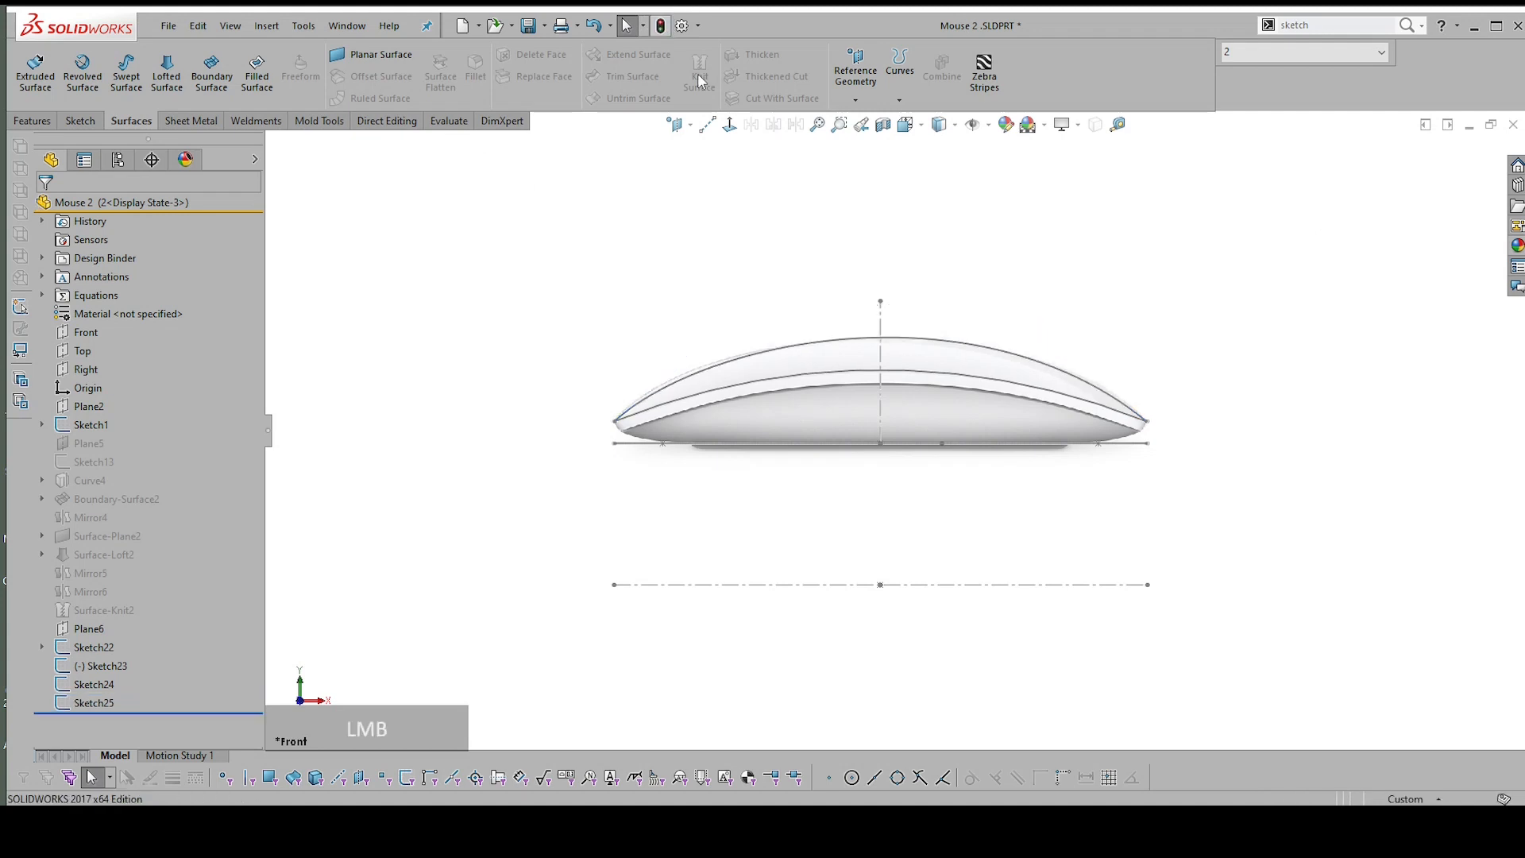
pyautogui.click(94, 702)
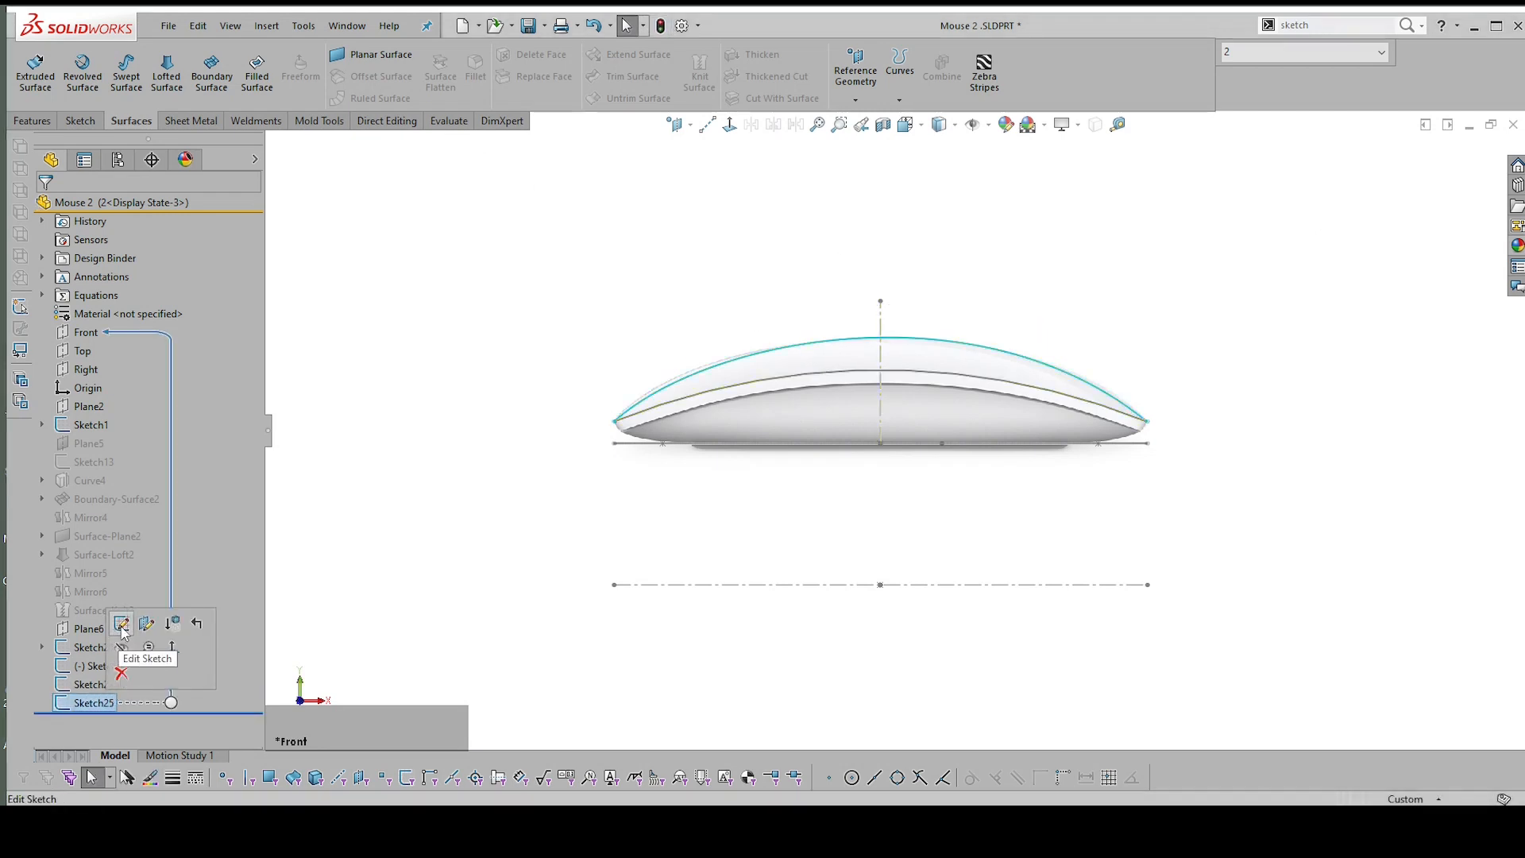
pyautogui.click(121, 624)
pyautogui.scroll(3, 1021, 340)
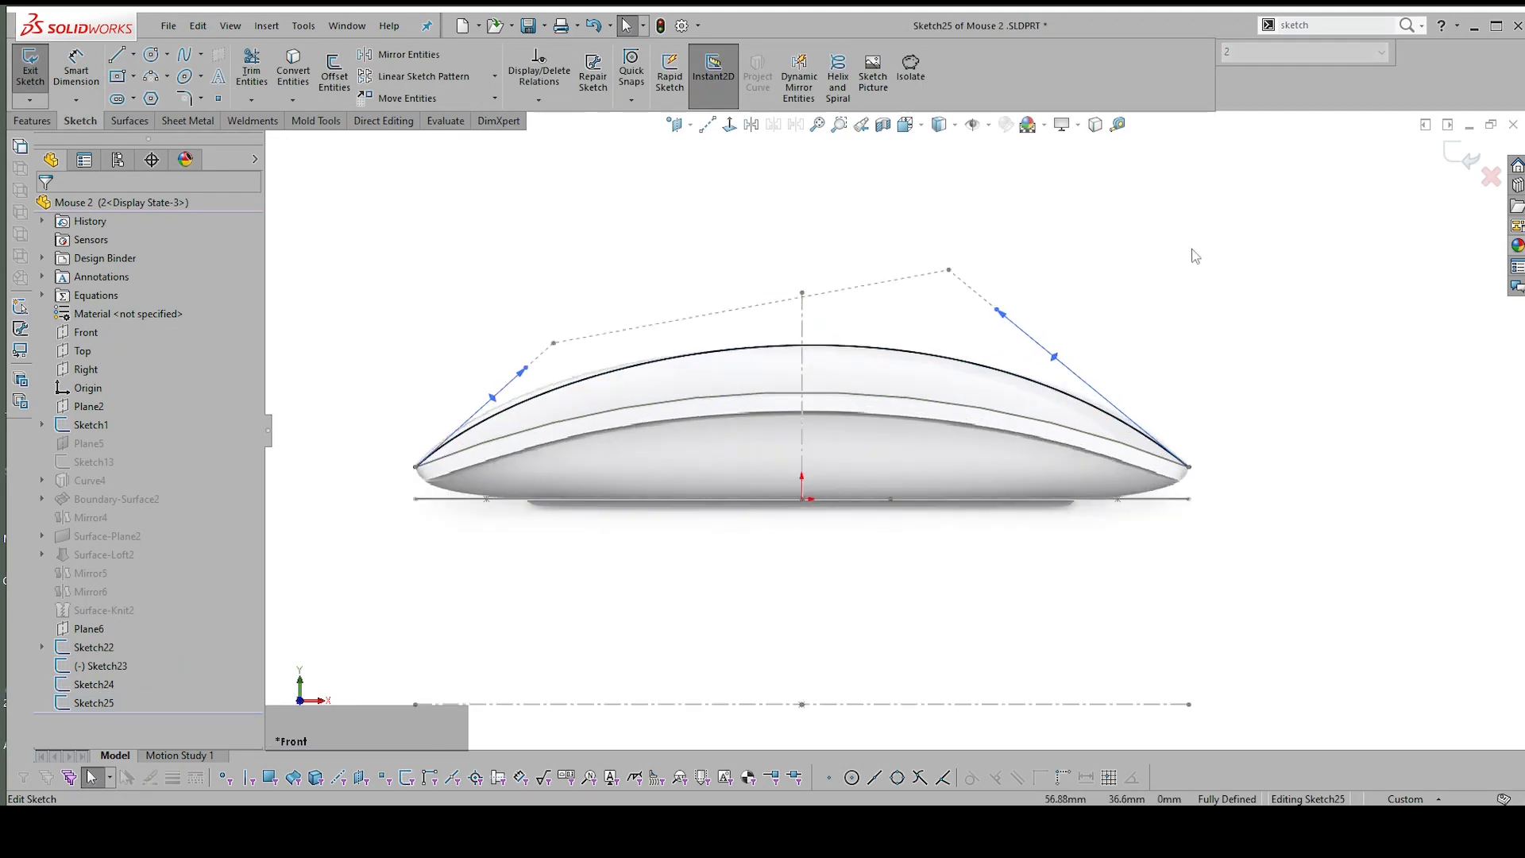
# Draw a vertical construction centerline about 30 mm long from the origin up to the top end of the existing center axis
pyautogui.rightClick(1334, 231)
pyautogui.click(1338, 263)
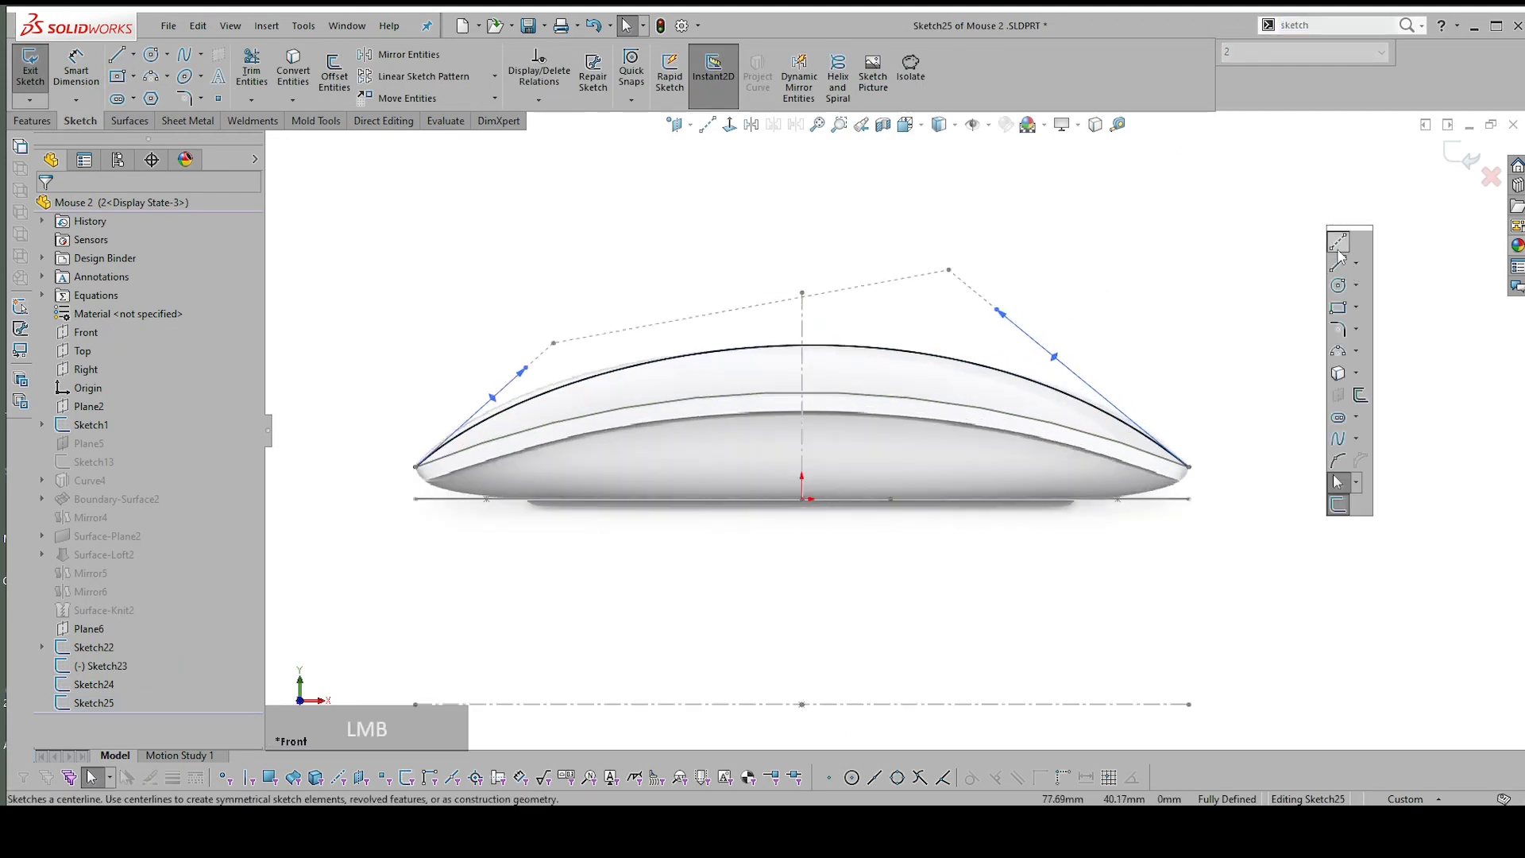
pyautogui.click(801, 499)
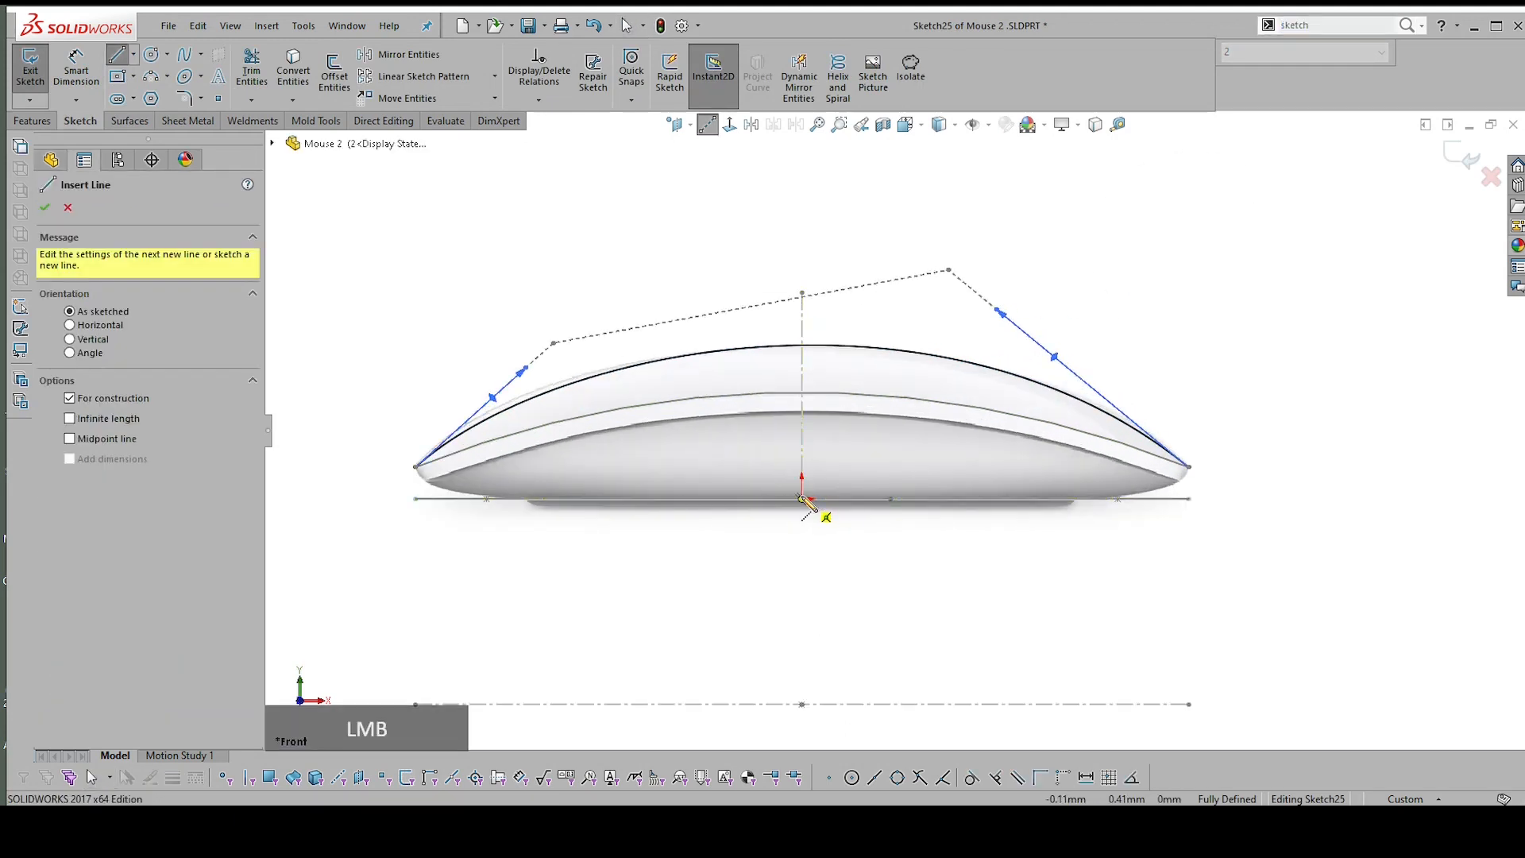
pyautogui.click(802, 295)
pyautogui.press('Escape')
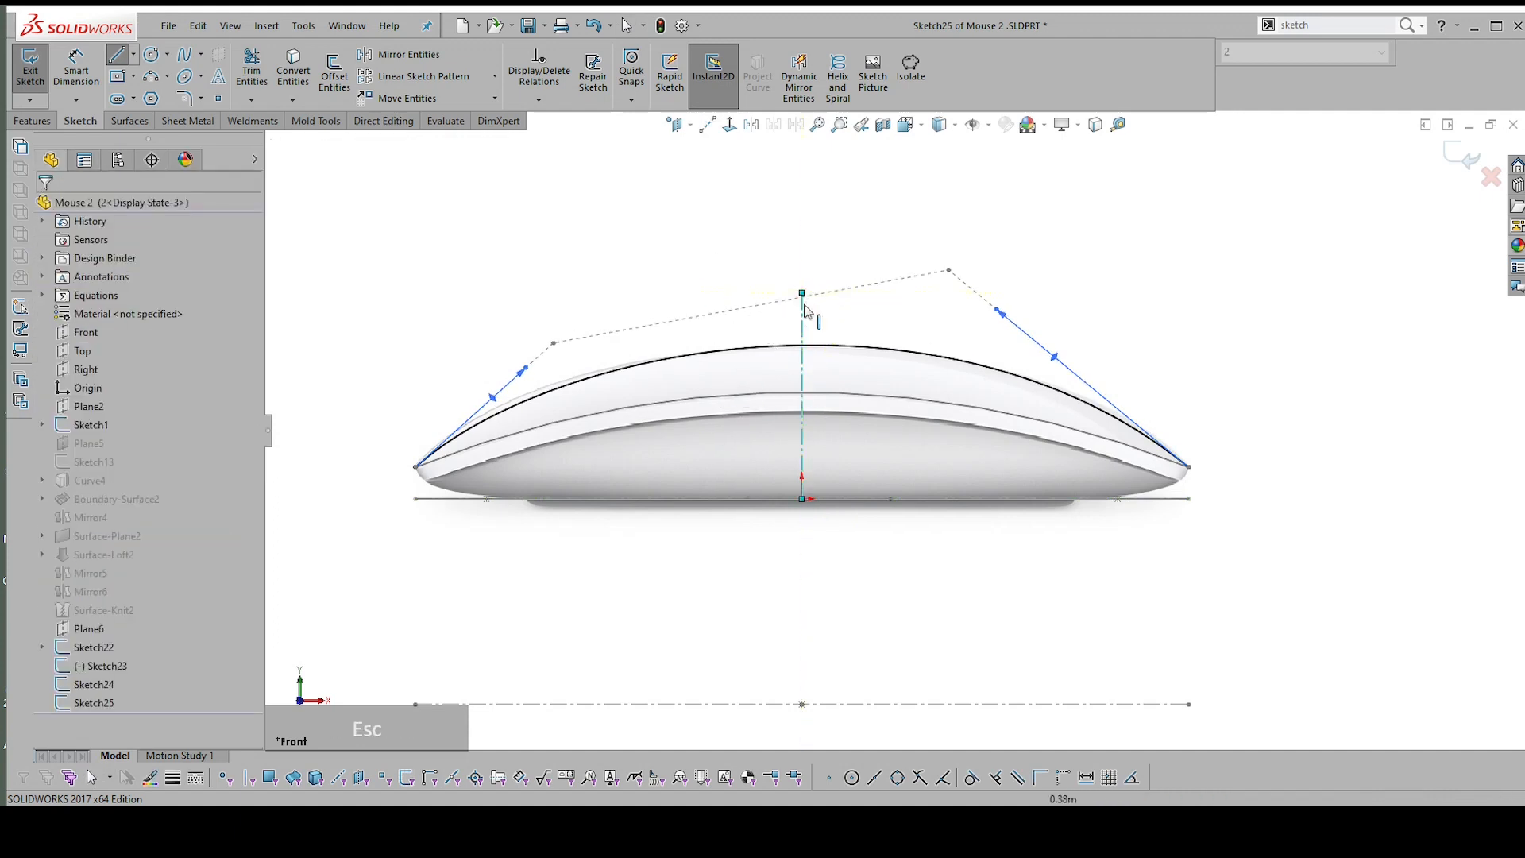
pyautogui.click(804, 319)
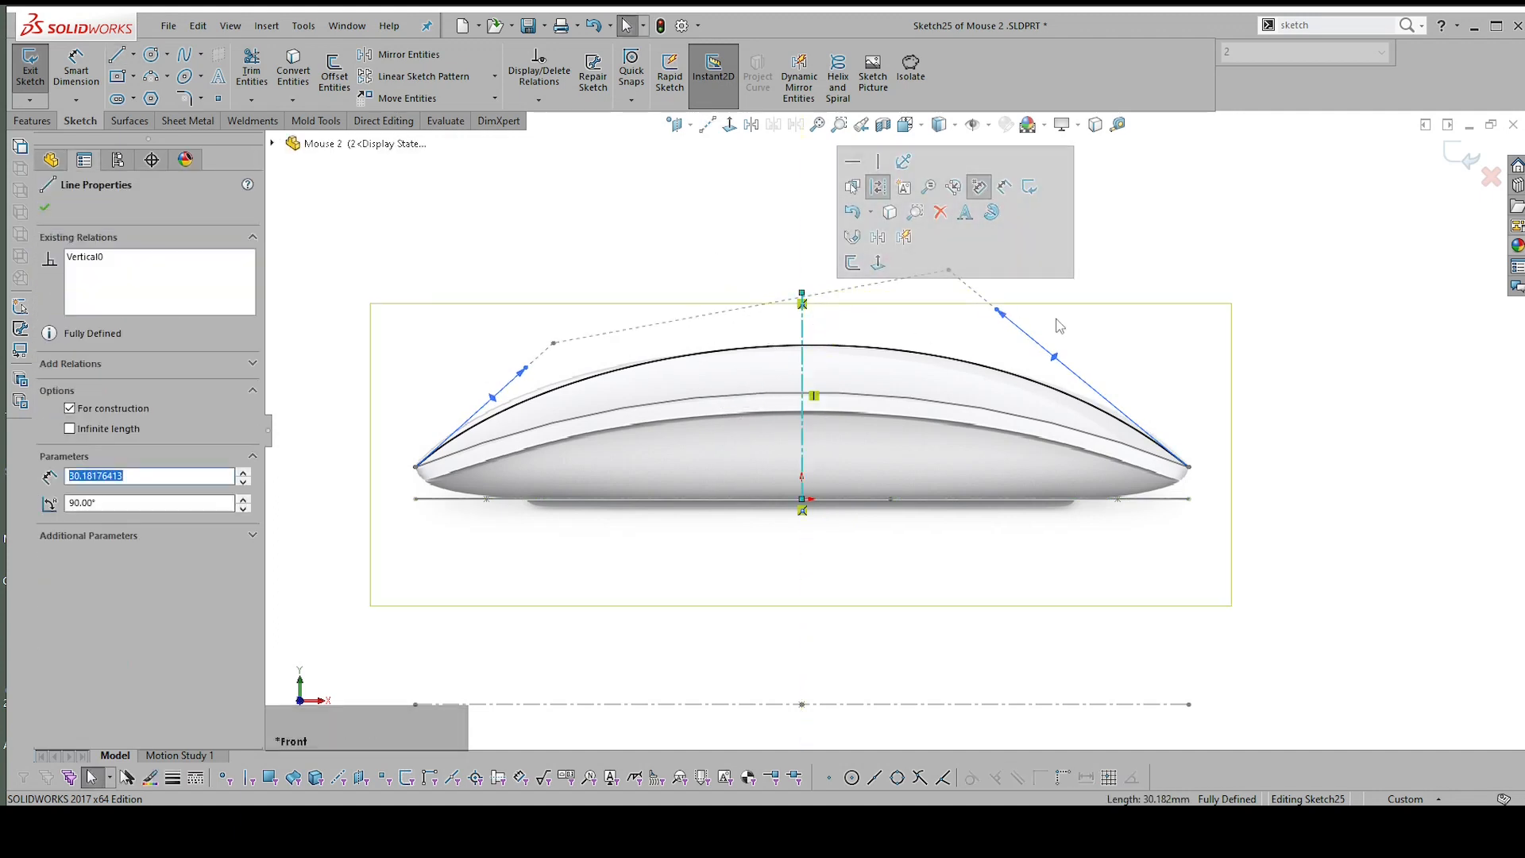
pyautogui.click(584, 286)
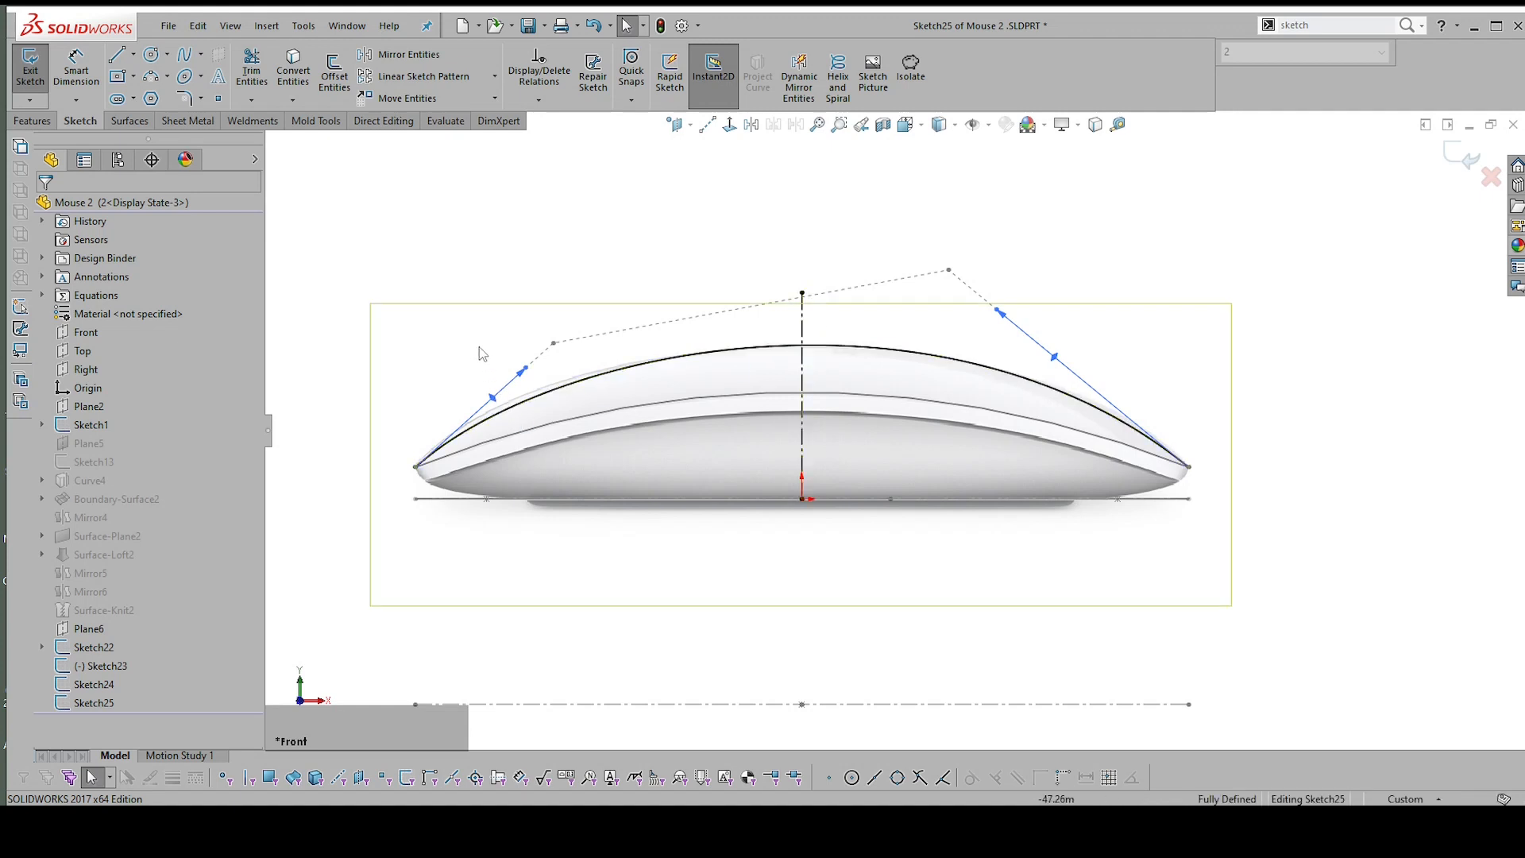
# Add a tangent-weight dimension to the spline's left end handle, keeping its proposed value
pyautogui.moveTo(480, 278); pyautogui.dragTo(477, 231, button='right')
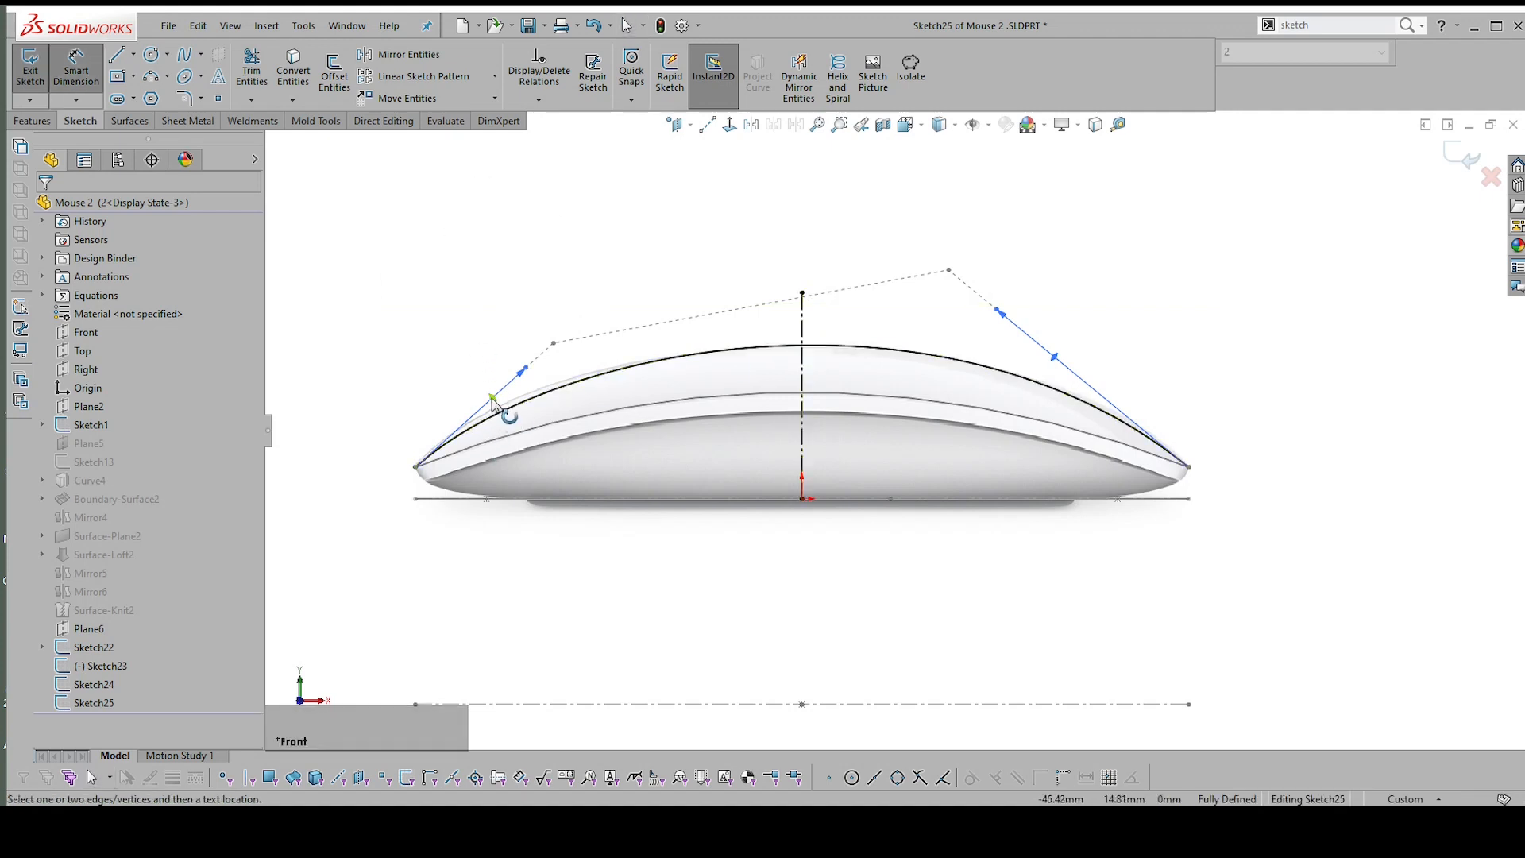
pyautogui.click(500, 395)
pyautogui.click(476, 319)
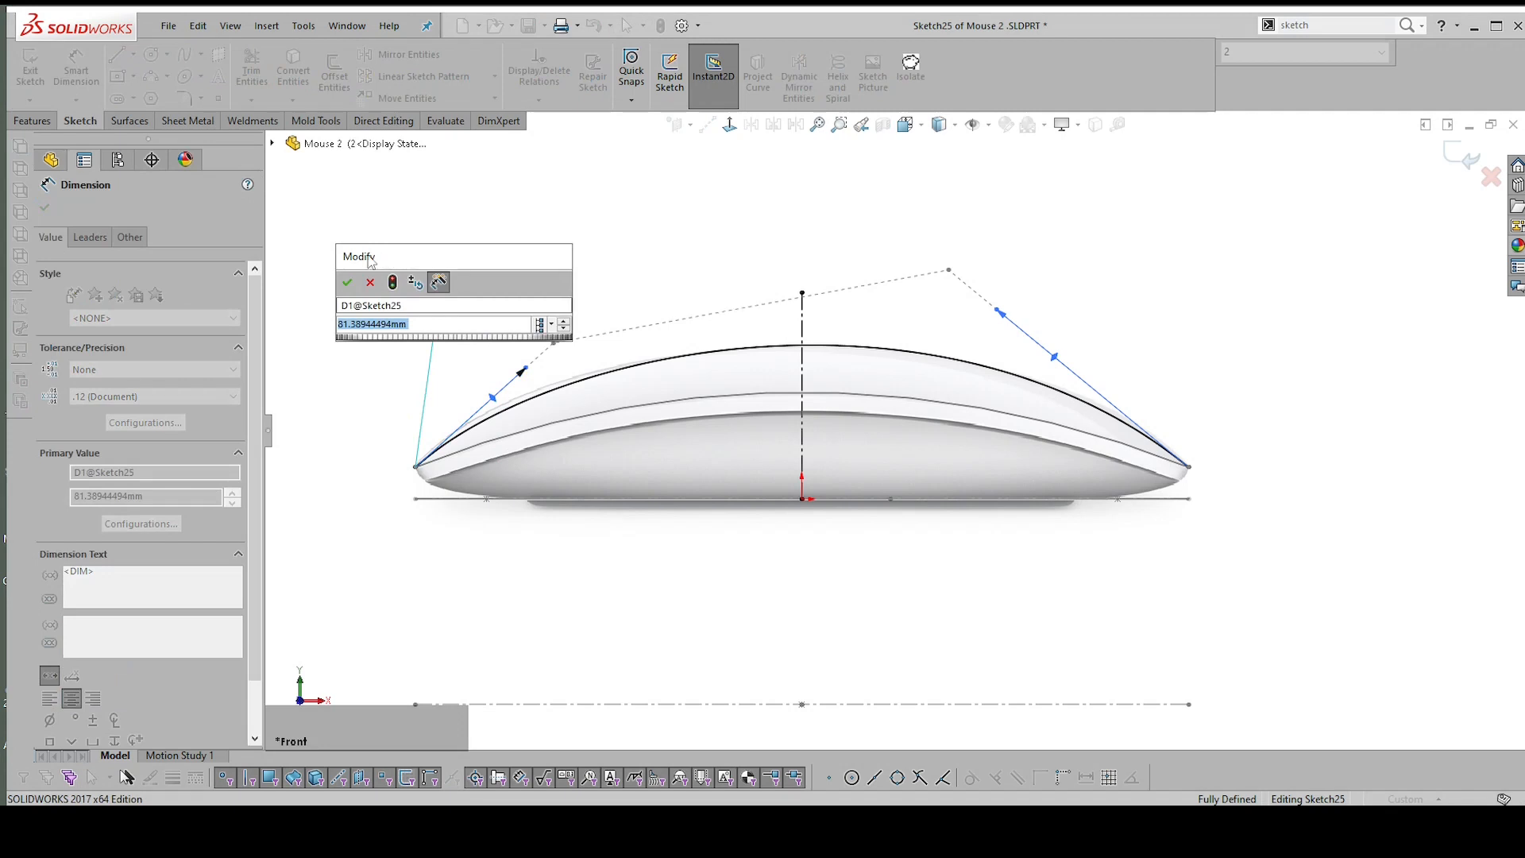
pyautogui.click(348, 283)
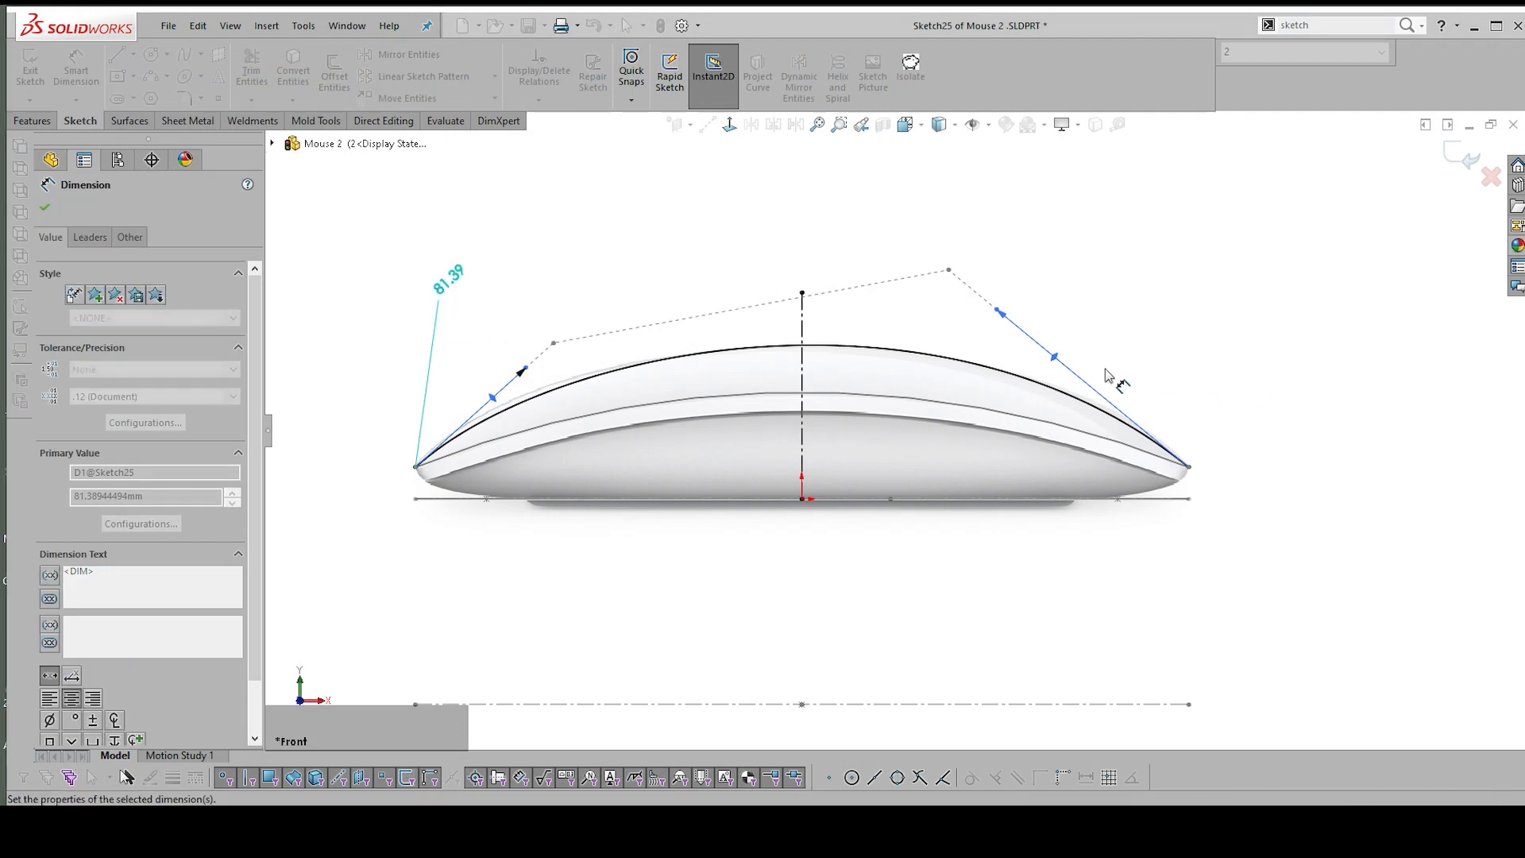
# Dimension the tangent weight of the spline's right end handle and set it to 85 mm
pyautogui.click(1056, 359)
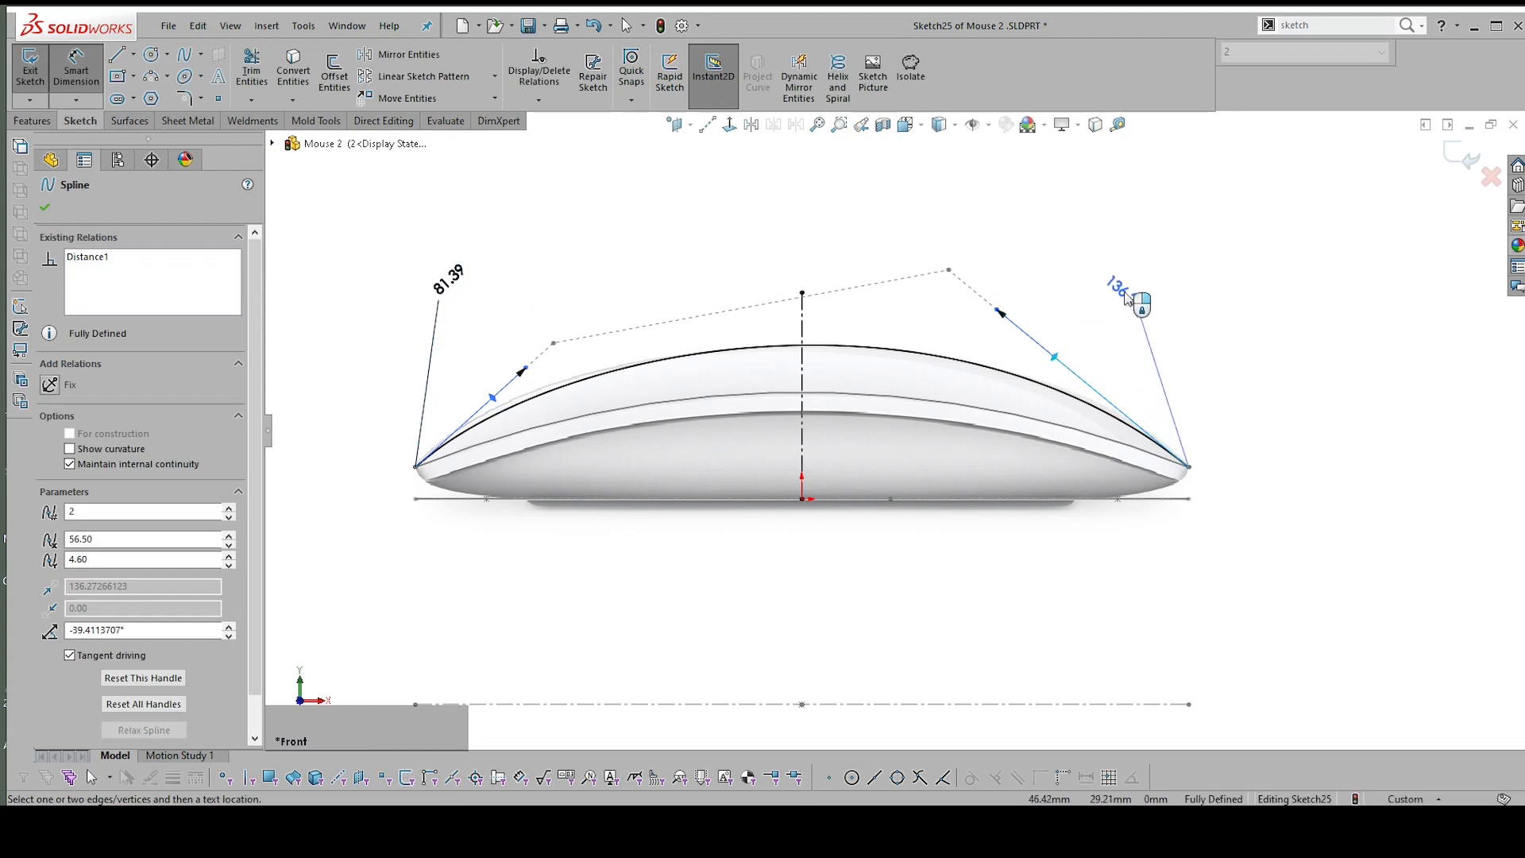
pyautogui.click(1124, 293)
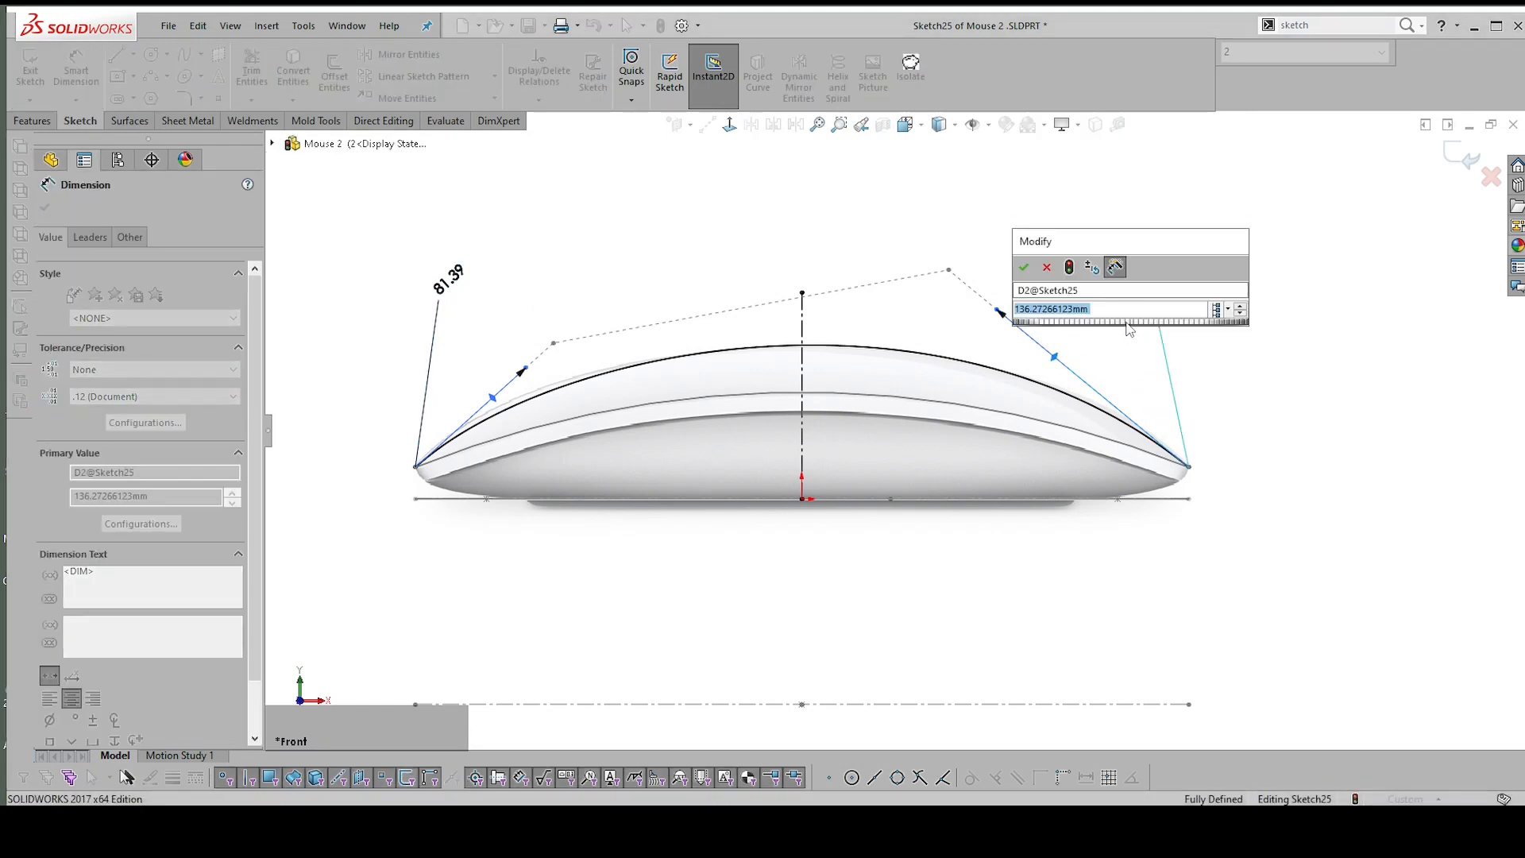
pyautogui.write('85')
pyautogui.press('Return')
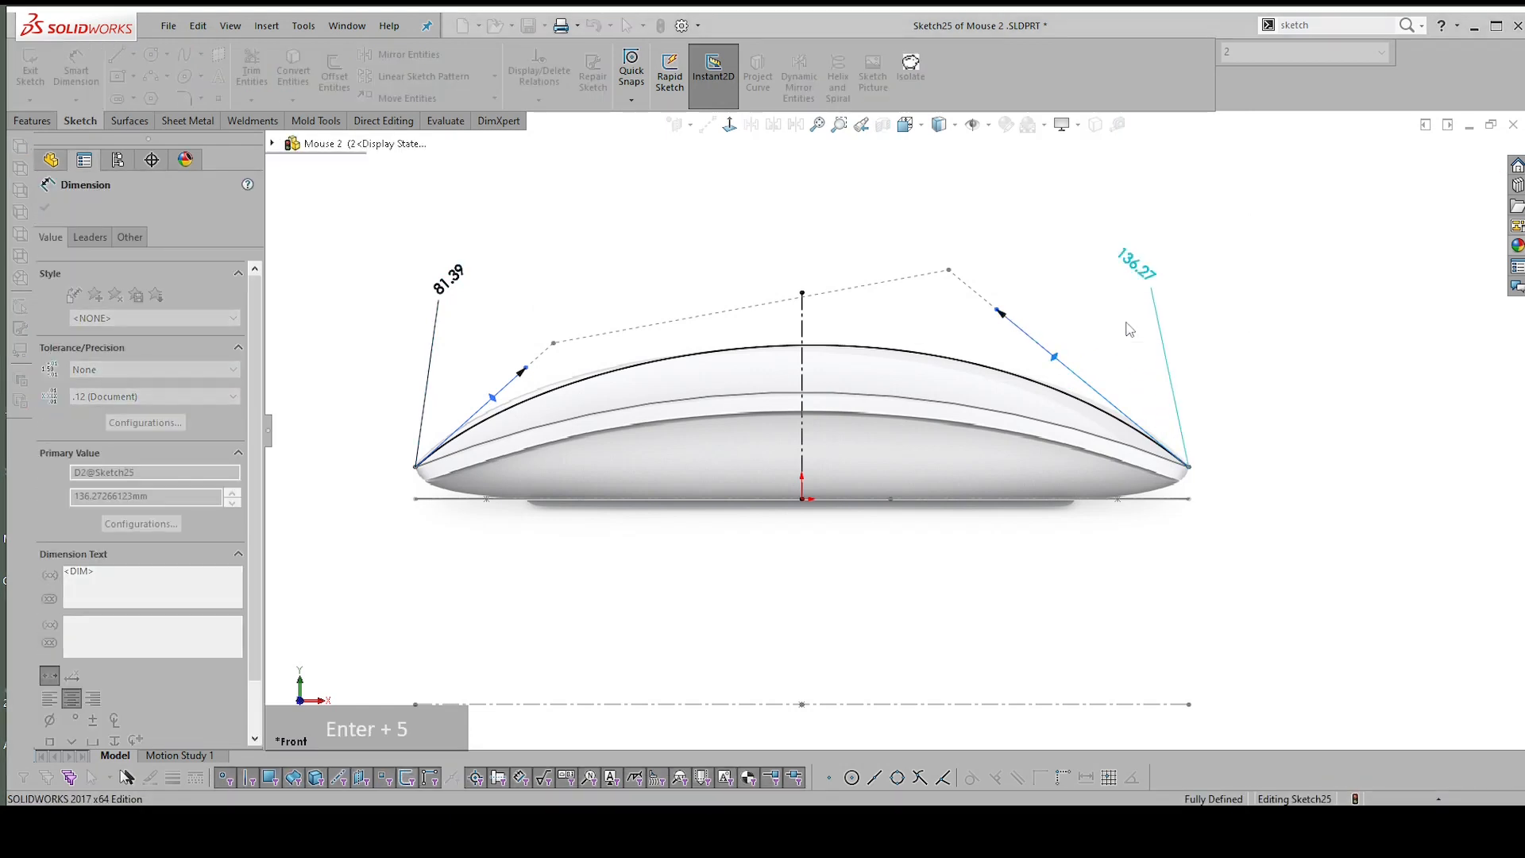
pyautogui.press('Escape')
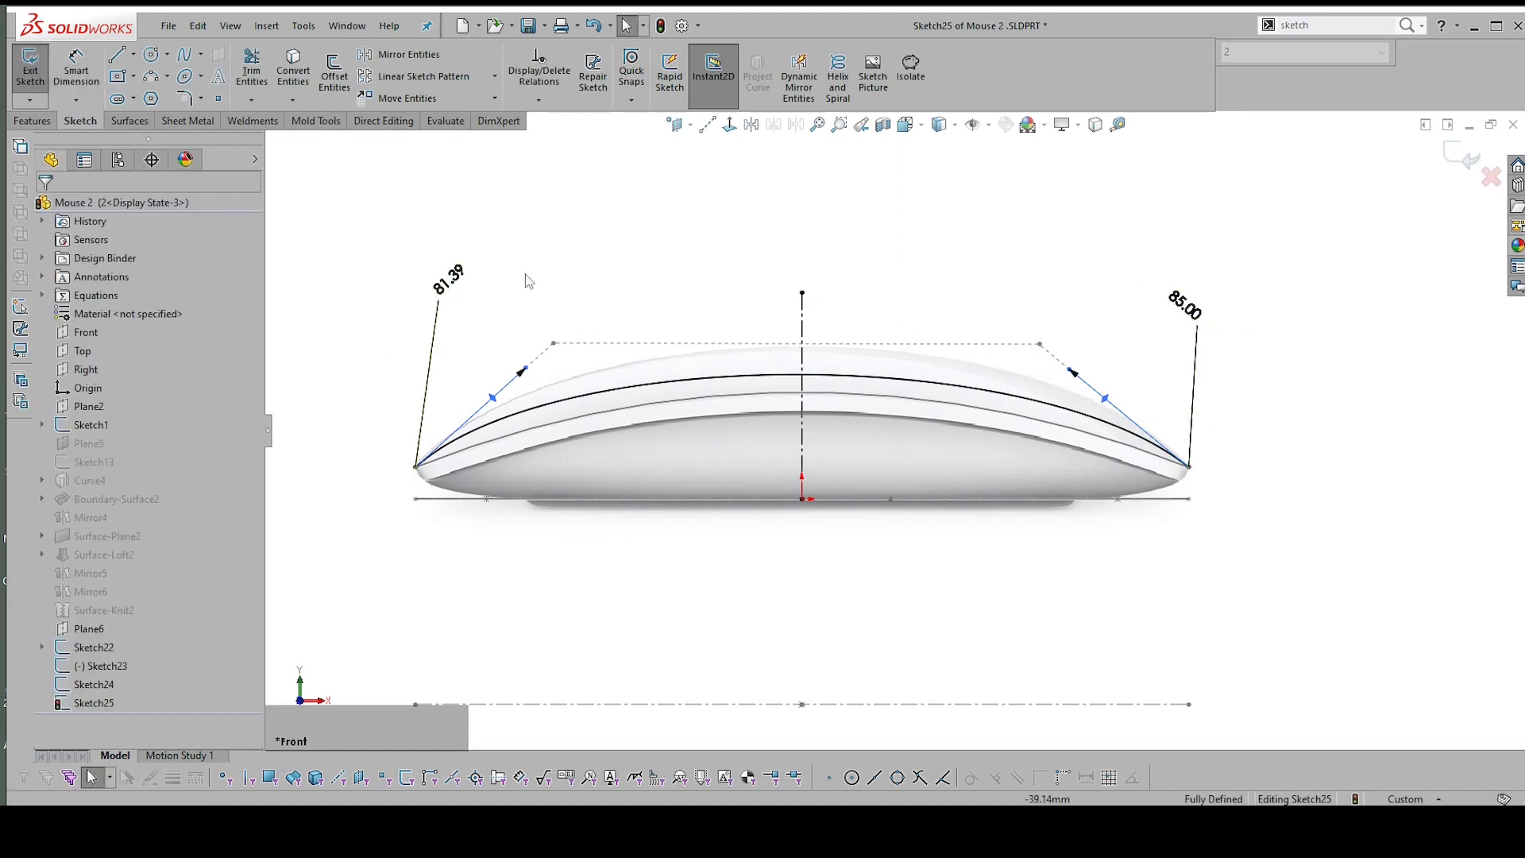
# Link the left handle's tangent-weight dimension to the right handle's dimension with an equation
pyautogui.click(452, 285)
pyautogui.press('Escape')
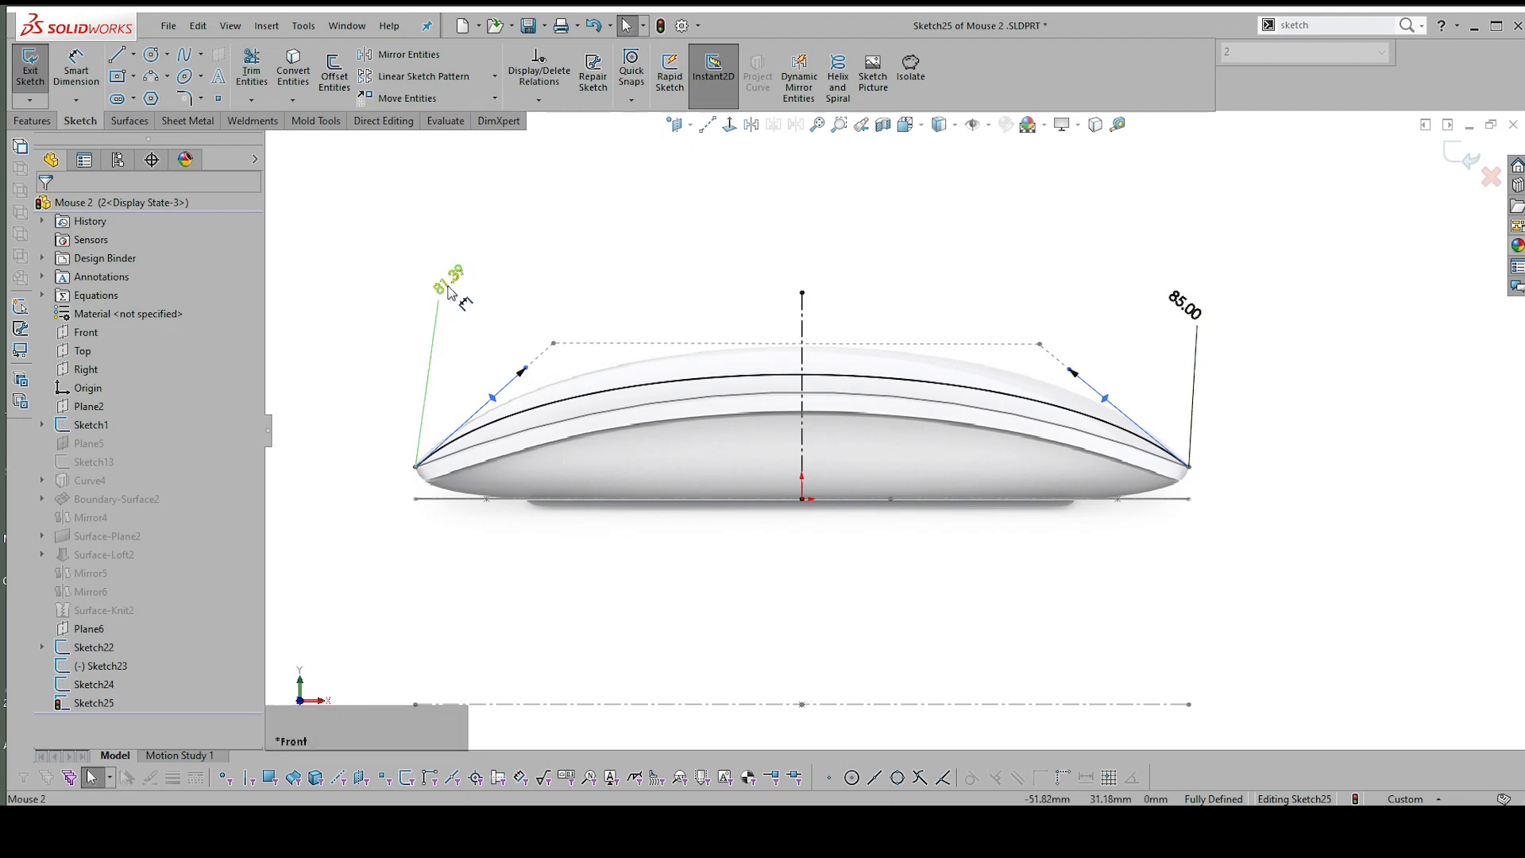
pyautogui.click(450, 290)
pyautogui.press('Escape')
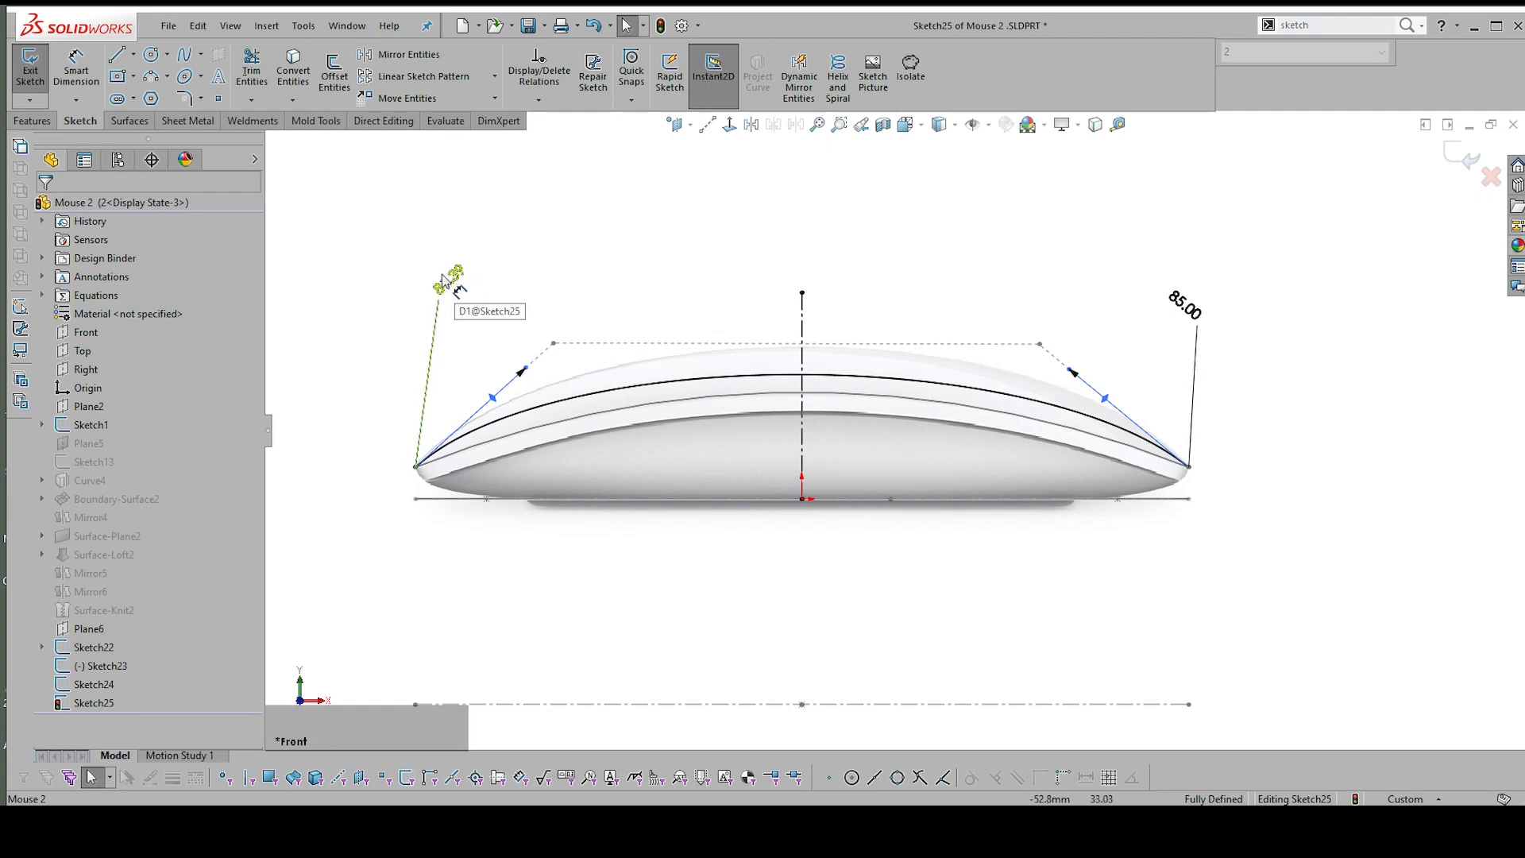
pyautogui.doubleClick(455, 283)
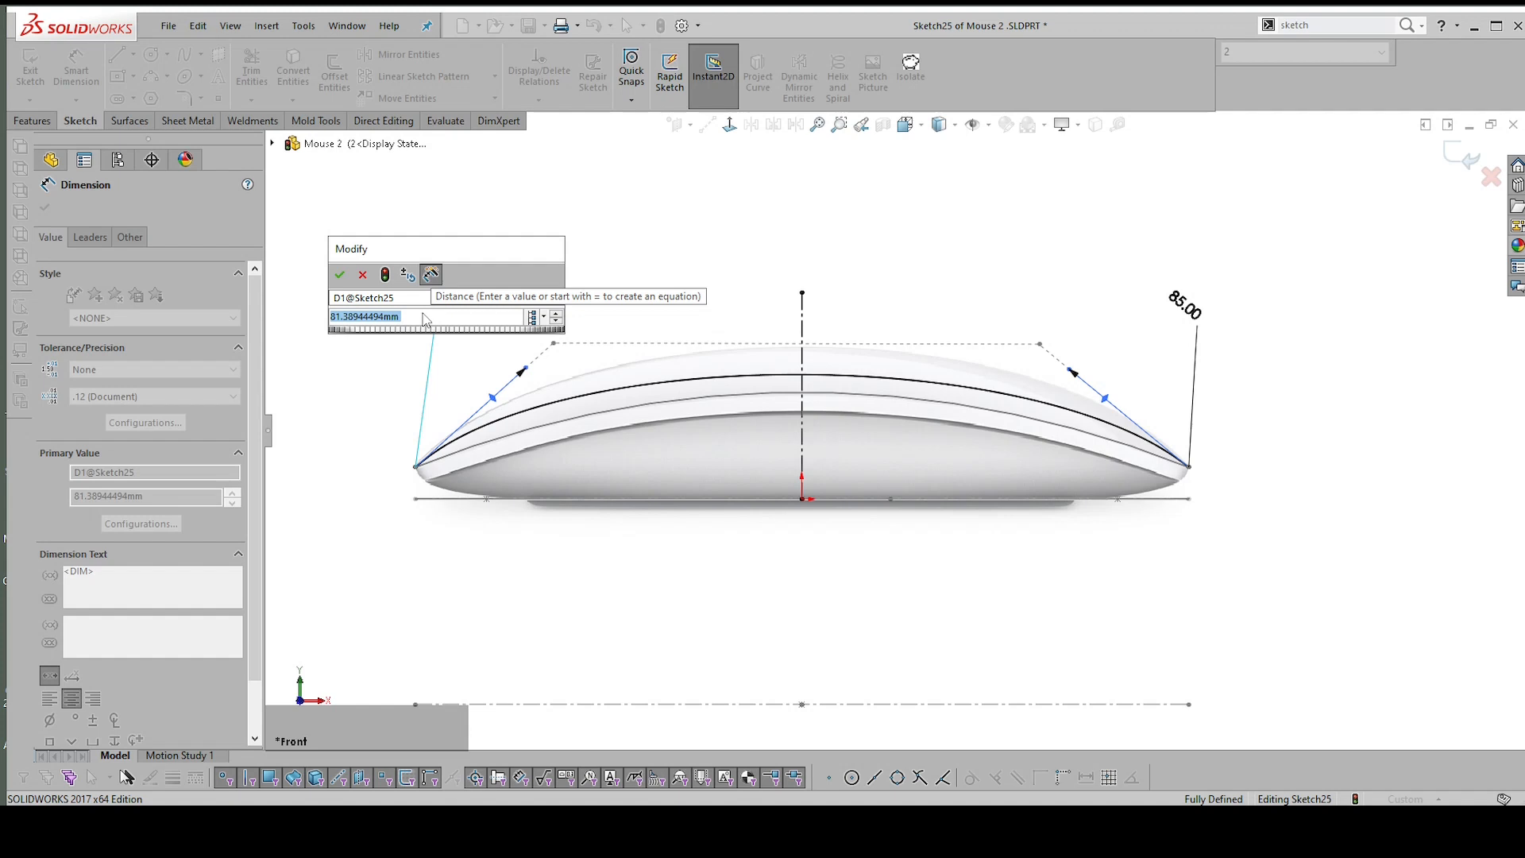
pyautogui.write('=')
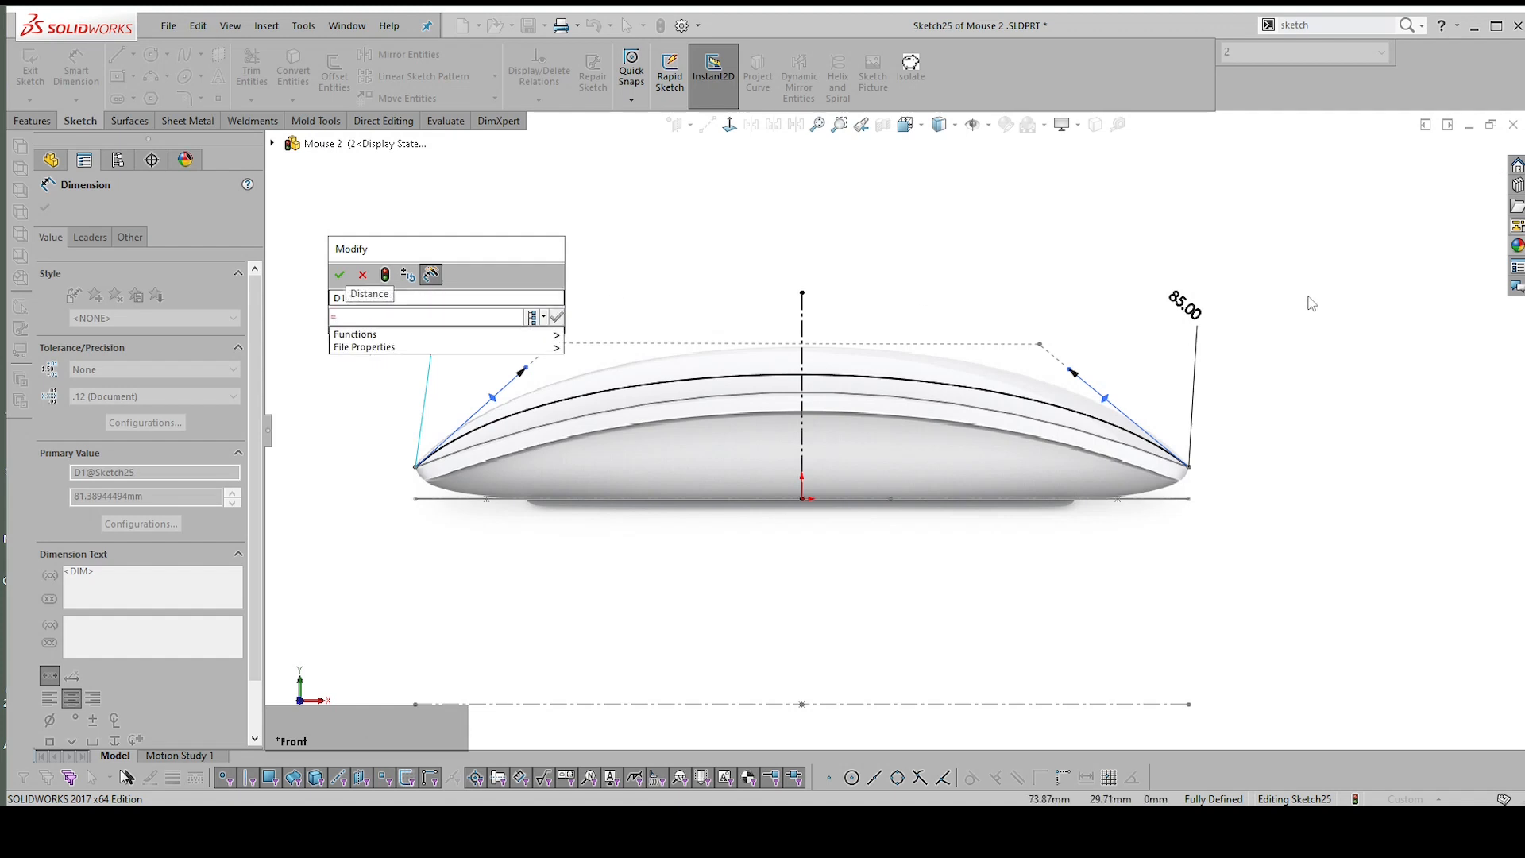
pyautogui.click(1189, 308)
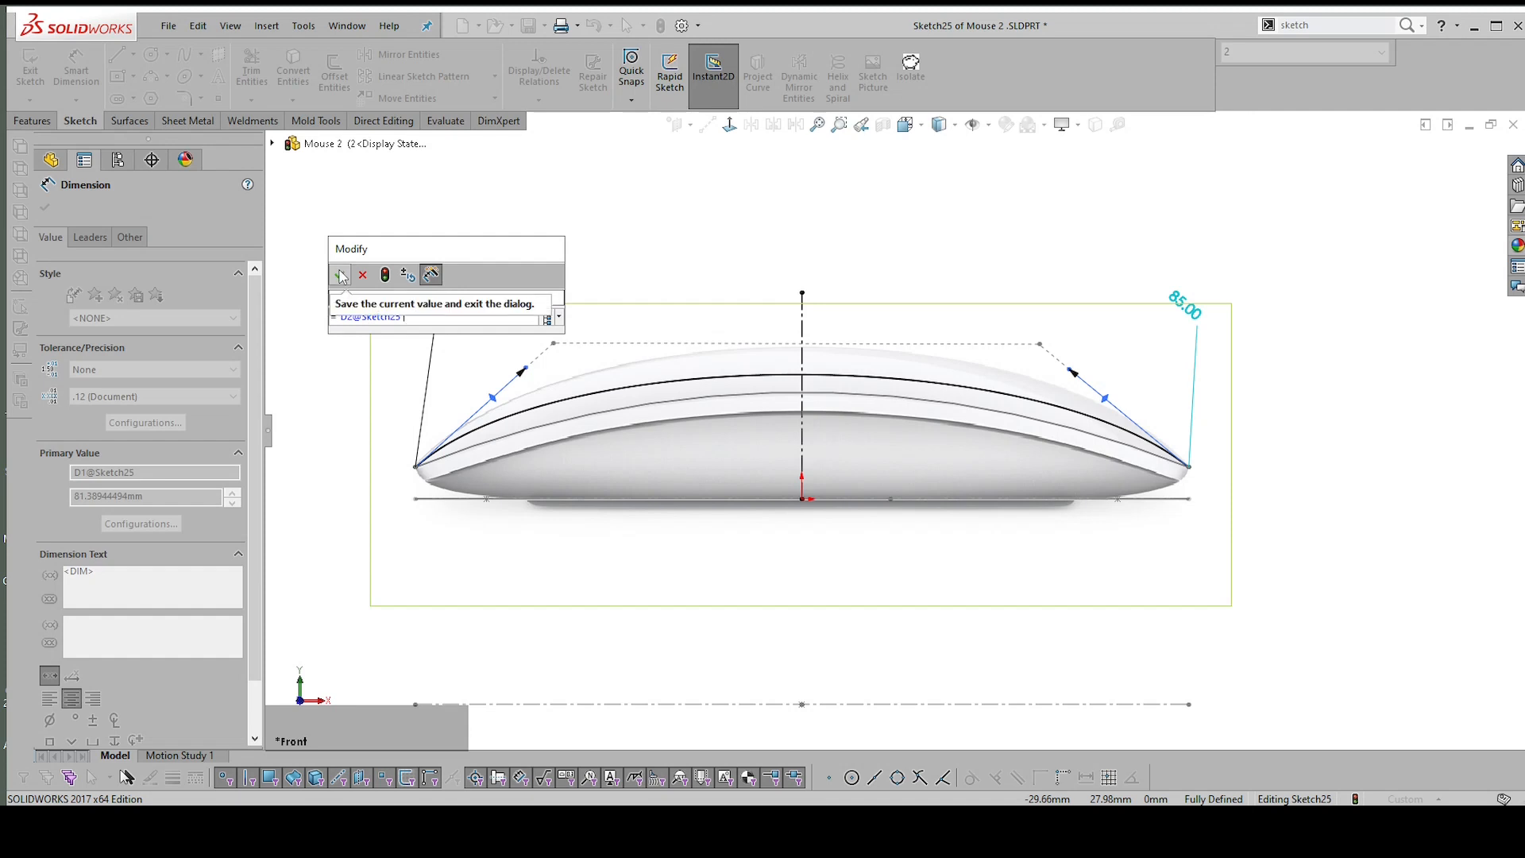
pyautogui.click(341, 276)
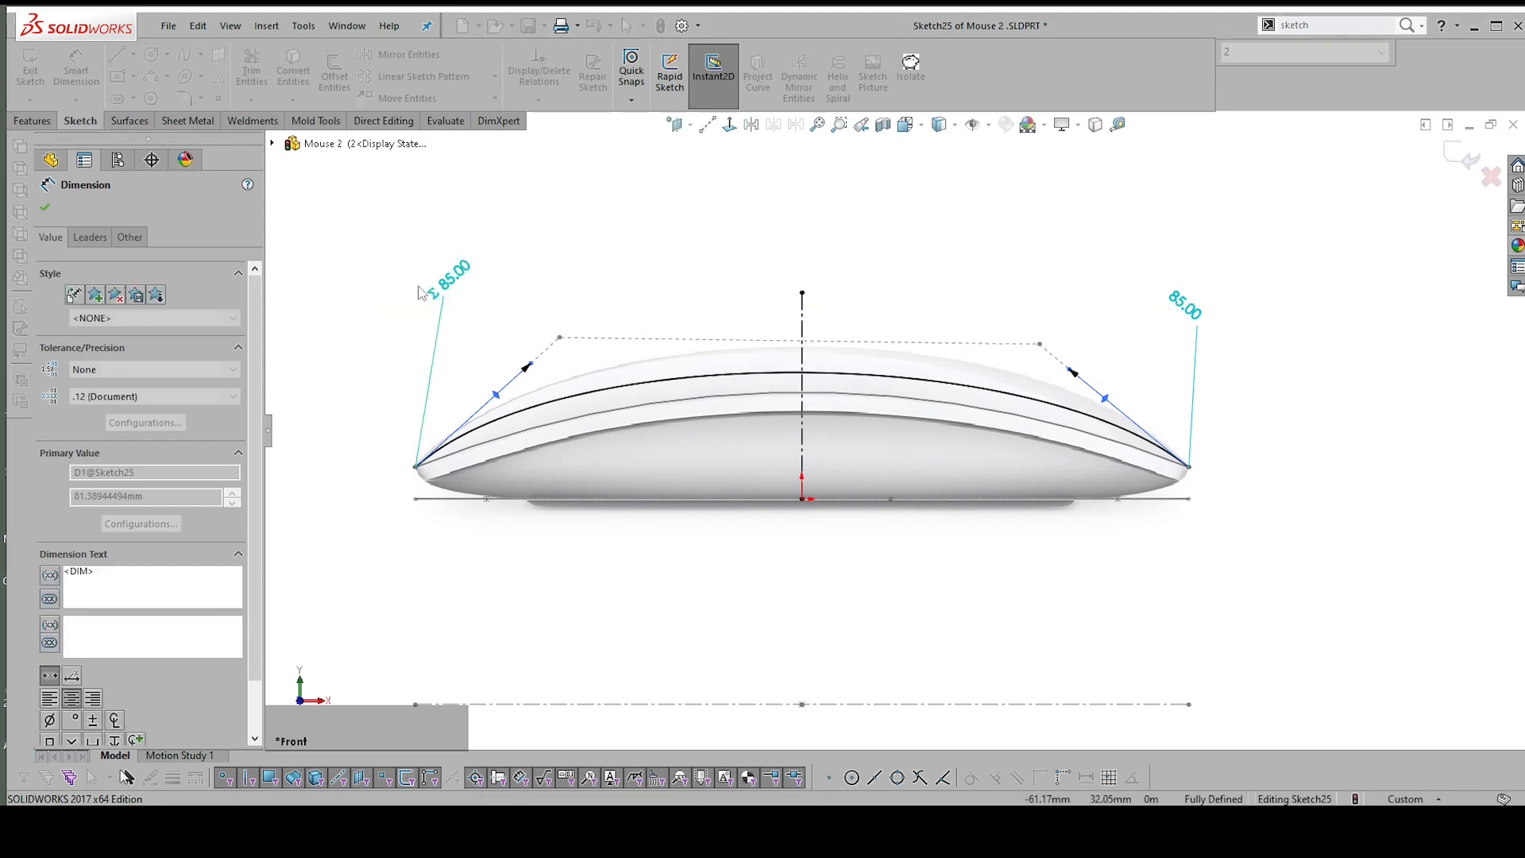
# Reposition the right handle's tangent-weight dimension and set it to 90 mm
pyautogui.moveTo(1178, 306); pyautogui.dragTo(1151, 296)
pyautogui.press('Escape')
pyautogui.click(1151, 295)
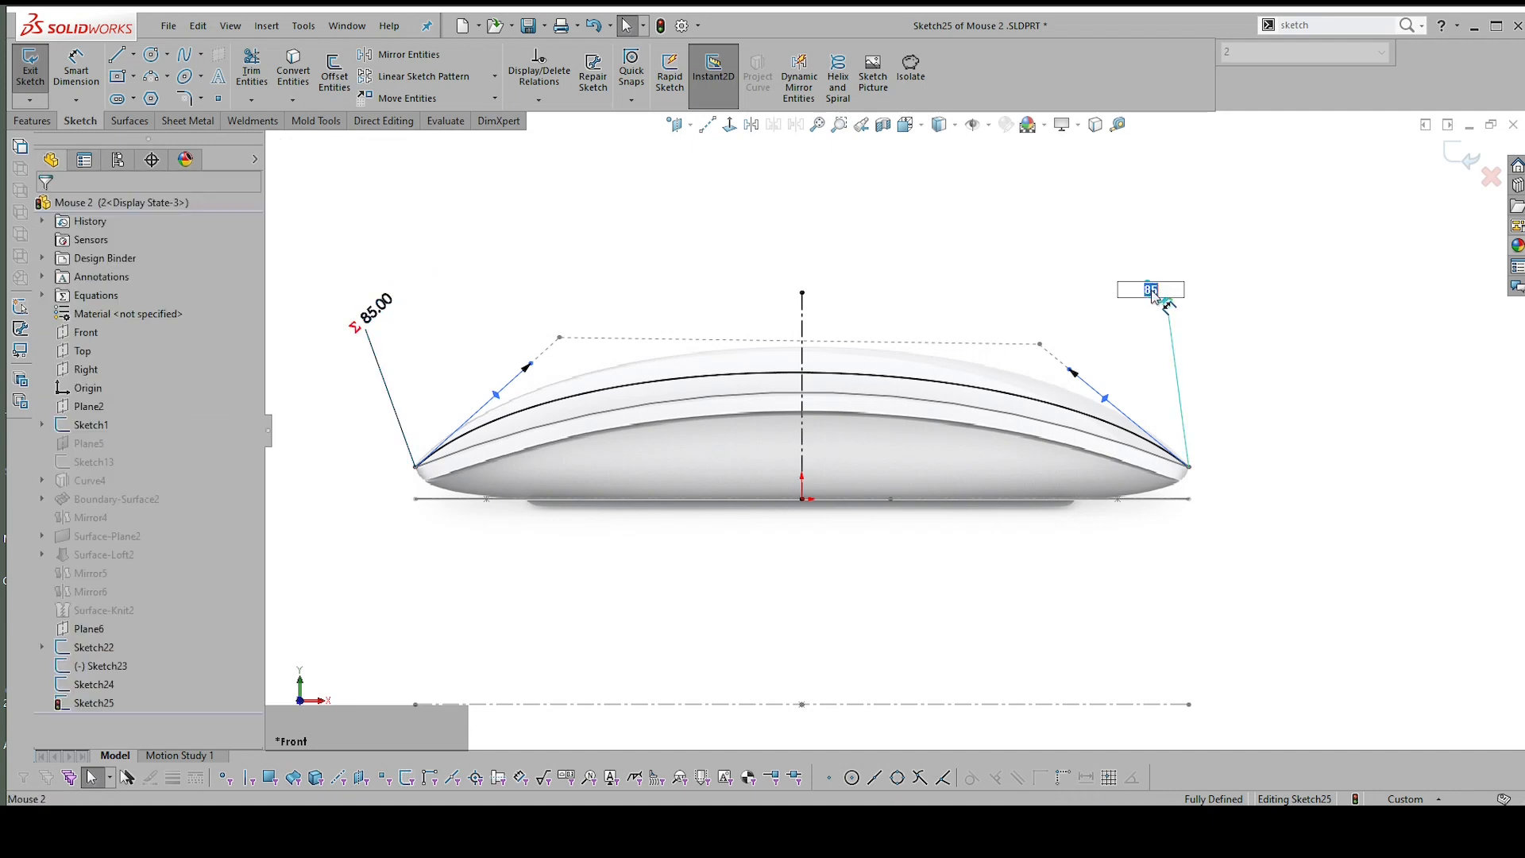
pyautogui.write('90')
pyautogui.press('Return')
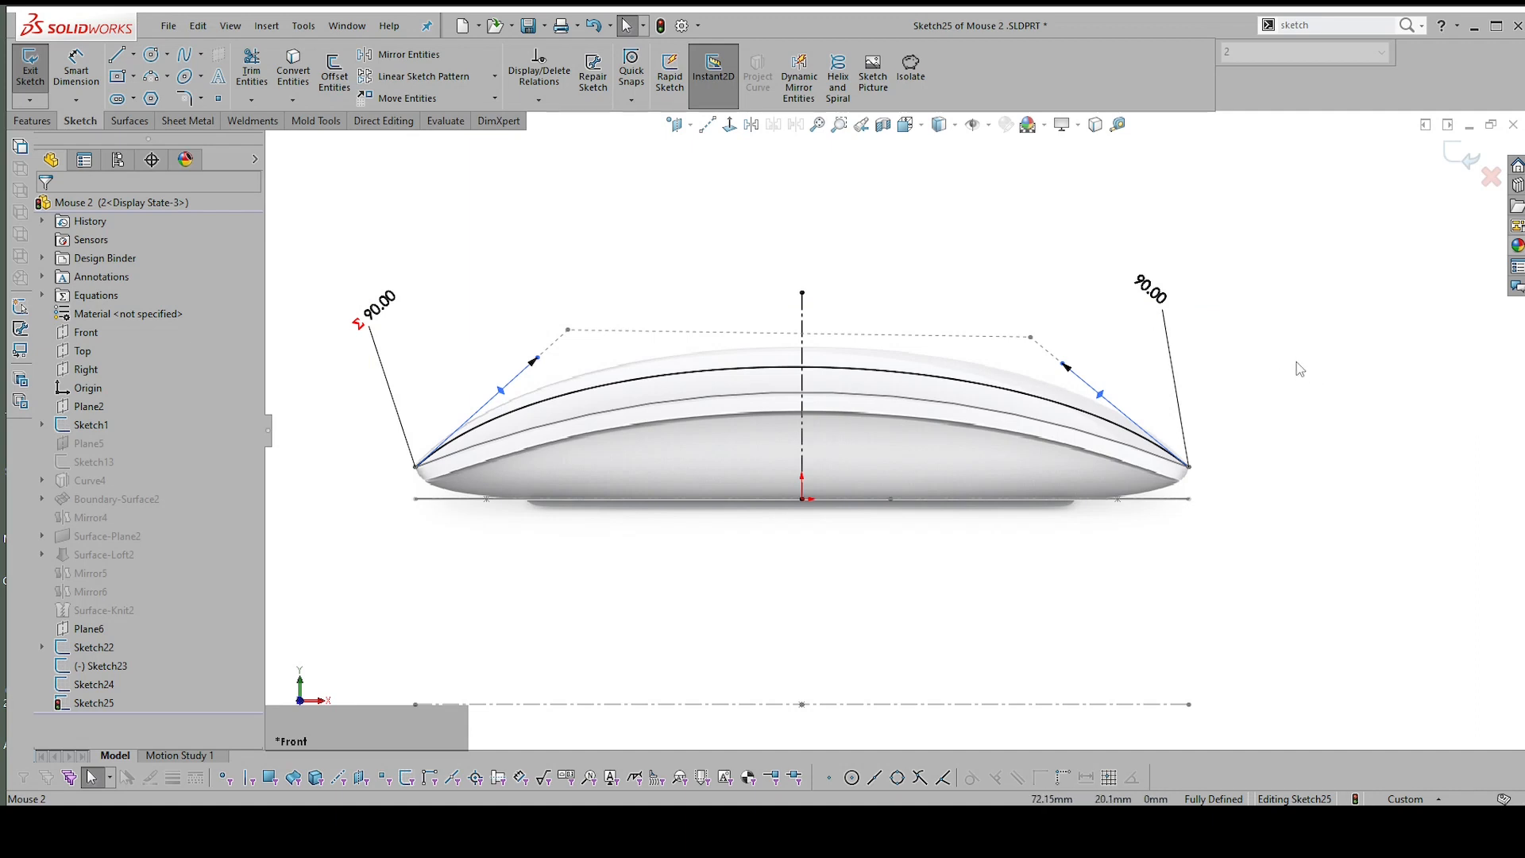
# Dimension the angle between the spline's left handle and the vertical centerline, keeping its proposed value
pyautogui.moveTo(1300, 373); pyautogui.dragTo(1298, 314, button='right')
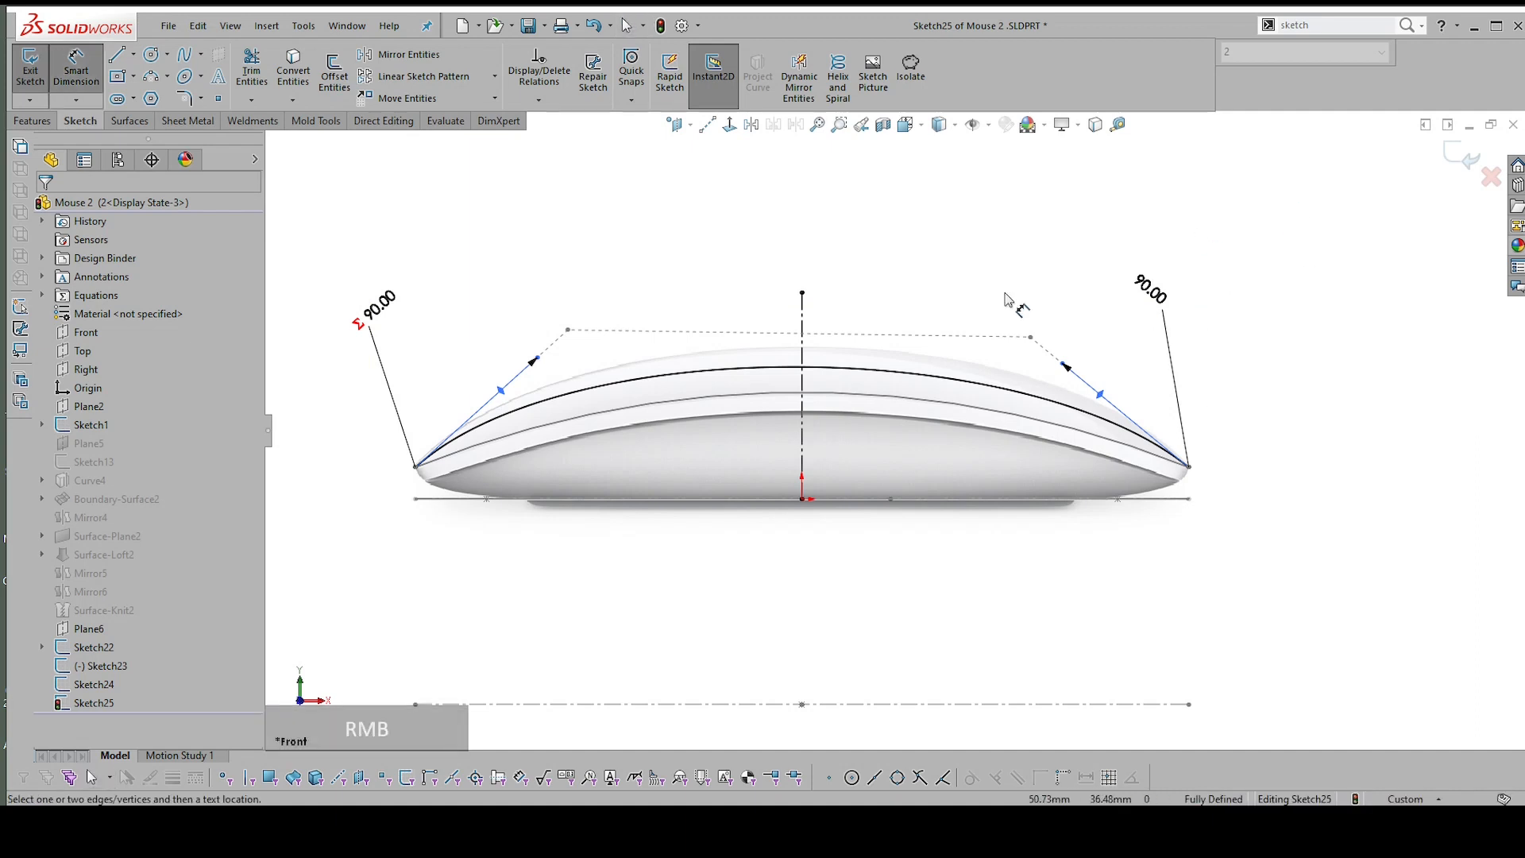
pyautogui.click(537, 360)
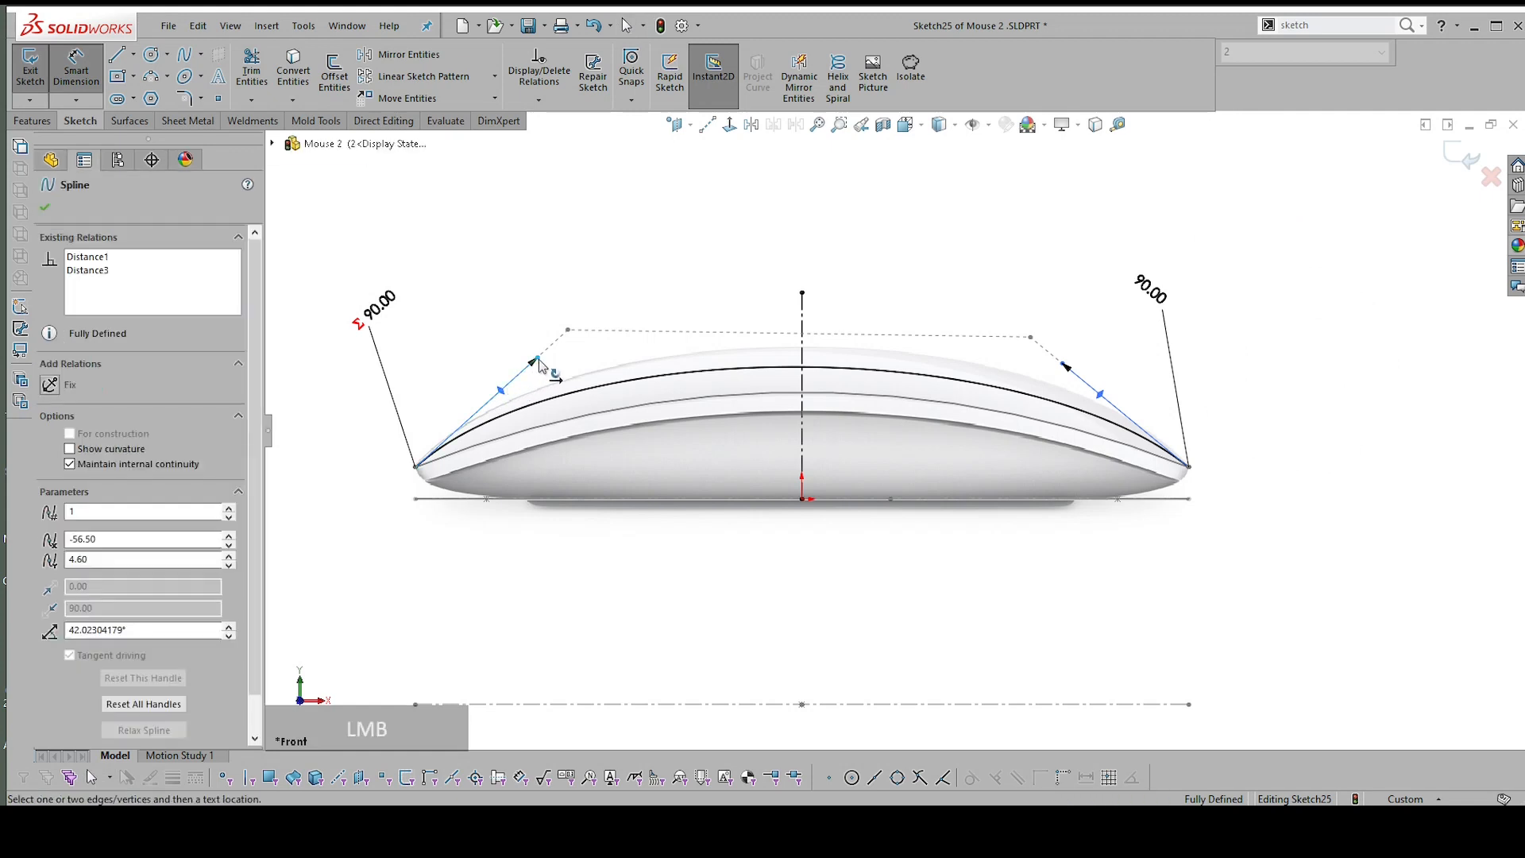
pyautogui.click(802, 358)
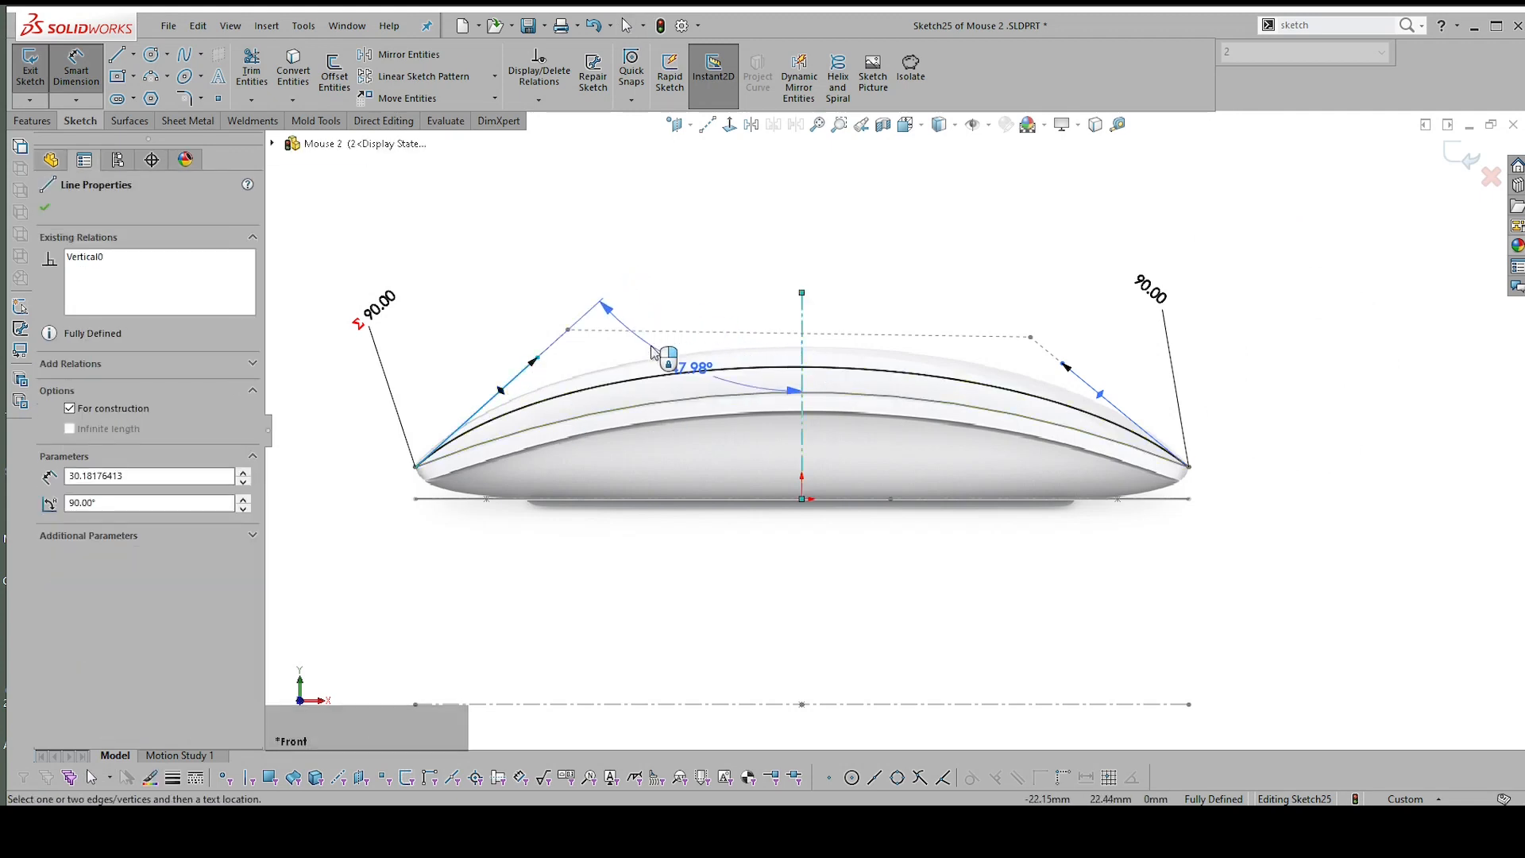
pyautogui.click(671, 350)
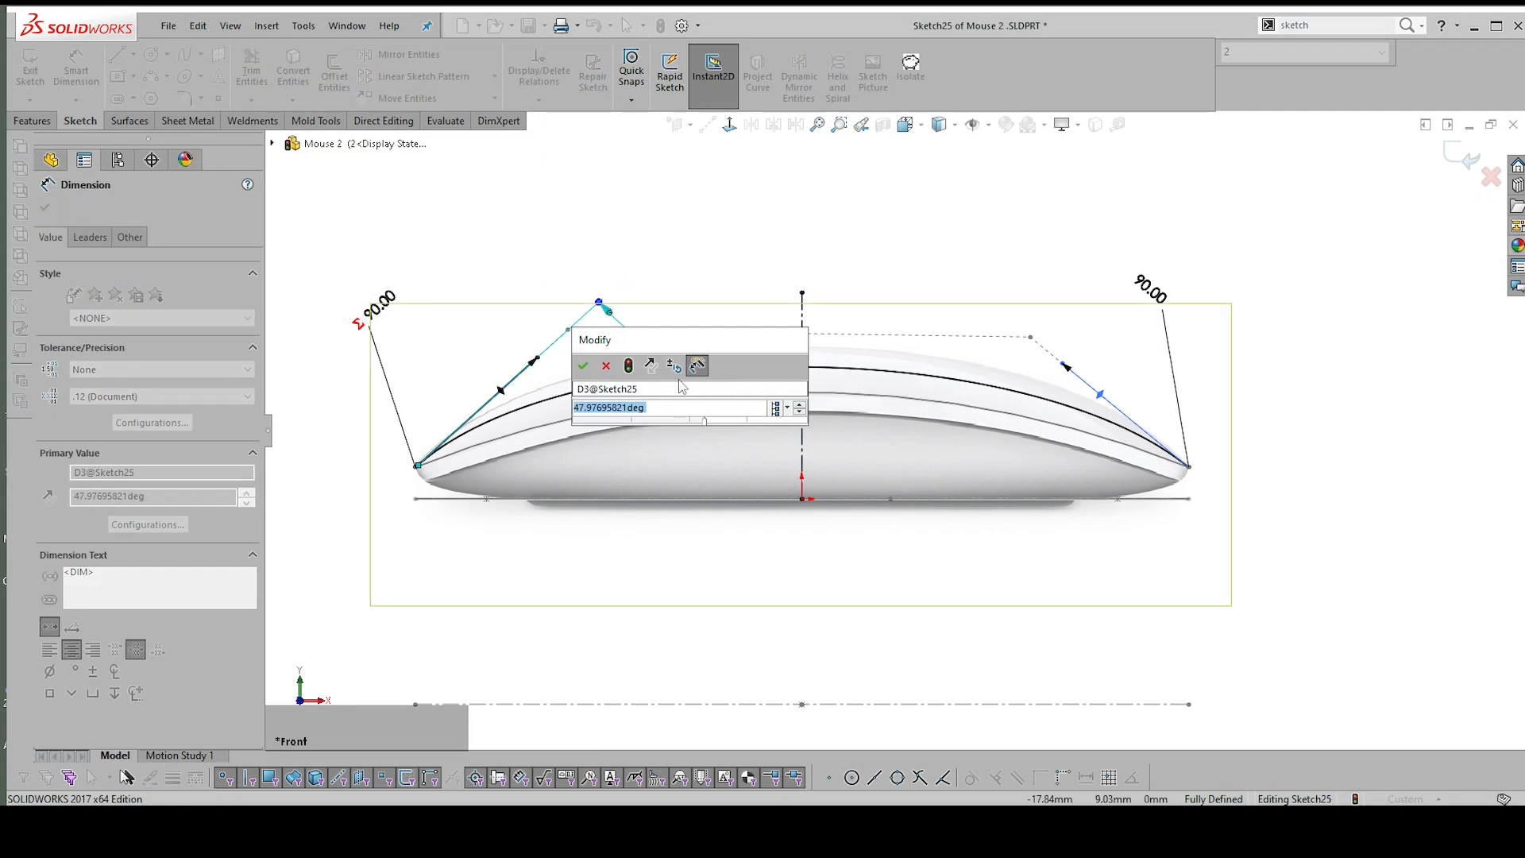
pyautogui.click(584, 365)
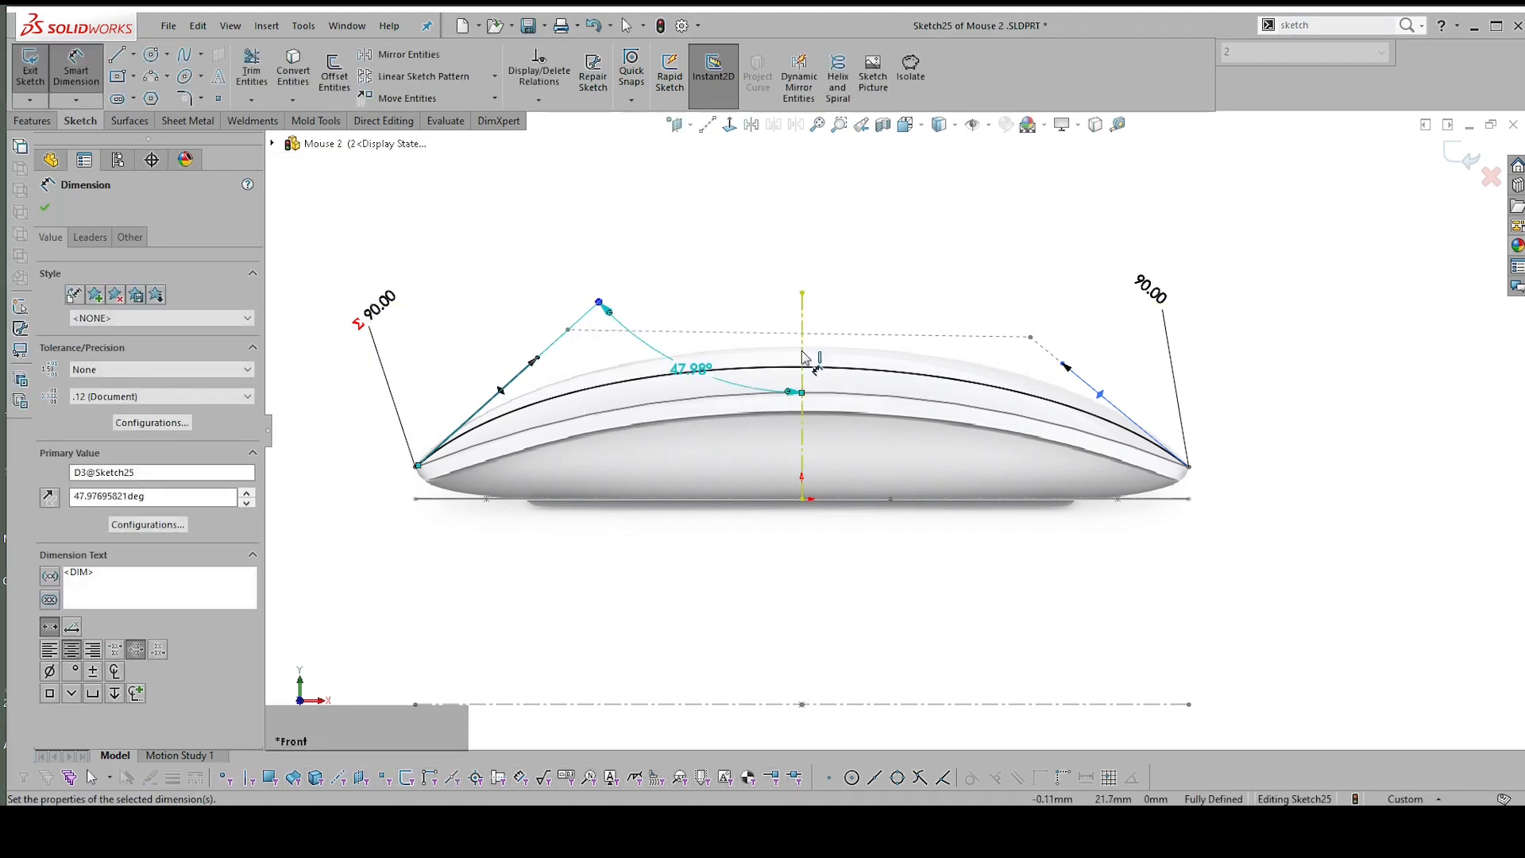
# Dimension the angle between the spline's right handle and the vertical centerline and set it to 45°
pyautogui.click(803, 357)
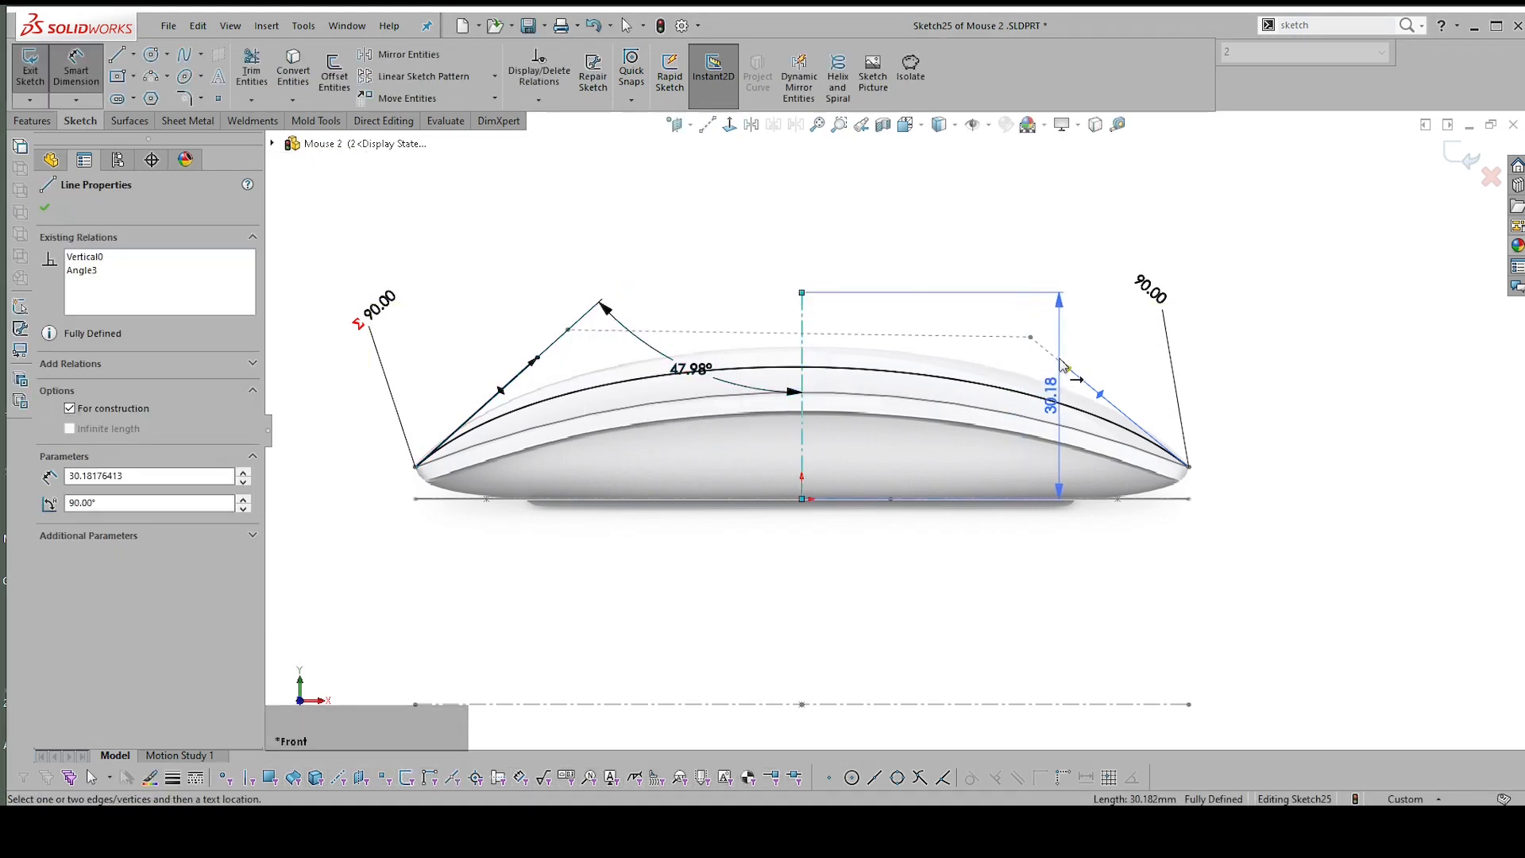
pyautogui.click(1065, 365)
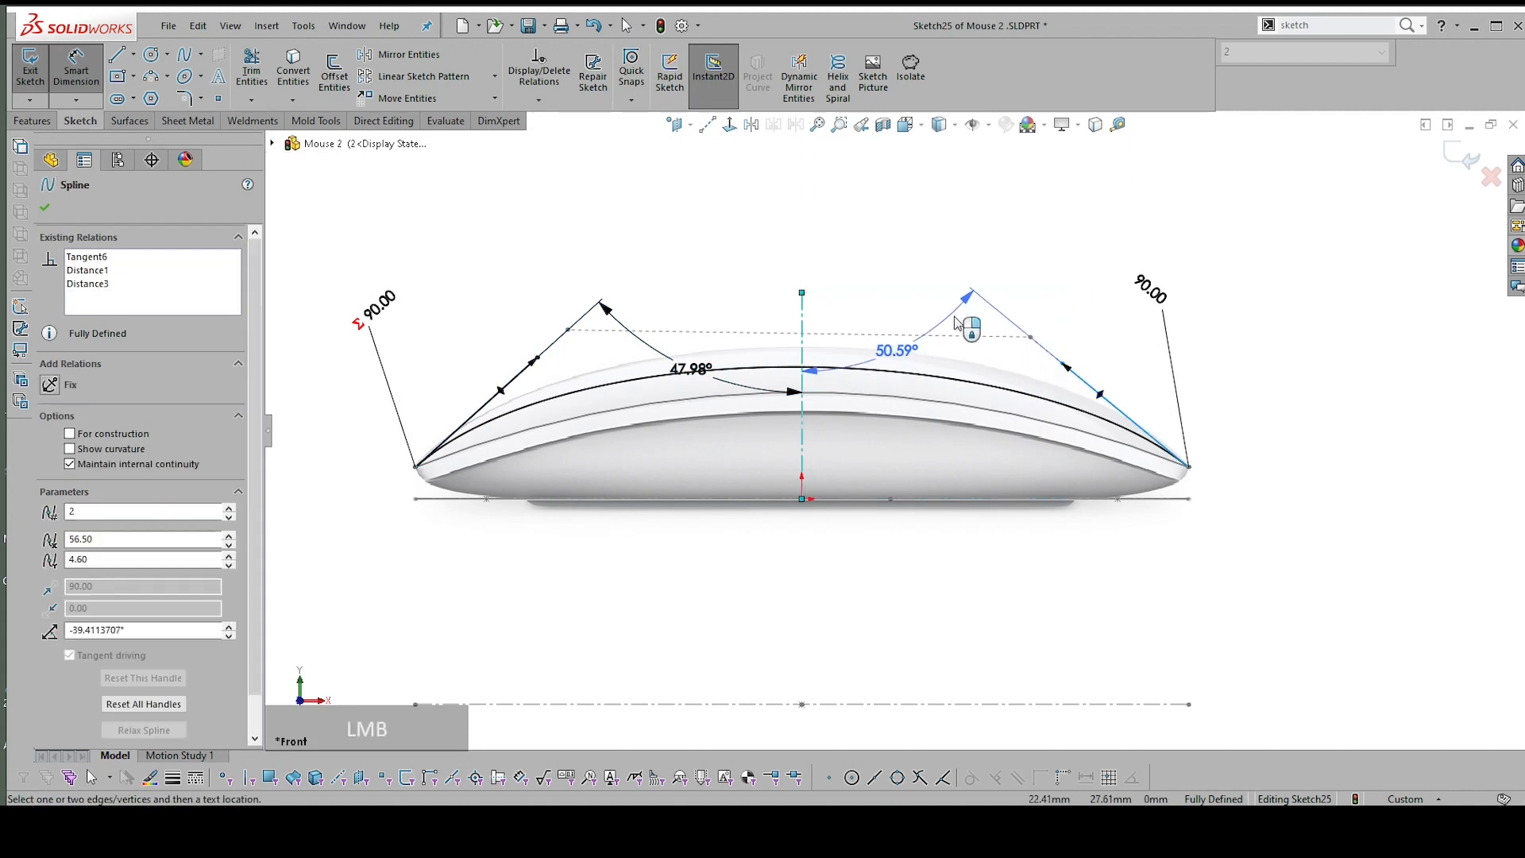
pyautogui.click(949, 355)
pyautogui.write('45')
pyautogui.press('Return')
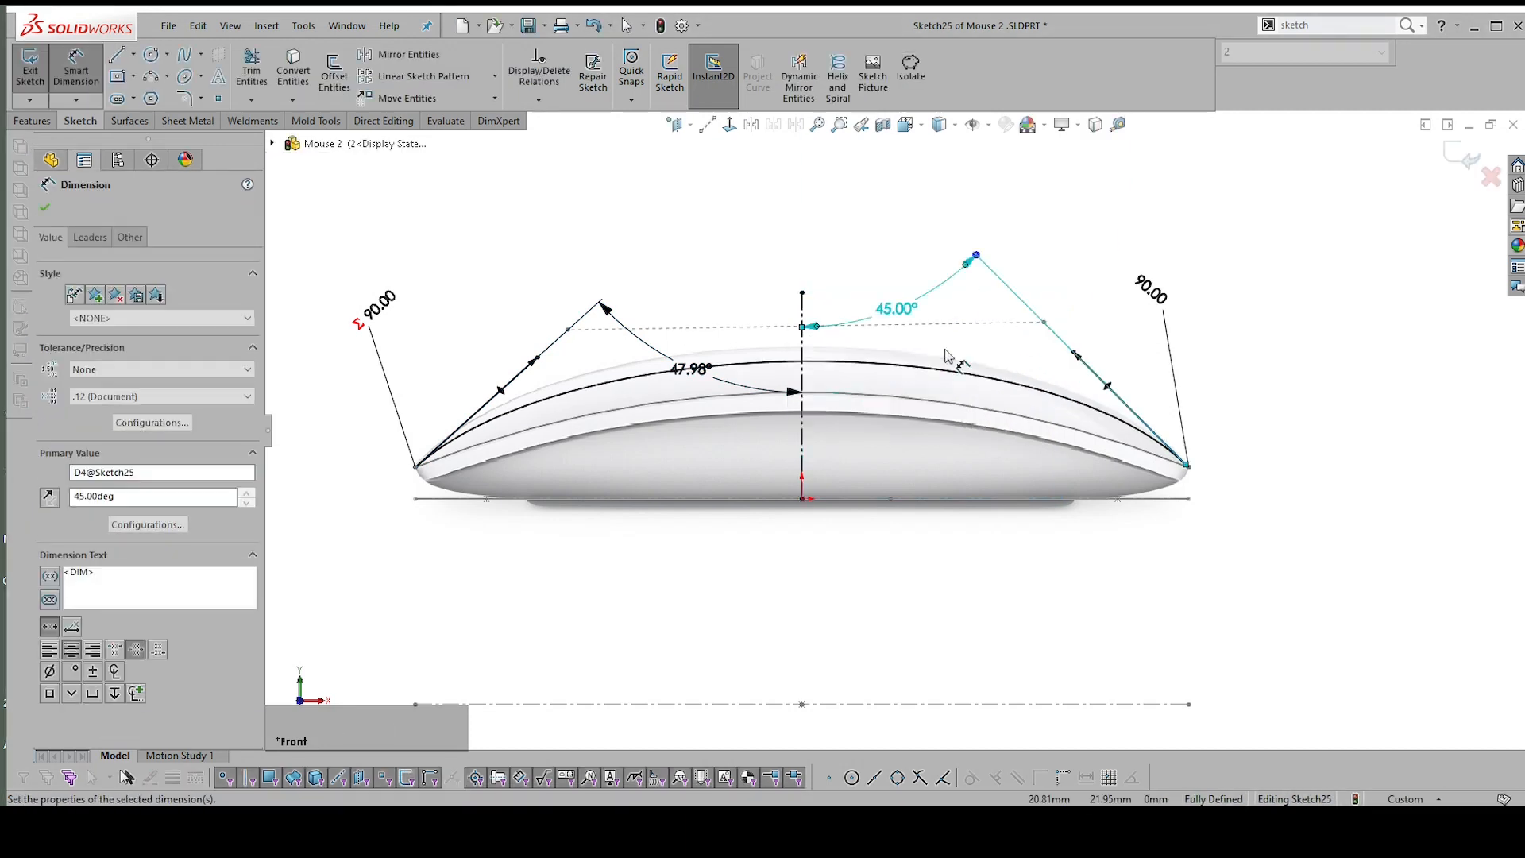
pyautogui.press('Escape')
# Link the left handle's angle dimension to the right handle's angle dimension with an equation
pyautogui.click(685, 372)
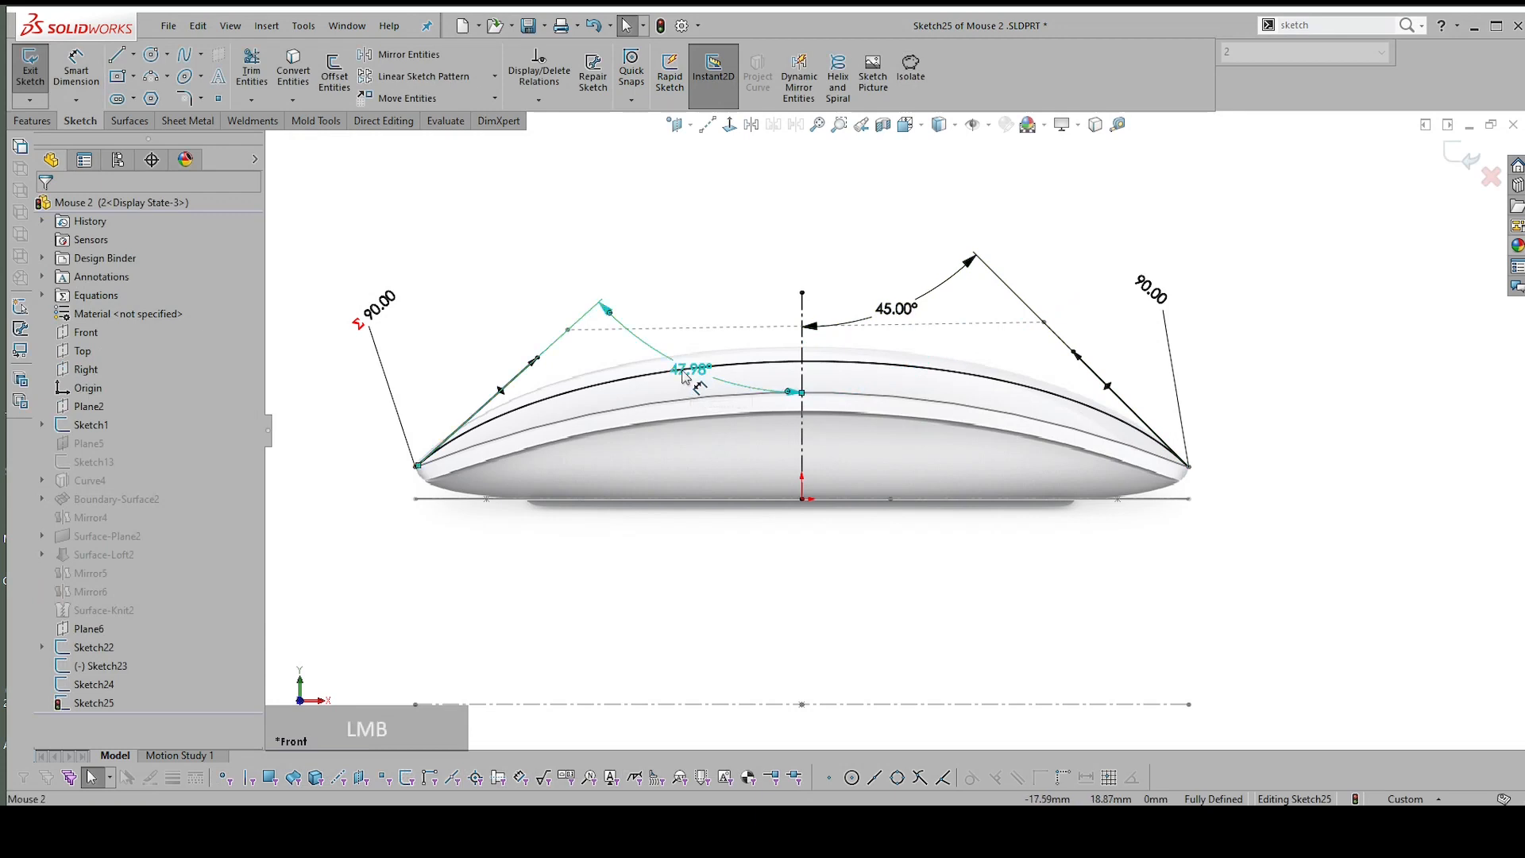
pyautogui.press('Escape')
pyautogui.doubleClick(684, 372)
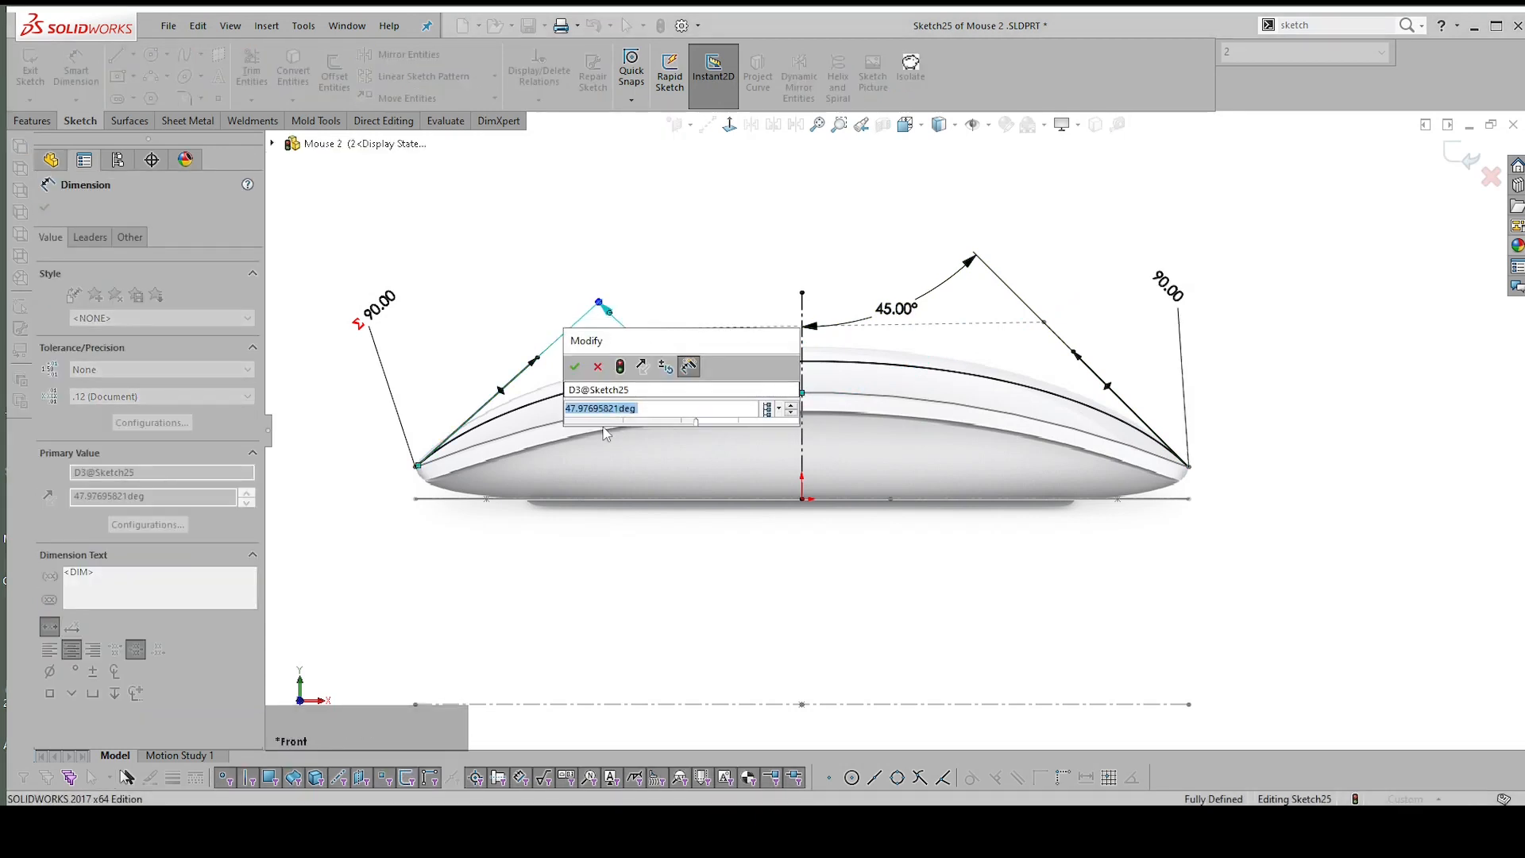
pyautogui.write('=')
pyautogui.click(898, 314)
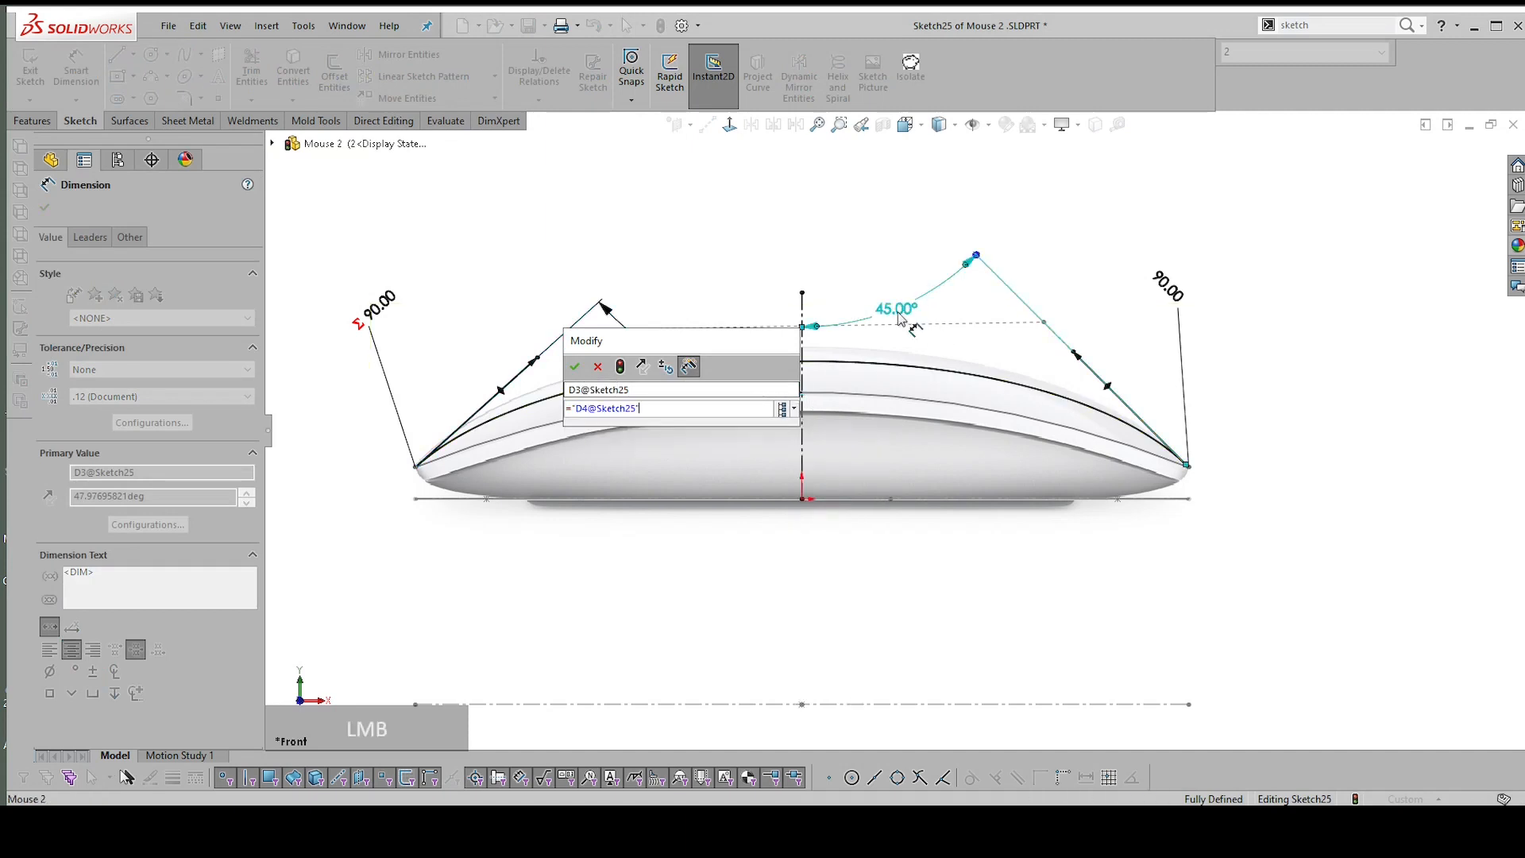
pyautogui.click(575, 366)
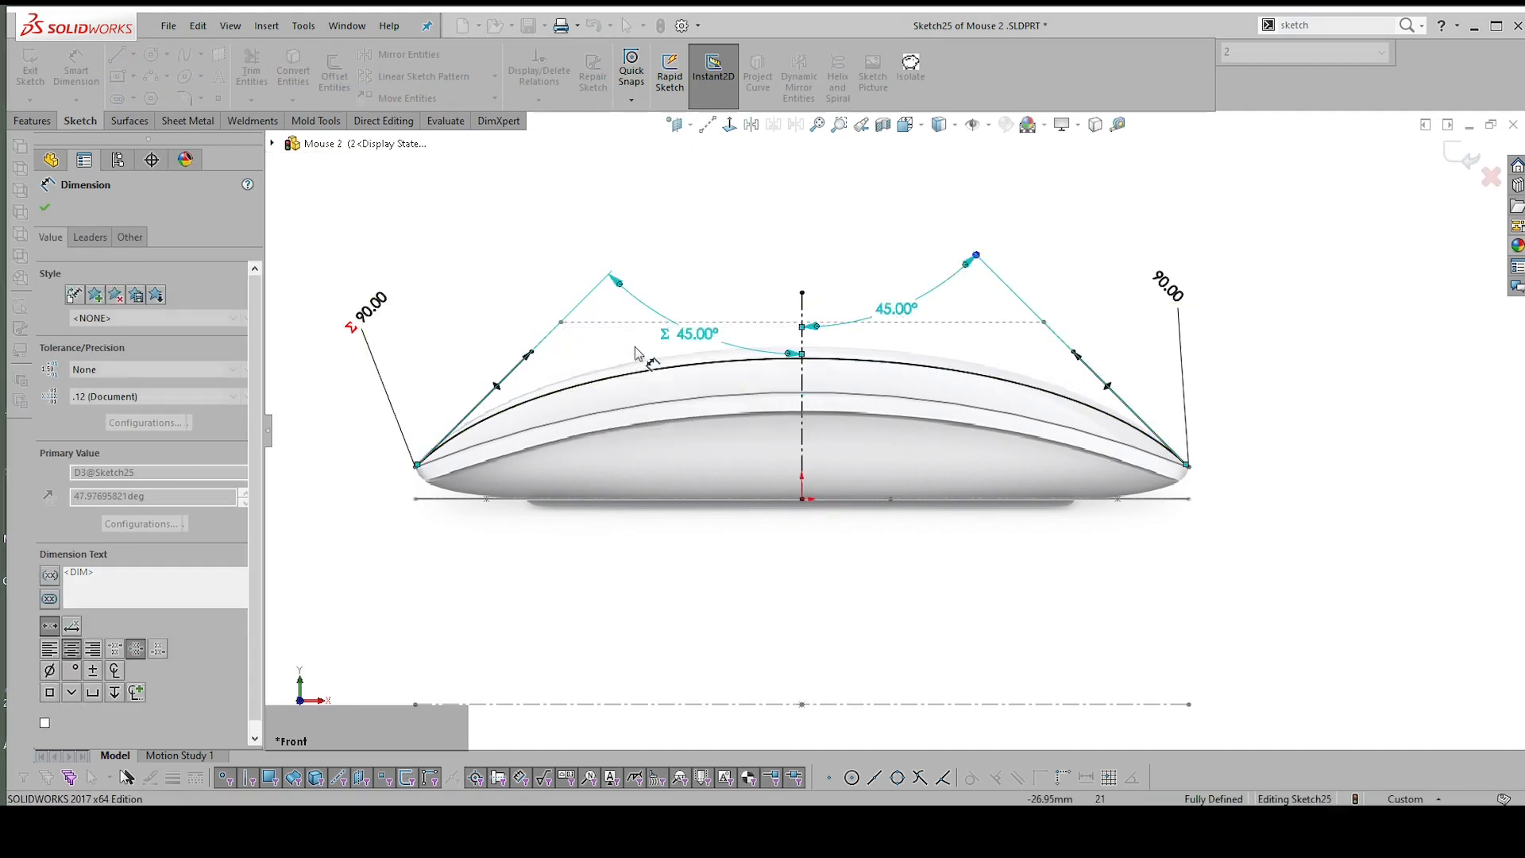
pyautogui.press('Escape')
# Try 48° and 43° for the right handle's angle to the centerline
pyautogui.click(887, 311)
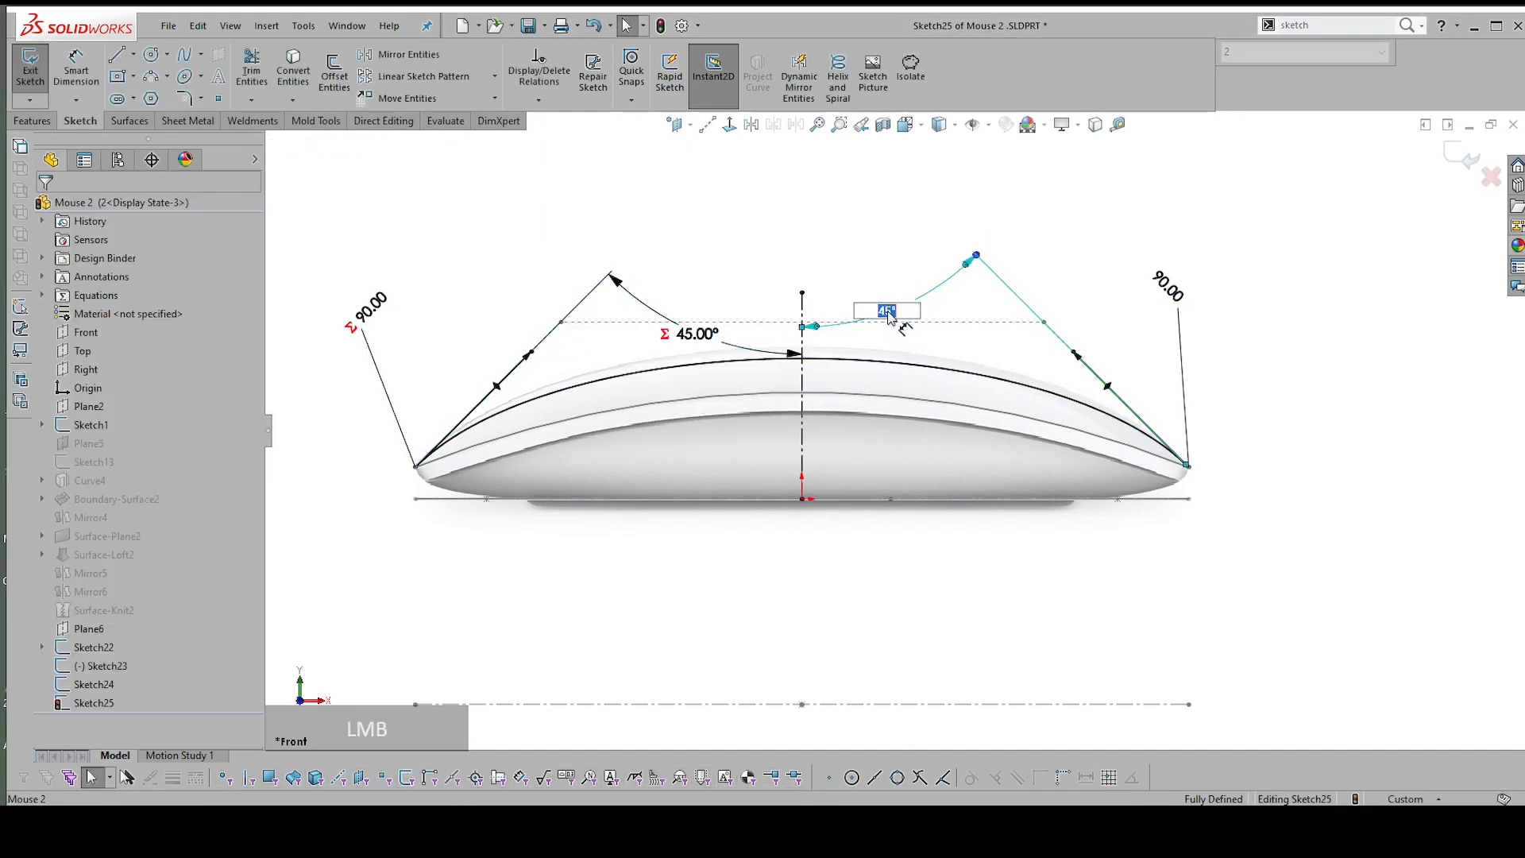
pyautogui.write('48')
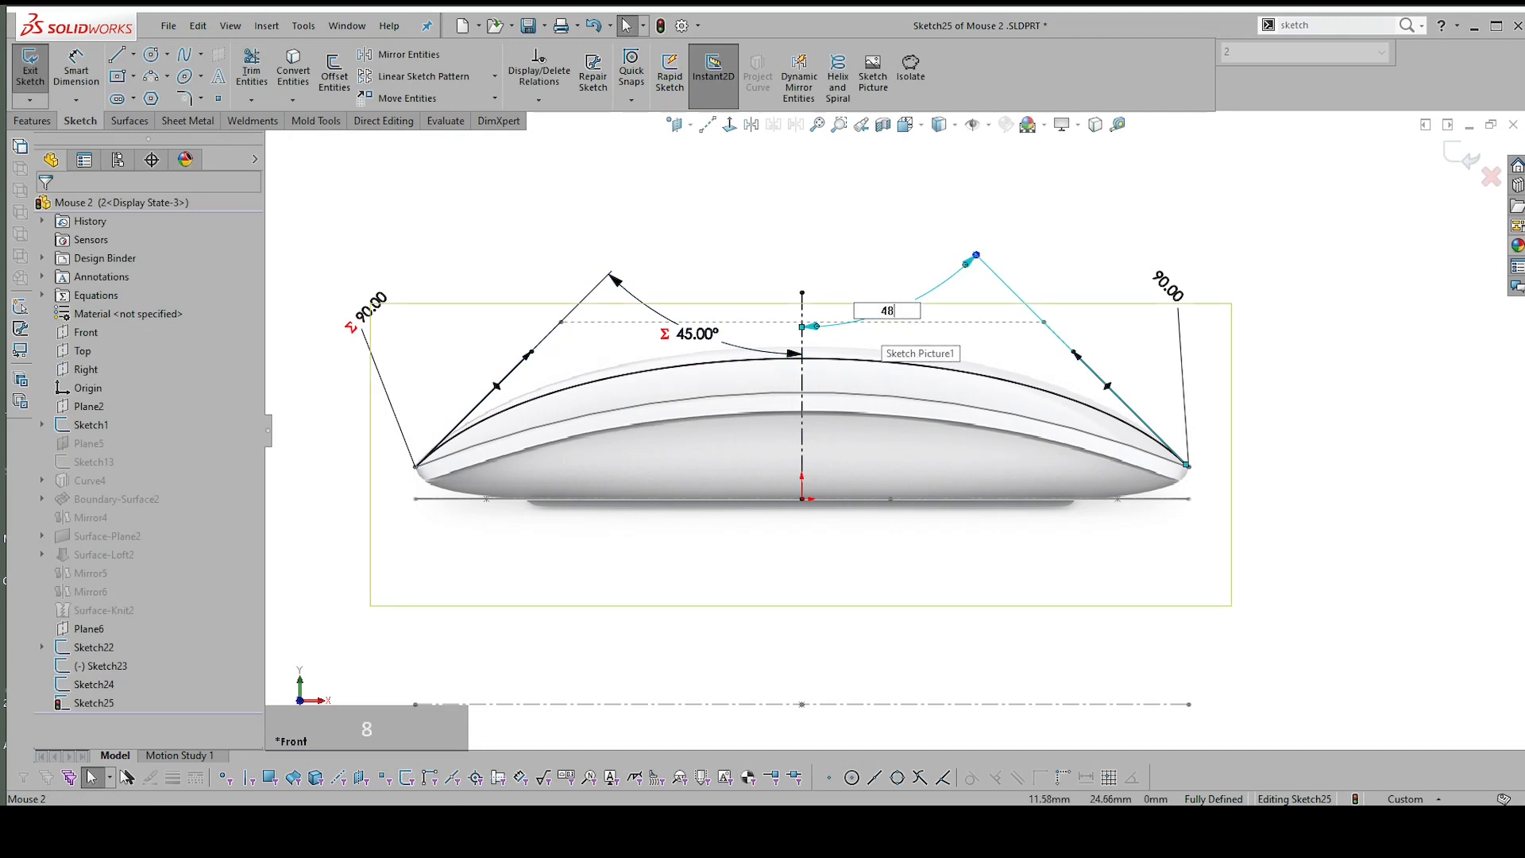
pyautogui.click(834, 245)
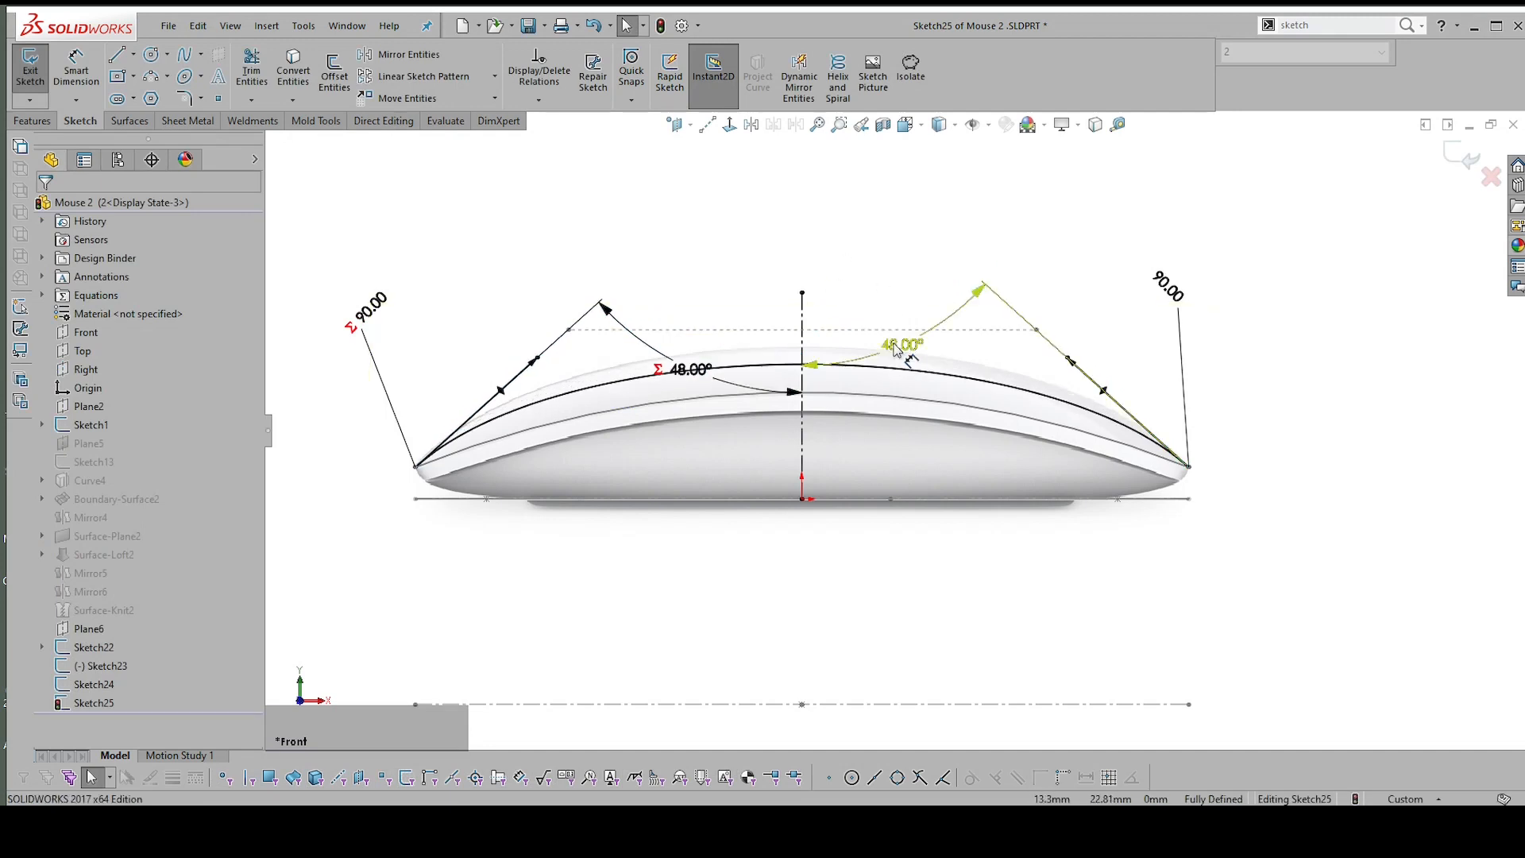
pyautogui.click(894, 342)
pyautogui.write('43')
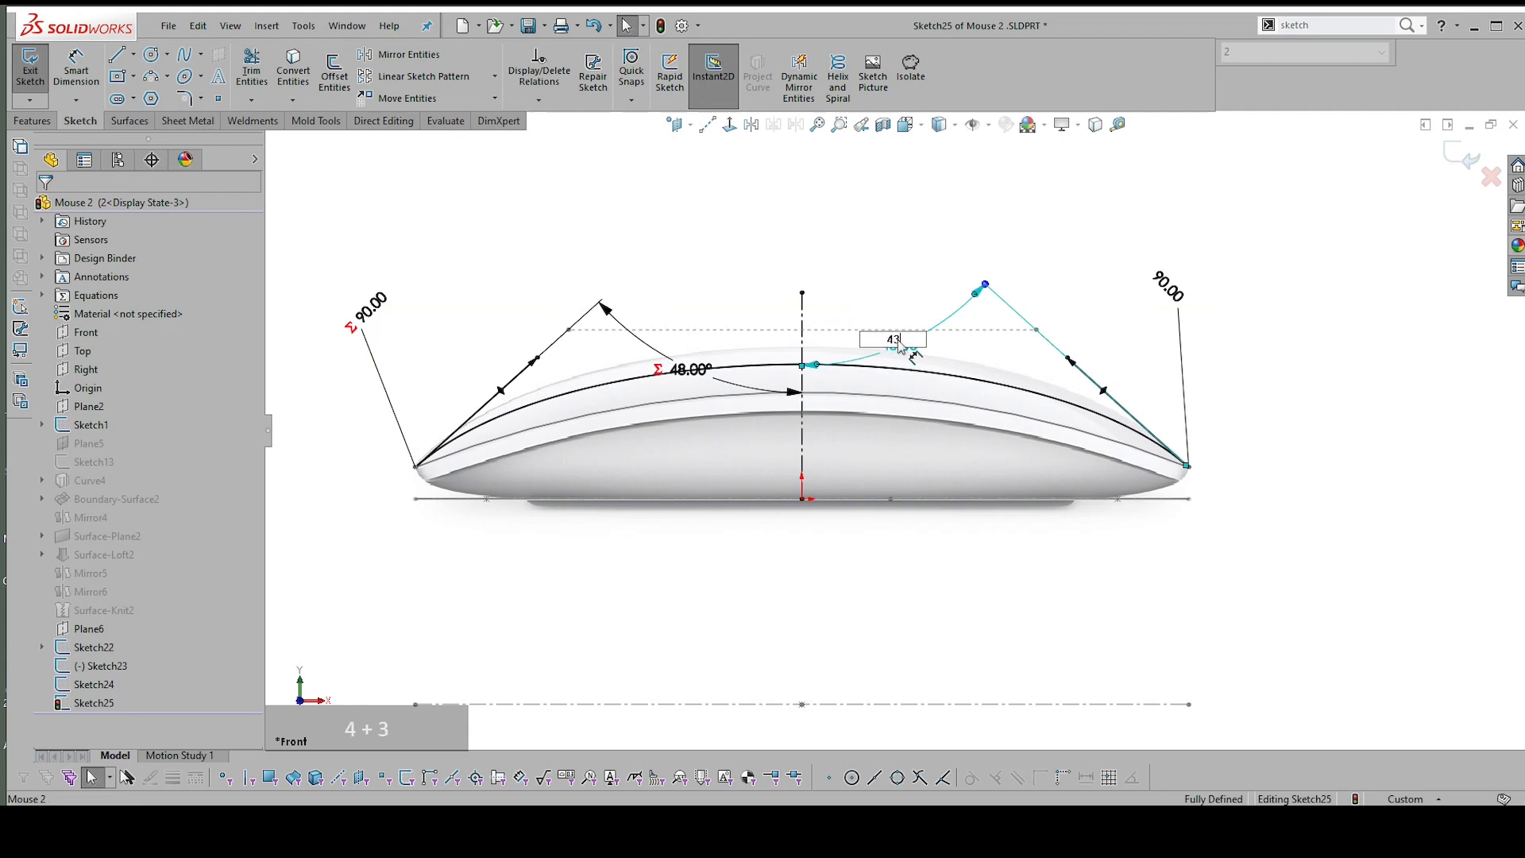
pyautogui.click(887, 268)
# Set the right handle's angle to 41° and compare the spline with the mouse picture's top edge
pyautogui.click(893, 278)
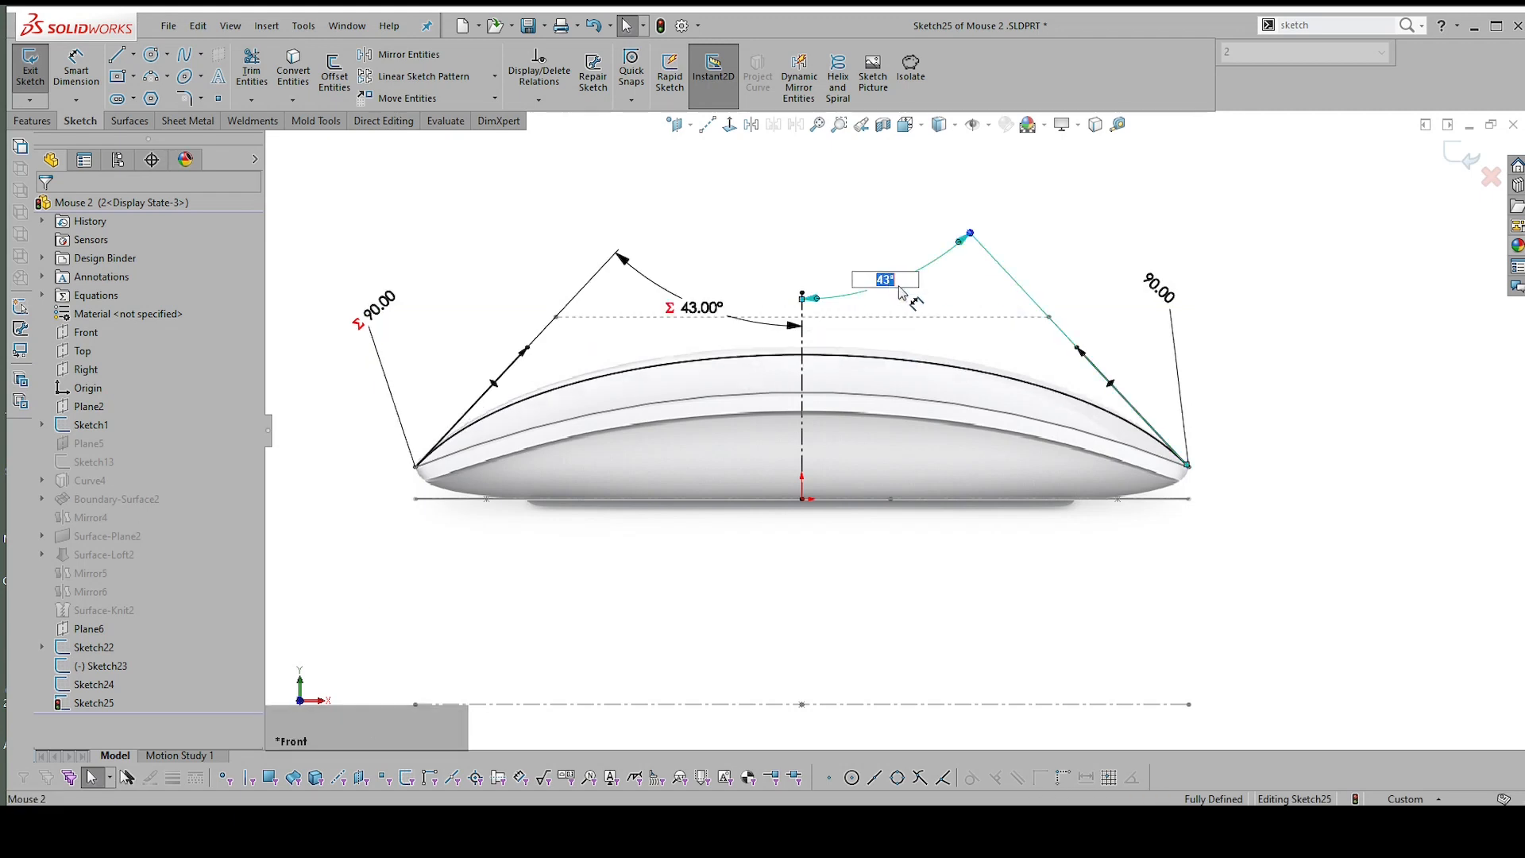
pyautogui.click(870, 208)
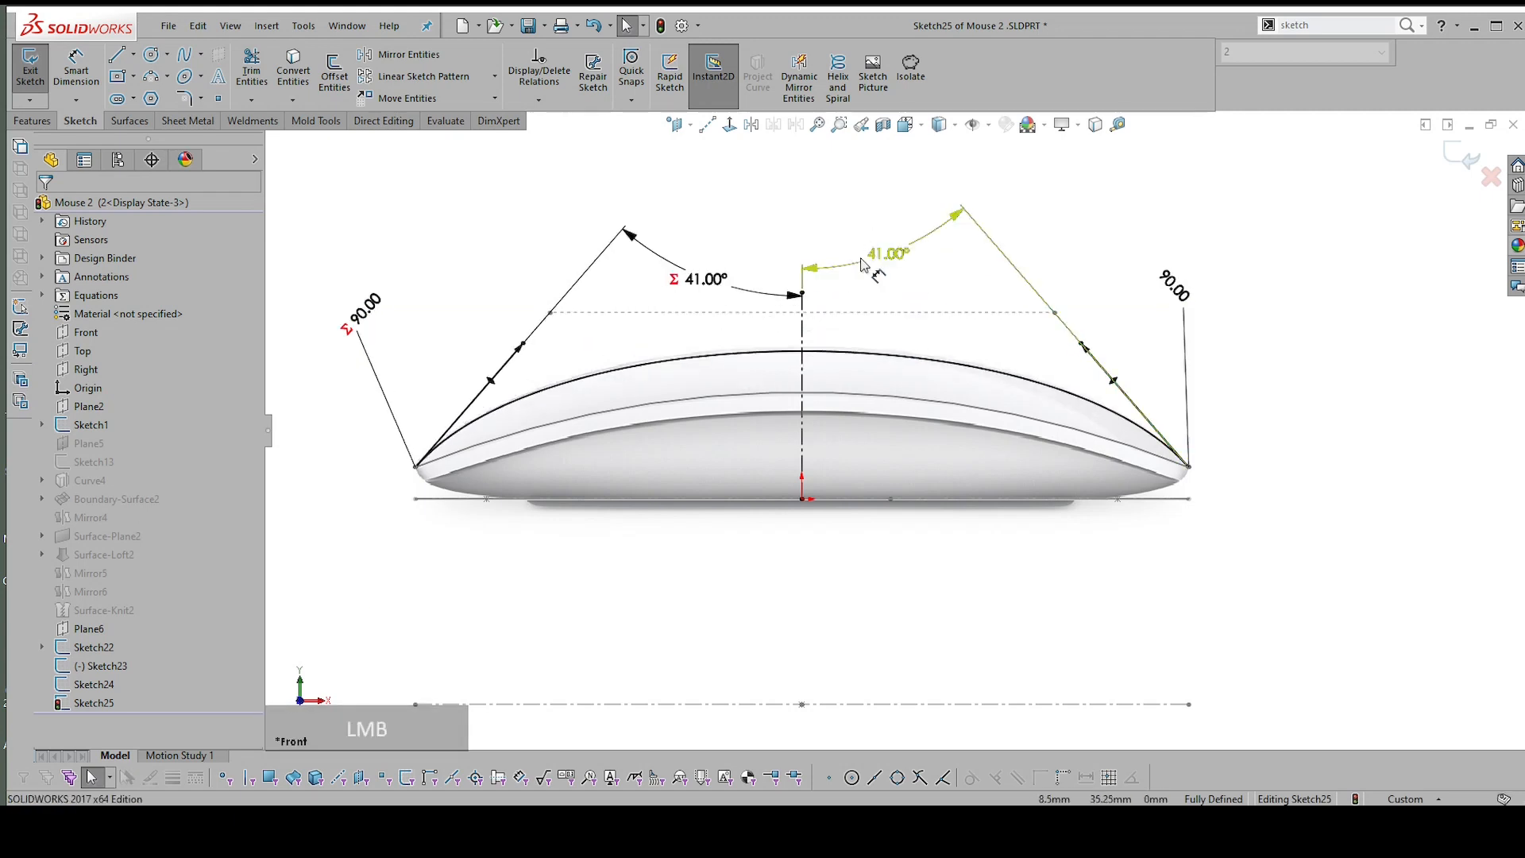
pyautogui.scroll(1, 1009, 377)
pyautogui.scroll(-1, 829, 371)
pyautogui.scroll(1, 556, 397)
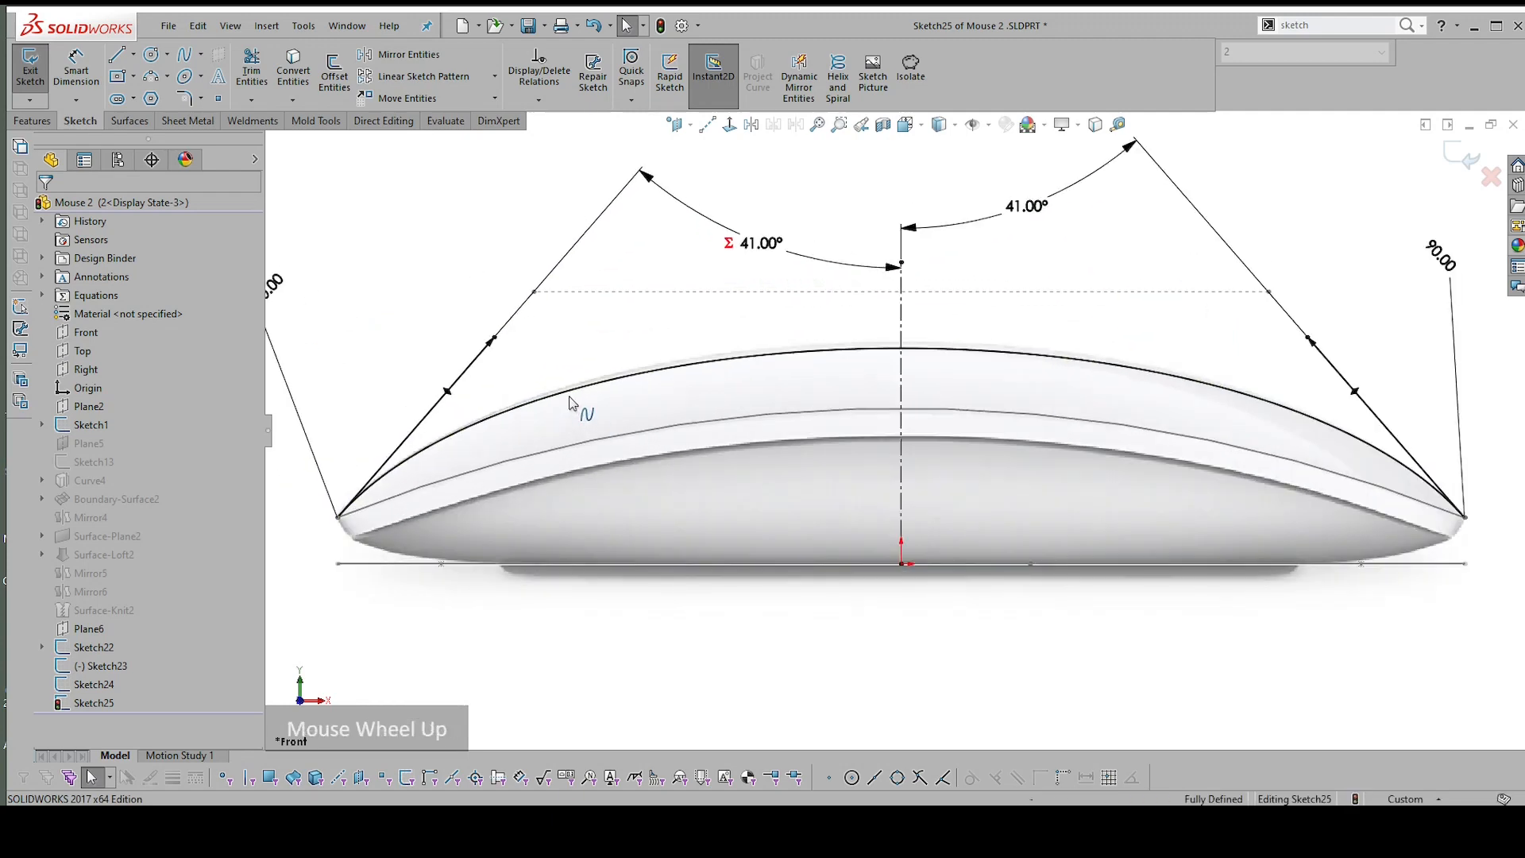
pyautogui.scroll(-1, 873, 373)
# Reposition the left handle's tangent-weight dimension and set the right handle's tangent weight to 100 mm
pyautogui.click(520, 310)
pyautogui.moveTo(520, 310); pyautogui.dragTo(478, 351)
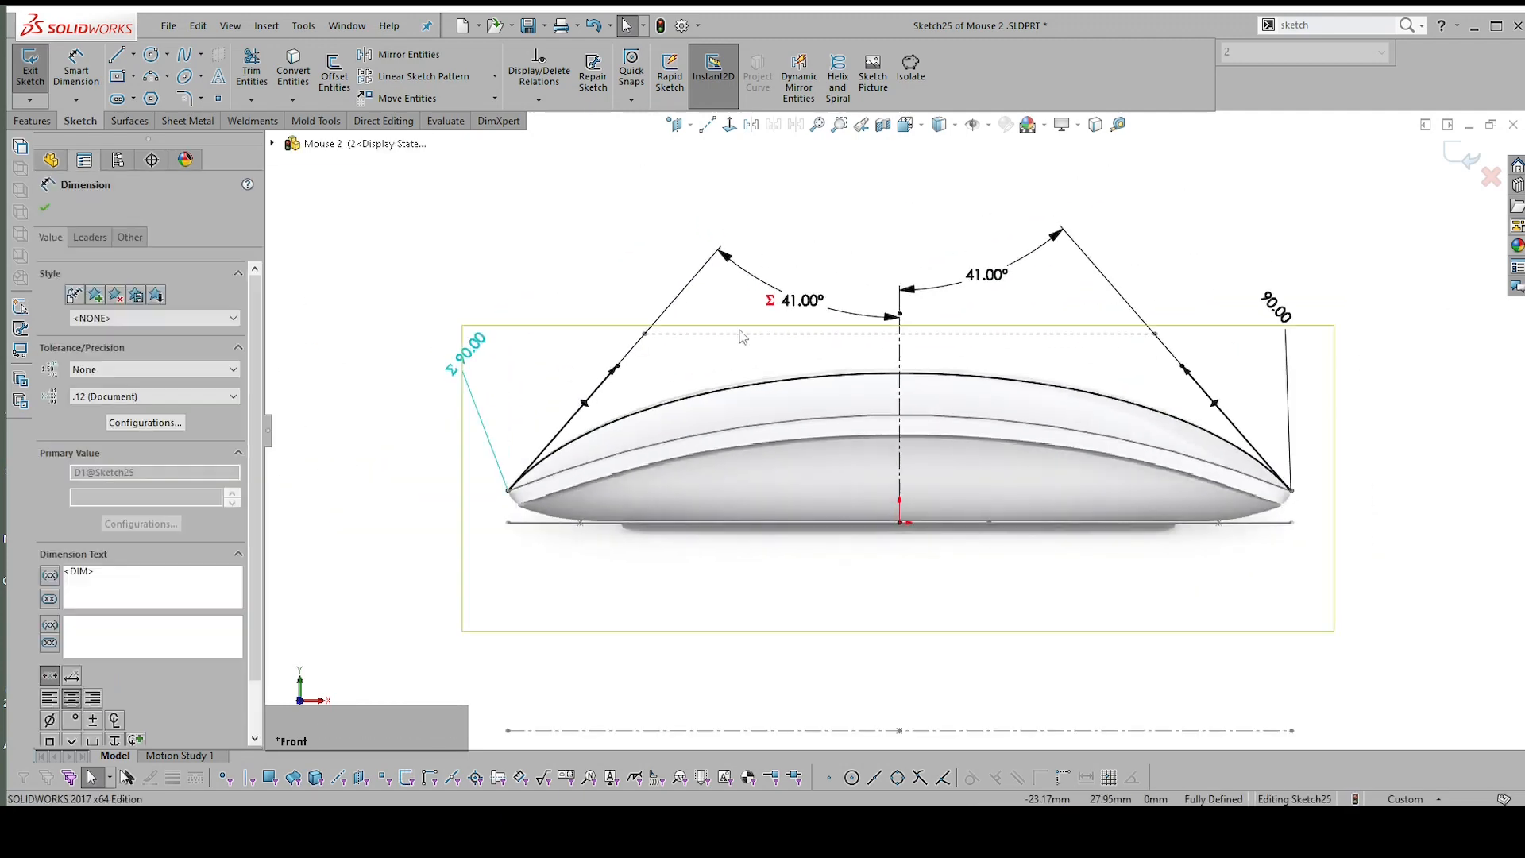
pyautogui.doubleClick(1274, 306)
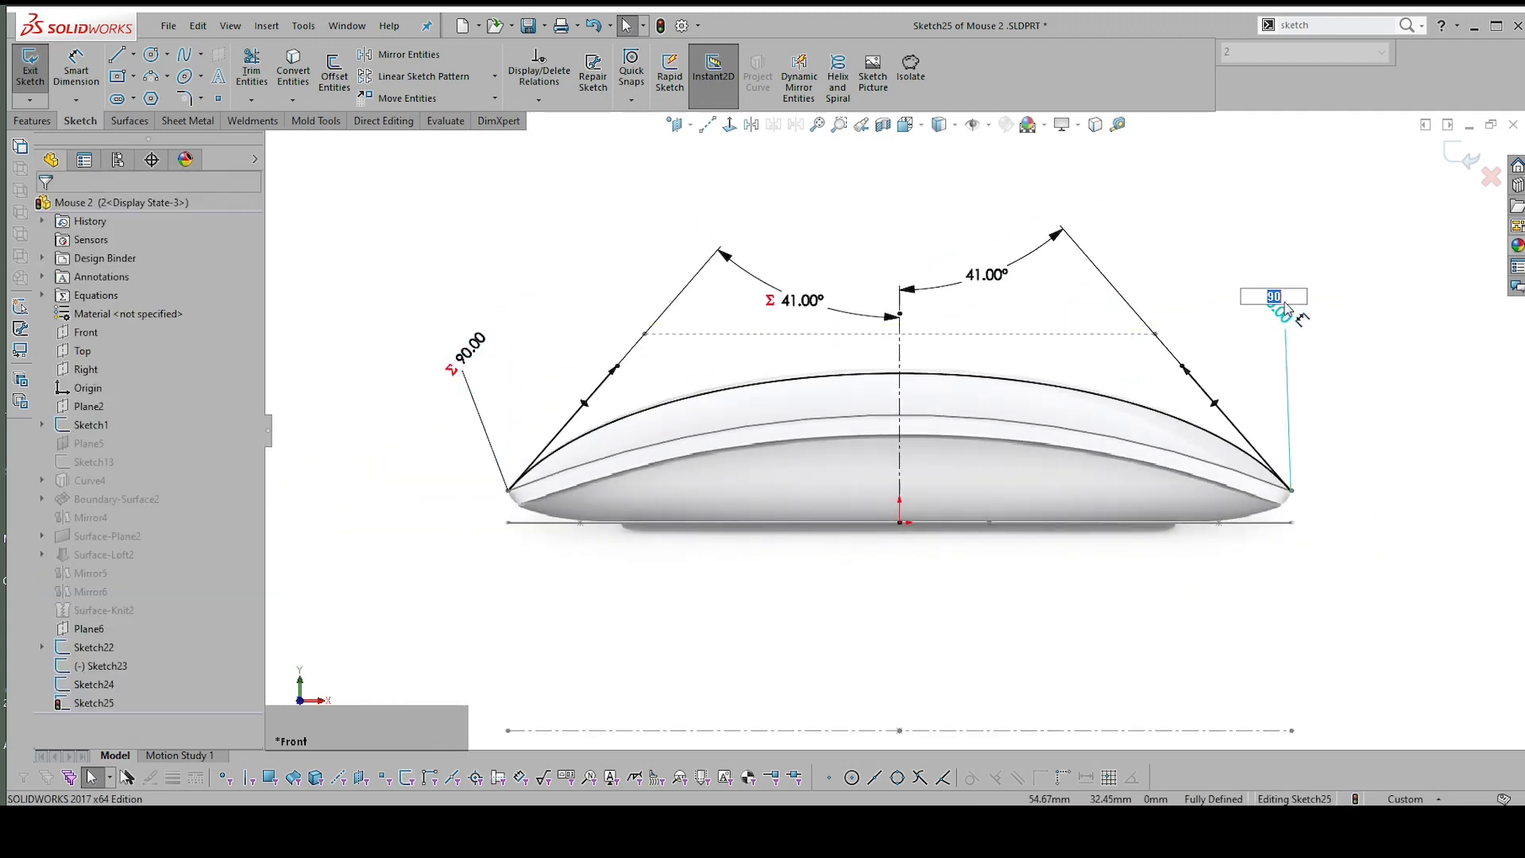
pyautogui.write('100')
pyautogui.press('Return')
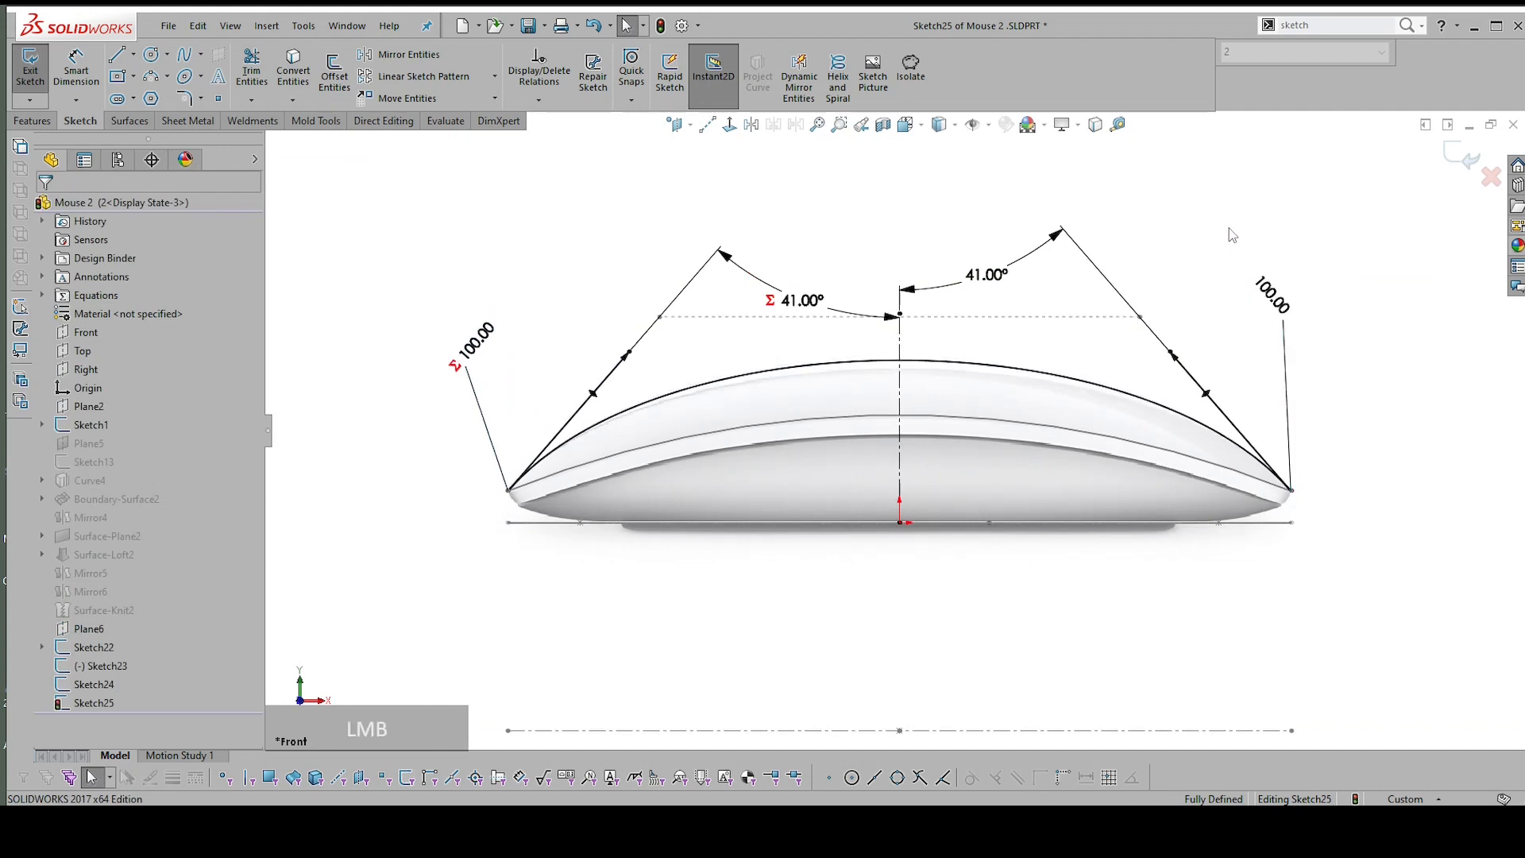
# Try 38°, 42° and 43° for the right handle's angle to fit the spline to the picture
pyautogui.doubleClick(987, 279)
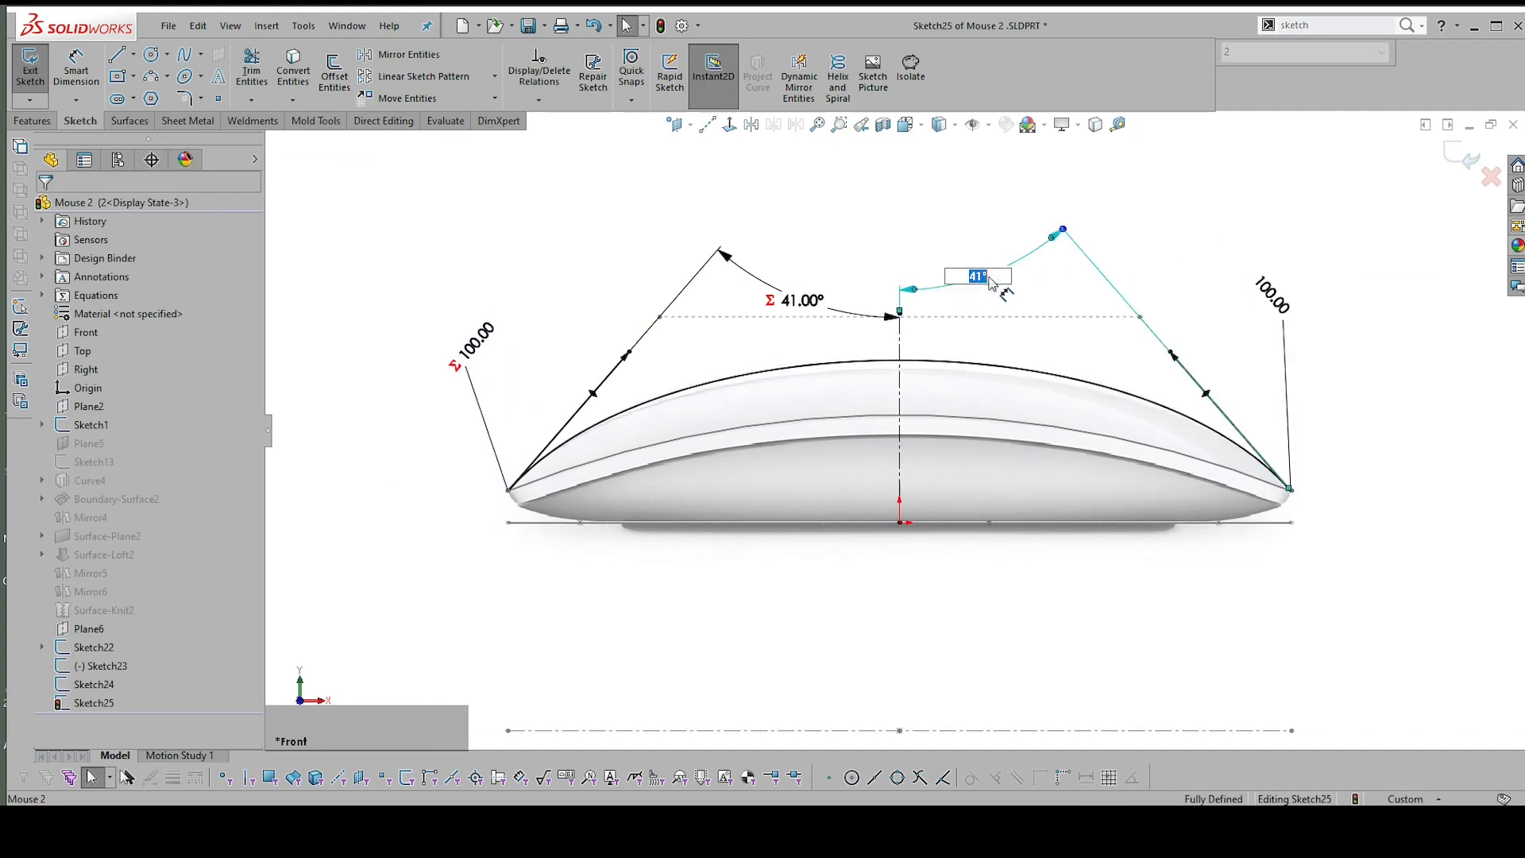
pyautogui.press('Return')
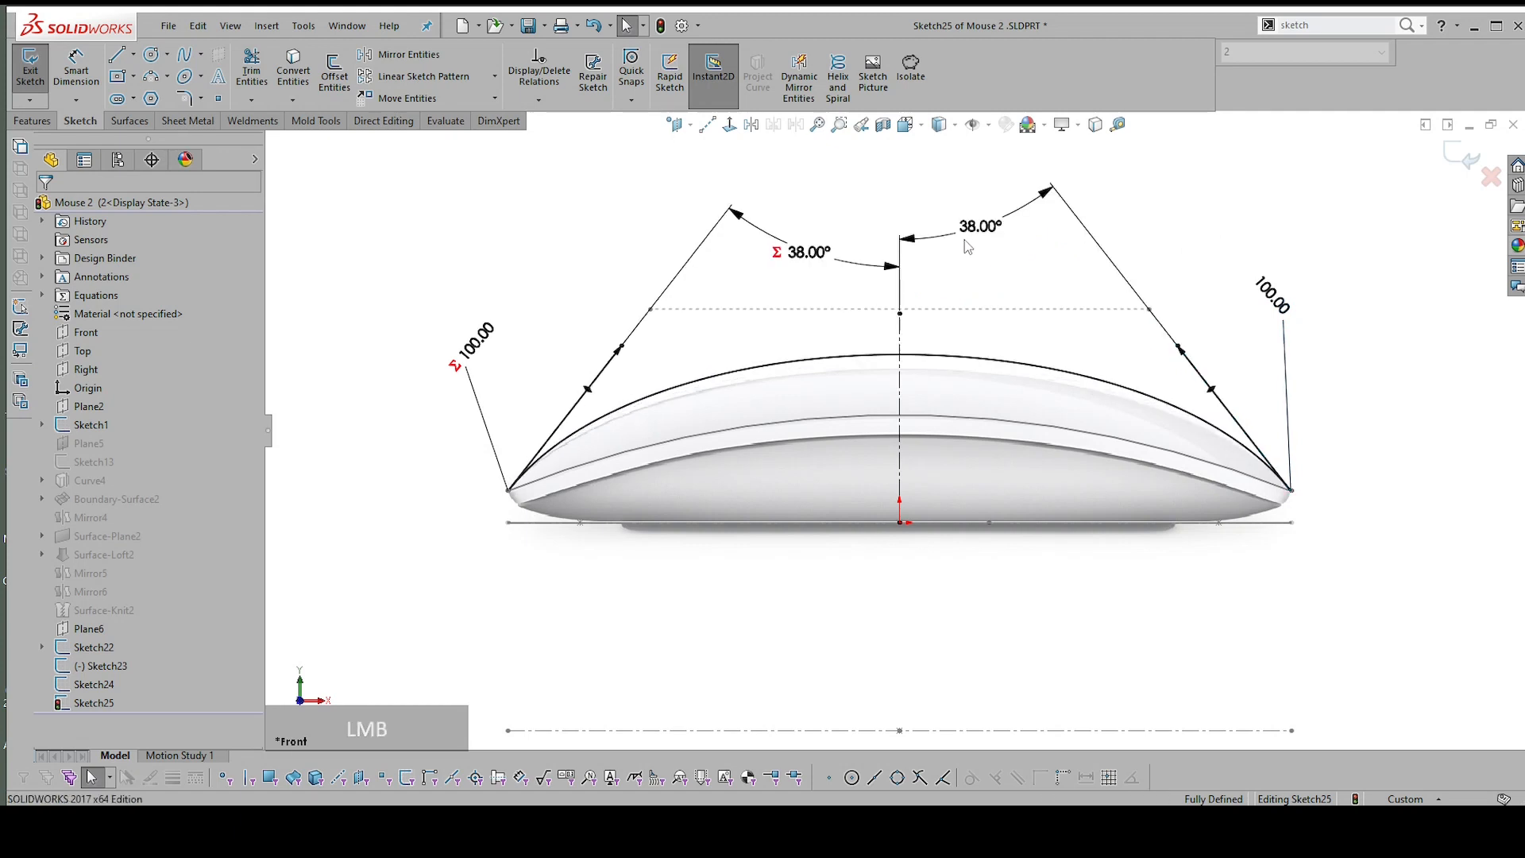
pyautogui.doubleClick(1003, 246)
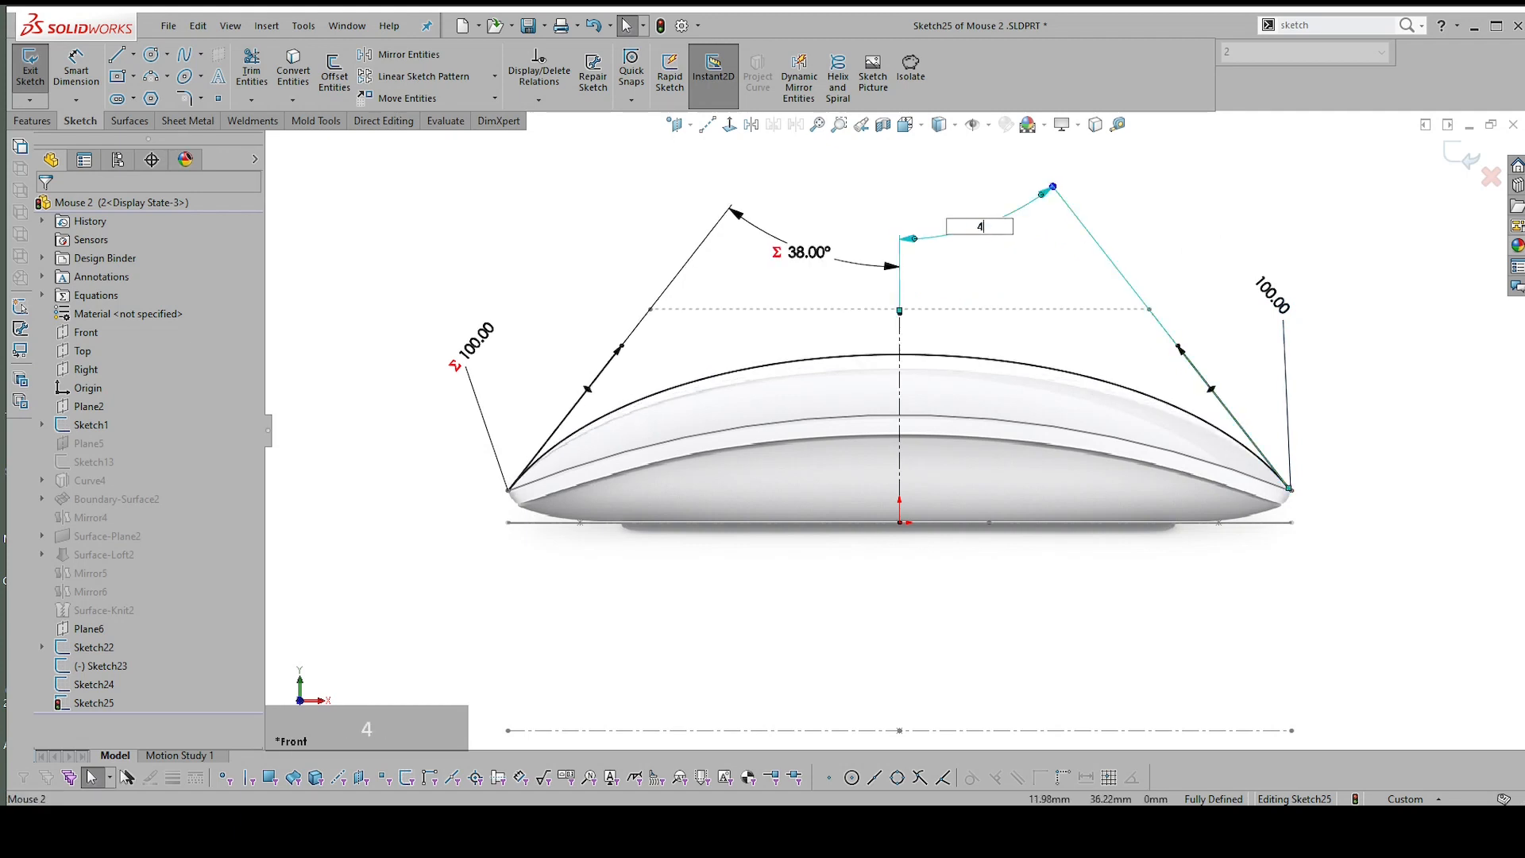
pyautogui.press('Return')
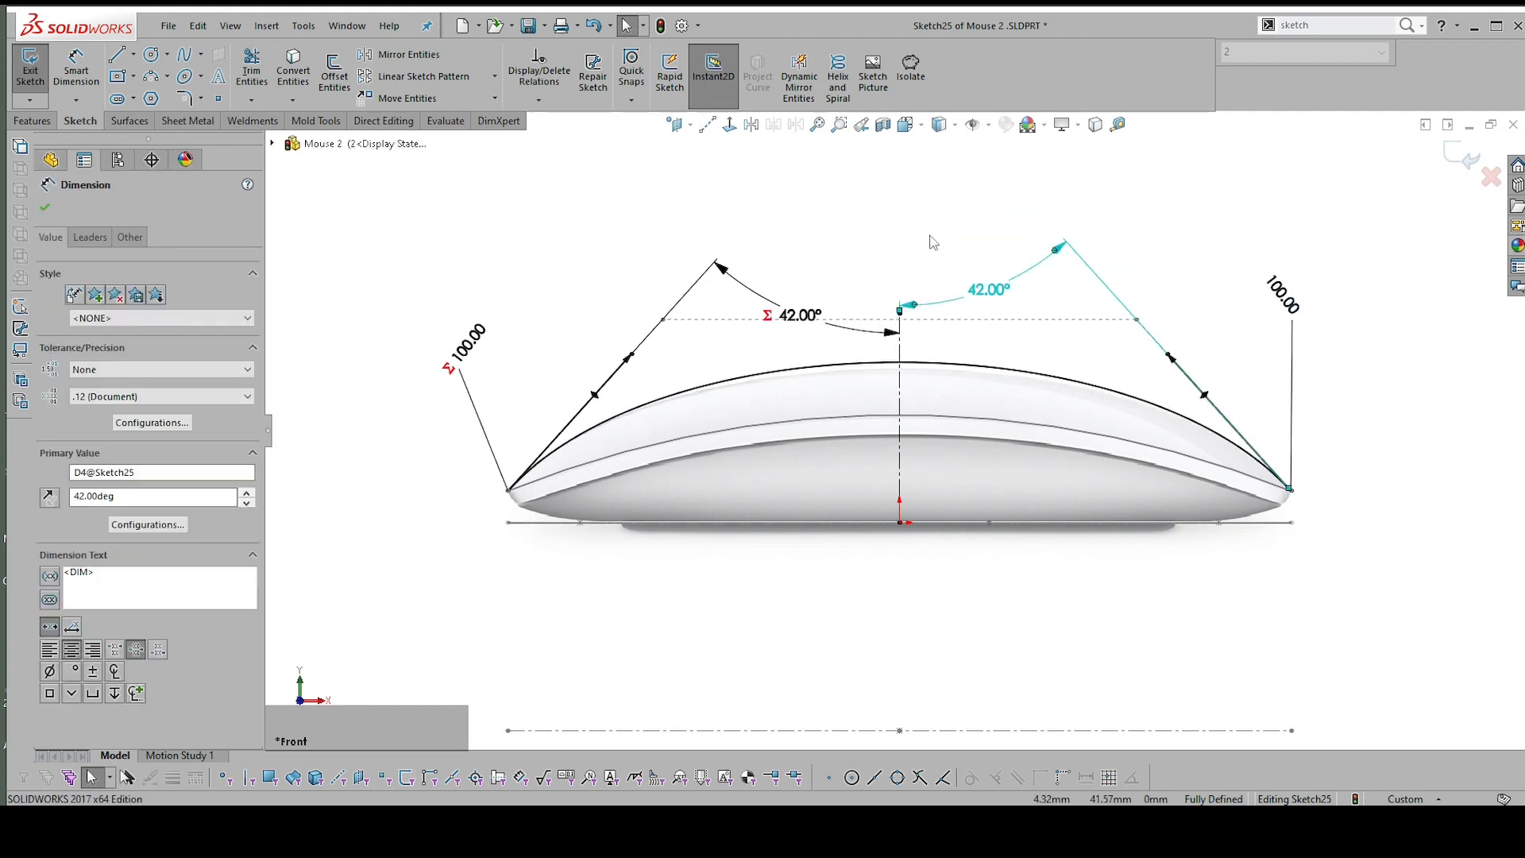
pyautogui.doubleClick(978, 293)
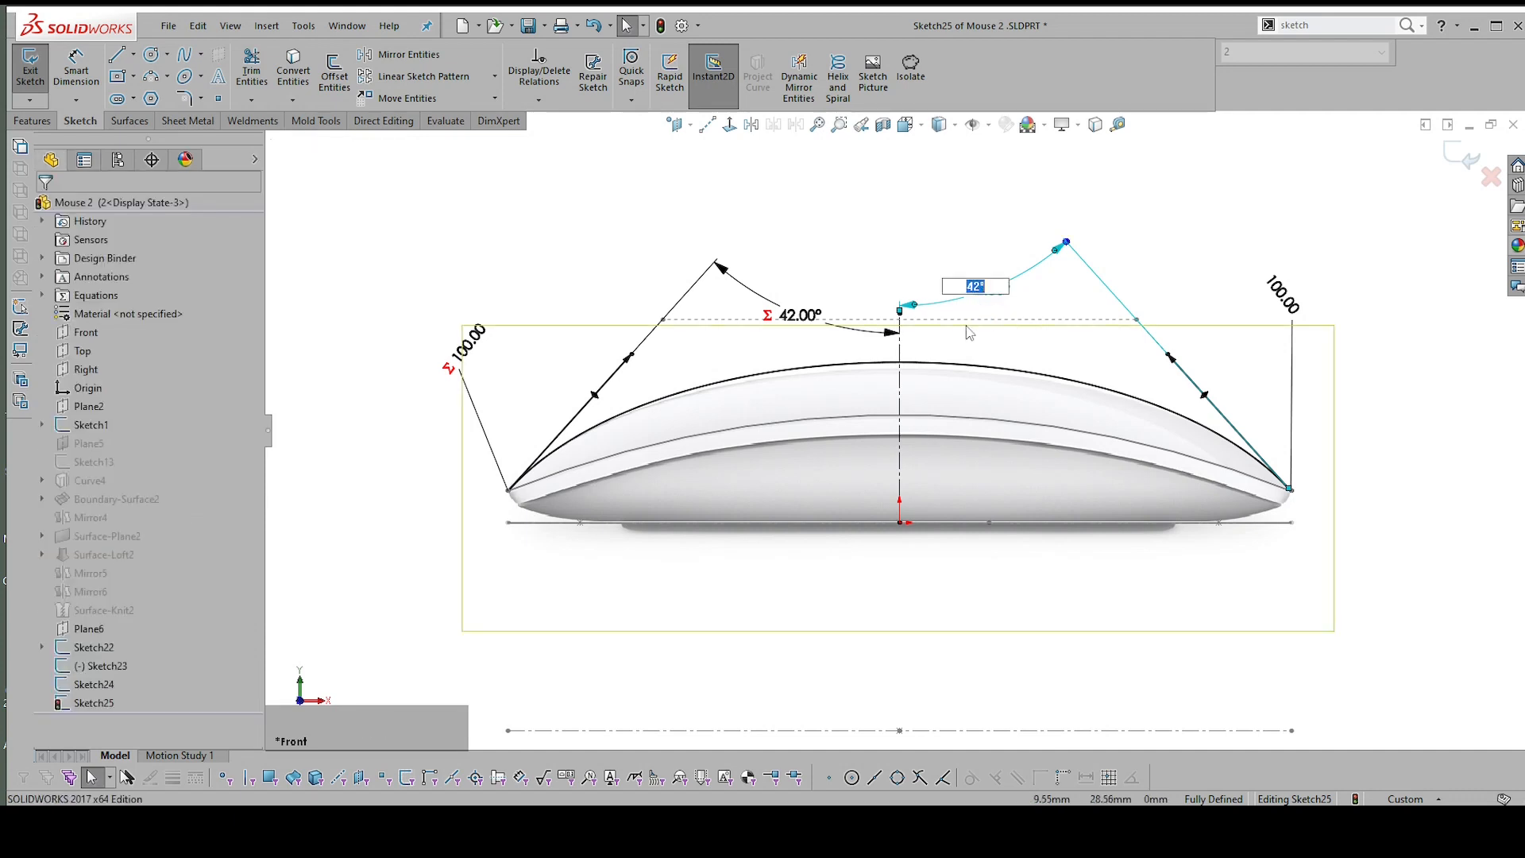
pyautogui.write('43')
pyautogui.press('Return')
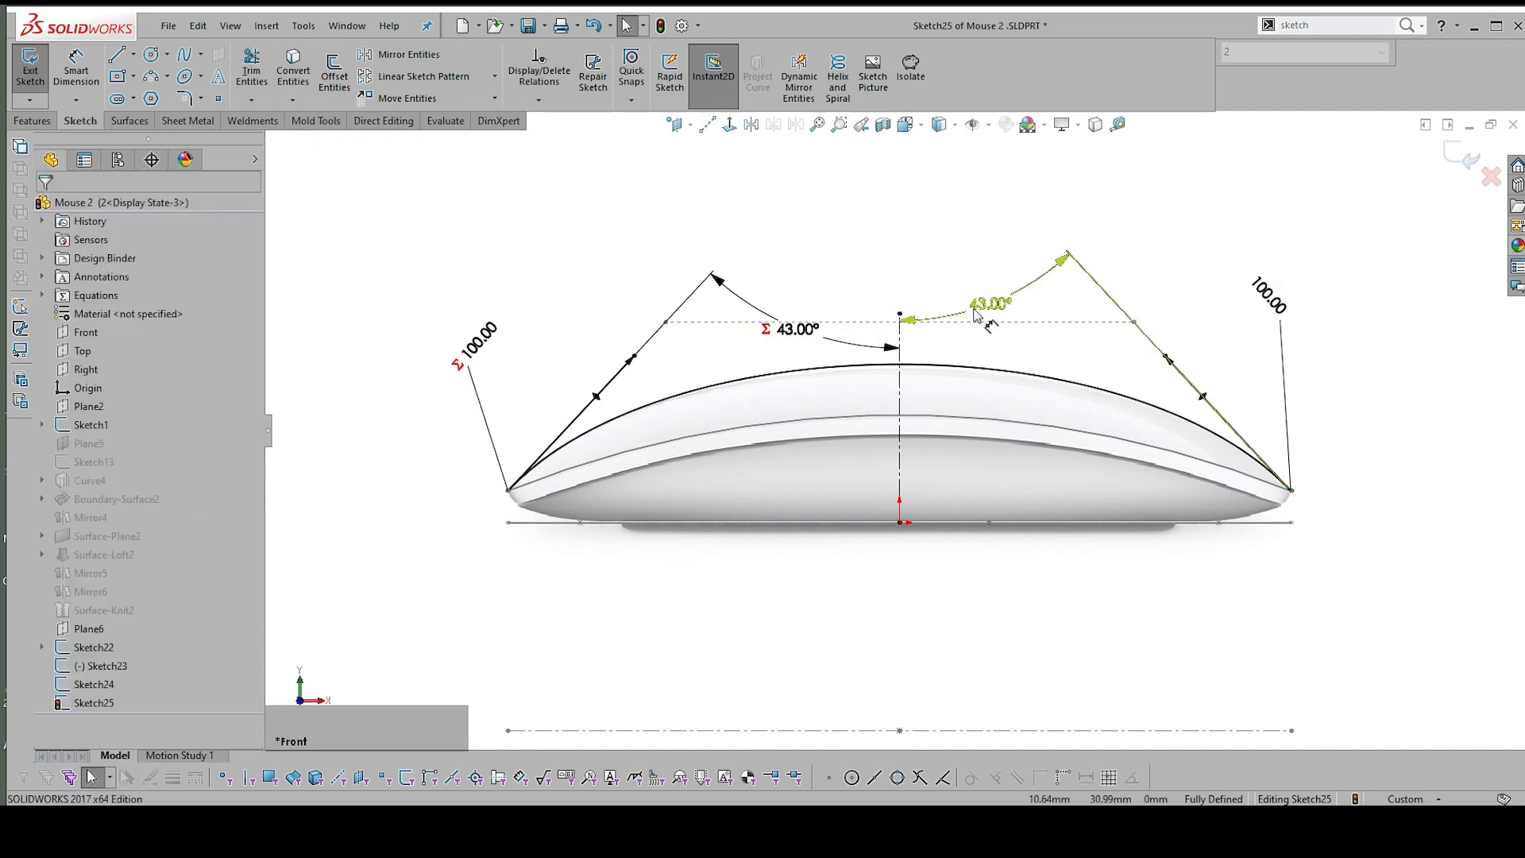
# Set the right handle's angle to the centerline to 44° and exit the profile sketch
pyautogui.doubleClick(979, 305)
pyautogui.write('44')
pyautogui.click(962, 256)
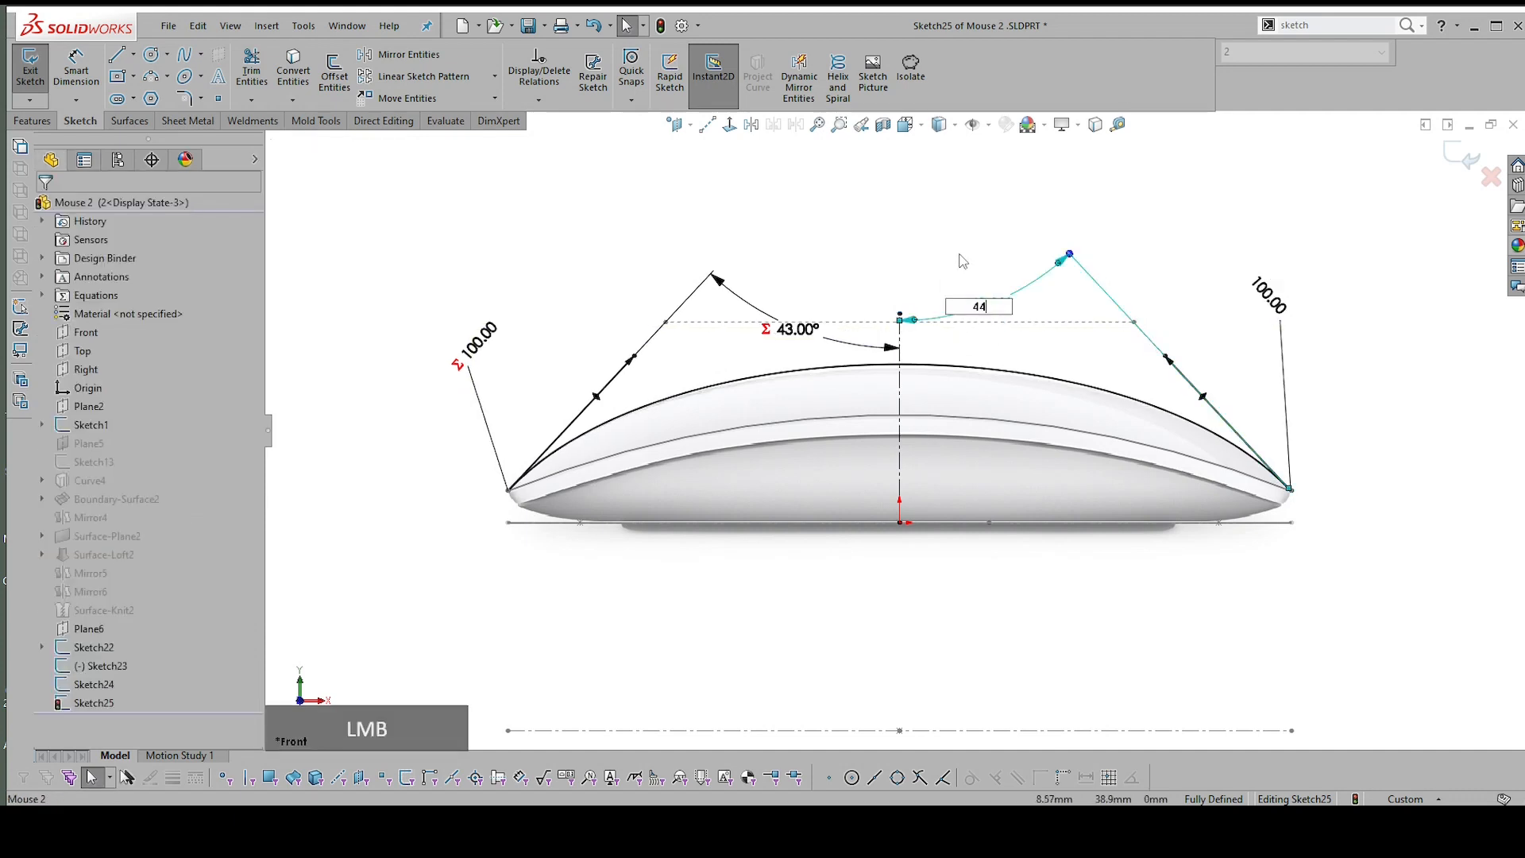
pyautogui.press('Escape')
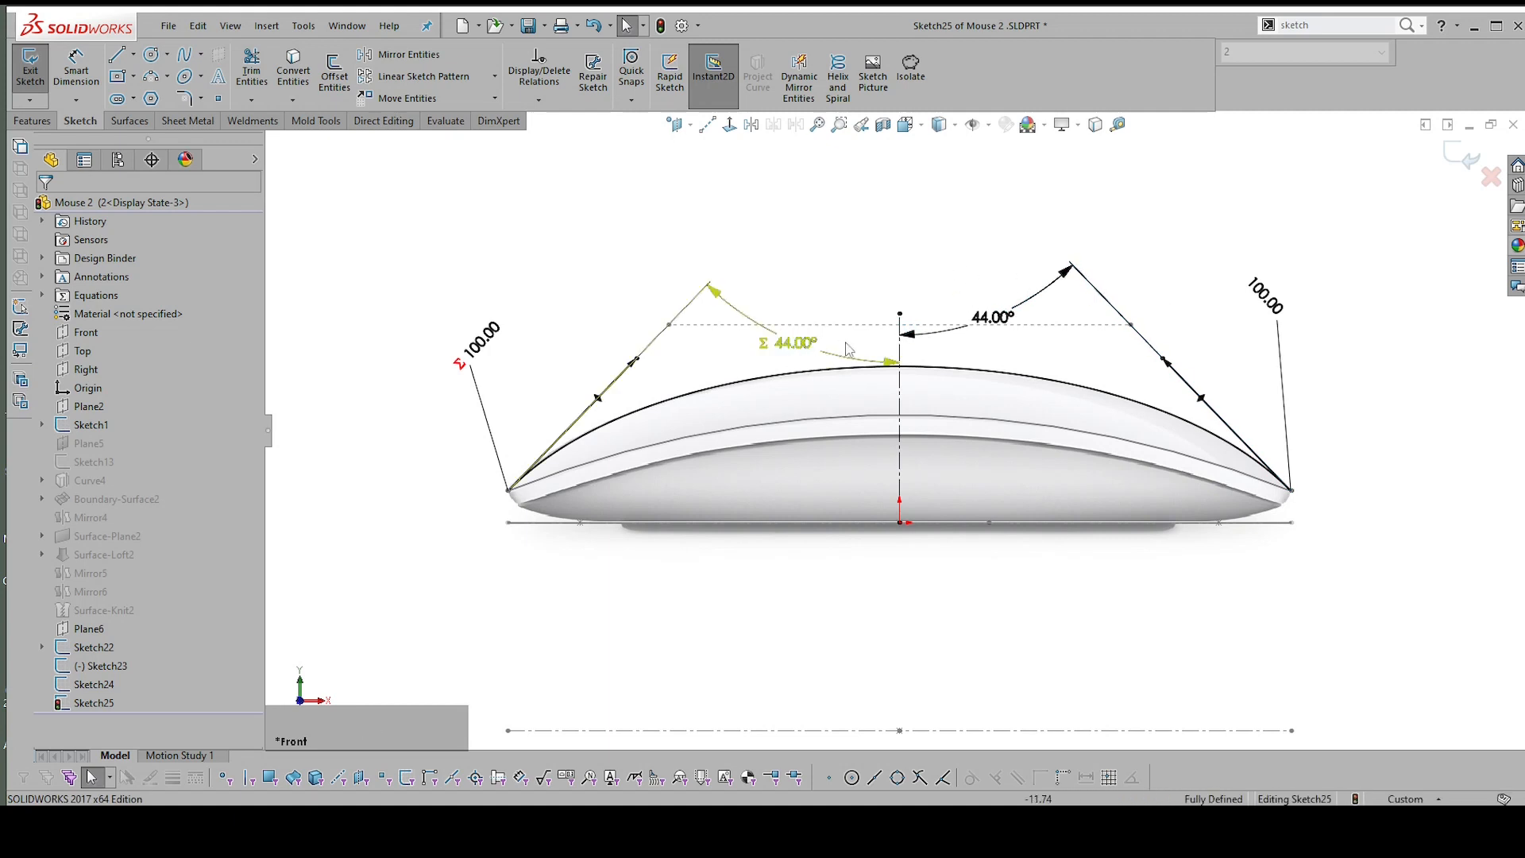
pyautogui.click(1461, 156)
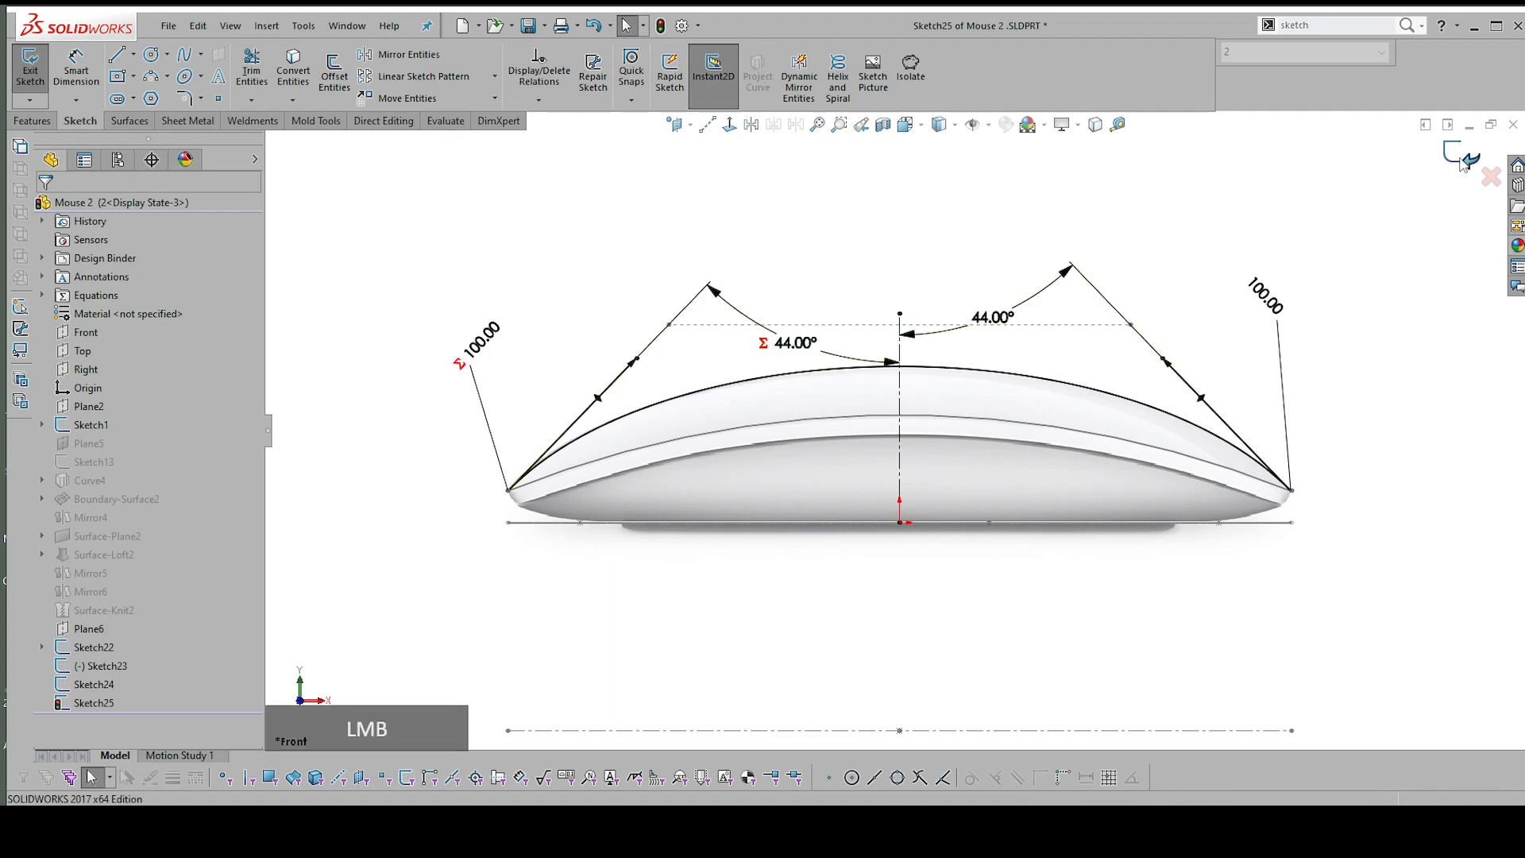
# Create a projected curve from the top-view outline sketch and the side-seam arc sketch, using the Sketch on sketch projection type
pyautogui.scroll(2, 1332, 421)
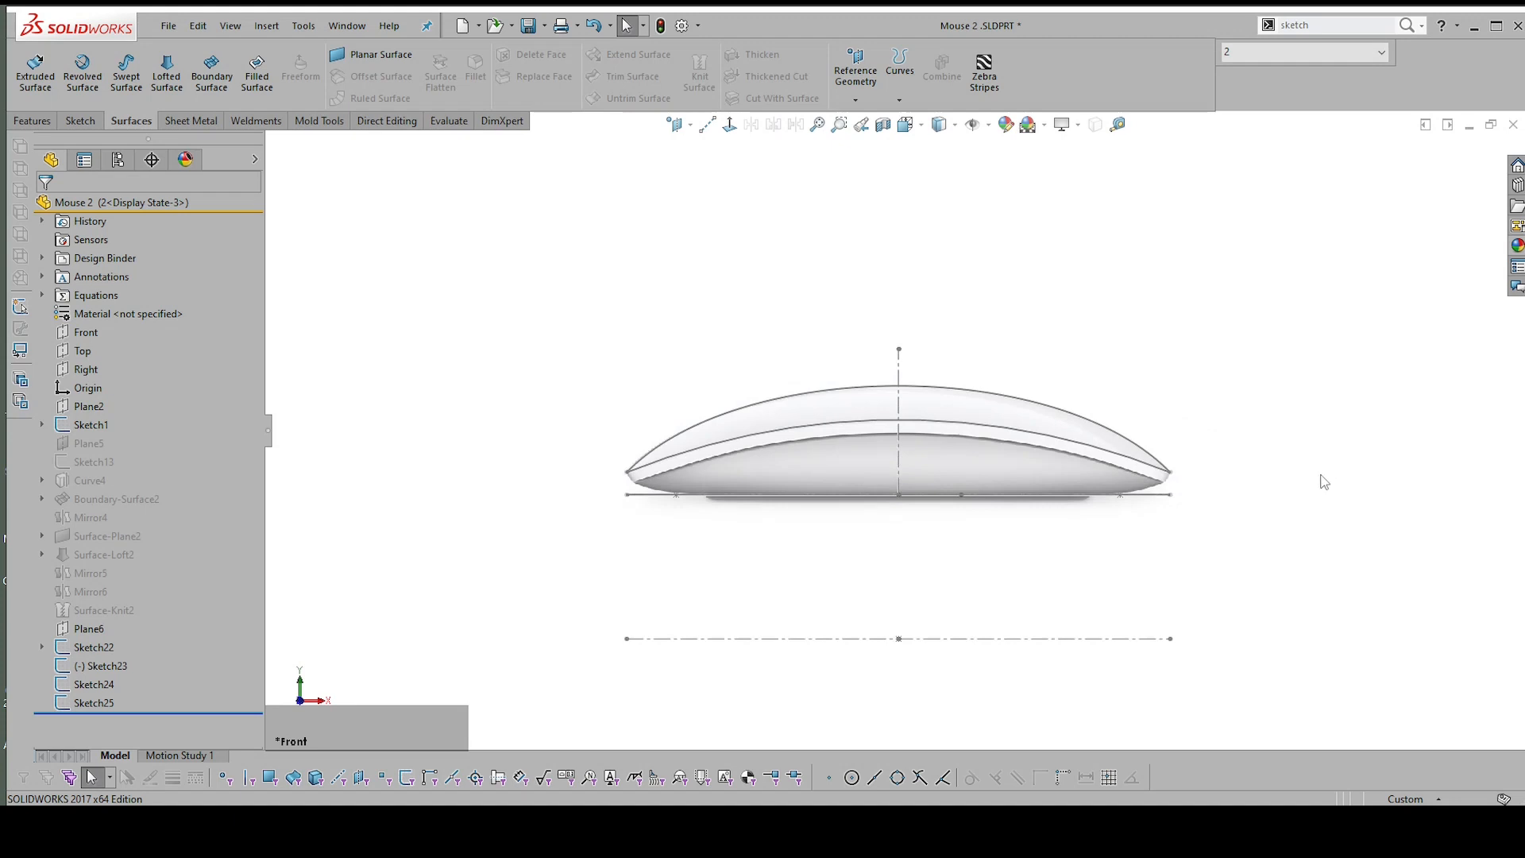
pyautogui.moveTo(1324, 482)
pyautogui.mouseDown(button='middle')
pyautogui.moveTo(1283, 469)
pyautogui.moveTo(1056, 518)
pyautogui.moveTo(1035, 479)
pyautogui.mouseUp(button='middle')
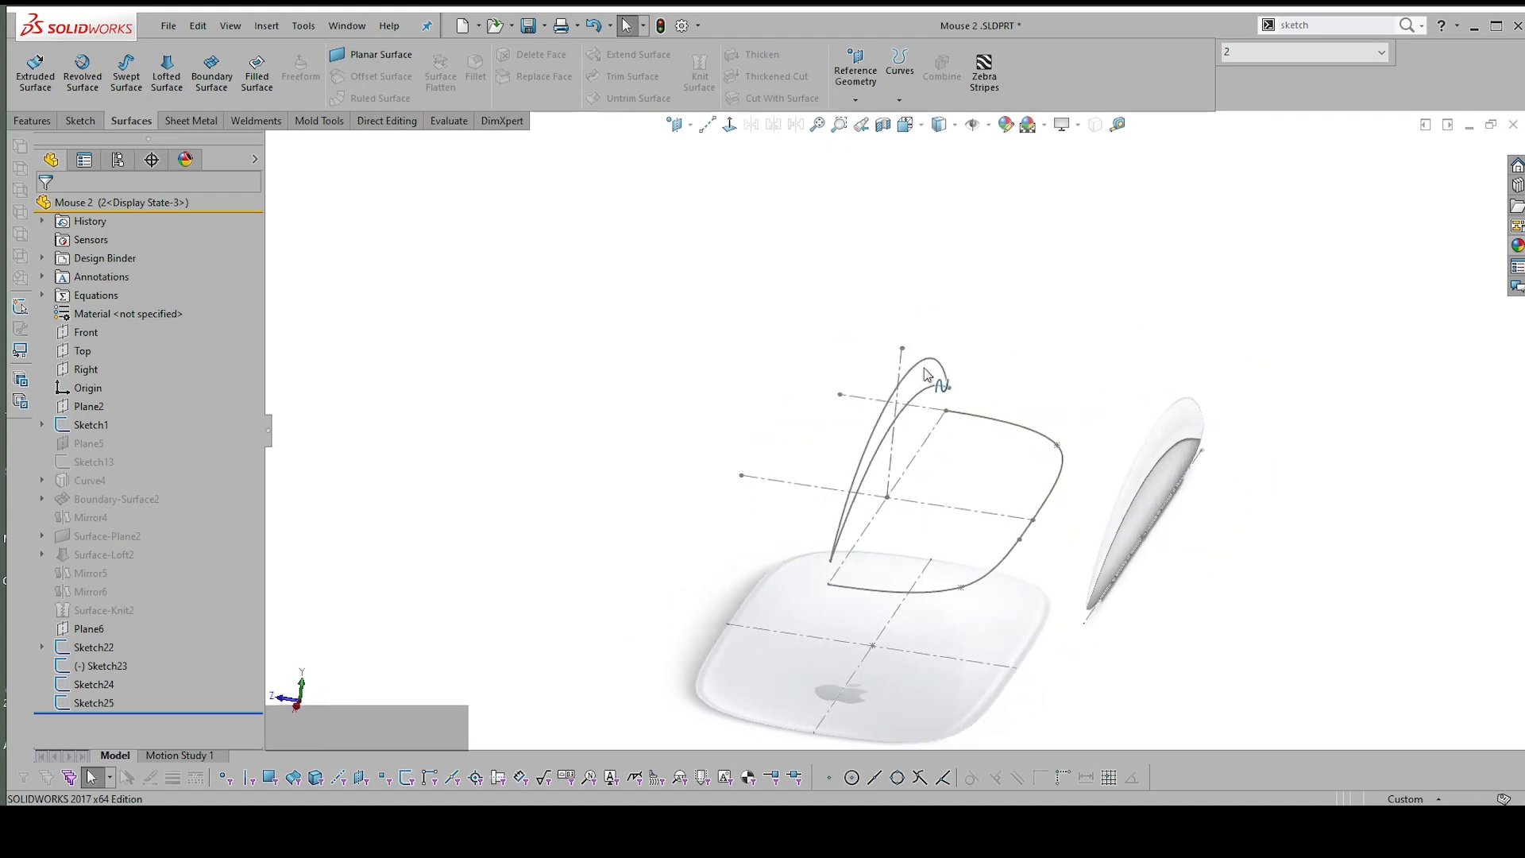
pyautogui.moveTo(927, 375); pyautogui.dragTo(949, 376, button='middle')
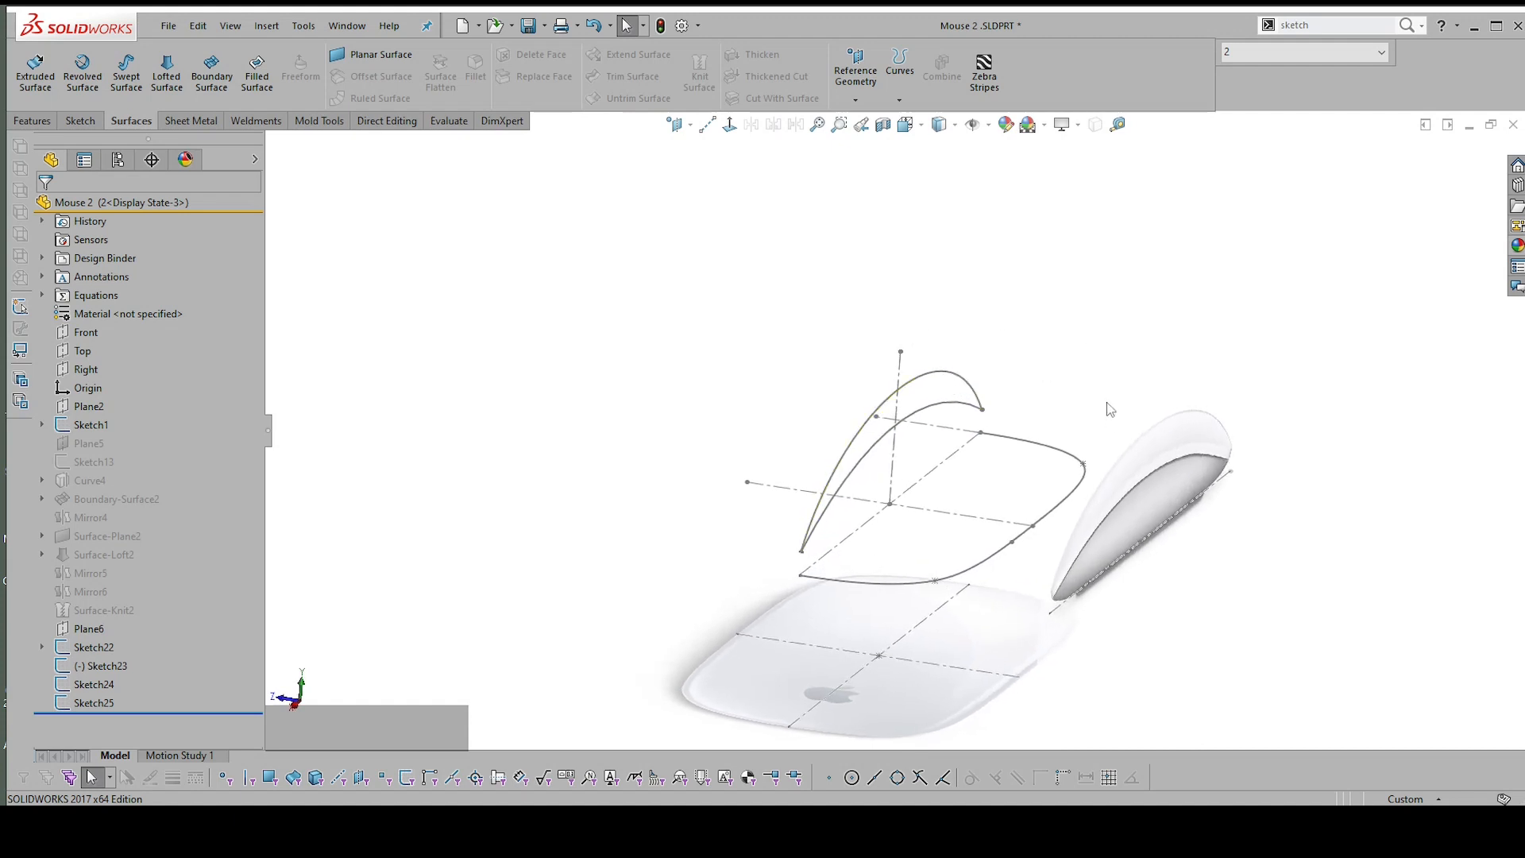
pyautogui.moveTo(1161, 429)
pyautogui.mouseDown(button='middle')
pyautogui.moveTo(1096, 381)
pyautogui.moveTo(1046, 373)
pyautogui.mouseUp(button='middle')
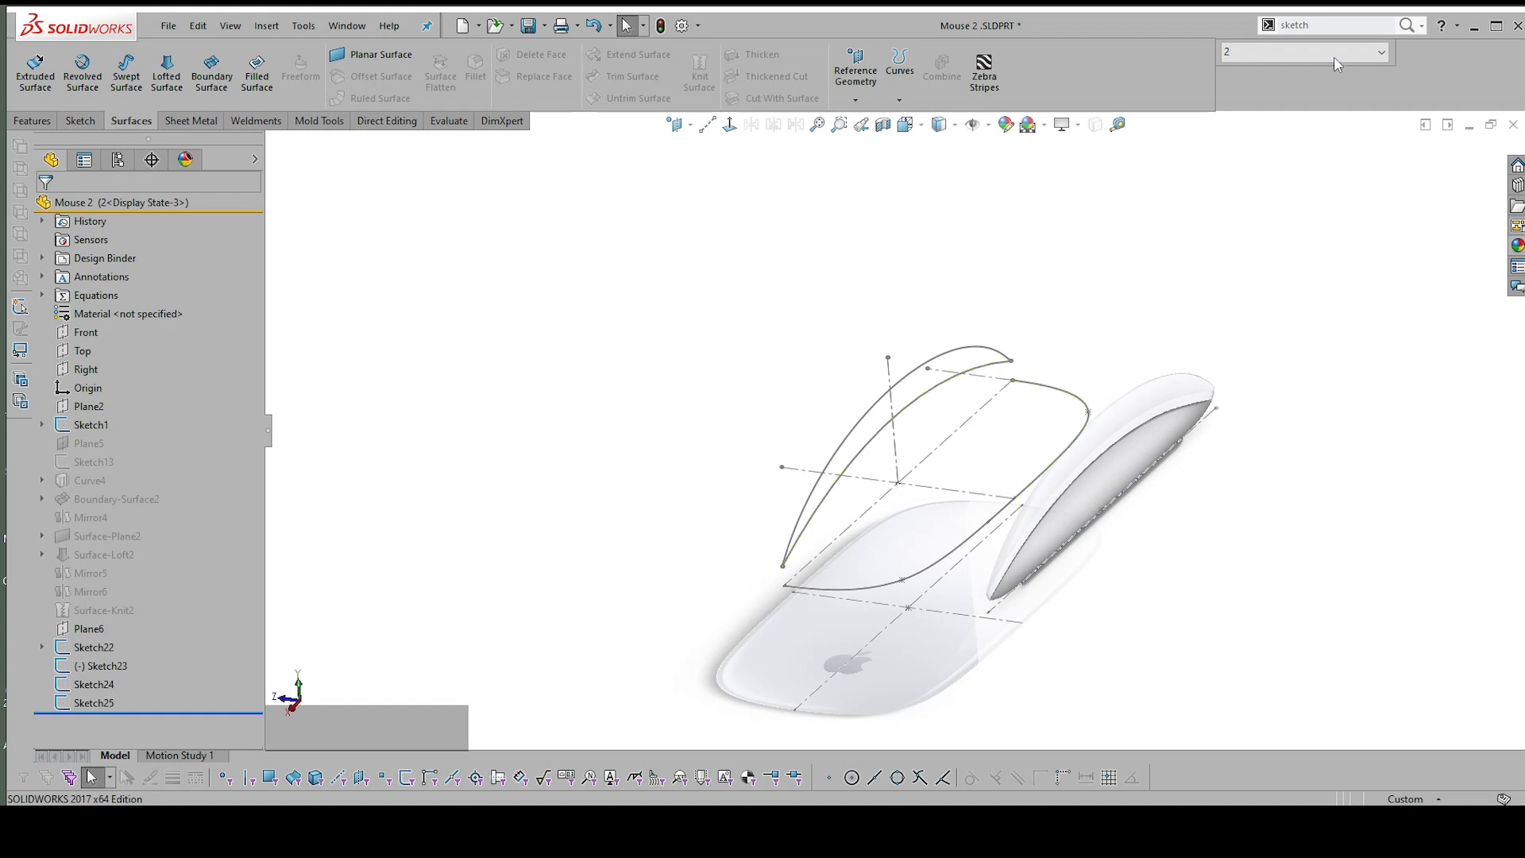
pyautogui.click(1314, 24)
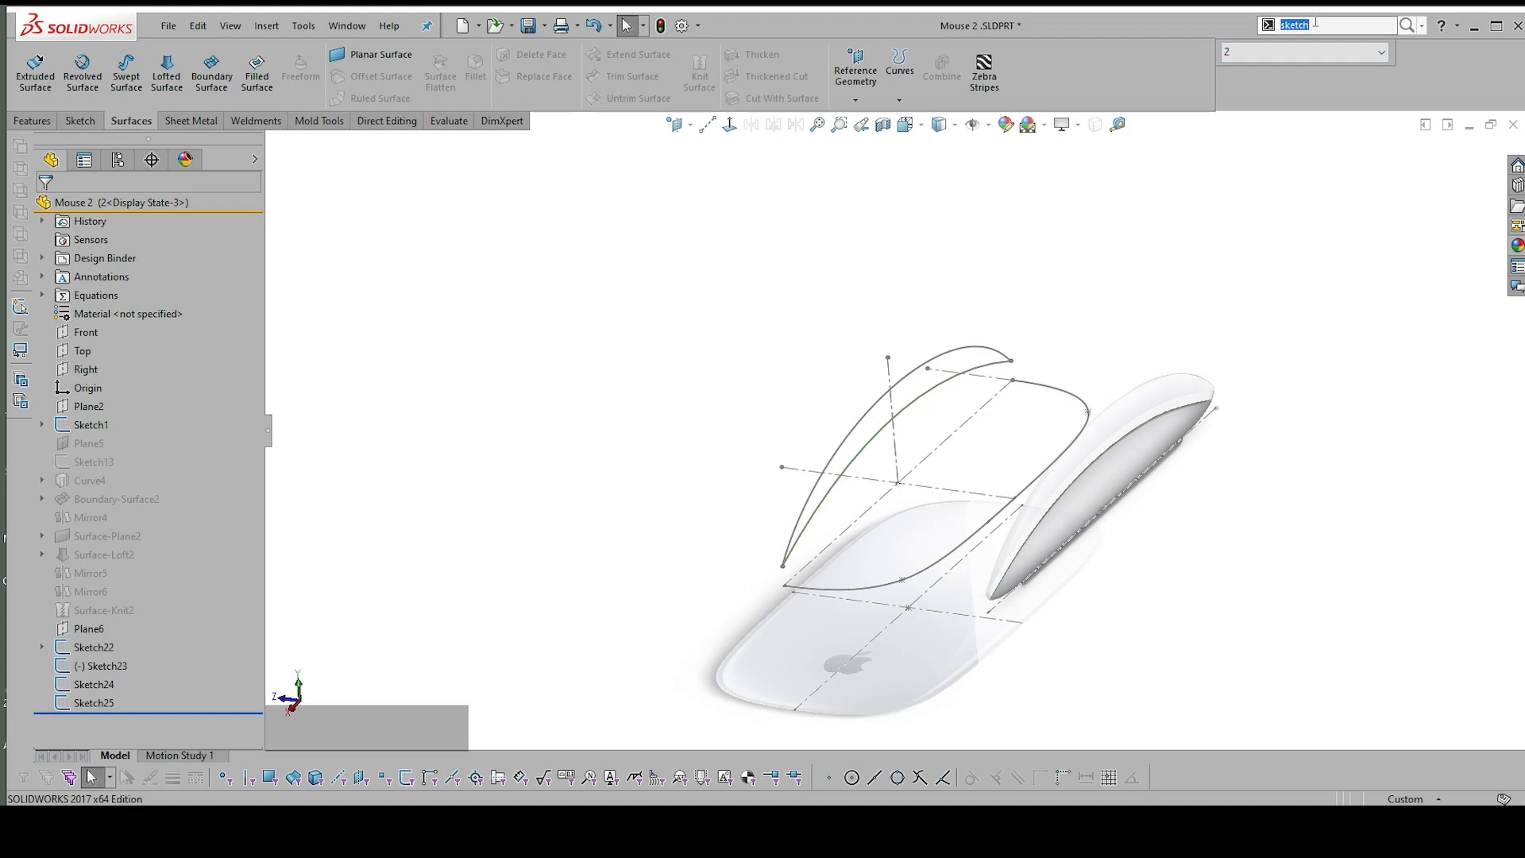
pyautogui.write('proje')
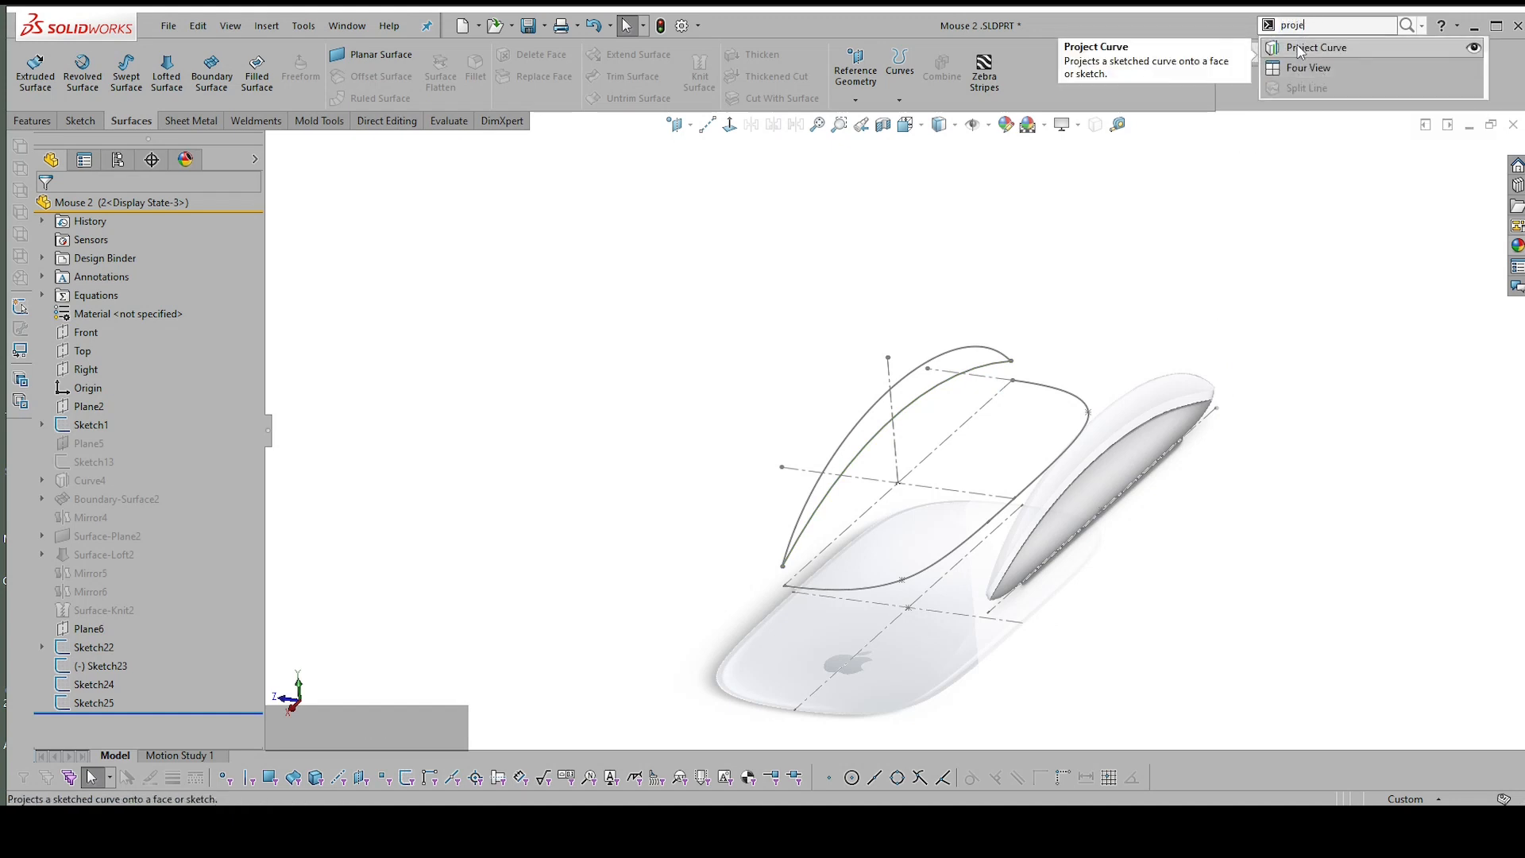
pyautogui.click(1300, 49)
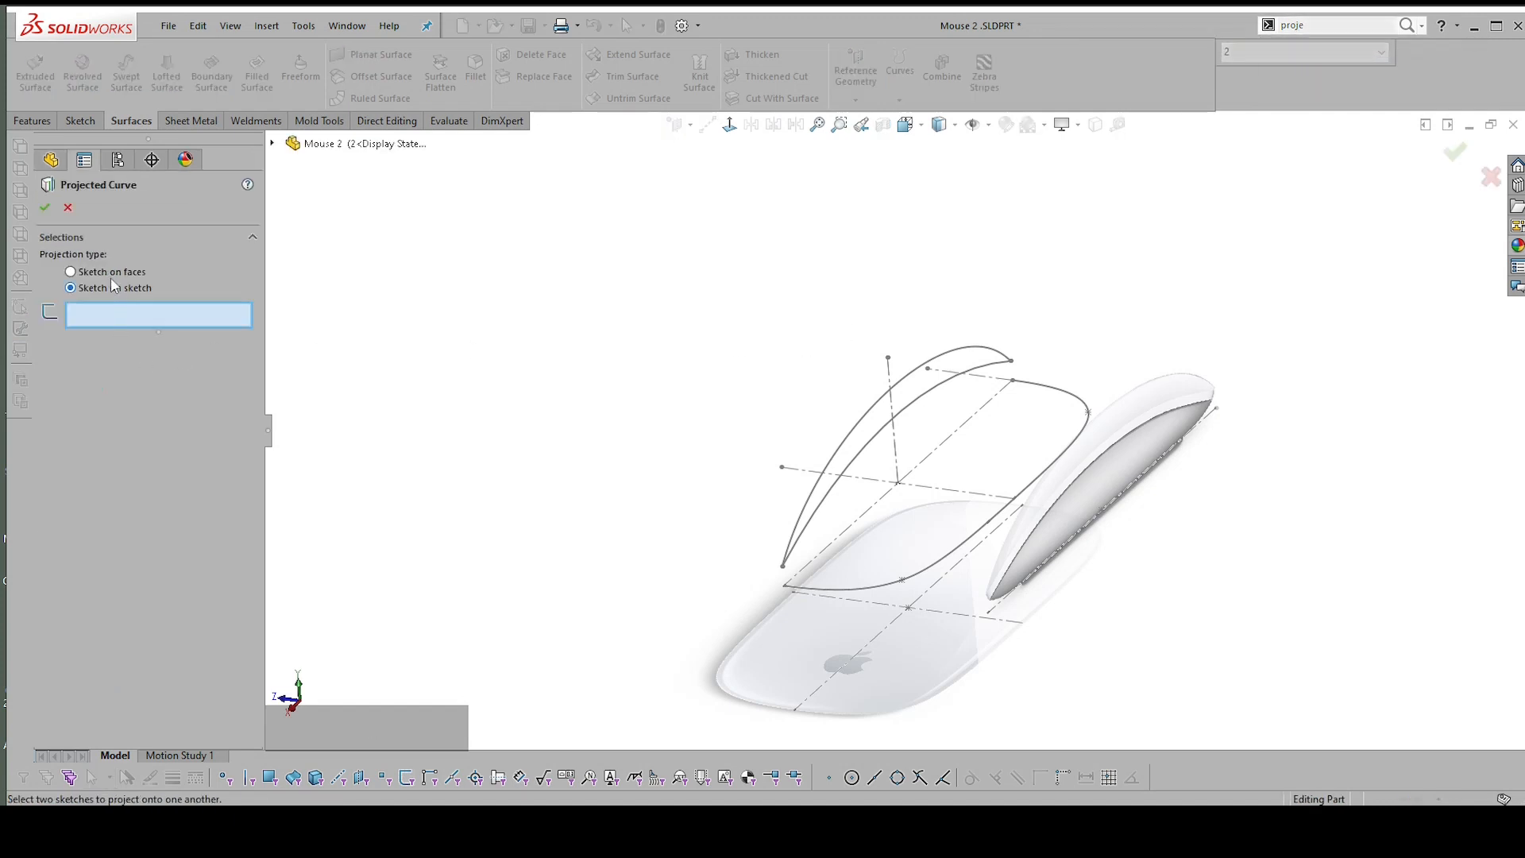
pyautogui.click(1078, 404)
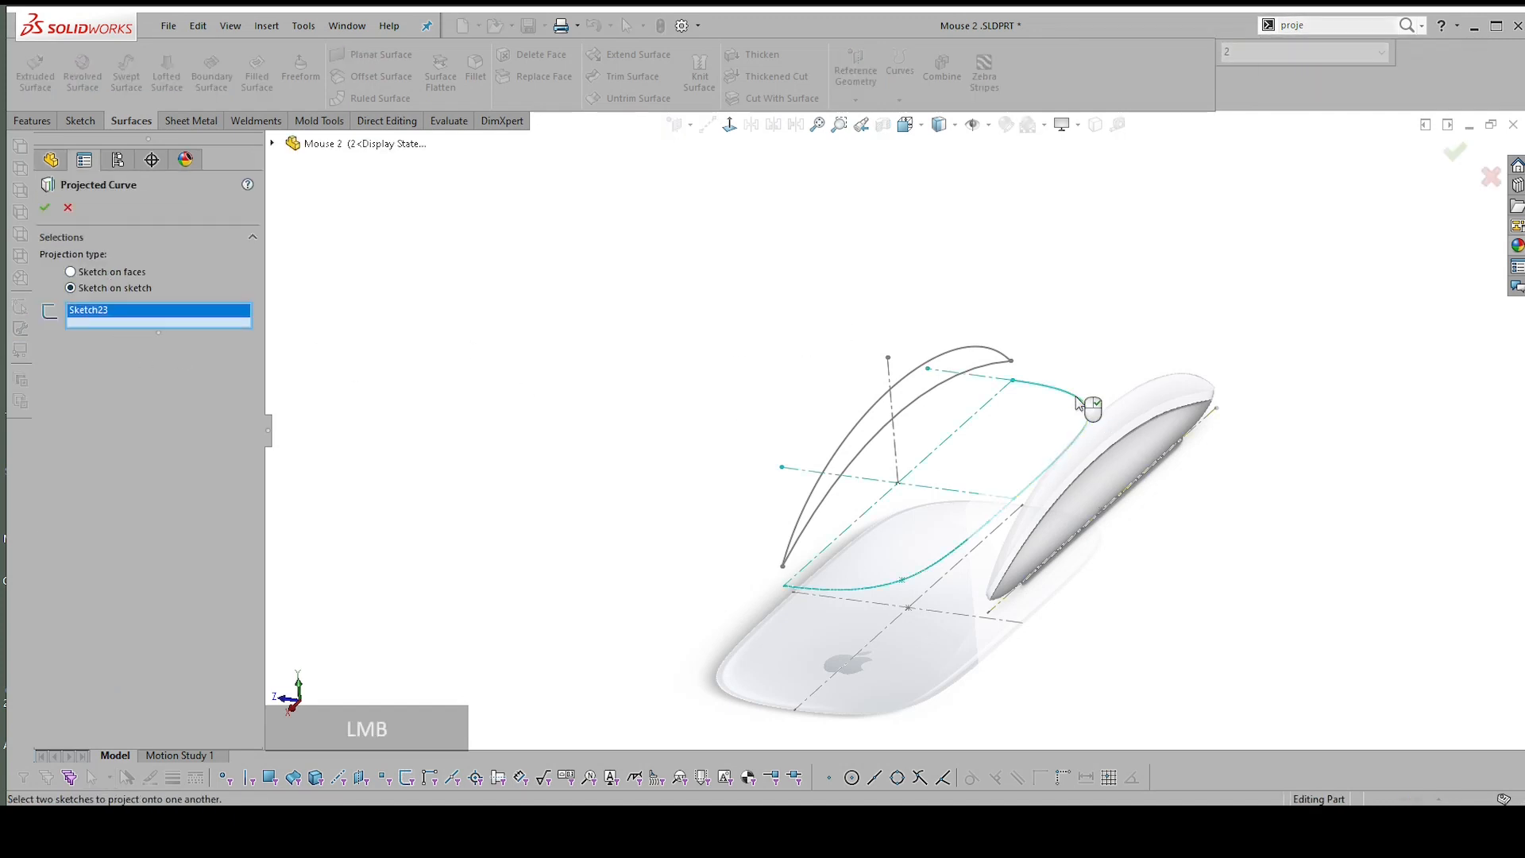
pyautogui.click(987, 370)
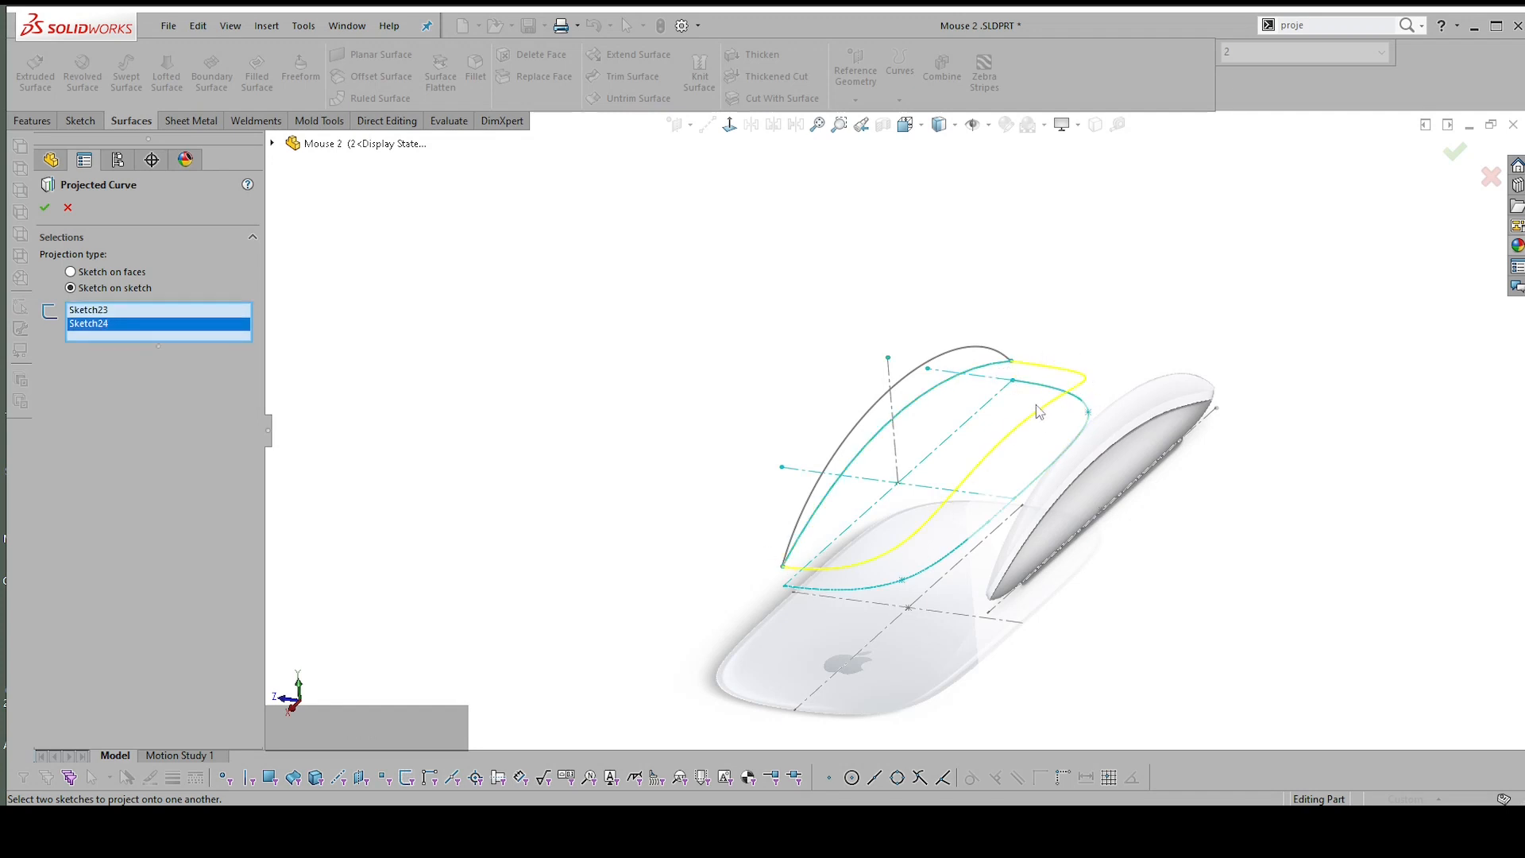
pyautogui.click(45, 208)
# Start a sketch on the Right plane and draw a two-point spline about 29 mm long from the top profile to the projected seam curve
pyautogui.scroll(3, 1128, 343)
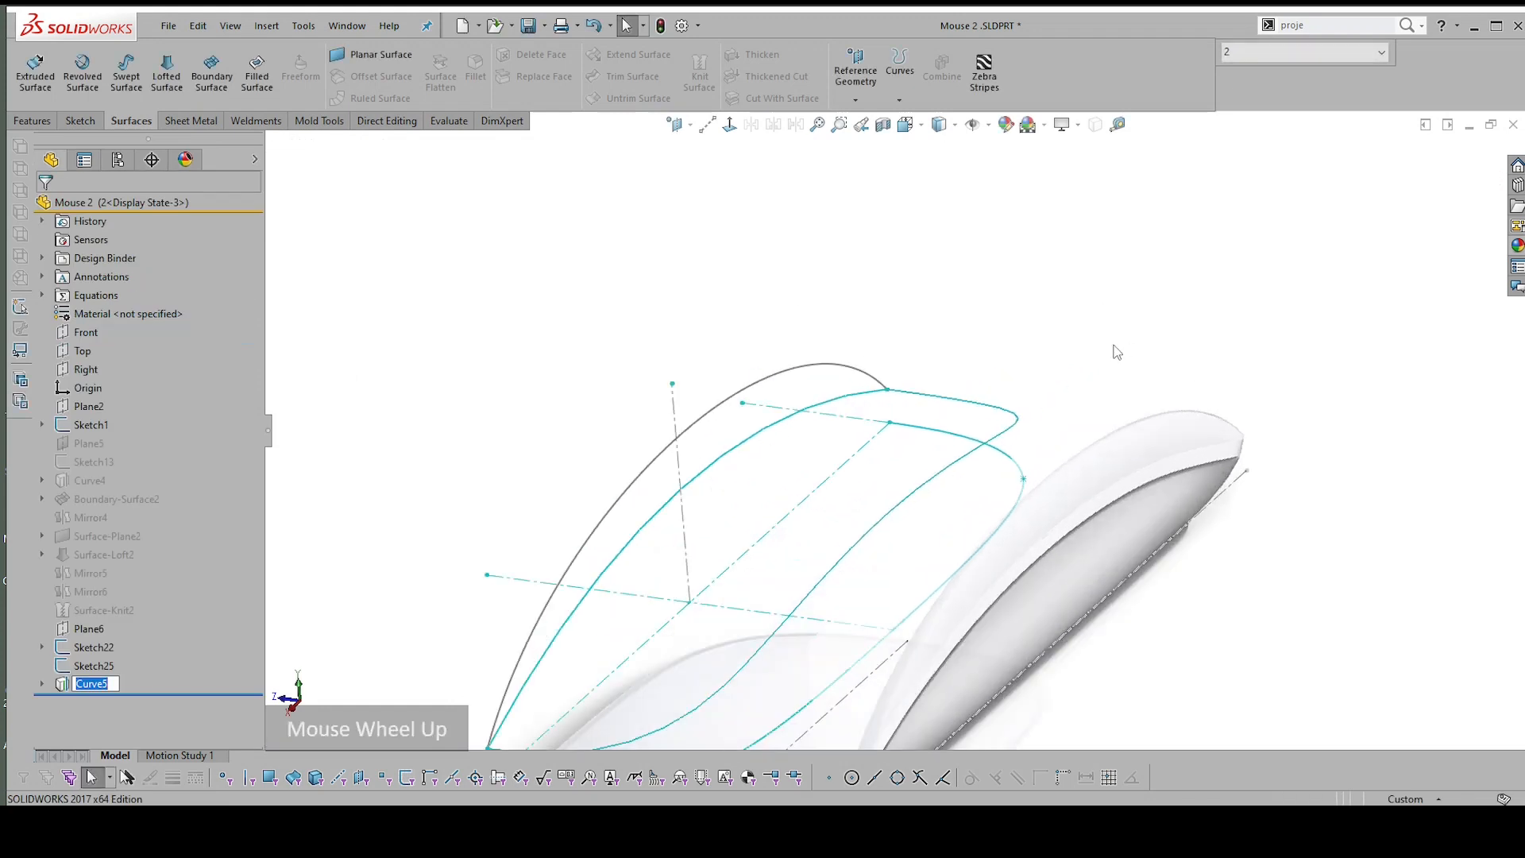
pyautogui.moveTo(1096, 350)
pyautogui.mouseDown(button='middle')
pyautogui.moveTo(1093, 330)
pyautogui.moveTo(1082, 415)
pyautogui.moveTo(908, 427)
pyautogui.moveTo(734, 385)
pyautogui.mouseUp(button='middle')
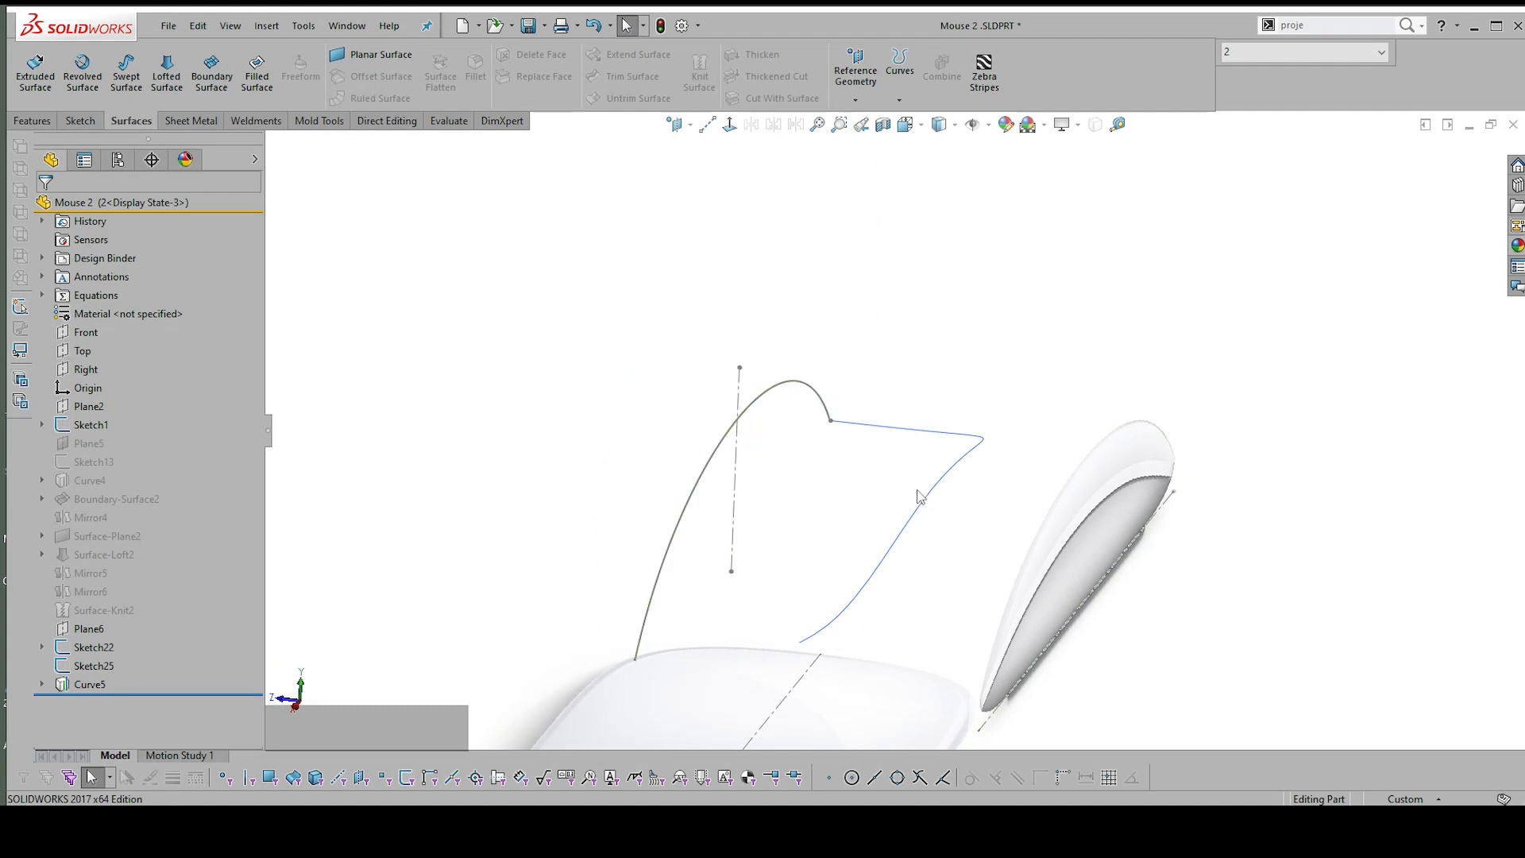
pyautogui.click(84, 369)
pyautogui.click(96, 326)
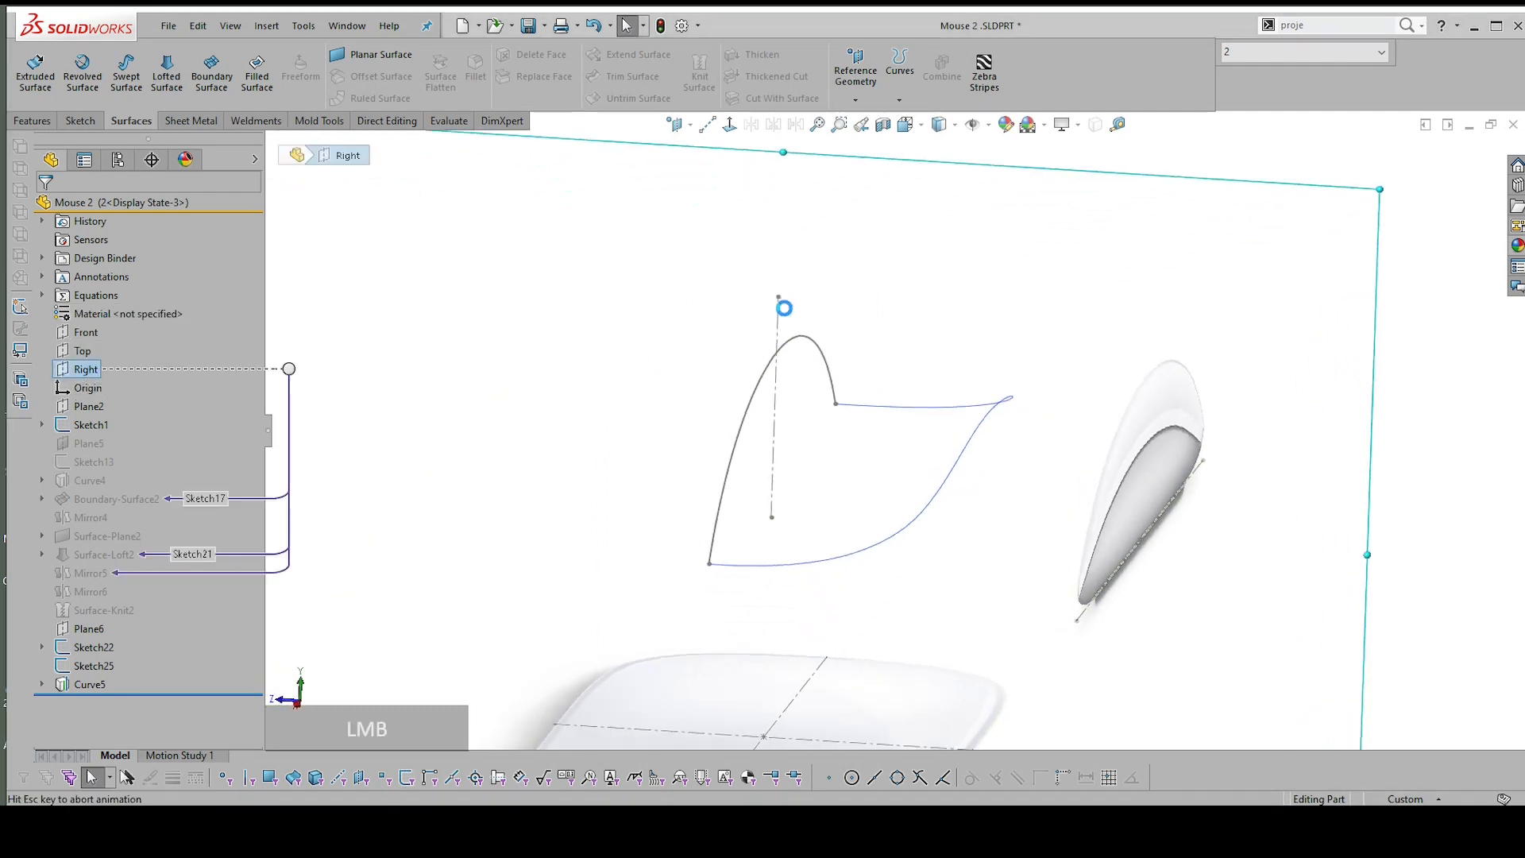
pyautogui.click(184, 54)
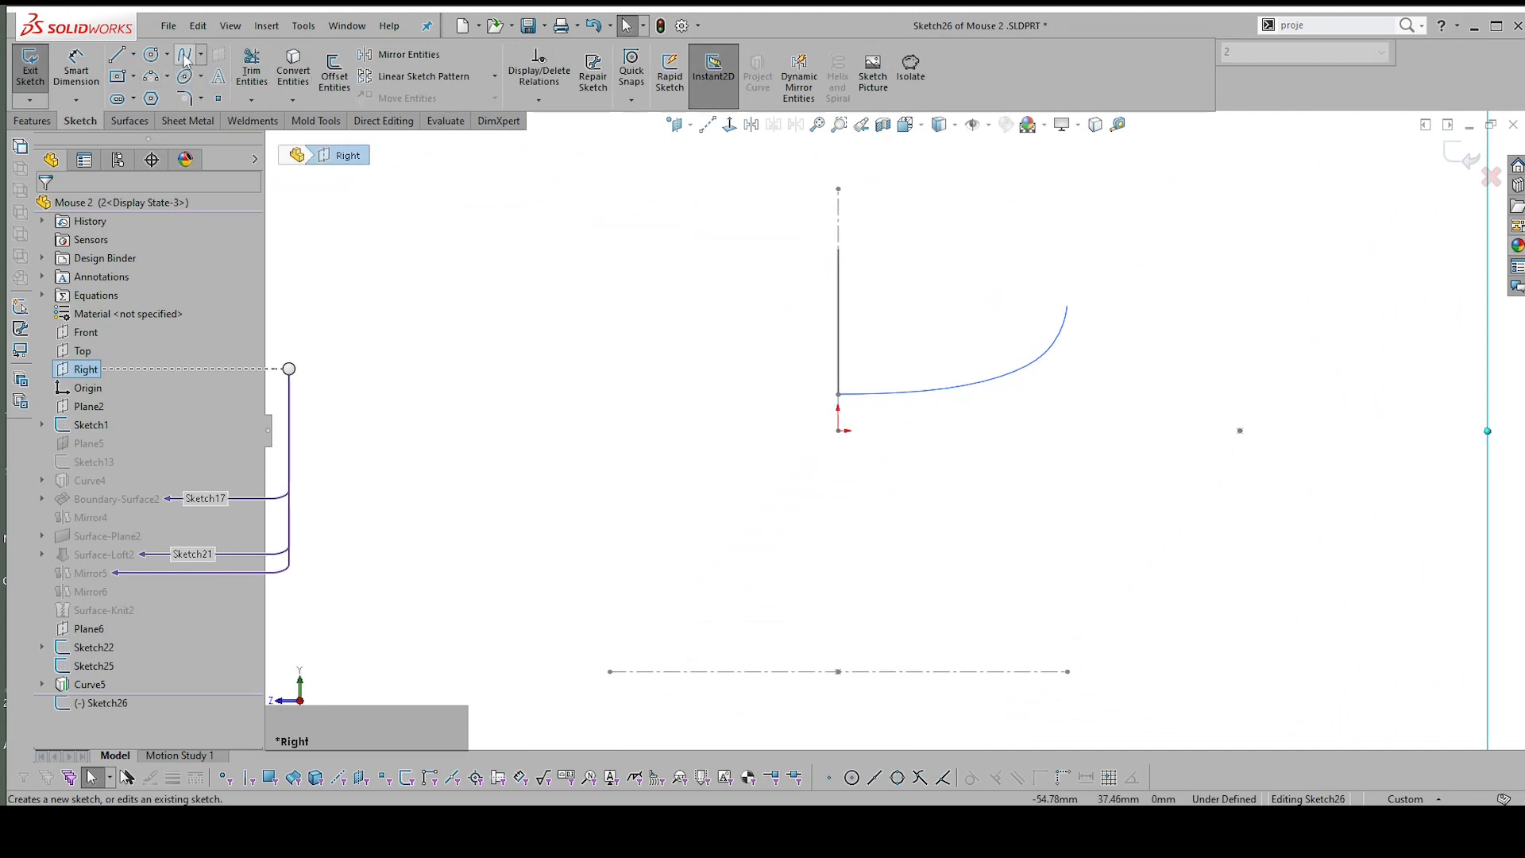
pyautogui.click(838, 251)
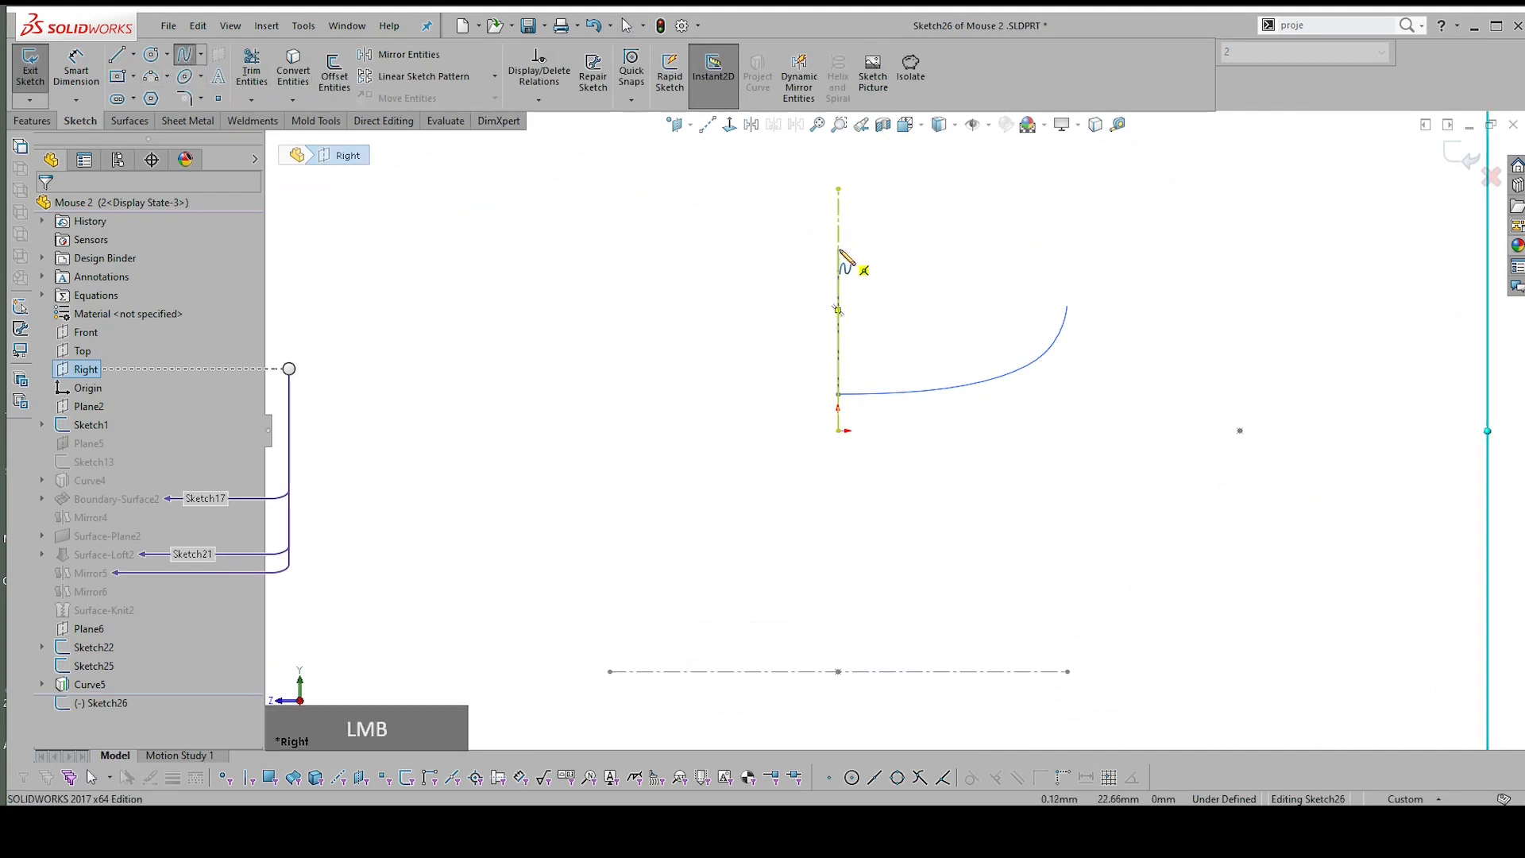
pyautogui.click(1068, 307)
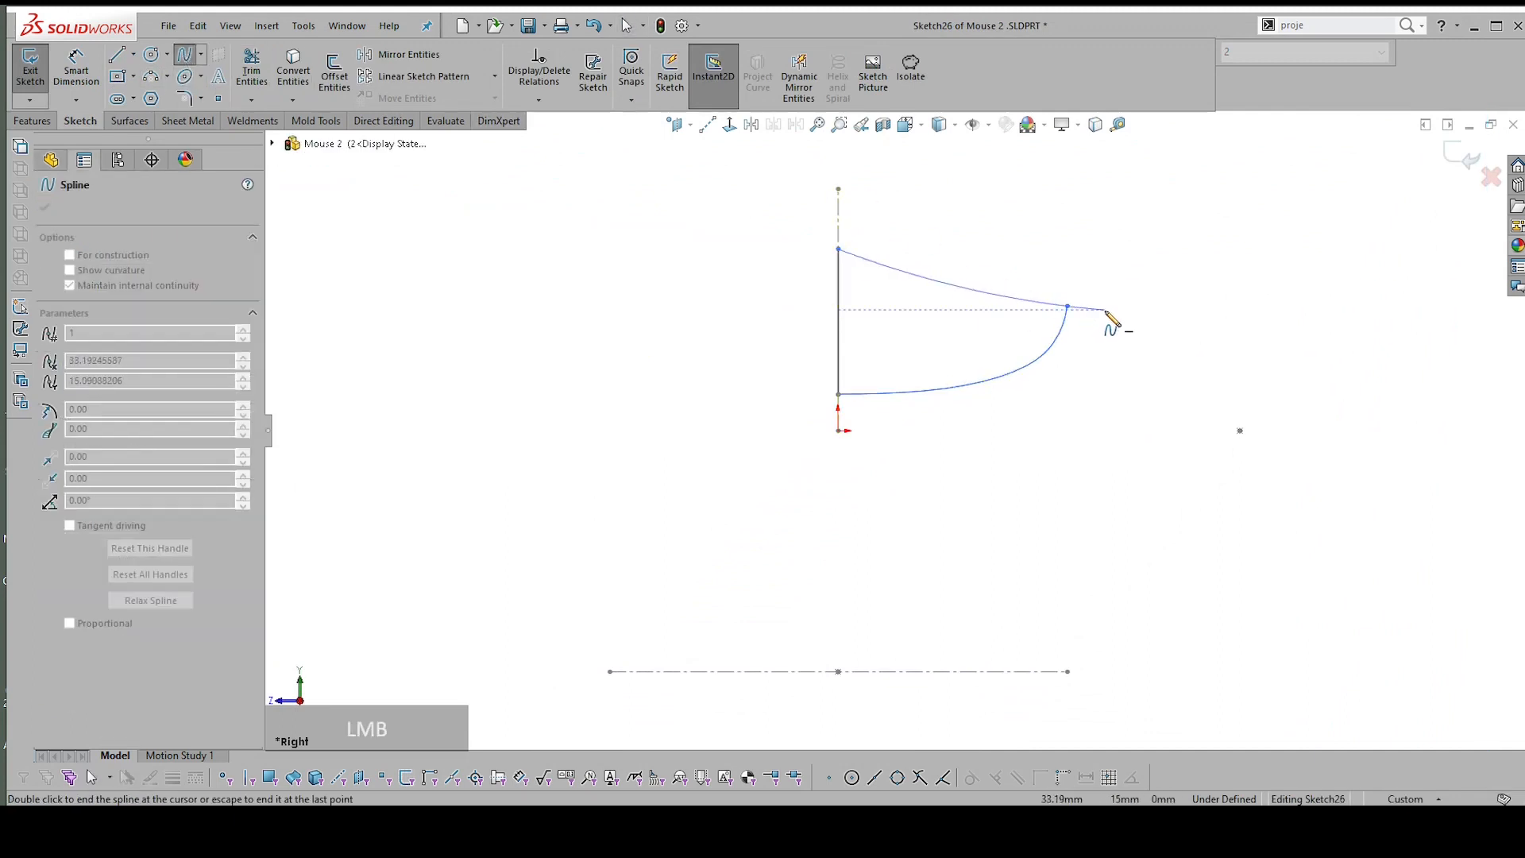
pyautogui.press('Escape')
# Add Pierce relations from the spline's upper endpoint to the top profile and from its outer endpoint to the projected seam curve
pyautogui.moveTo(1028, 291); pyautogui.dragTo(937, 267, button='middle')
pyautogui.scroll(-2, 977, 254)
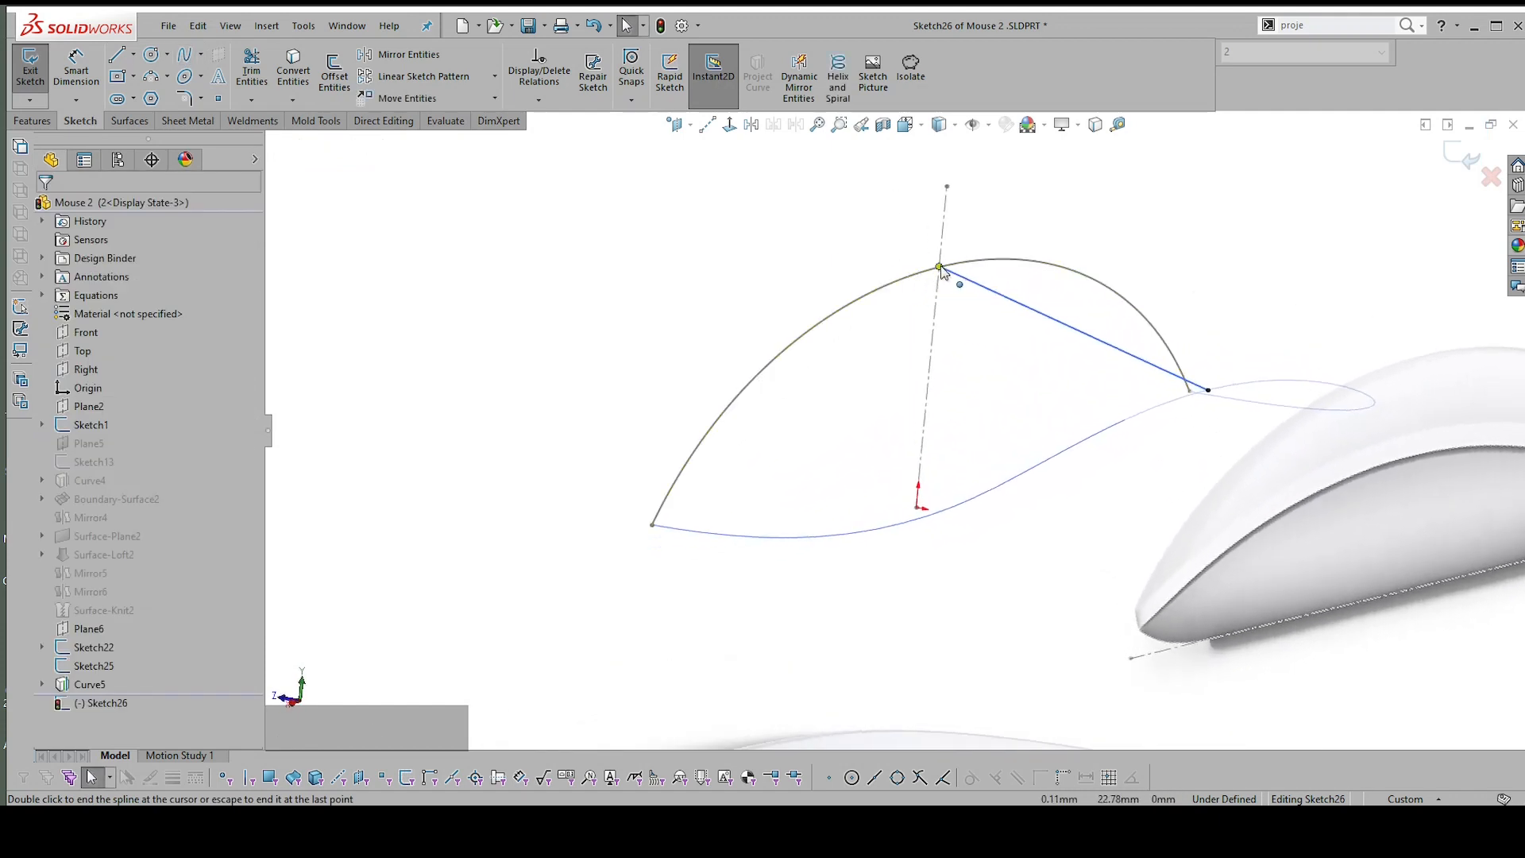
pyautogui.click(940, 268)
pyautogui.keyDown('shift'); pyautogui.click(973, 263); pyautogui.keyUp('shift')
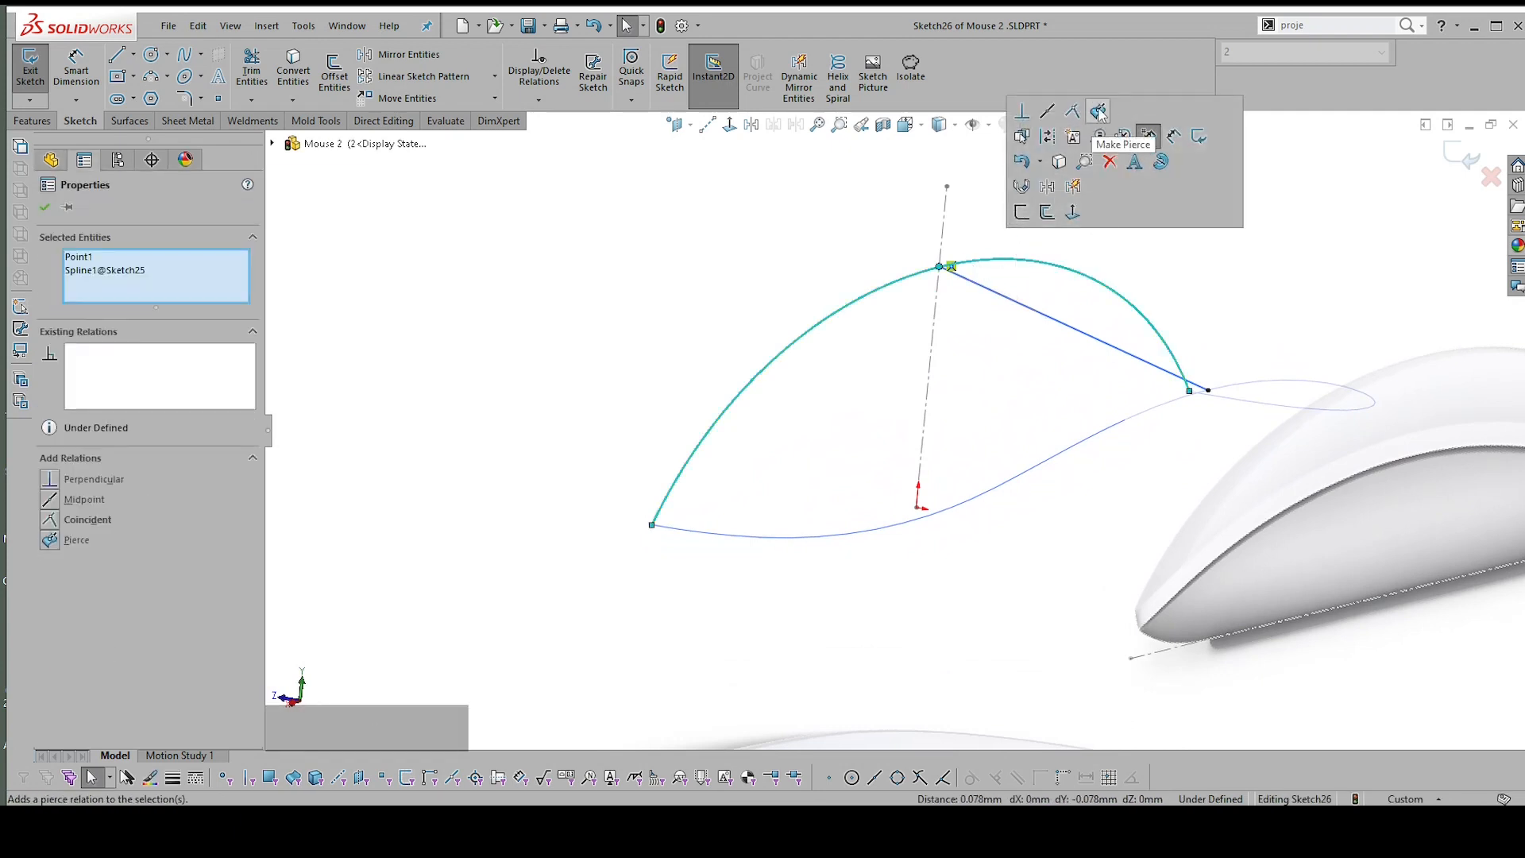
pyautogui.click(1099, 112)
pyautogui.click(1200, 307)
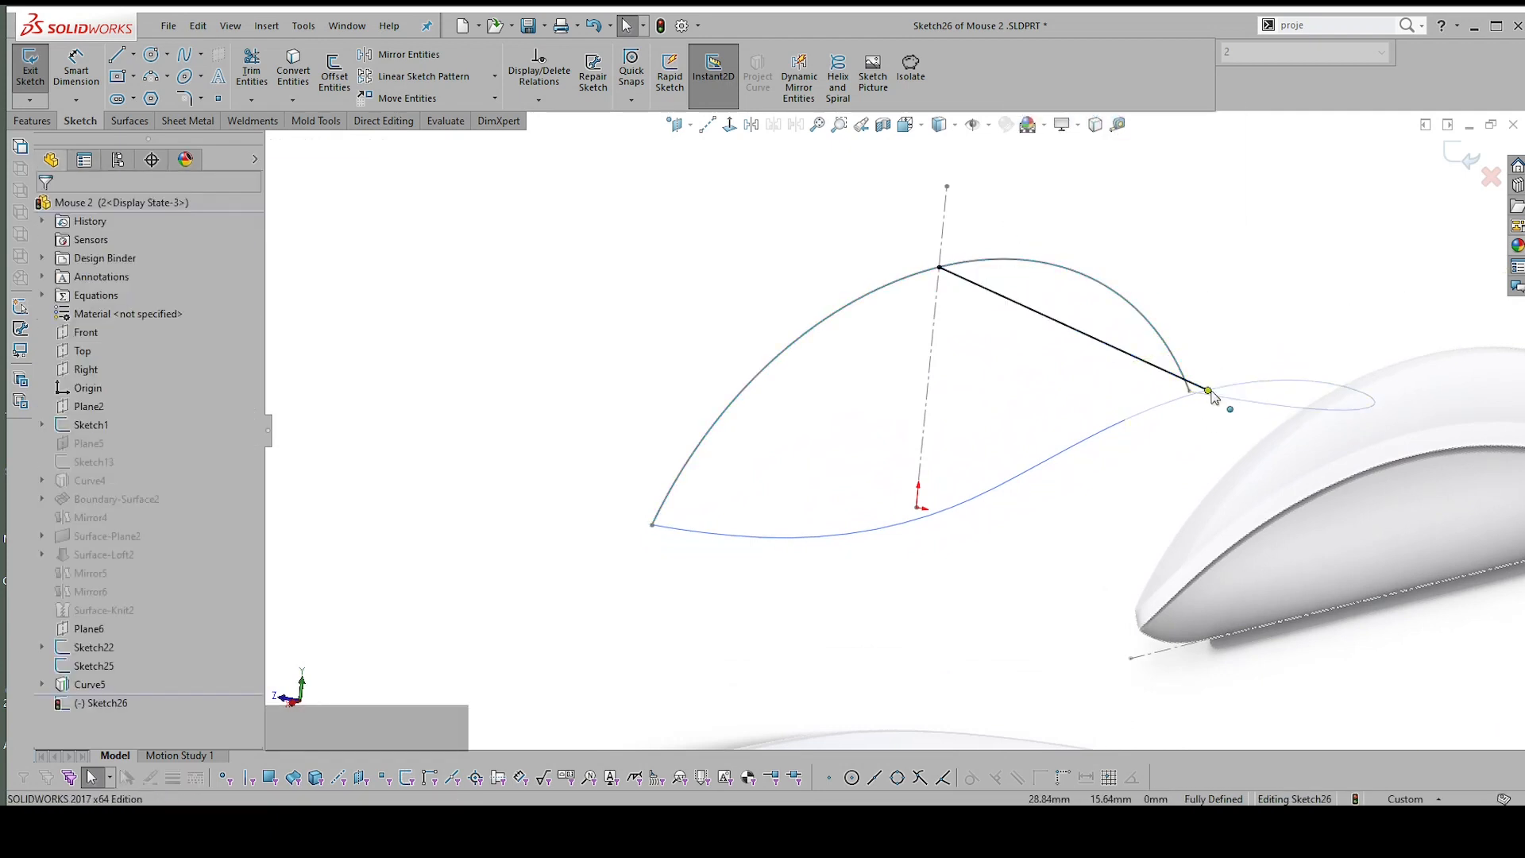
pyautogui.click(1208, 391)
pyautogui.keyDown('shift'); pyautogui.click(1241, 385); pyautogui.keyUp('shift')
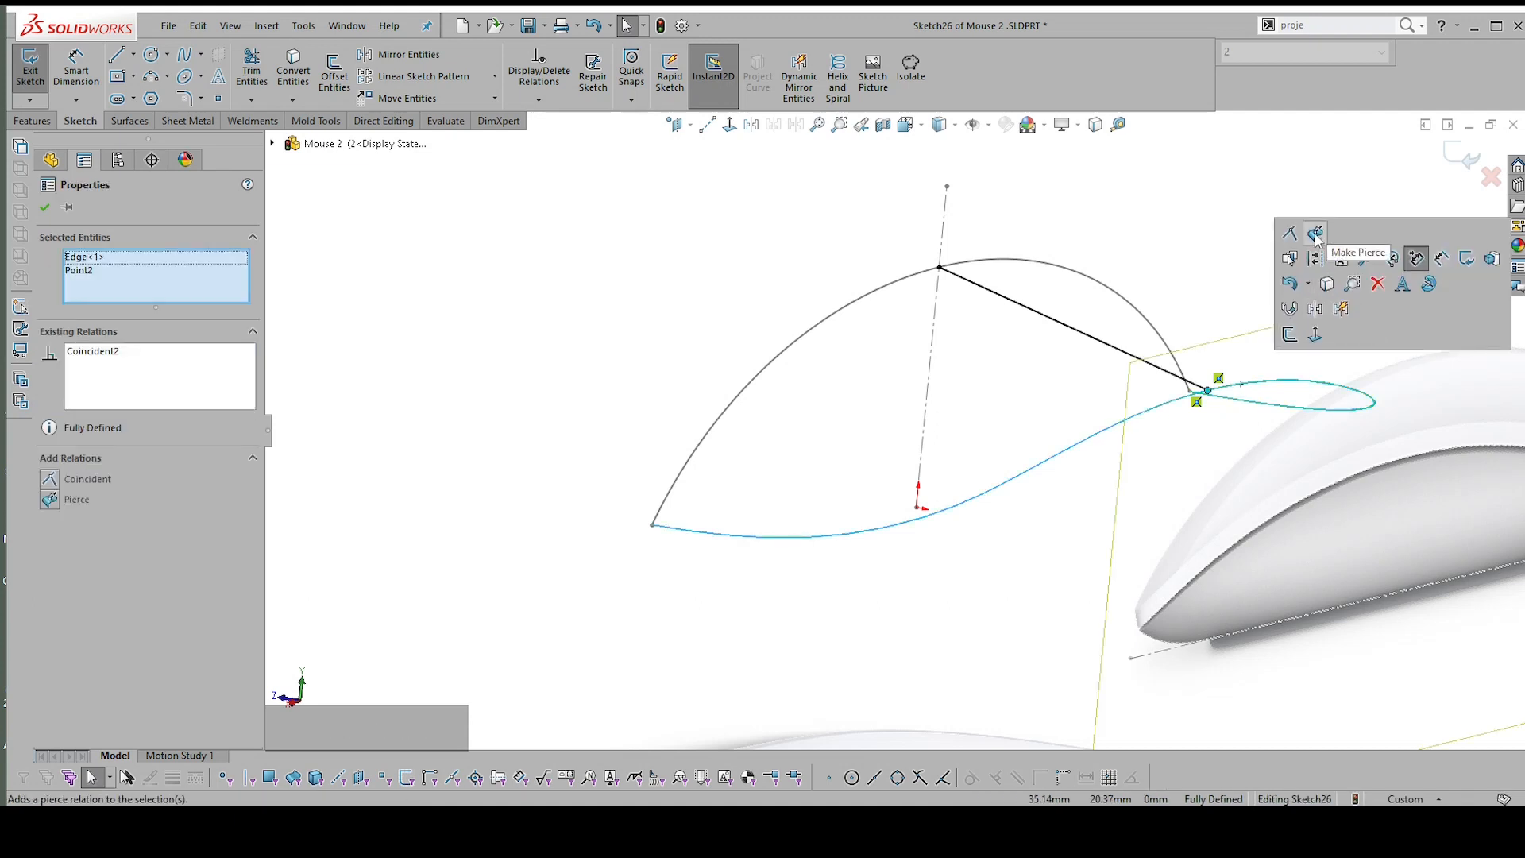
pyautogui.click(1315, 235)
pyautogui.click(1135, 224)
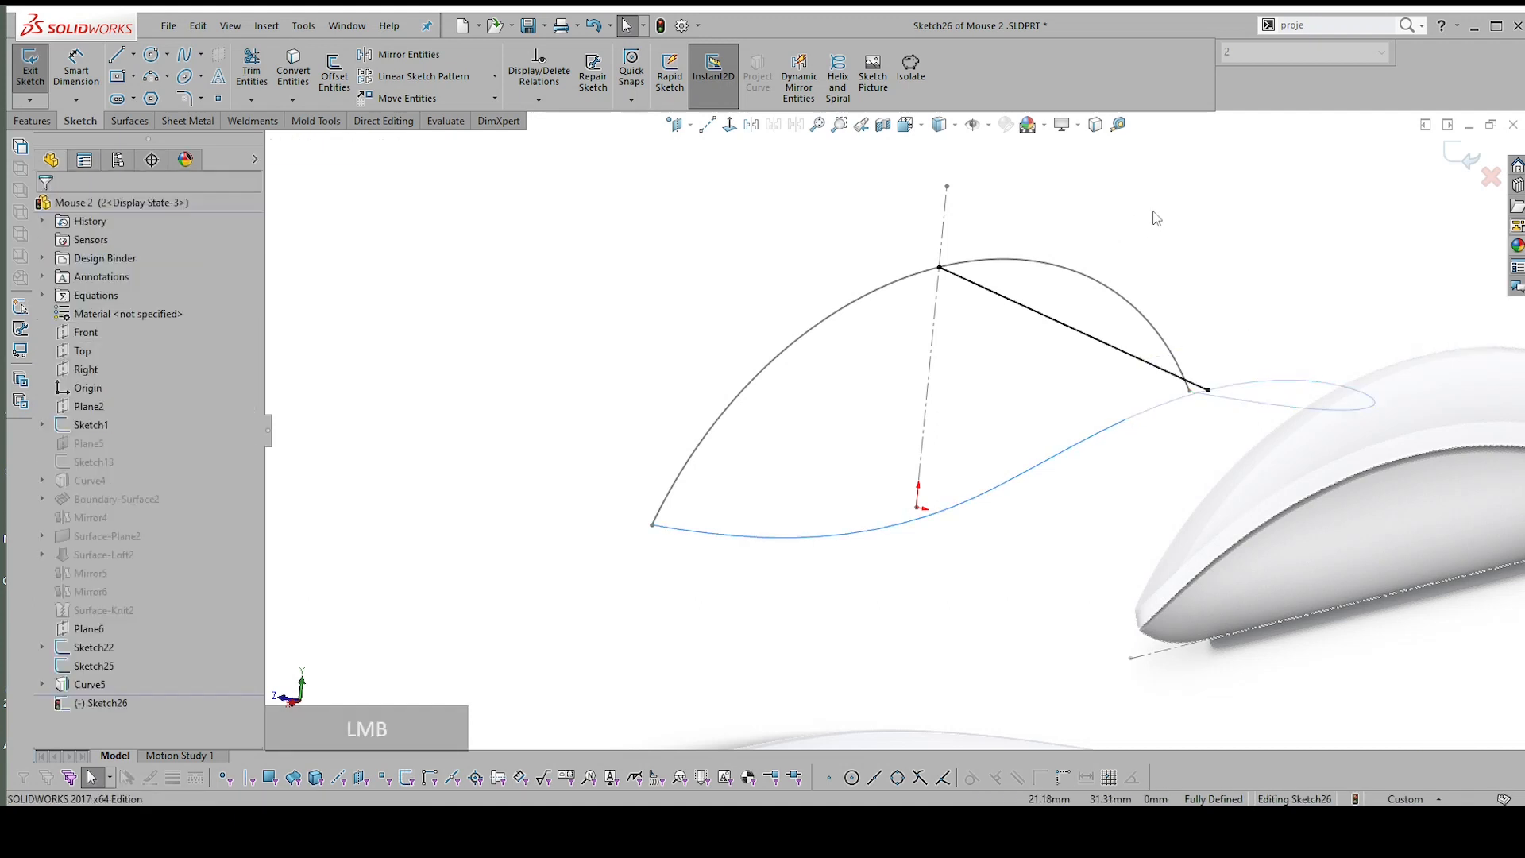
# Draw a horizontal construction line about 7 mm long outward from the spline's upper endpoint, on the side opposite the spline
pyautogui.click(727, 127)
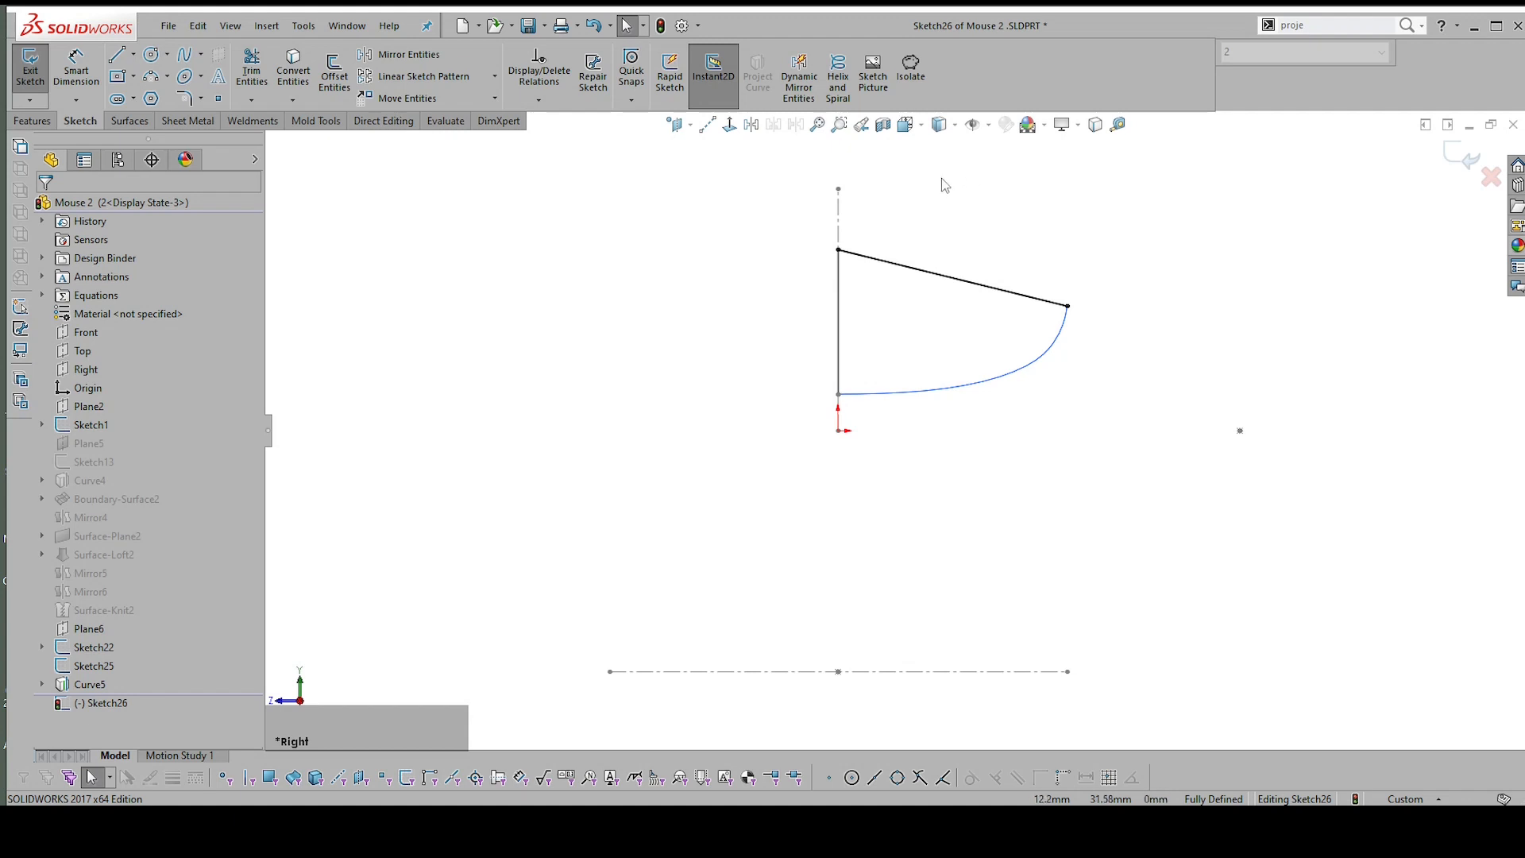
pyautogui.moveTo(942, 179); pyautogui.dragTo(1078, 184, button='right')
pyautogui.click(1106, 208)
pyautogui.scroll(2, 877, 195)
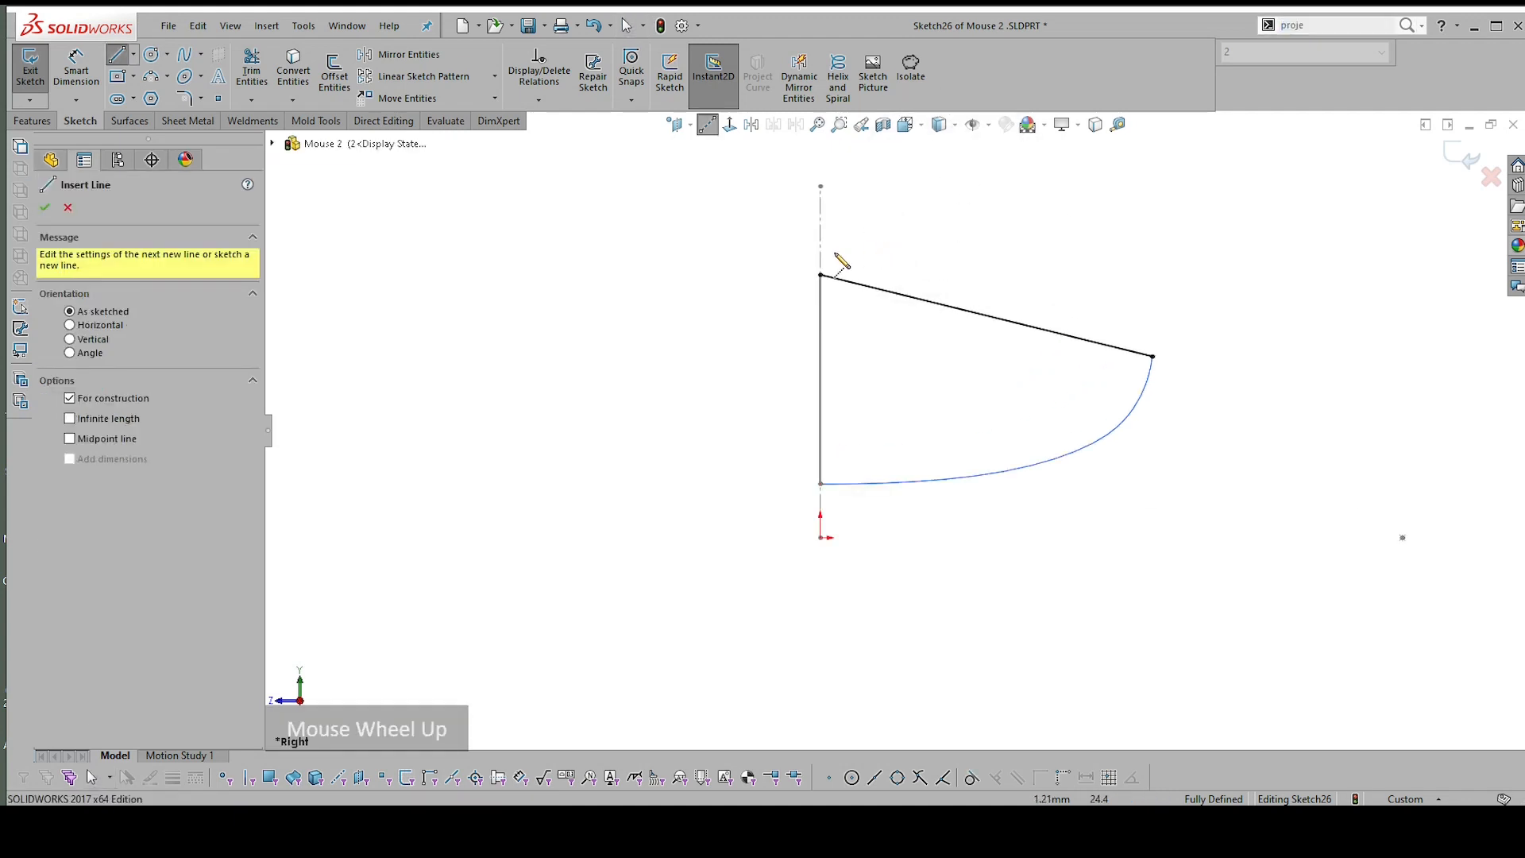
pyautogui.click(820, 275)
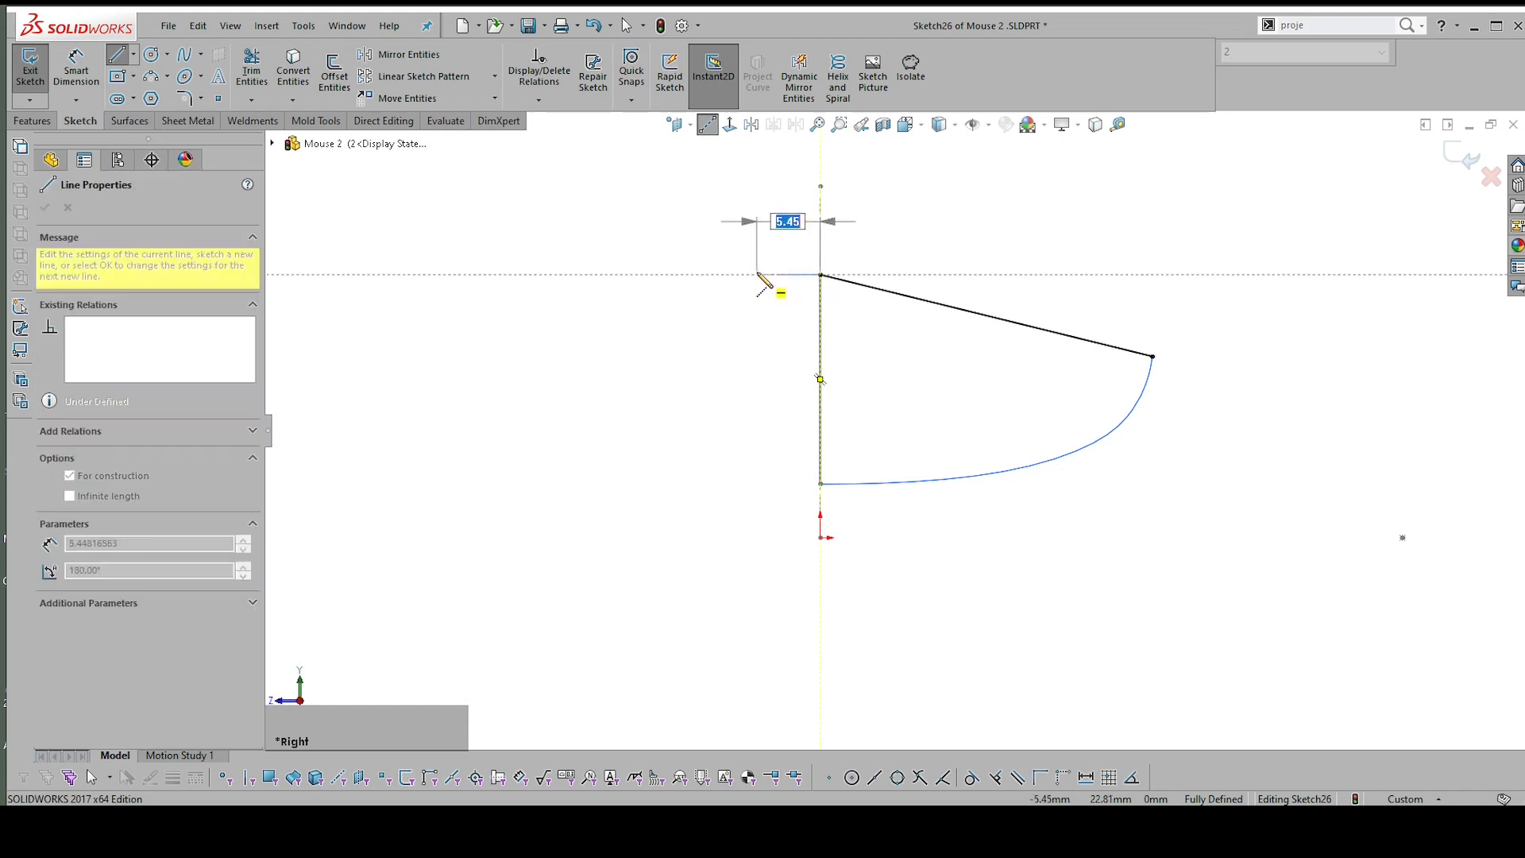
pyautogui.click(743, 275)
pyautogui.press('Escape')
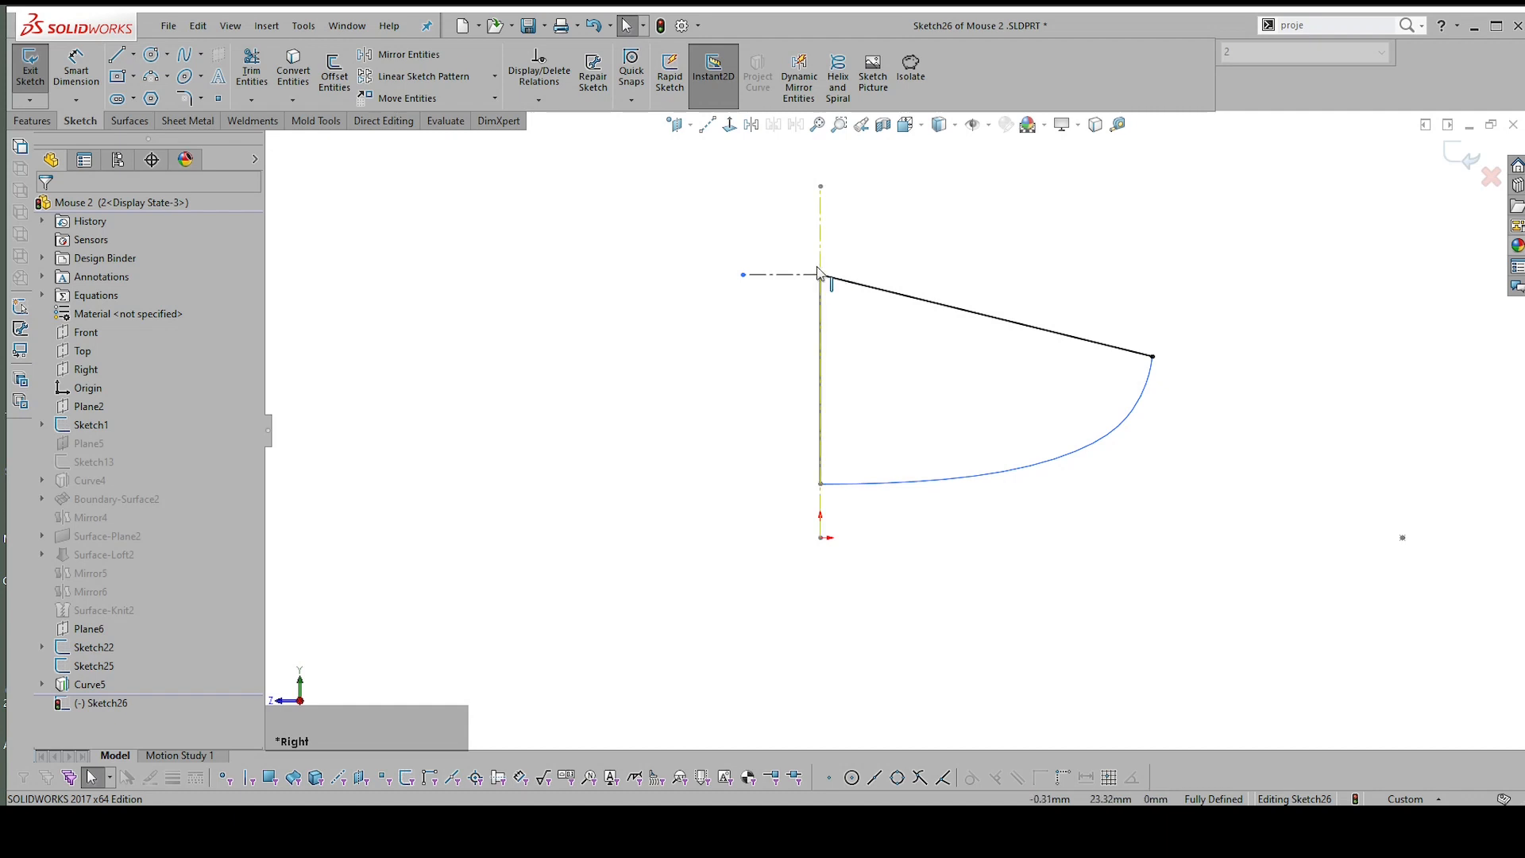
# Make the cross-section spline tangent to the horizontal construction line
pyautogui.scroll(2, 834, 296)
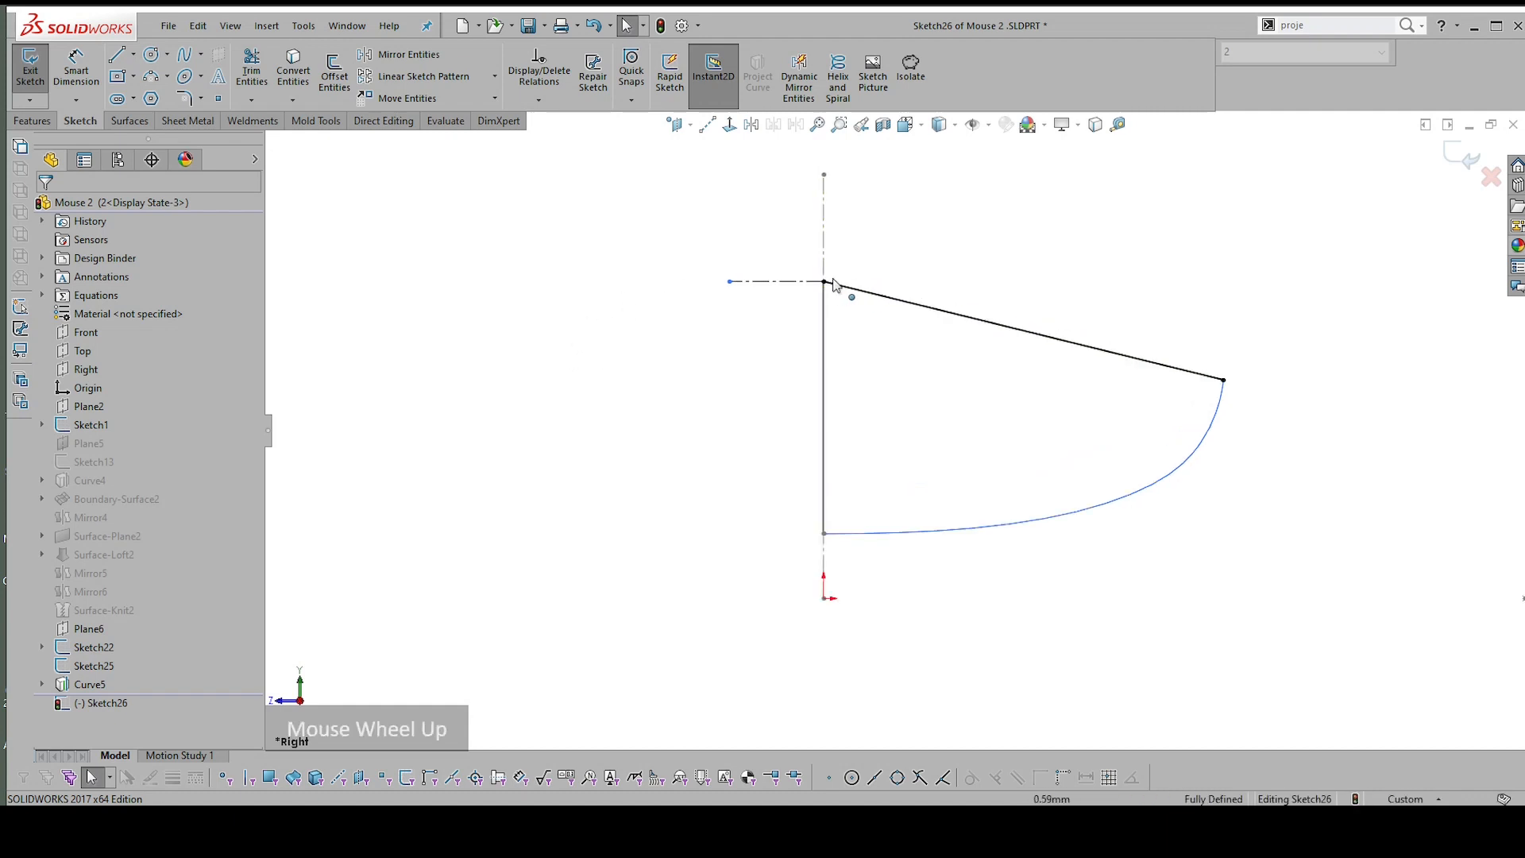
pyautogui.press('Escape')
pyautogui.click(841, 299)
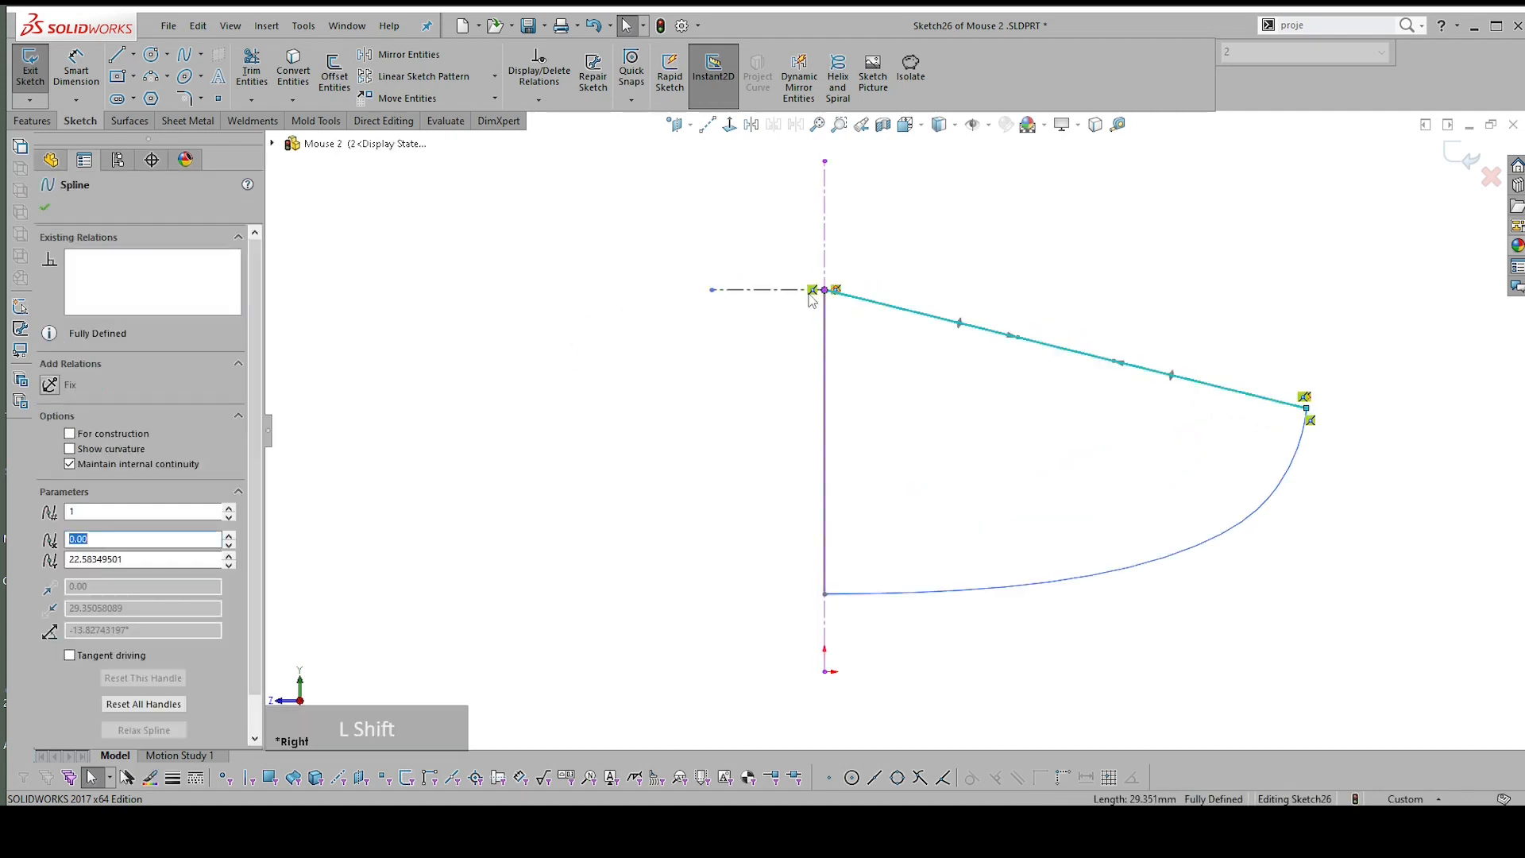
pyautogui.keyDown('shift'); pyautogui.click(801, 296); pyautogui.keyUp('shift')
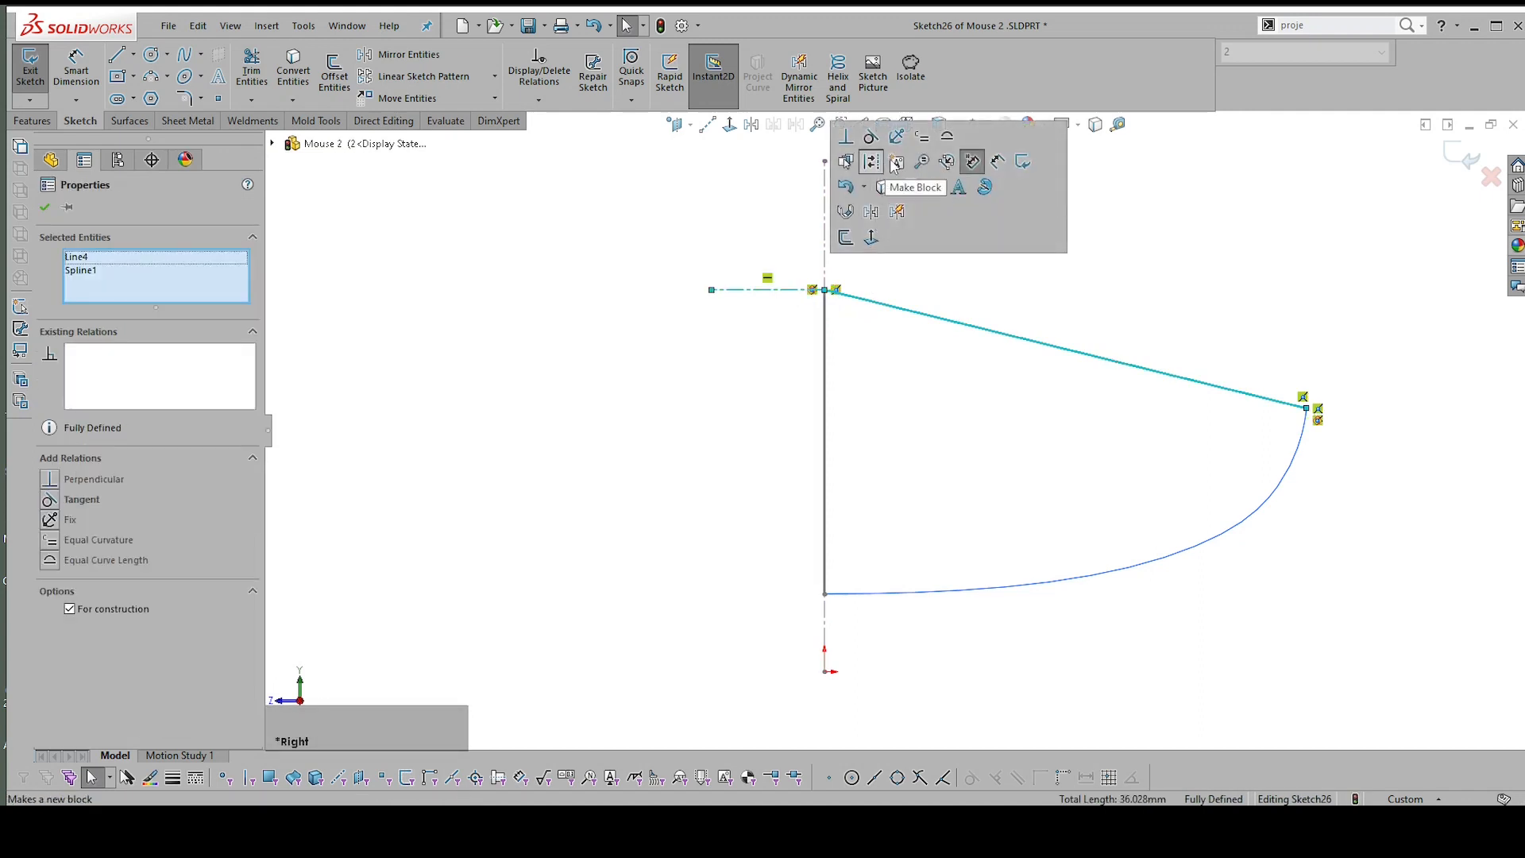
pyautogui.click(872, 137)
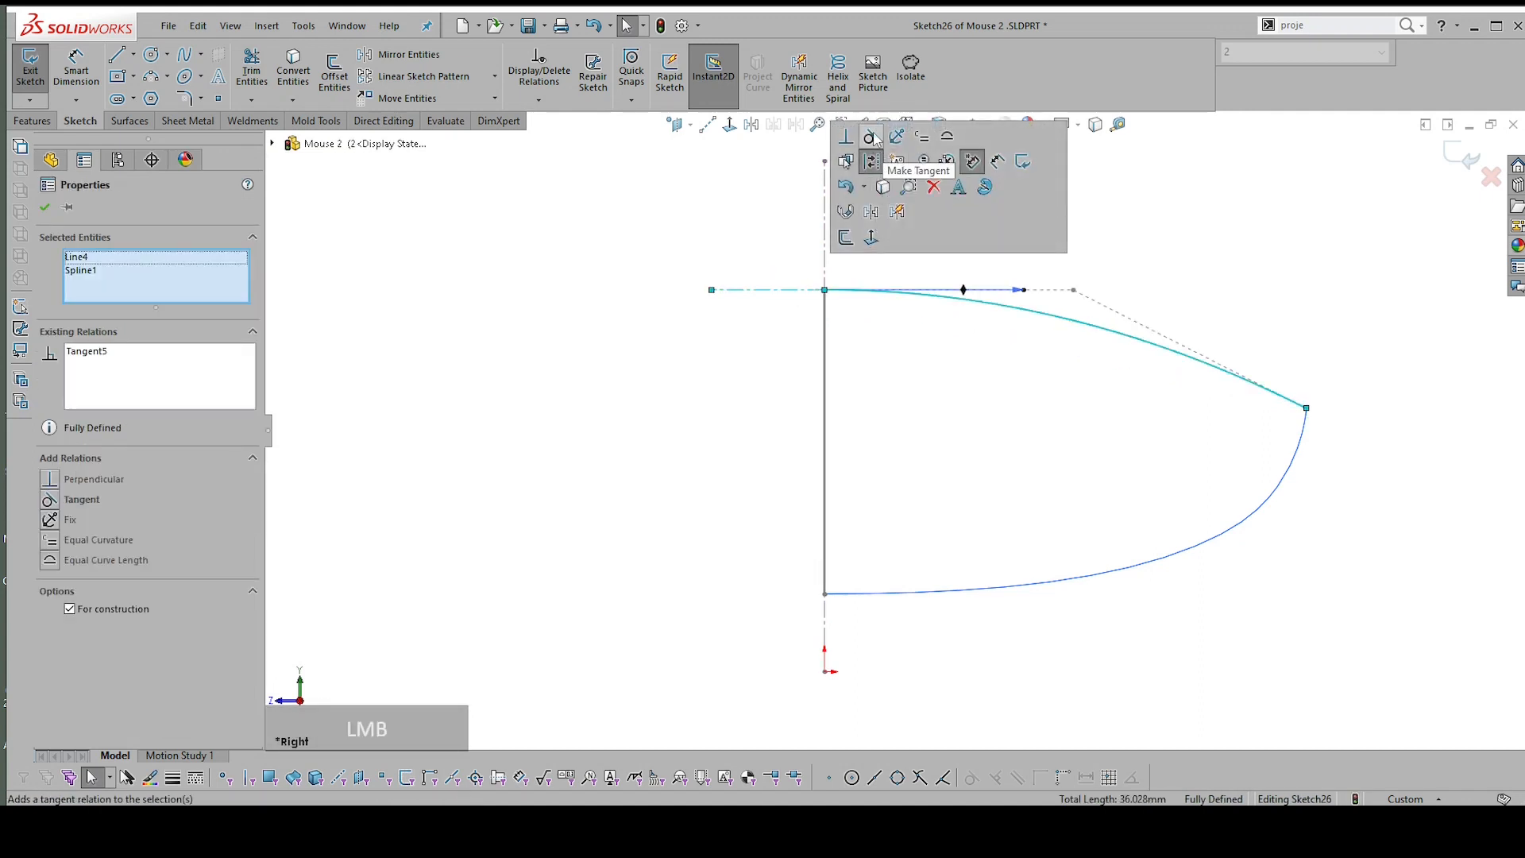
pyautogui.press('Escape')
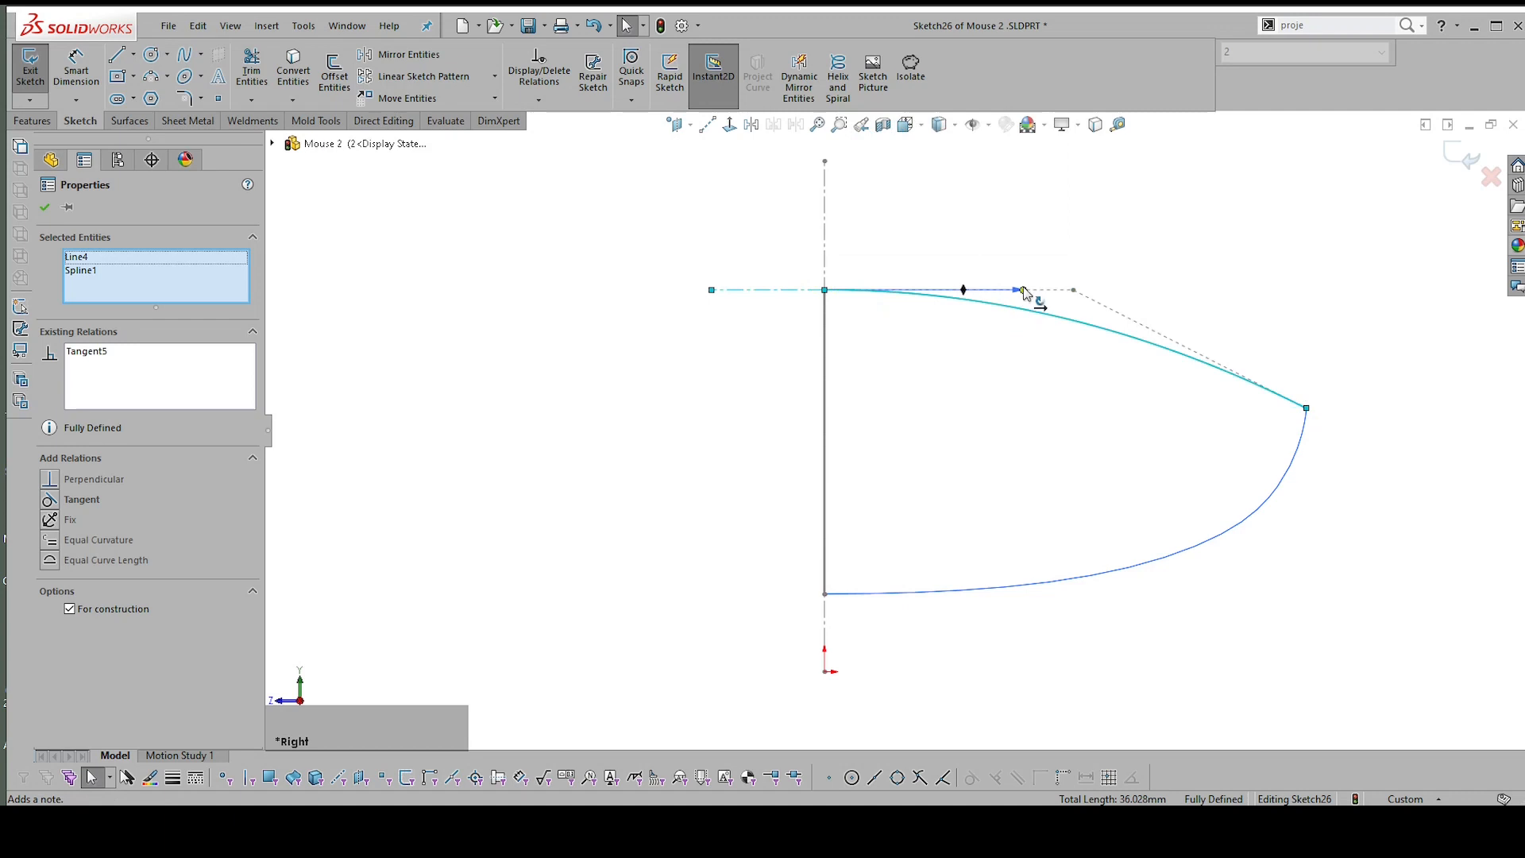
# Lengthen the tangent handle at the spline's upper endpoint to give the cross-section a fuller bulge, and exit the sketch
pyautogui.moveTo(1022, 291); pyautogui.dragTo(1177, 287)
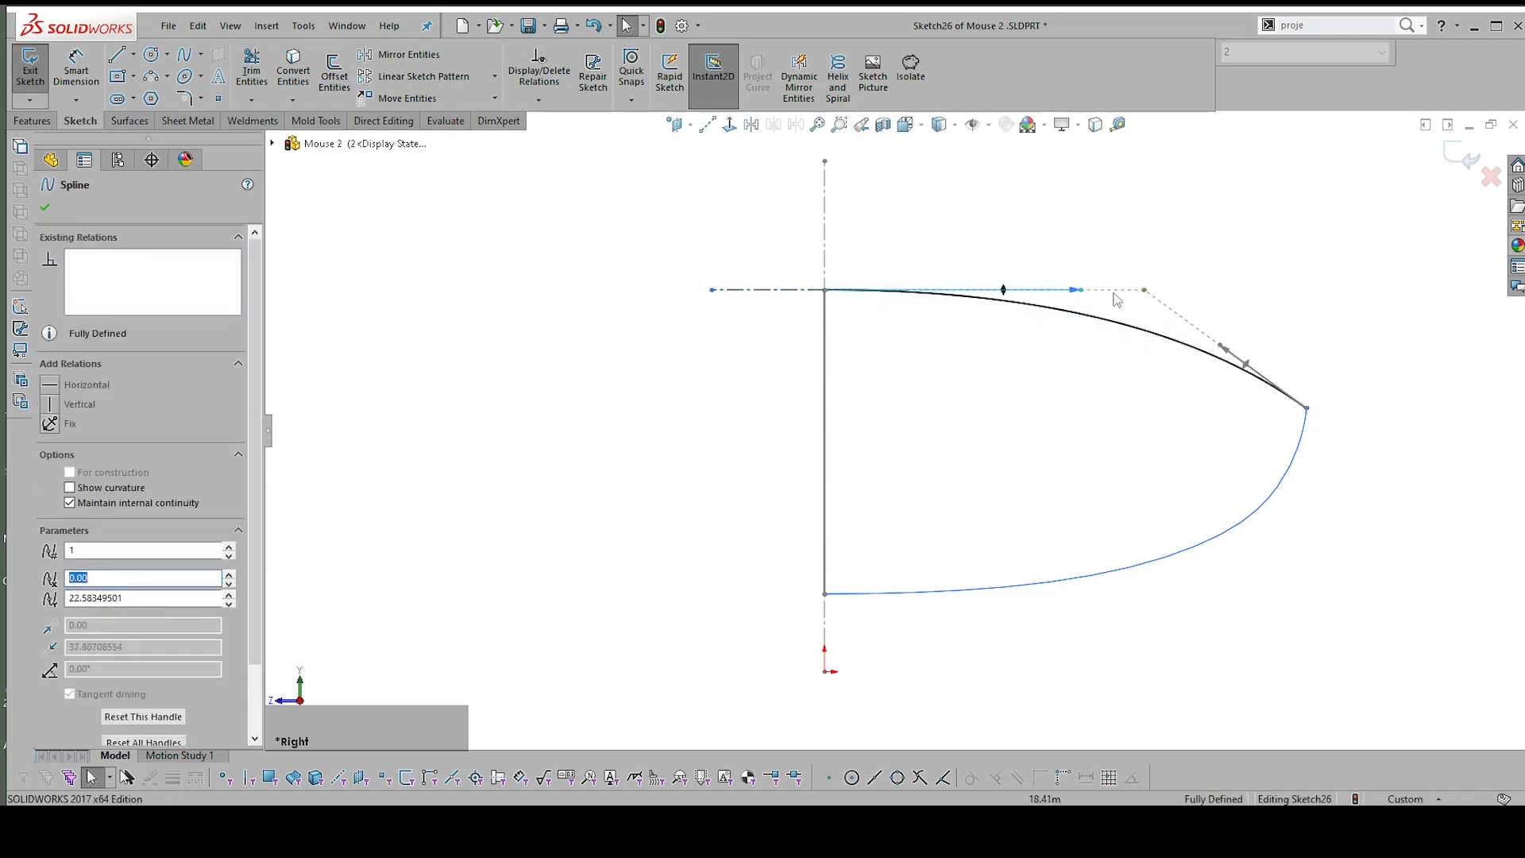
pyautogui.moveTo(1082, 296); pyautogui.dragTo(1126, 298)
pyautogui.click(1266, 274)
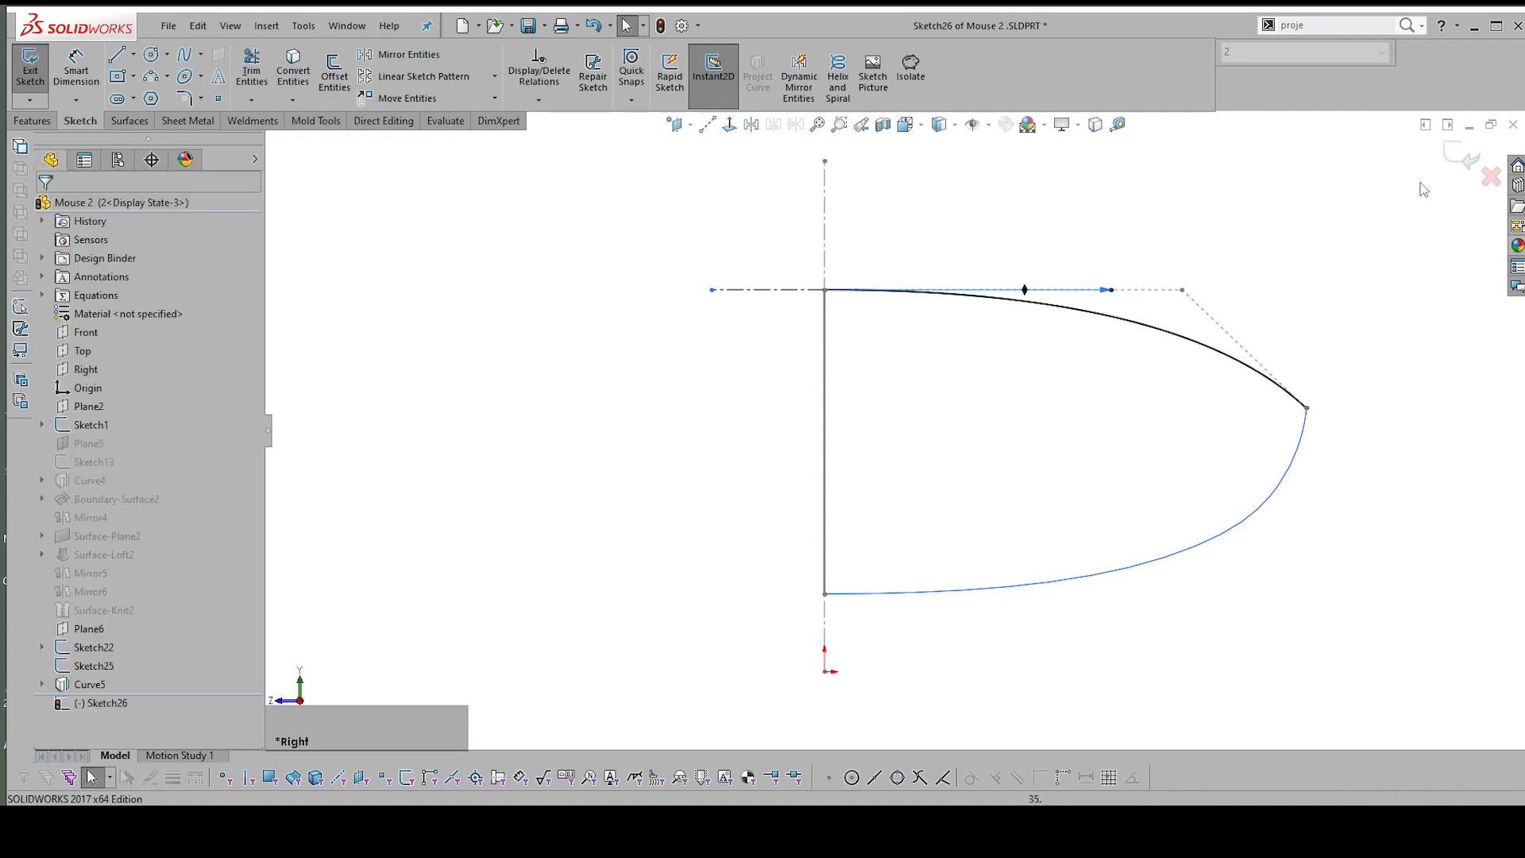
pyautogui.click(1461, 157)
# Start a Boundary Surface, replacing the preselected cross-section sketch in Direction 1 with the top profile and the projected seam curve
pyautogui.scroll(2, 1056, 374)
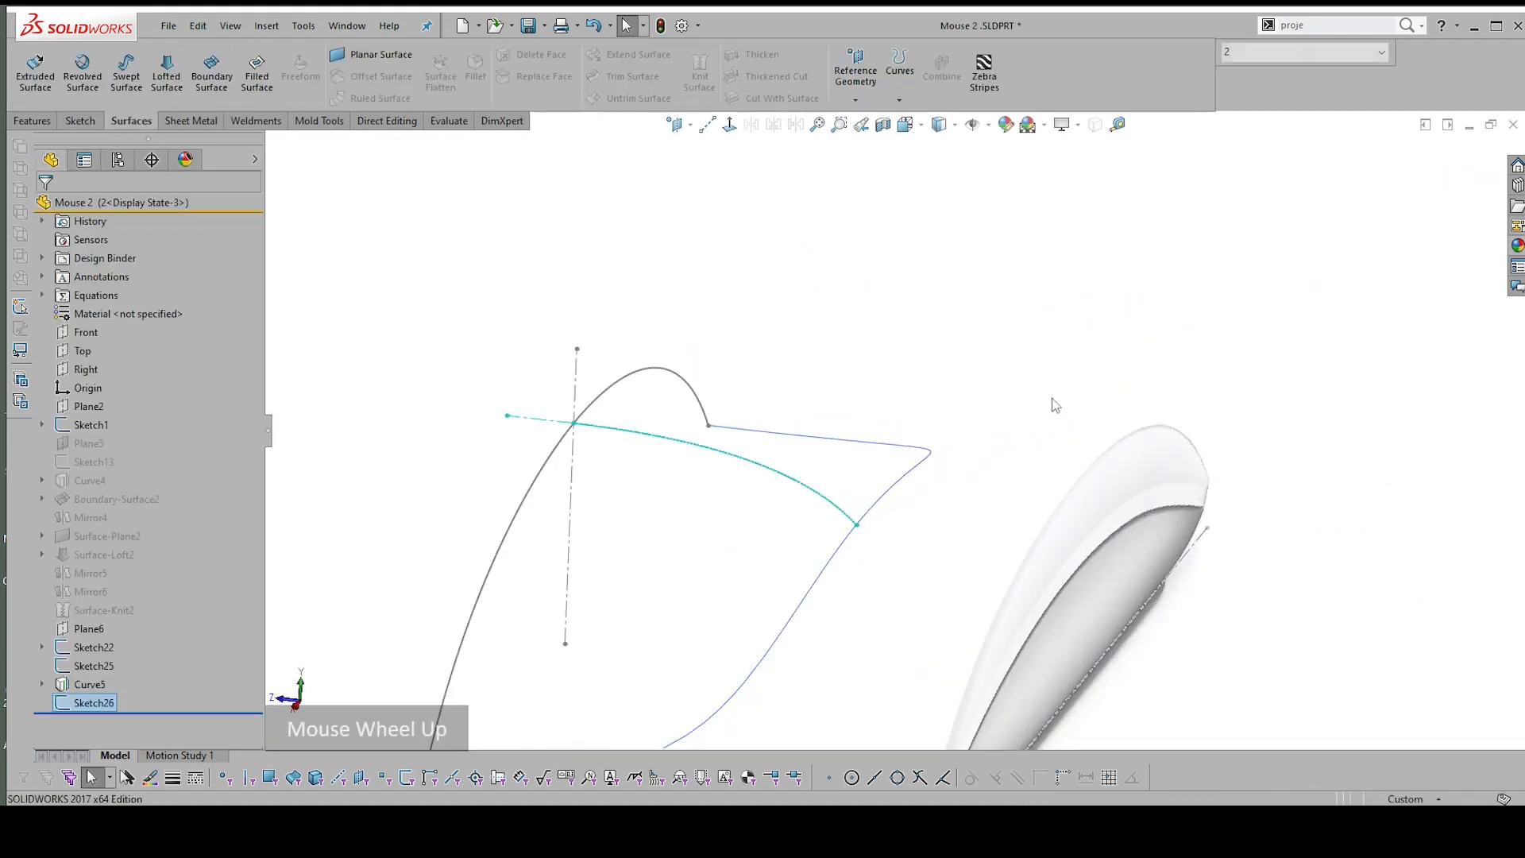
pyautogui.moveTo(1157, 308)
pyautogui.mouseDown(button='middle')
pyautogui.moveTo(1210, 252)
pyautogui.moveTo(1199, 230)
pyautogui.mouseUp(button='middle')
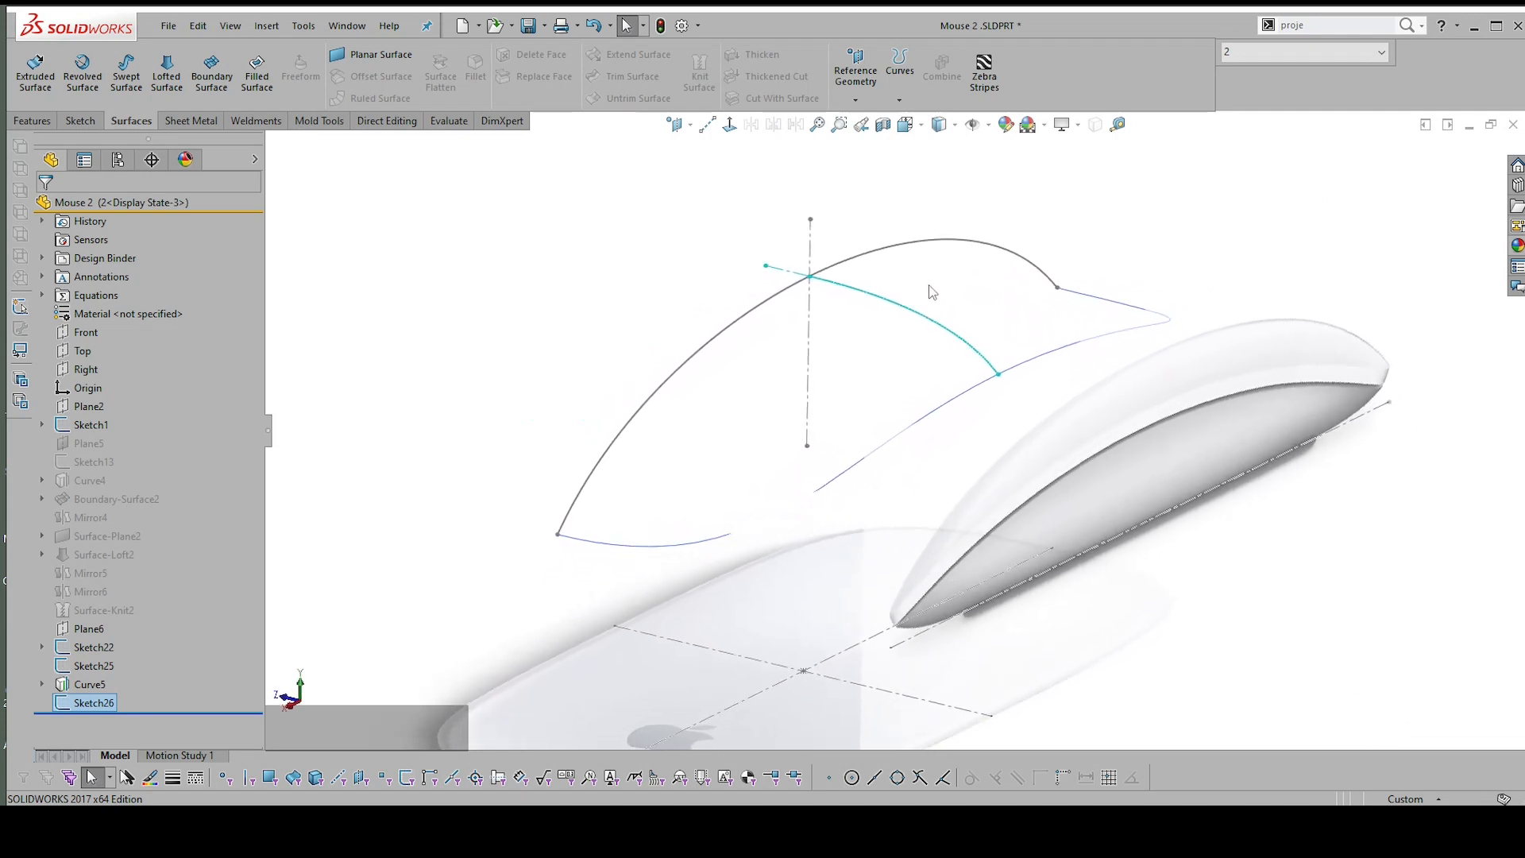
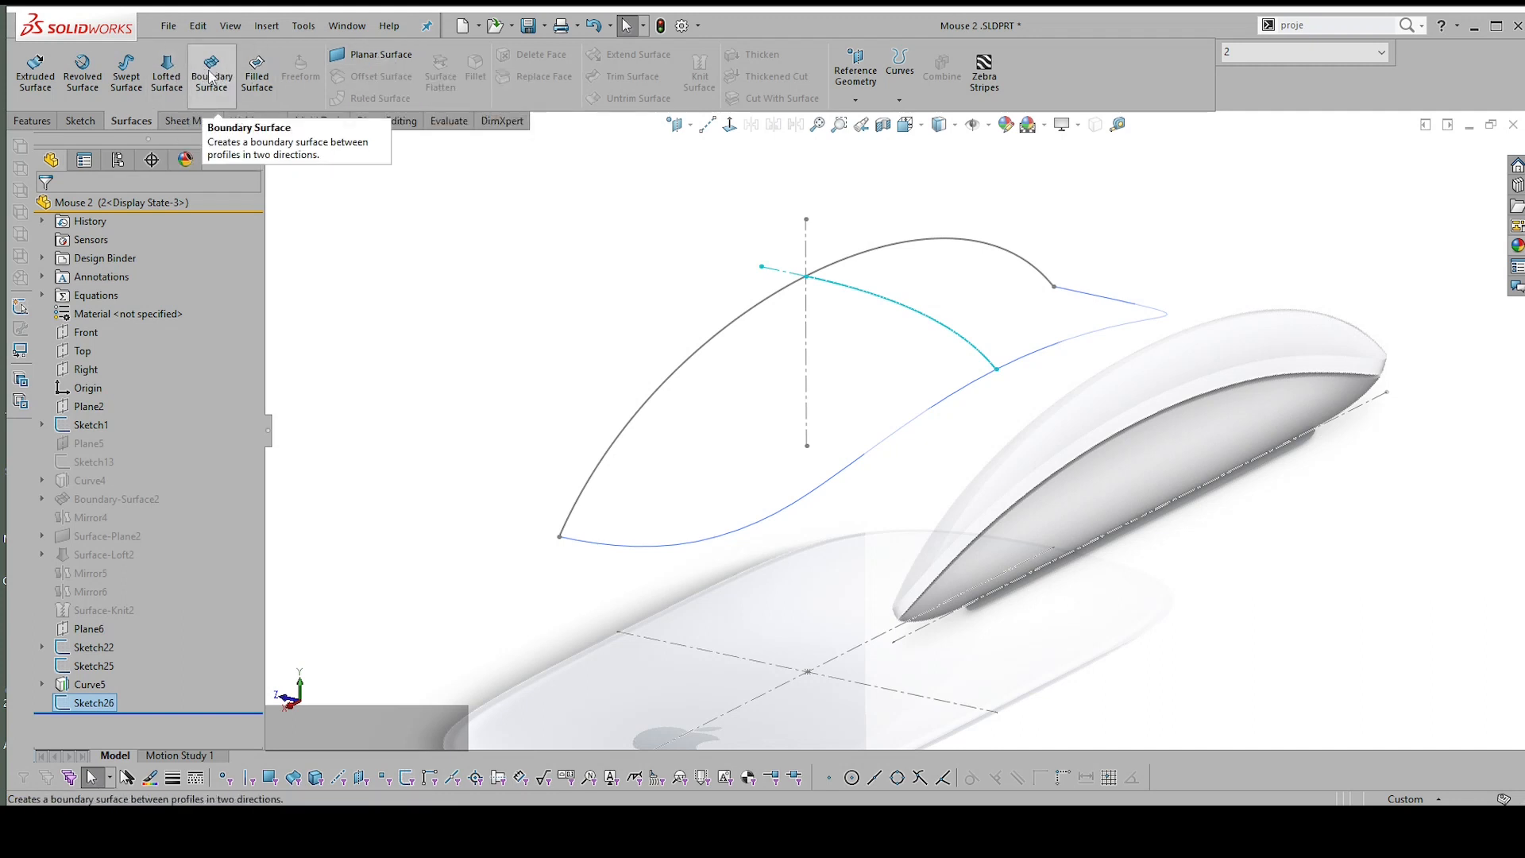
pyautogui.click(210, 77)
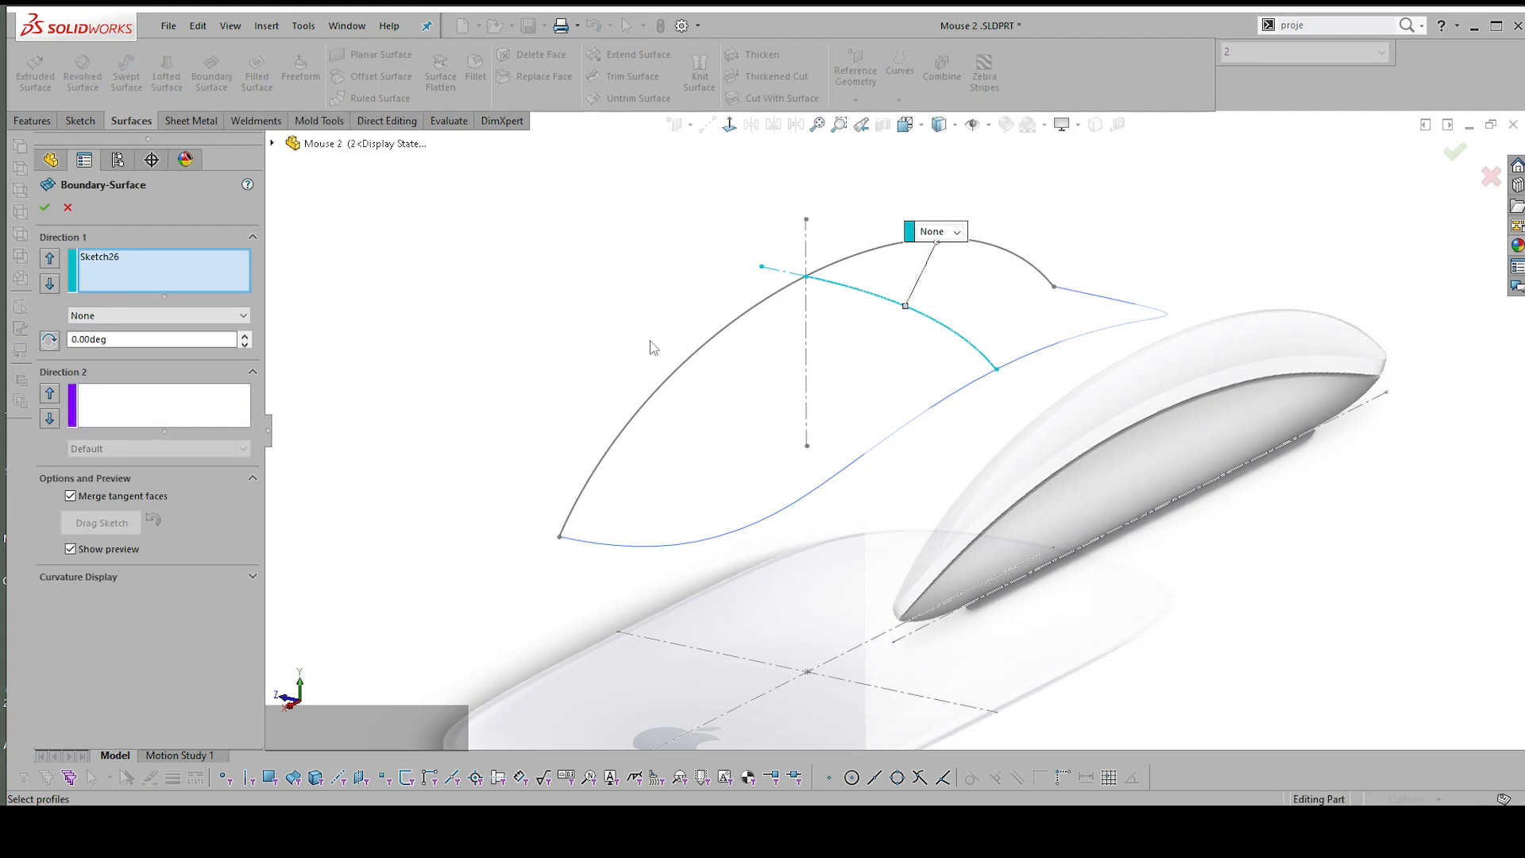
pyautogui.click(109, 252)
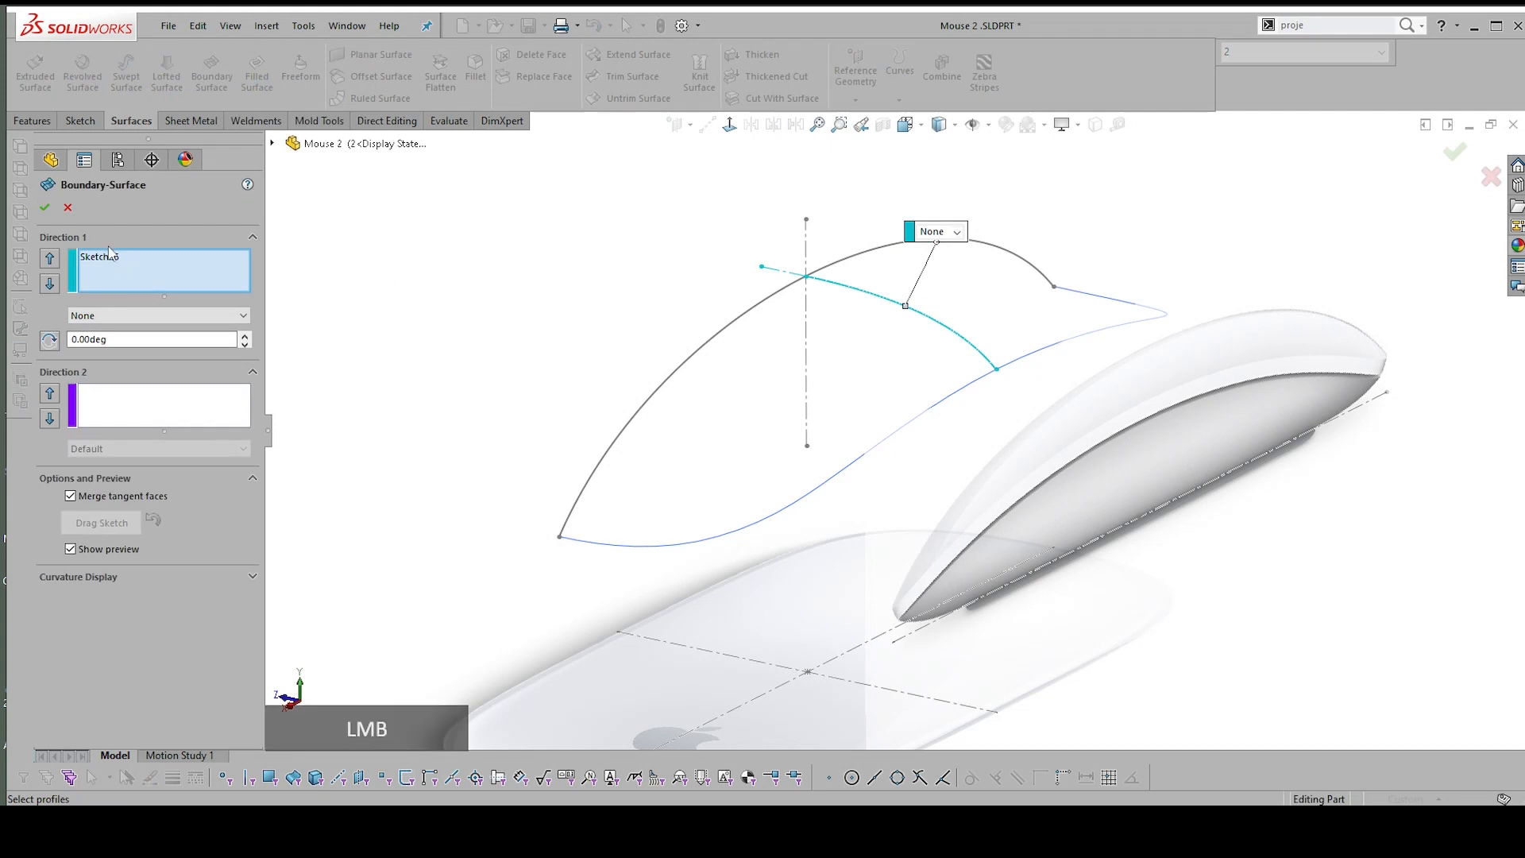
pyautogui.press('Delete')
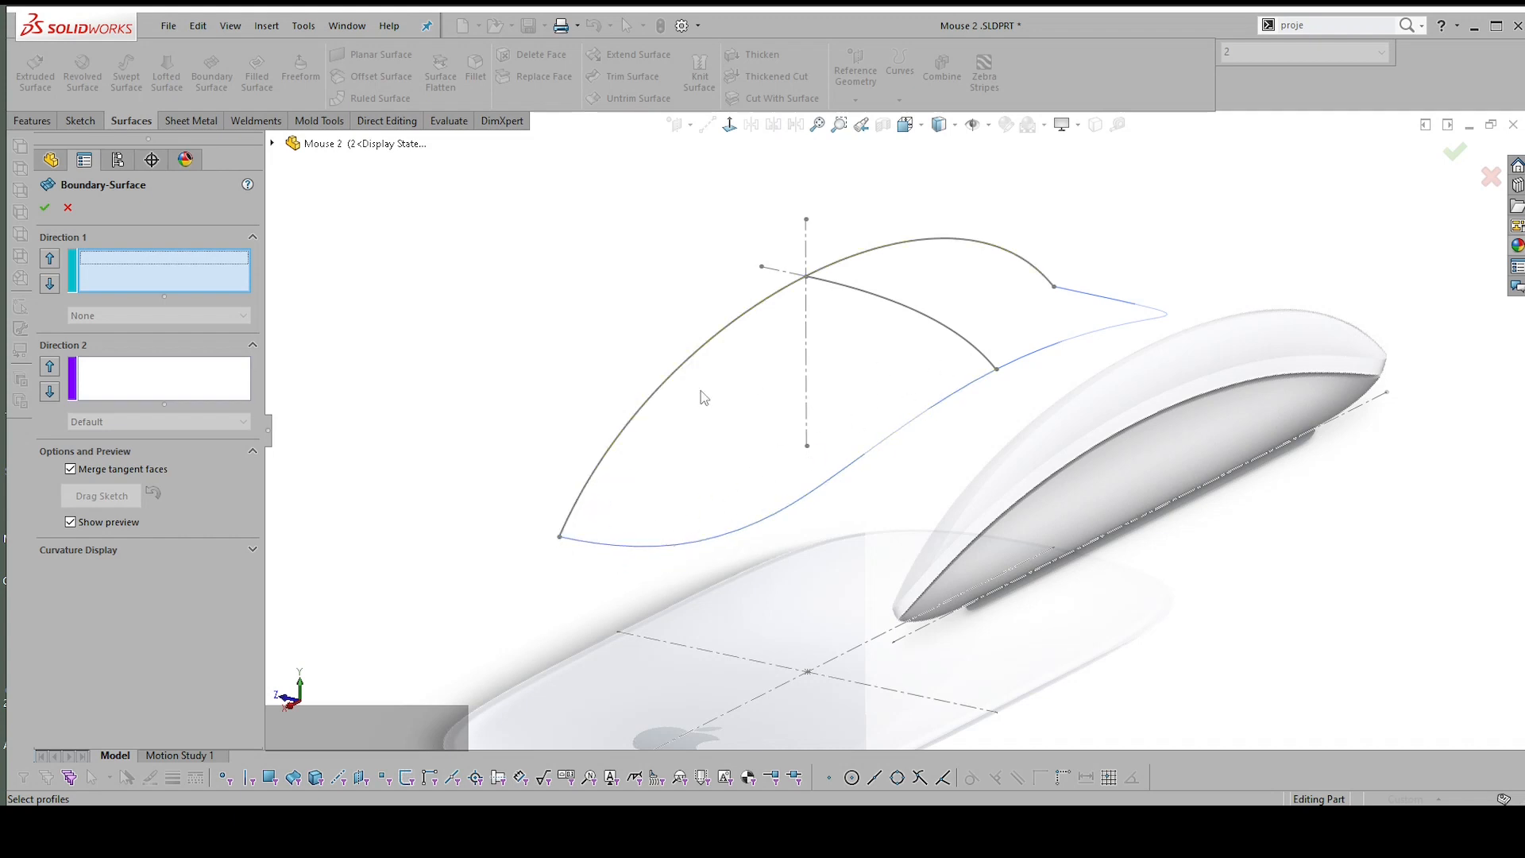
pyautogui.click(658, 395)
pyautogui.click(879, 448)
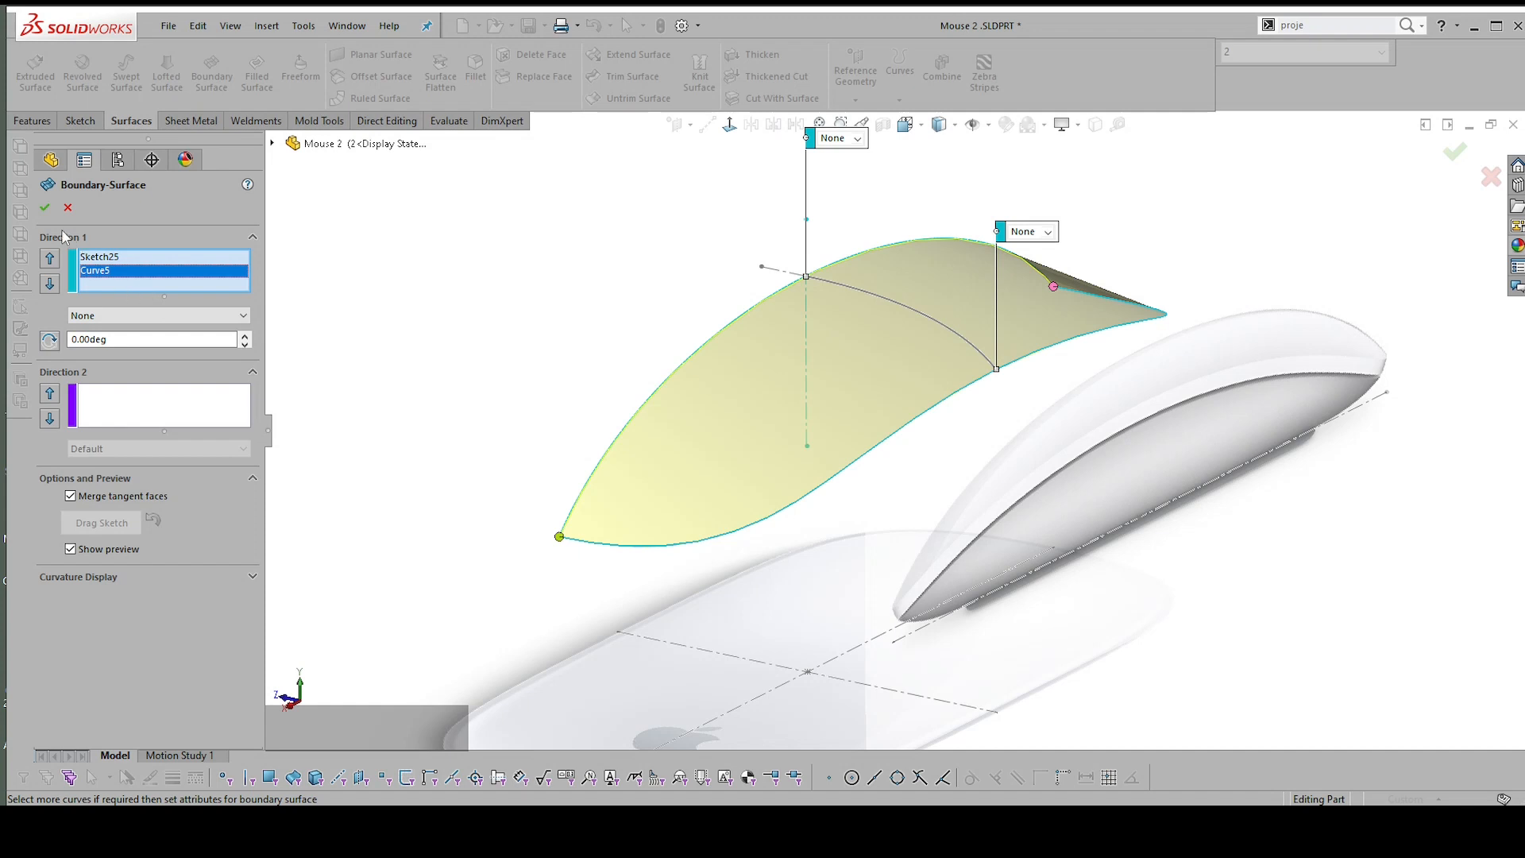
# Set the top profile's Direction 1 tangency to Normal To Profile, leaving the seam curve's constraint at None
pyautogui.click(89, 318)
pyautogui.click(89, 330)
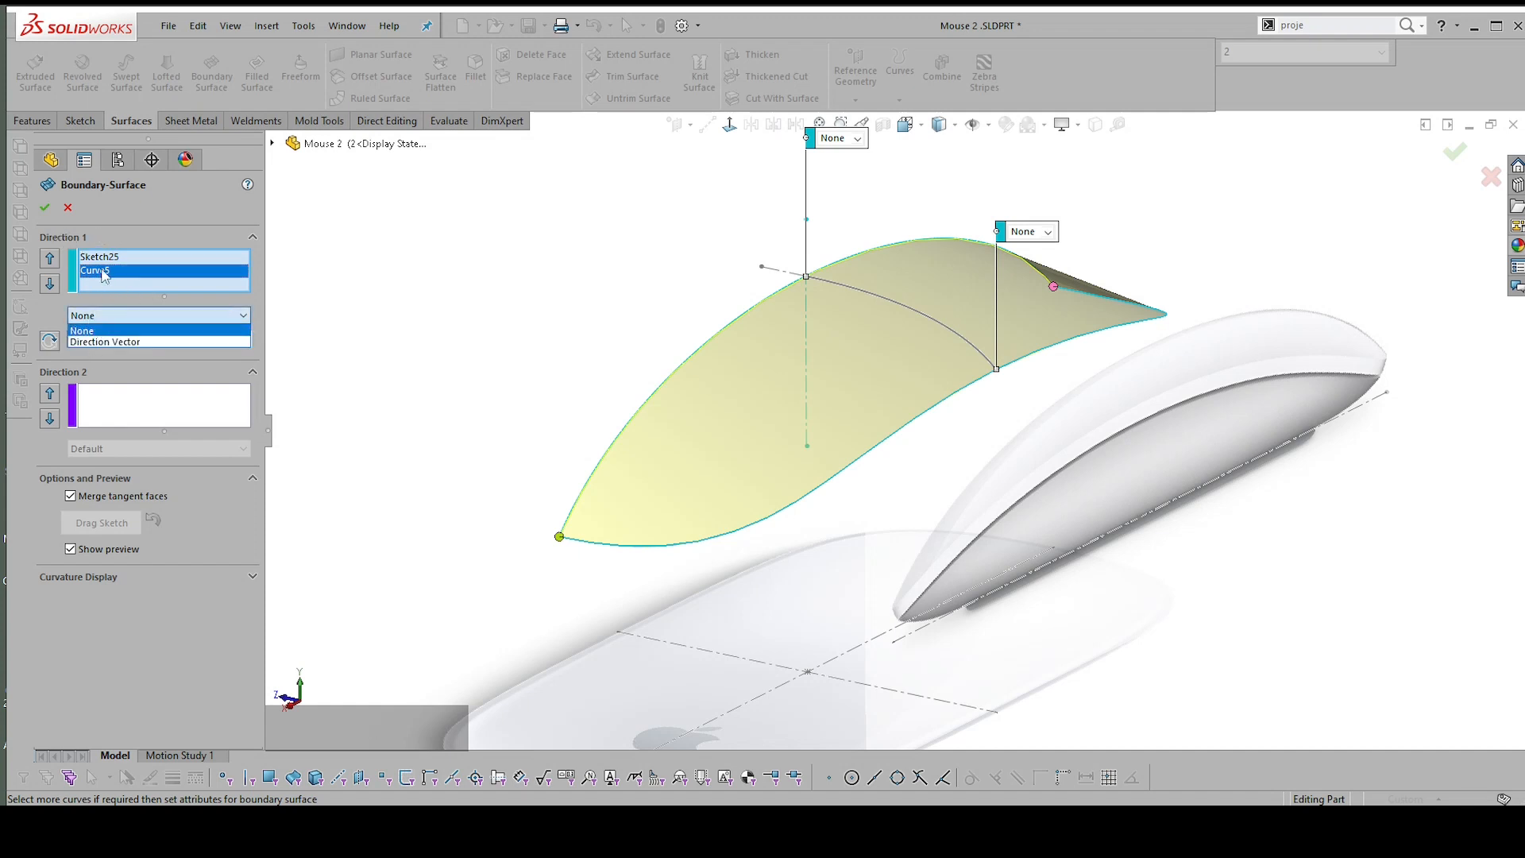
pyautogui.click(100, 257)
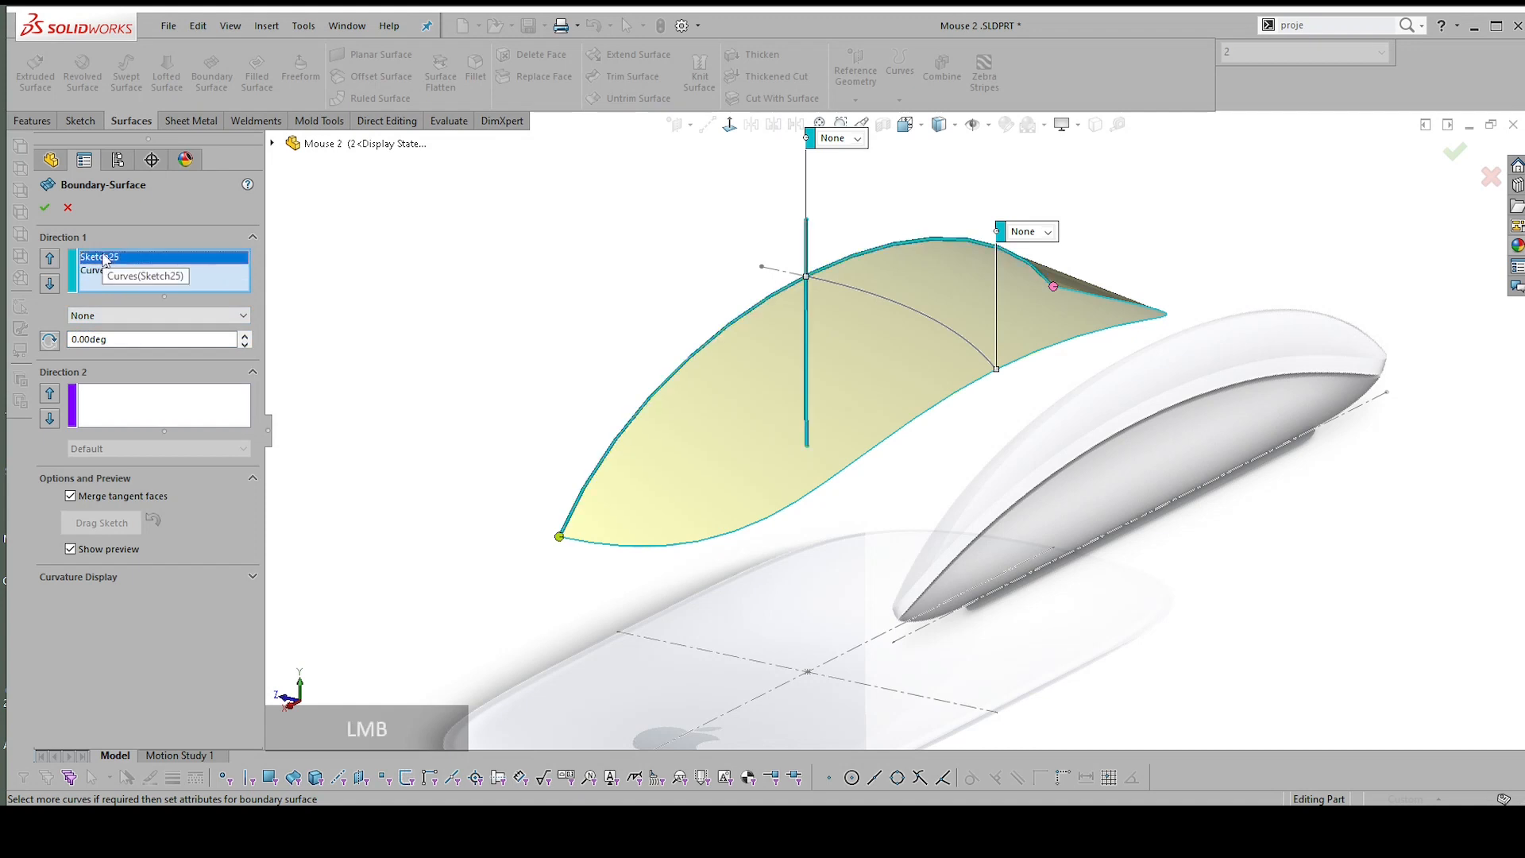
pyautogui.click(106, 318)
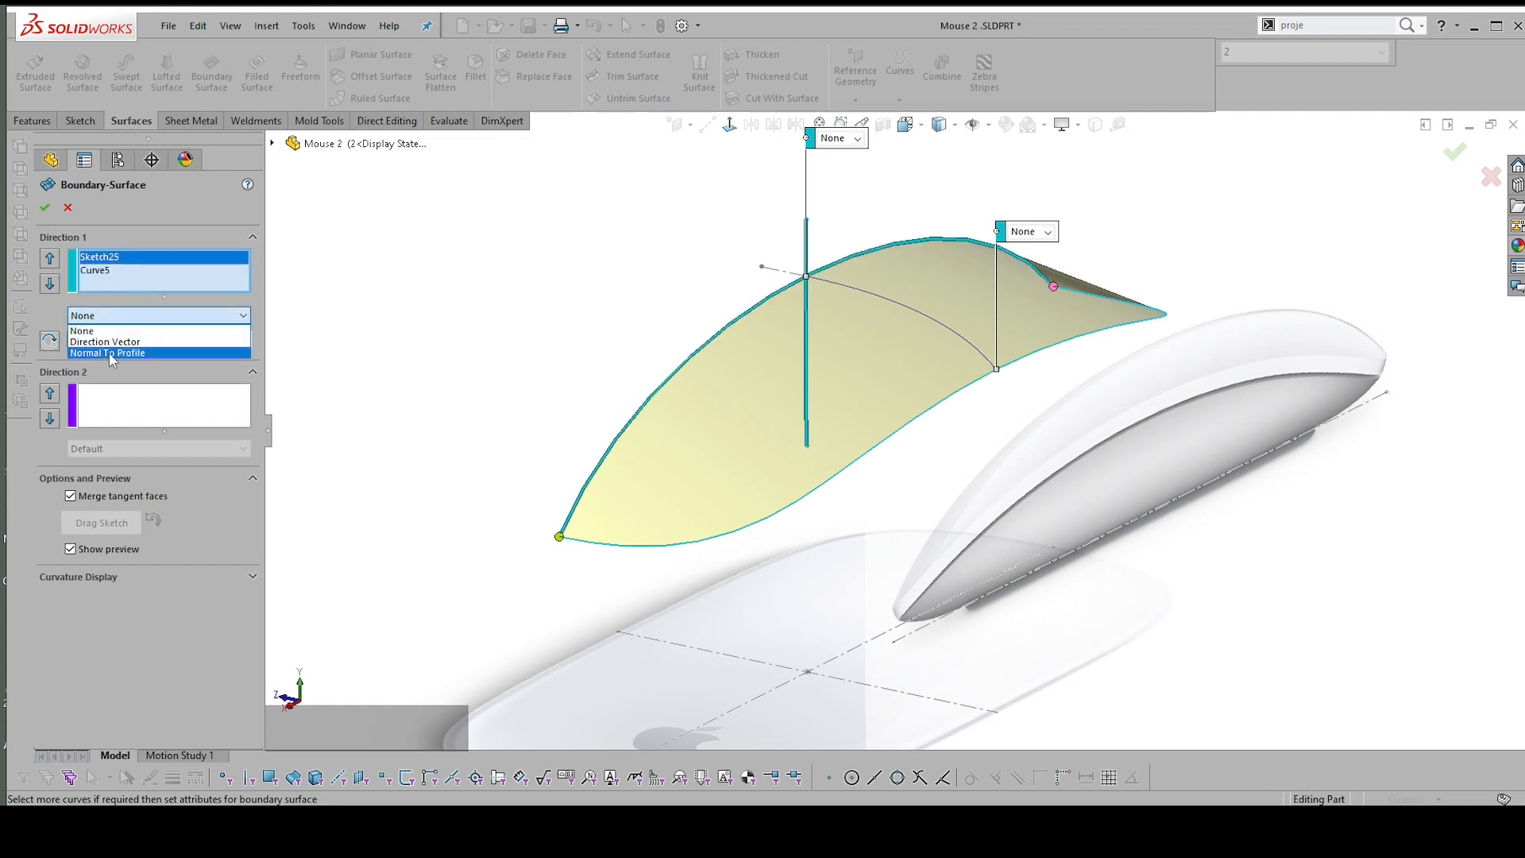
pyautogui.click(108, 353)
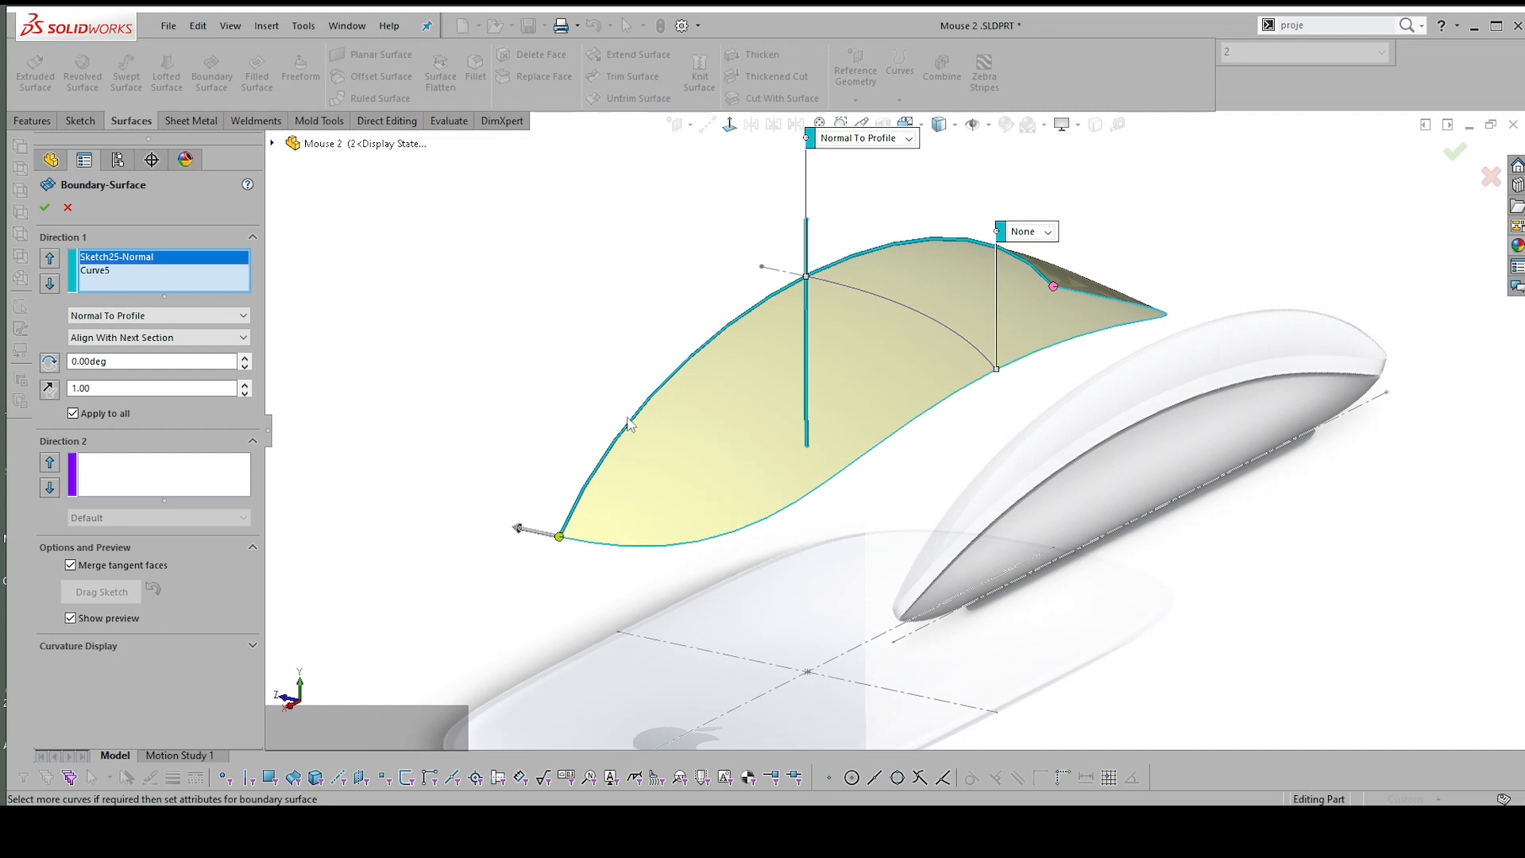
pyautogui.scroll(-2, 627, 423)
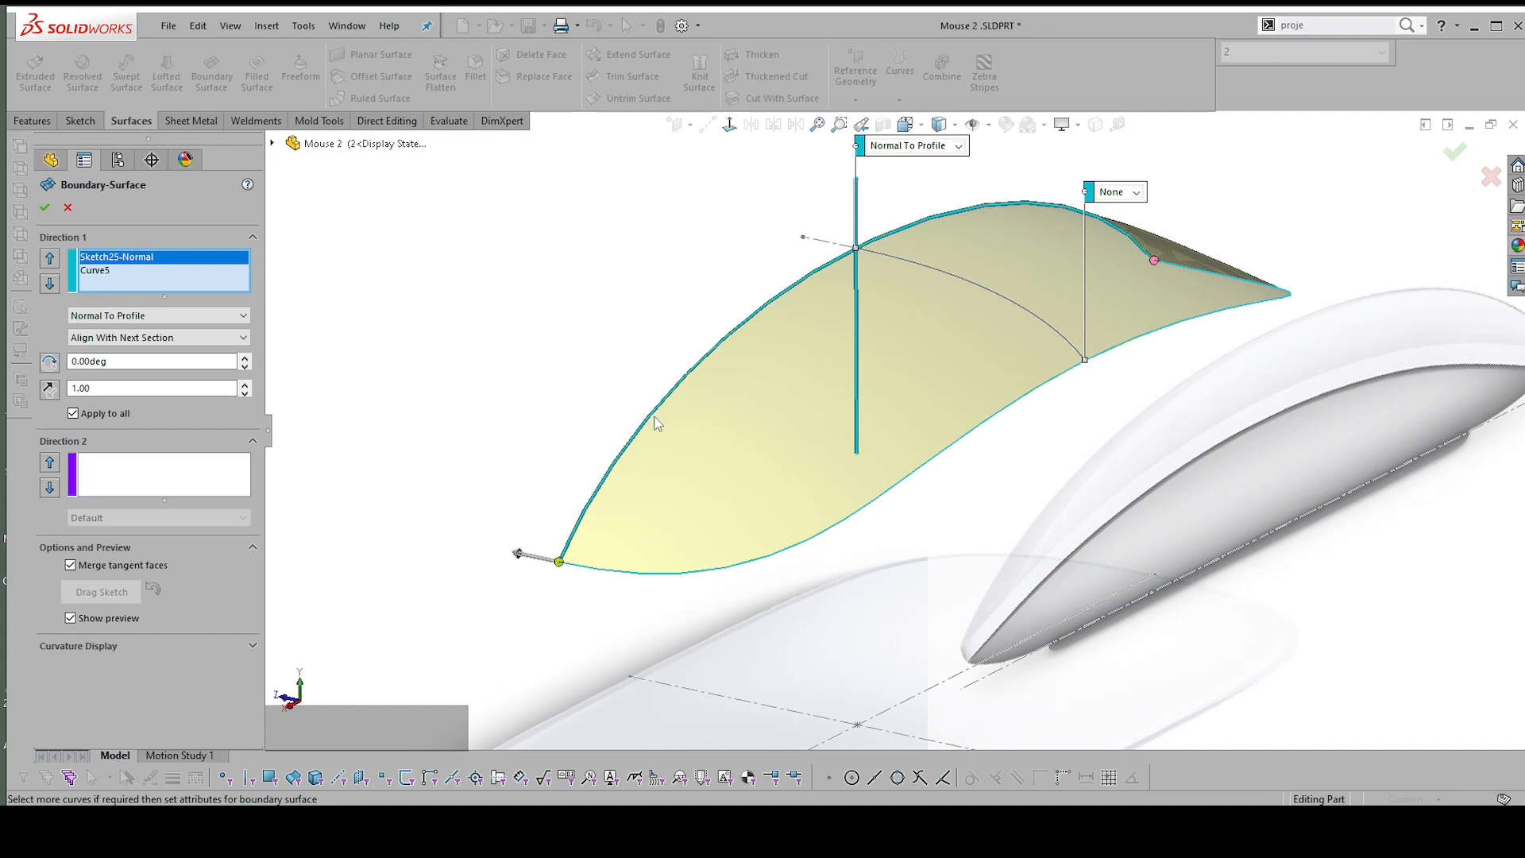
pyautogui.scroll(-3, 662, 359)
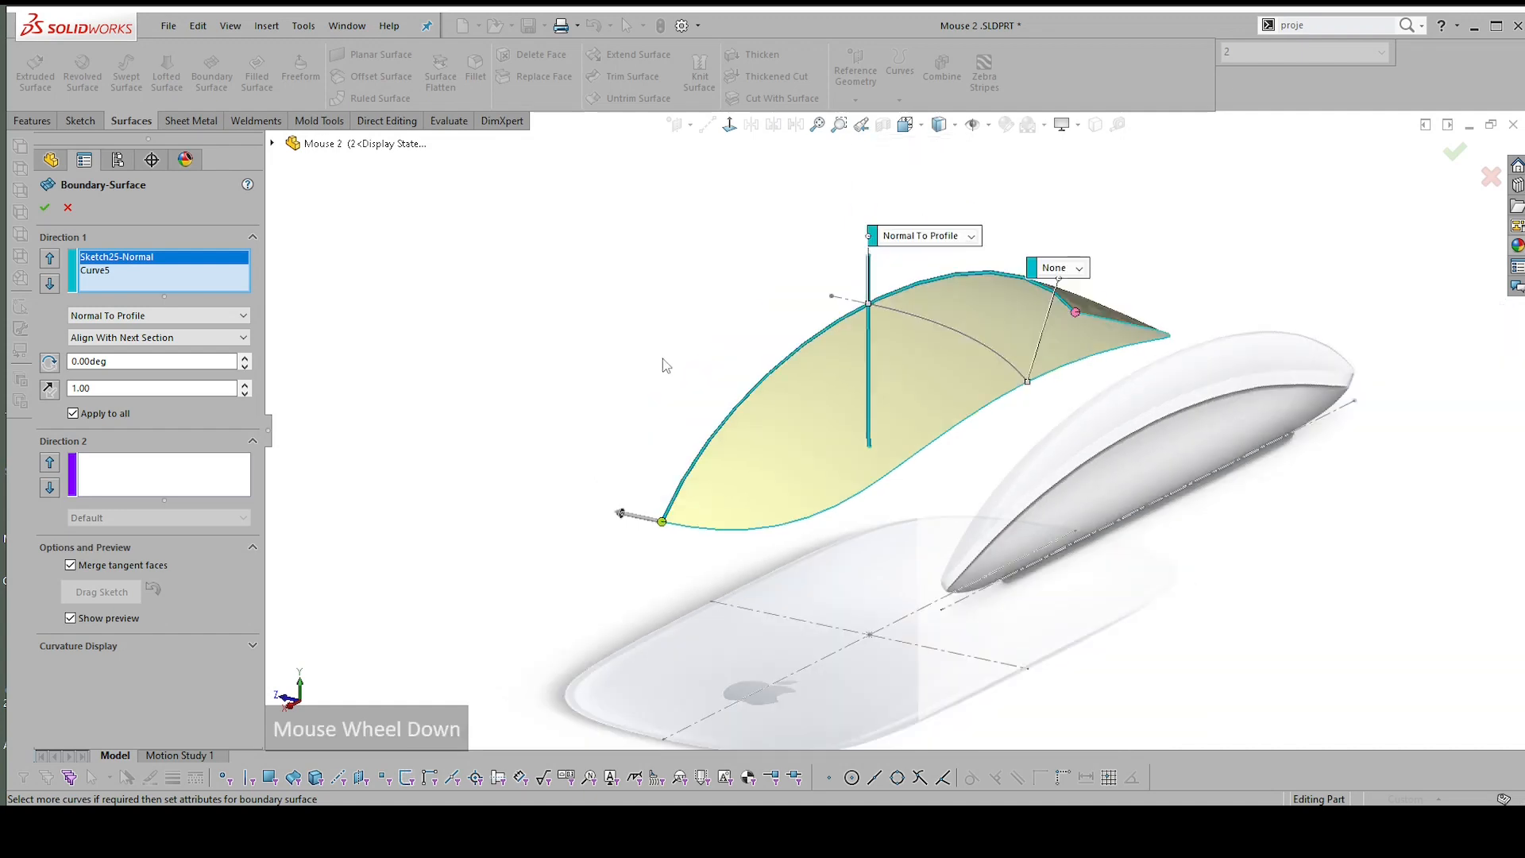
pyautogui.scroll(3, 727, 470)
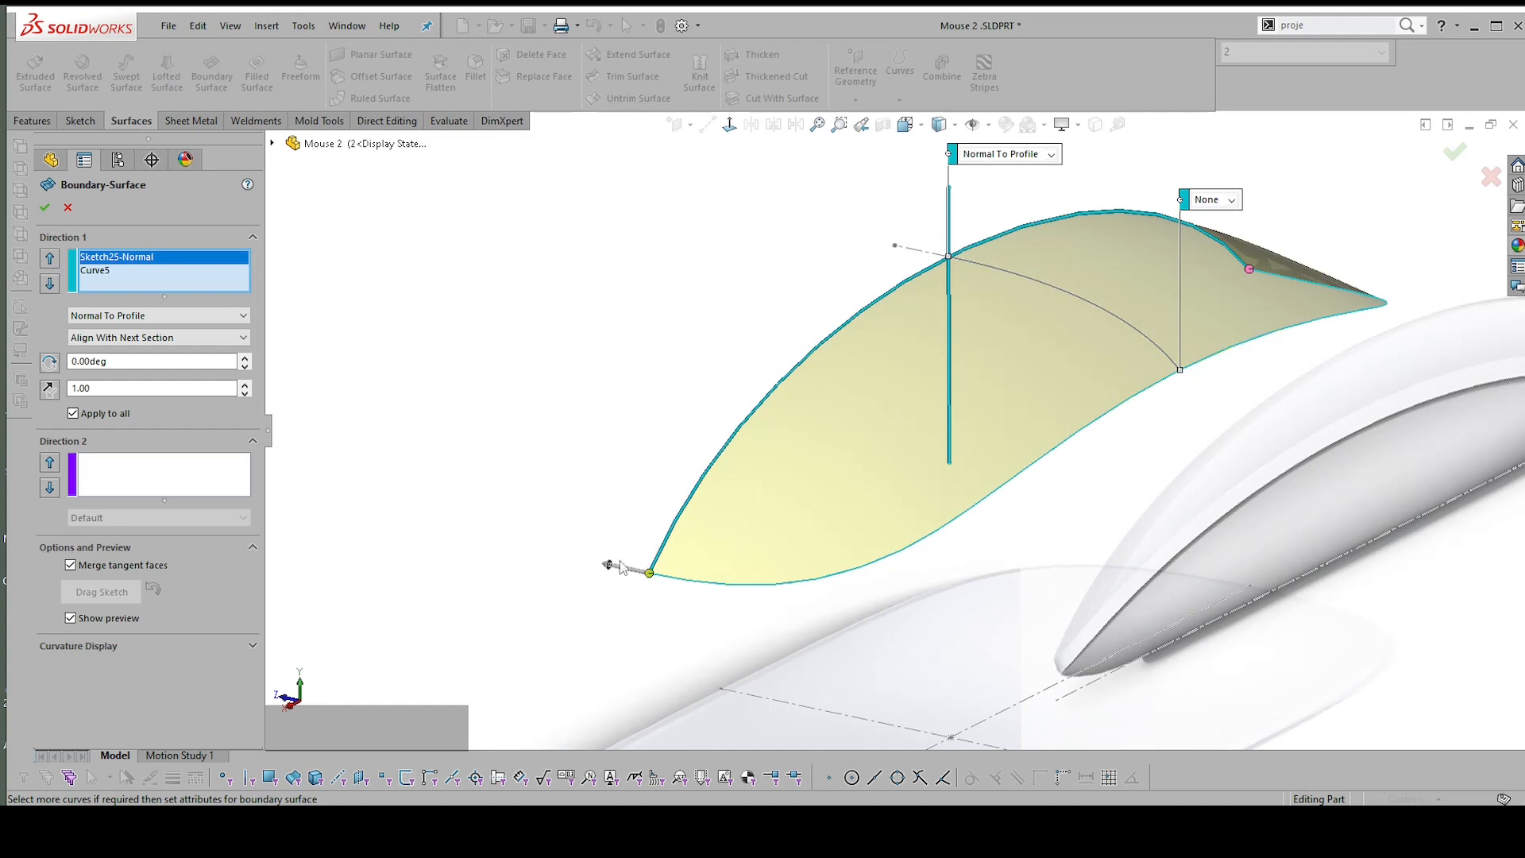
# Add the crosswise arc sketch in the middle of the surface as the boundary surface's Direction 2 curve
pyautogui.moveTo(619, 566); pyautogui.dragTo(741, 589, button='middle')
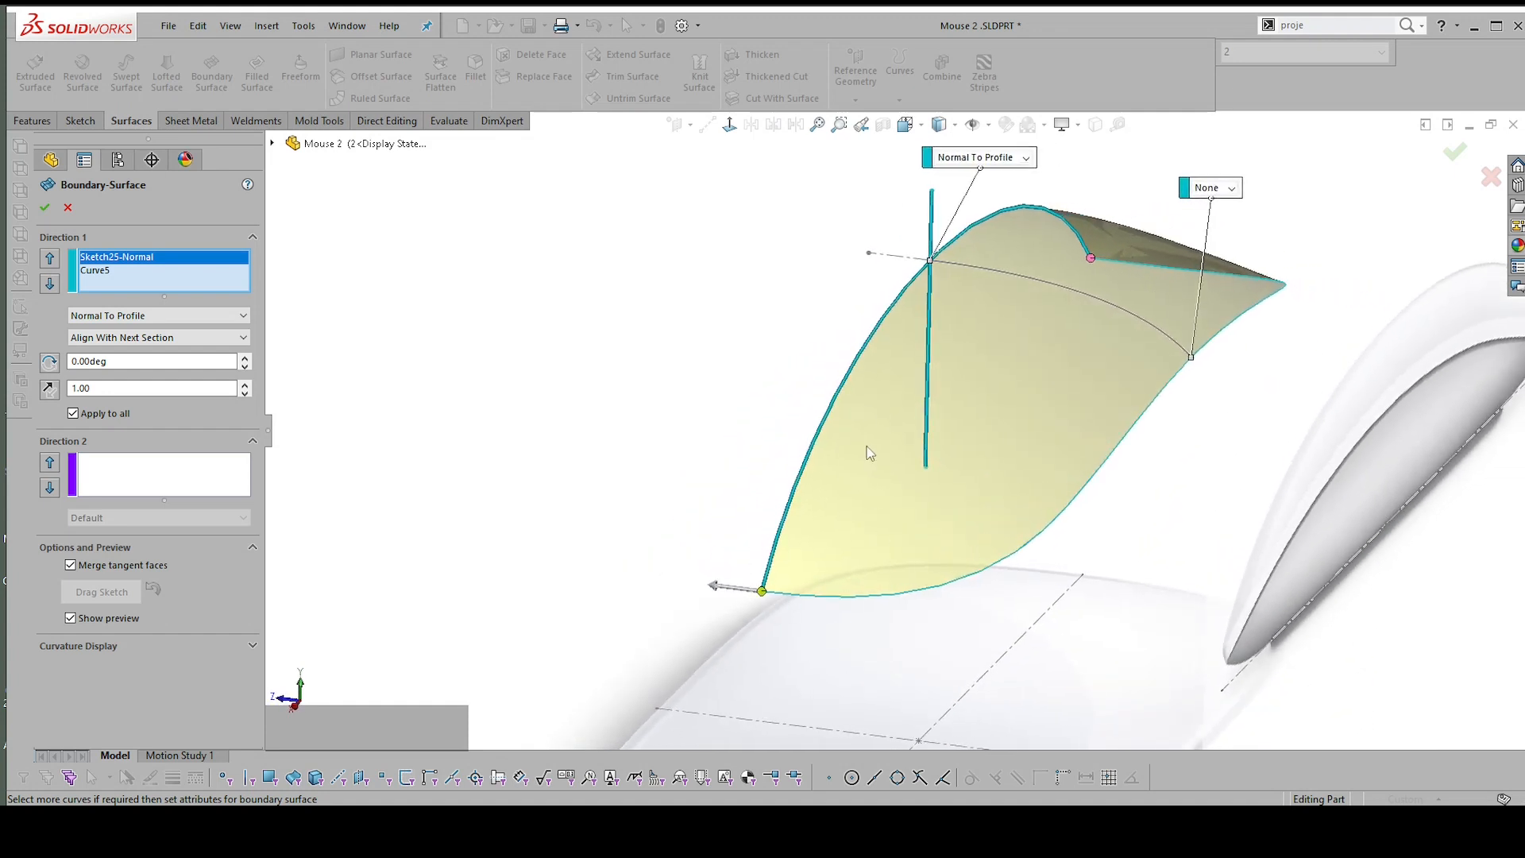
pyautogui.moveTo(869, 452); pyautogui.dragTo(173, 426, button='middle')
pyautogui.click(121, 475)
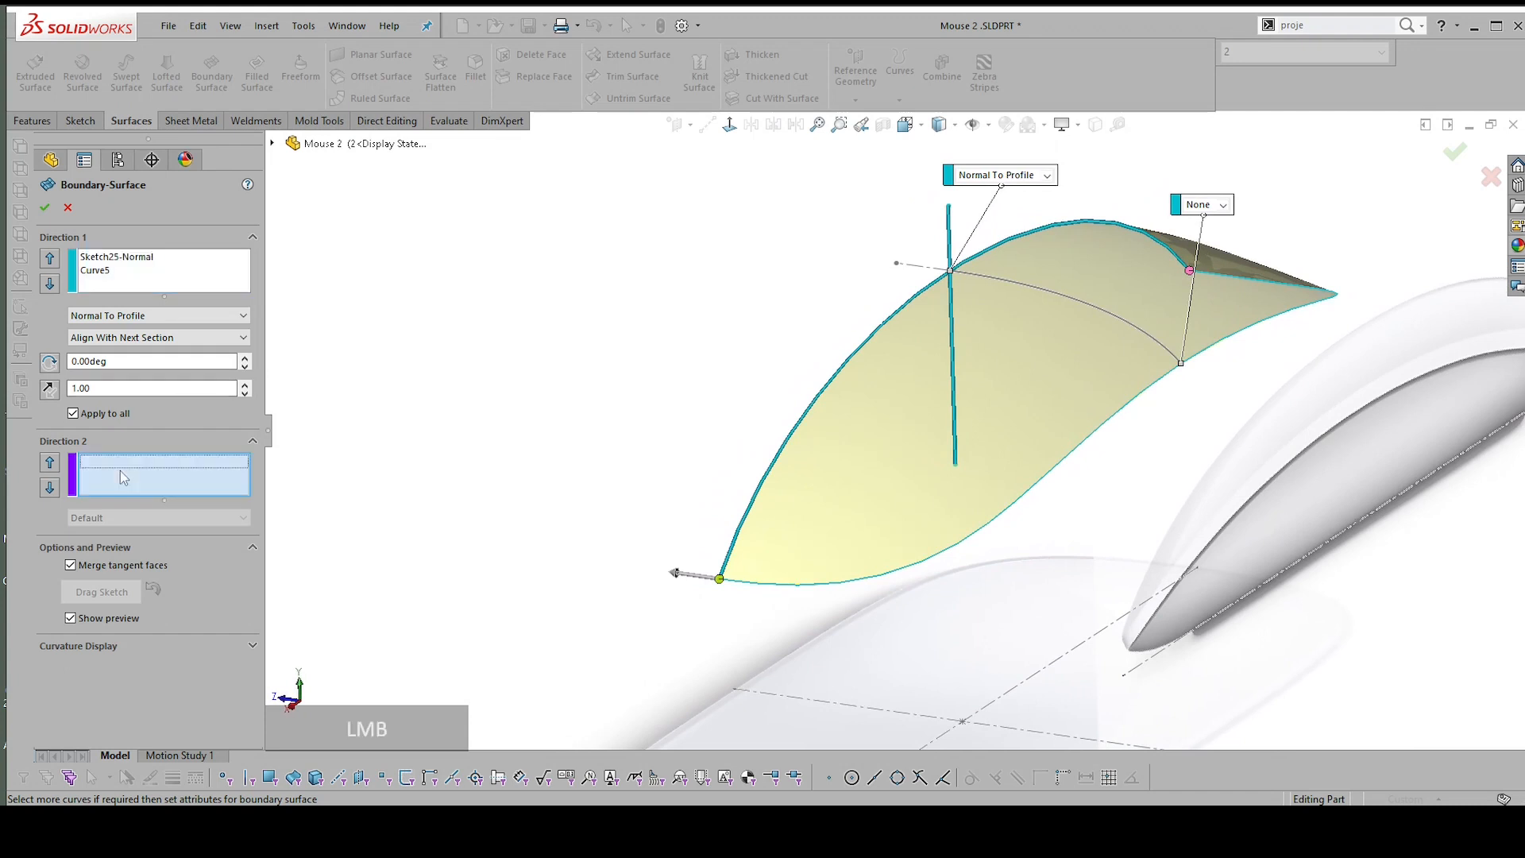
pyautogui.moveTo(774, 361); pyautogui.dragTo(1018, 298, button='middle')
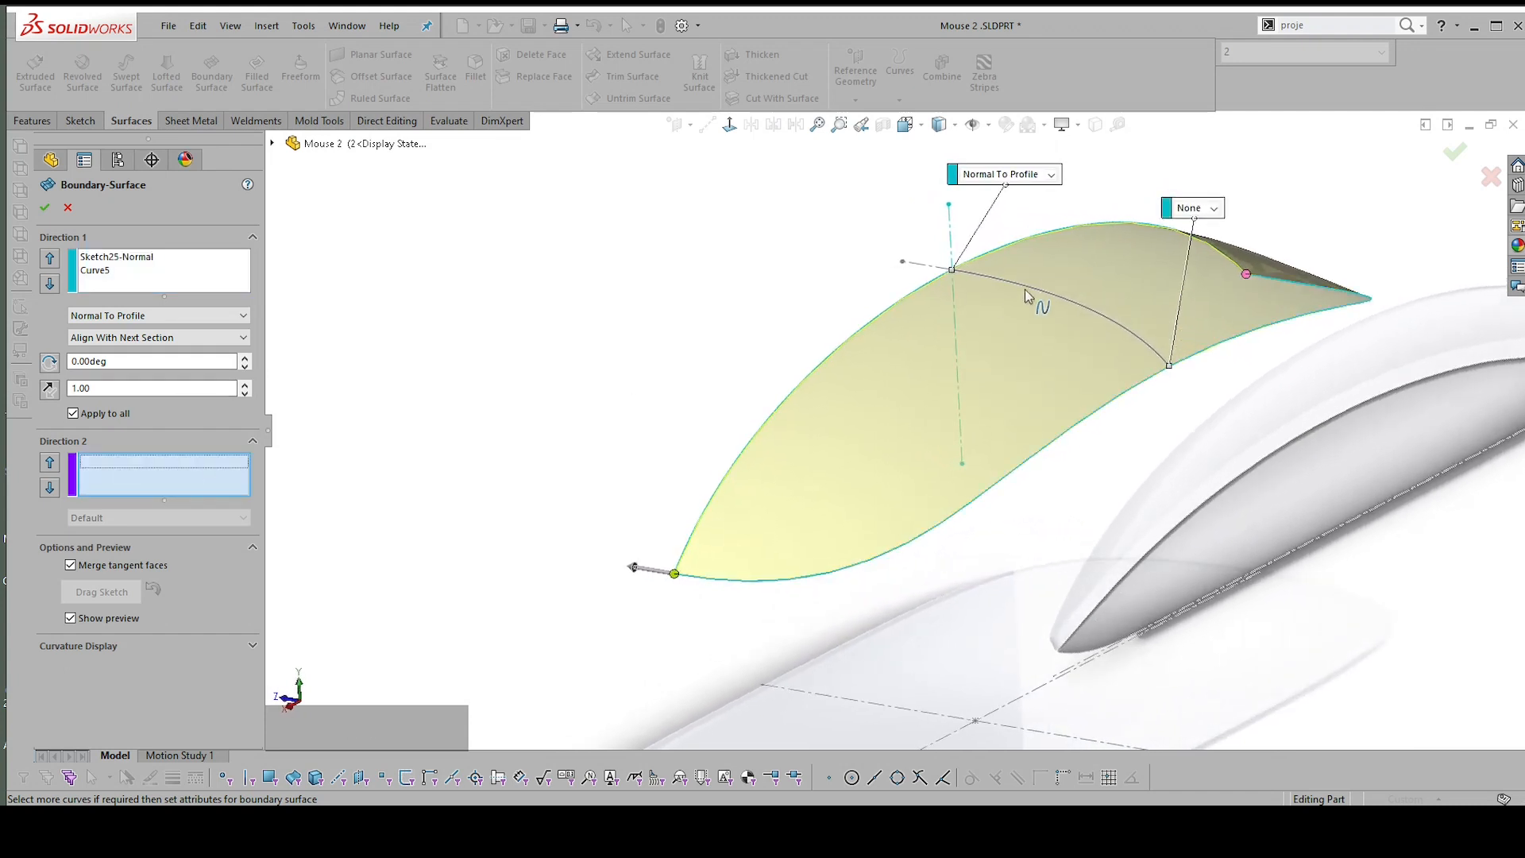
pyautogui.click(1027, 288)
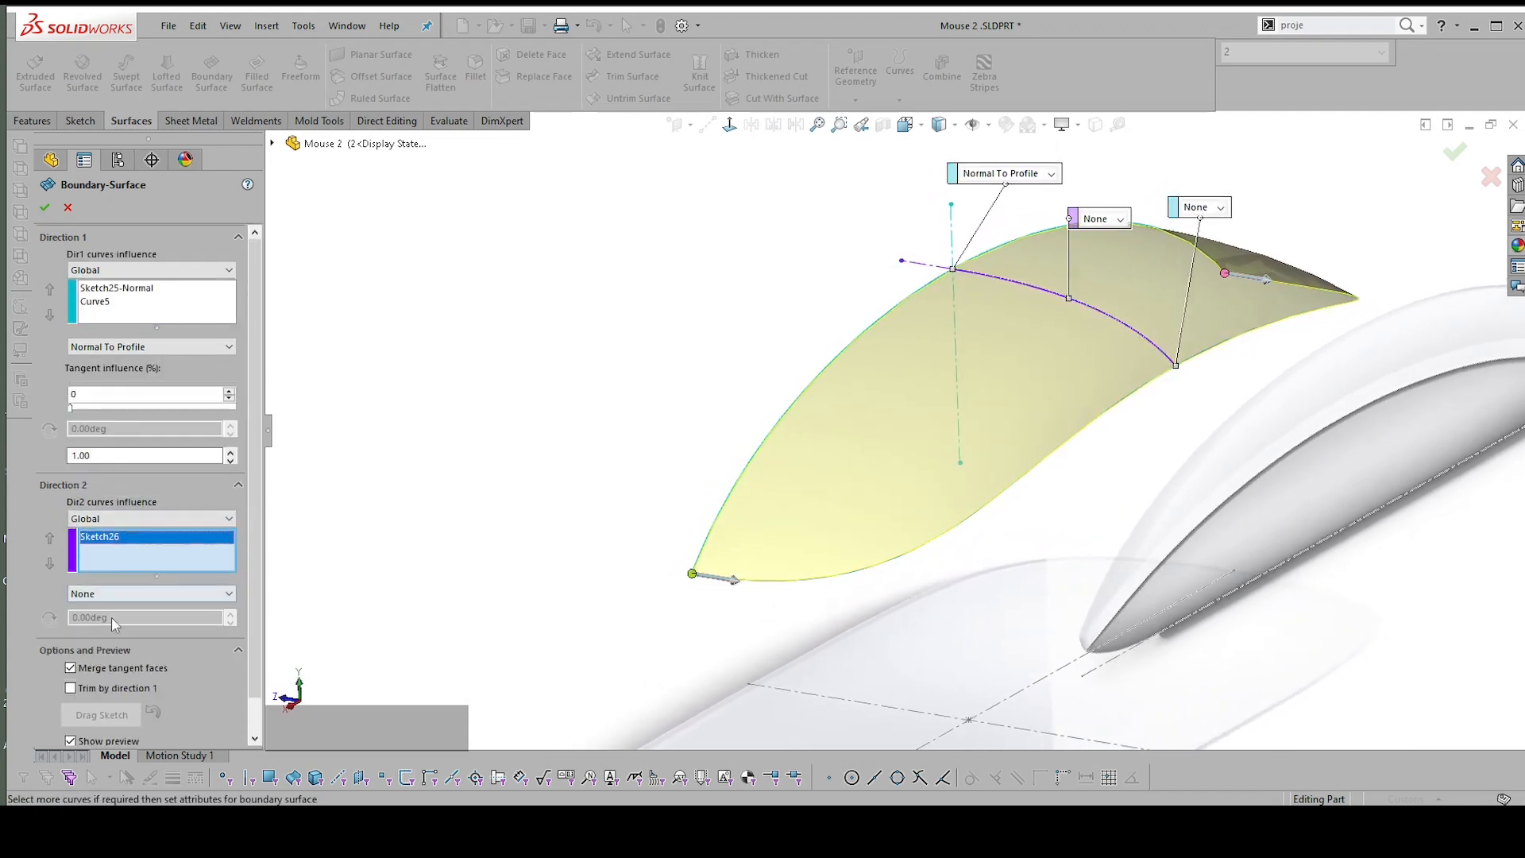
# Set the Direction 2 curve's tangency to Normal To Profile and complete the boundary surface
pyautogui.click(111, 594)
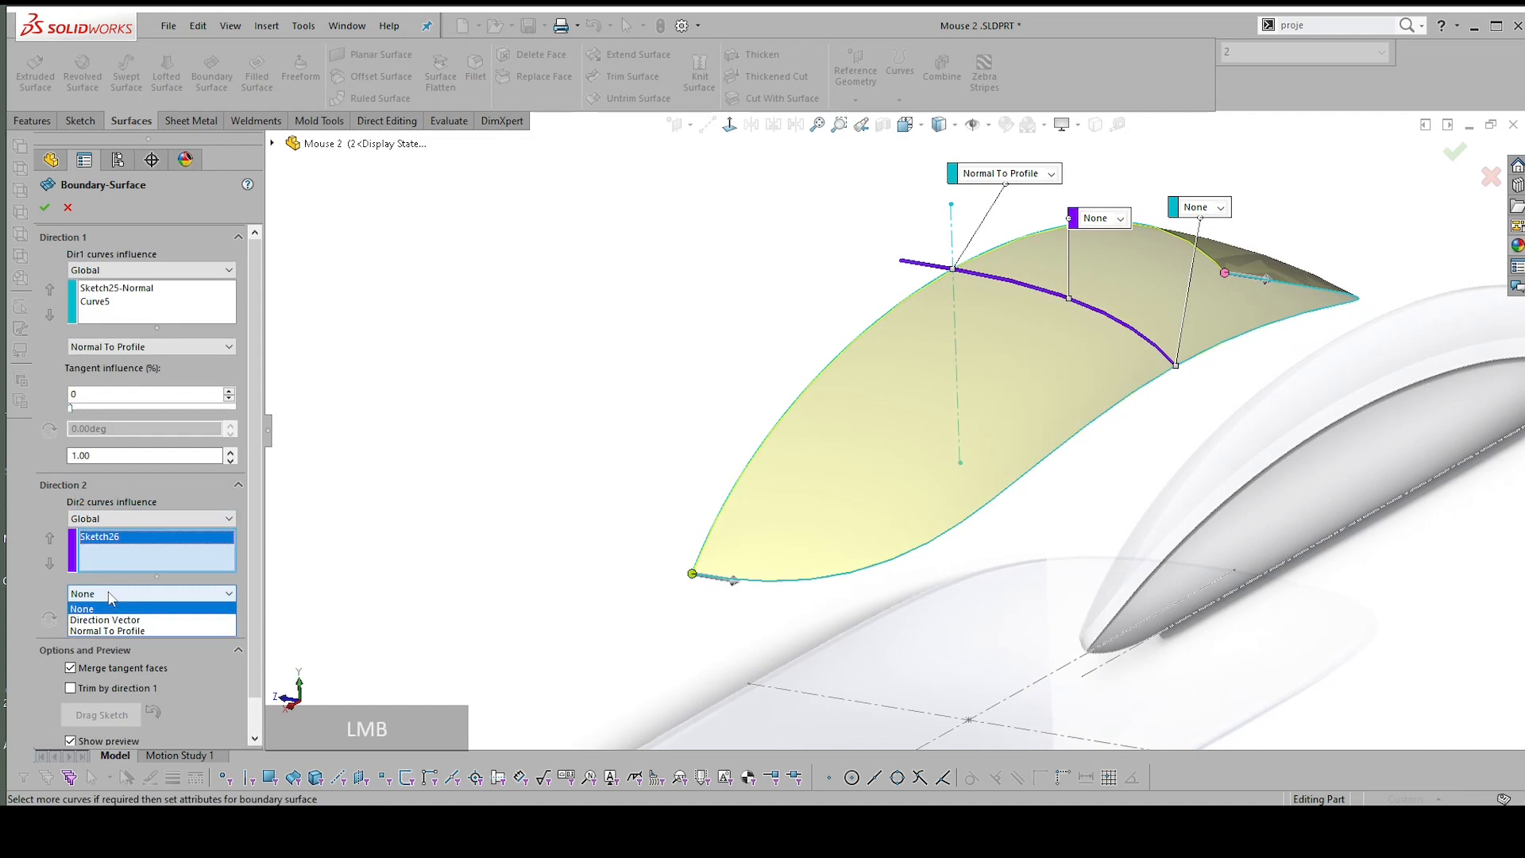
pyautogui.click(111, 631)
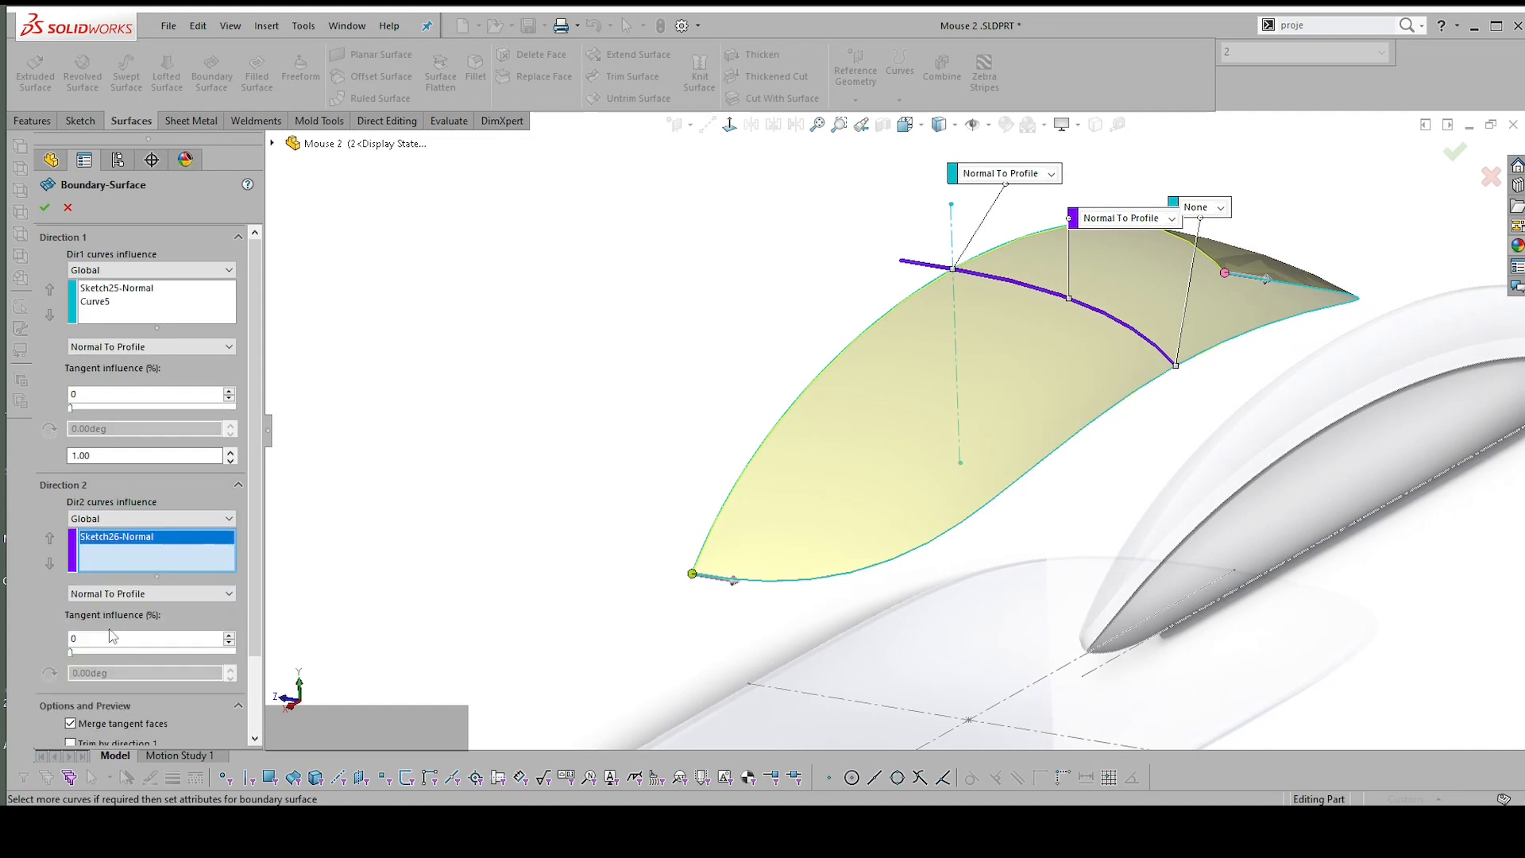
pyautogui.moveTo(407, 440); pyautogui.dragTo(731, 258, button='middle')
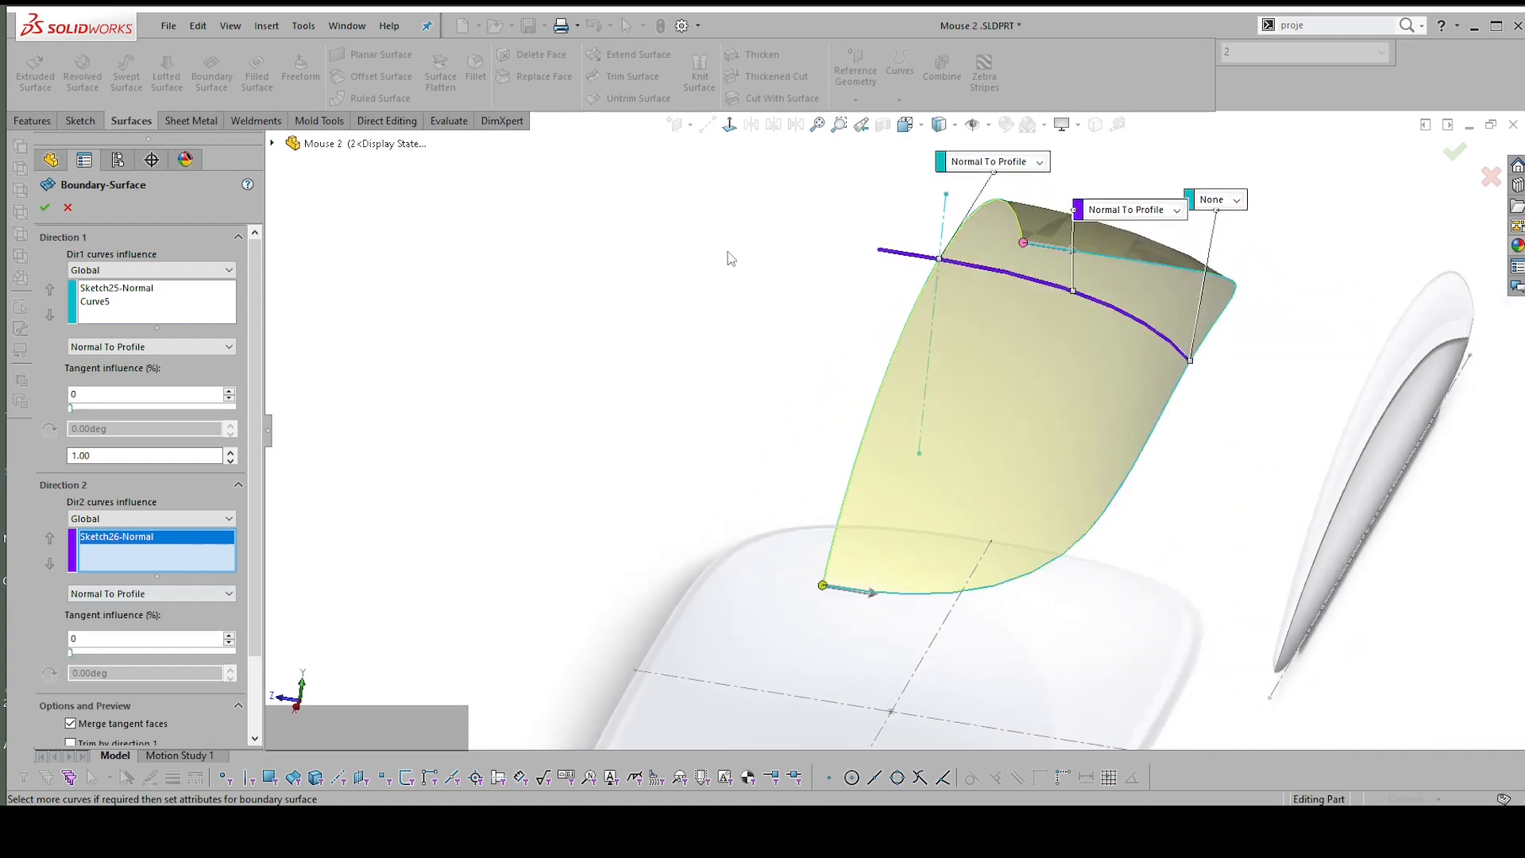
pyautogui.click(44, 208)
# Mirror the new boundary surface body about the Front plane, leaving Merge solids and Knit surfaces off
pyautogui.moveTo(841, 332)
pyautogui.mouseDown(button='middle')
pyautogui.moveTo(1083, 299)
pyautogui.moveTo(1018, 324)
pyautogui.moveTo(850, 326)
pyautogui.mouseUp(button='middle')
pyautogui.click(1024, 311)
pyautogui.click(795, 126)
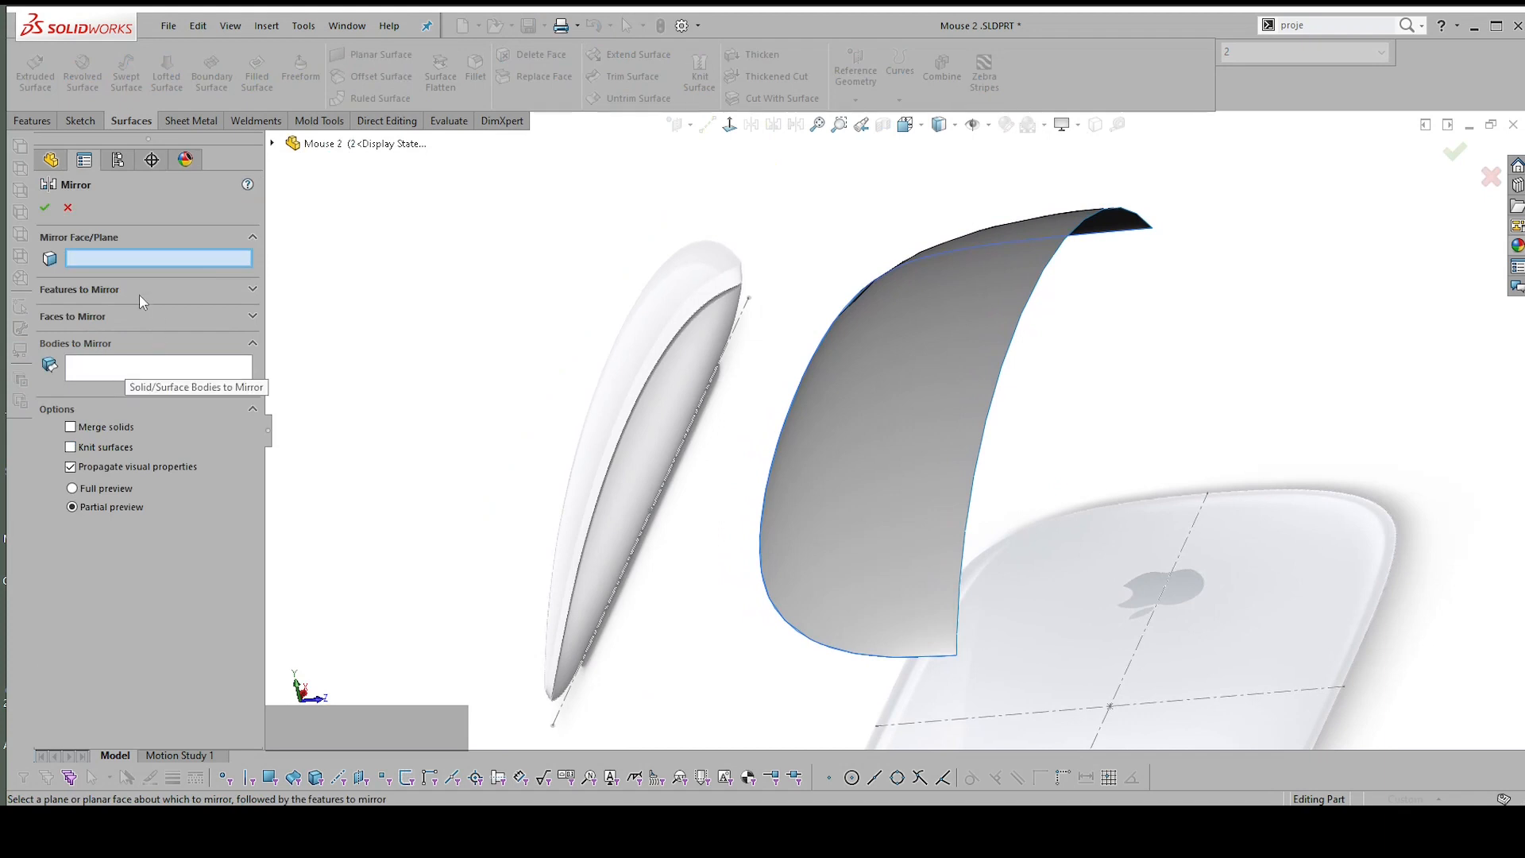
pyautogui.click(97, 289)
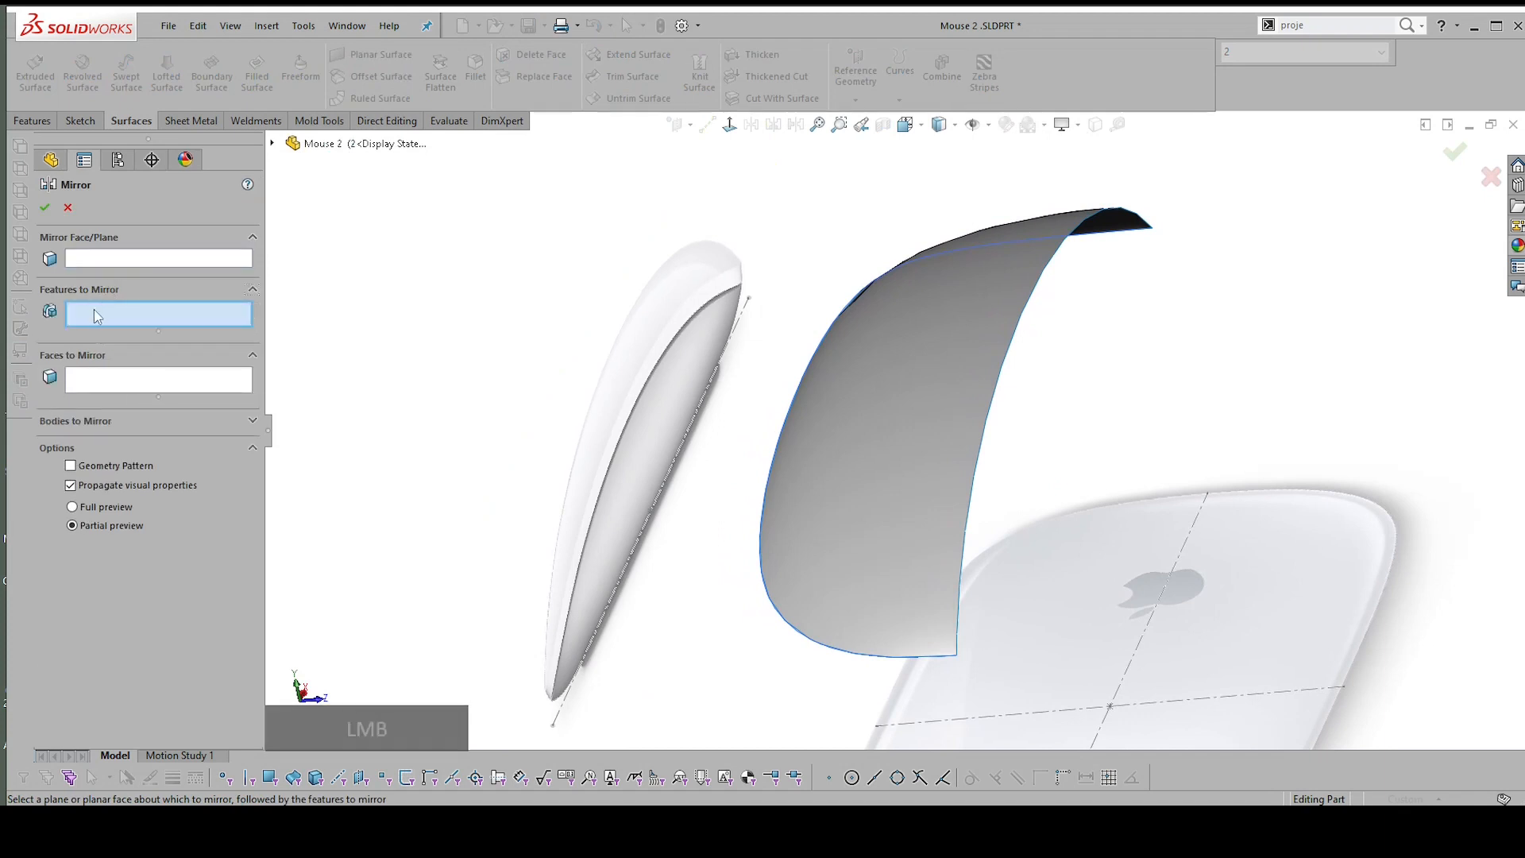
pyautogui.click(88, 419)
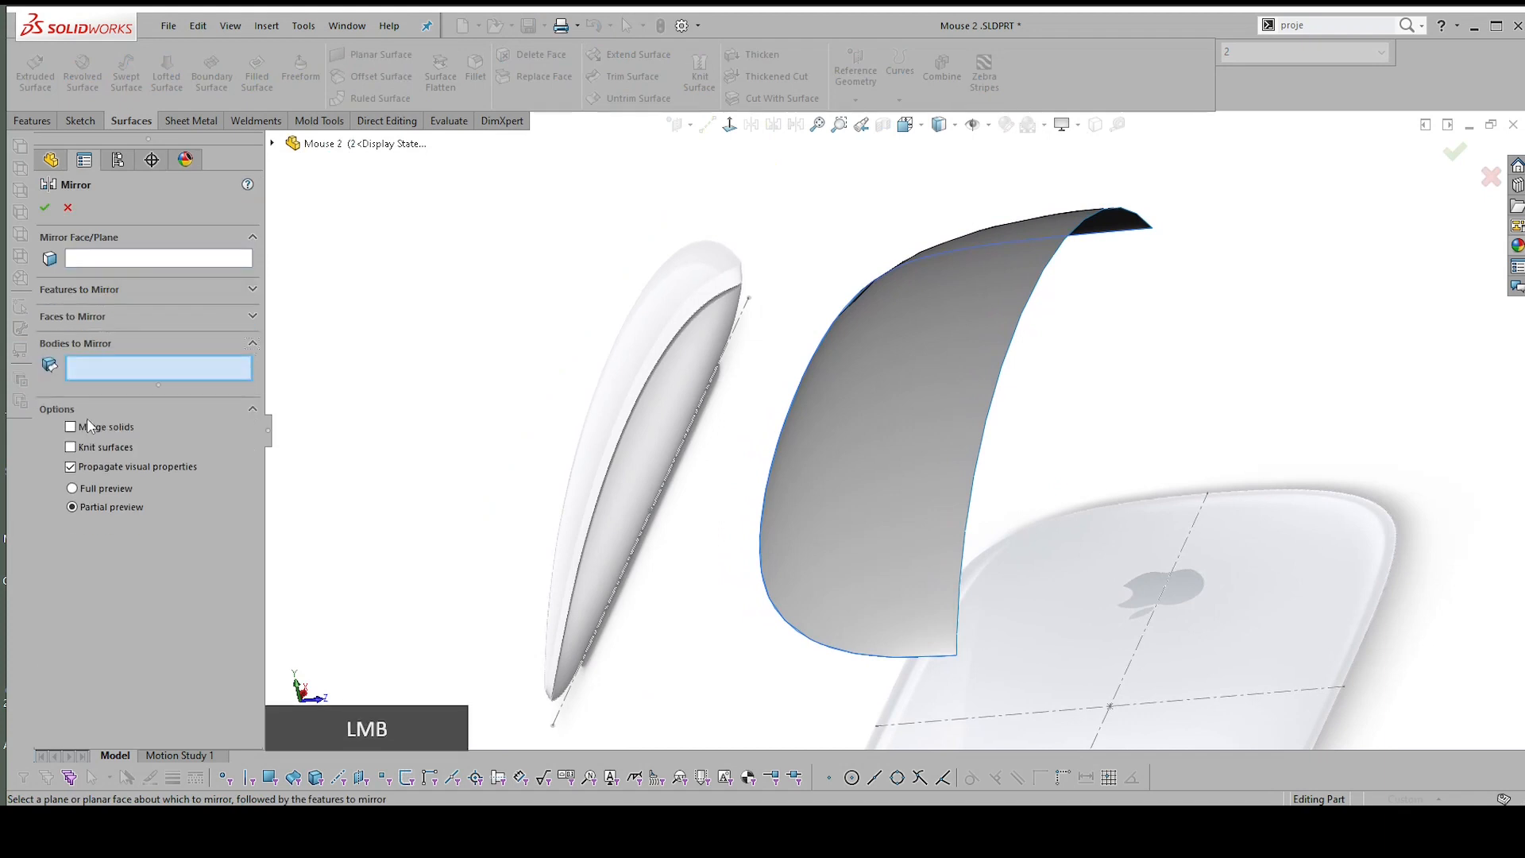
pyautogui.click(905, 340)
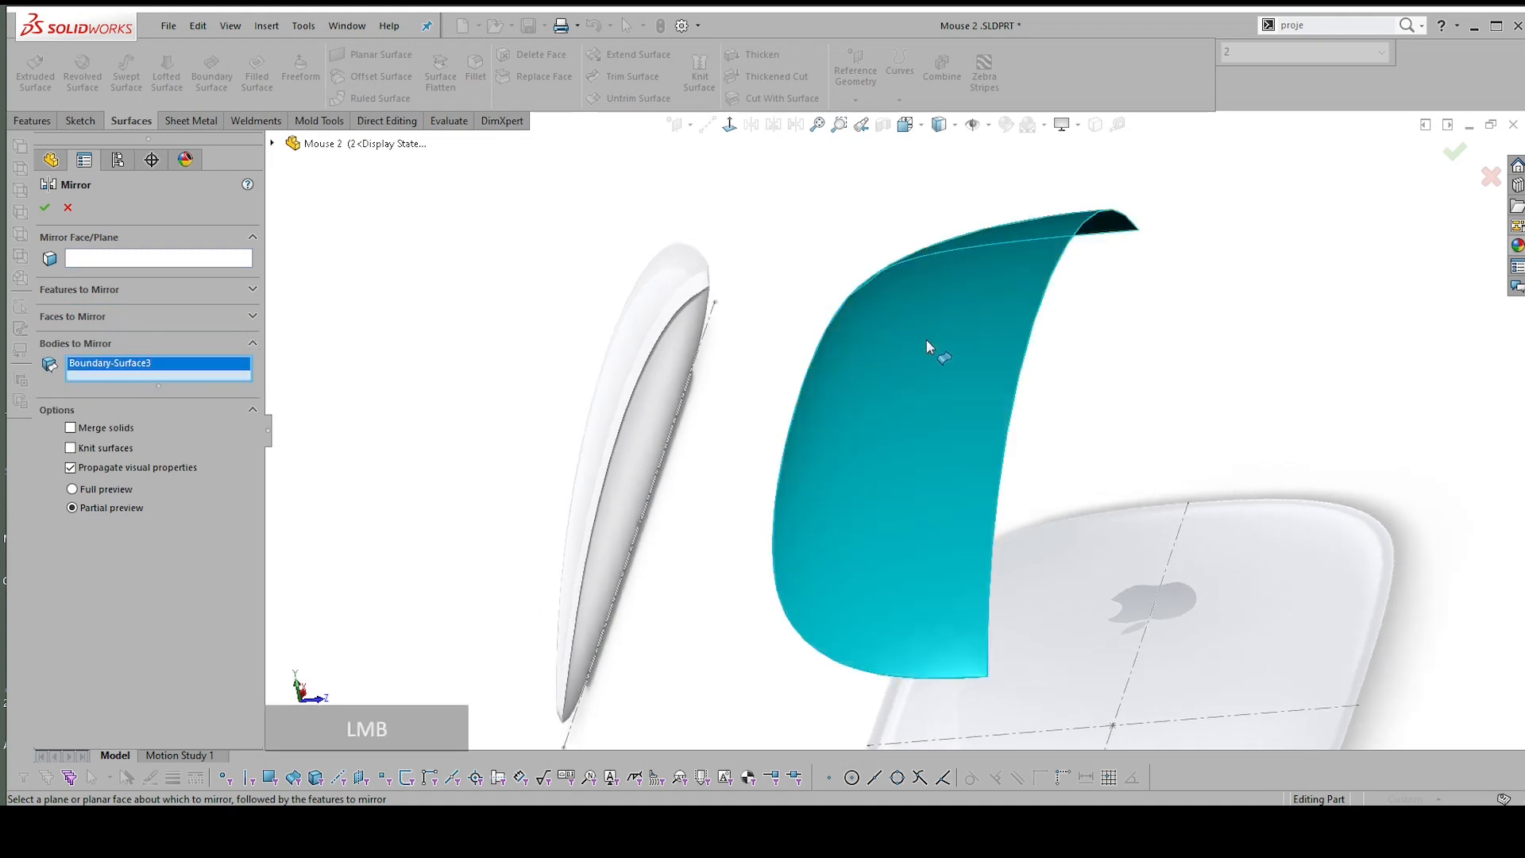
pyautogui.click(130, 261)
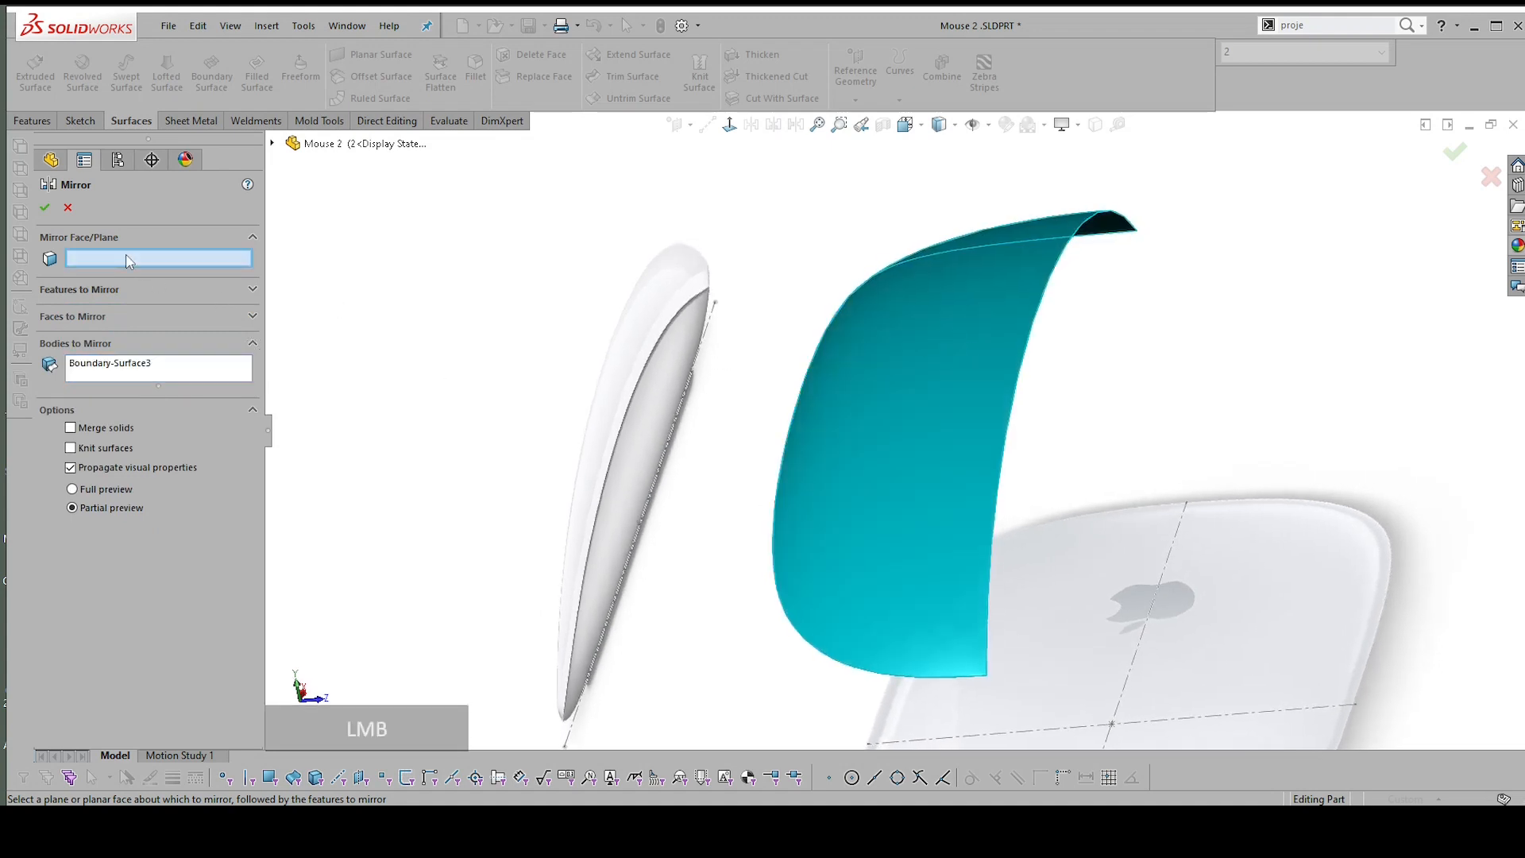
pyautogui.click(272, 144)
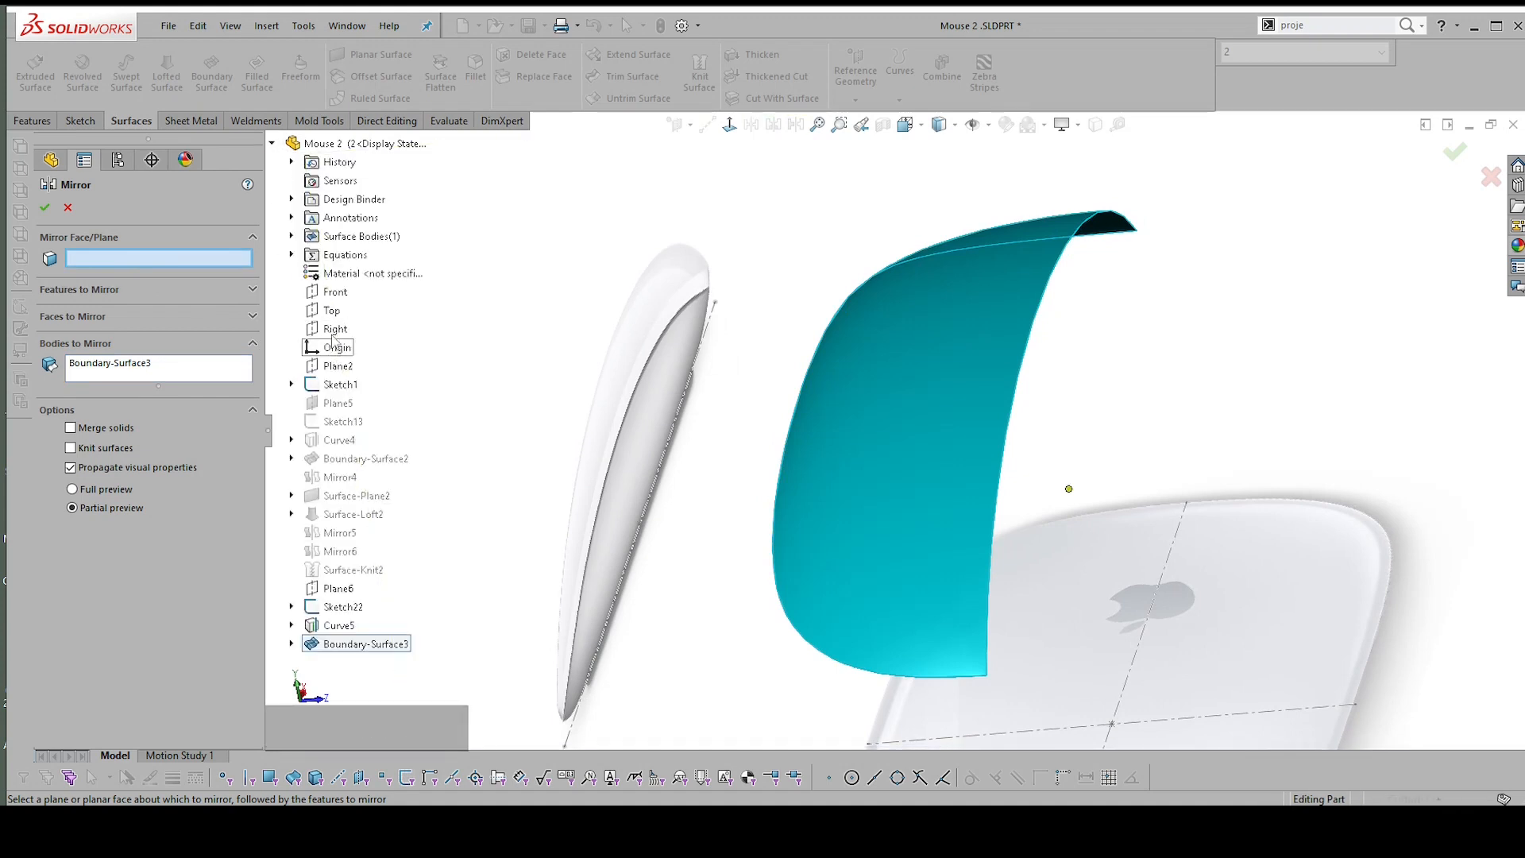
pyautogui.click(334, 292)
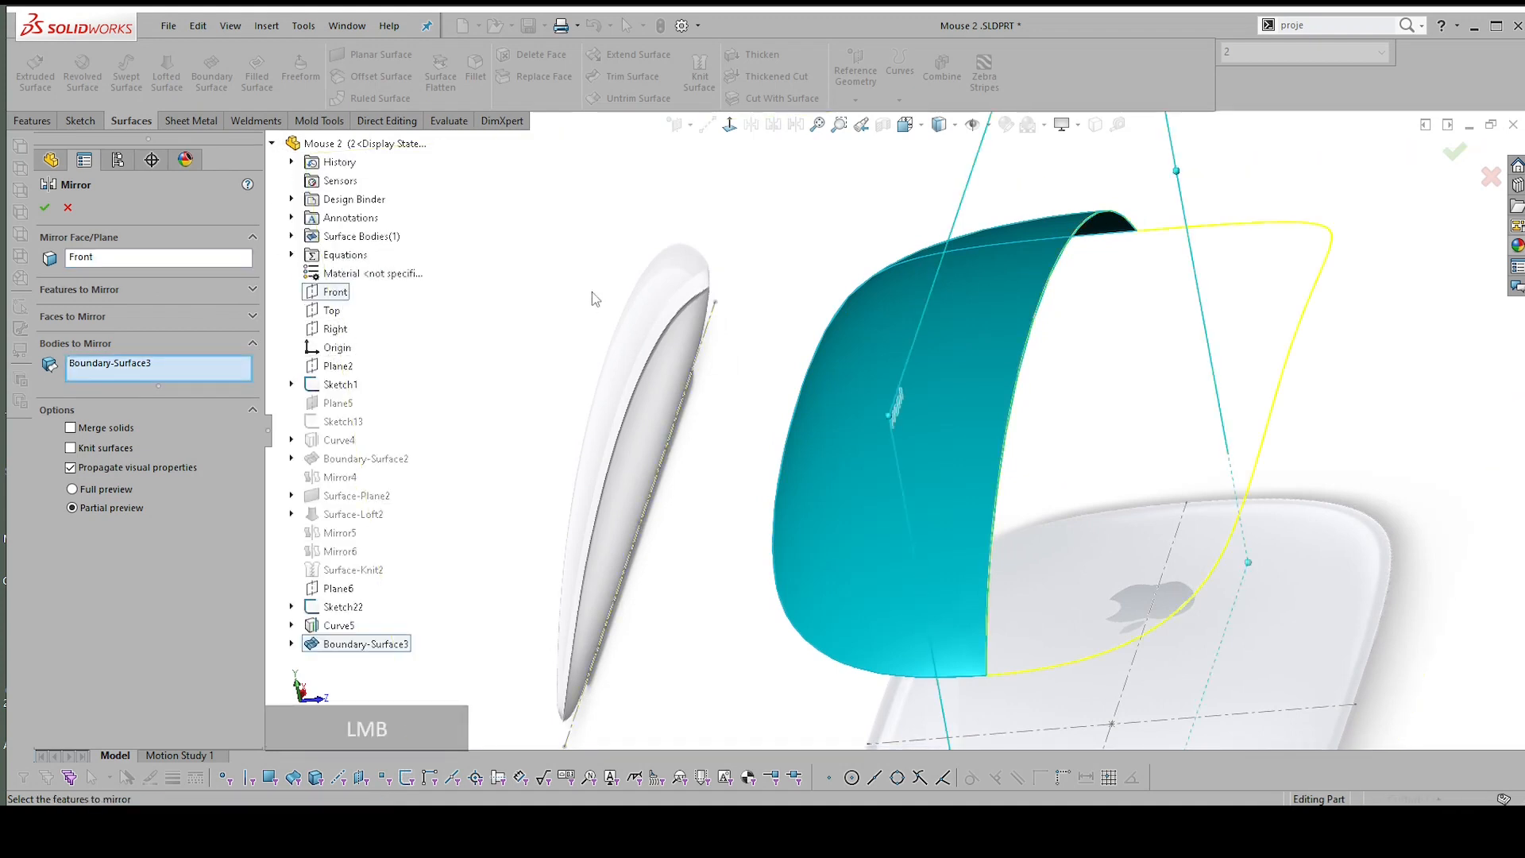
pyautogui.moveTo(1303, 280); pyautogui.dragTo(1226, 213, button='middle')
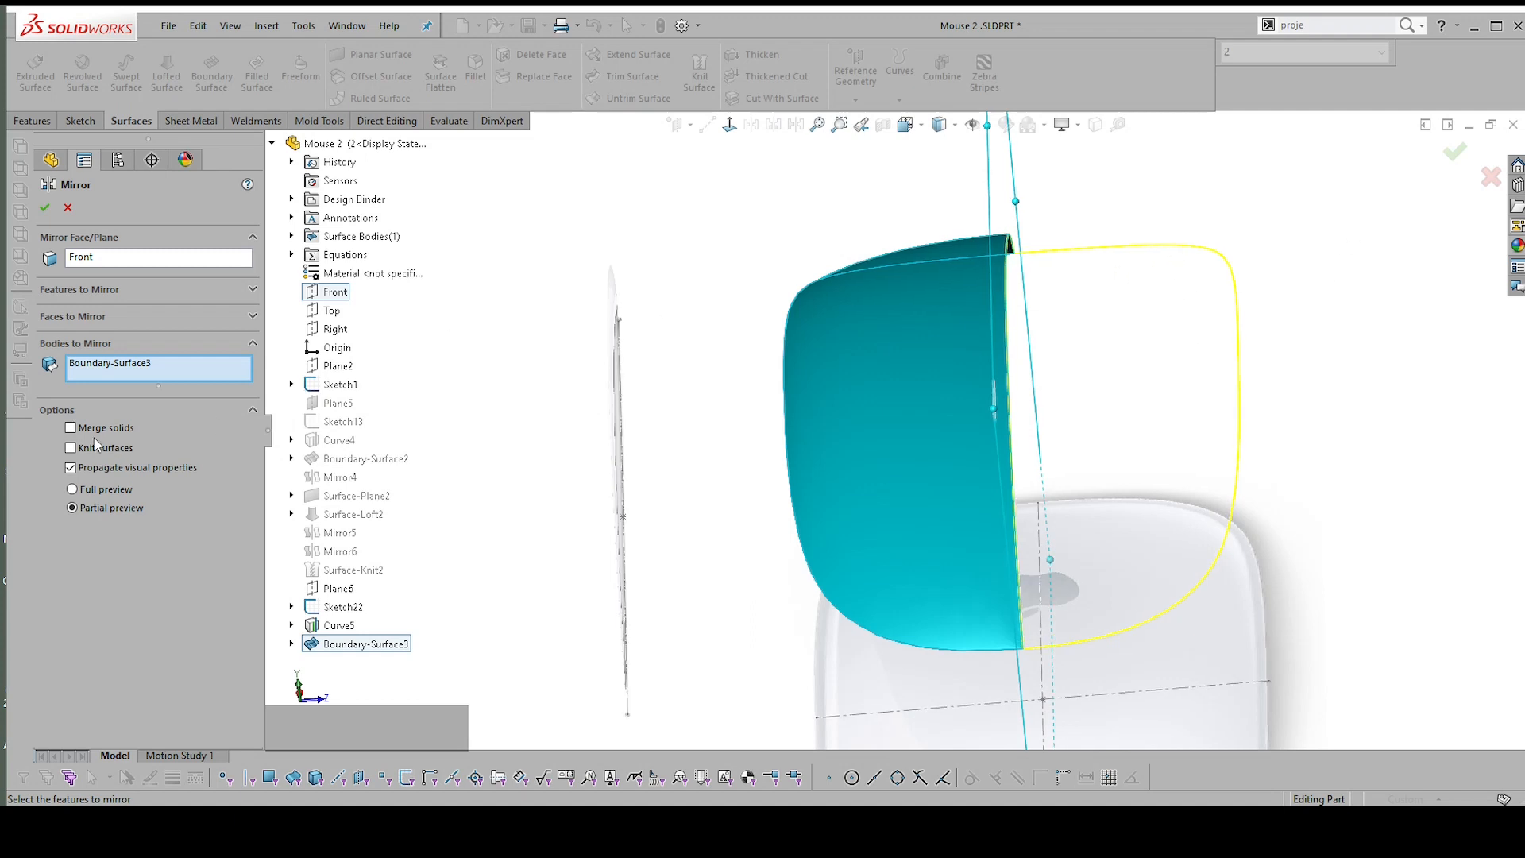
pyautogui.click(44, 208)
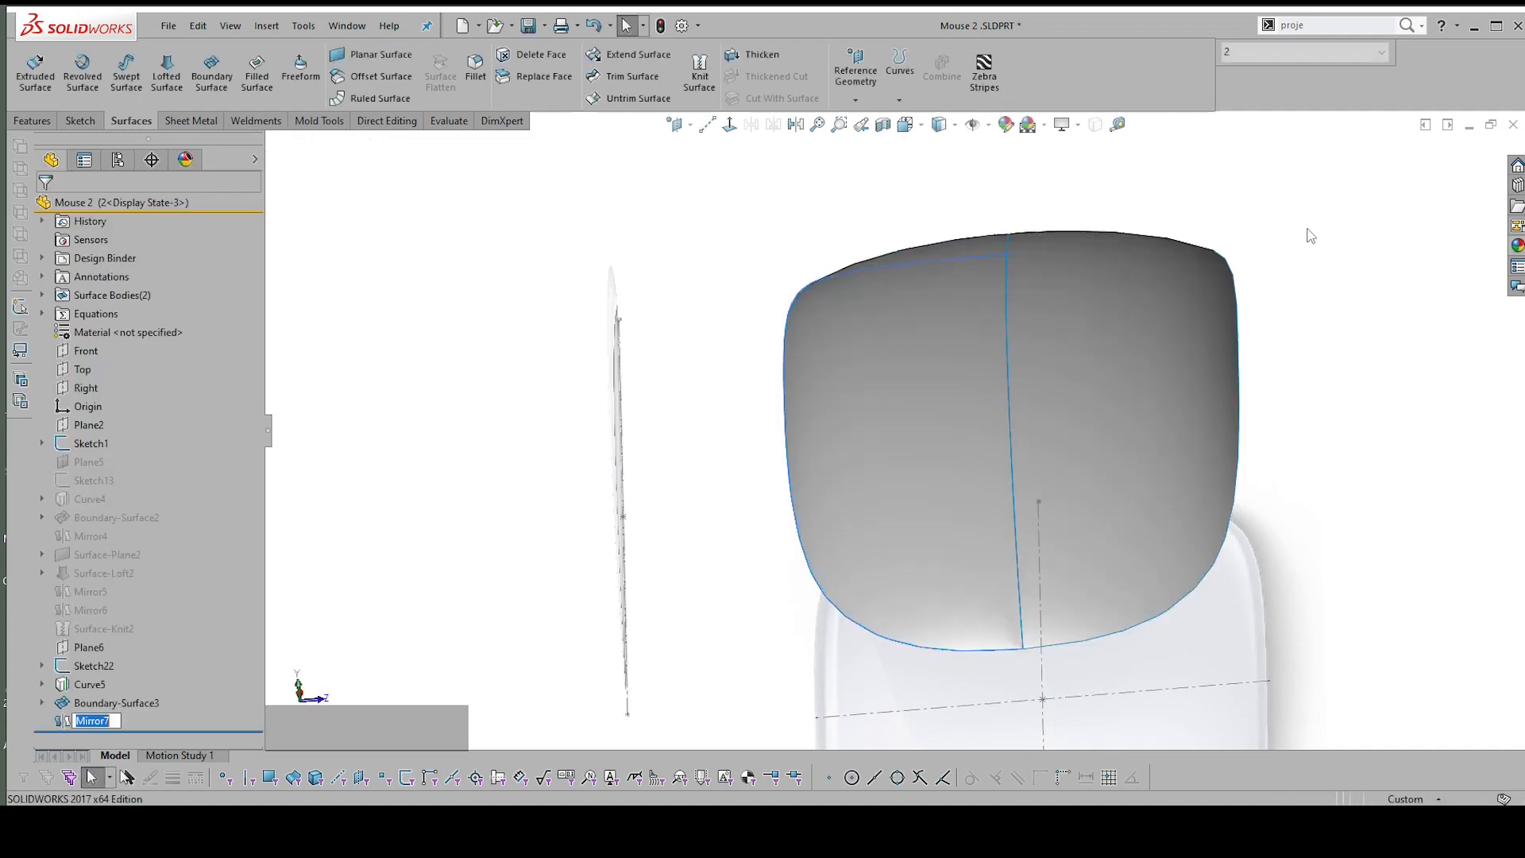
# Examine the mirrored mouse top, especially the centre seam at its end, for smooth continuity between the two halves
pyautogui.moveTo(1111, 345); pyautogui.dragTo(1157, 341, button='middle')
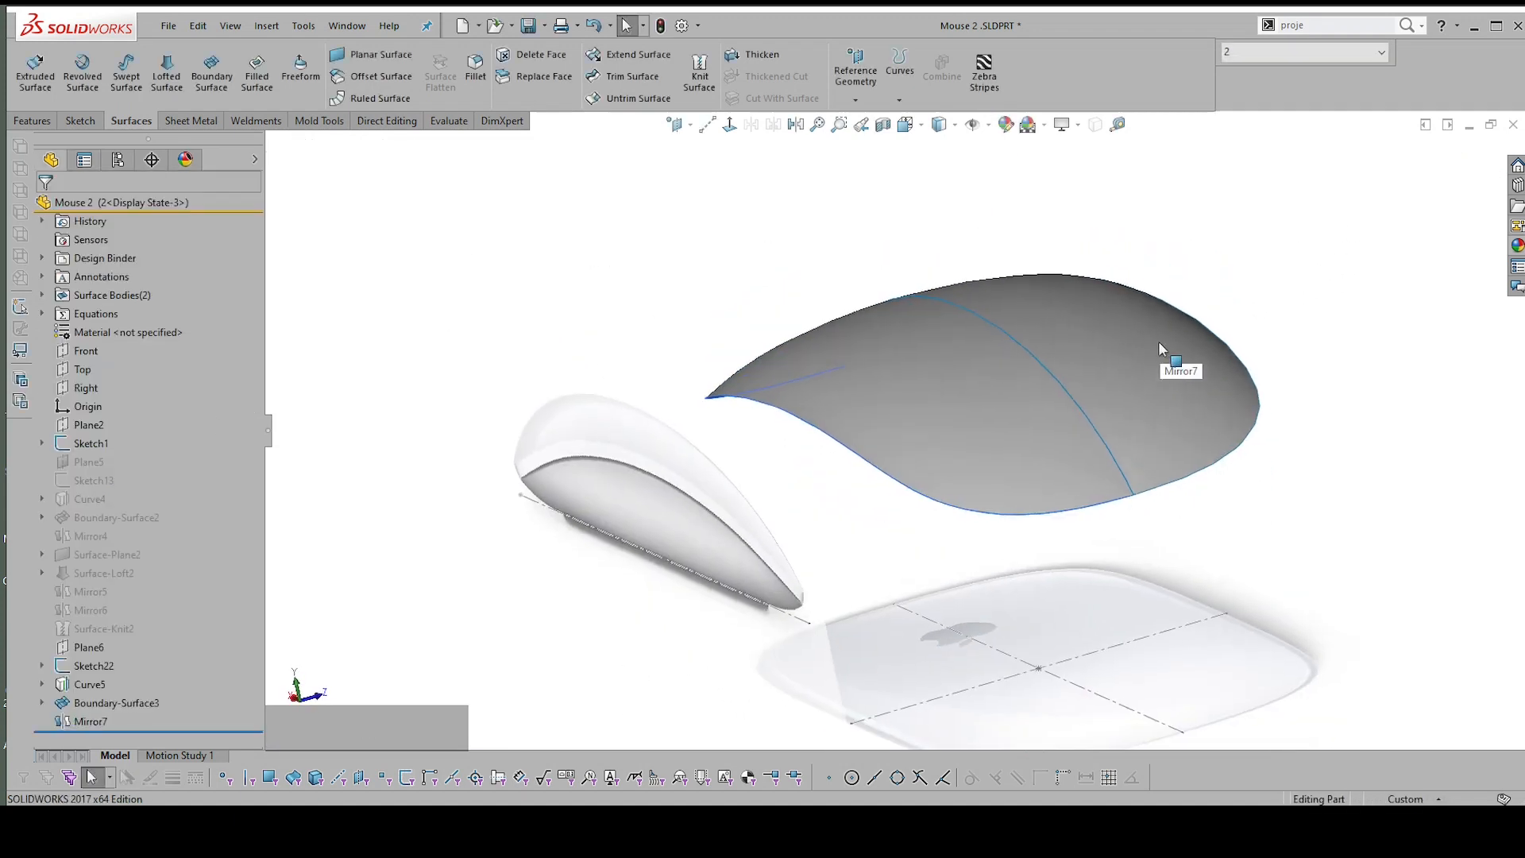
pyautogui.moveTo(635, 410); pyautogui.dragTo(612, 420, button='middle')
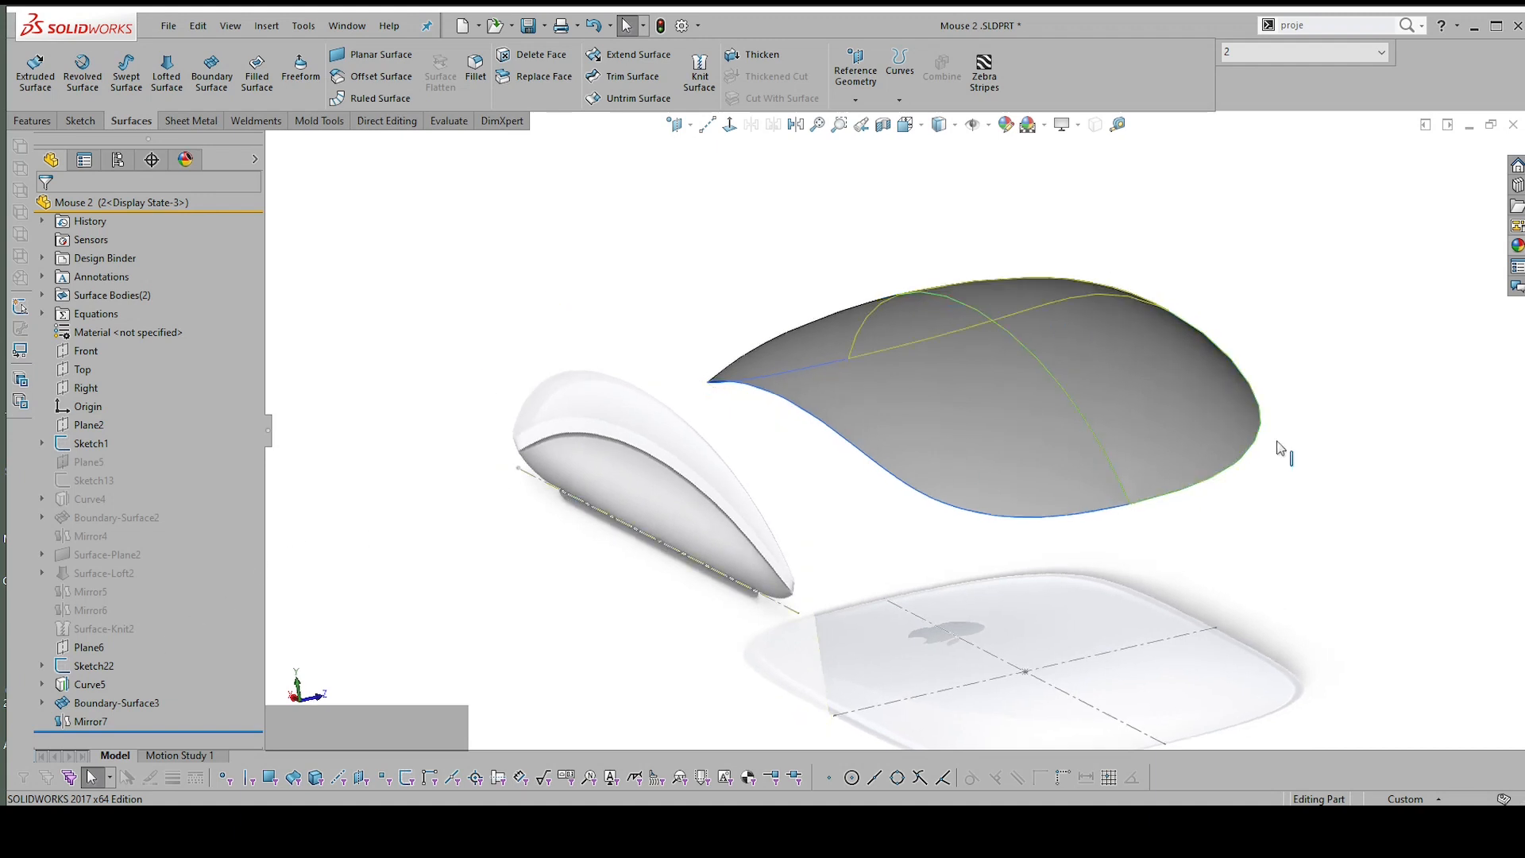
pyautogui.scroll(2, 1266, 450)
pyautogui.moveTo(1278, 470); pyautogui.dragTo(878, 629, button='middle')
pyautogui.scroll(-5, 865, 632)
pyautogui.scroll(-2, 992, 623)
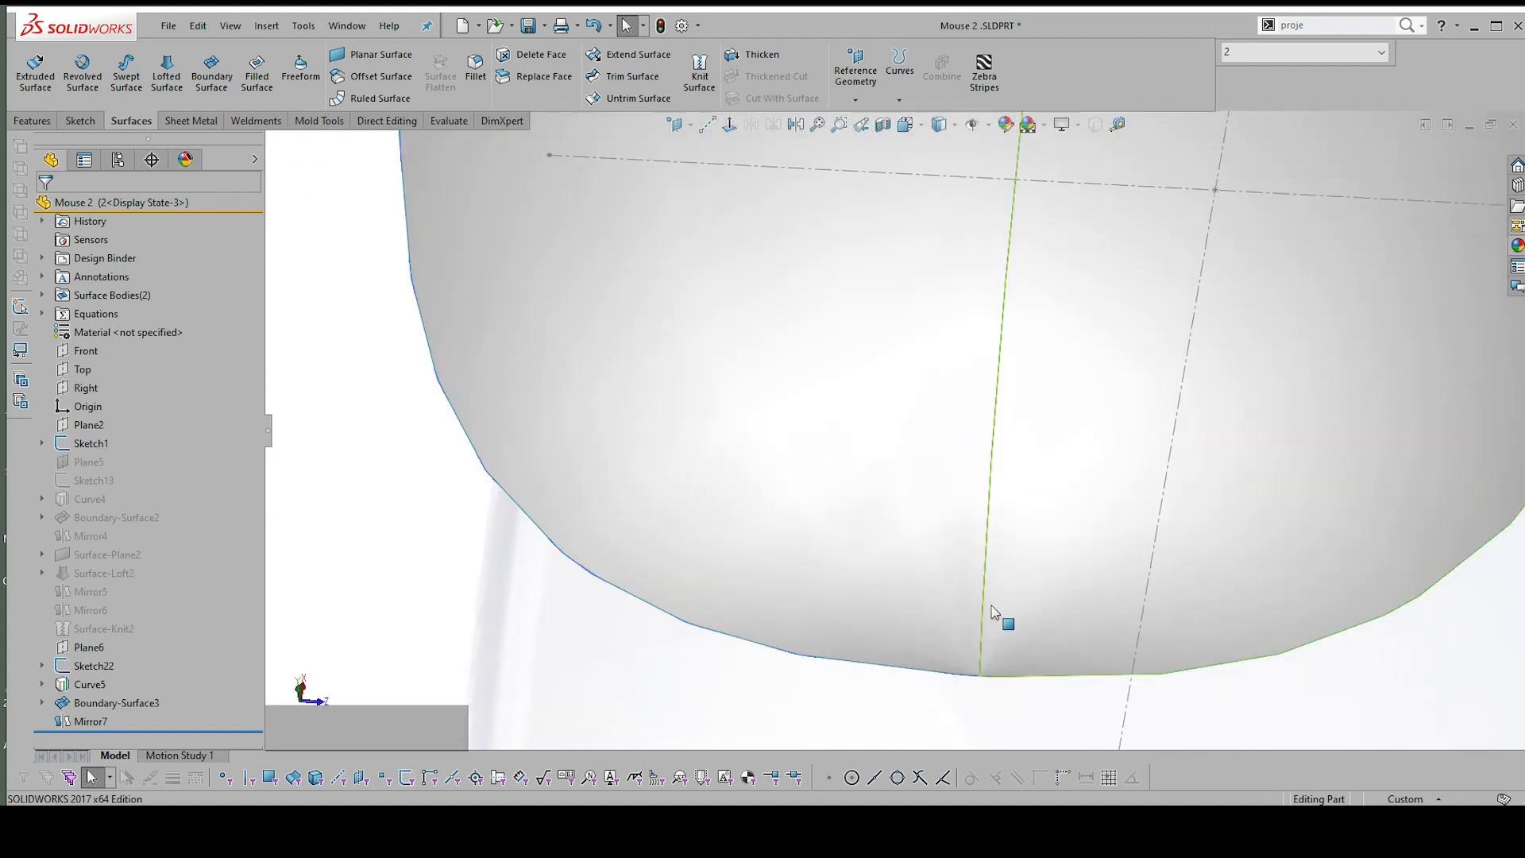
pyautogui.scroll(1, 993, 667)
pyautogui.moveTo(984, 643)
pyautogui.mouseDown(button='middle')
pyautogui.moveTo(982, 666)
pyautogui.moveTo(994, 622)
pyautogui.moveTo(1192, 617)
pyautogui.mouseUp(button='middle')
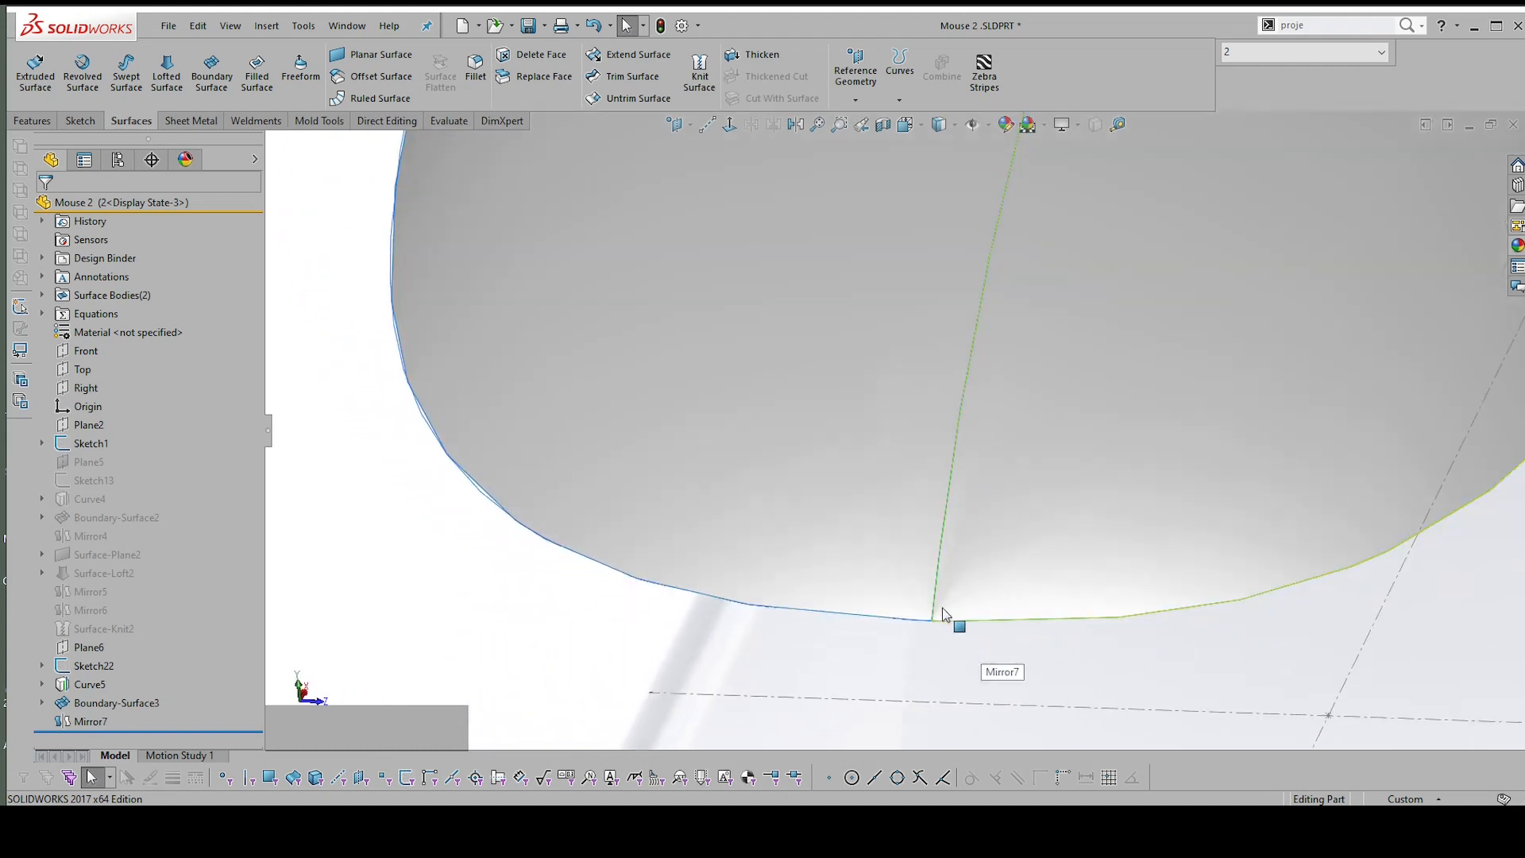
pyautogui.moveTo(1034, 605); pyautogui.dragTo(833, 459, button='middle')
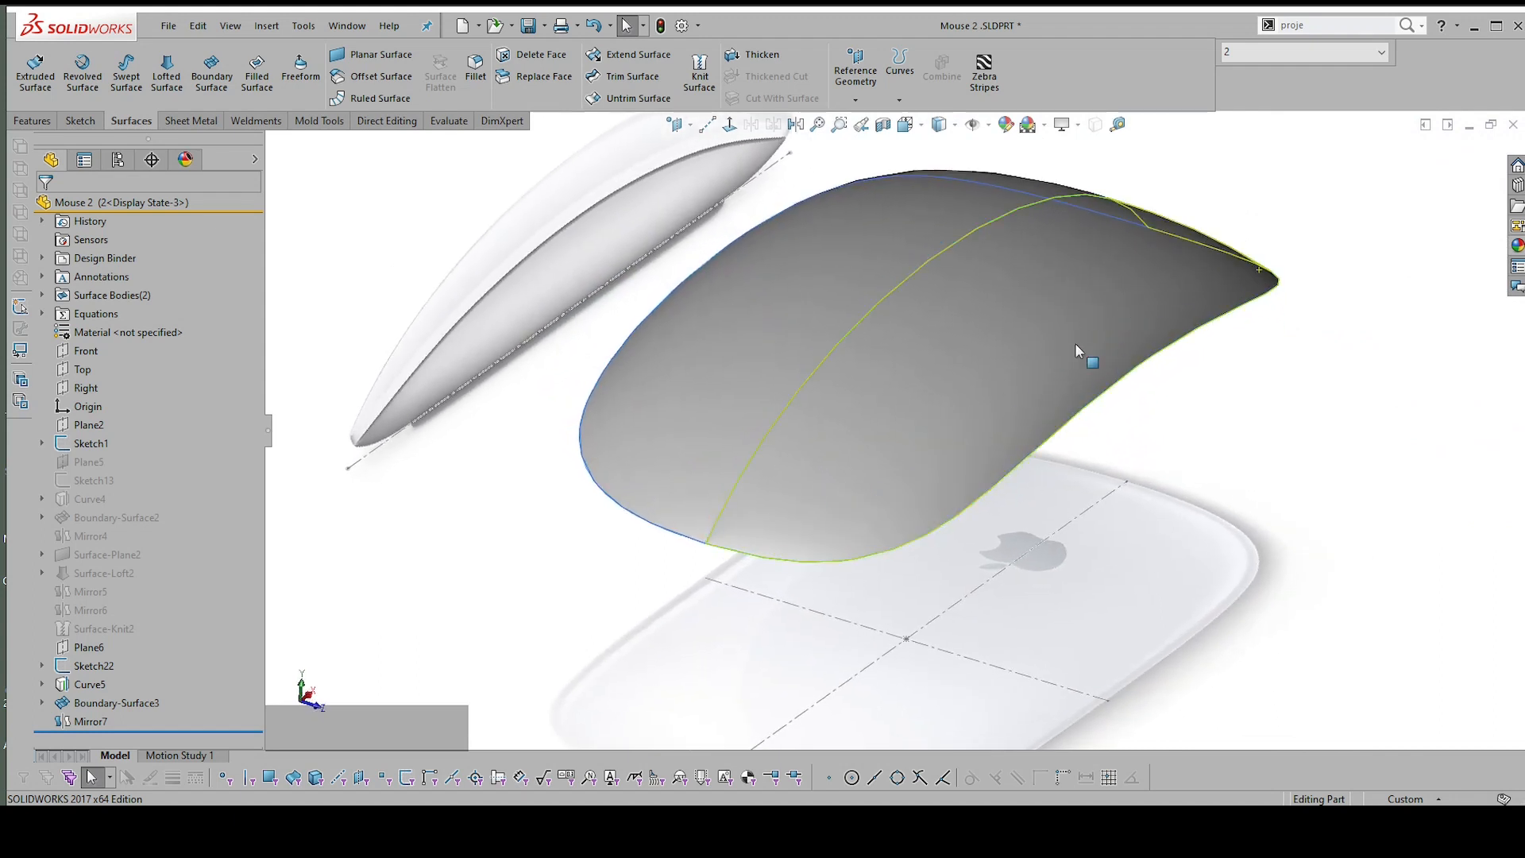
pyautogui.moveTo(964, 313); pyautogui.dragTo(845, 331, button='middle')
pyautogui.scroll(1, 946, 310)
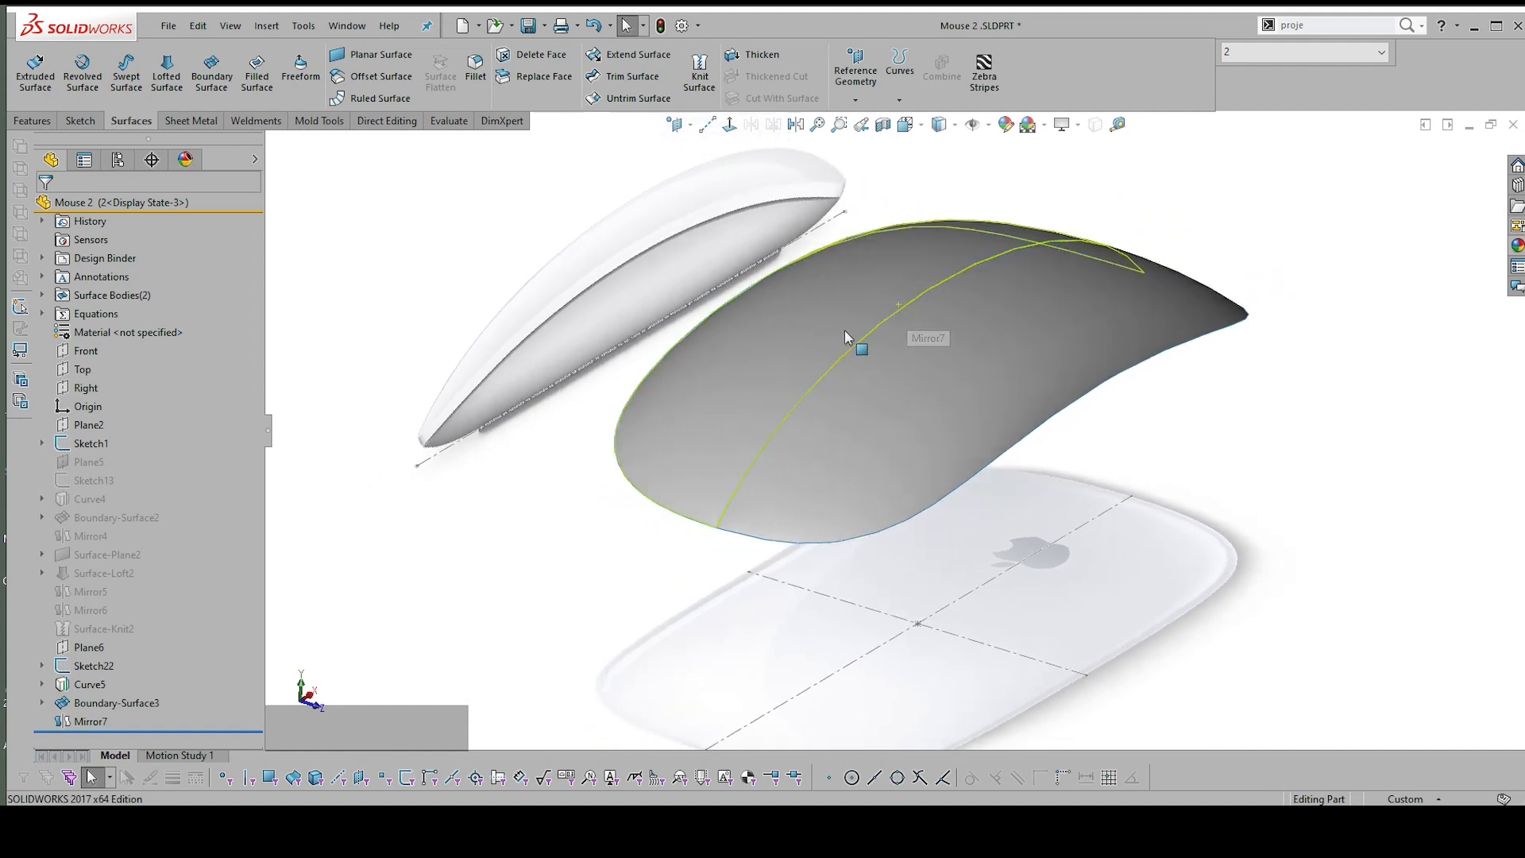
pyautogui.moveTo(1027, 322); pyautogui.dragTo(1069, 318, button='middle')
pyautogui.moveTo(726, 407); pyautogui.dragTo(487, 466, button='middle')
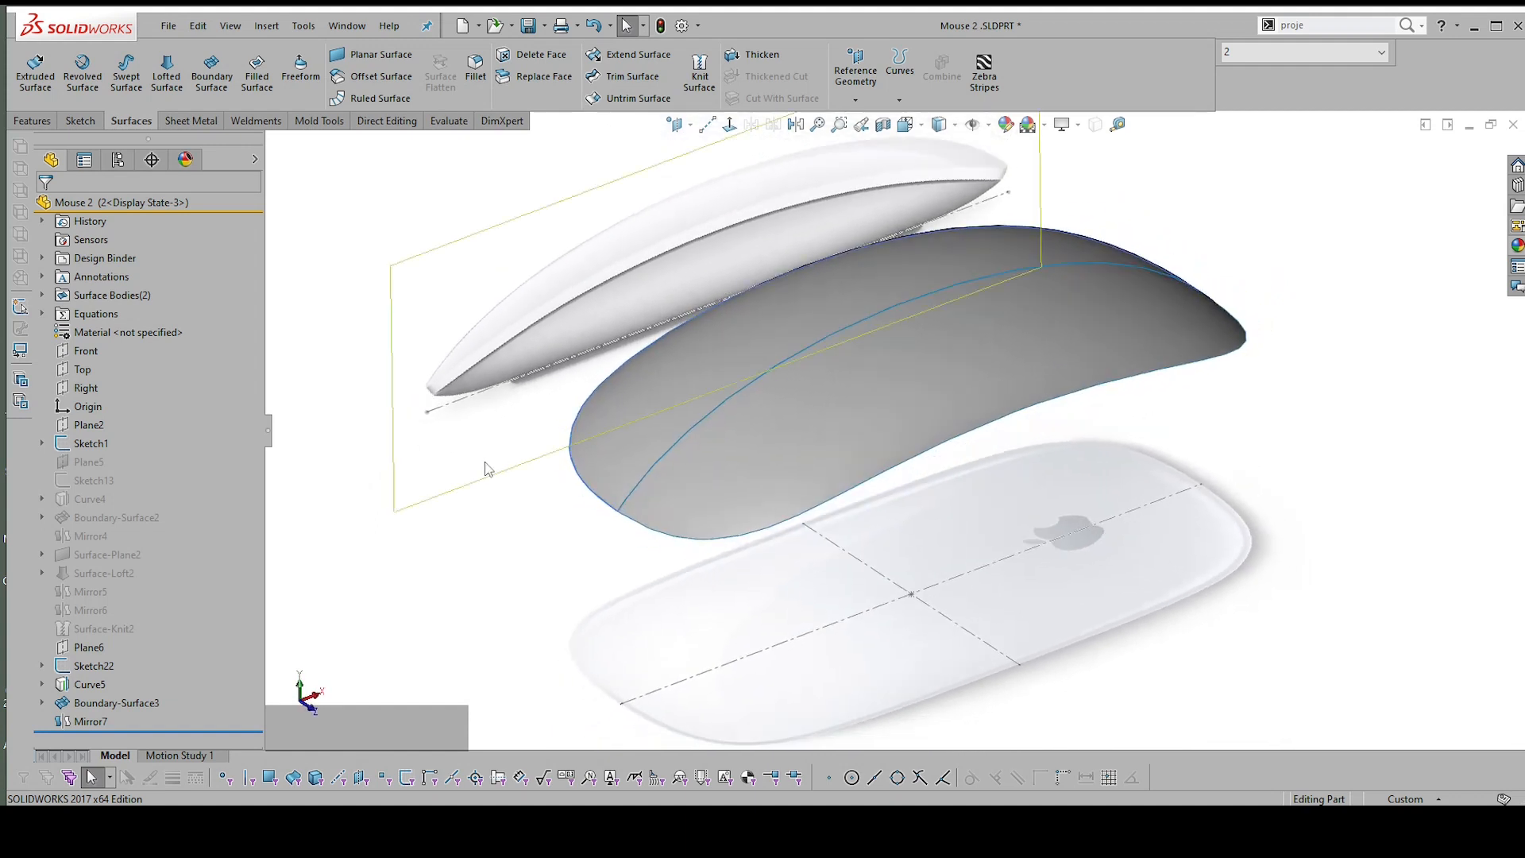
pyautogui.moveTo(1134, 379); pyautogui.dragTo(1106, 368, button='middle')
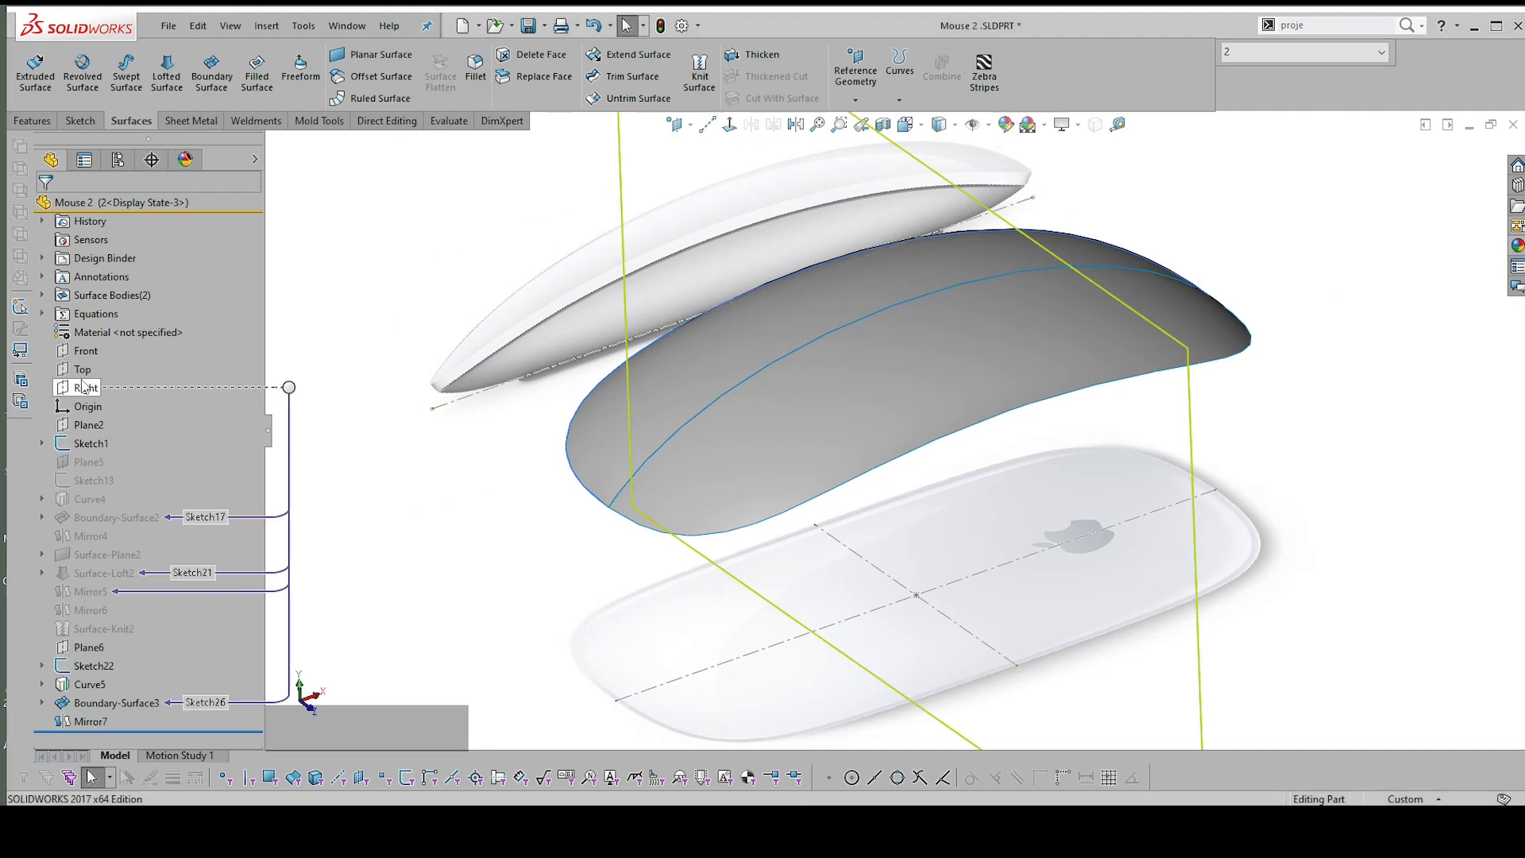
# Start a new sketch on the Front plane
pyautogui.click(98, 347)
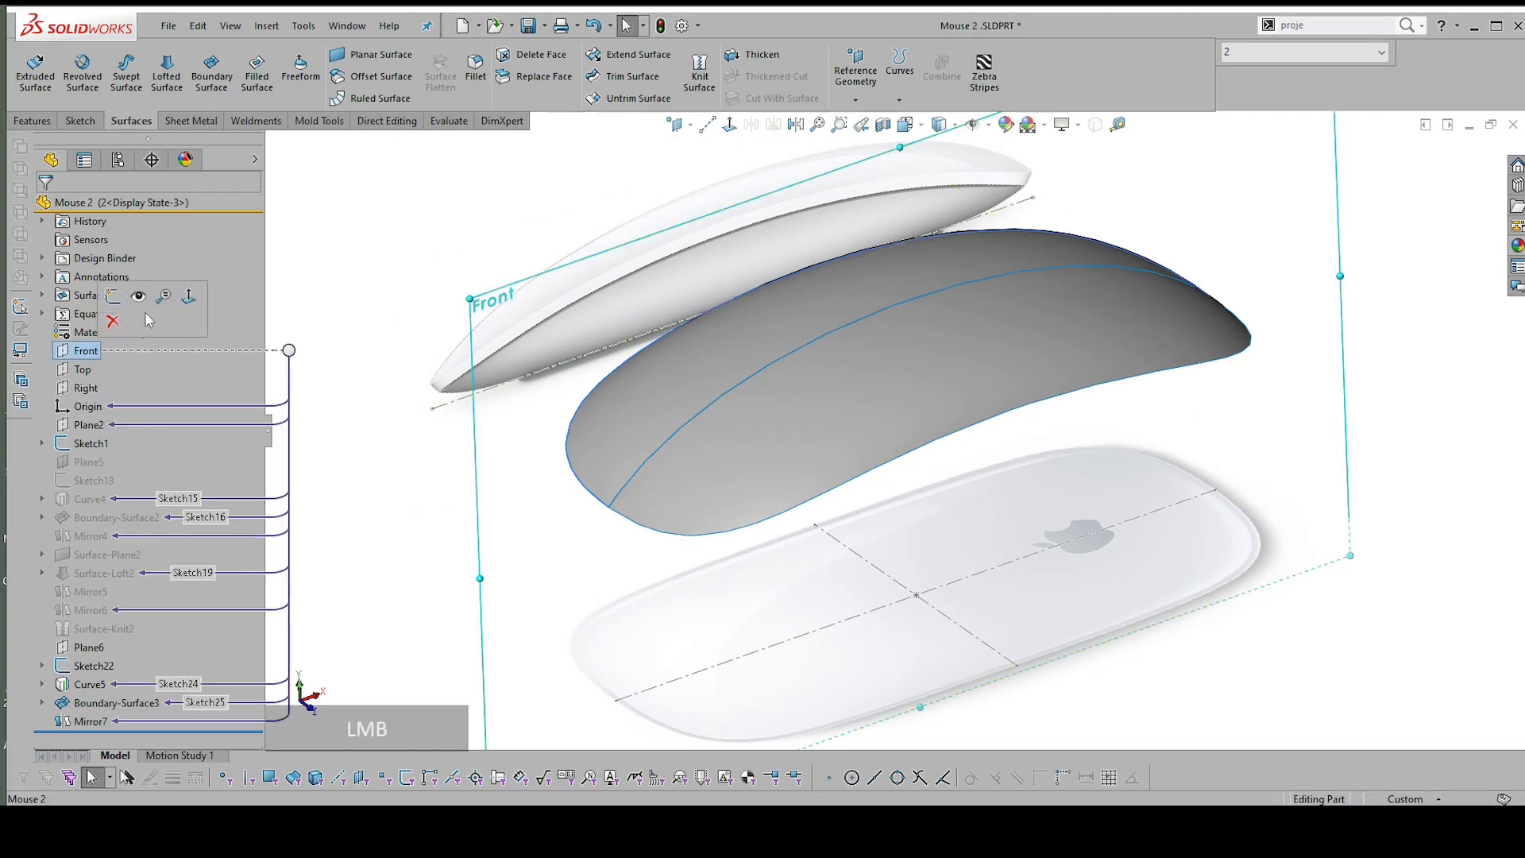
pyautogui.click(122, 301)
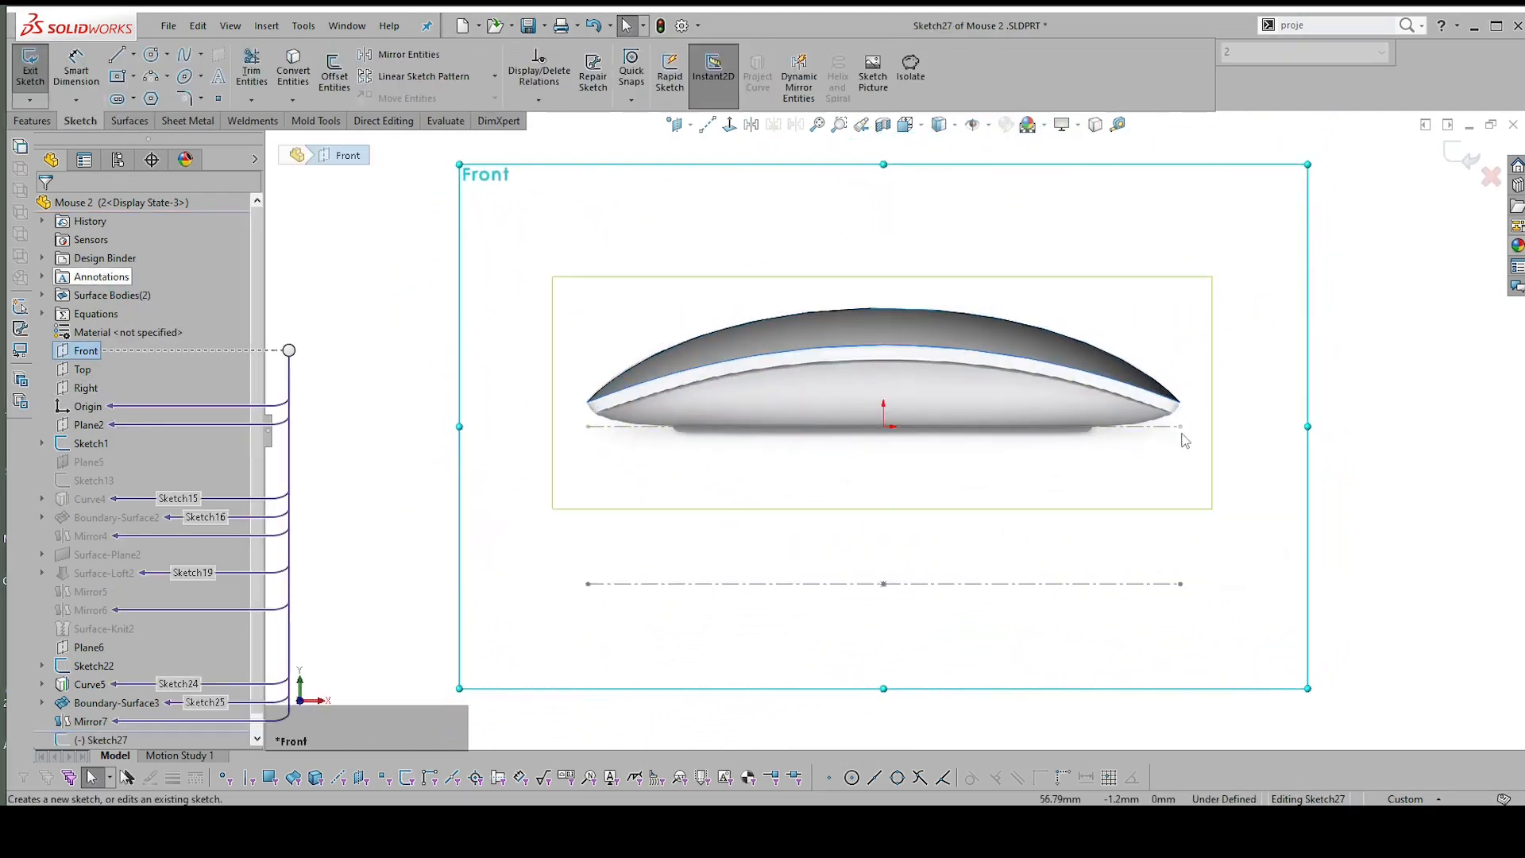
pyautogui.scroll(-3, 1179, 435)
pyautogui.scroll(2, 1144, 387)
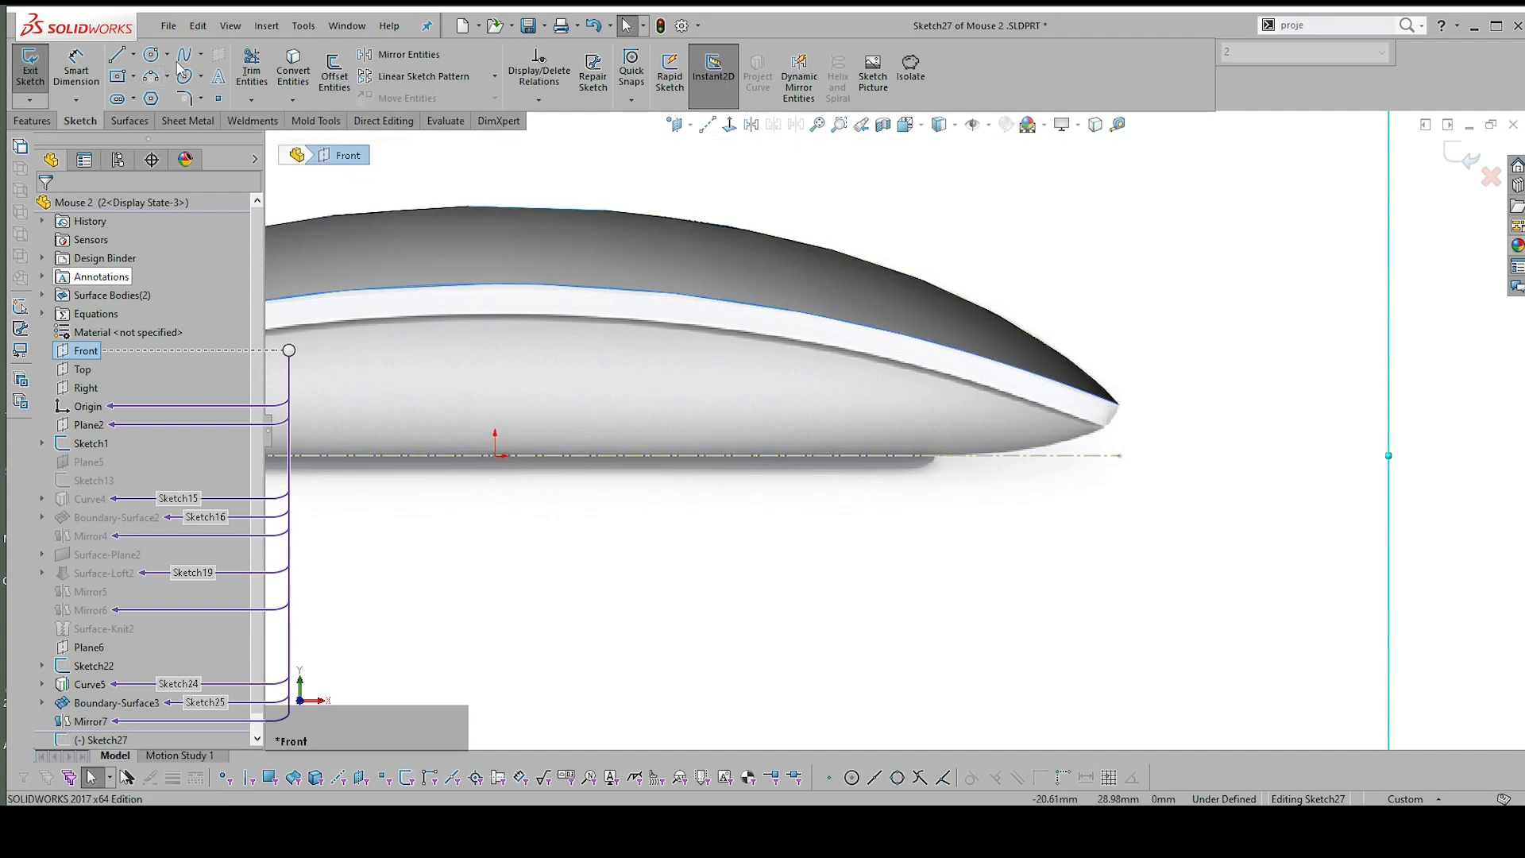
# Draw a degree 3 B-spline style spline from the top surface's pointed end, following the reference image's underside down to the horizontal centreline
pyautogui.click(201, 54)
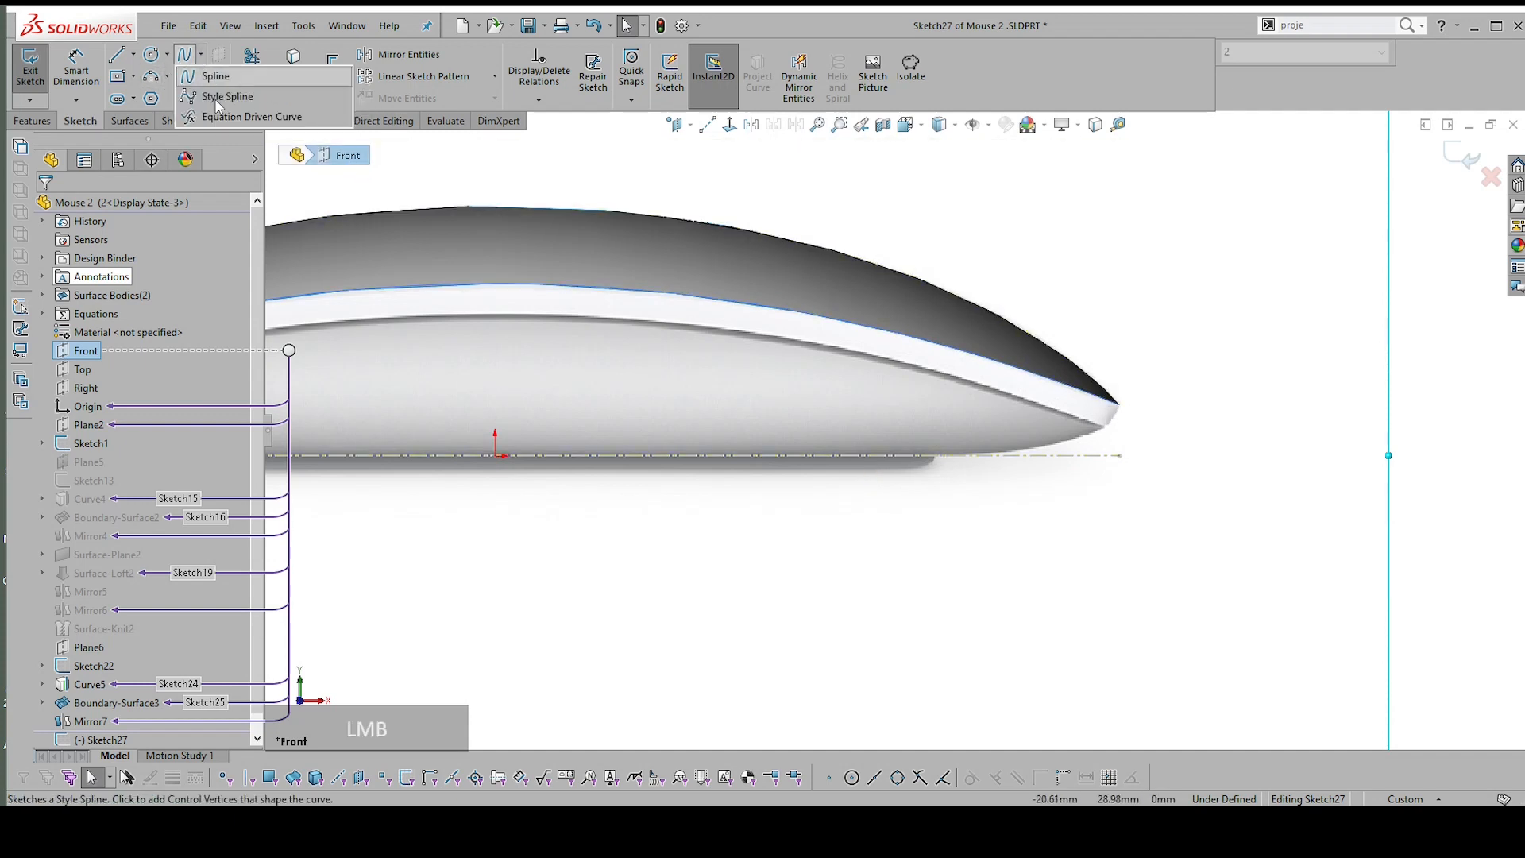
pyautogui.click(220, 90)
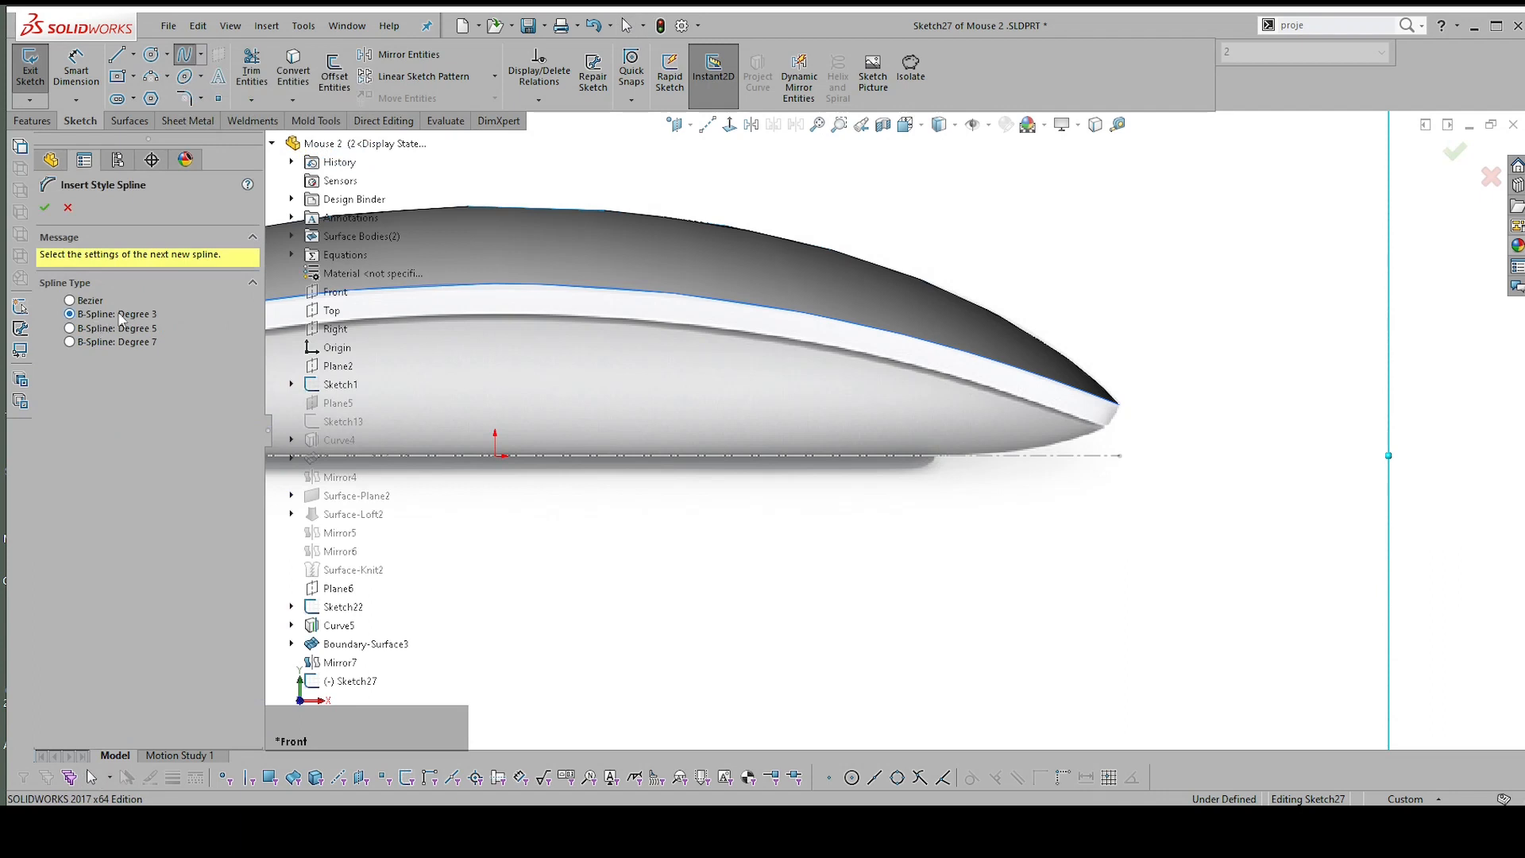
pyautogui.scroll(3, 1097, 408)
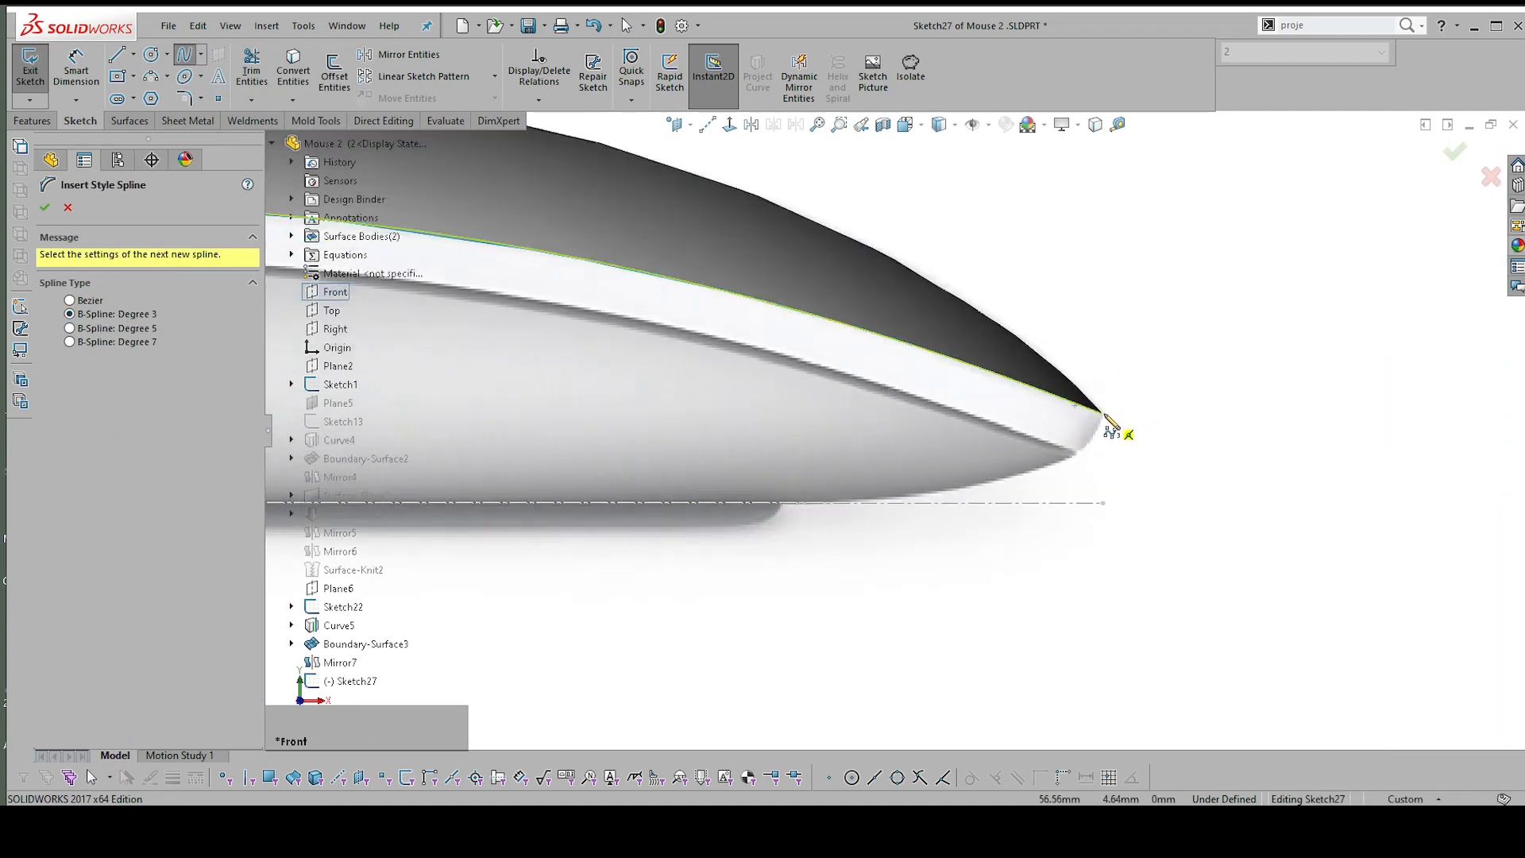
pyautogui.click(1103, 414)
pyautogui.scroll(3, 1075, 449)
pyautogui.click(1052, 442)
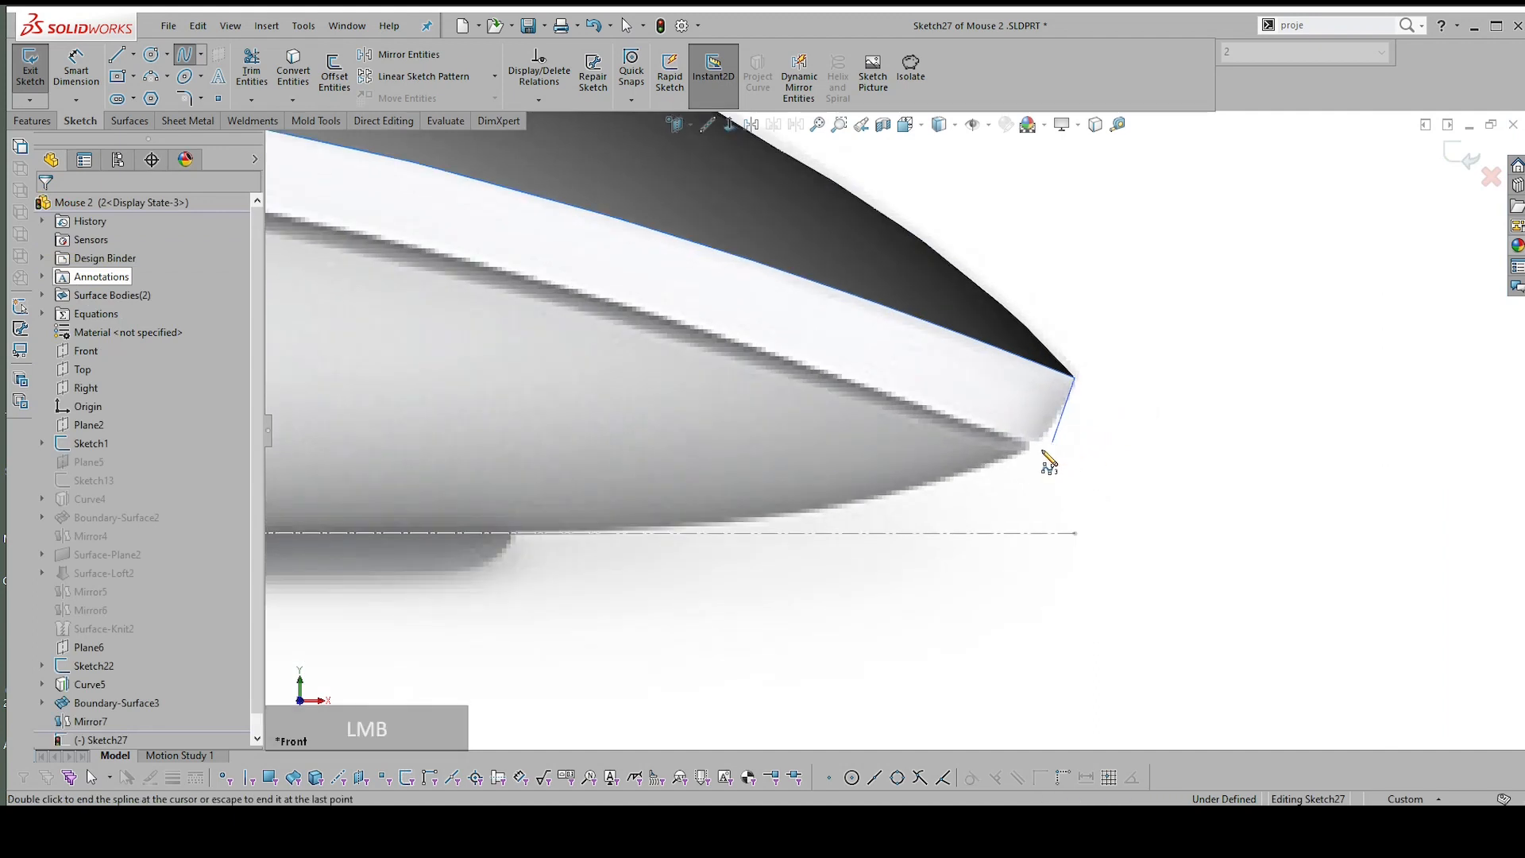
pyautogui.click(1026, 477)
pyautogui.click(969, 495)
pyautogui.click(891, 524)
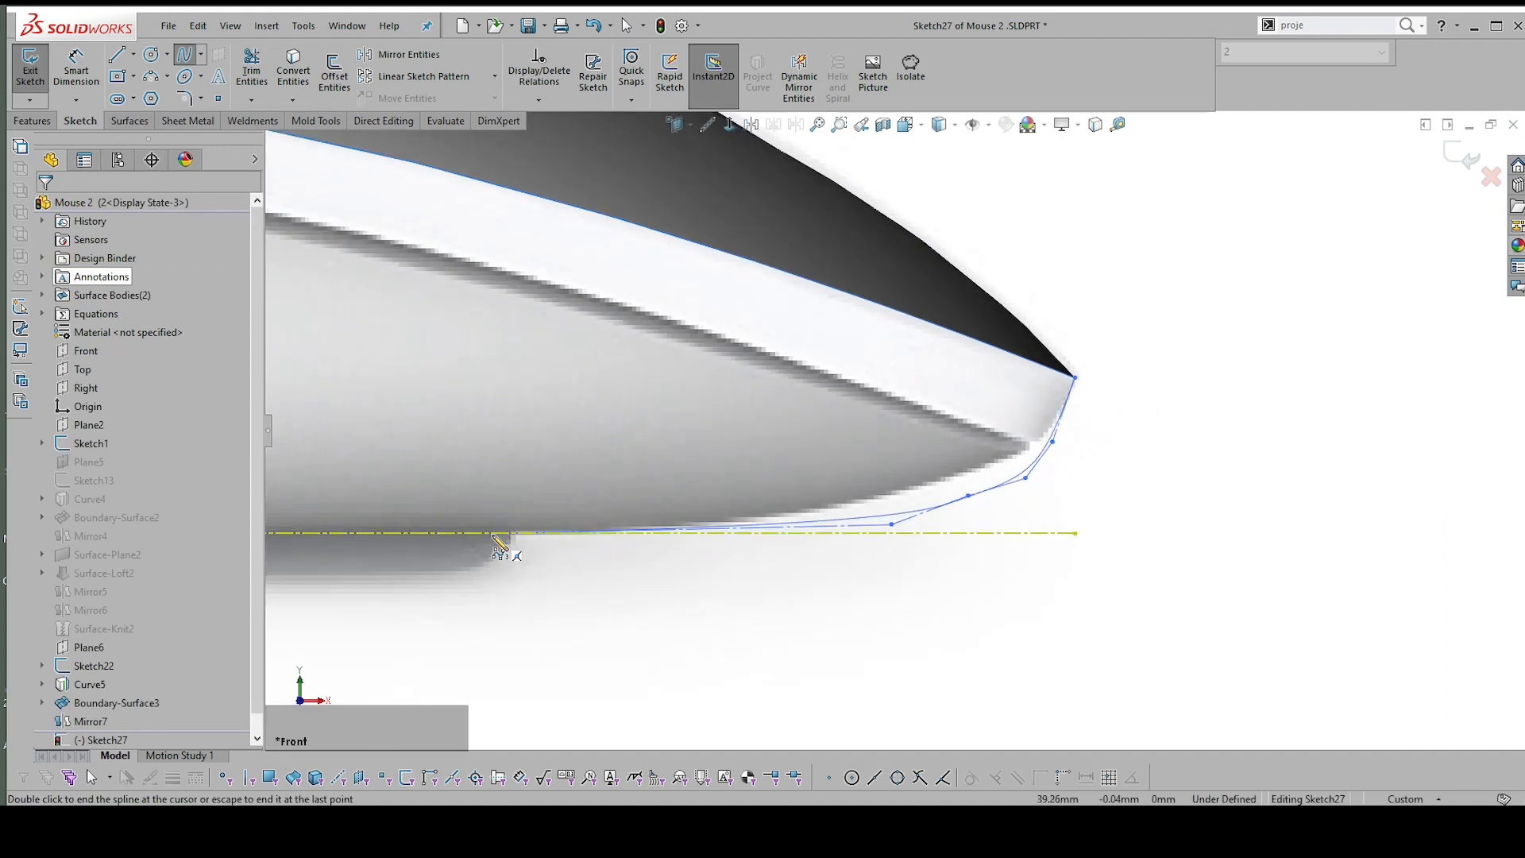
pyautogui.press('Escape')
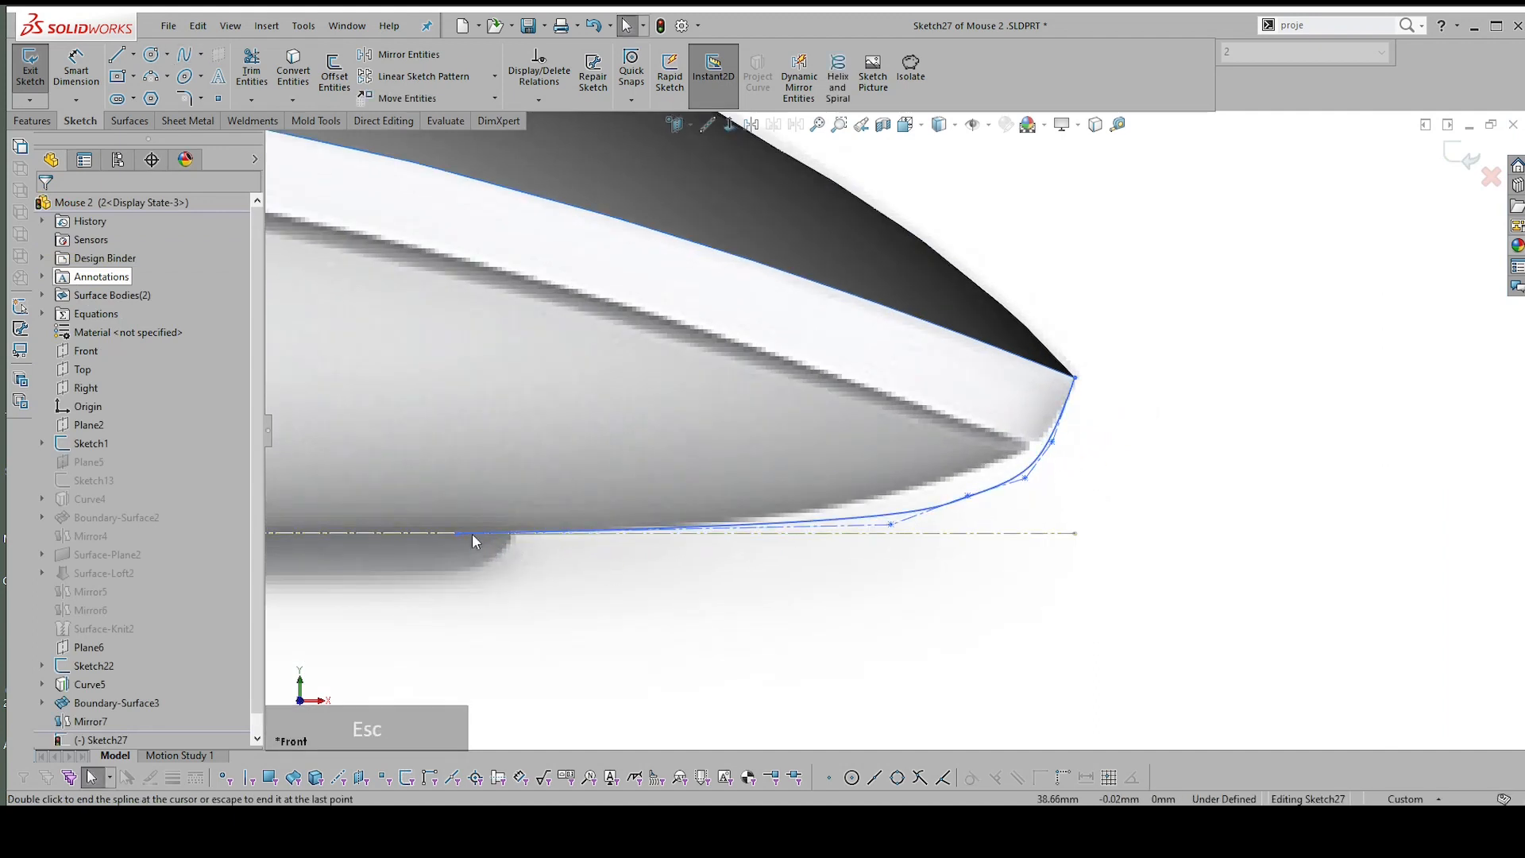
# Inspect the underside spline against the top surface and exit the sketch, keeping the curve
pyautogui.scroll(-3, 508, 544)
pyautogui.moveTo(545, 555); pyautogui.dragTo(874, 530, button='middle')
pyautogui.moveTo(984, 556)
pyautogui.mouseDown(button='middle')
pyautogui.moveTo(963, 480)
pyautogui.moveTo(990, 477)
pyautogui.mouseUp(button='middle')
pyautogui.scroll(3, 964, 503)
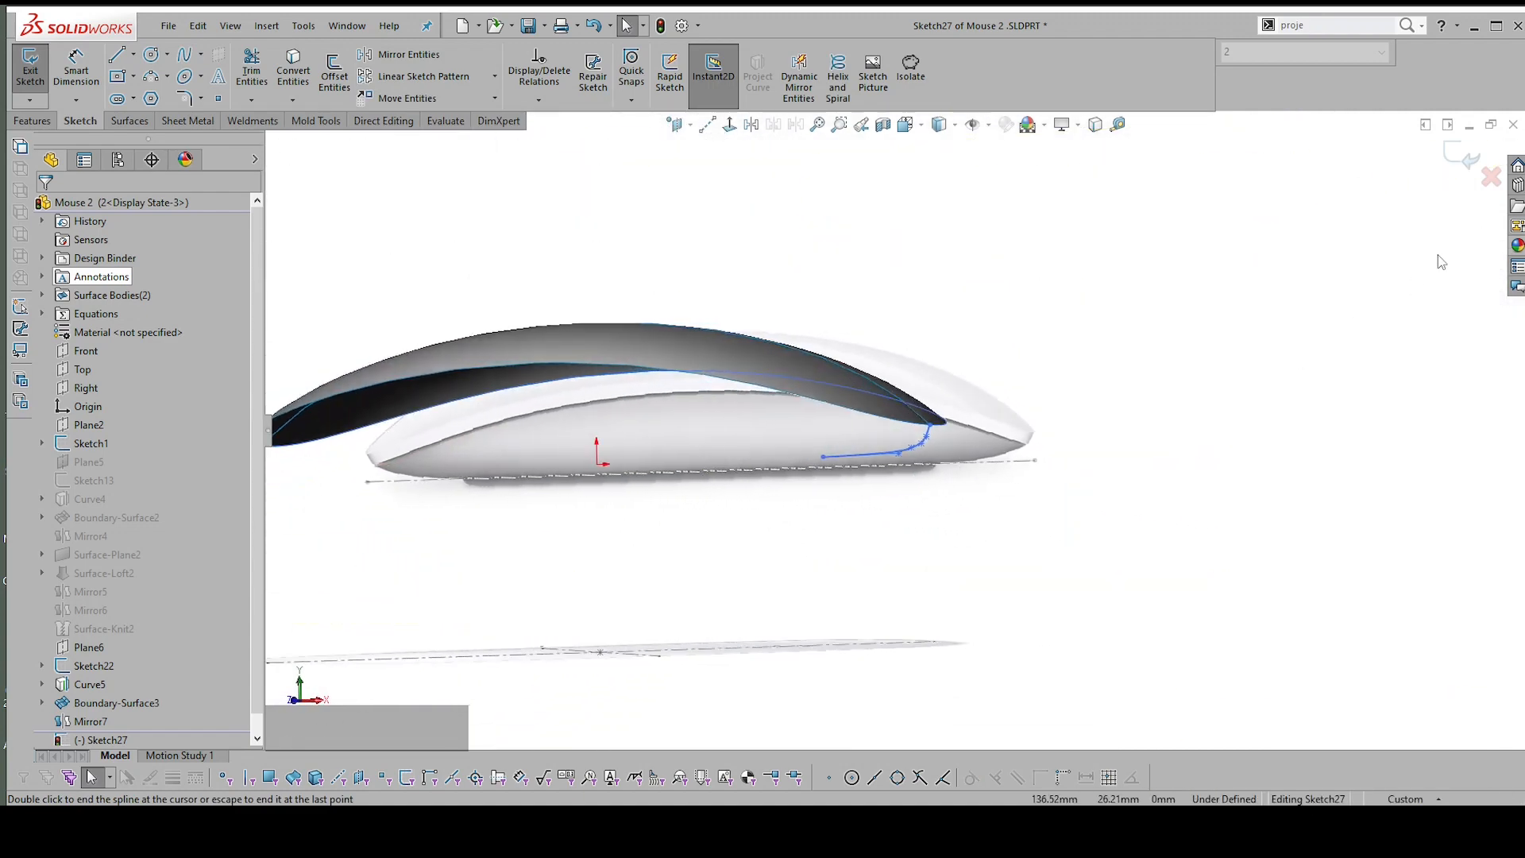
pyautogui.click(1457, 166)
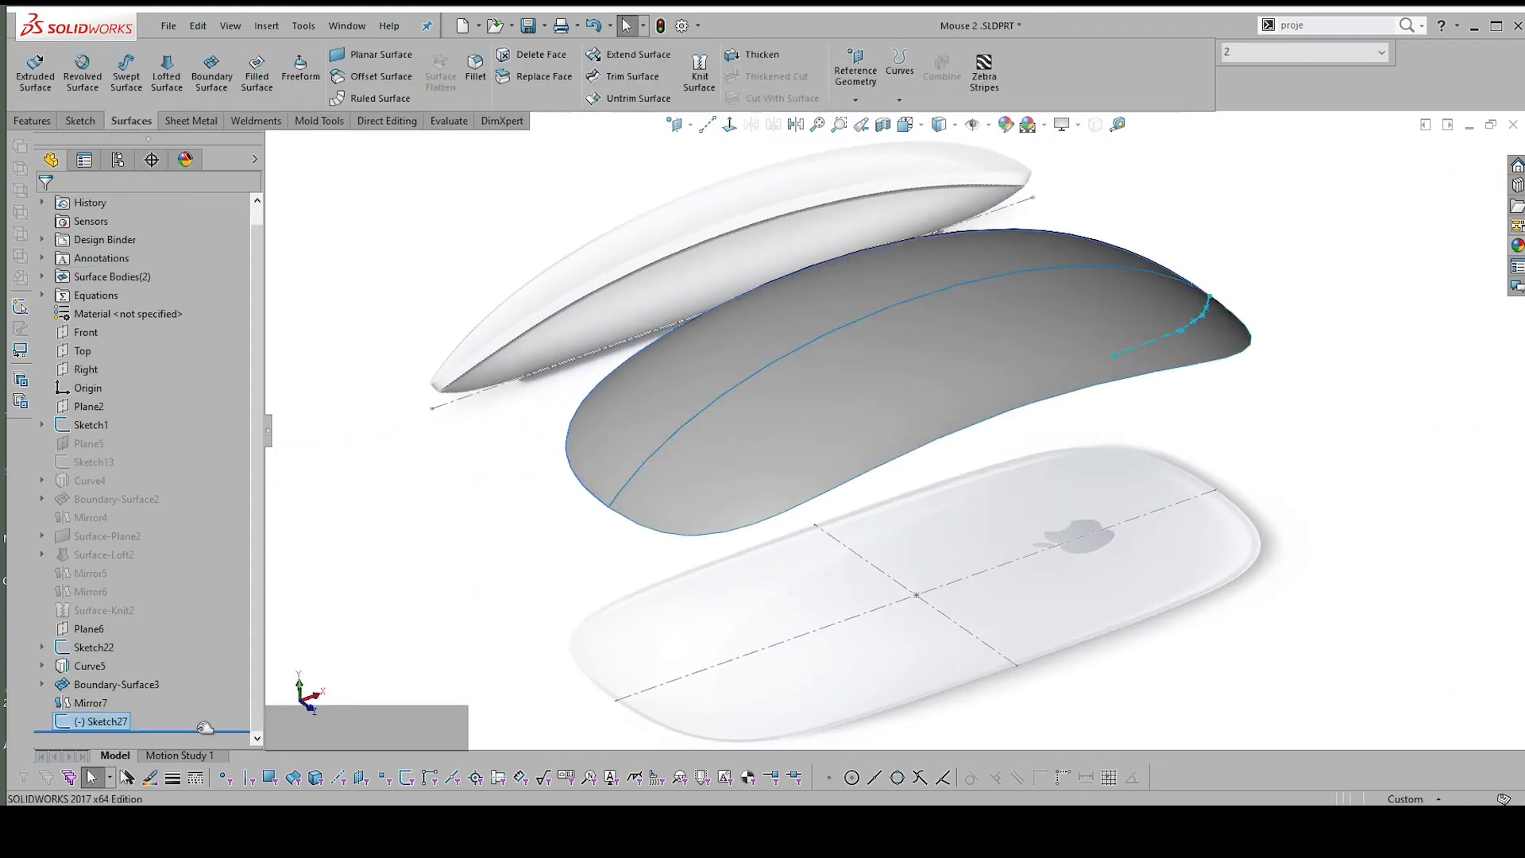
# Roll the feature history back to just before the underside spline sketch, leaving the mirrored top surface active
pyautogui.moveTo(205, 728); pyautogui.dragTo(205, 708)
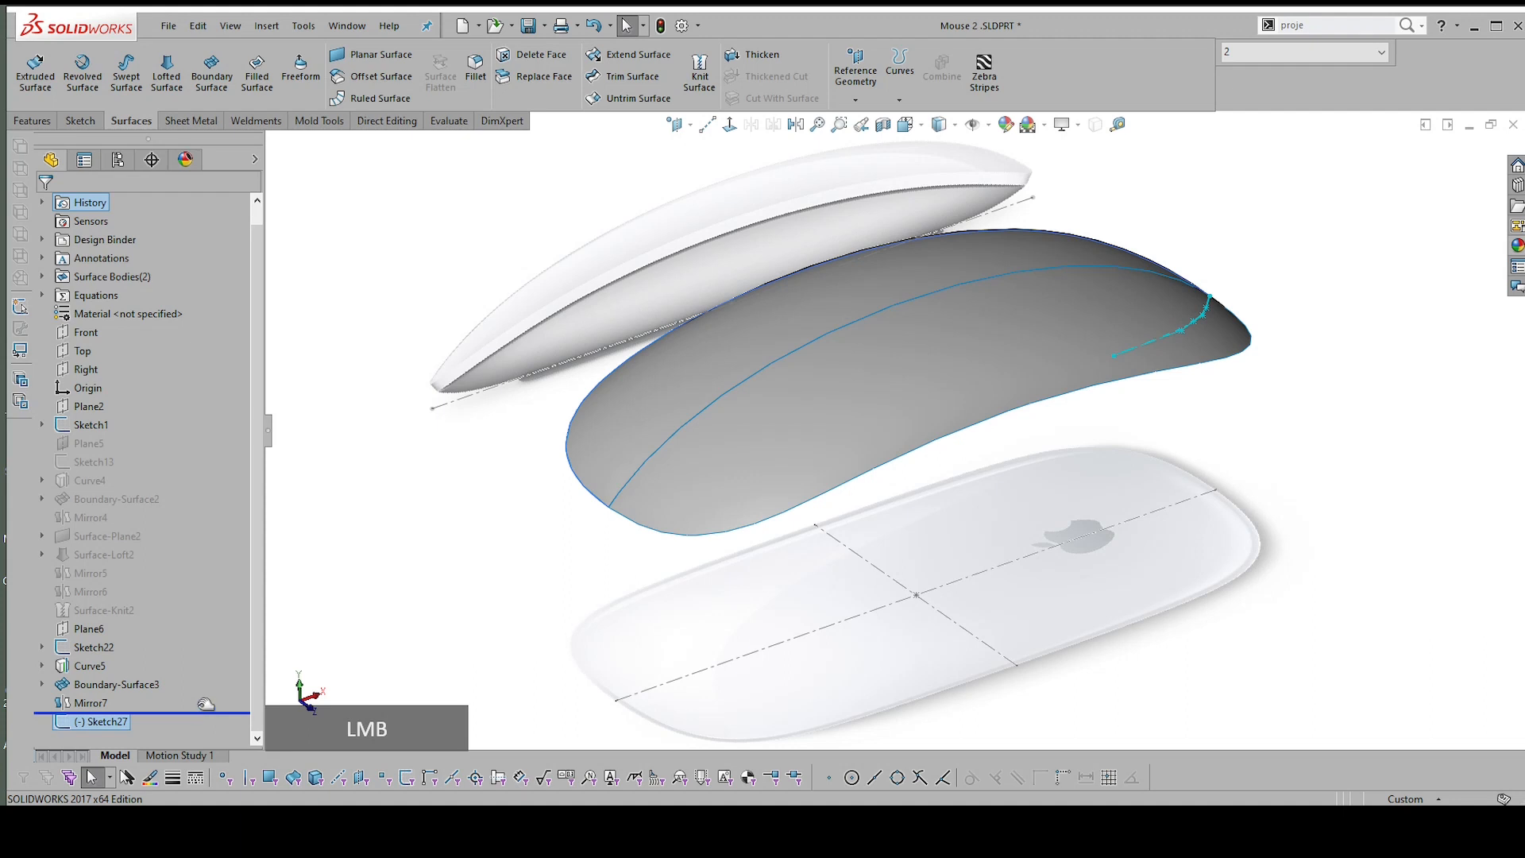
pyautogui.scroll(-2, 963, 532)
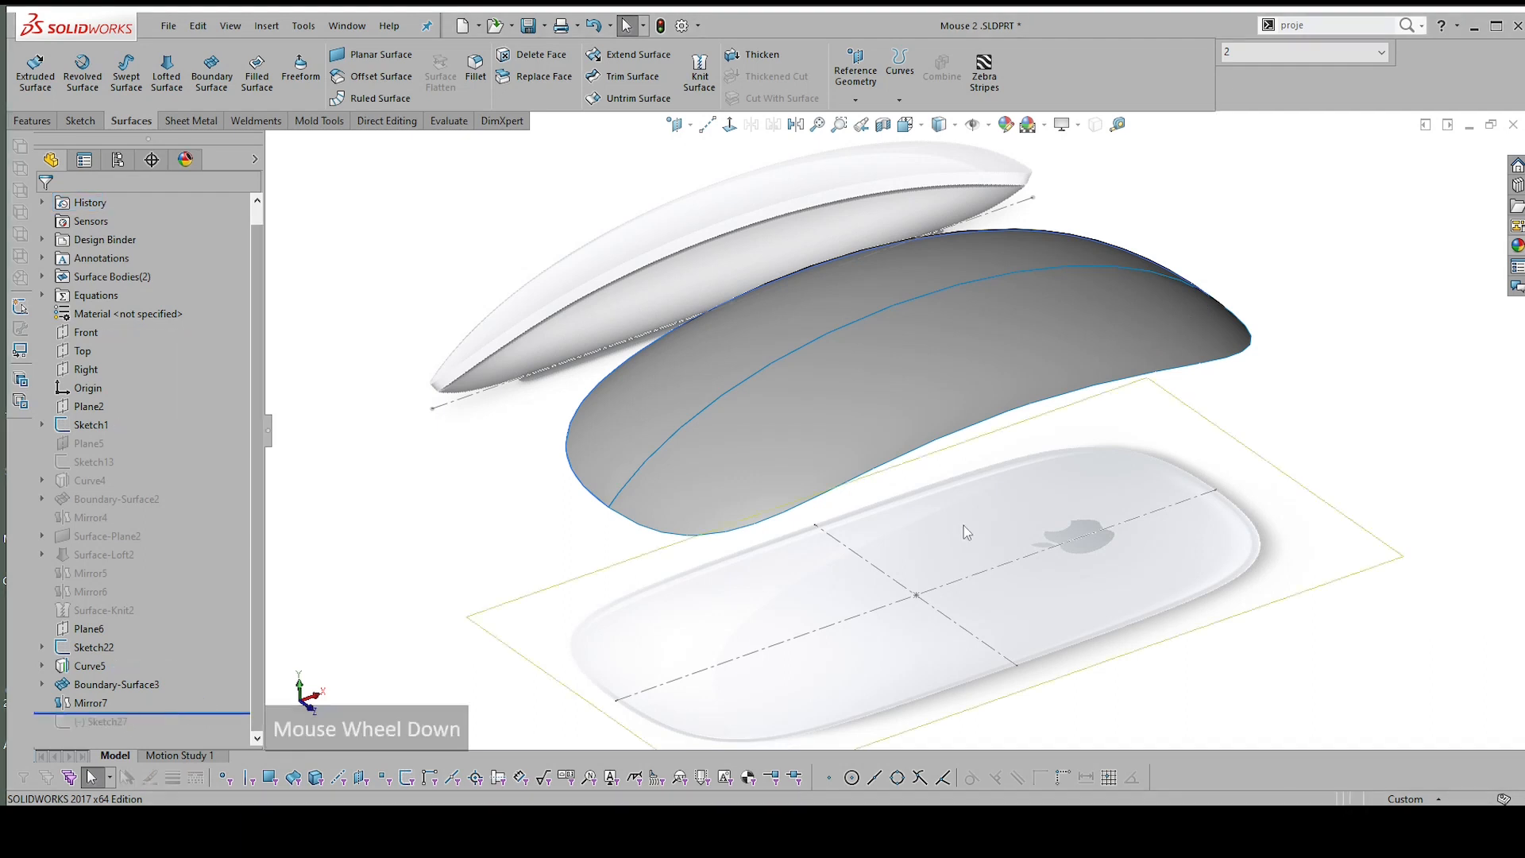
pyautogui.scroll(3, 1200, 447)
pyautogui.scroll(-2, 908, 470)
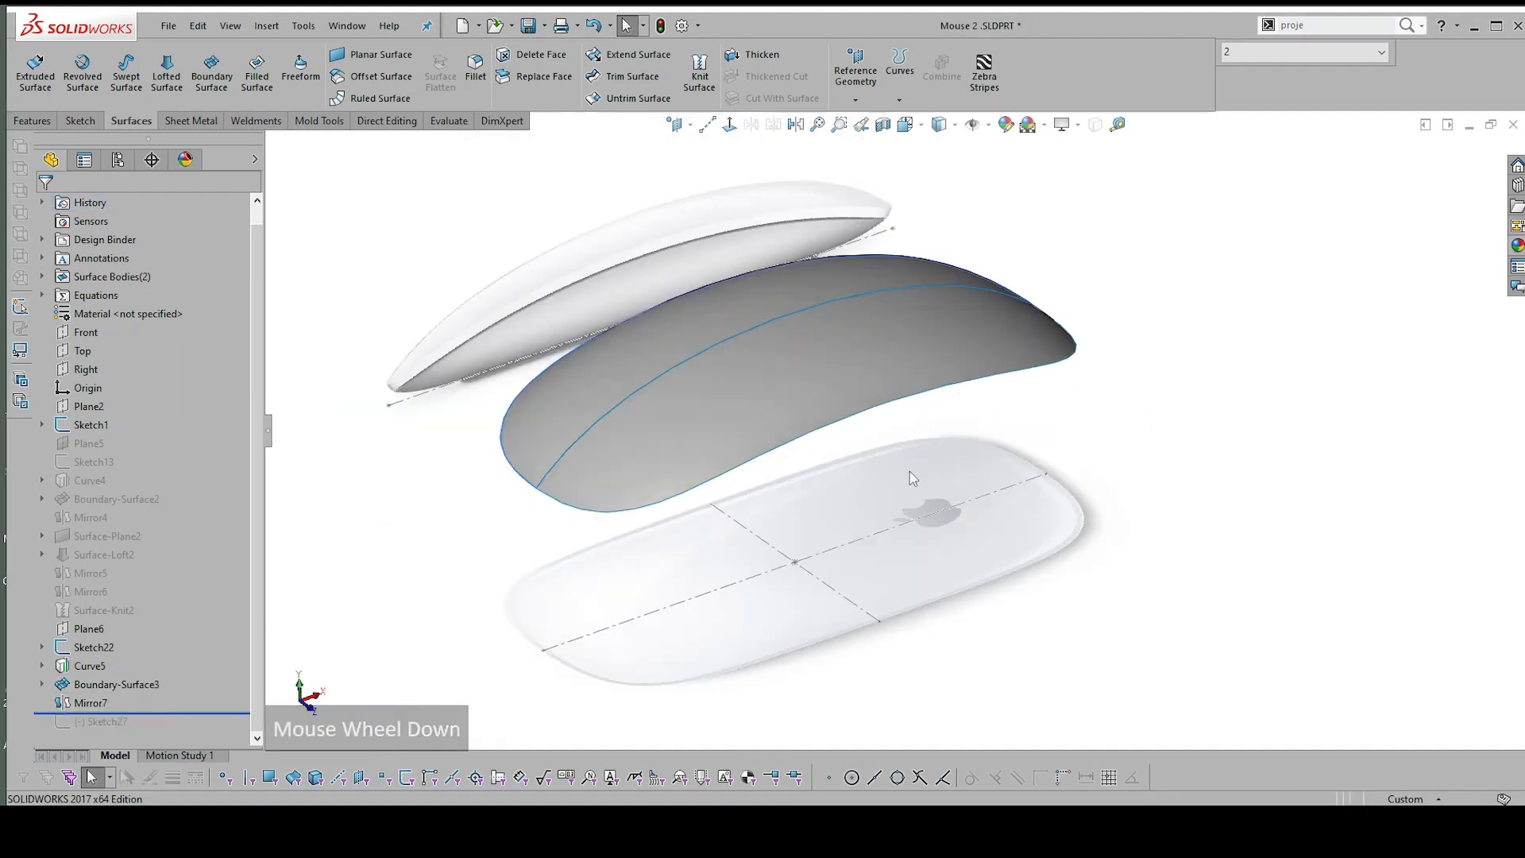
pyautogui.scroll(3, 1055, 436)
pyautogui.scroll(-2, 909, 441)
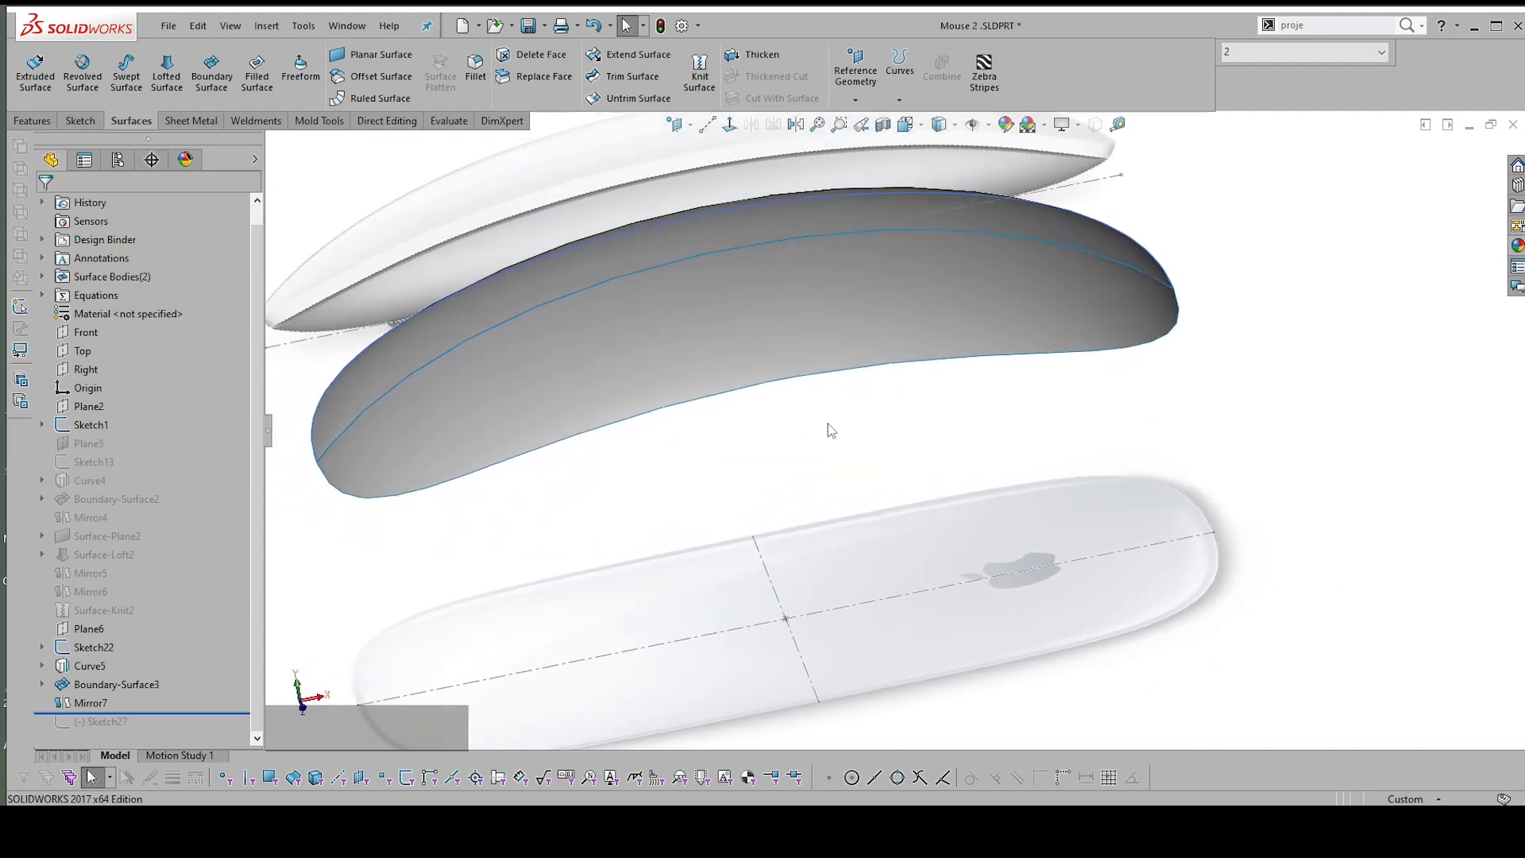
pyautogui.scroll(2, 717, 430)
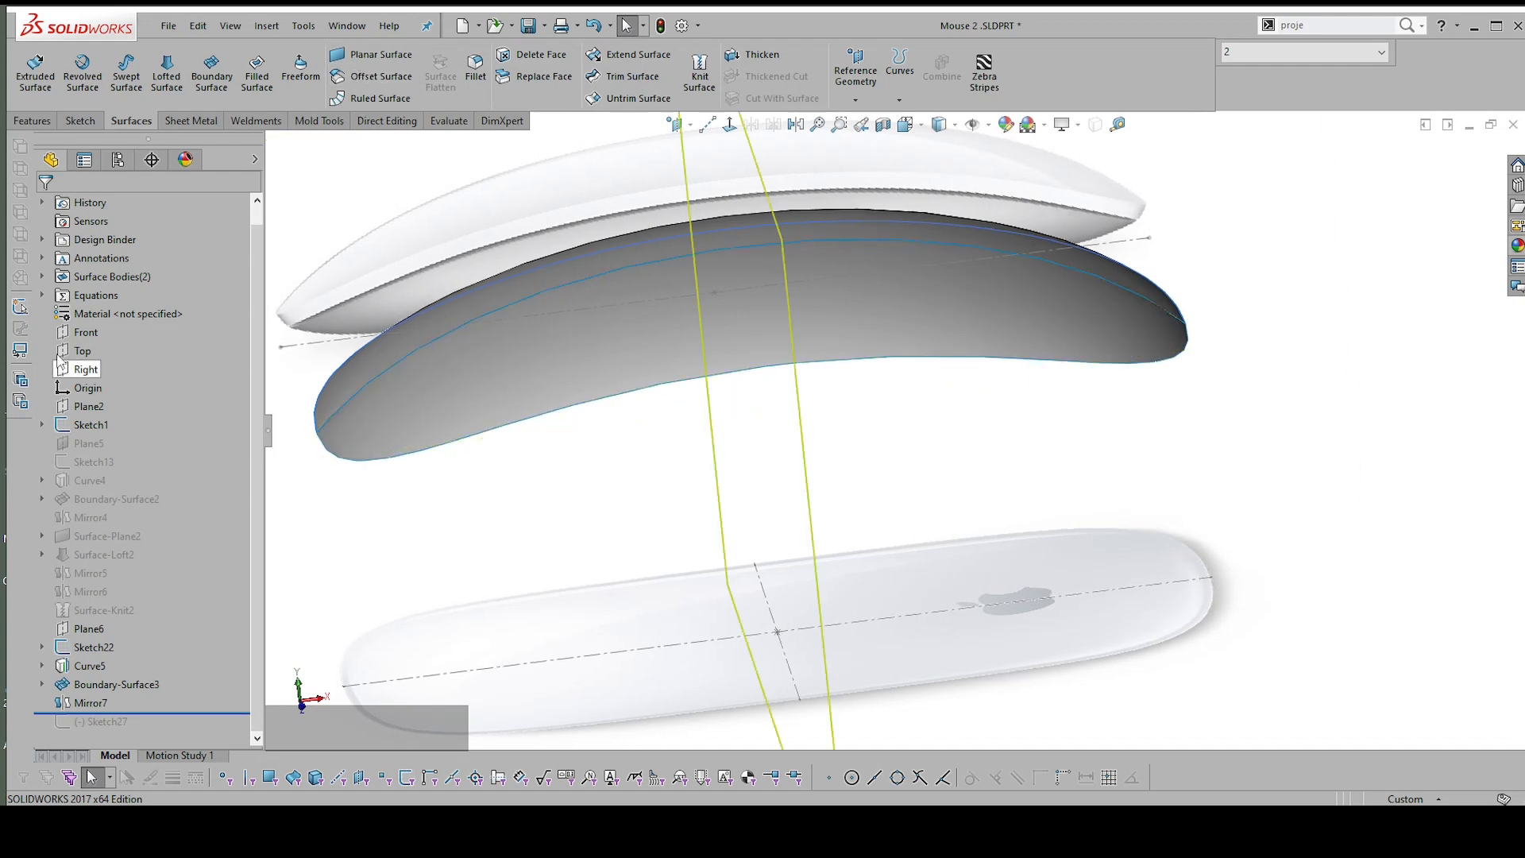
# Start a new sketch on the Top plane
pyautogui.click(82, 350)
pyautogui.click(89, 302)
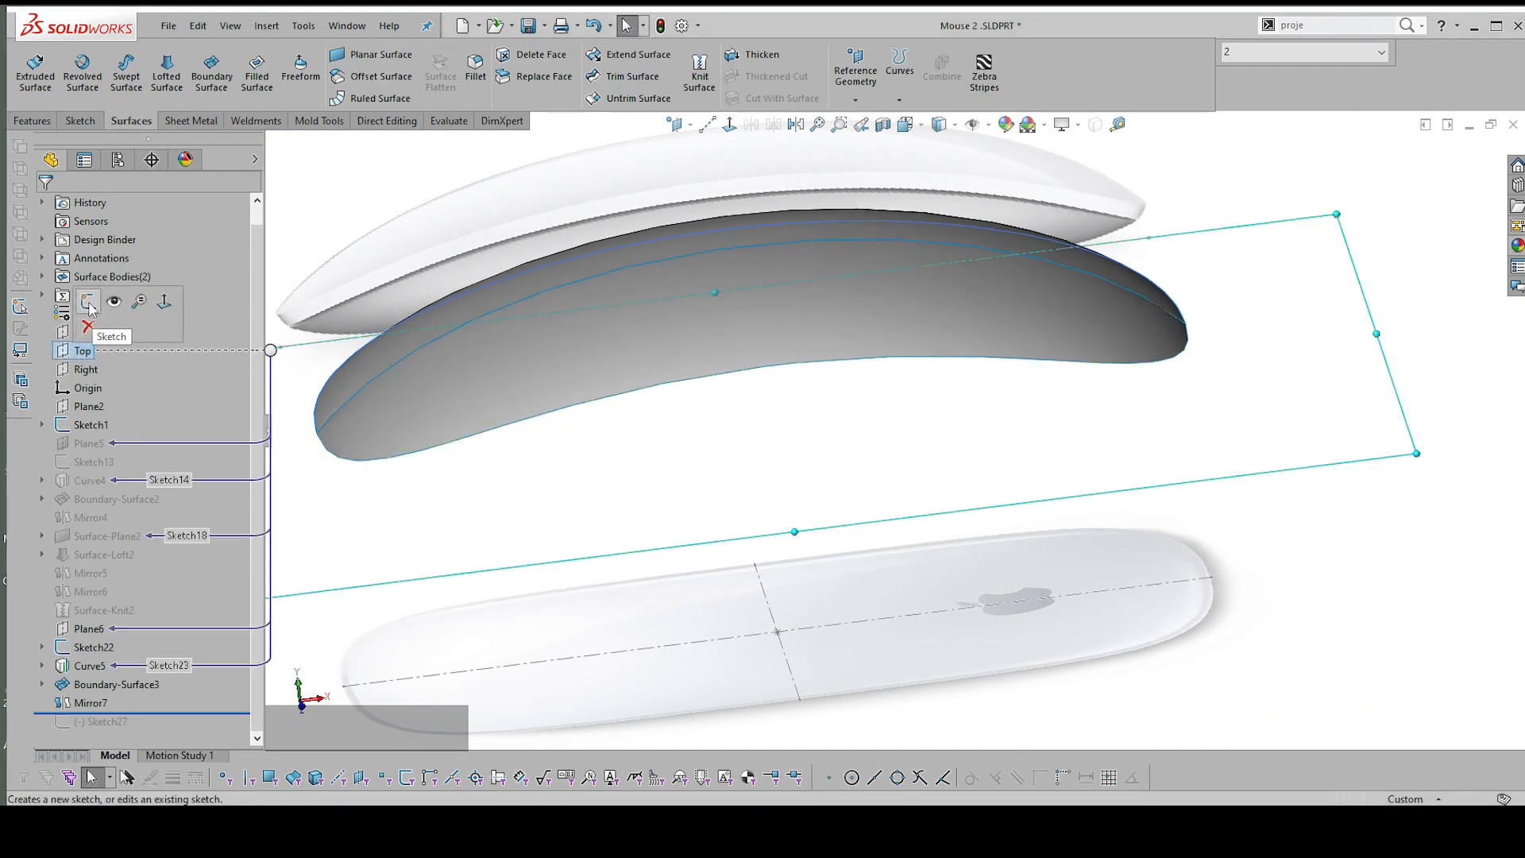
pyautogui.scroll(3, 1127, 516)
pyautogui.scroll(2, 1137, 536)
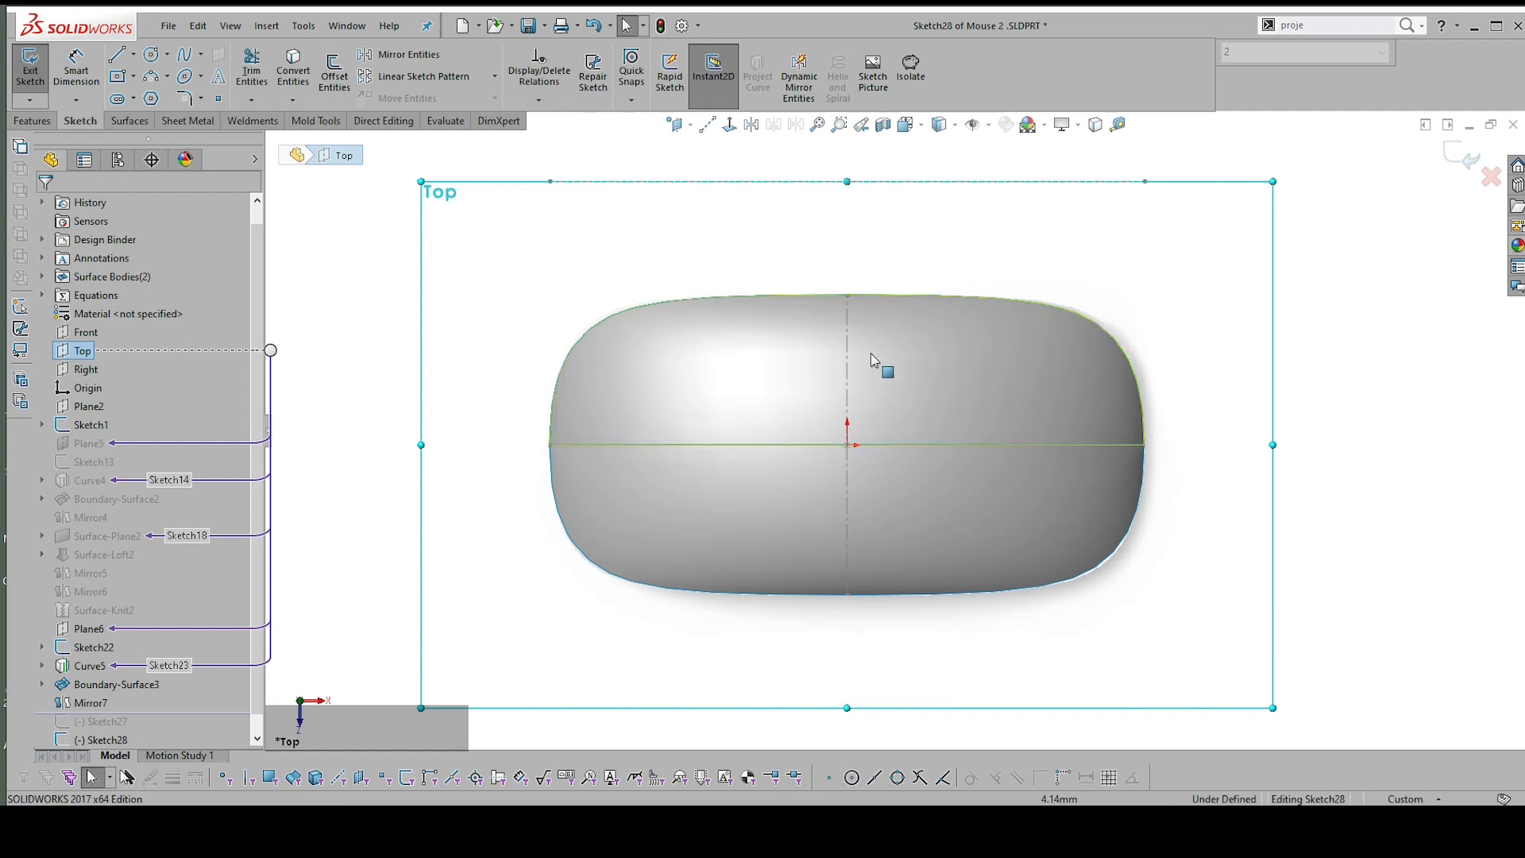
pyautogui.scroll(-2, 1348, 414)
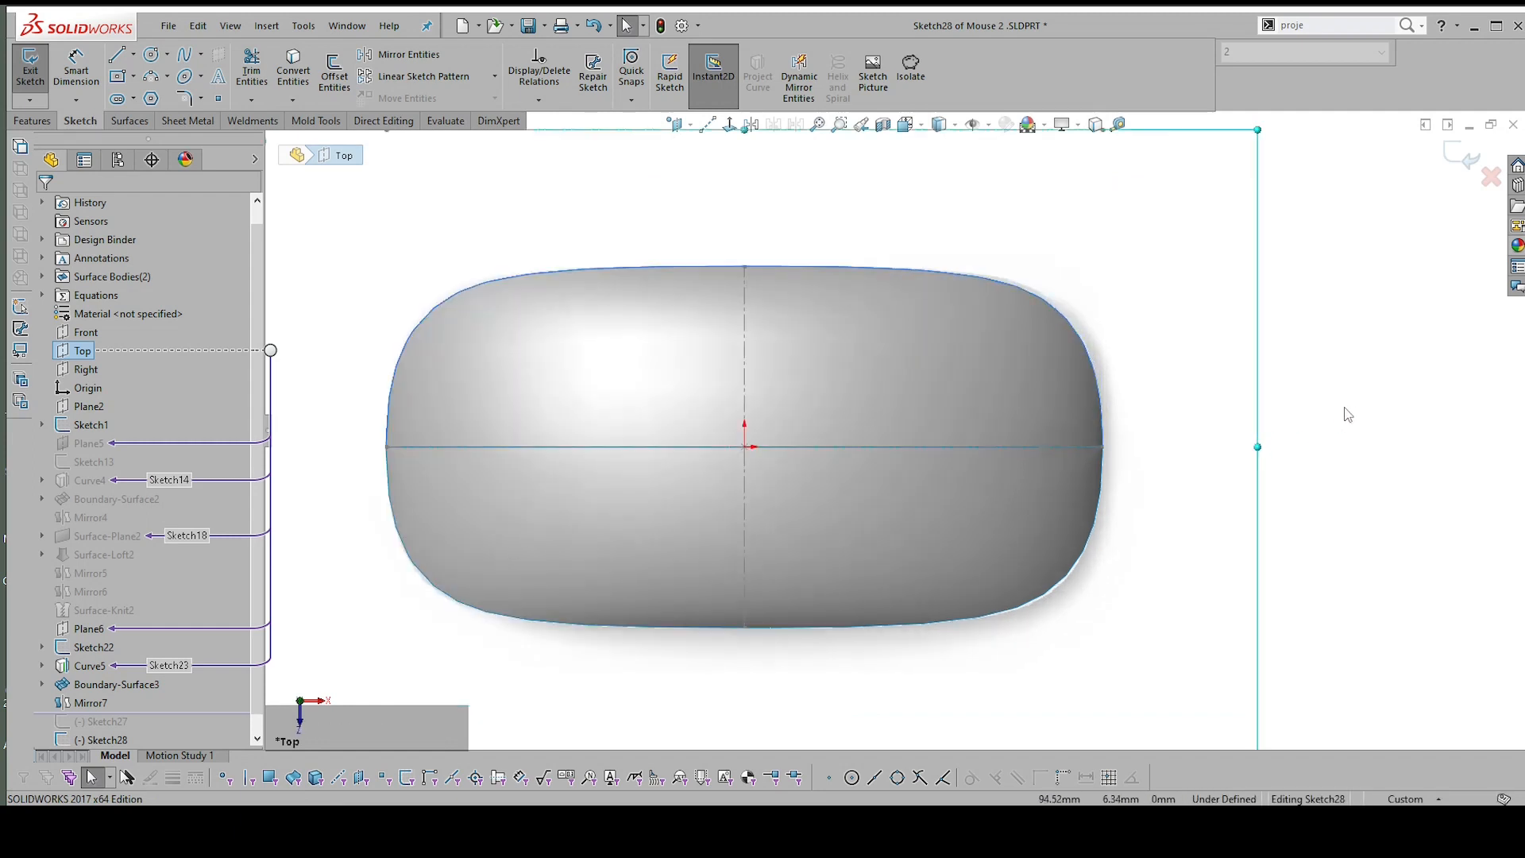
# Draw a horizontal construction line about 14 mm long, starting on the vertical centreline above the origin and running towards negative X
pyautogui.moveTo(1344, 408); pyautogui.dragTo(1421, 443, button='right')
pyautogui.click(1432, 458)
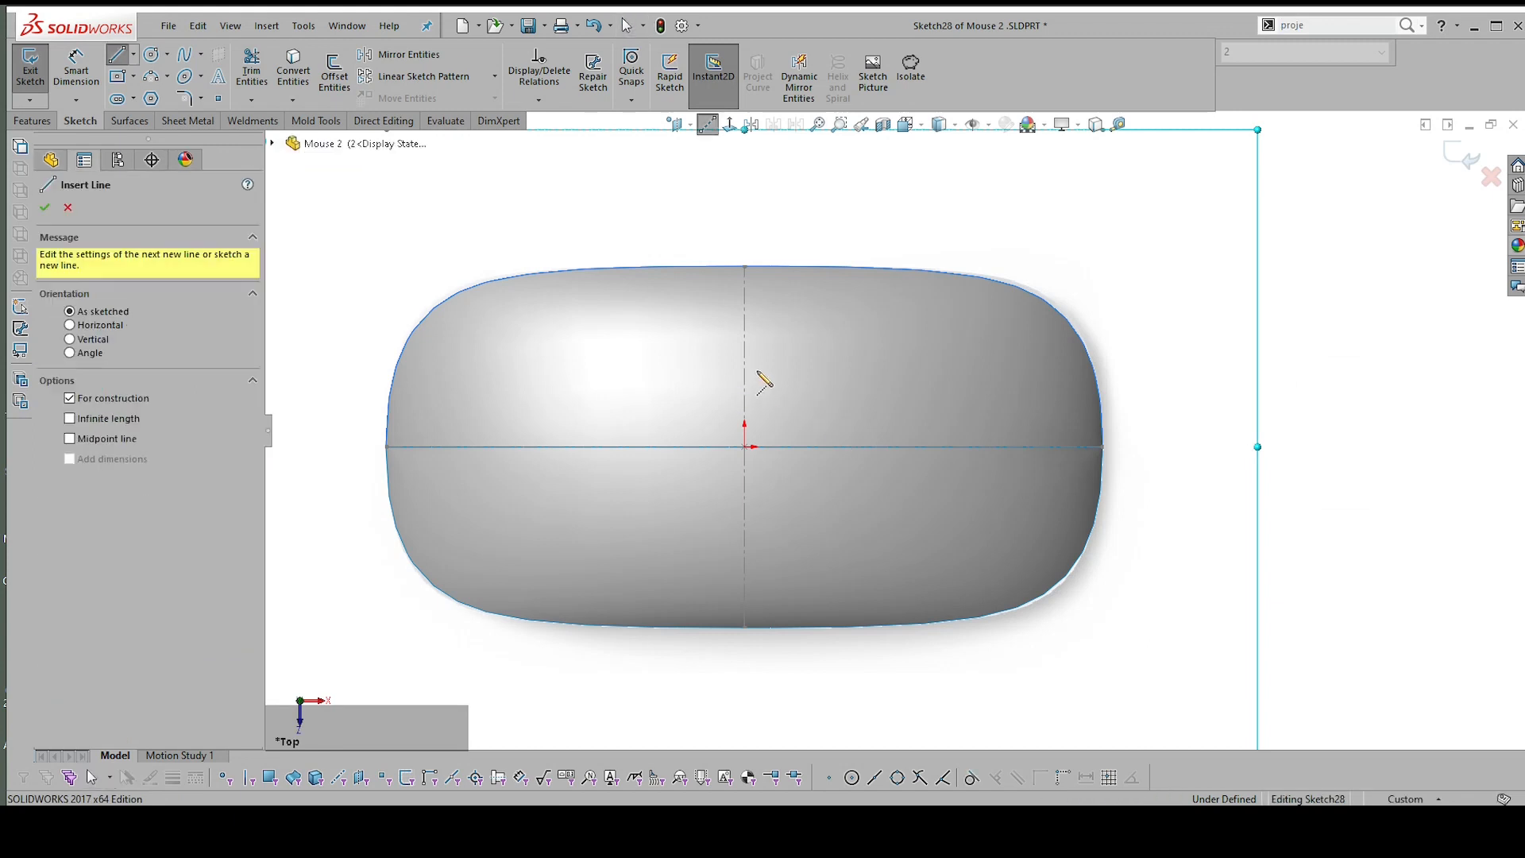
pyautogui.click(743, 365)
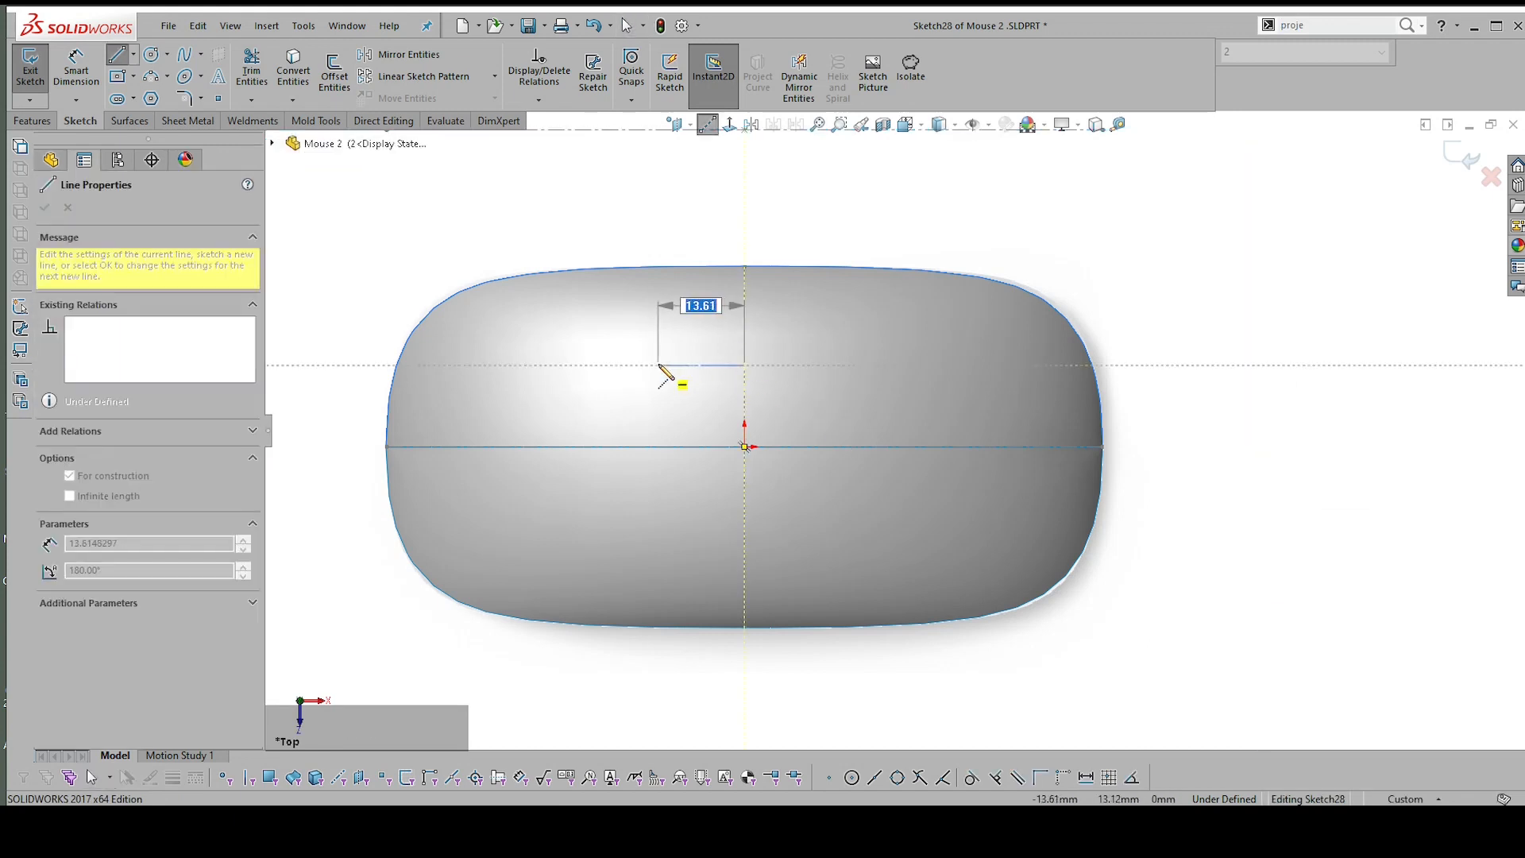
pyautogui.click(658, 365)
pyautogui.press('Escape')
# Draw a vertical construction line about 10 mm long, running down from the horizontal centreline on the positive X side of the origin
pyautogui.moveTo(1279, 351); pyautogui.dragTo(1386, 370, button='right')
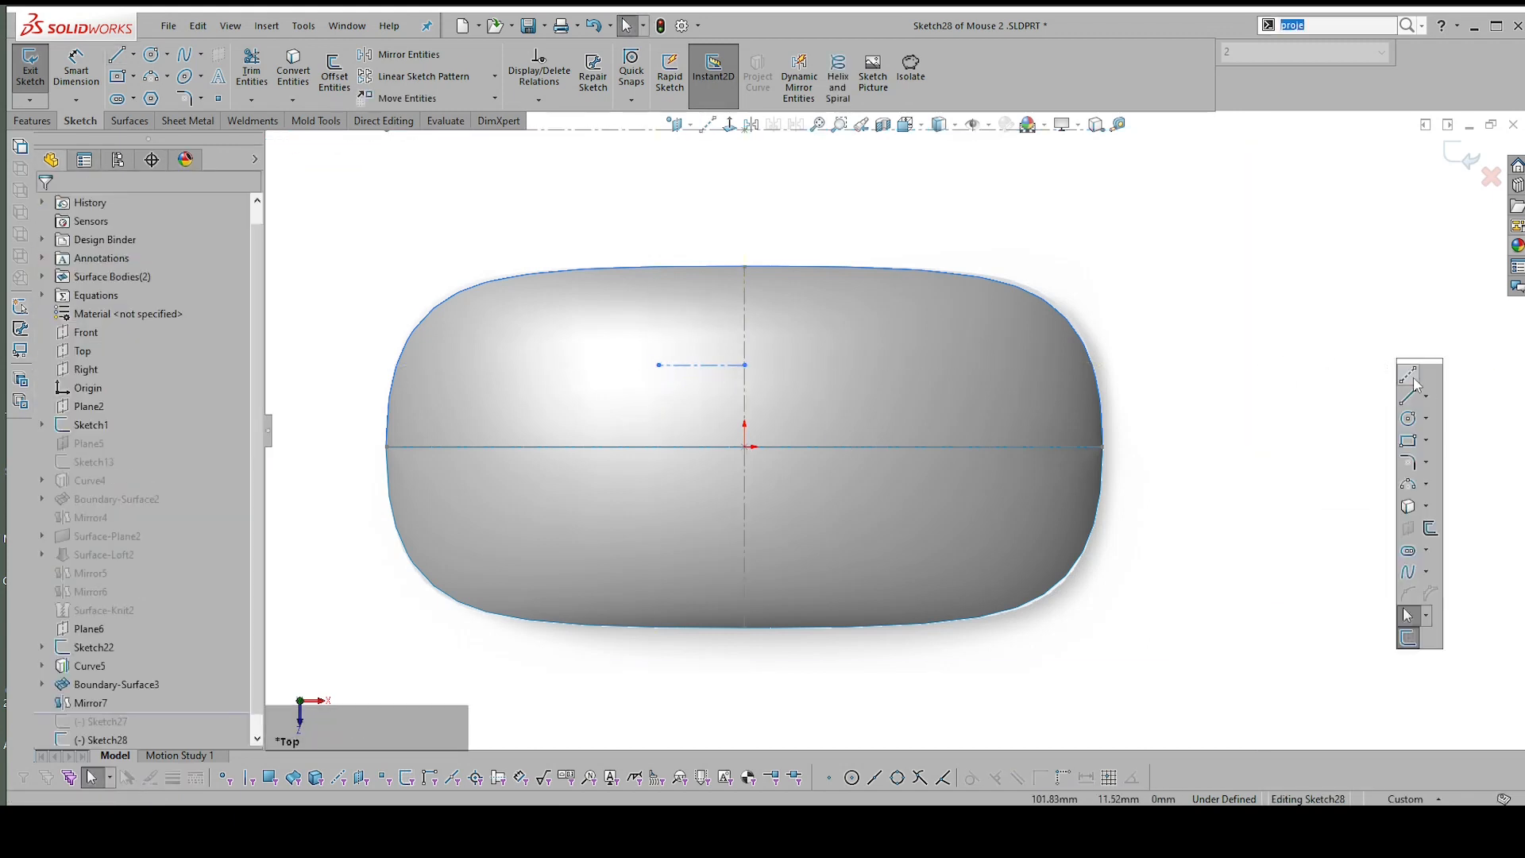
pyautogui.click(1410, 376)
pyautogui.click(876, 446)
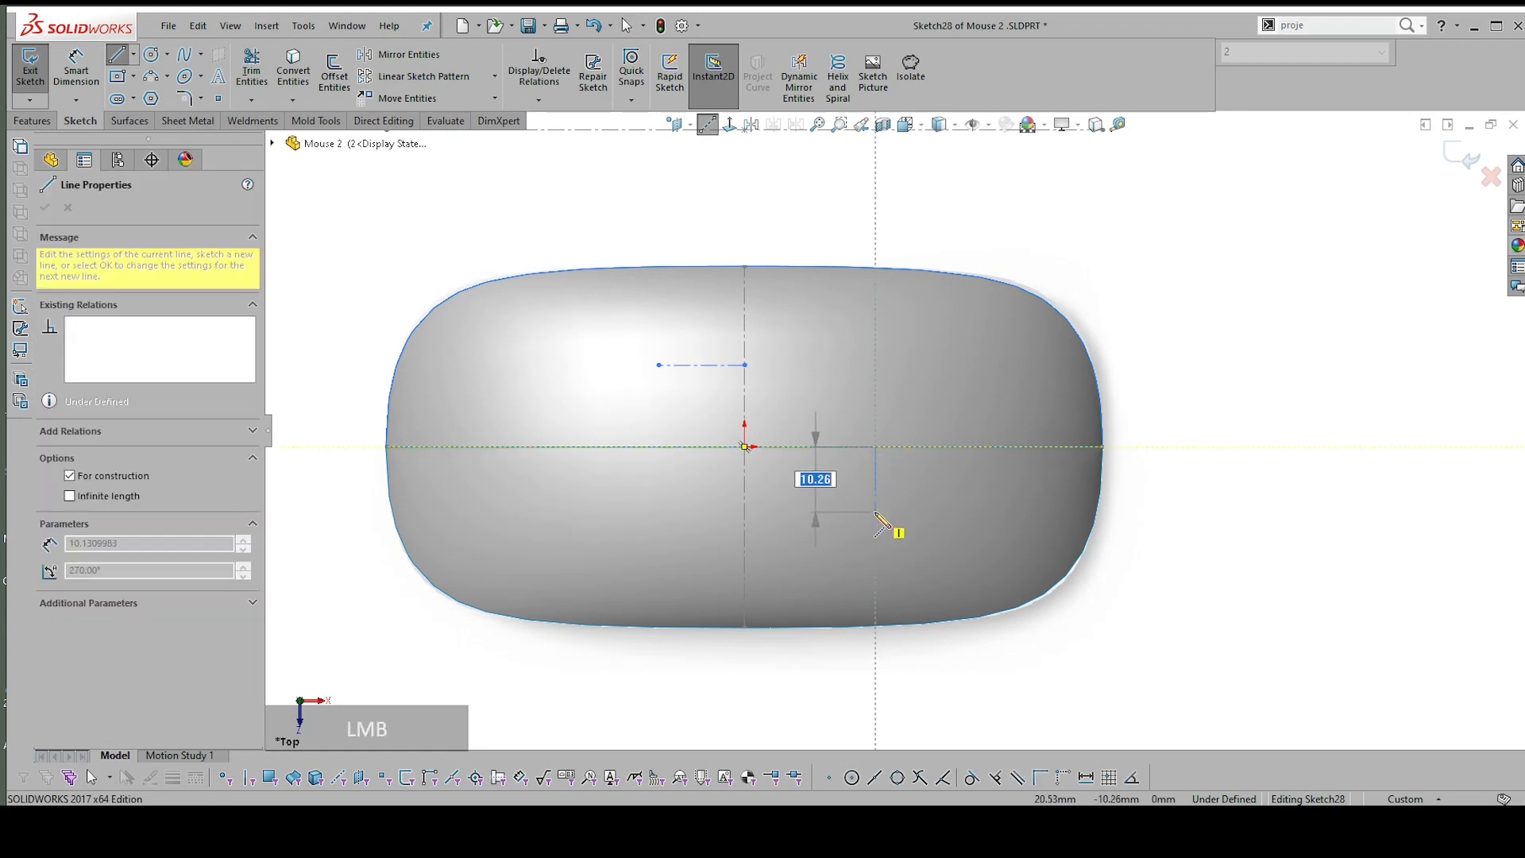
pyautogui.click(876, 514)
pyautogui.press('Escape')
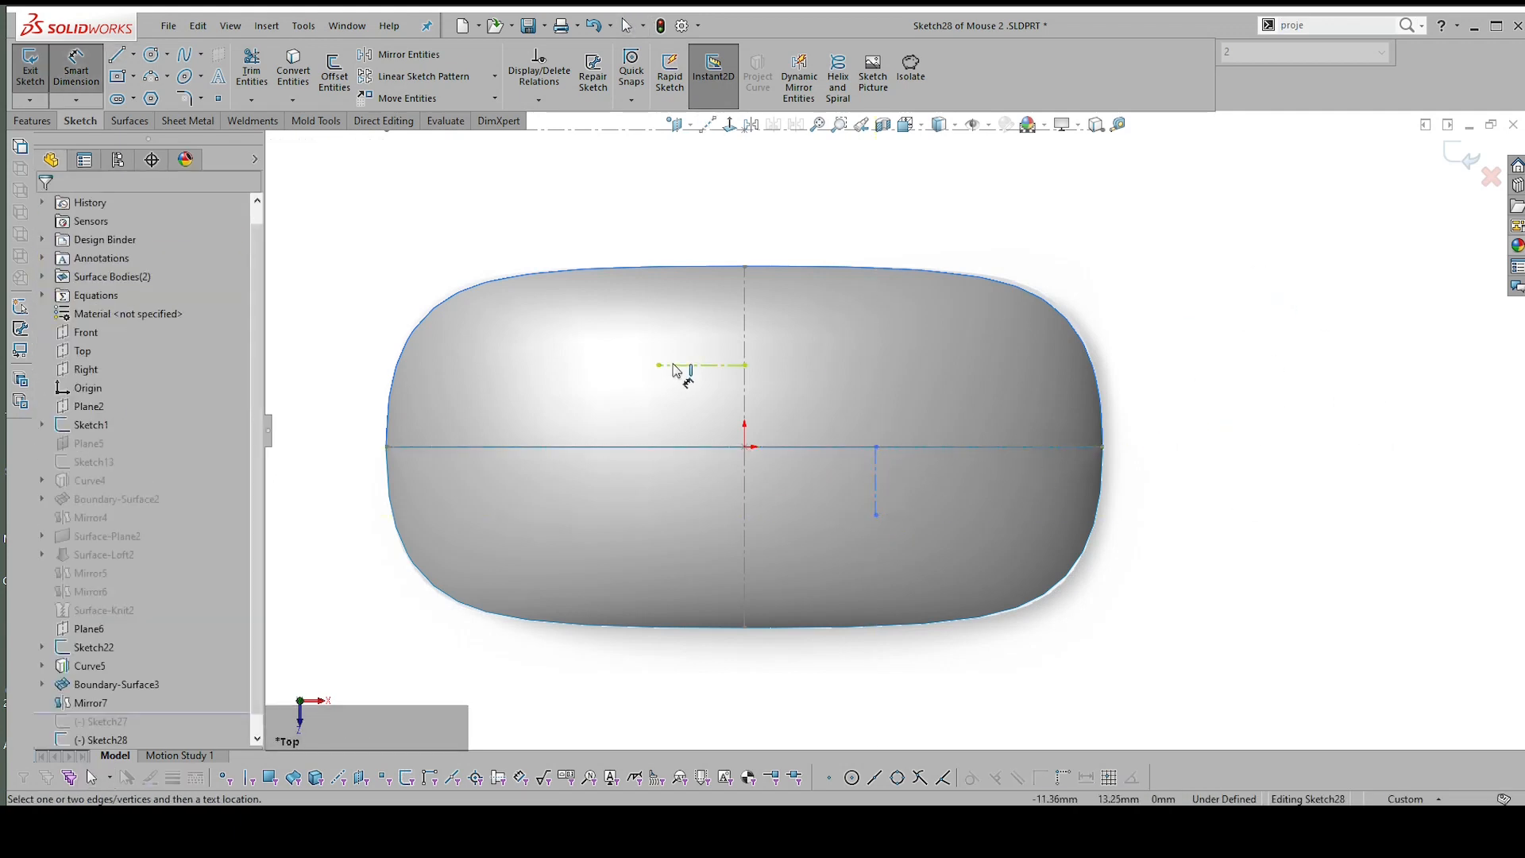
# Dimension the horizontal construction line 12 mm from the horizontal centreline
pyautogui.click(688, 365)
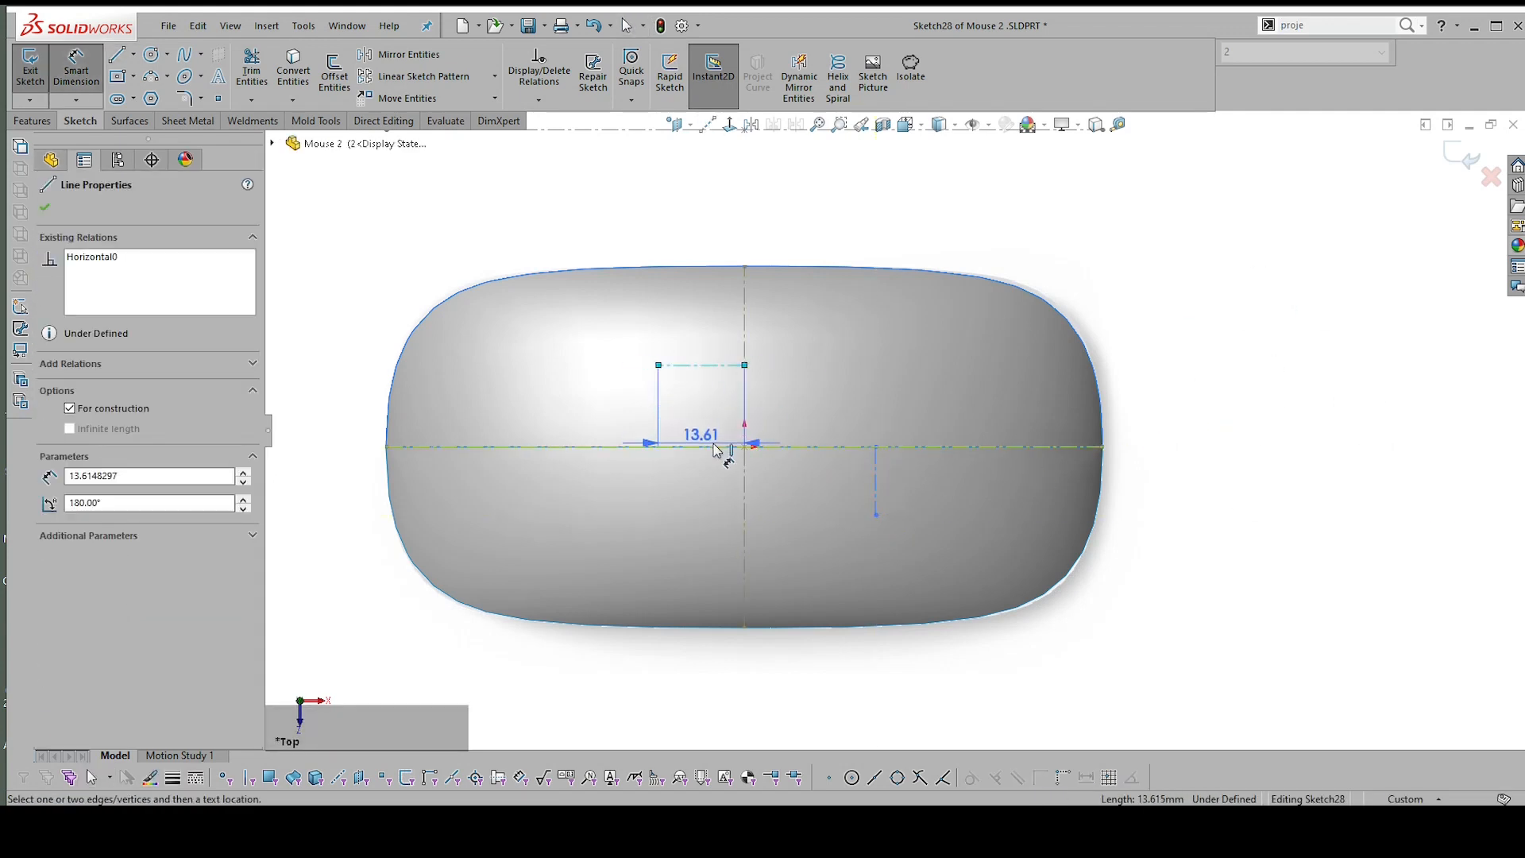
pyautogui.click(717, 447)
pyautogui.click(325, 413)
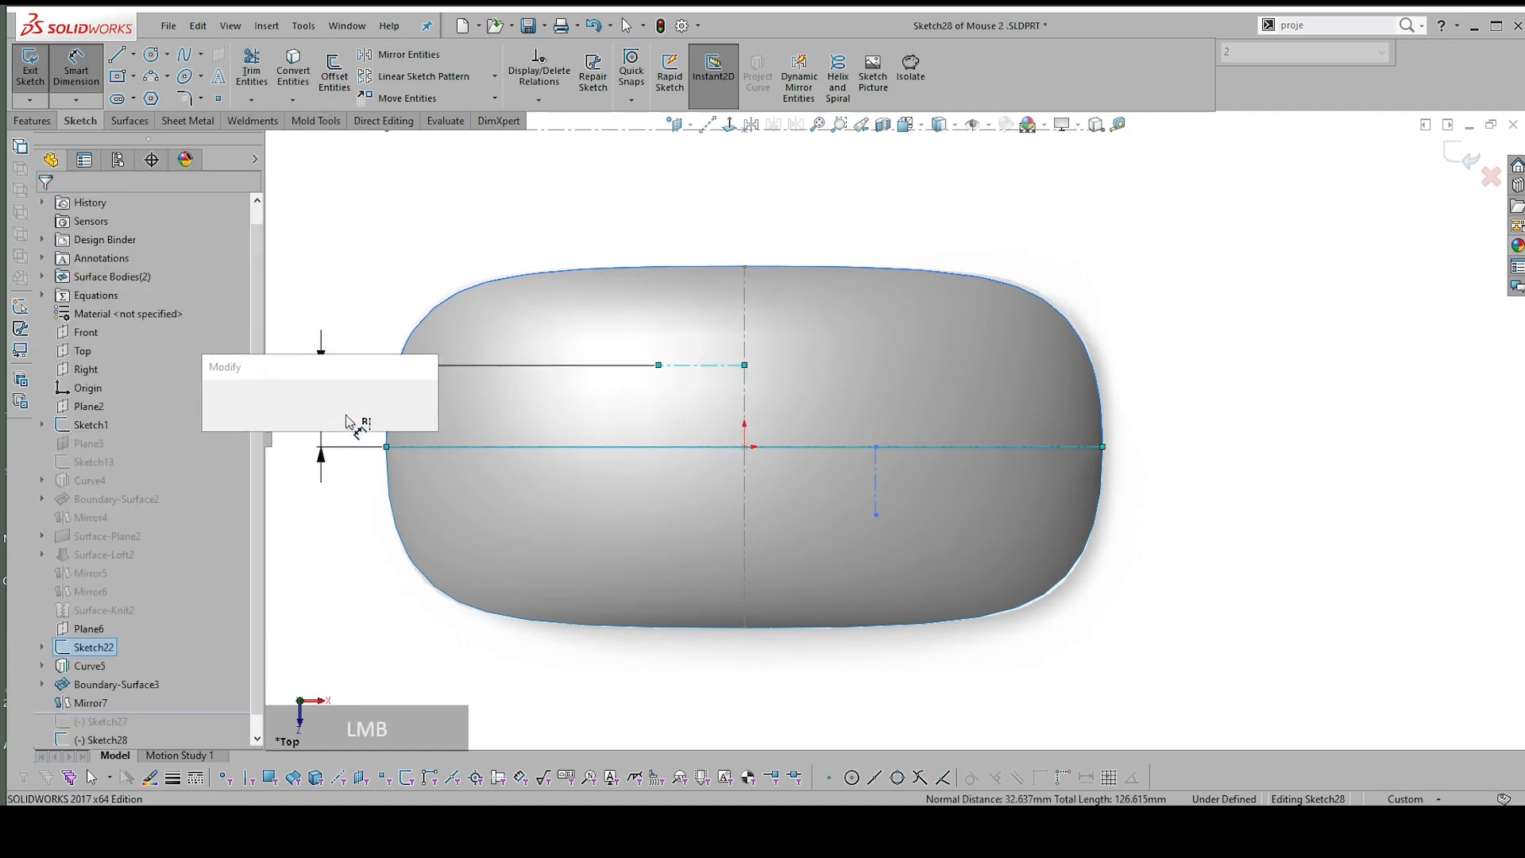
pyautogui.write('12')
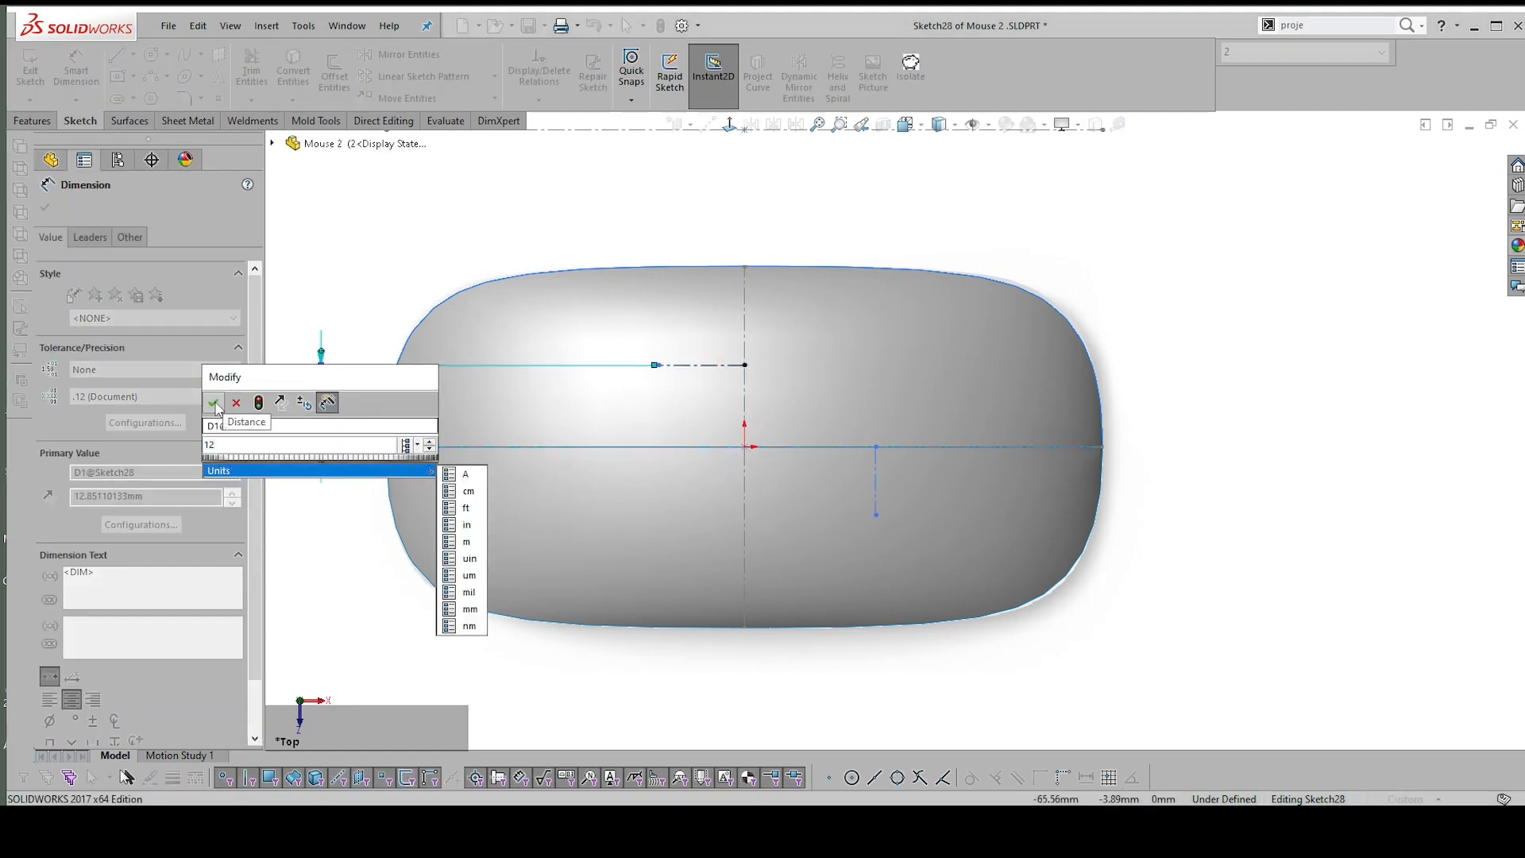
pyautogui.click(213, 402)
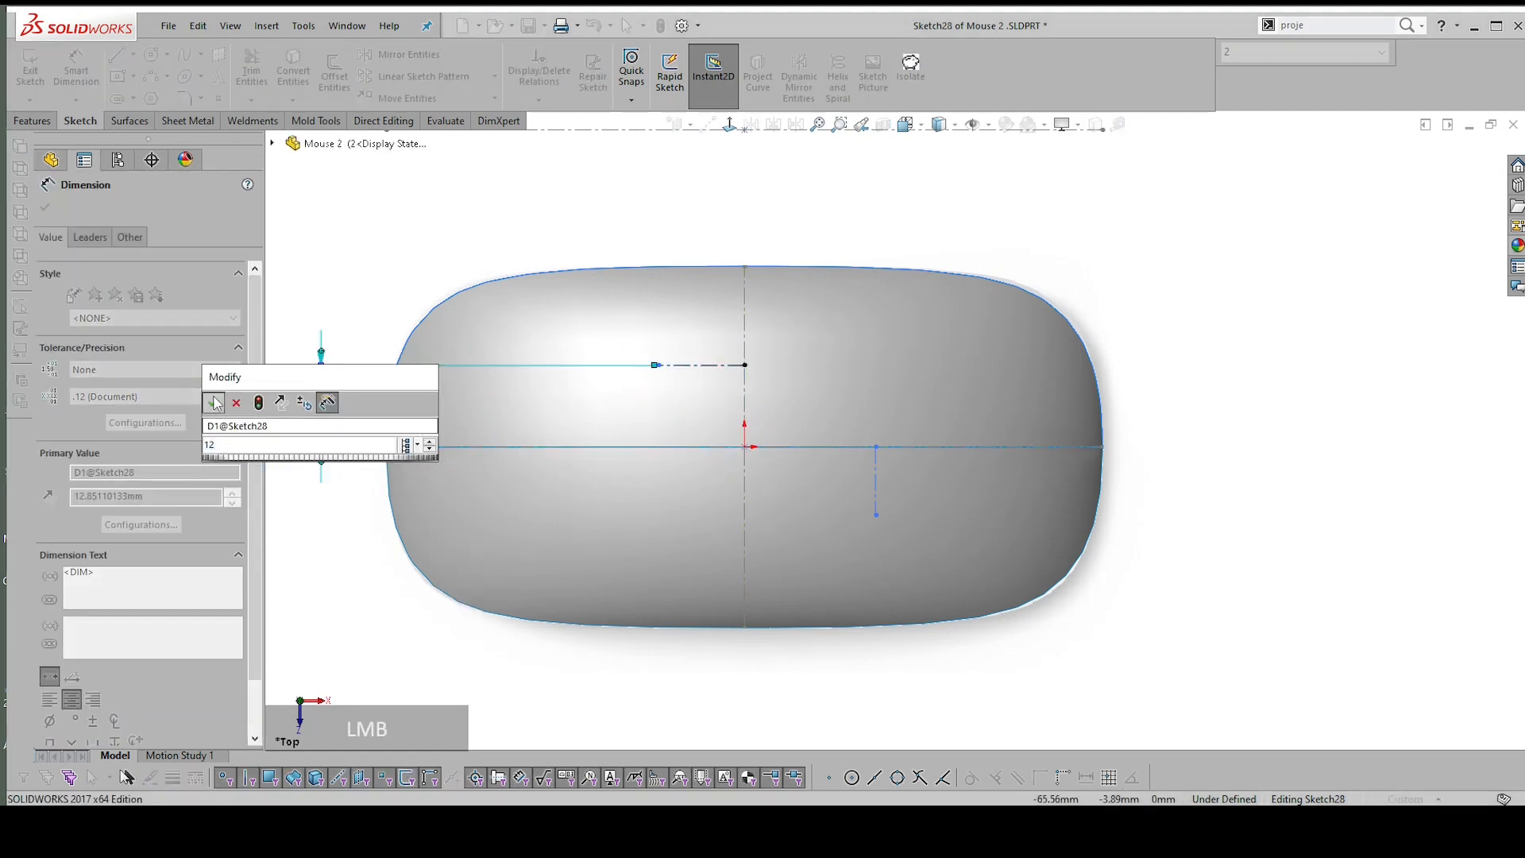
# Dimension the vertical construction line 25 mm from the vertical centreline
pyautogui.click(744, 490)
pyautogui.press('Escape')
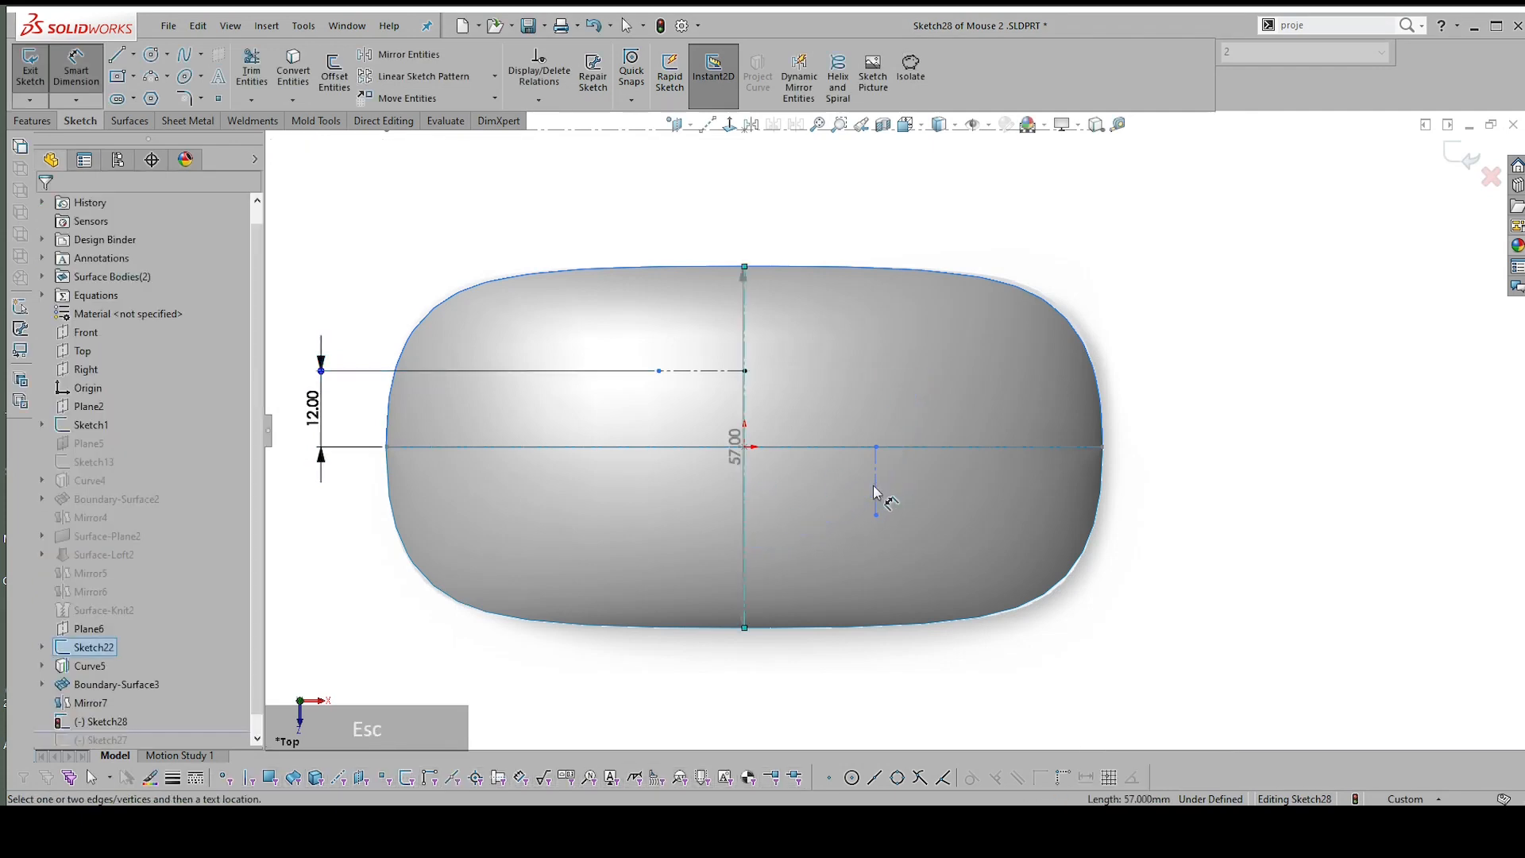
pyautogui.click(876, 487)
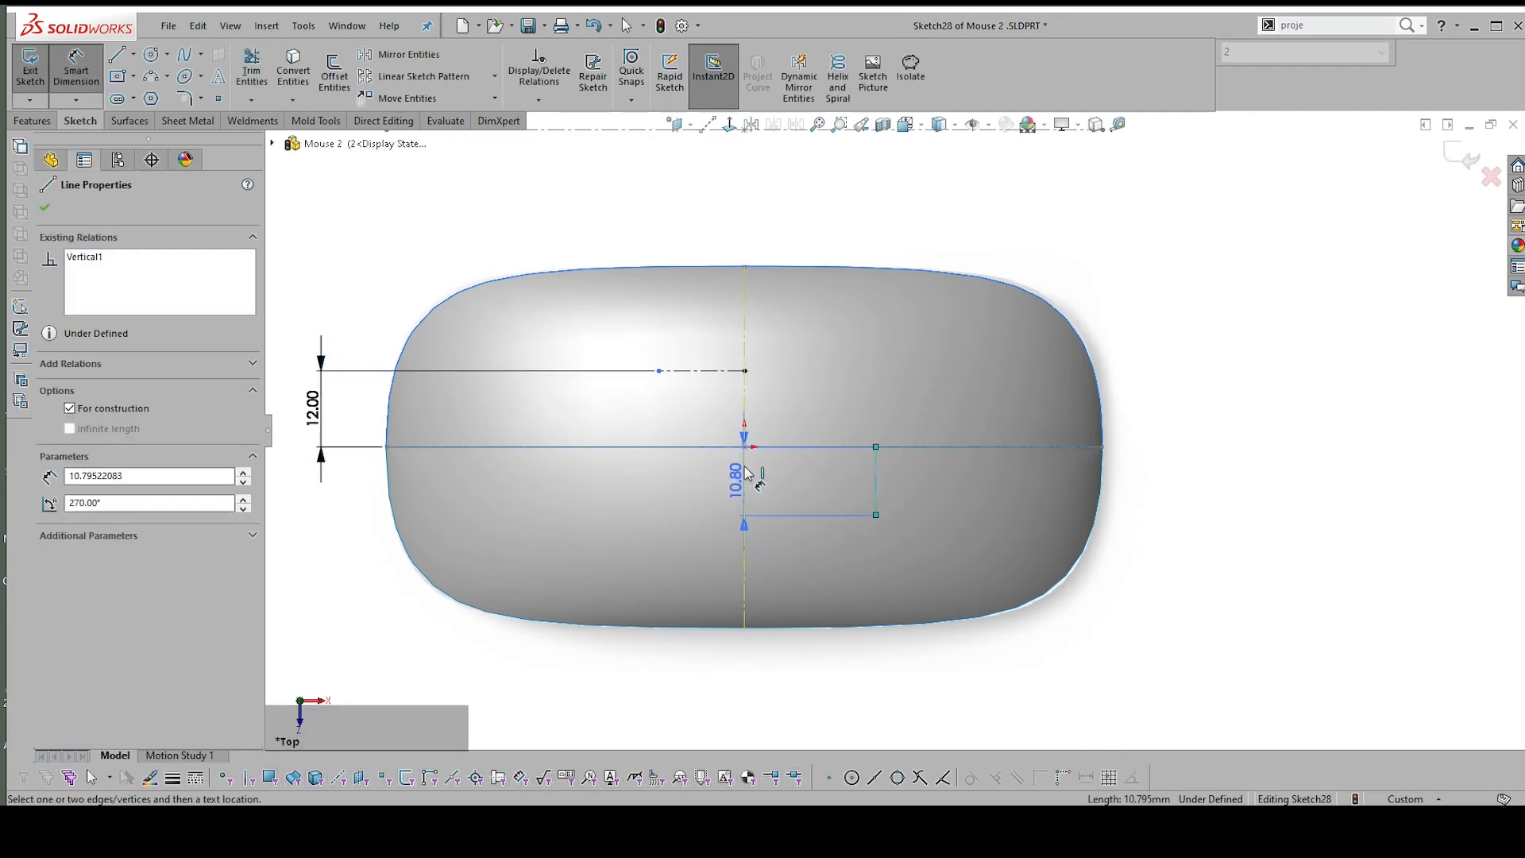
pyautogui.click(744, 476)
pyautogui.click(841, 710)
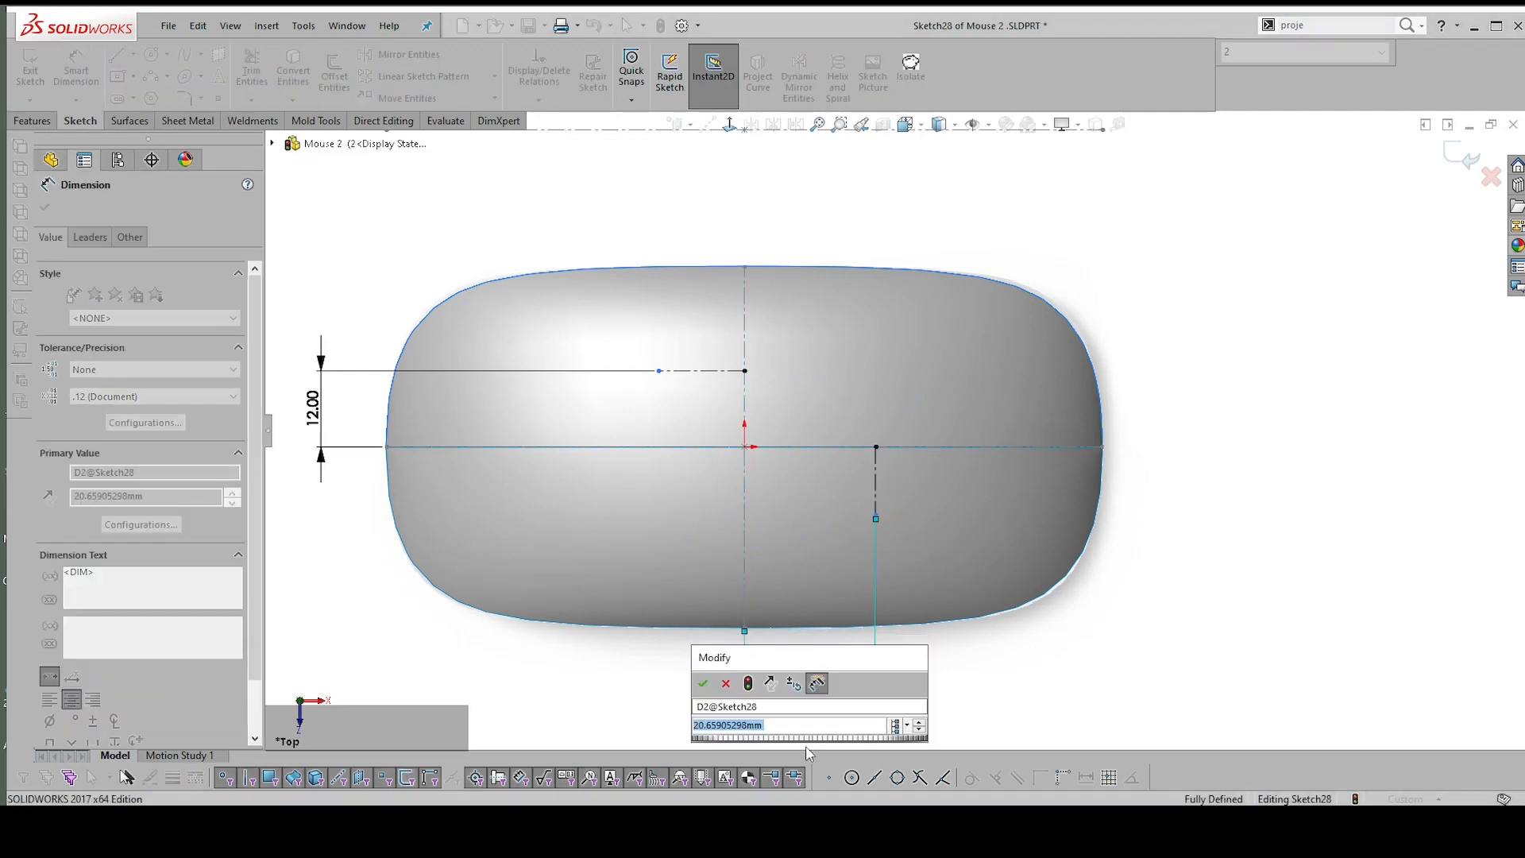
pyautogui.write('25')
pyautogui.press('Return')
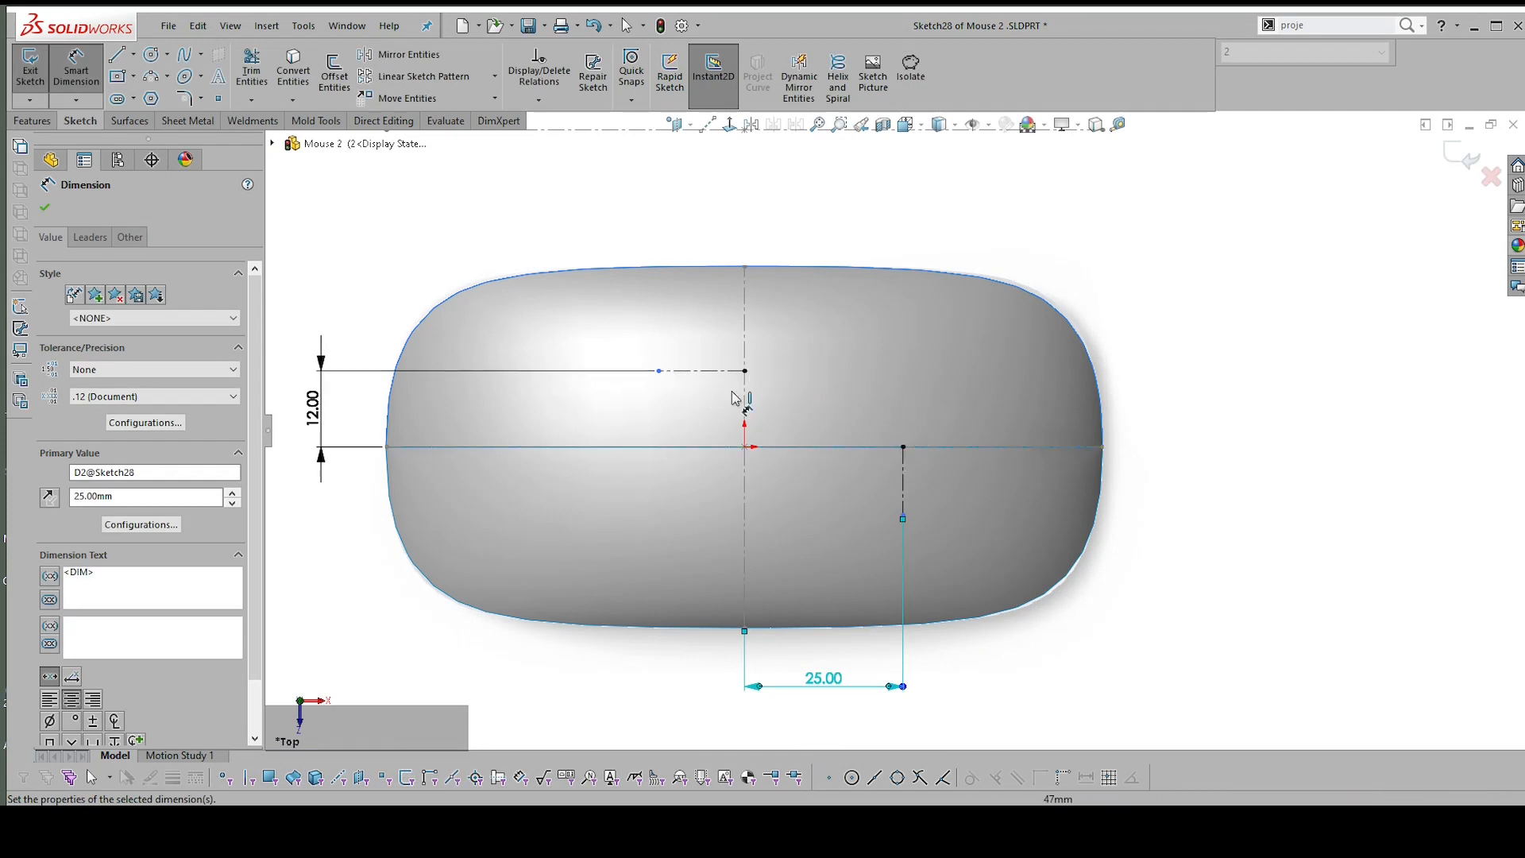
pyautogui.press('Escape')
# Draw a two-point spline from the horizontal construction line's end on the vertical centreline to the vertical construction line's upper end
pyautogui.scroll(2, 696, 378)
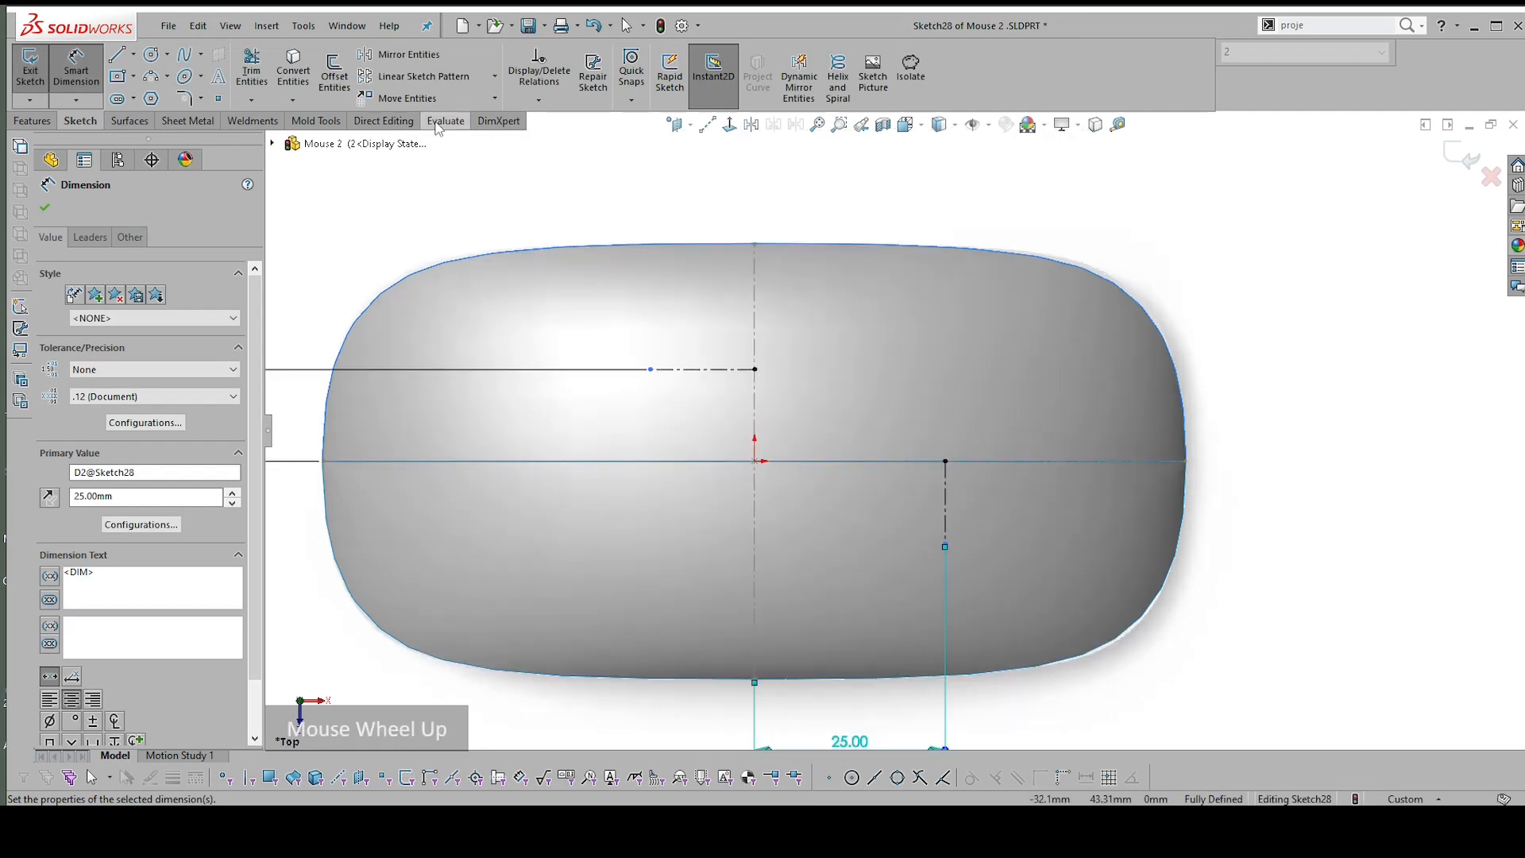
pyautogui.click(189, 57)
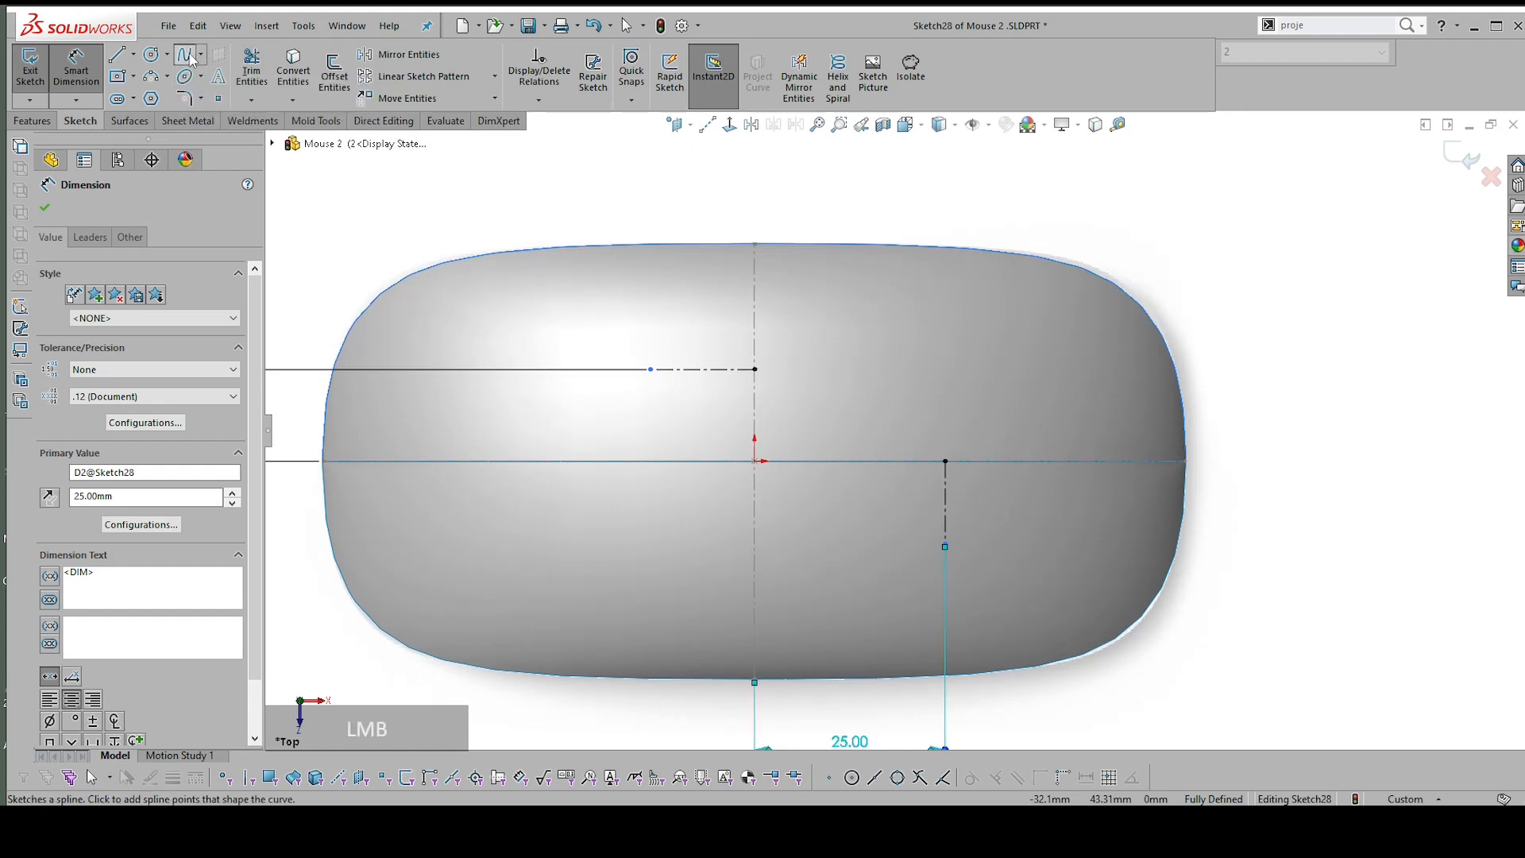
pyautogui.click(755, 370)
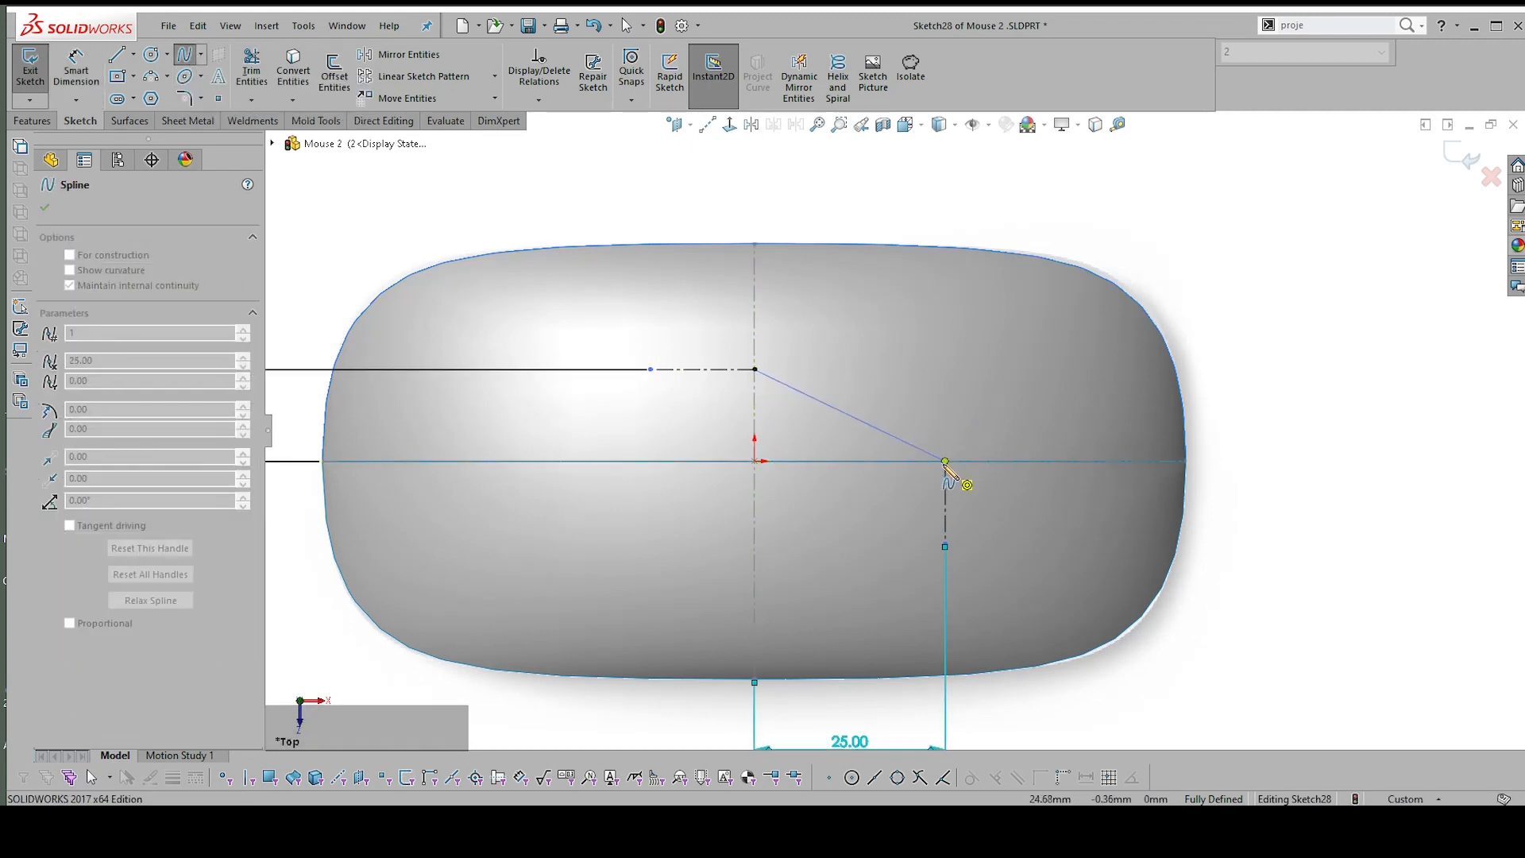
pyautogui.click(945, 460)
pyautogui.press('Escape')
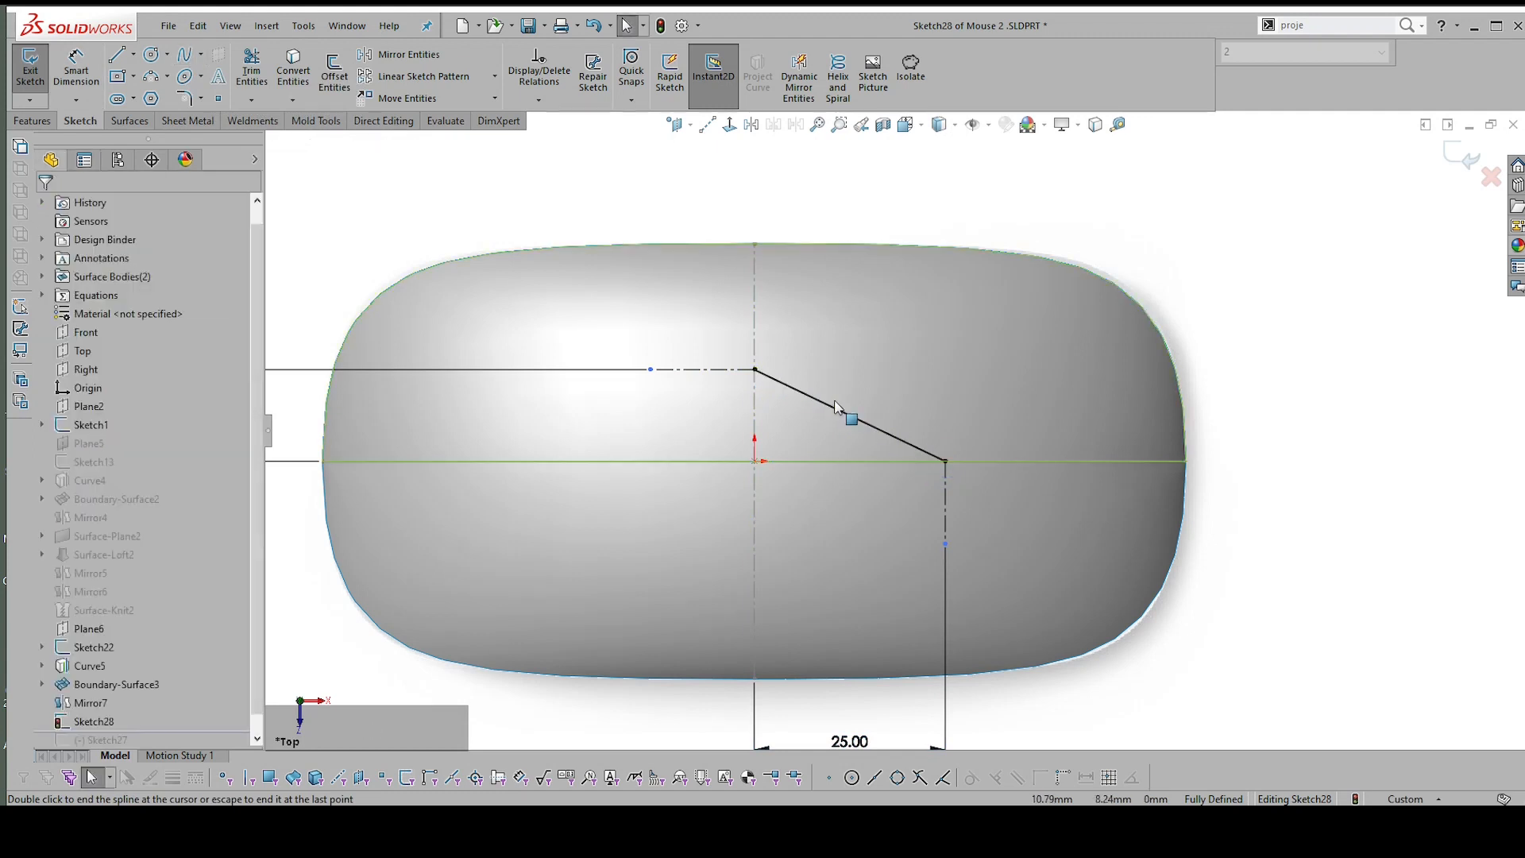
# Make the spline tangent to the horizontal construction line
pyautogui.click(832, 403)
pyautogui.scroll(4, 832, 403)
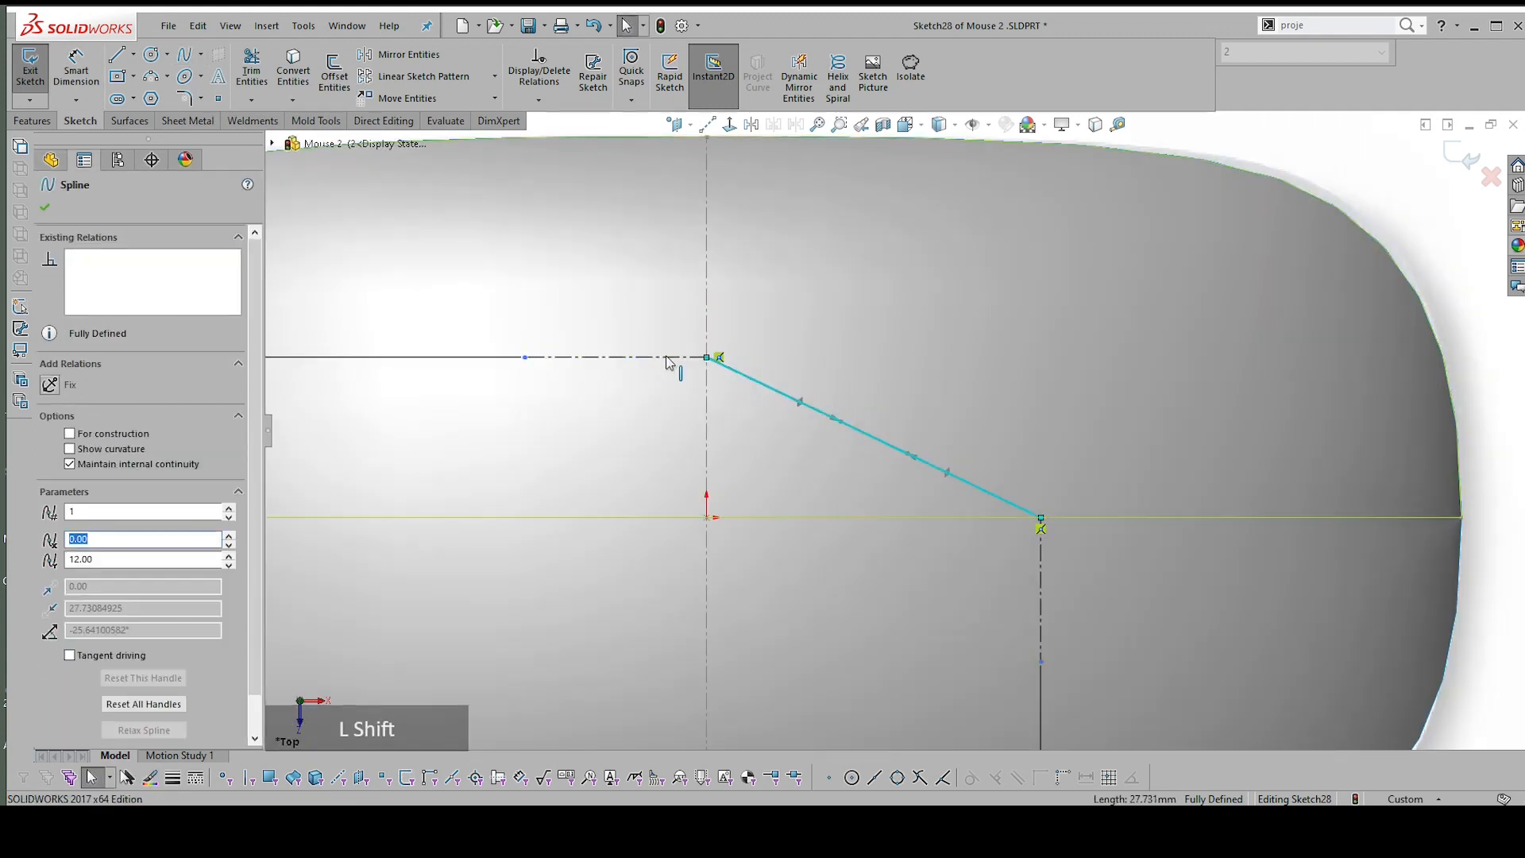
pyautogui.keyDown('shift'); pyautogui.click(670, 364); pyautogui.keyUp('shift')
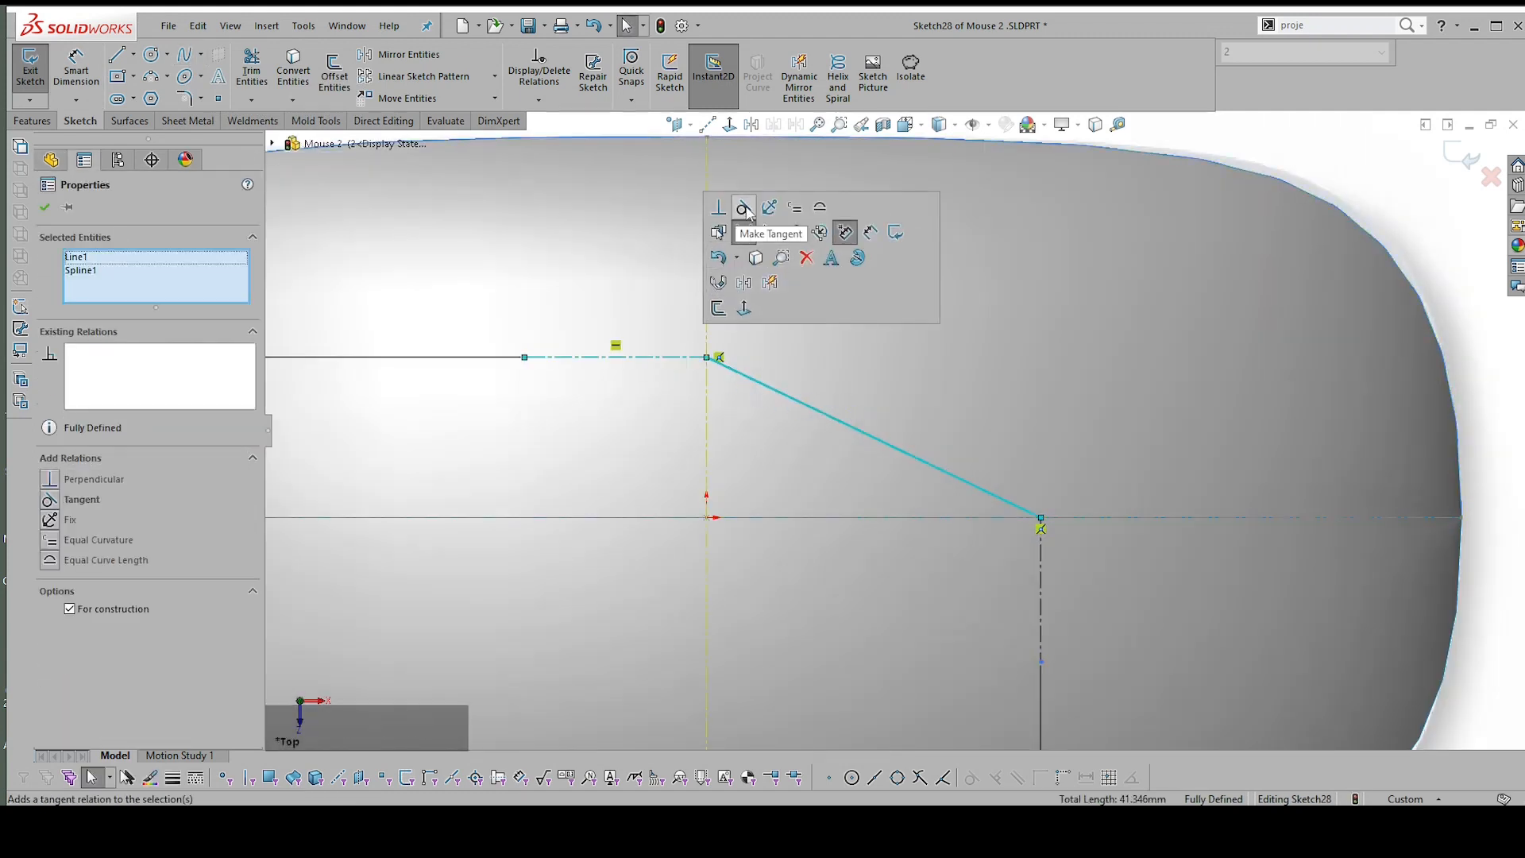
pyautogui.click(746, 210)
pyautogui.moveTo(990, 472); pyautogui.dragTo(1050, 560)
pyautogui.keyDown('shift'); pyautogui.click(1040, 557); pyautogui.keyUp('shift')
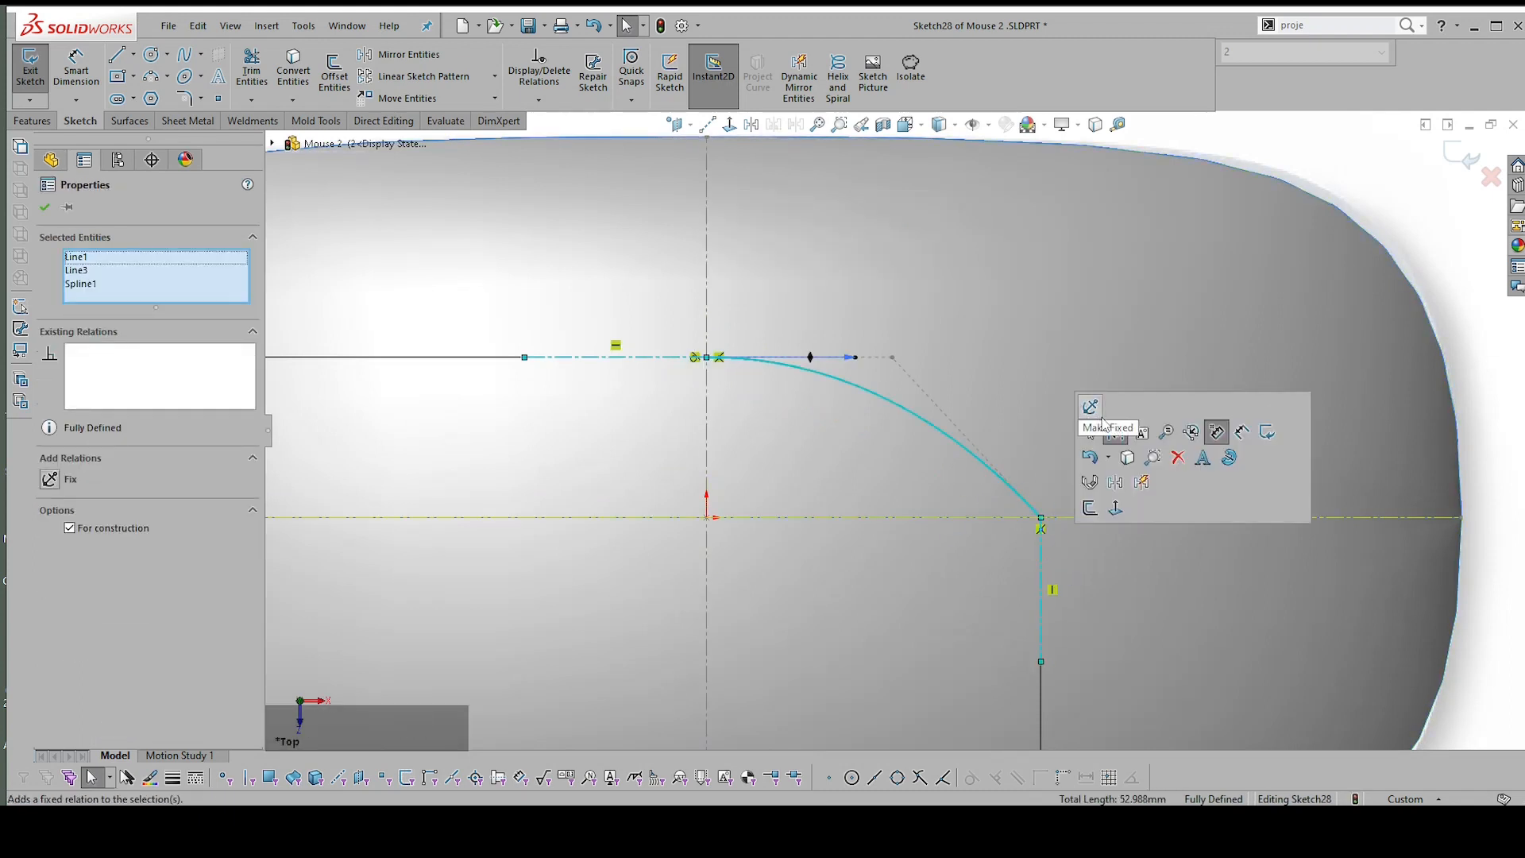
pyautogui.press('Escape')
# Make the spline tangent to the vertical construction line at its other end
pyautogui.click(987, 470)
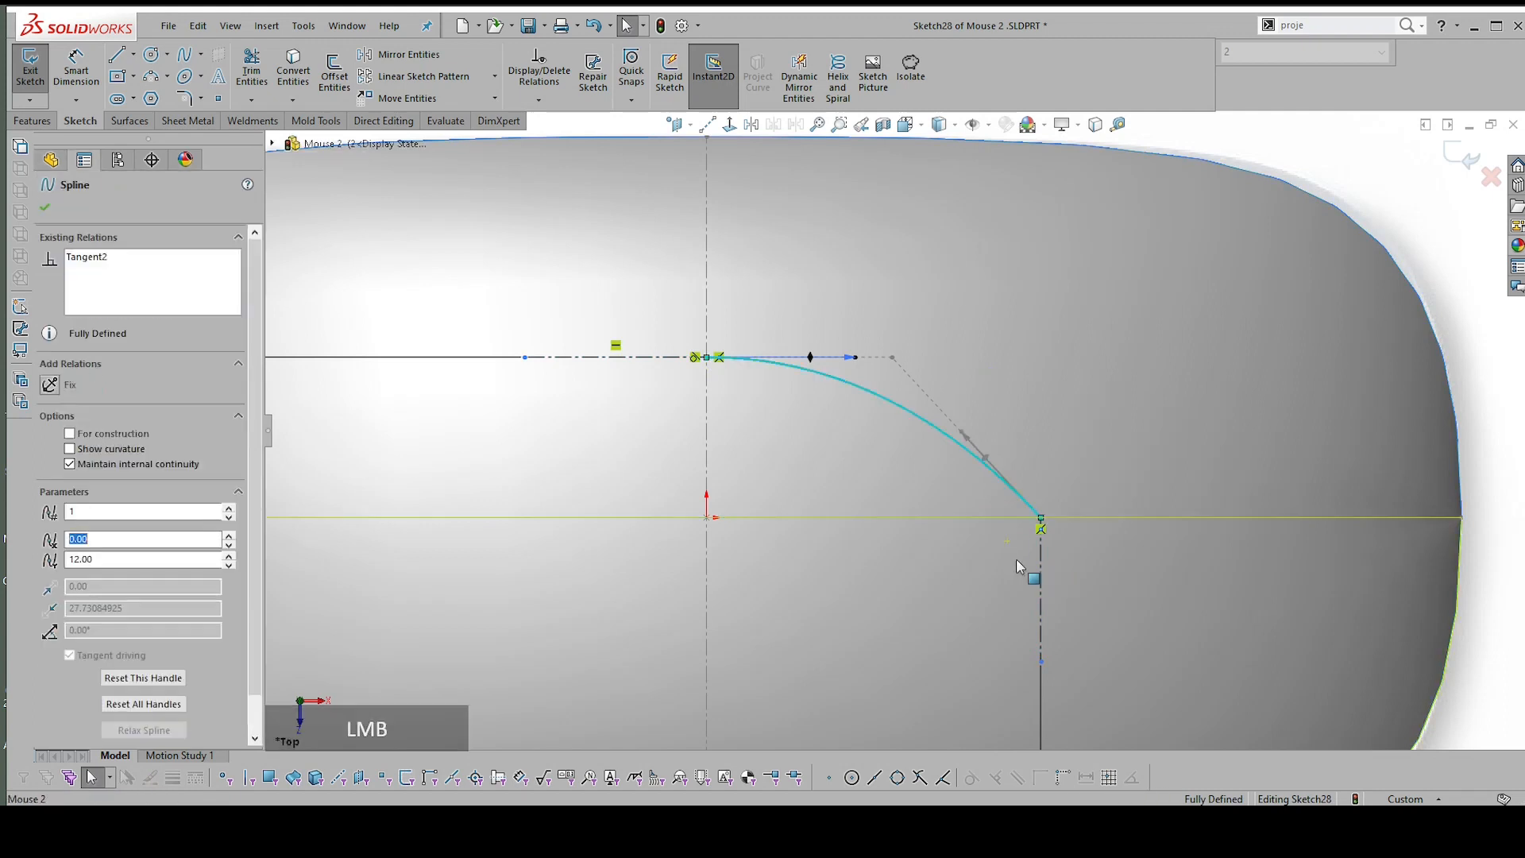
pyautogui.keyDown('shift'); pyautogui.click(1042, 554); pyautogui.keyUp('shift')
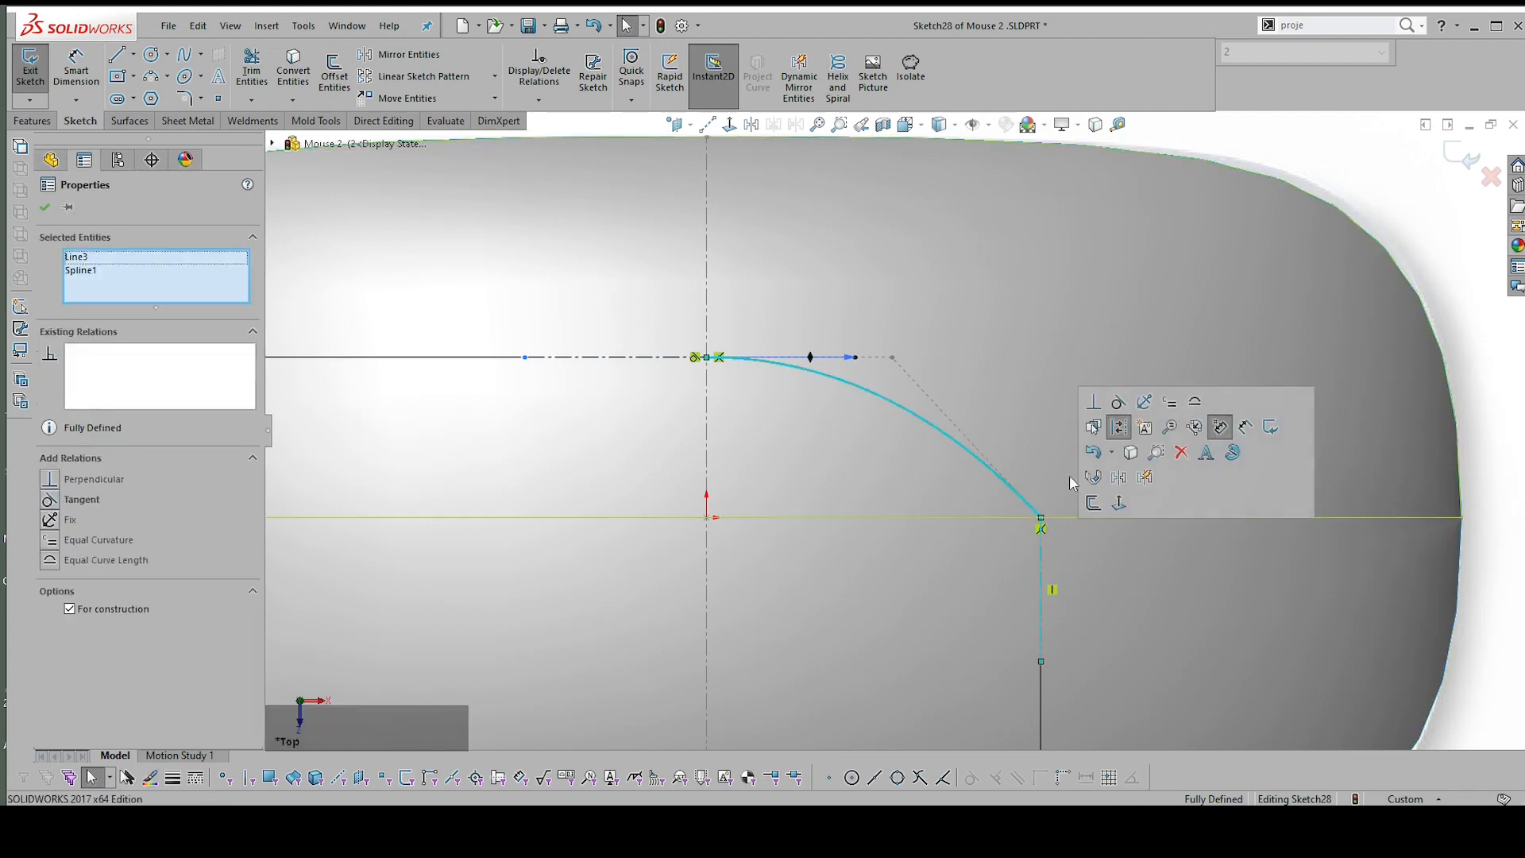
pyautogui.click(1120, 403)
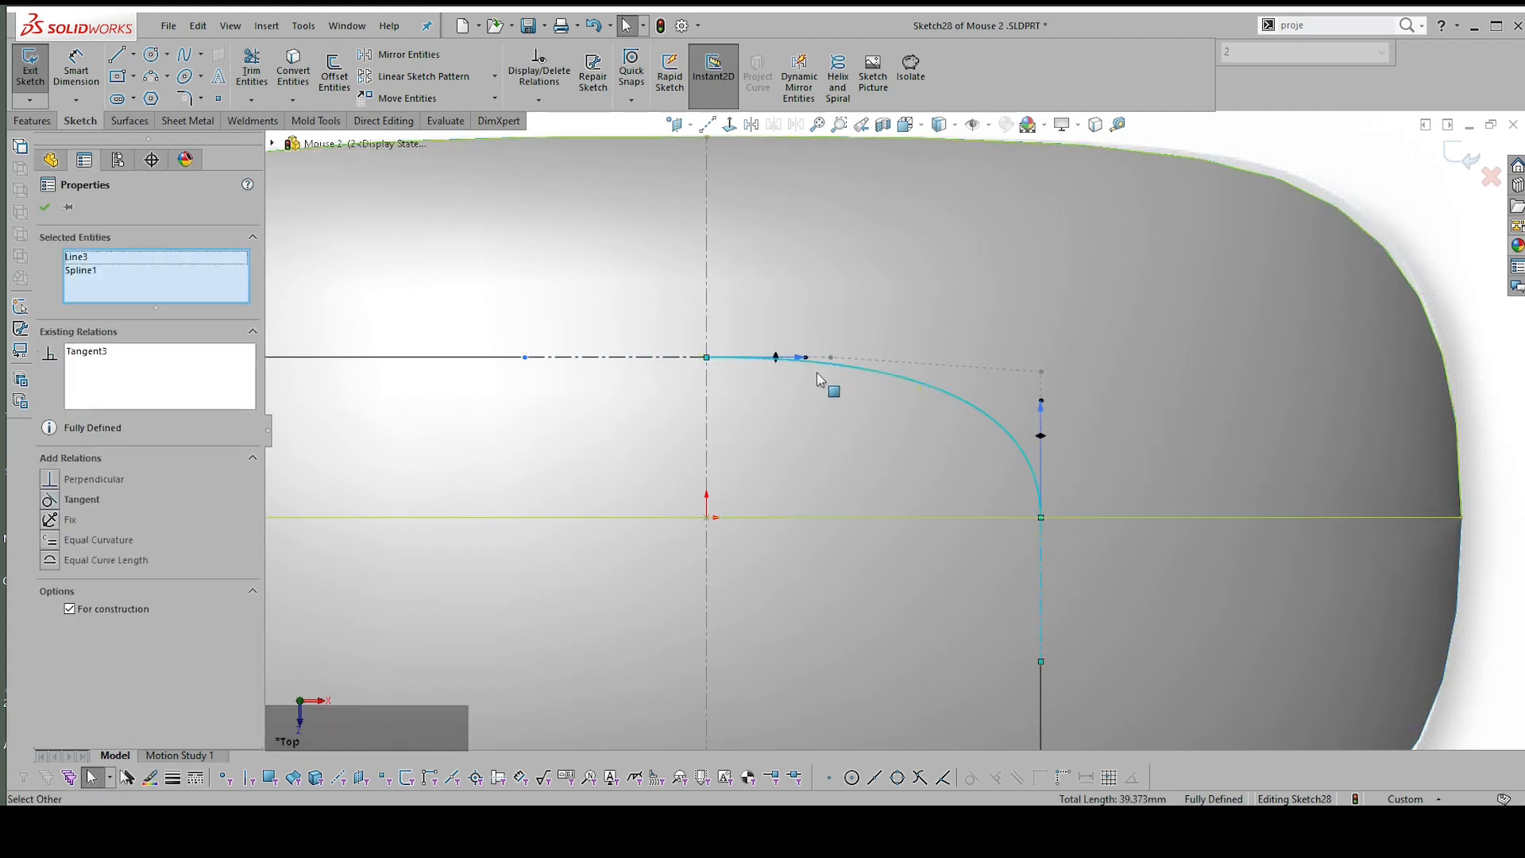
# Lengthen the tangency handles at both ends of the spline to give it a fuller, squarer corner
pyautogui.moveTo(809, 360); pyautogui.dragTo(855, 359)
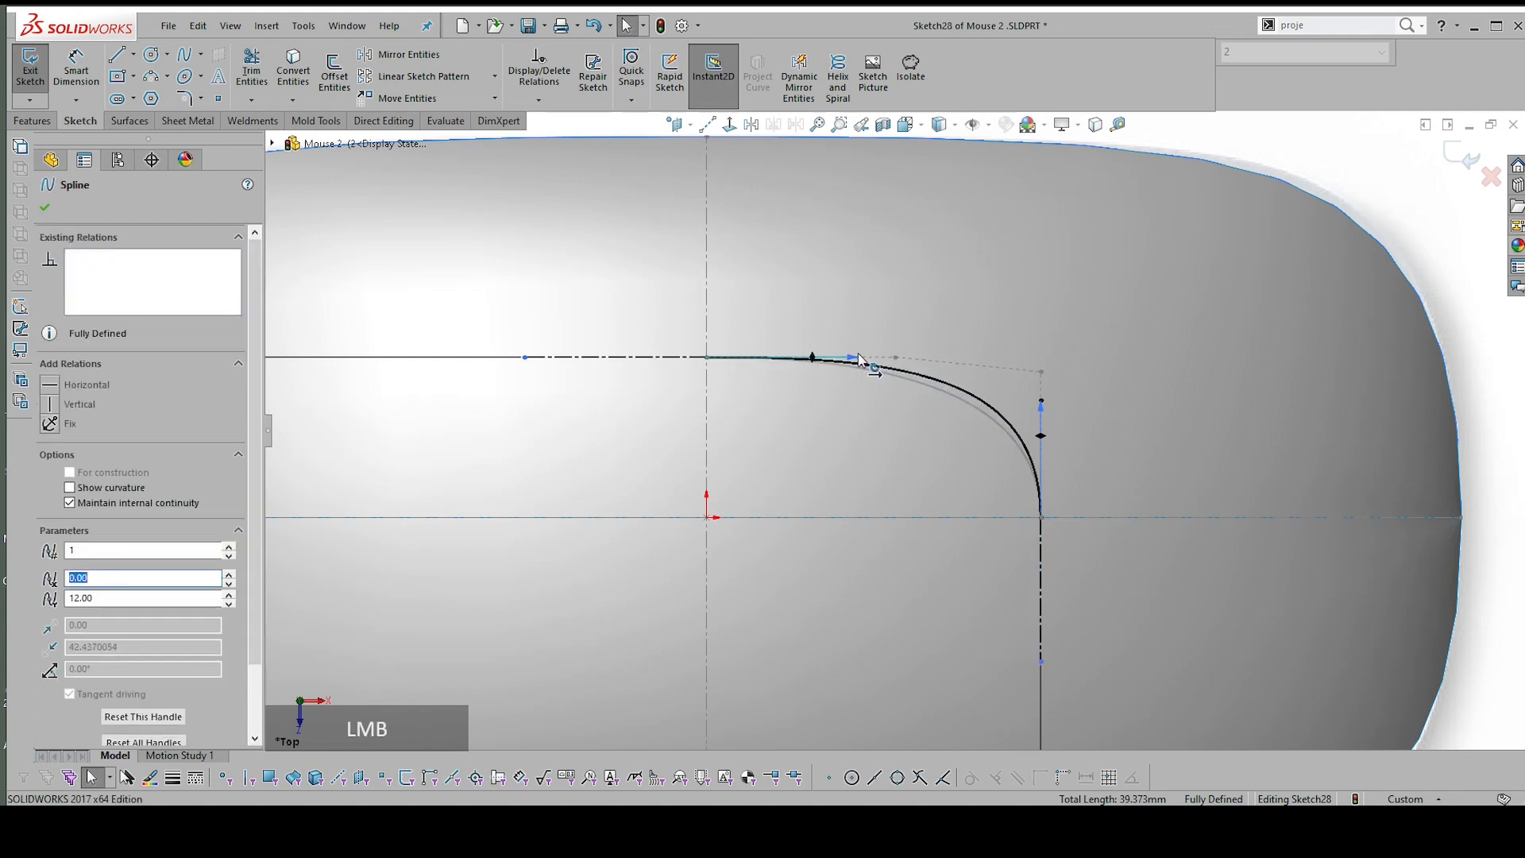
pyautogui.scroll(-3, 1036, 393)
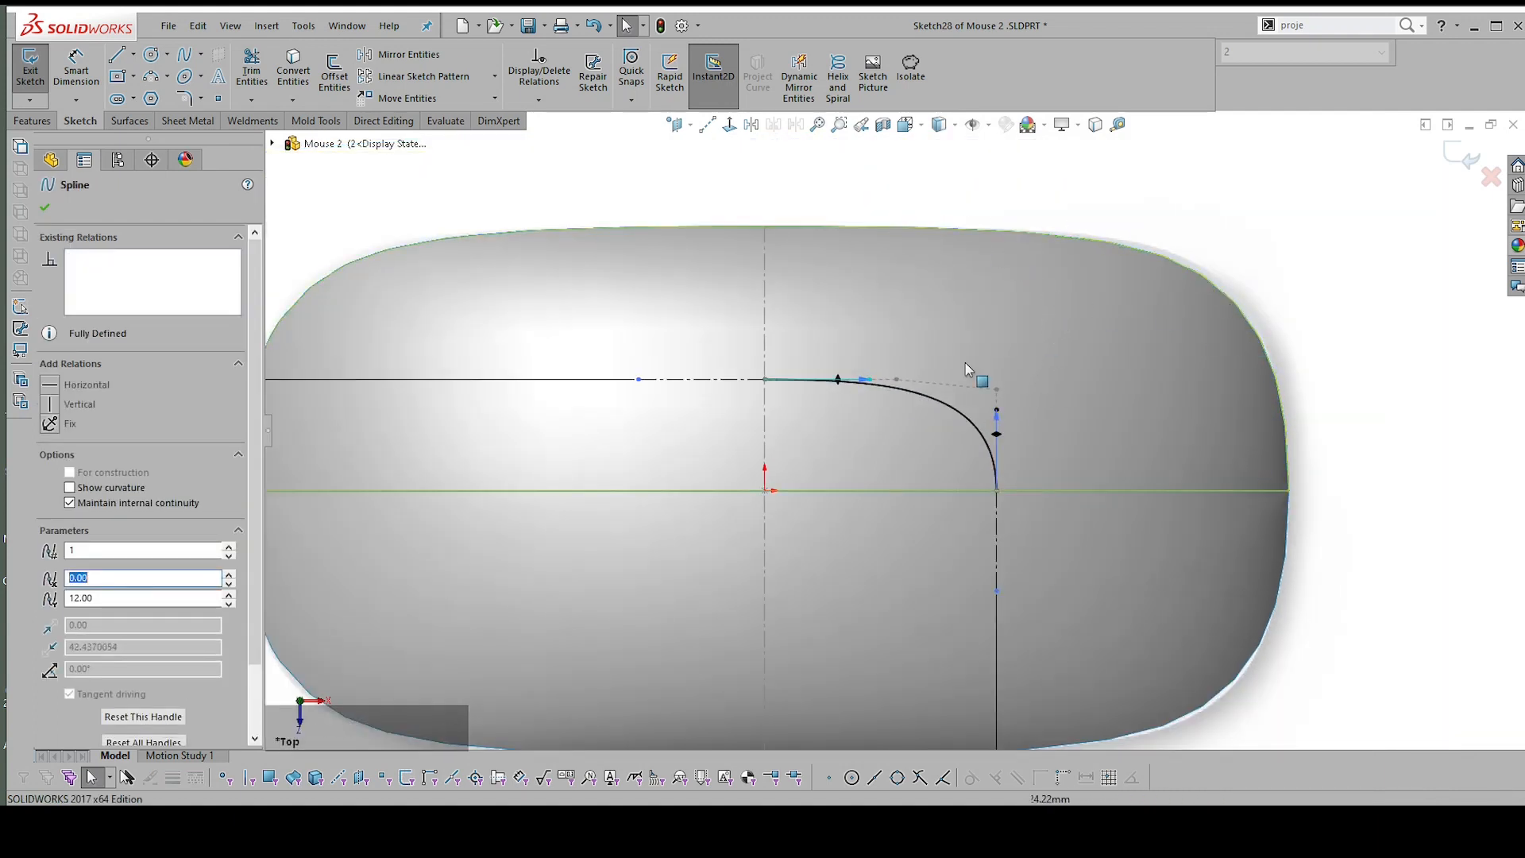
pyautogui.scroll(1, 998, 414)
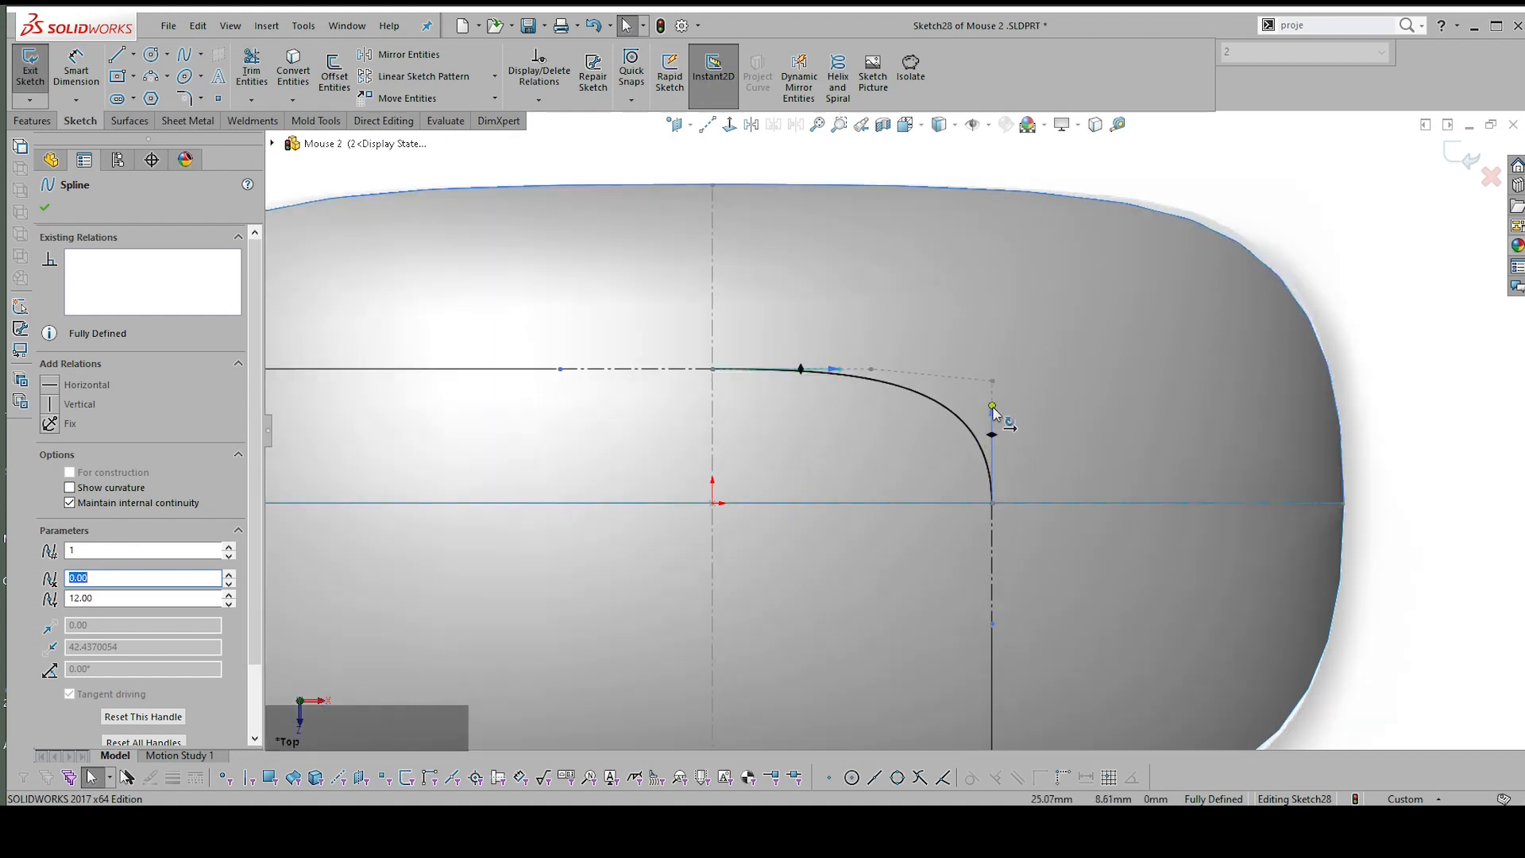
pyautogui.moveTo(993, 406); pyautogui.dragTo(995, 359)
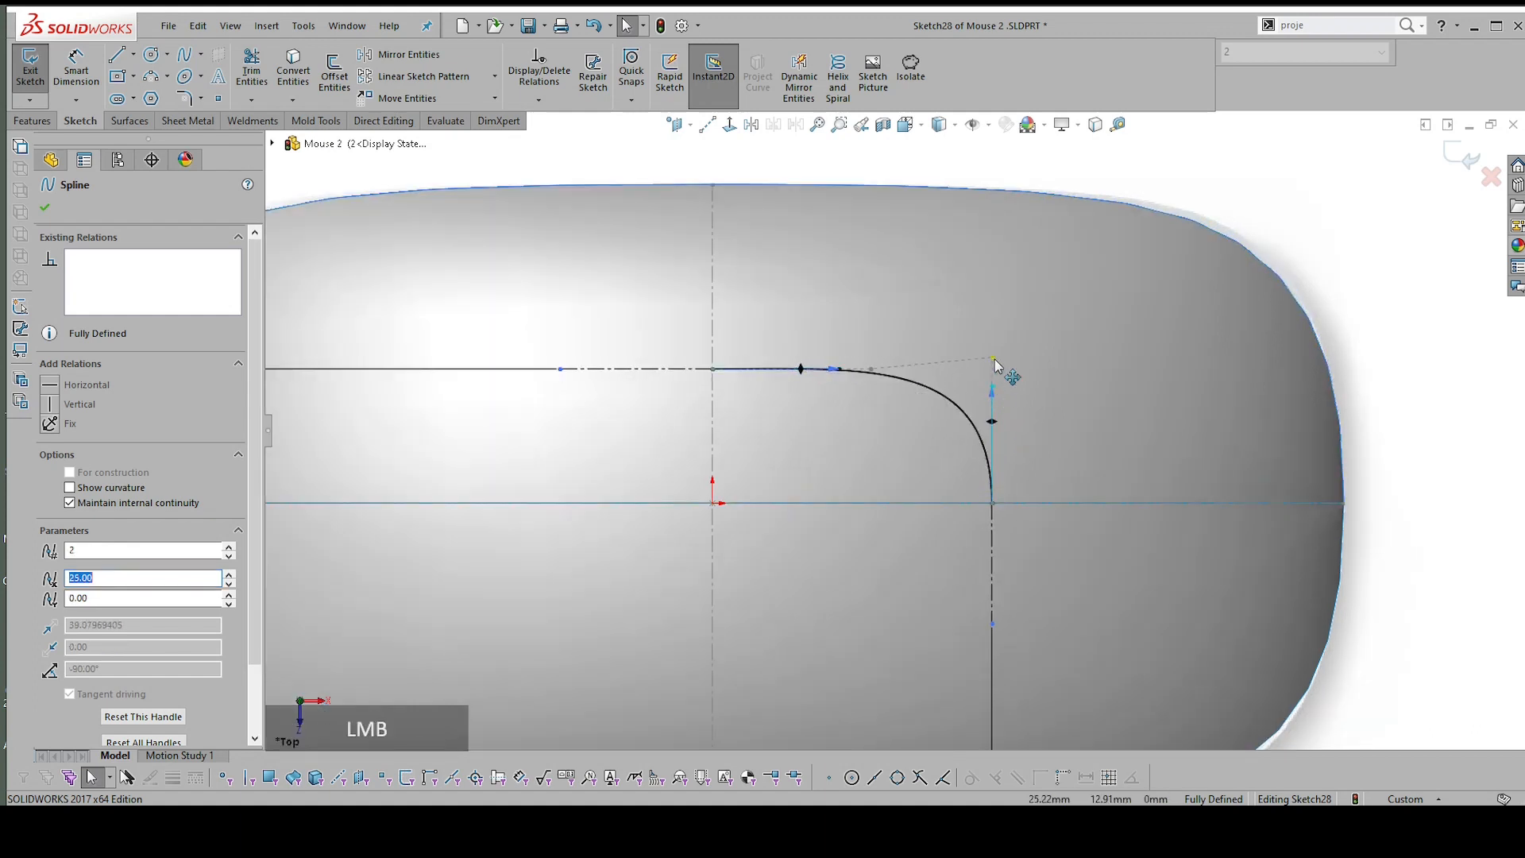
# Adjust the spline's corner control point to about X 25 mm, Y 12.23 mm
pyautogui.click(994, 360)
pyautogui.scroll(1, 993, 399)
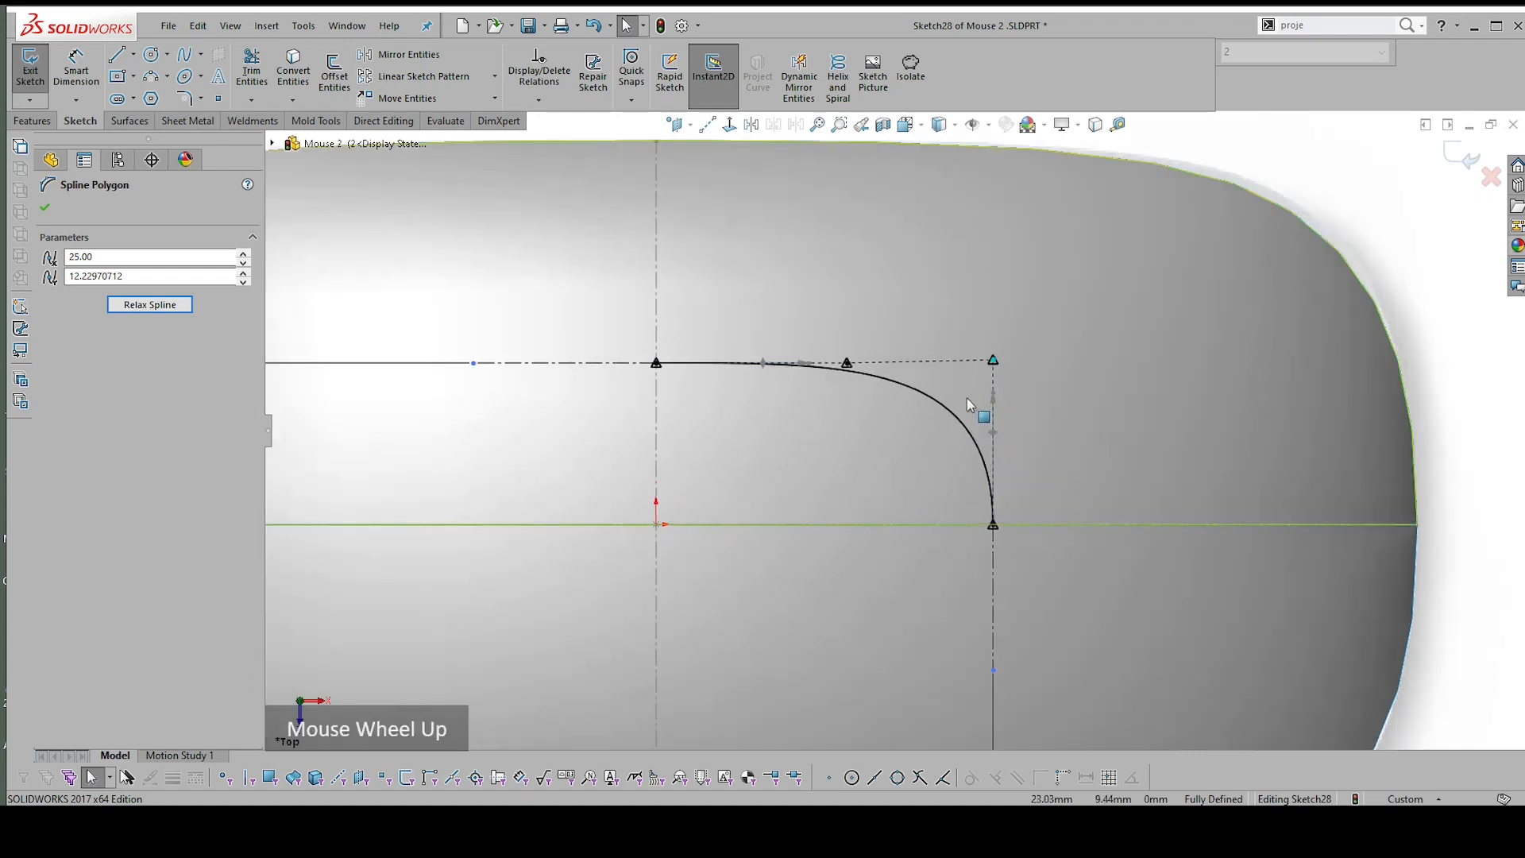
pyautogui.scroll(-1, 969, 408)
pyautogui.press('Escape')
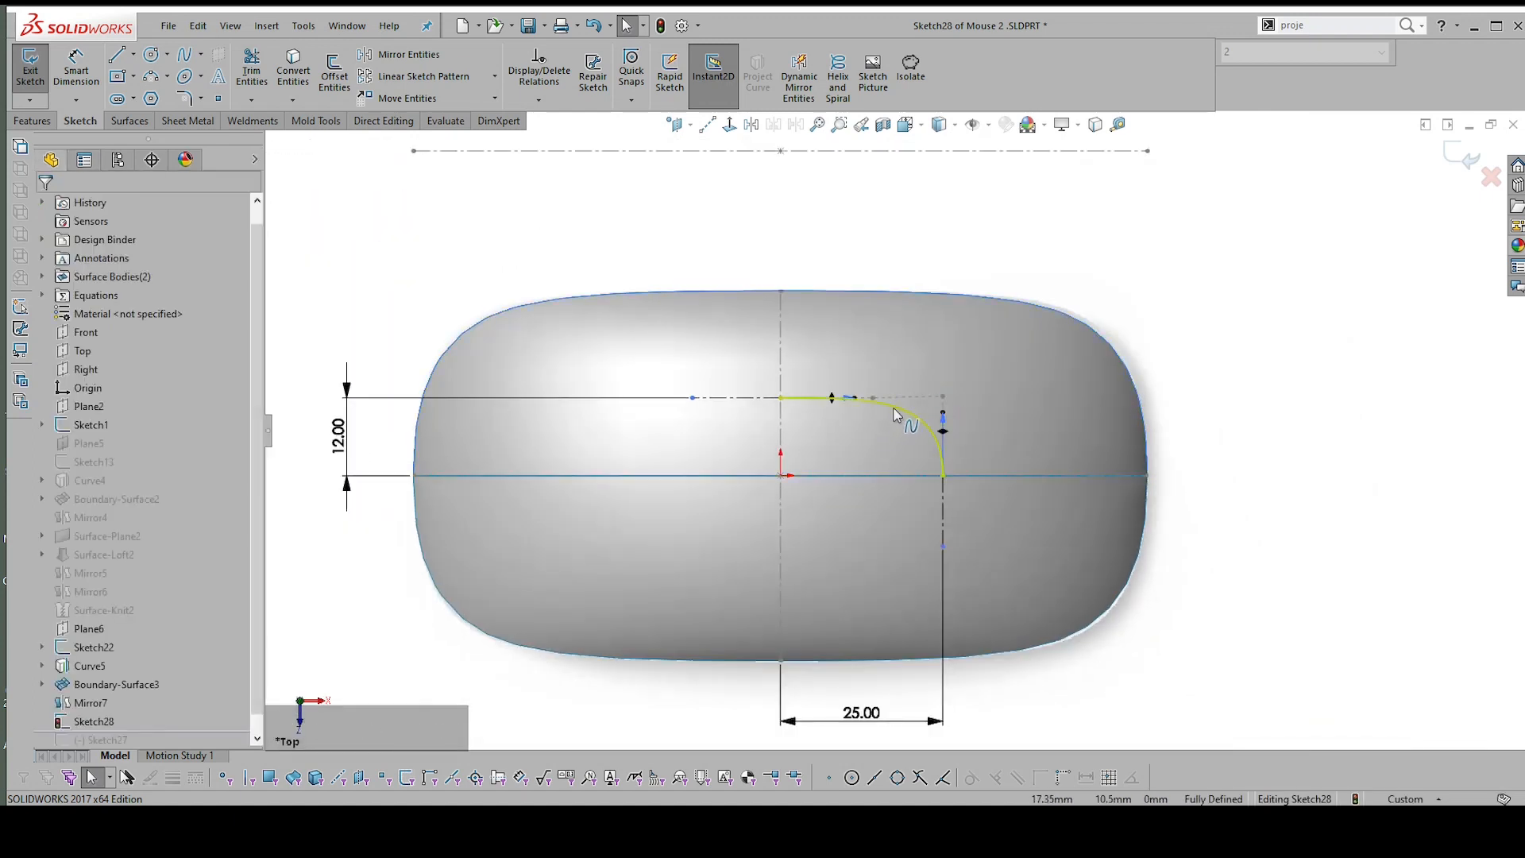
pyautogui.click(889, 408)
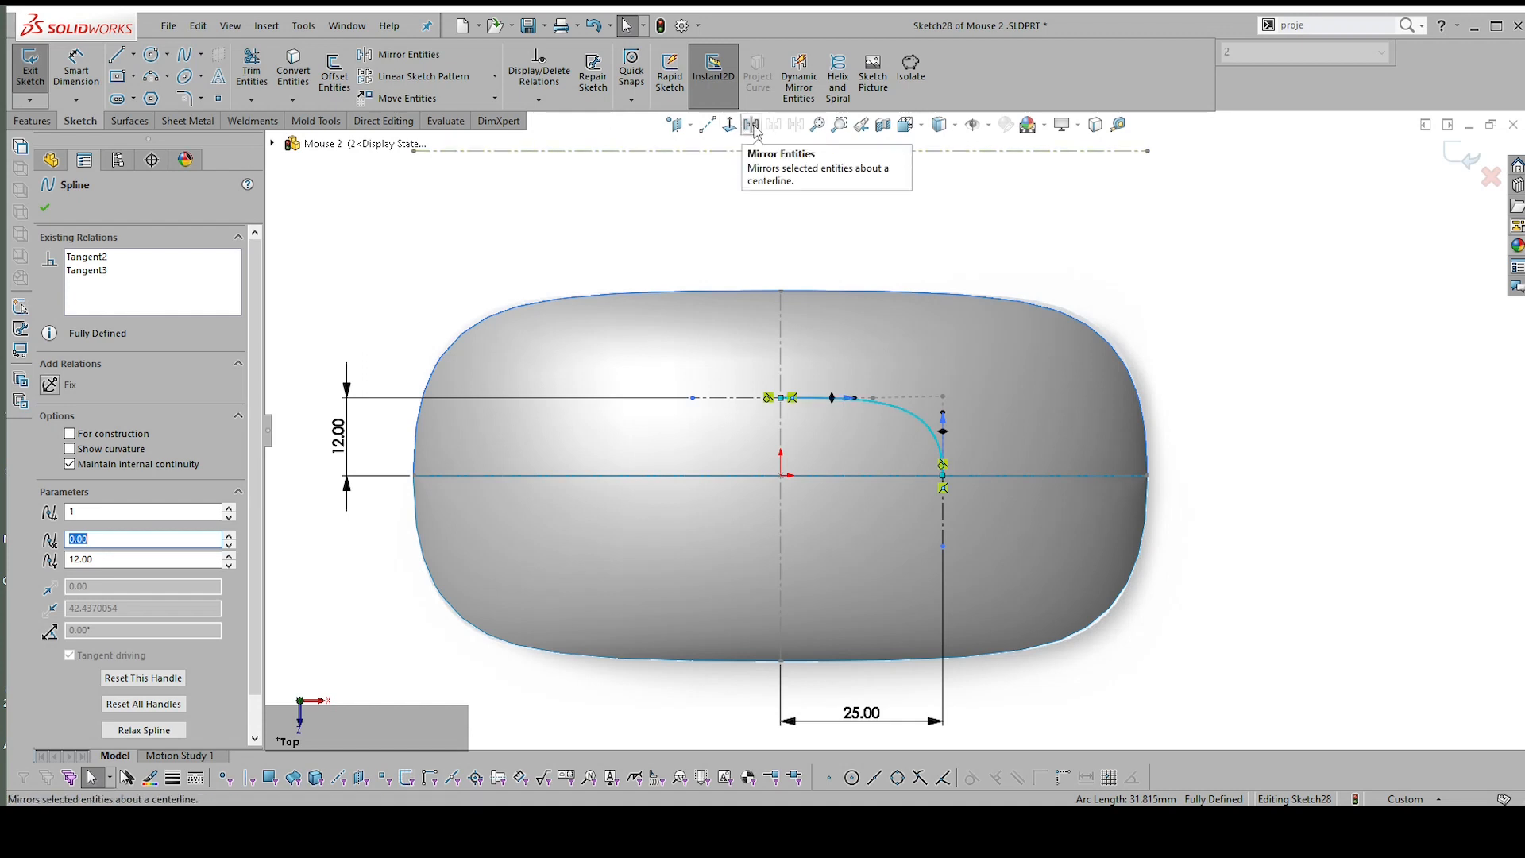
pyautogui.click(752, 124)
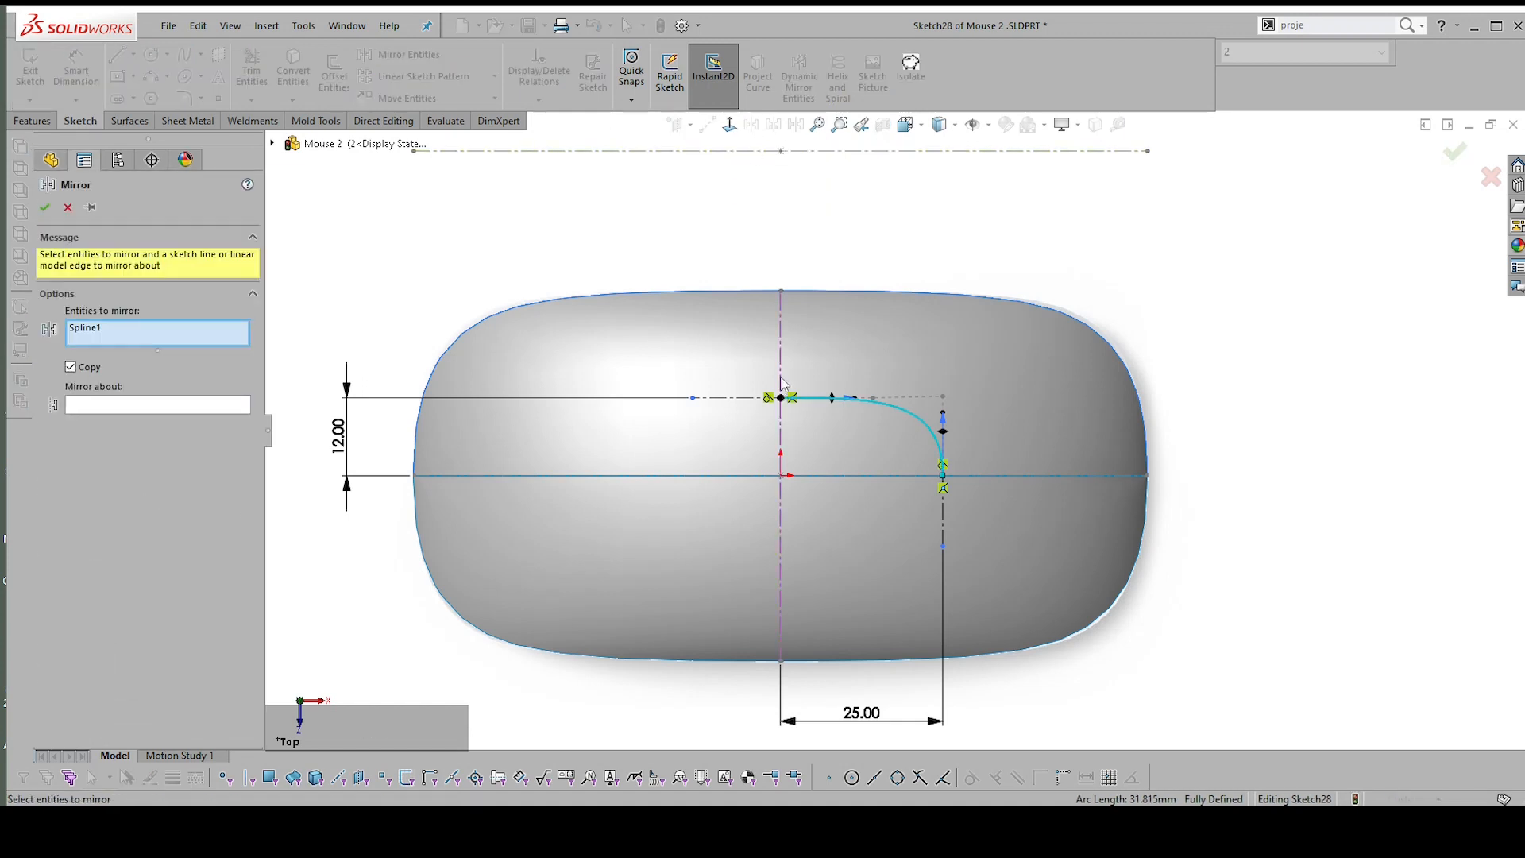
pyautogui.click(80, 405)
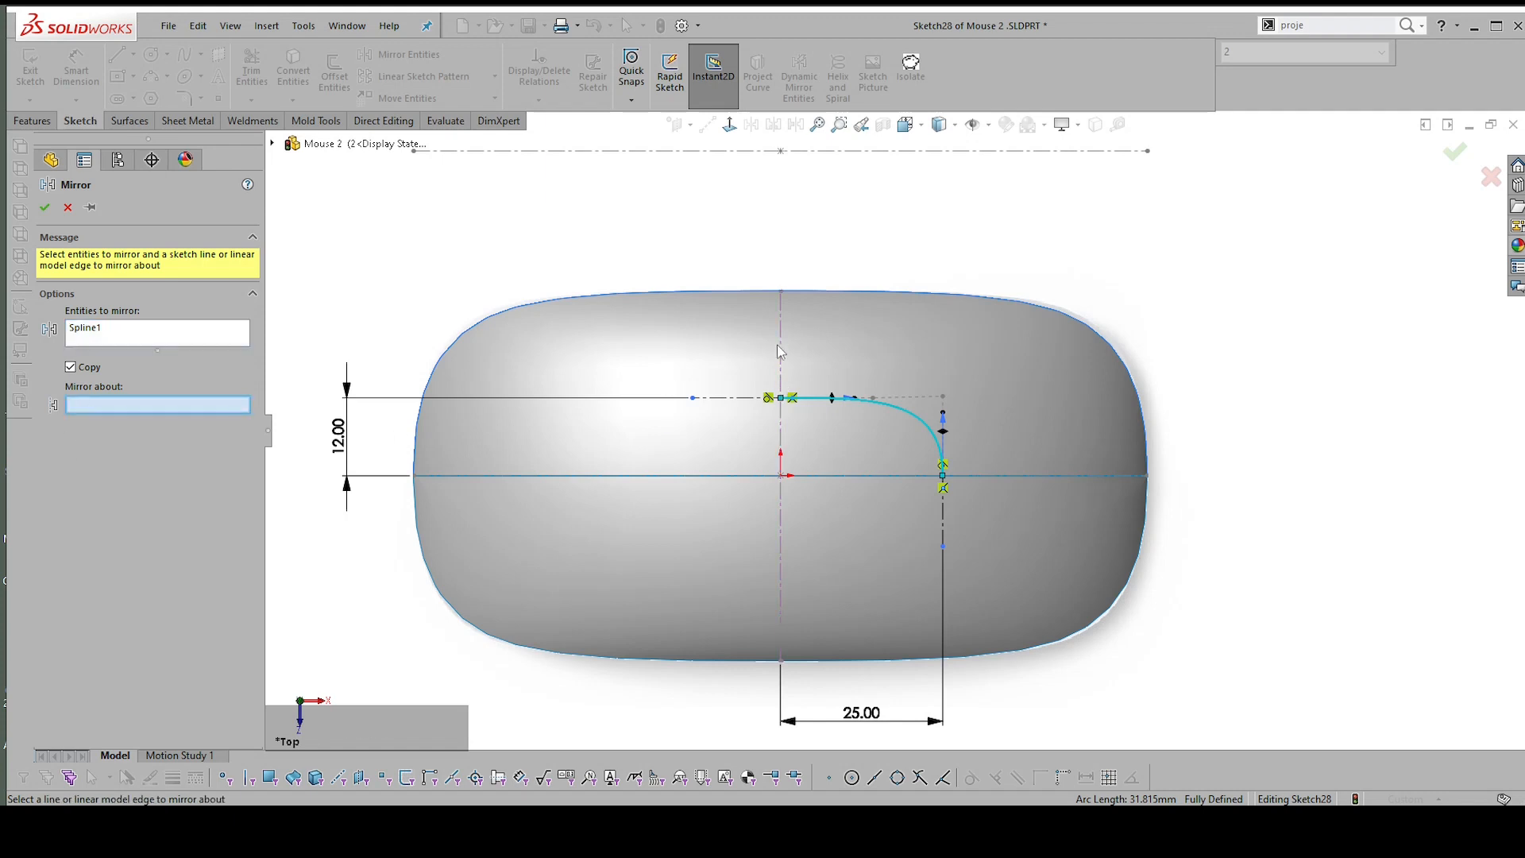
pyautogui.press('Escape')
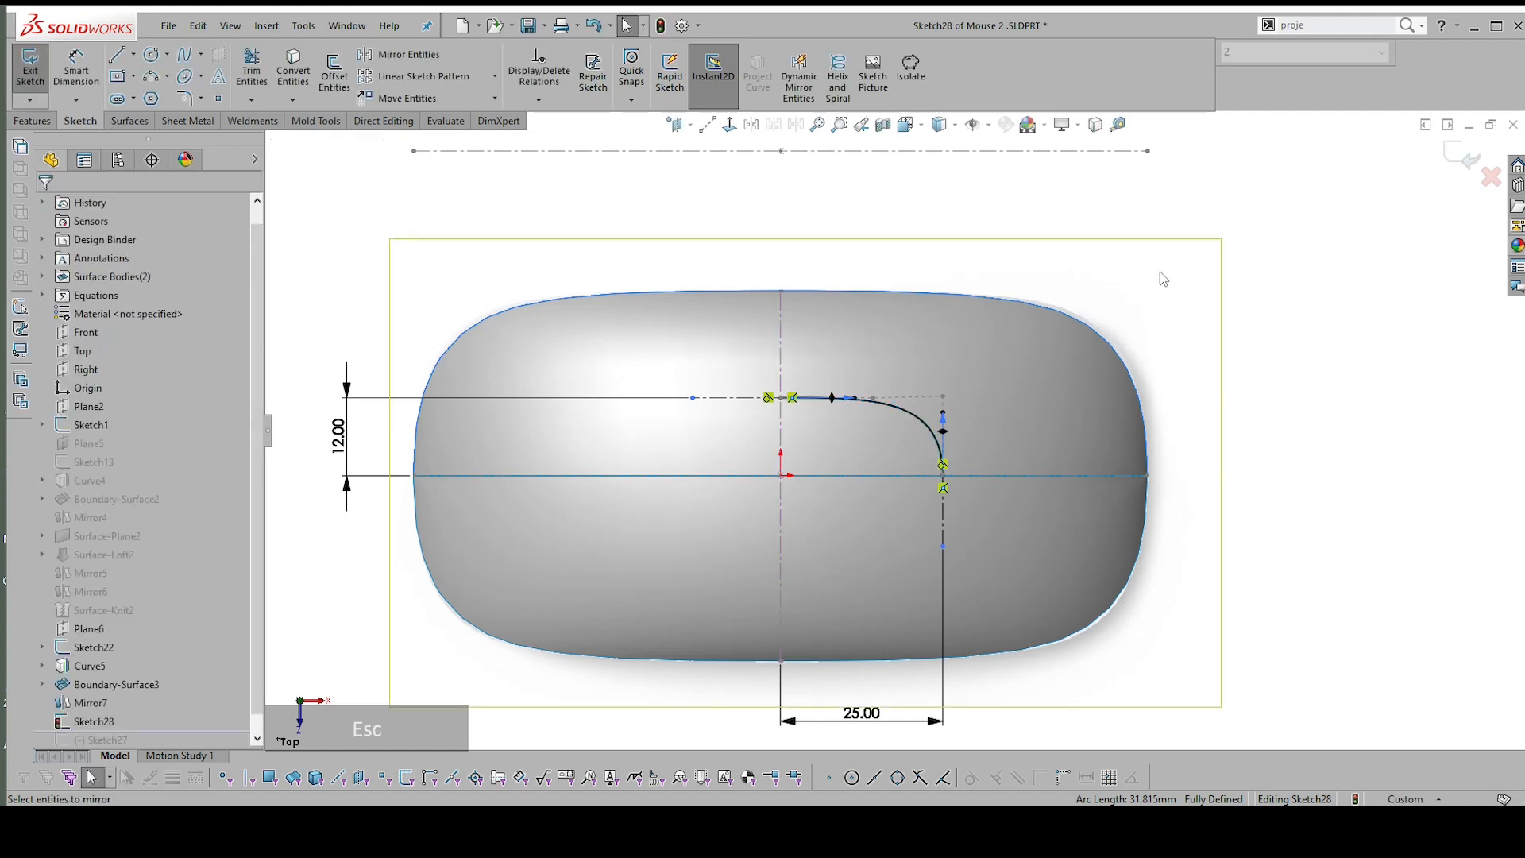
# Draw a vertical construction line about 30 mm long from the origin past the body's upper edge
pyautogui.moveTo(1255, 269); pyautogui.dragTo(1381, 292, button='right')
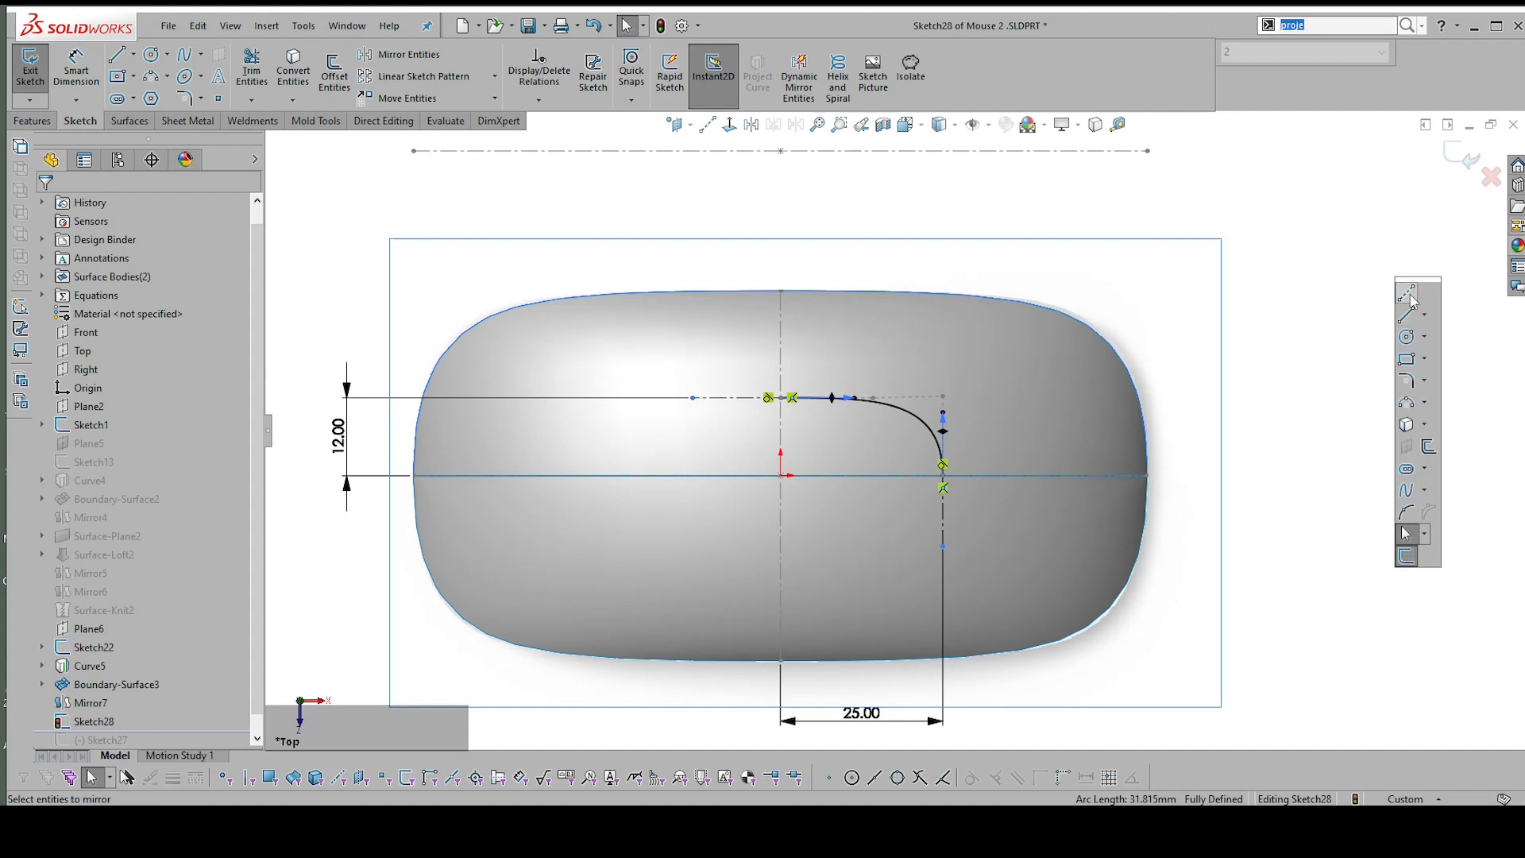
pyautogui.click(1406, 295)
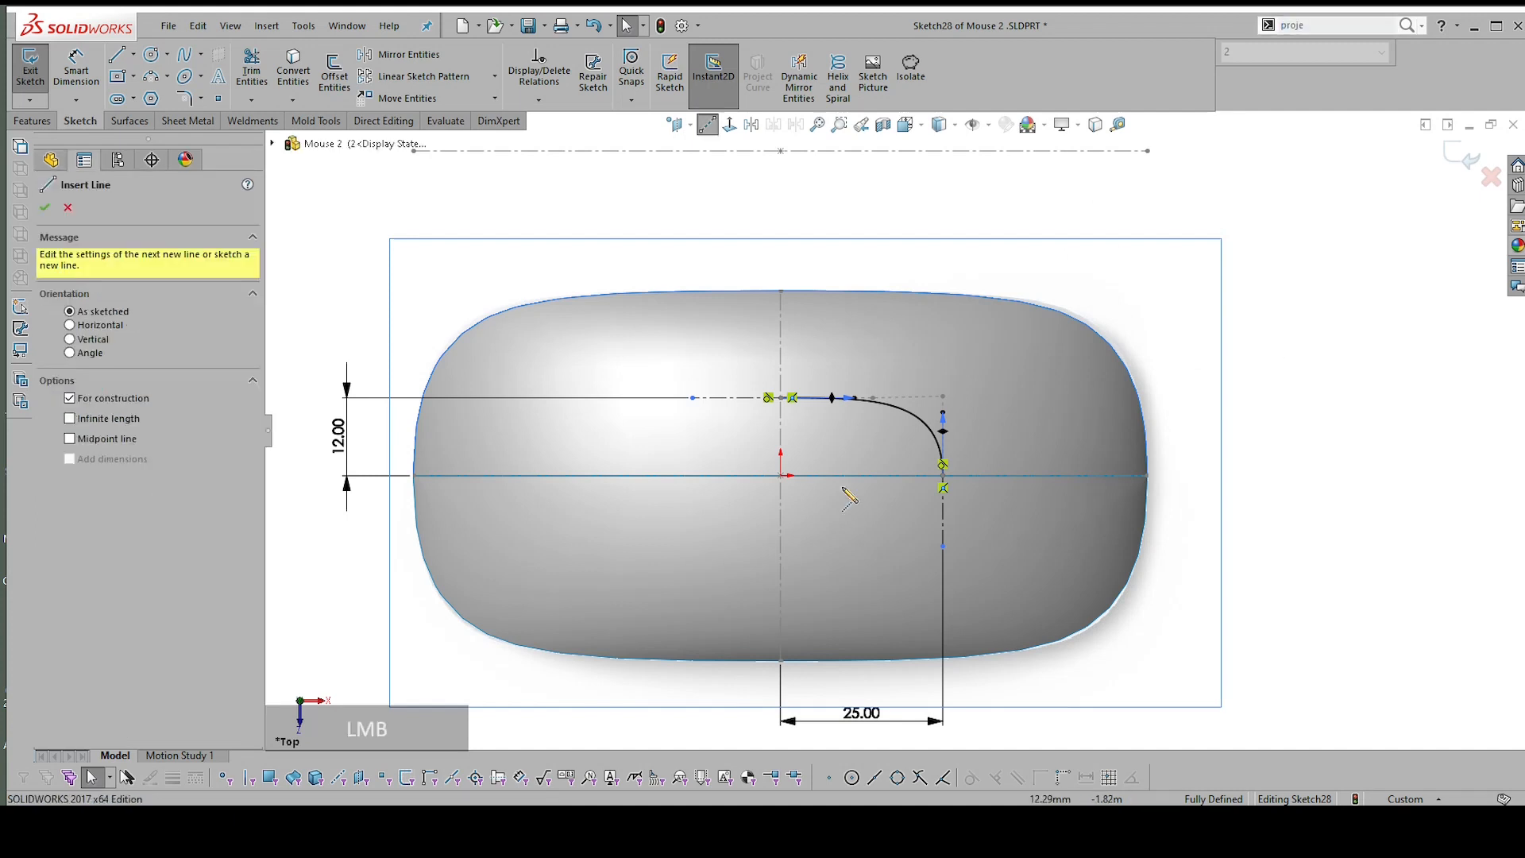
pyautogui.click(781, 475)
pyautogui.keyDown('shift'); pyautogui.click(783, 284); pyautogui.keyUp('shift')
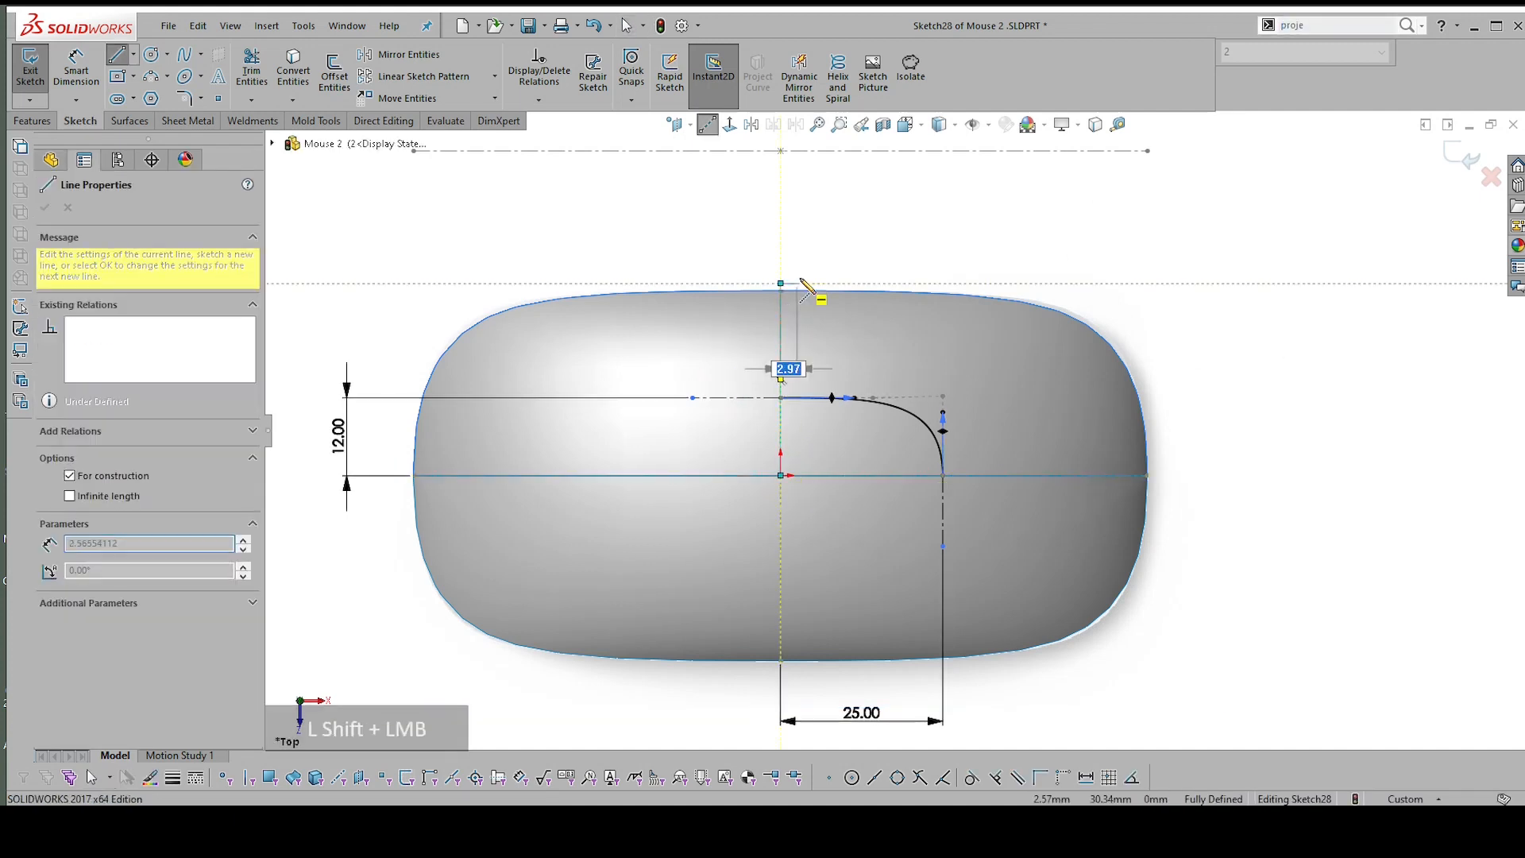
pyautogui.press('Escape')
# Draw a horizontal midpoint construction line centred on the origin, extending about 63 mm each way past both ends of the body
pyautogui.moveTo(1185, 269); pyautogui.dragTo(1354, 282, button='right')
pyautogui.click(1359, 291)
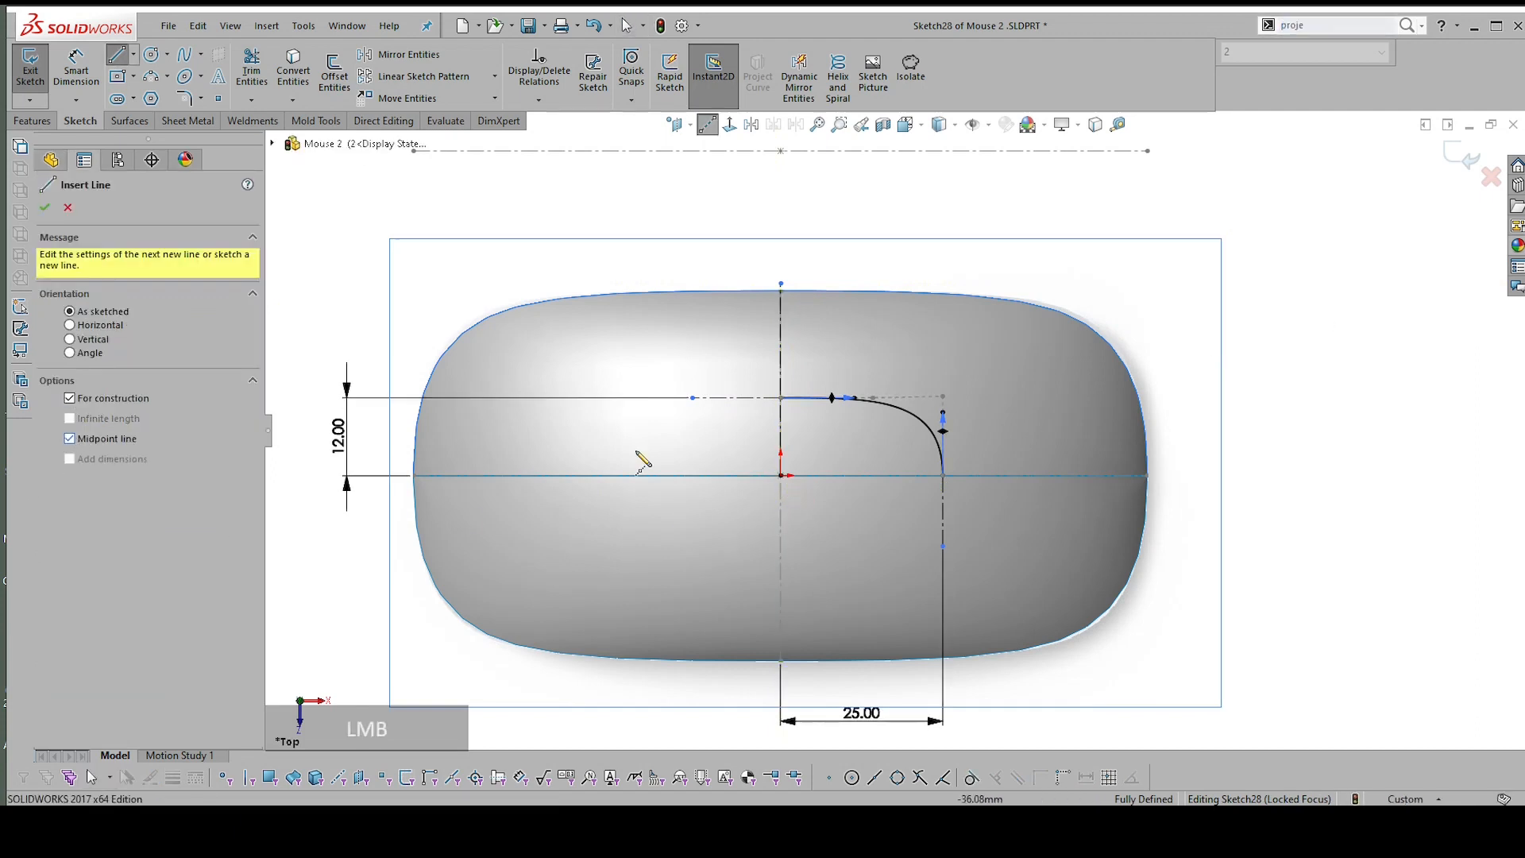
pyautogui.click(781, 475)
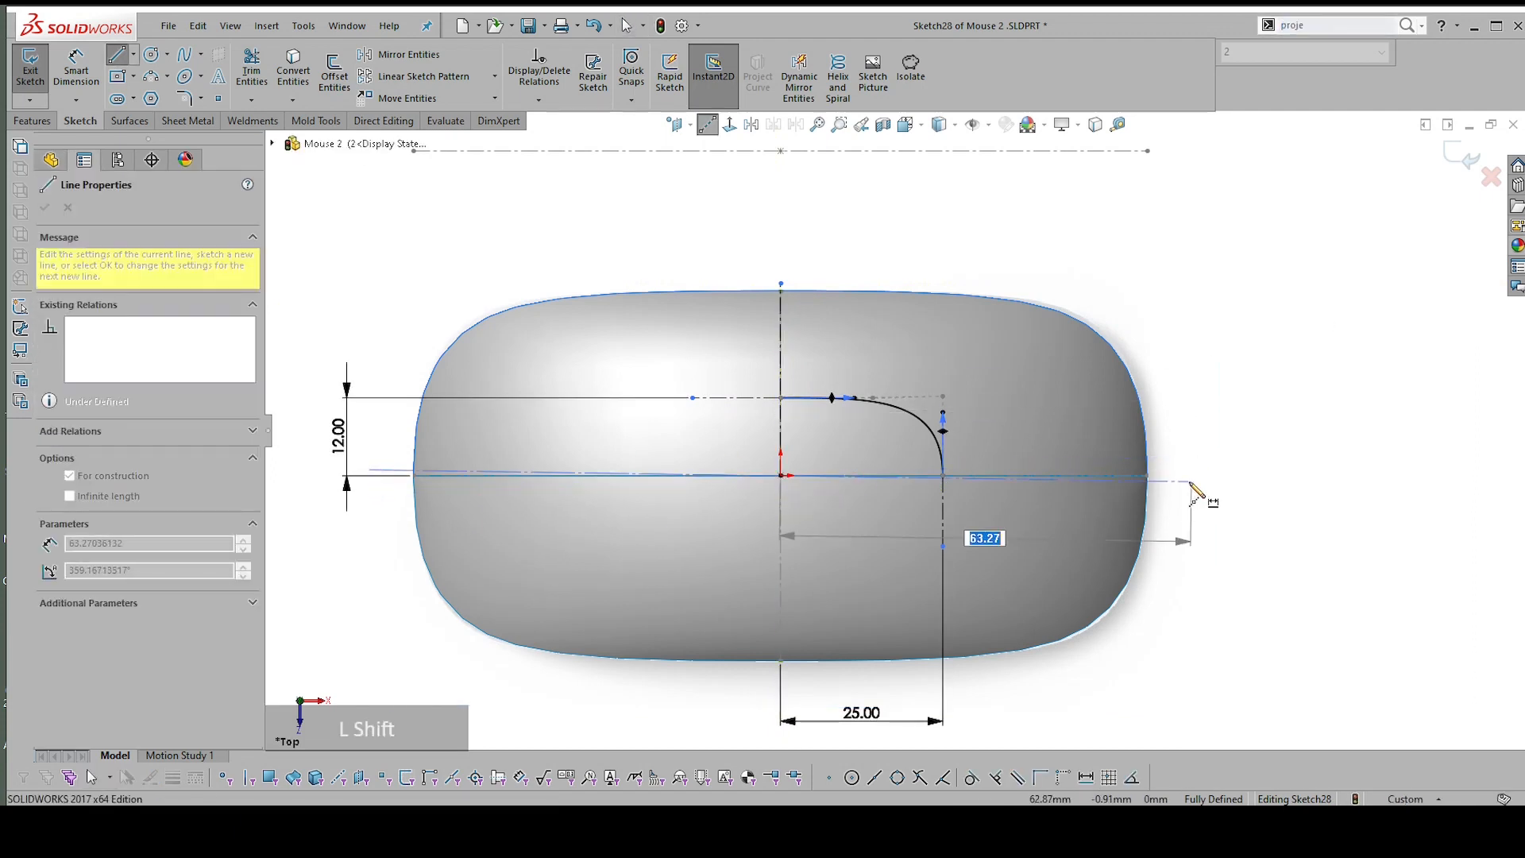
pyautogui.keyDown('shift'); pyautogui.click(1192, 476); pyautogui.keyUp('shift')
pyautogui.press('Escape')
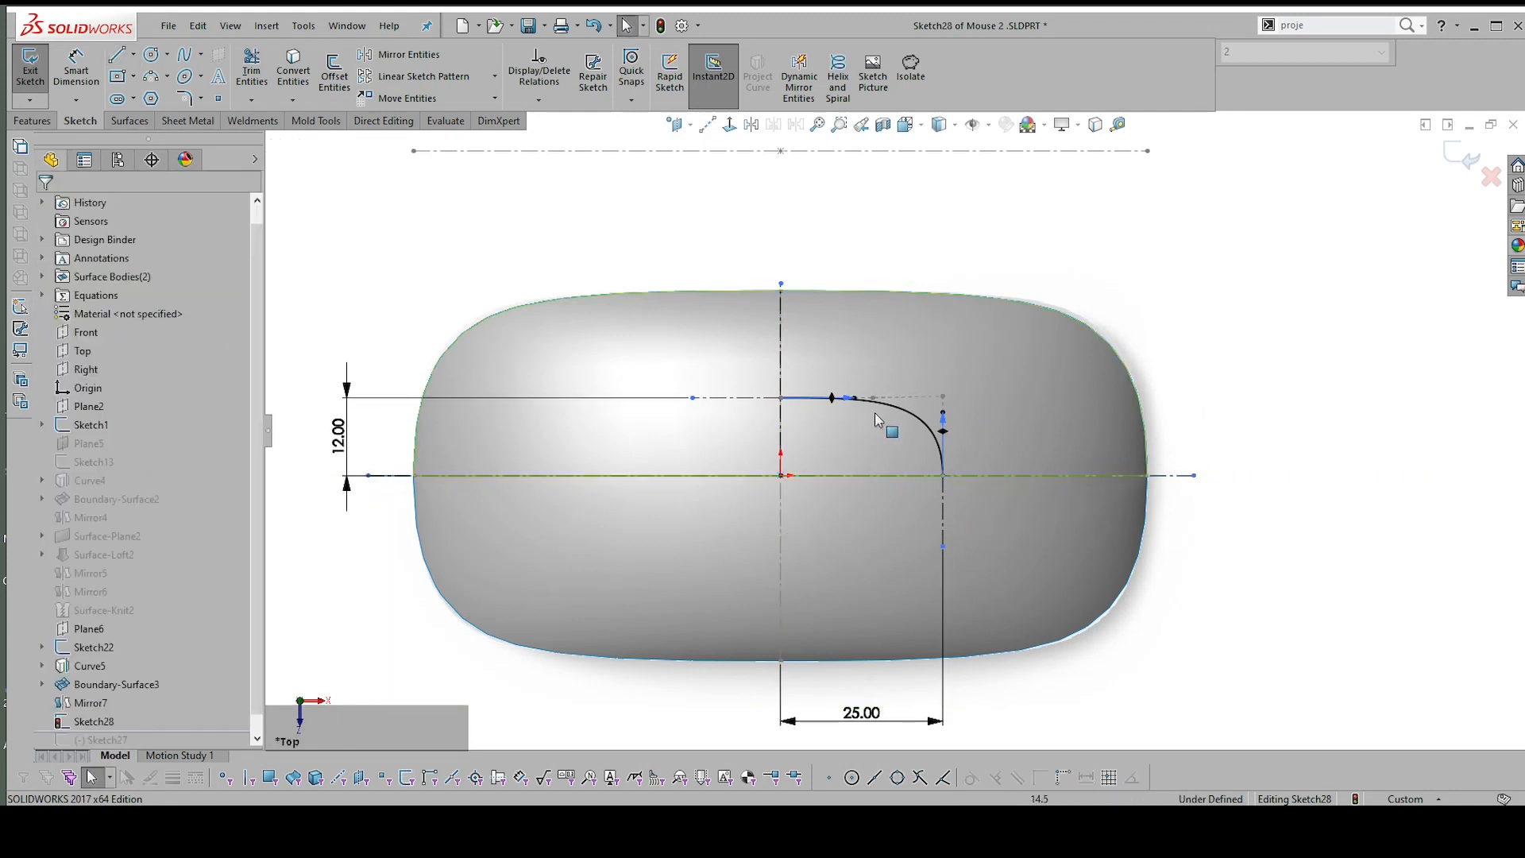
# Mirror the corner spline about the vertical construction line, keeping the original
pyautogui.click(913, 412)
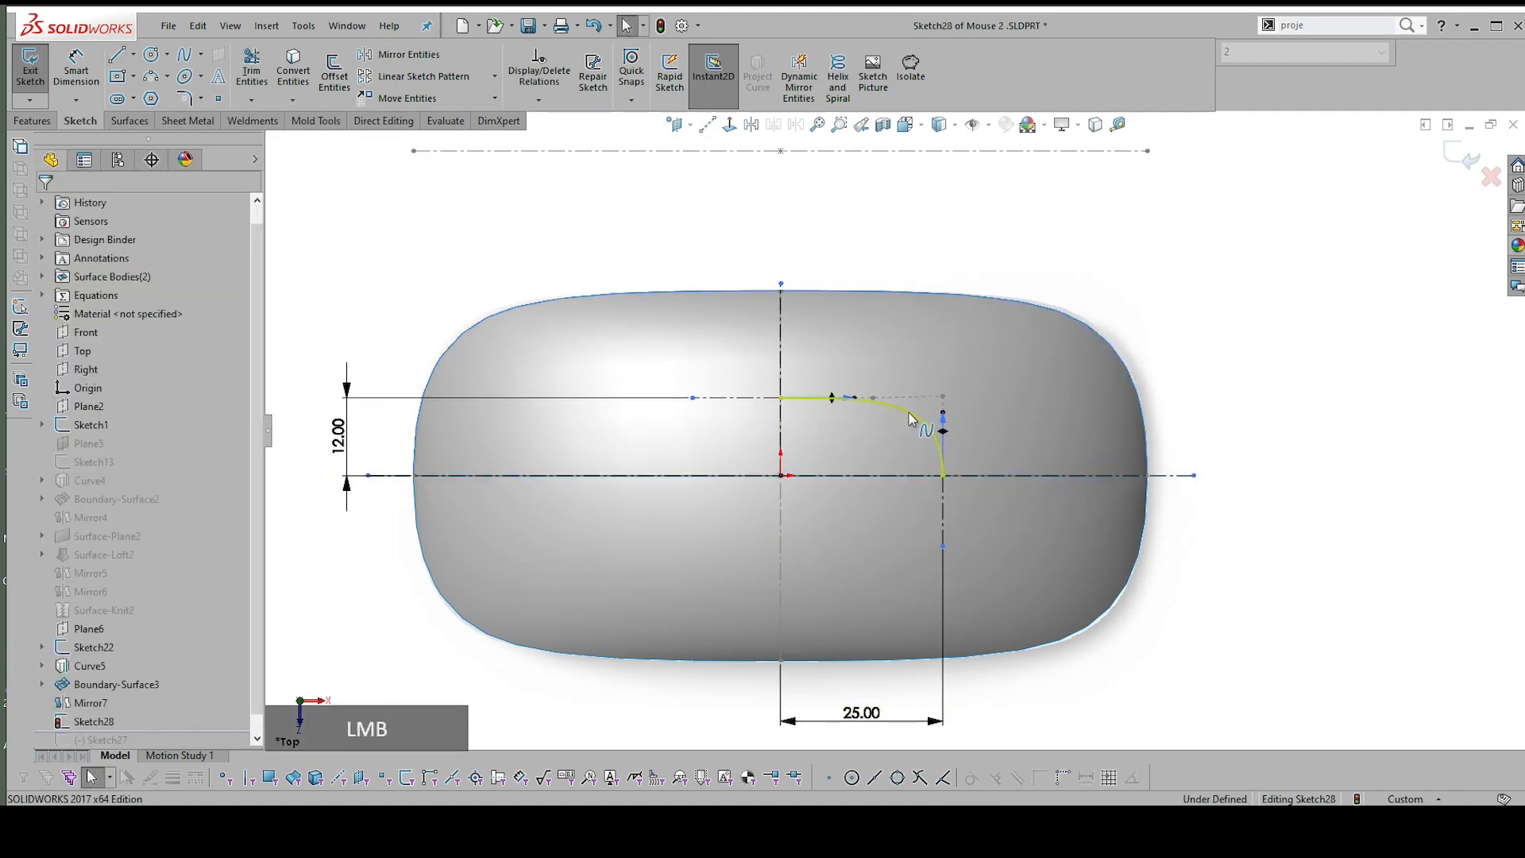
pyautogui.click(751, 125)
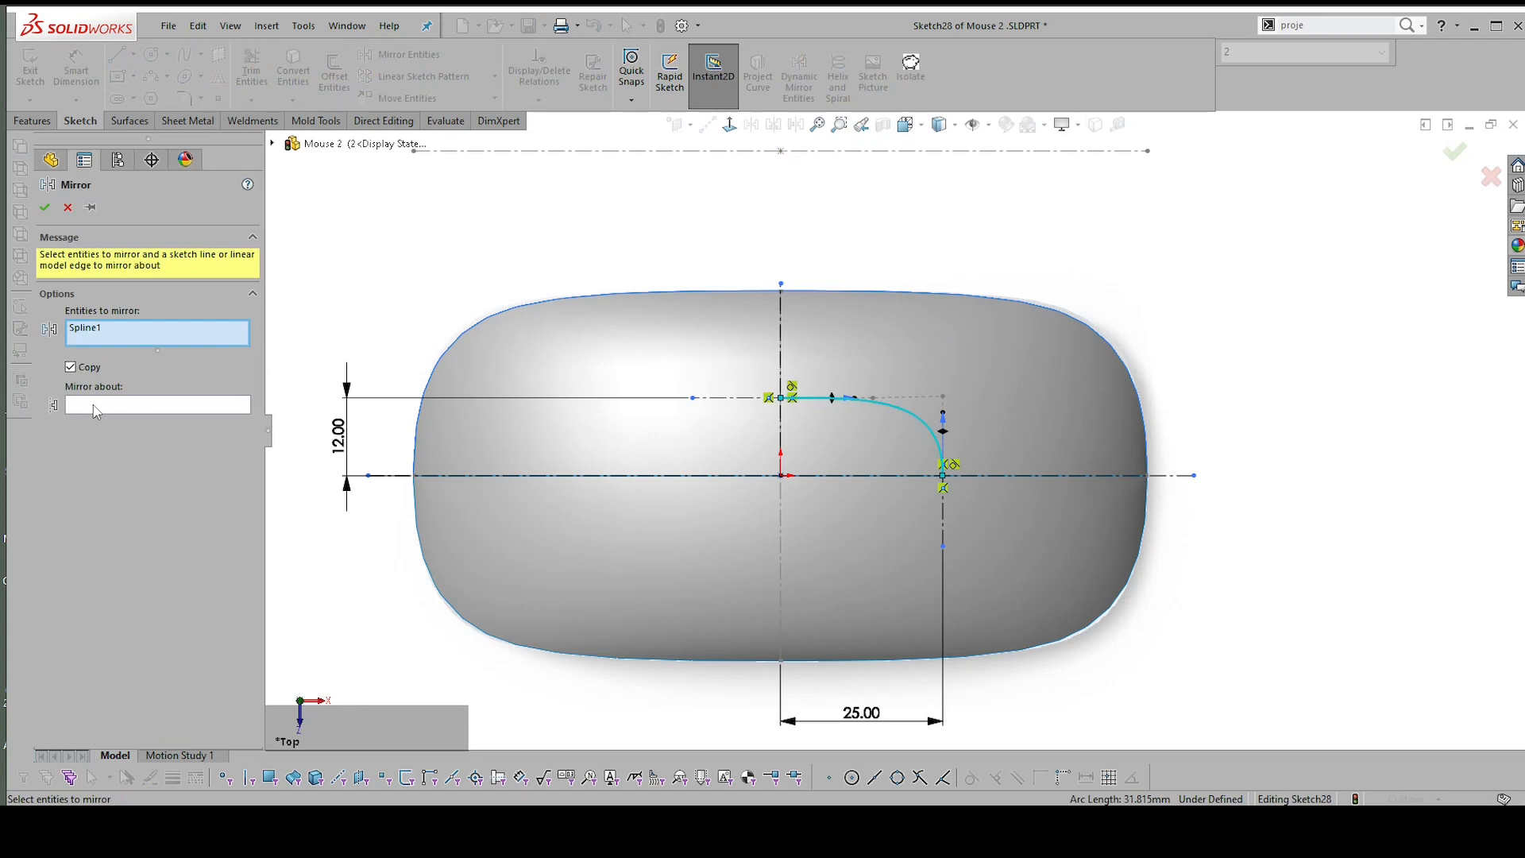
pyautogui.click(103, 407)
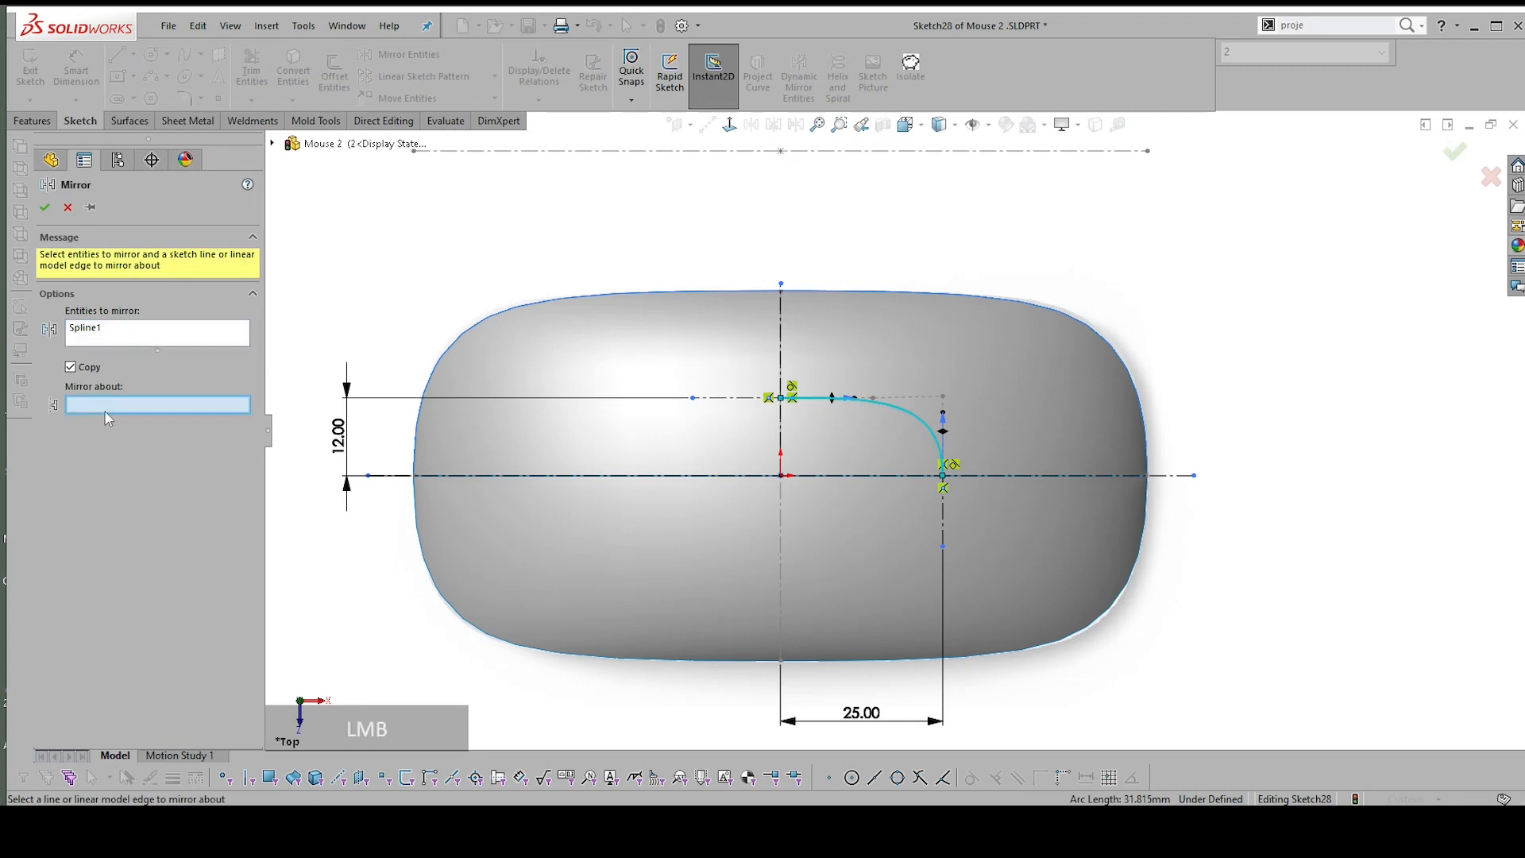
pyautogui.click(782, 321)
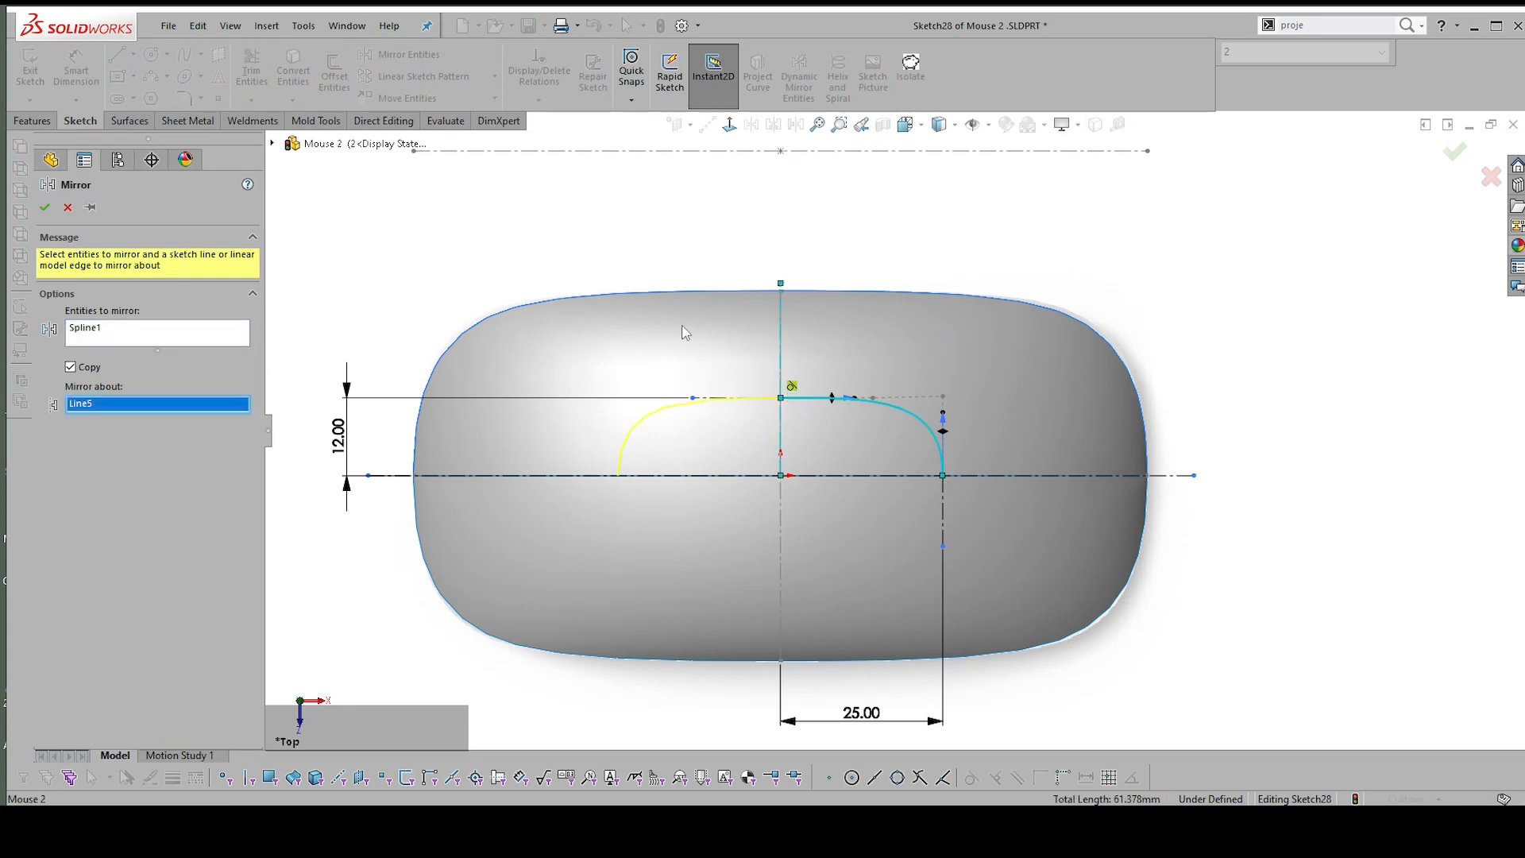
pyautogui.click(44, 207)
# Mirror both corner splines about the horizontal construction line to close the base outline
pyautogui.click(671, 404)
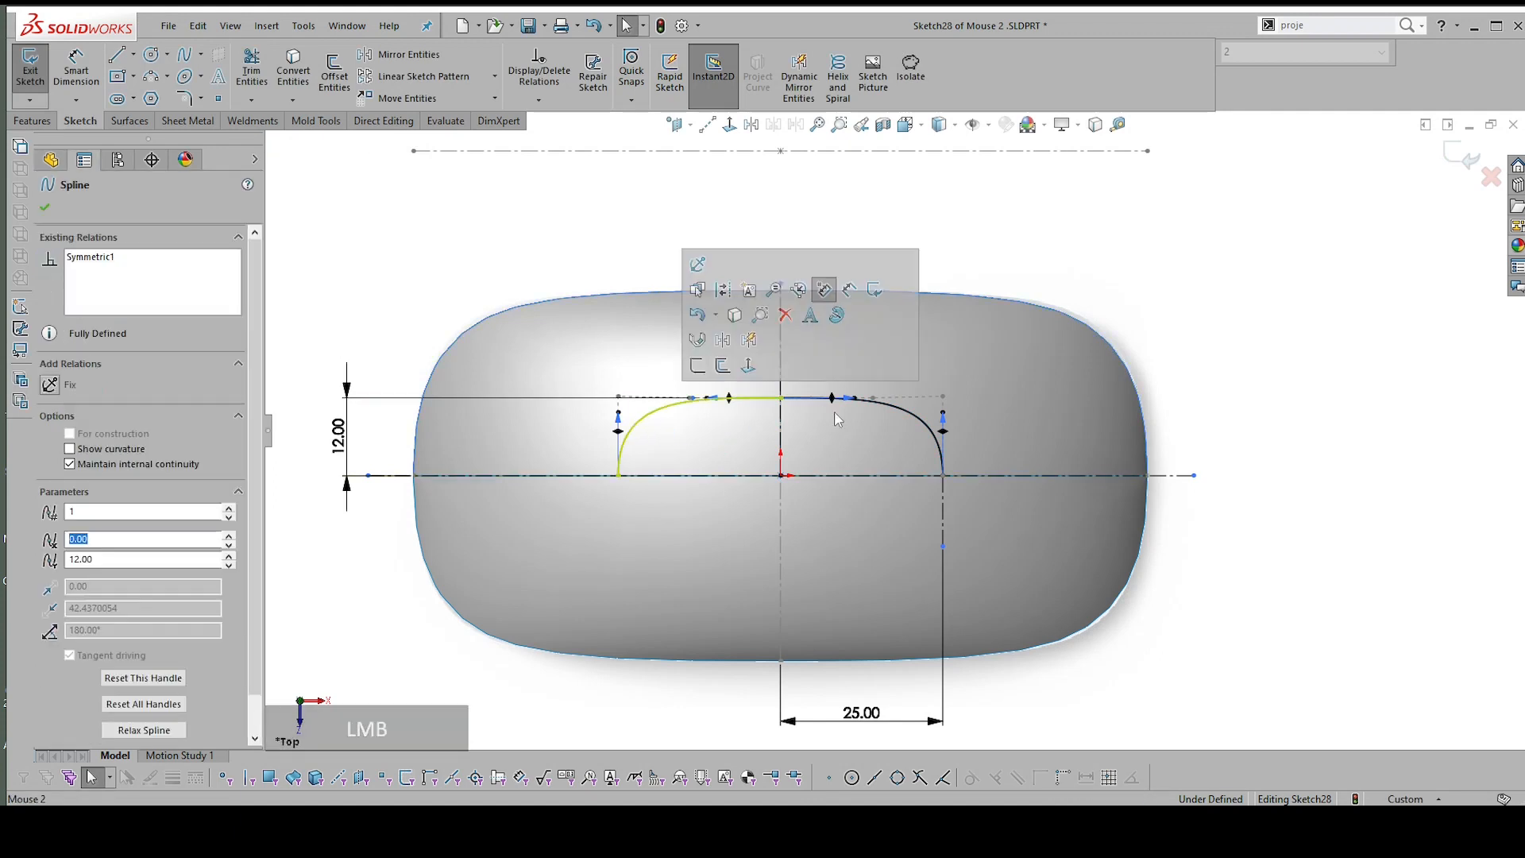
pyautogui.keyDown('shift'); pyautogui.click(835, 403); pyautogui.keyUp('shift')
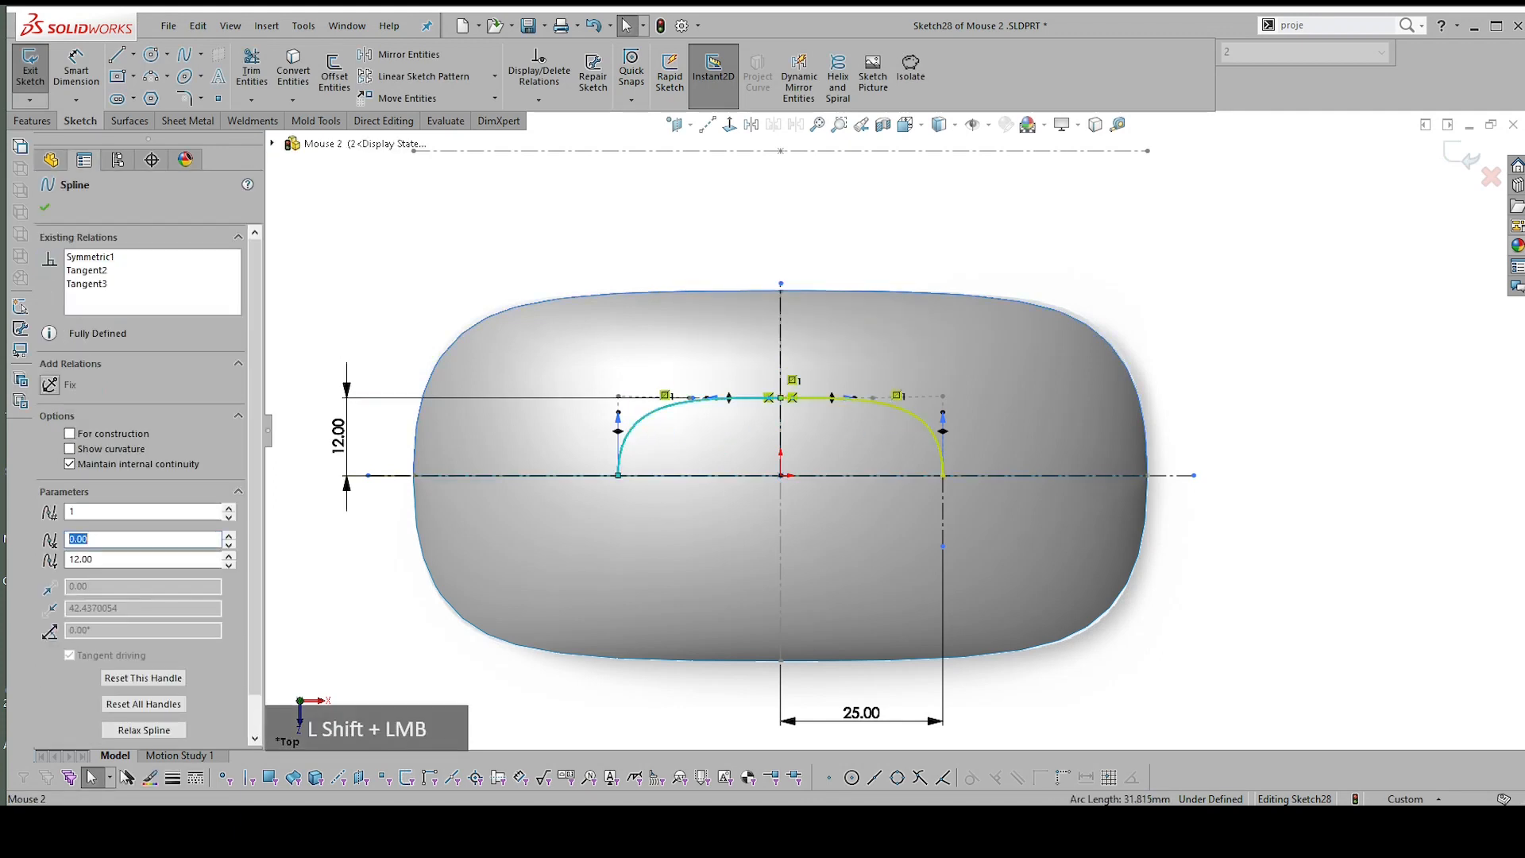
pyautogui.click(750, 124)
pyautogui.click(135, 412)
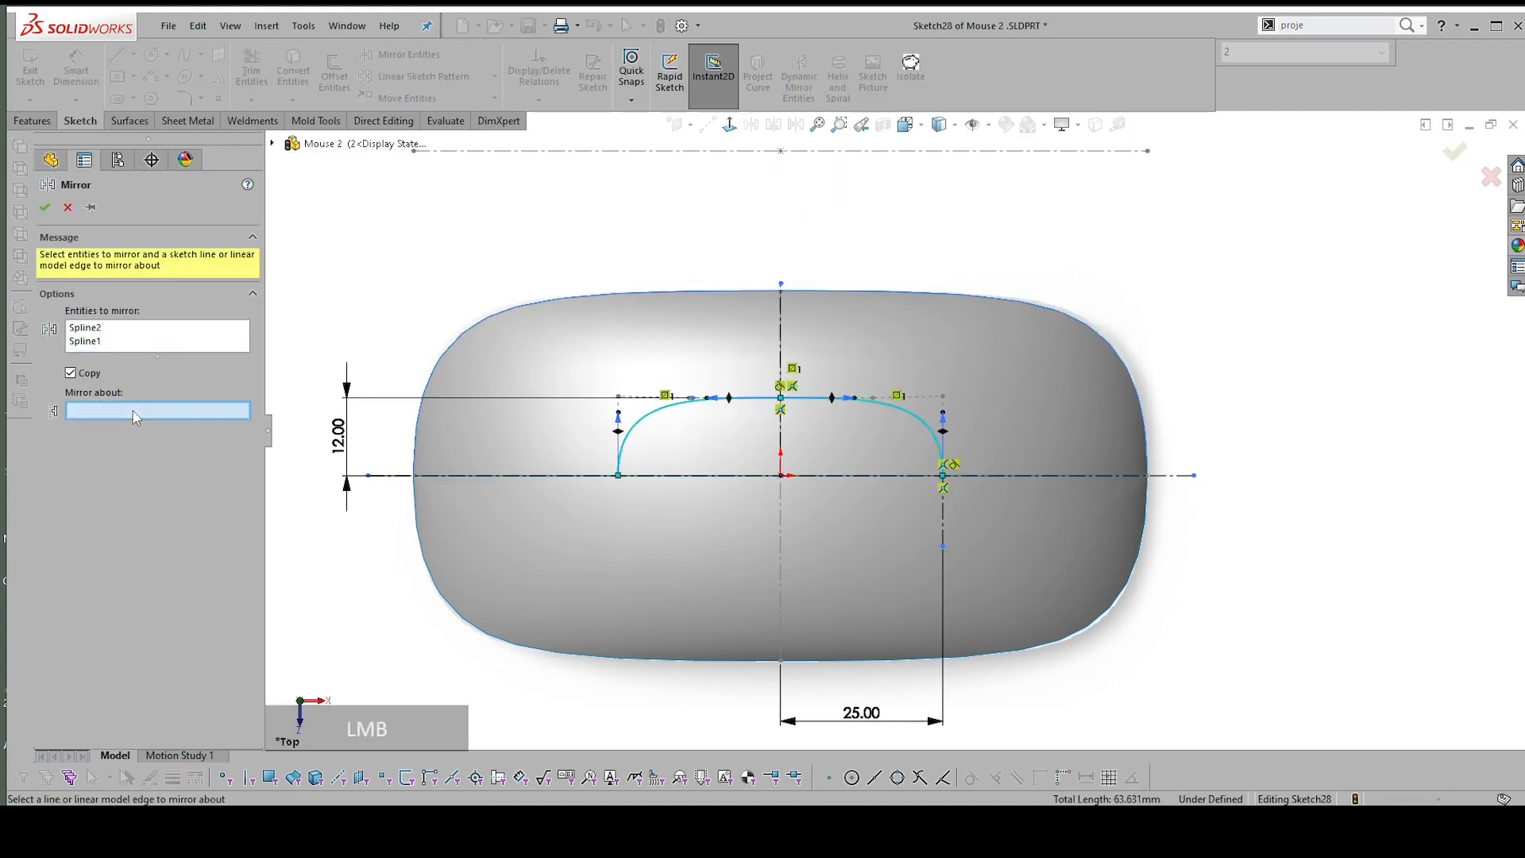
pyautogui.click(687, 477)
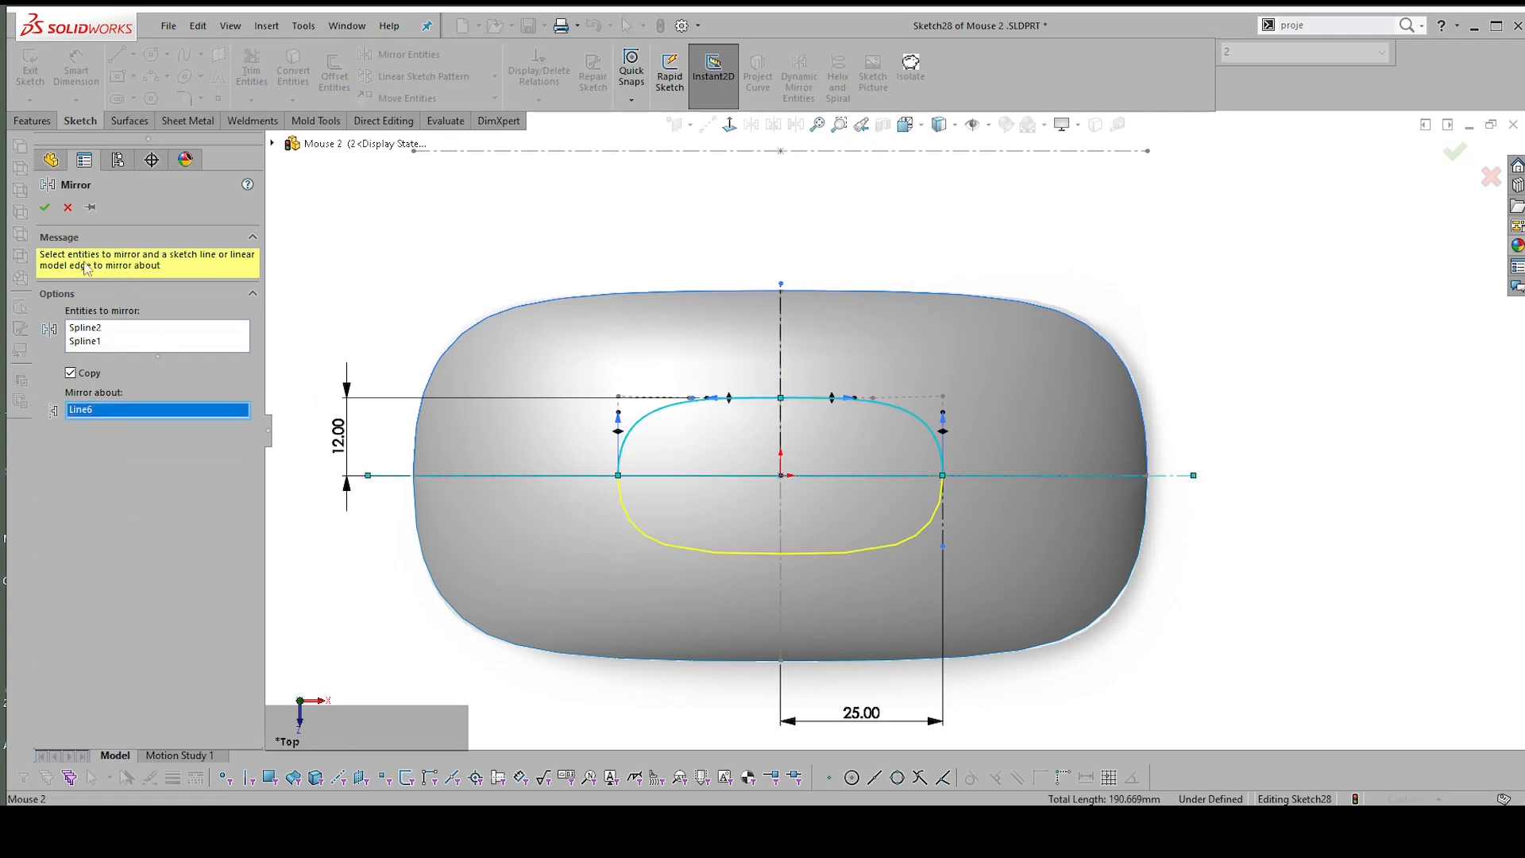
pyautogui.click(44, 209)
# Exit the sketch and create a planar surface from the closed base outline
pyautogui.scroll(-3, 1270, 364)
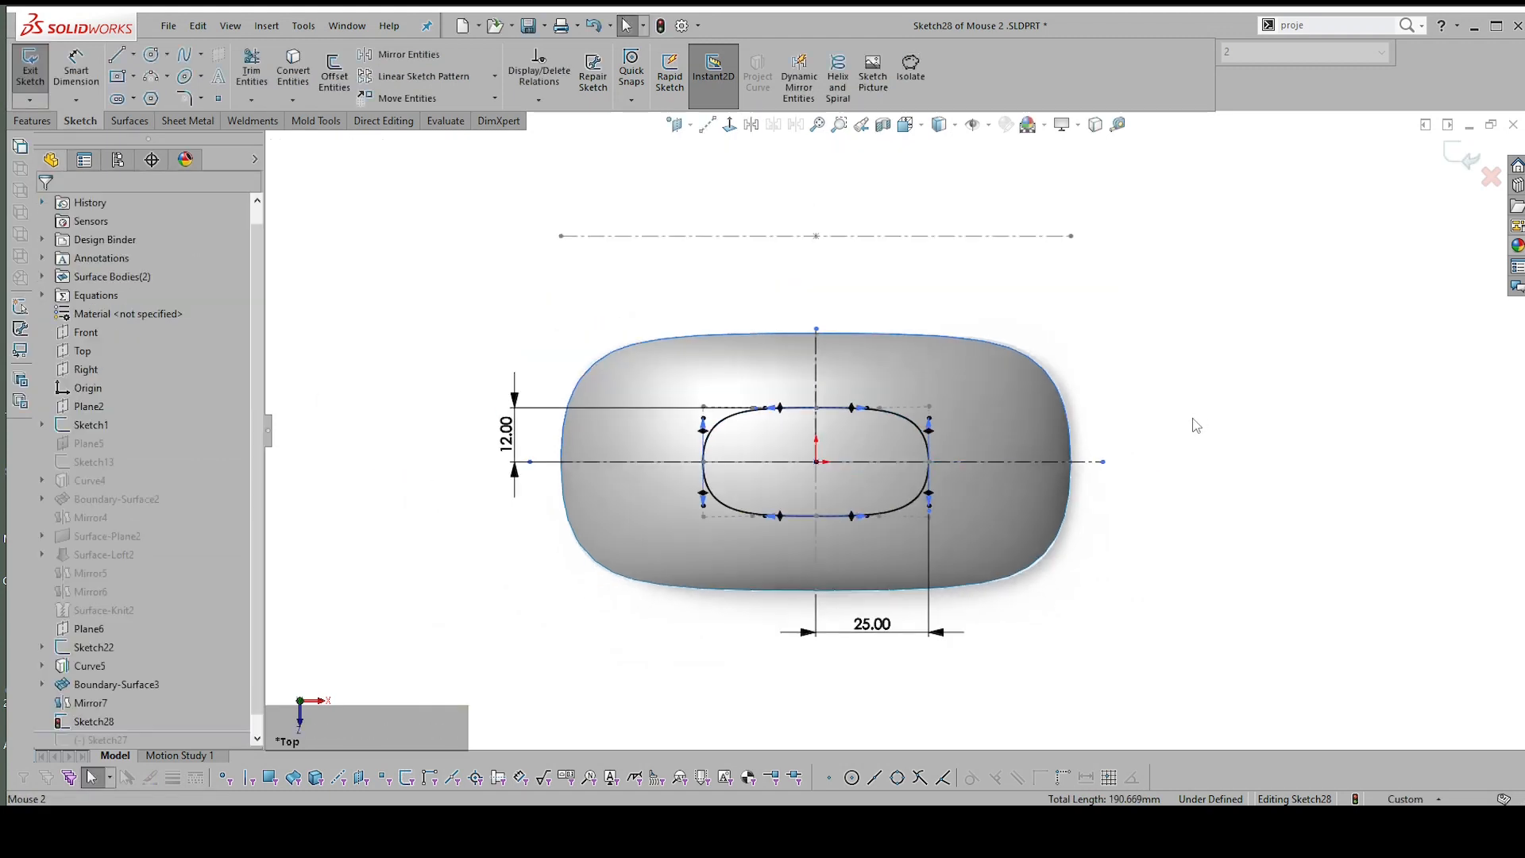
pyautogui.scroll(1, 1305, 312)
pyautogui.click(1445, 165)
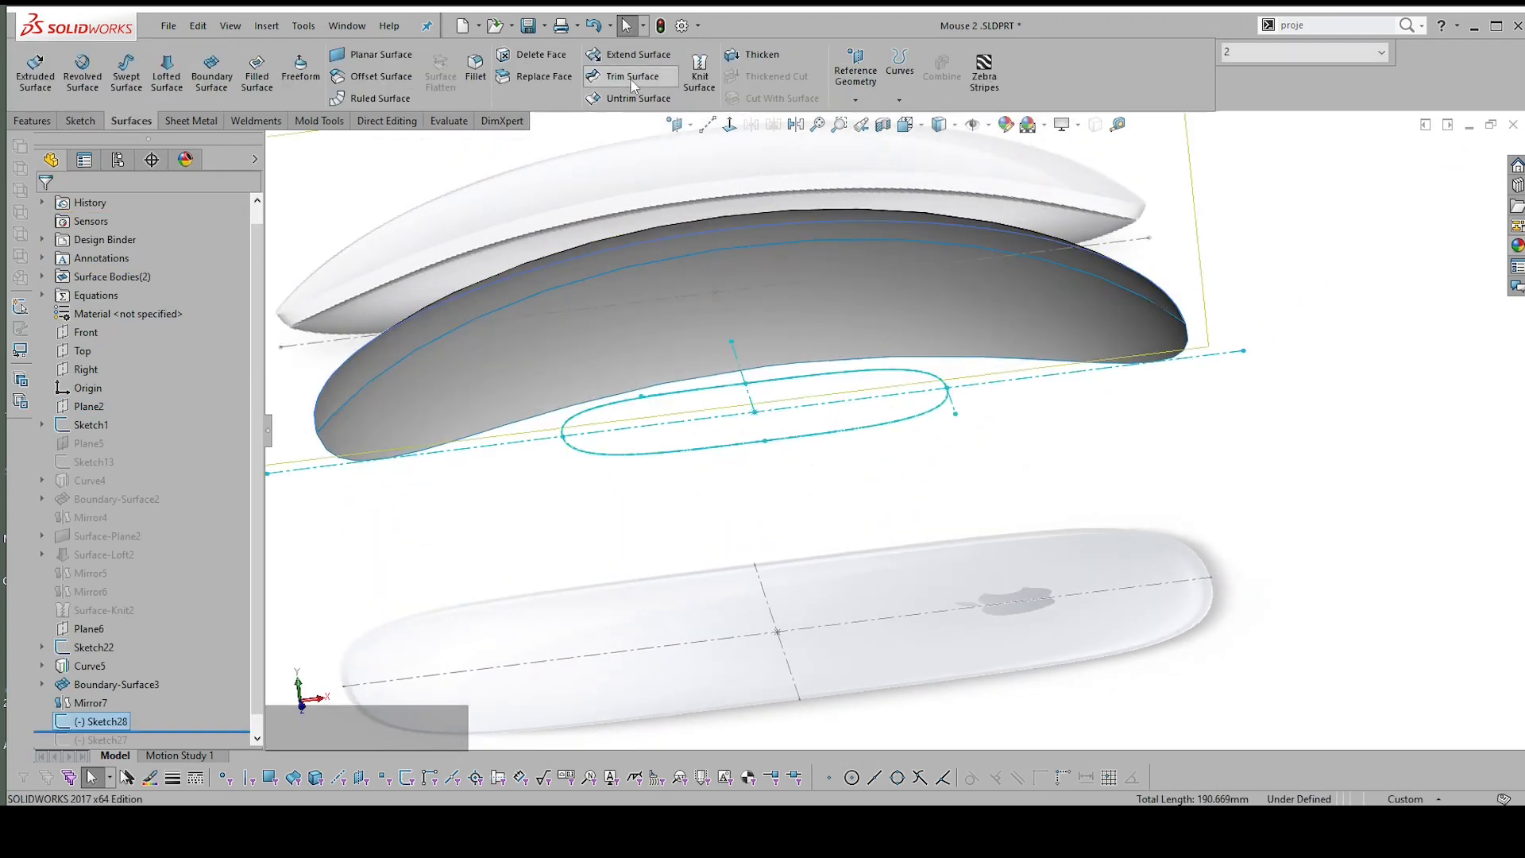
pyautogui.click(374, 56)
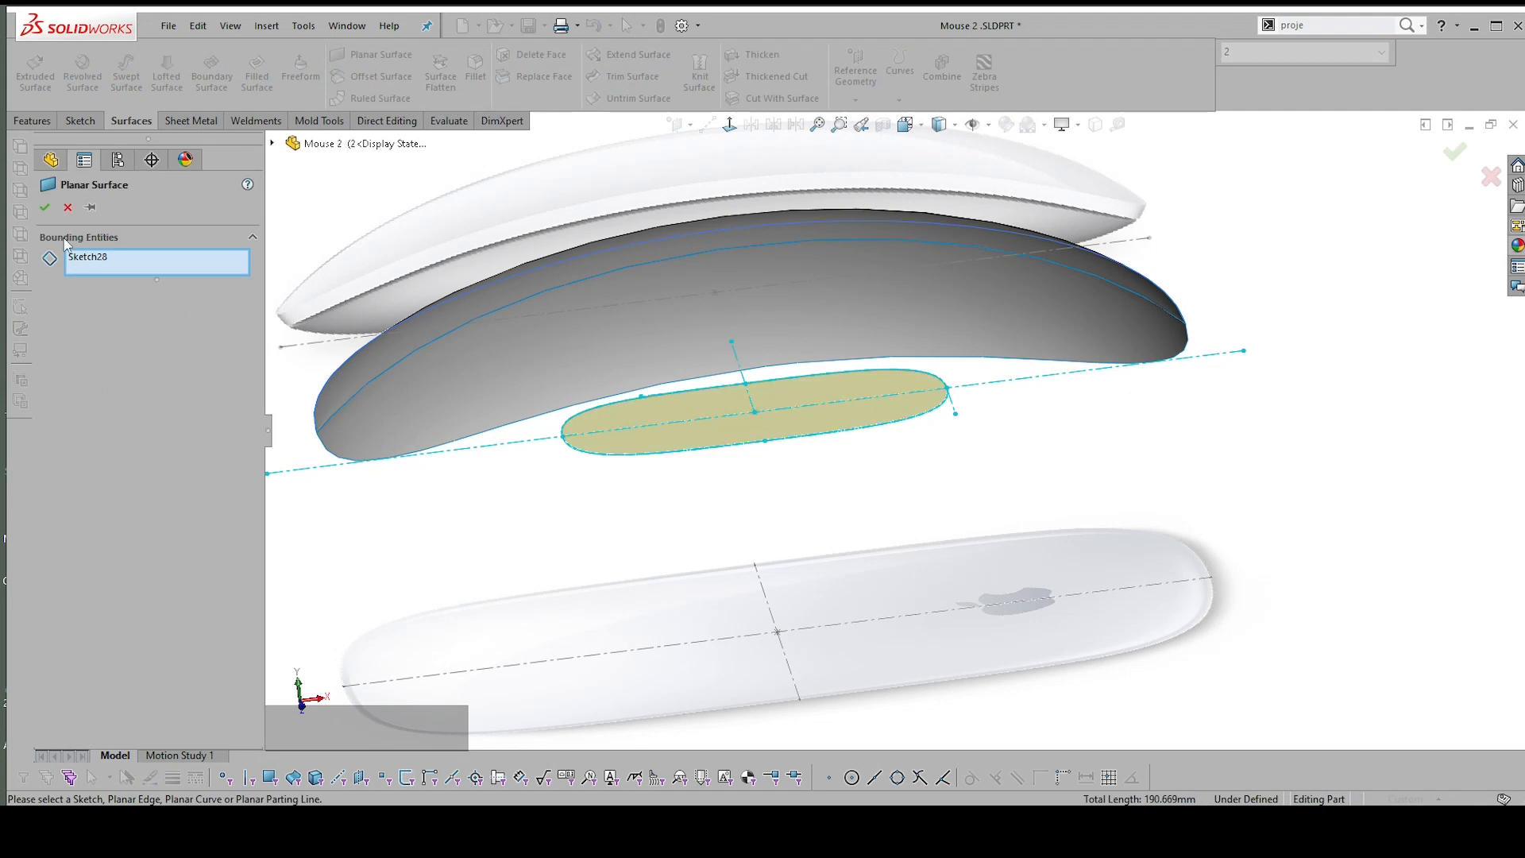
pyautogui.click(45, 207)
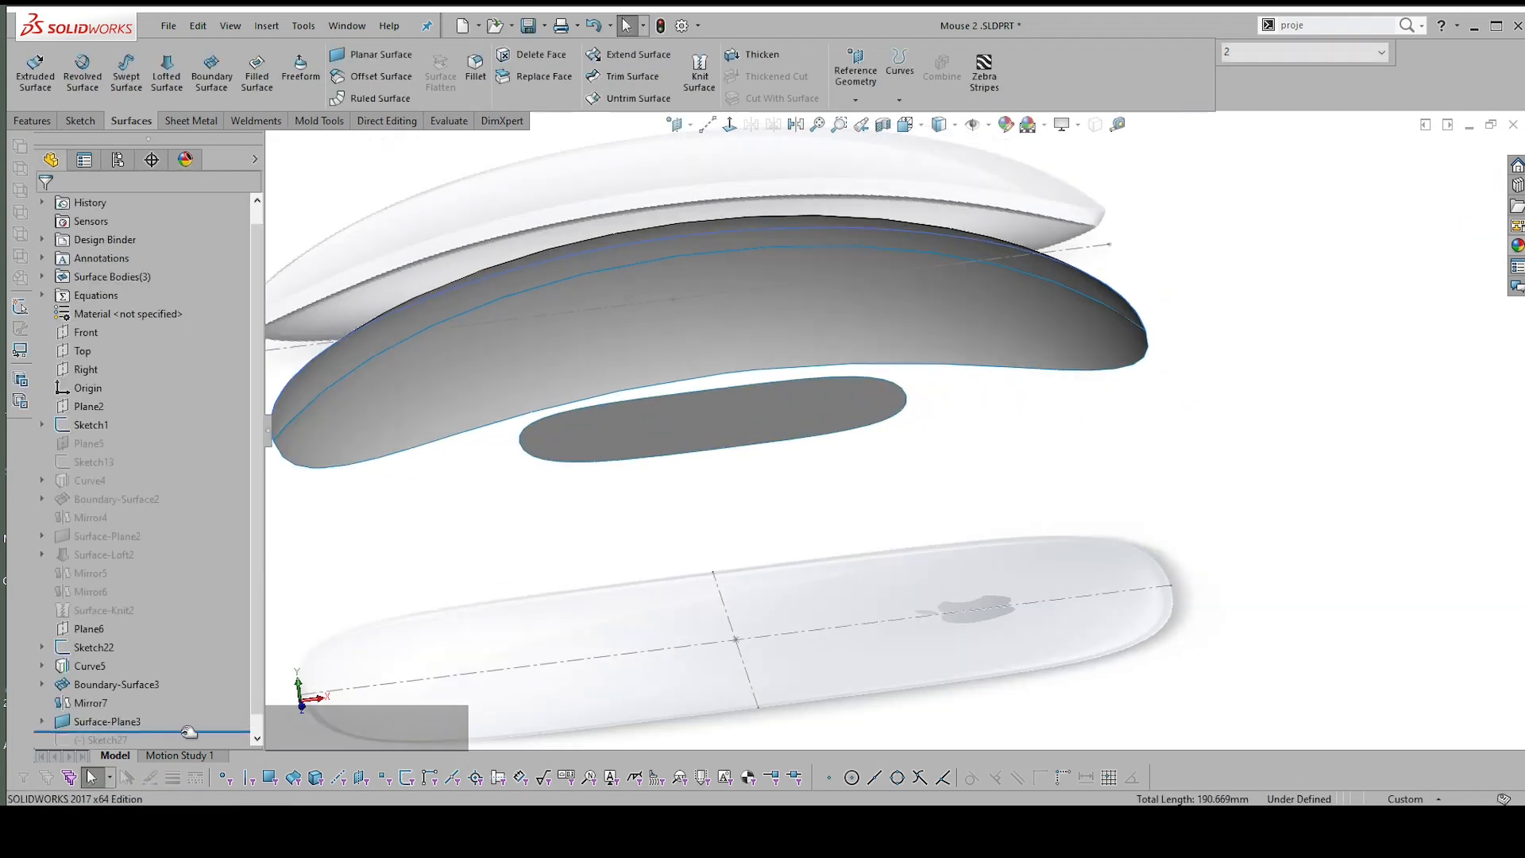
# Roll the feature history forward to include Sketch27 and open that sketch for editing
pyautogui.click(257, 738)
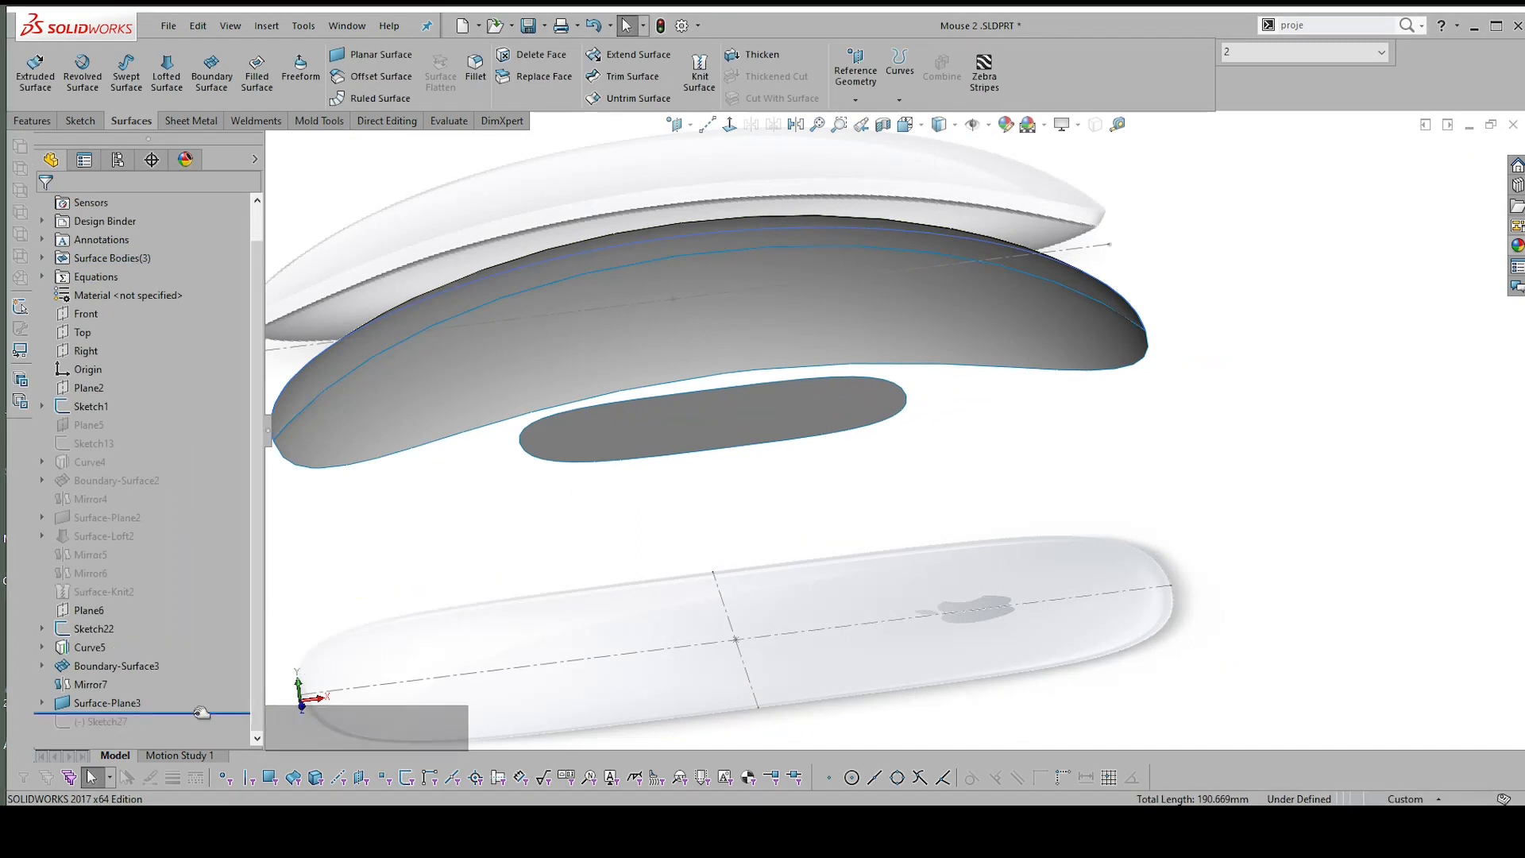
pyautogui.moveTo(202, 713); pyautogui.dragTo(198, 731)
pyautogui.click(114, 722)
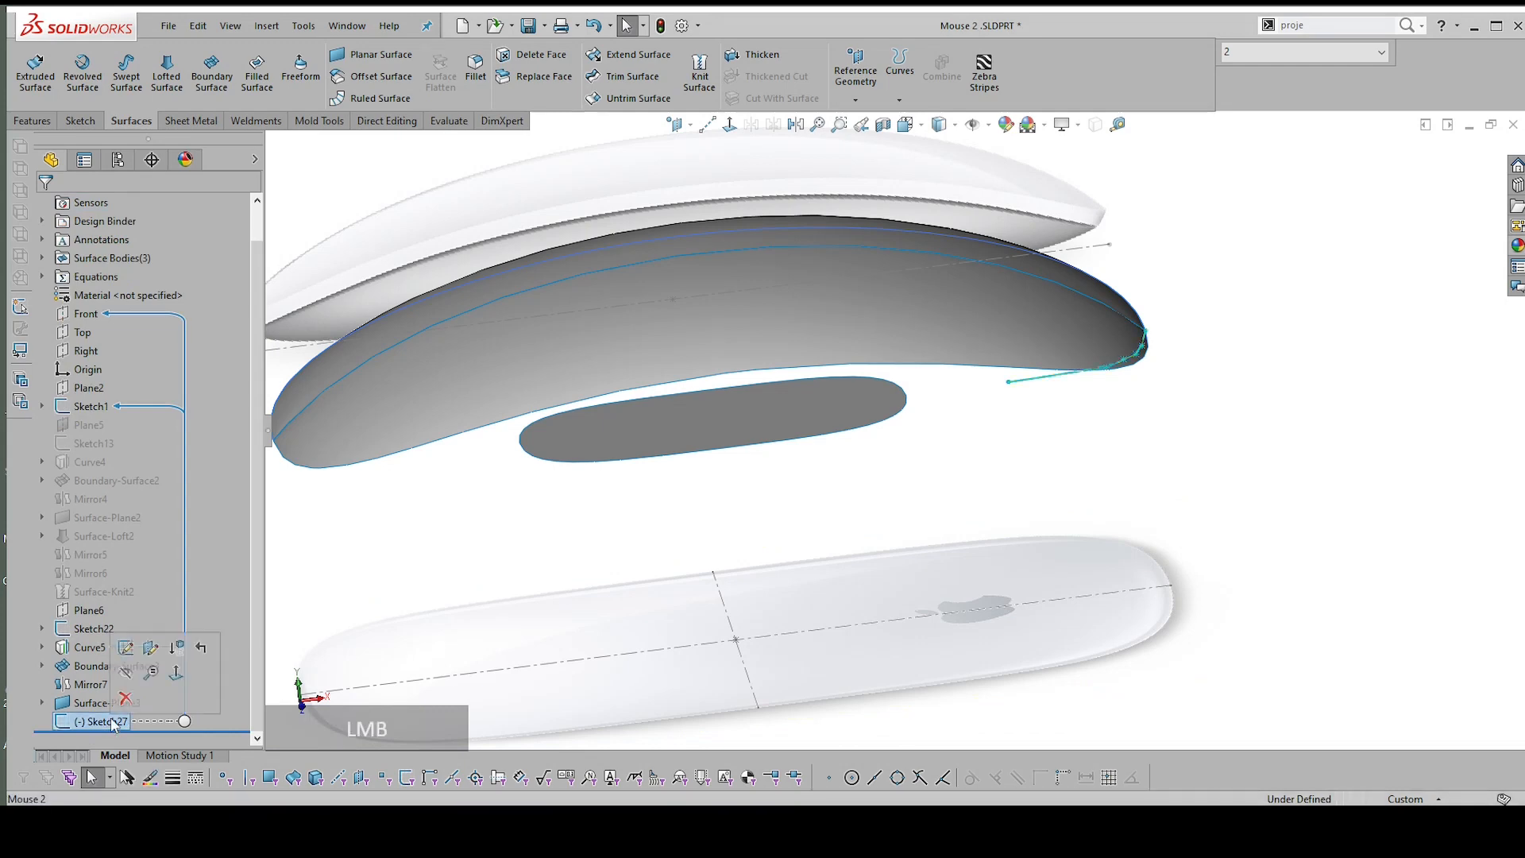
pyautogui.click(128, 648)
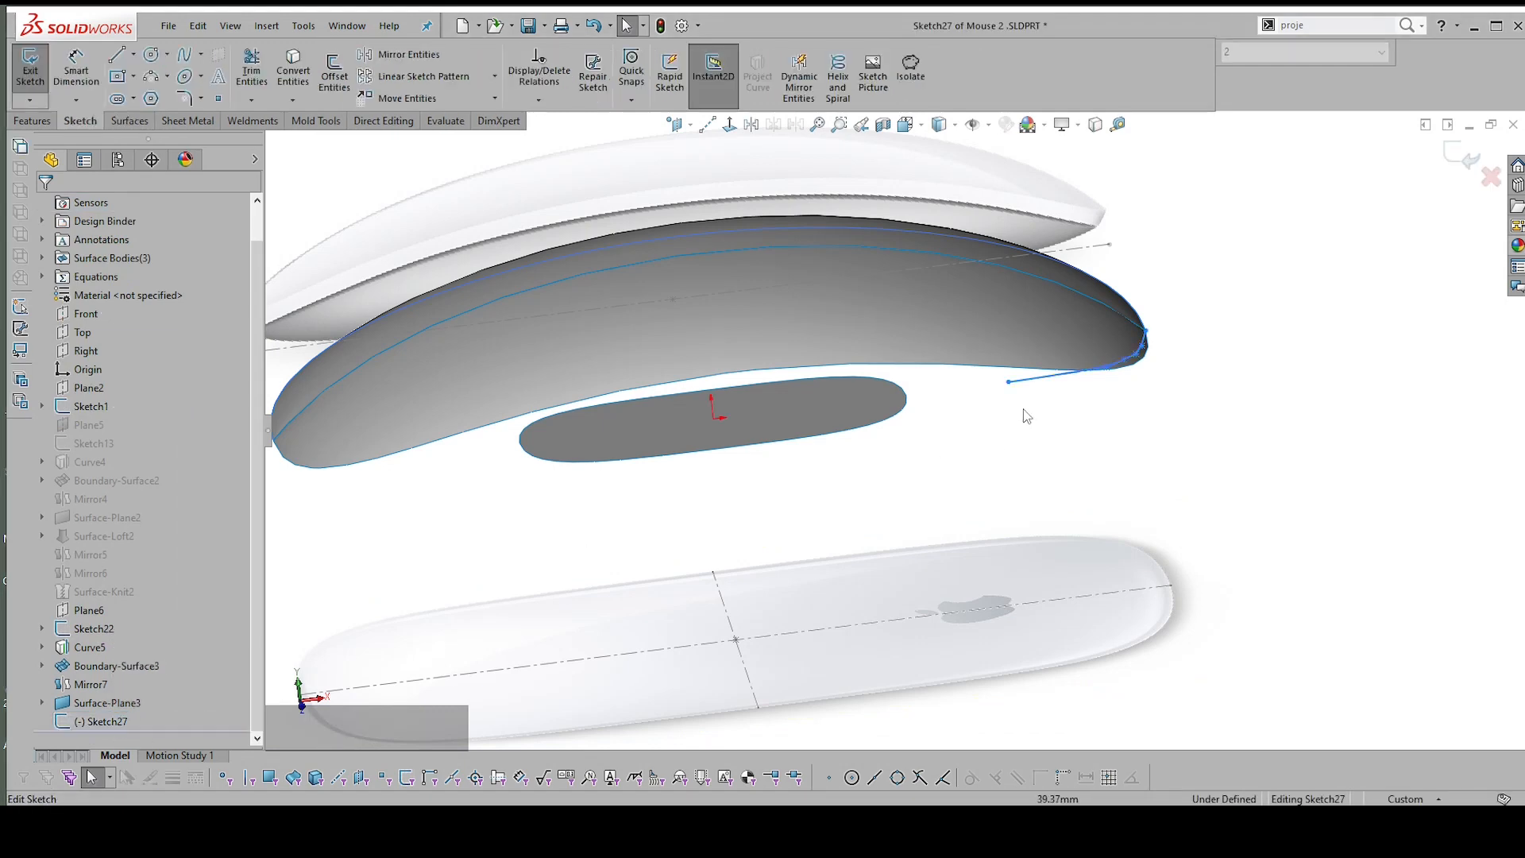
# Draw a horizontal construction line from the origin to the end of the planar base surface
pyautogui.scroll(2, 1004, 389)
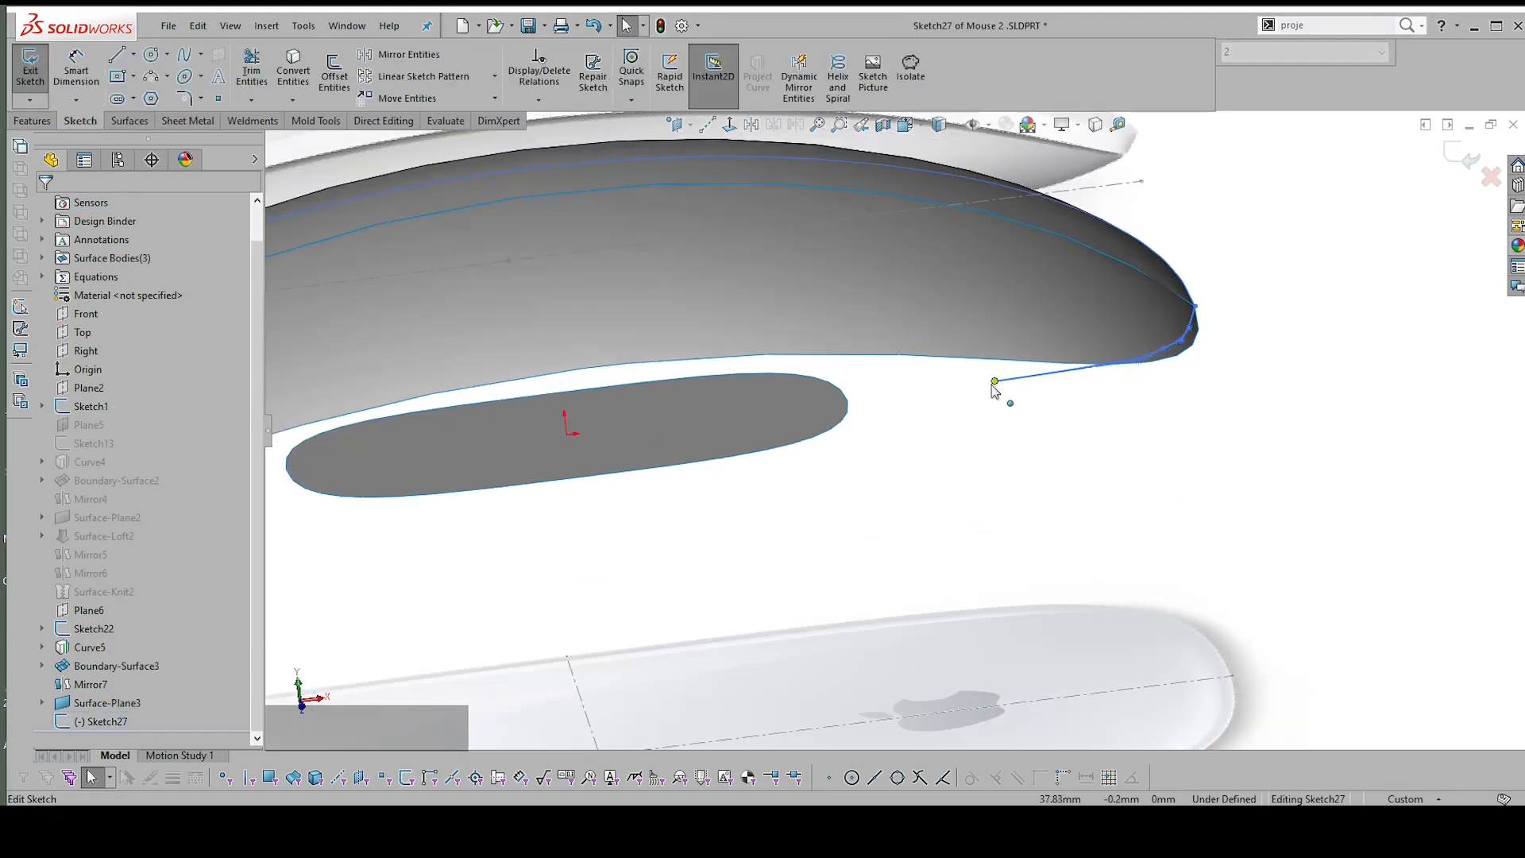
pyautogui.click(1035, 387)
pyautogui.click(905, 433)
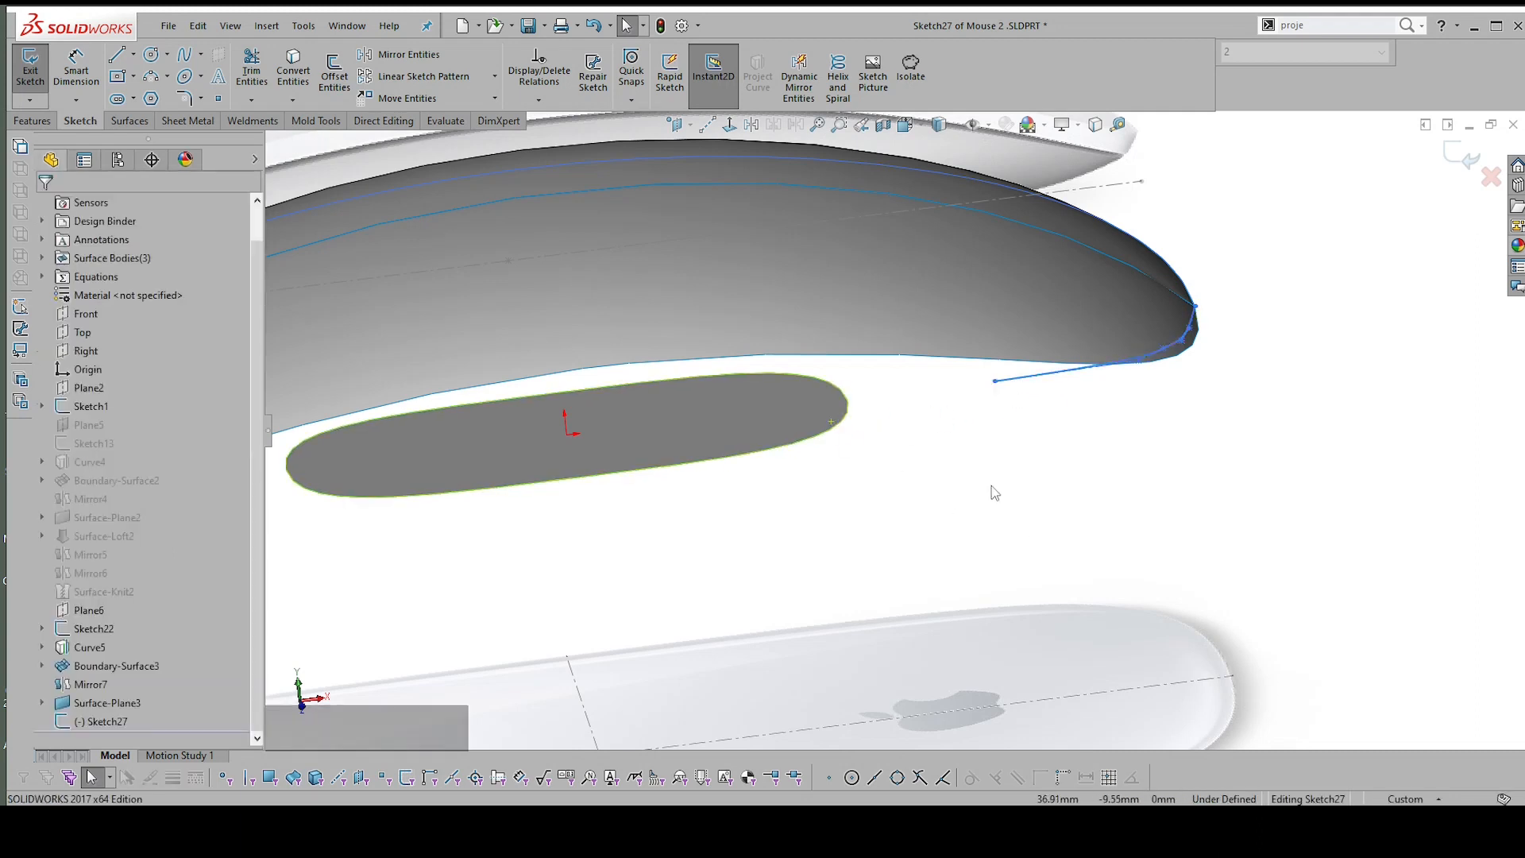
pyautogui.rightClick(1112, 475)
pyautogui.click(1124, 487)
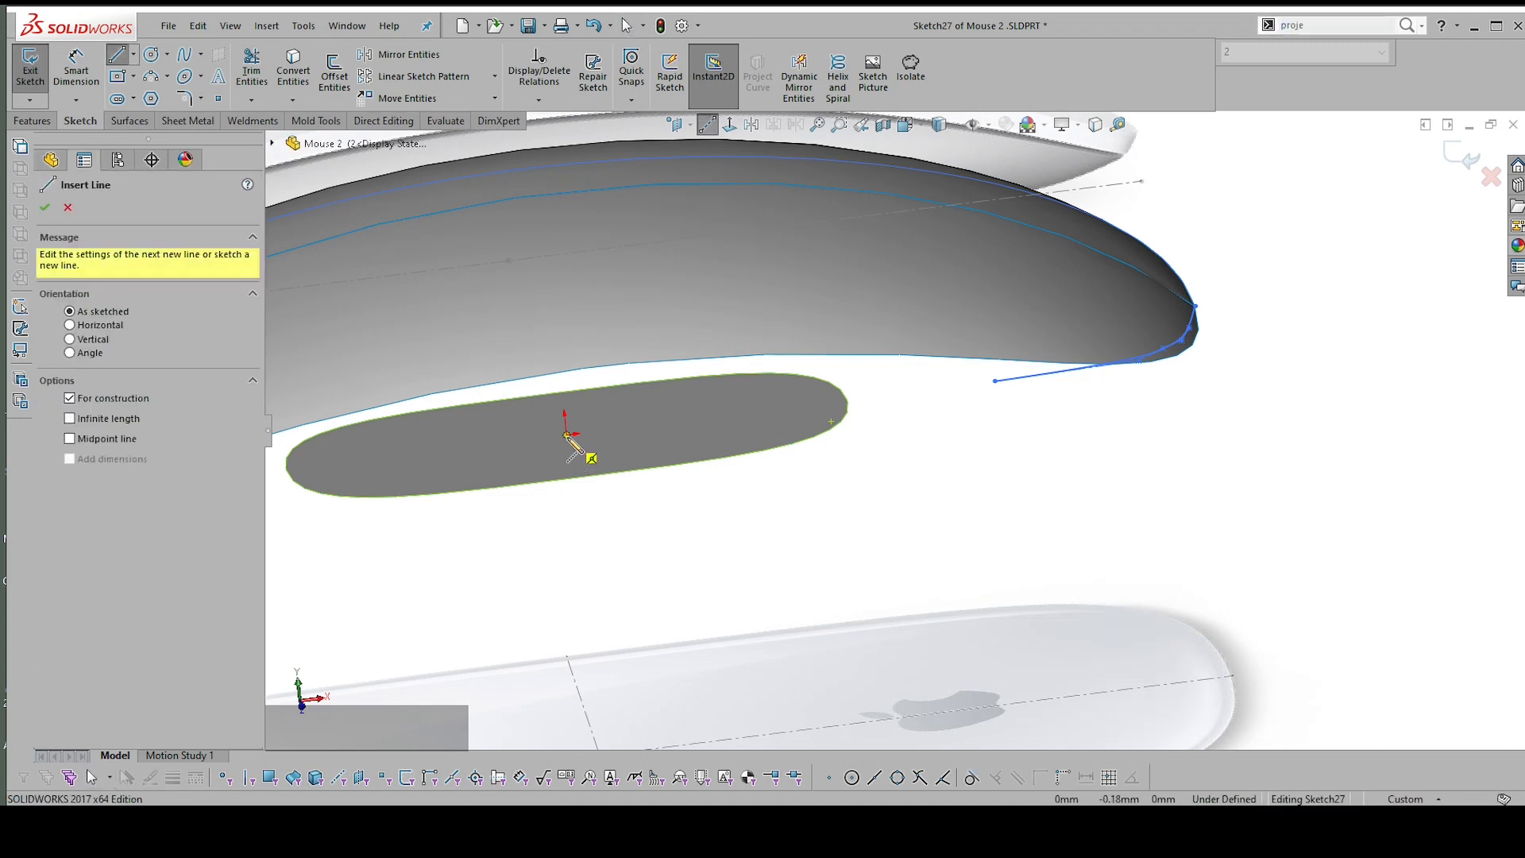
pyautogui.click(569, 434)
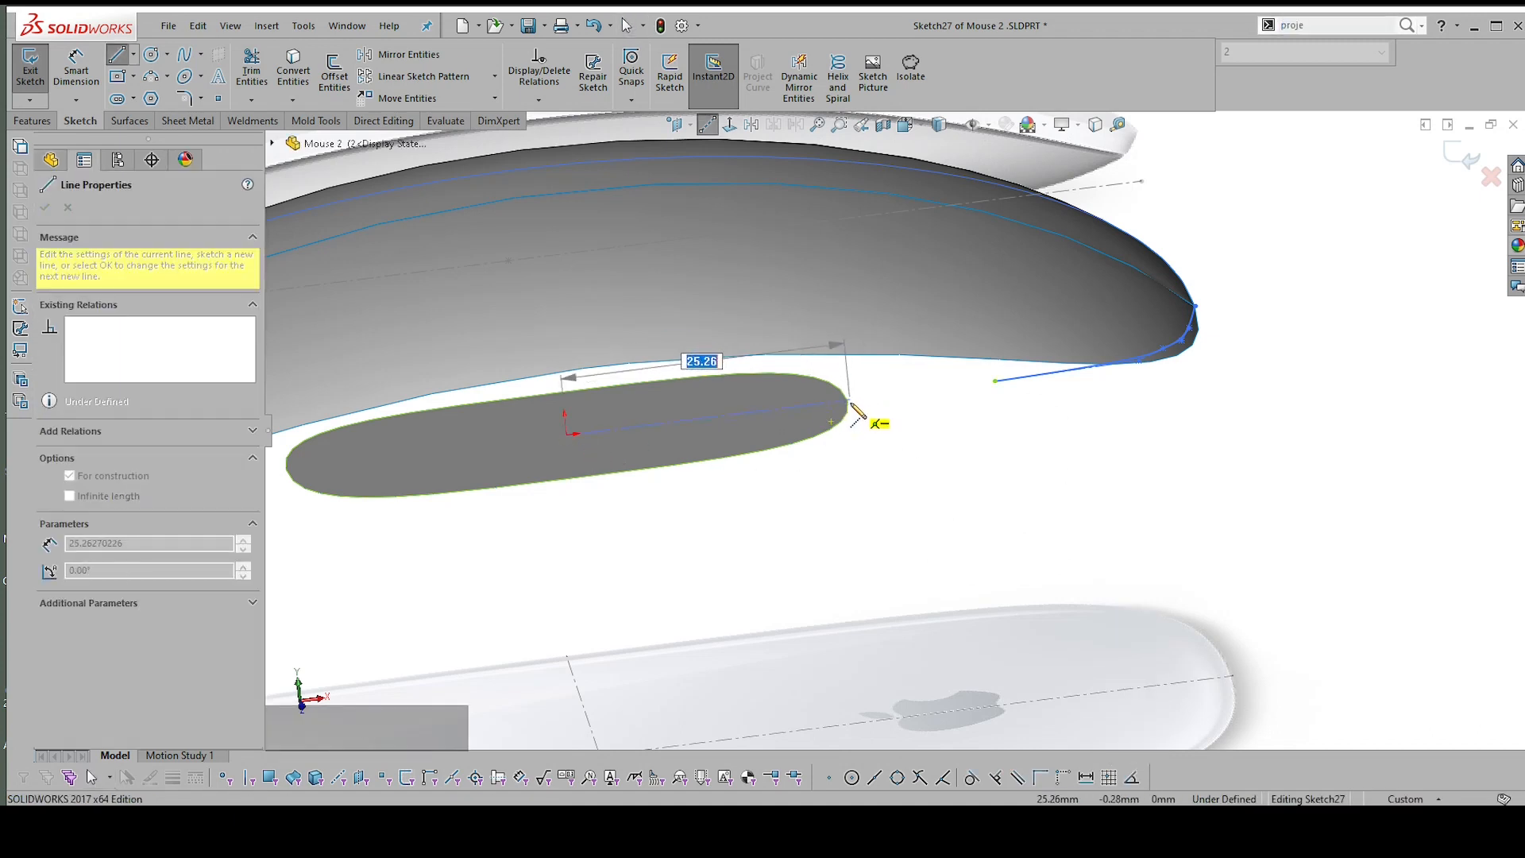
pyautogui.click(847, 402)
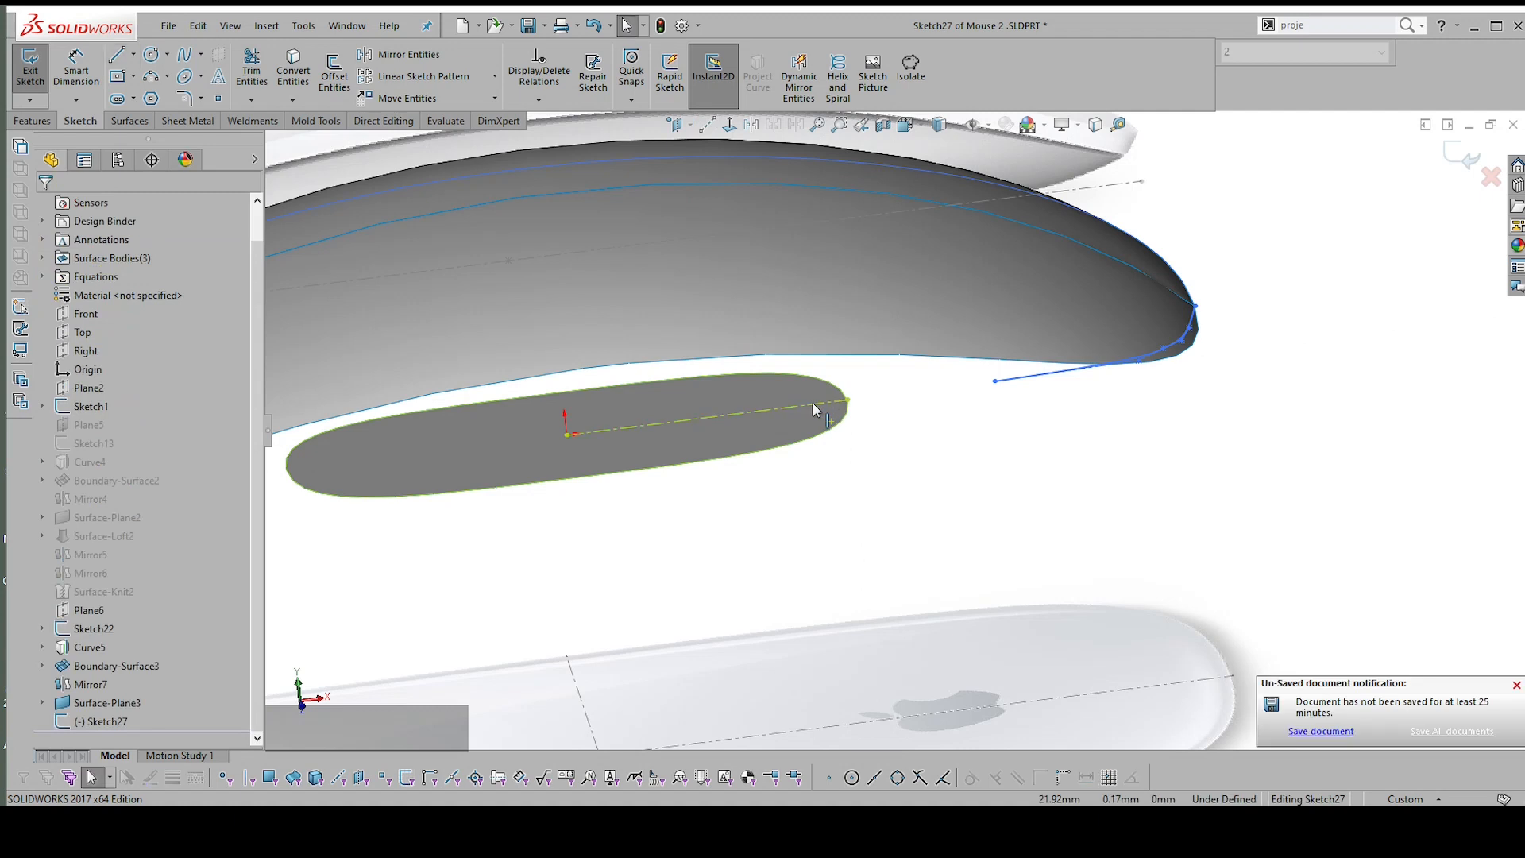
pyautogui.click(816, 405)
# Move the profile spline's free lower end onto the construction line's end at the edge of the planar surface
pyautogui.click(993, 385)
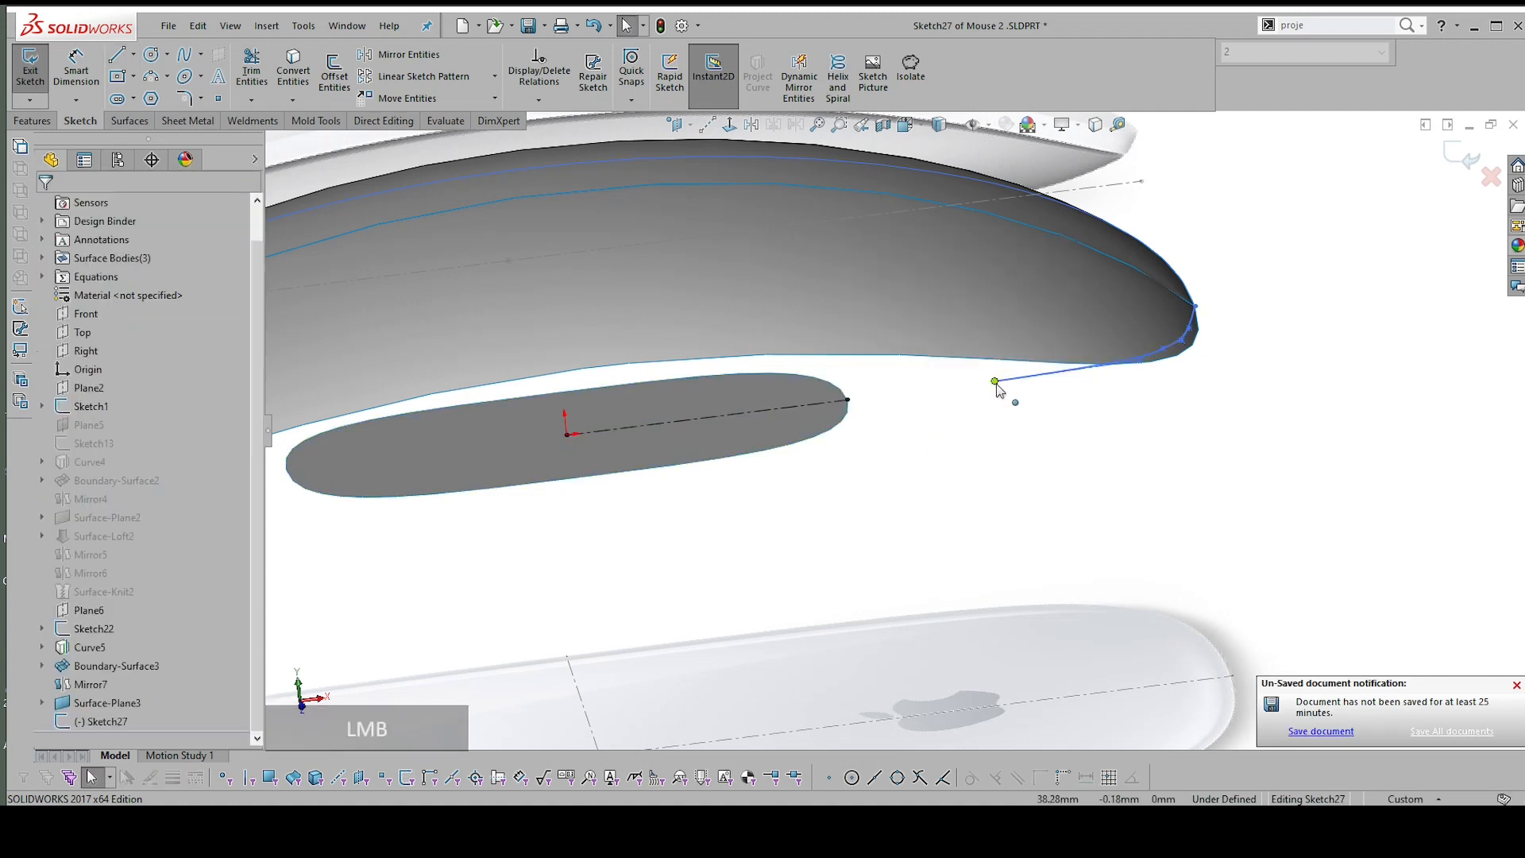
pyautogui.moveTo(996, 383); pyautogui.dragTo(842, 402)
pyautogui.click(864, 412)
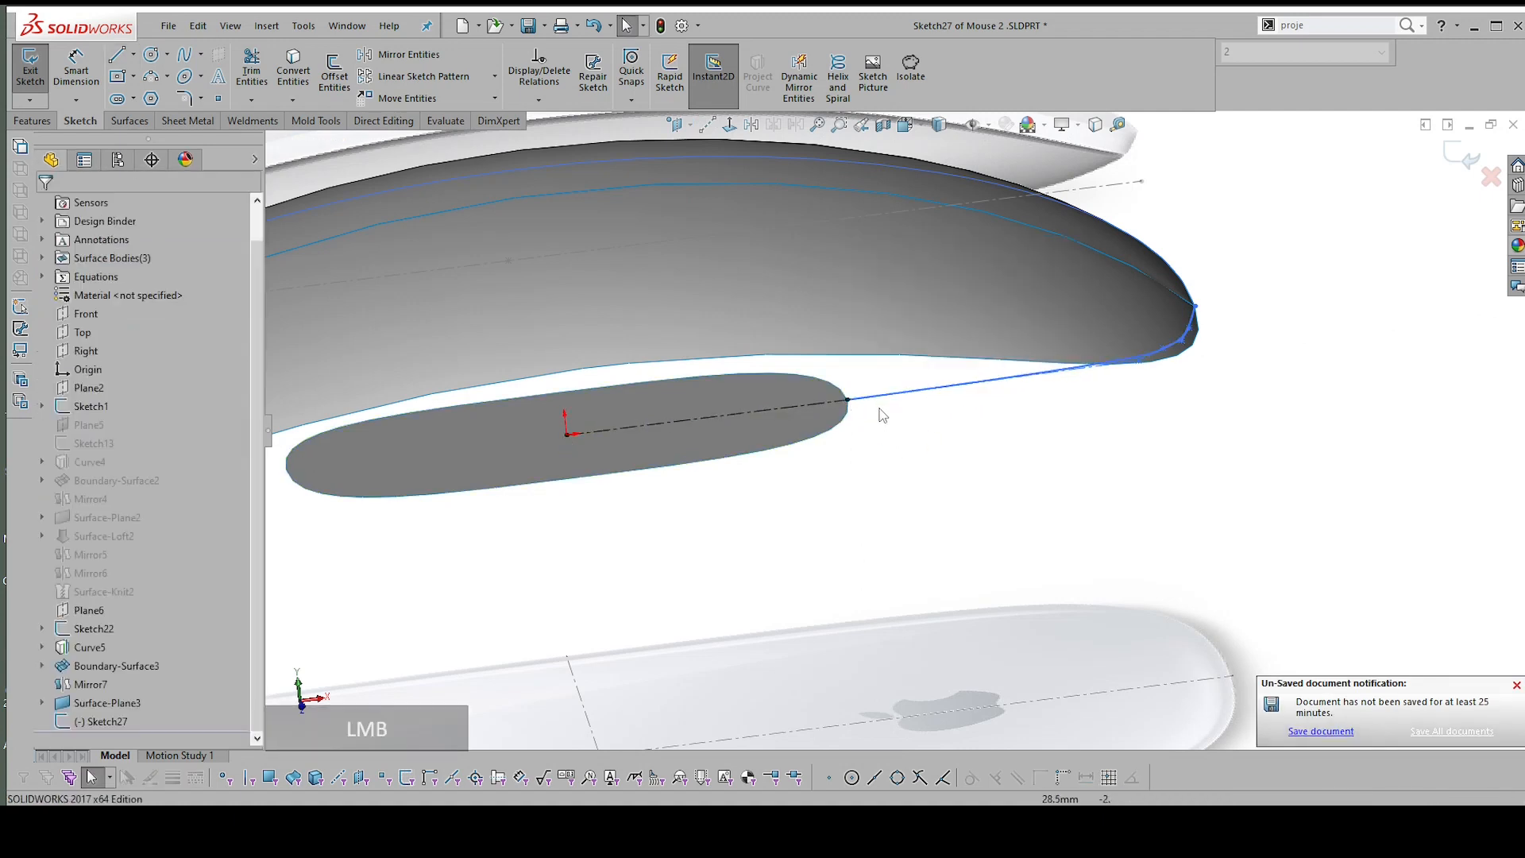
# Make the profile spline tangent to the horizontal construction line at the edge of the planar base surface
pyautogui.click(874, 397)
pyautogui.keyDown('shift'); pyautogui.click(815, 411); pyautogui.keyUp('shift')
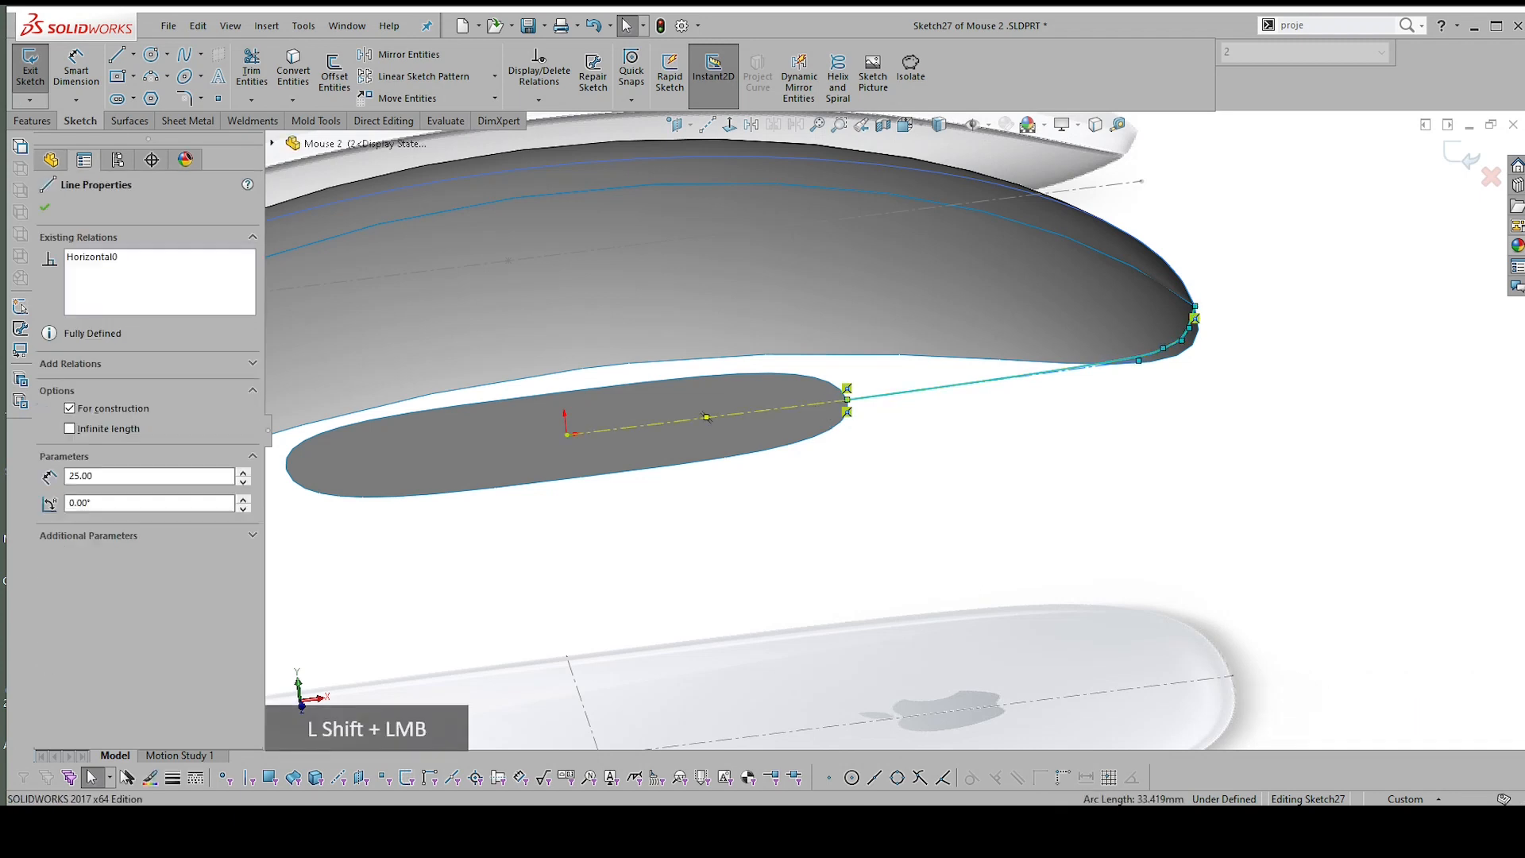
pyautogui.click(890, 254)
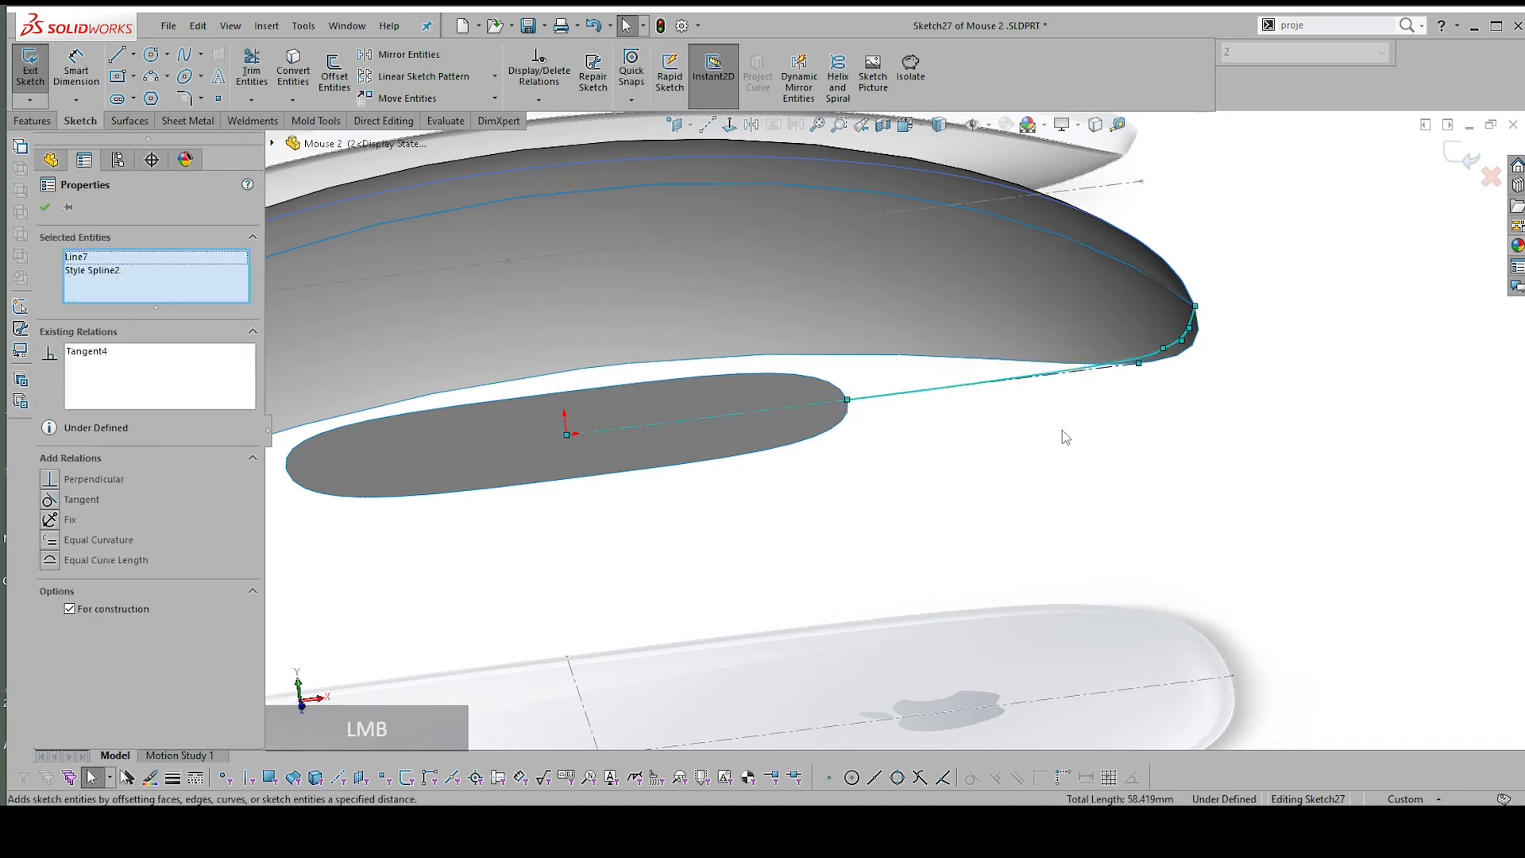
pyautogui.click(1213, 369)
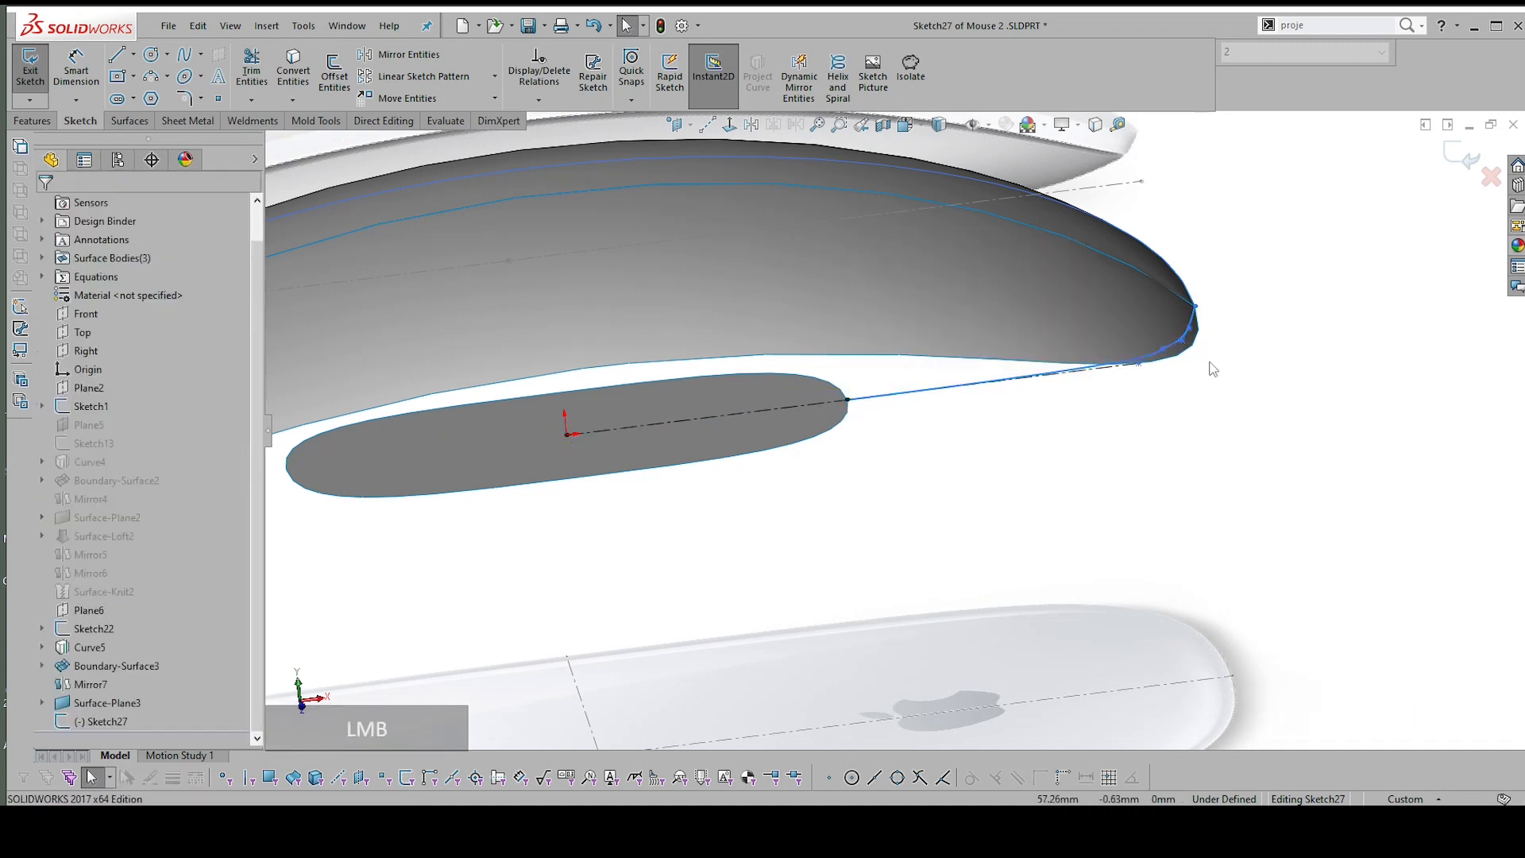
# In the front view, slide the profile spline's lowest free control vertex along the horizontal axis to about X 45.2 mm
pyautogui.click(729, 124)
pyautogui.scroll(1, 1172, 436)
pyautogui.scroll(5, 1172, 441)
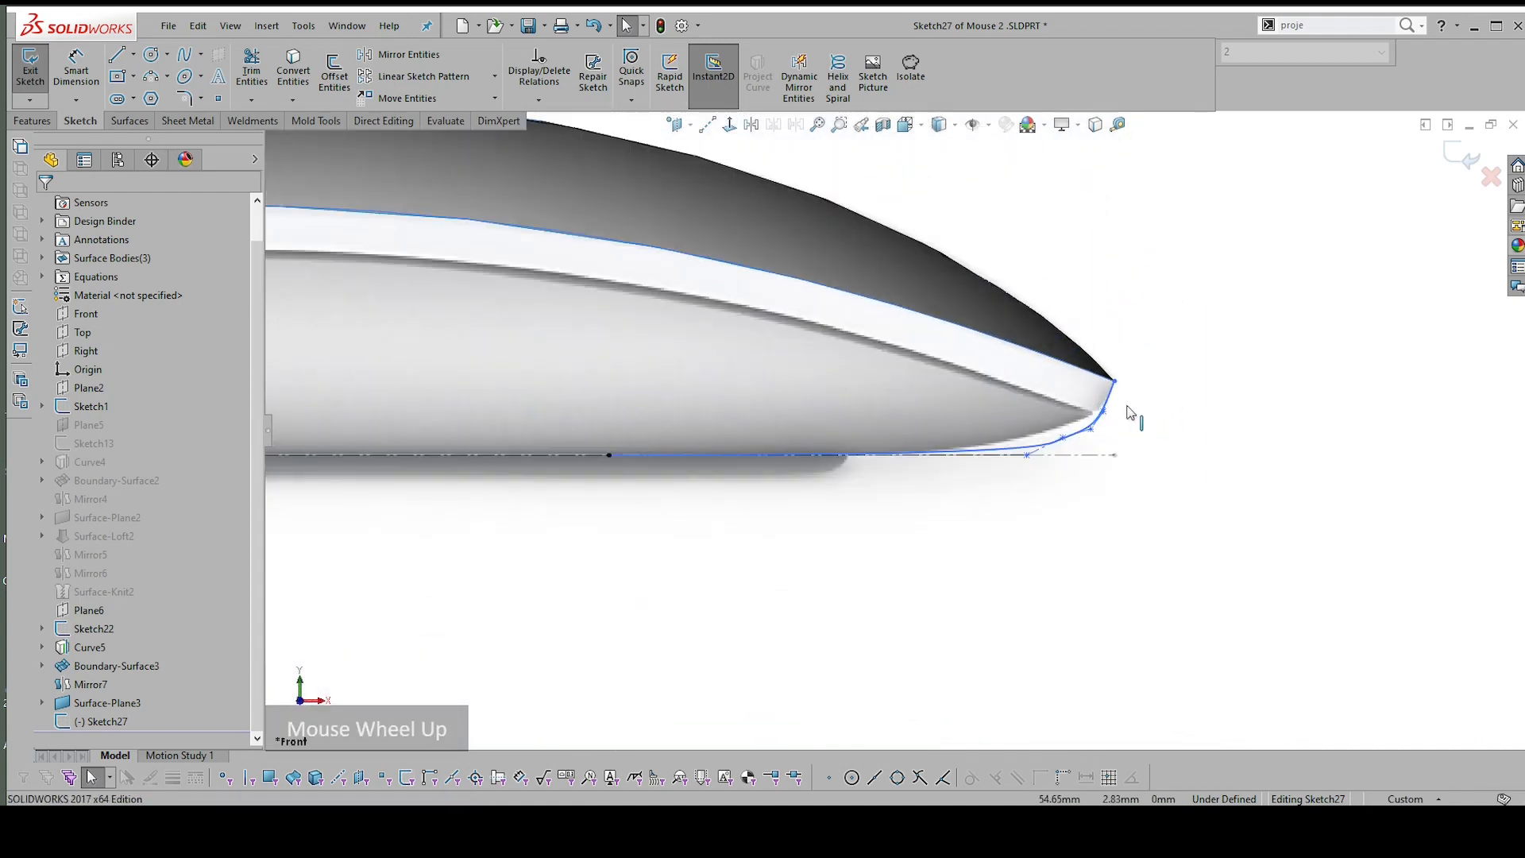
pyautogui.moveTo(867, 494); pyautogui.dragTo(626, 497)
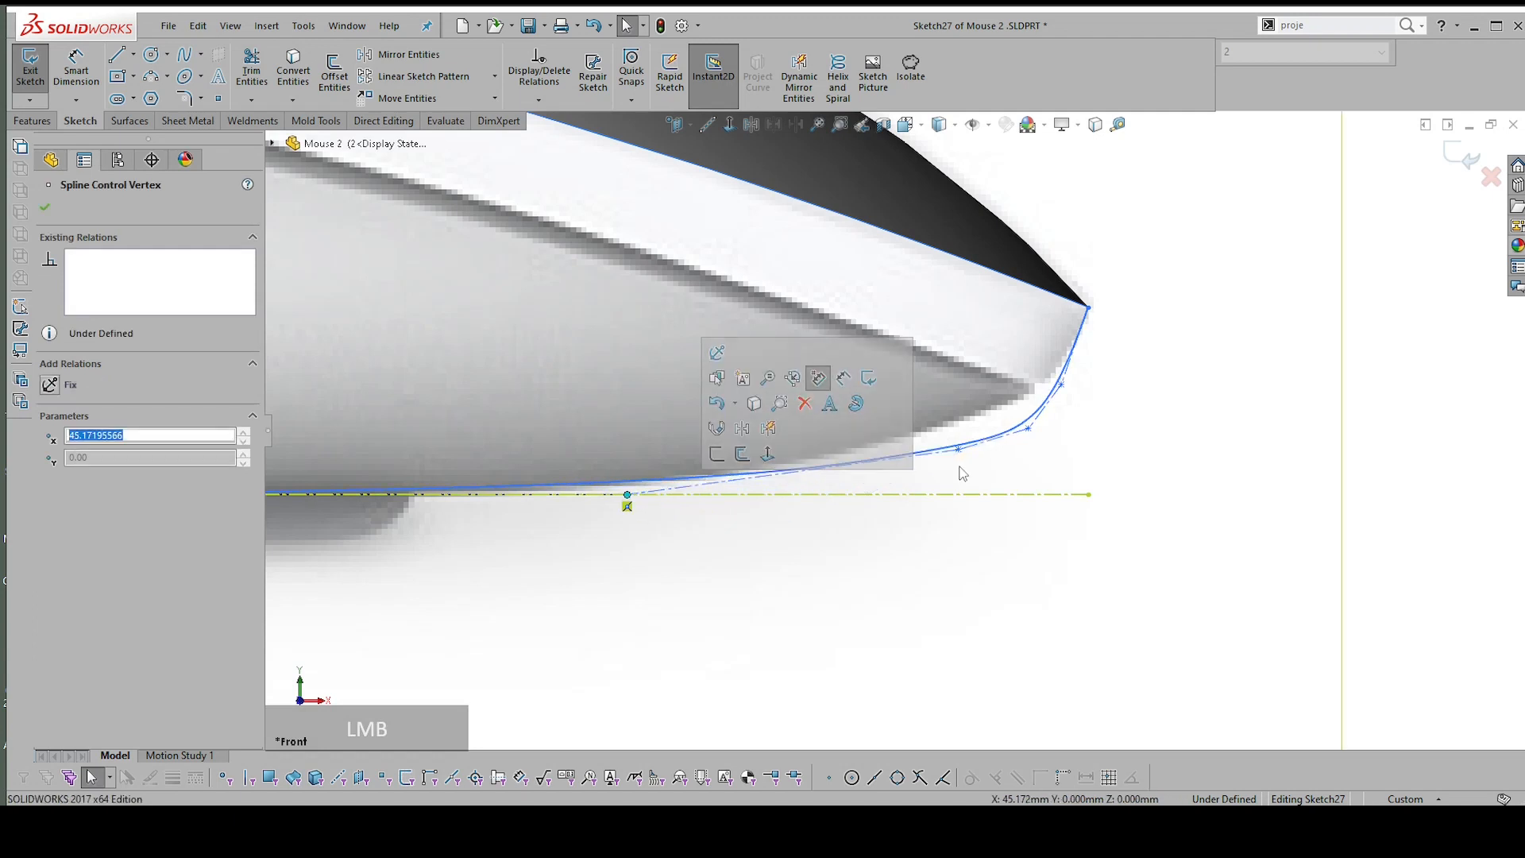
# Reshape the spline to the reference image by moving its remaining control vertices to about (49.8, 0.7), (54.0, 1.8) and (55.9, 2.8) mm
pyautogui.moveTo(958, 450); pyautogui.dragTo(815, 466)
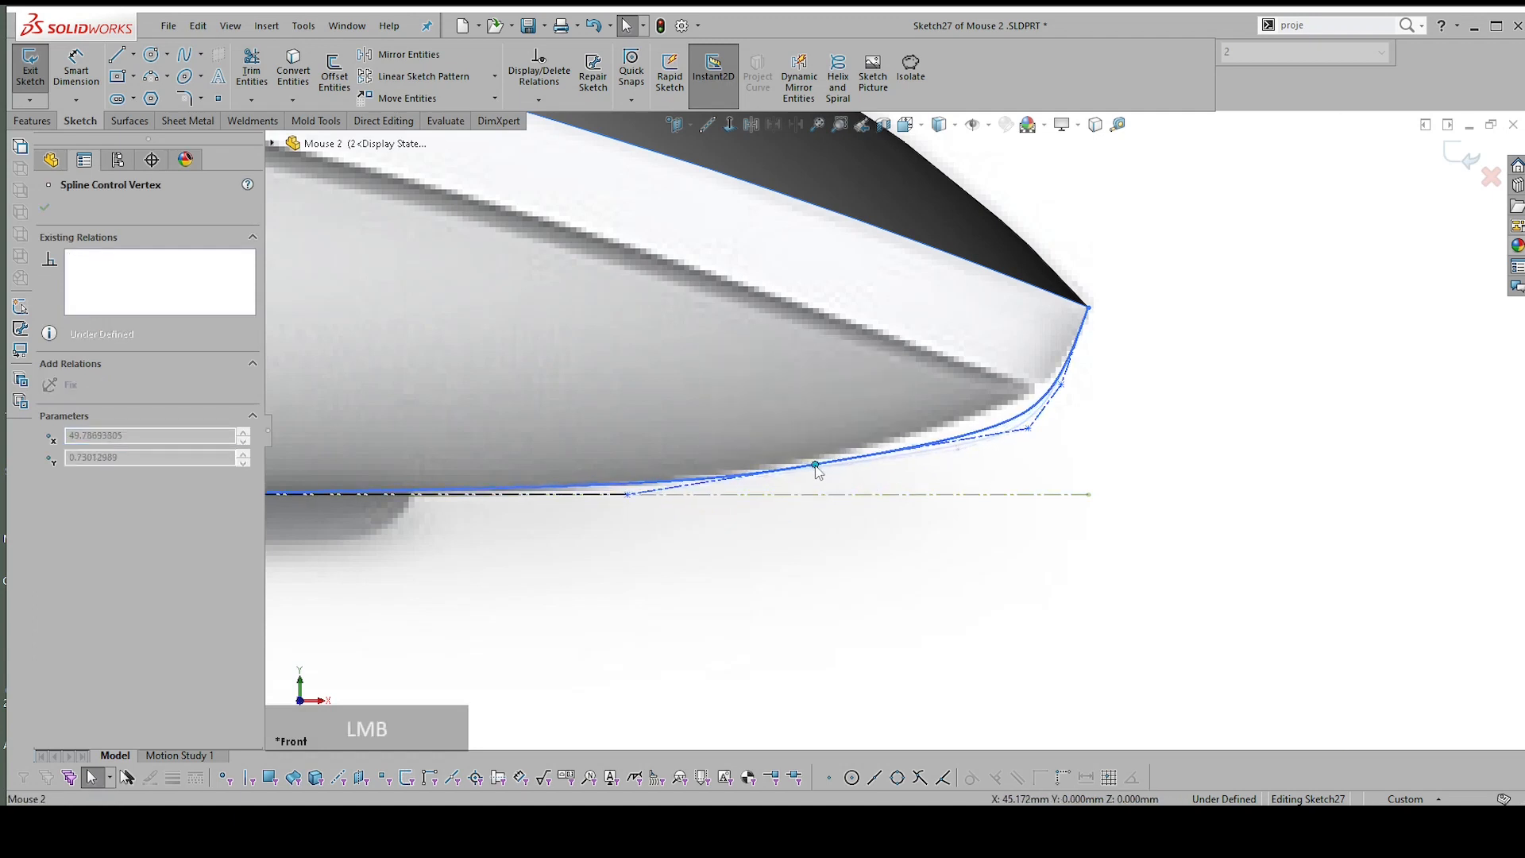
pyautogui.press('s')
pyautogui.click(1164, 443)
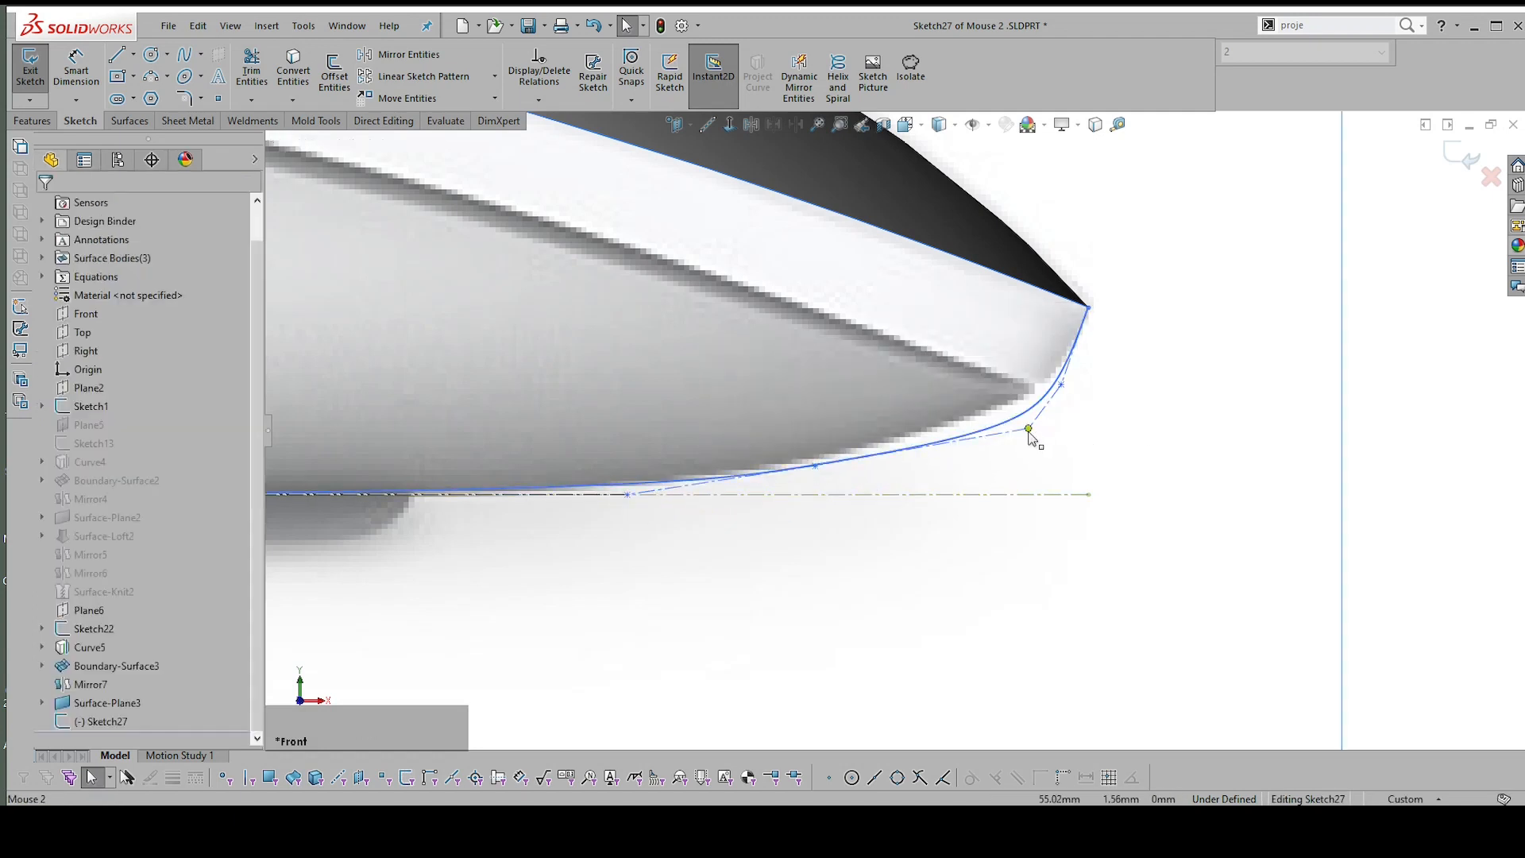
pyautogui.moveTo(1028, 430); pyautogui.dragTo(990, 426)
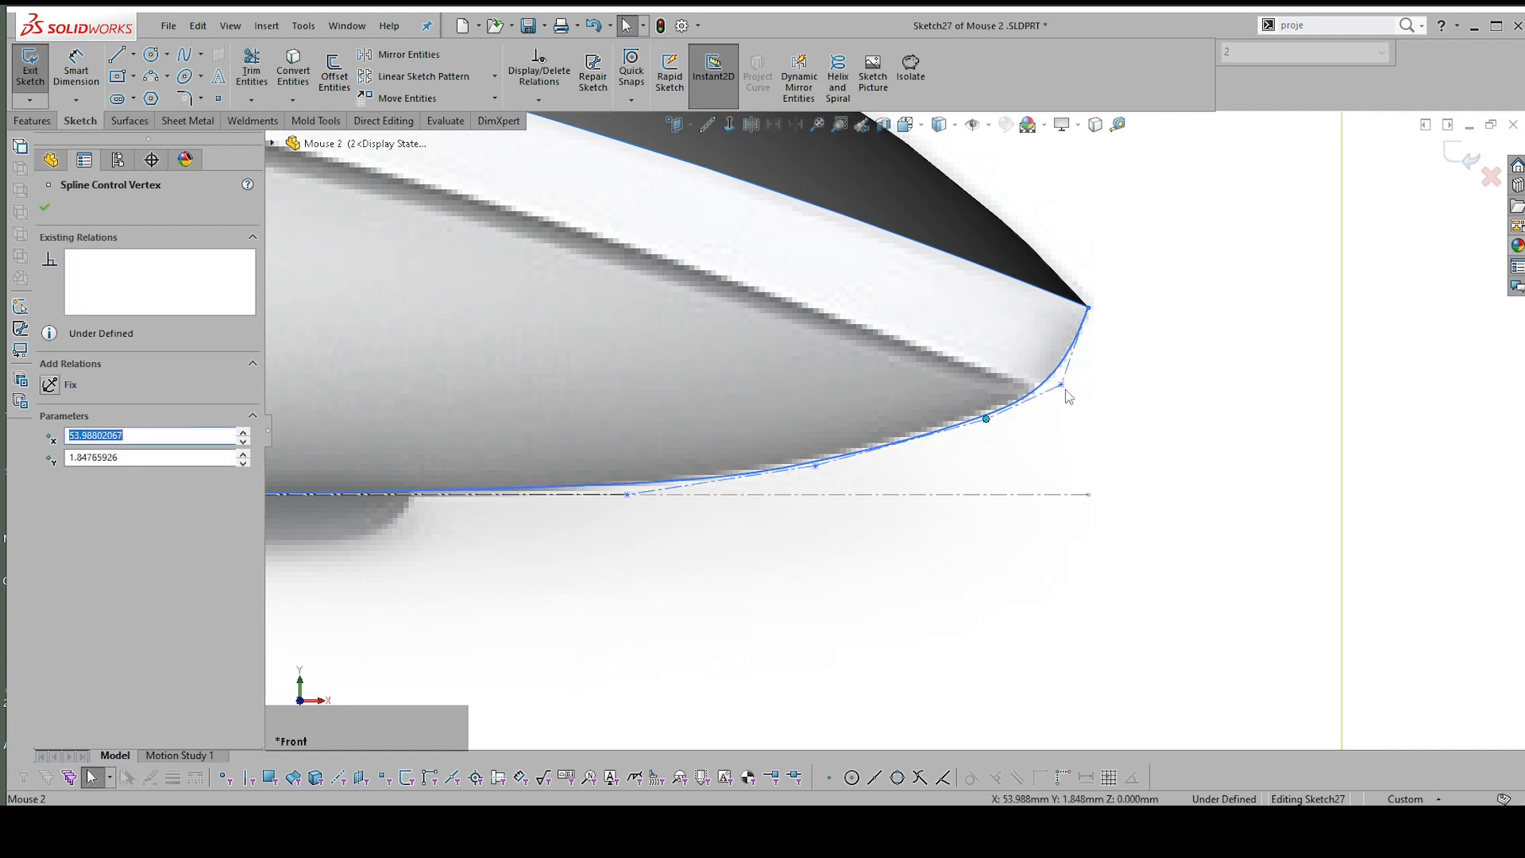
pyautogui.moveTo(1062, 386)
pyautogui.mouseDown()
pyautogui.moveTo(1052, 412)
pyautogui.moveTo(1064, 388)
pyautogui.mouseUp()
pyautogui.scroll(3, 817, 469)
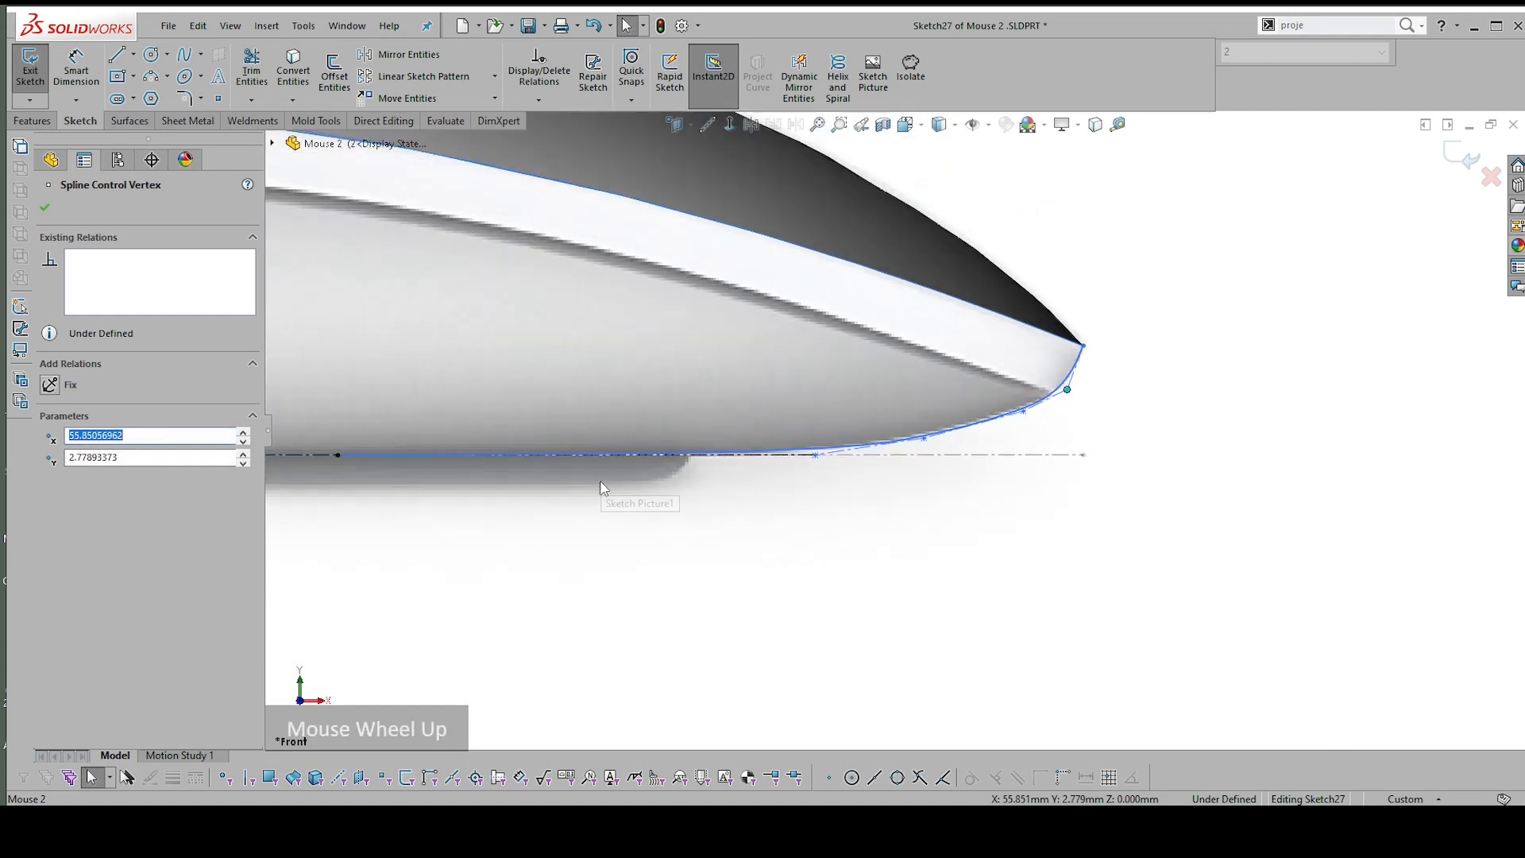
pyautogui.scroll(-1, 611, 476)
pyautogui.scroll(3, 453, 458)
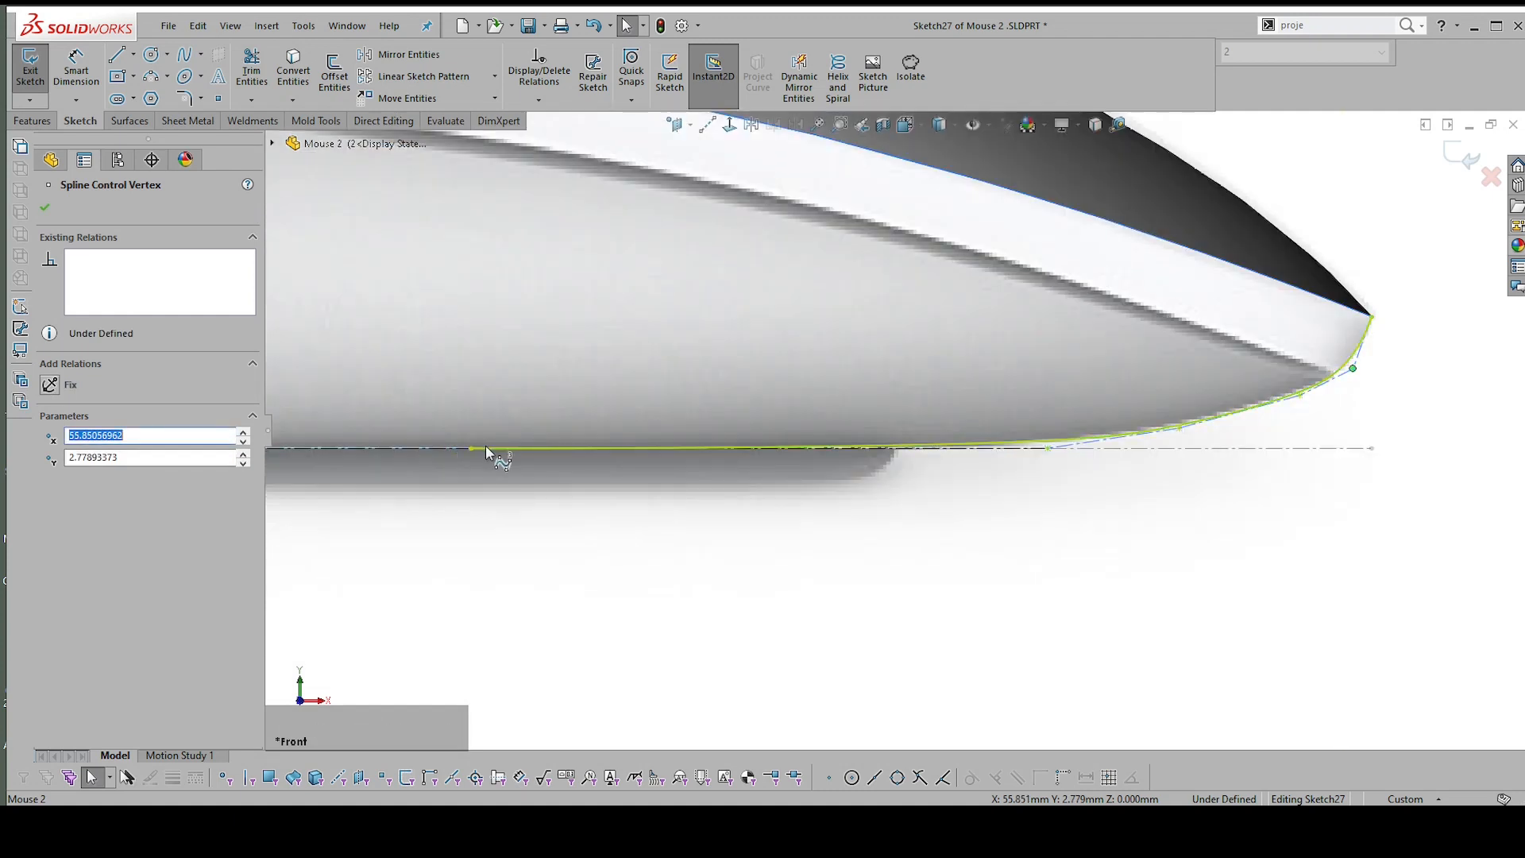
pyautogui.press('Escape')
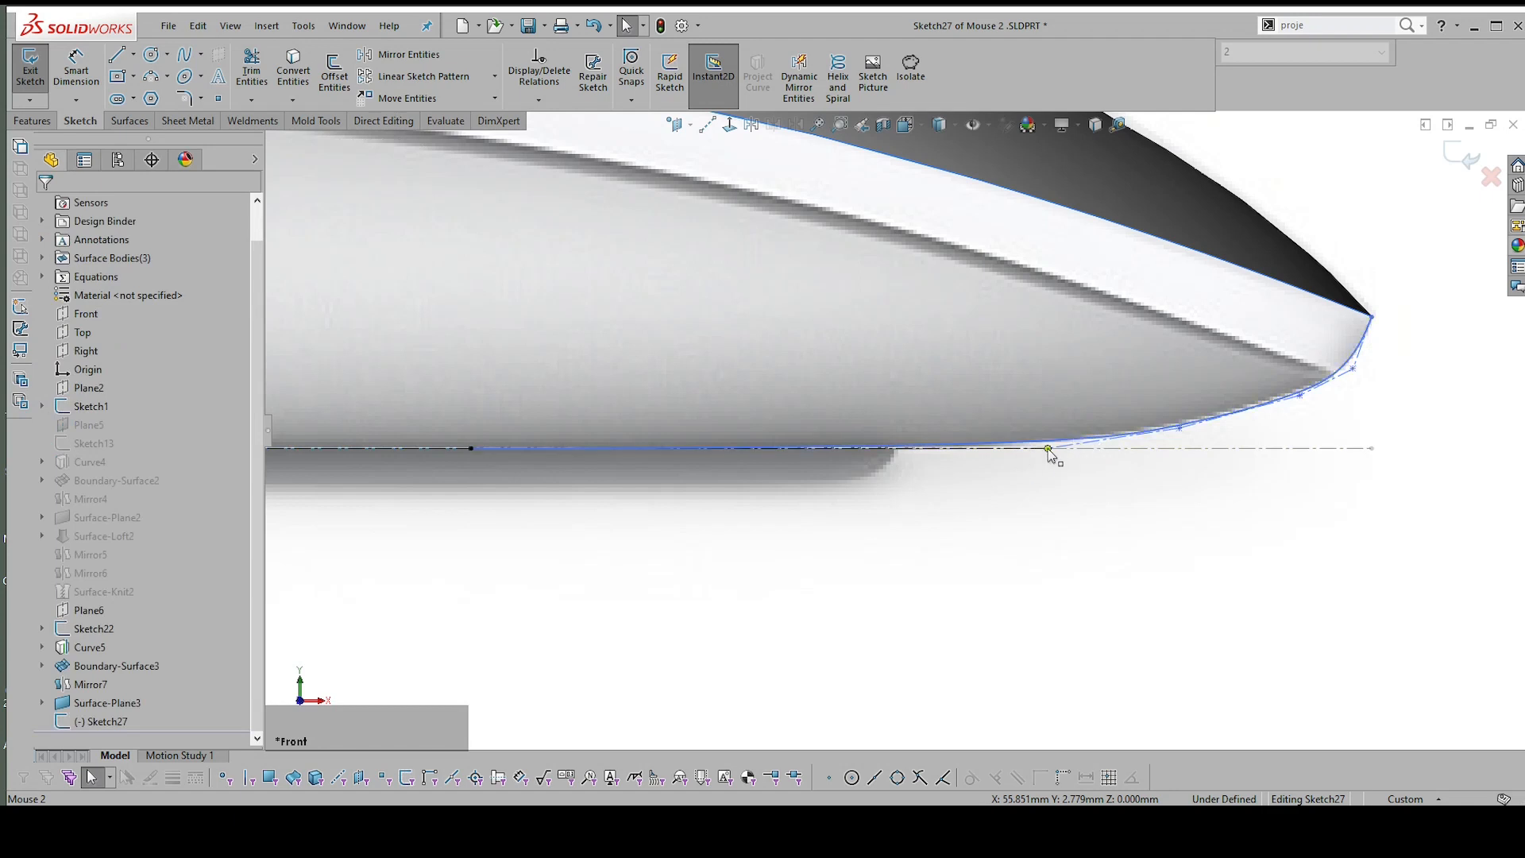
# Dimension the horizontal distance from the origin to the spline control vertex lying on the axis as 45 mm
pyautogui.scroll(1, 1039, 451)
pyautogui.click(1038, 449)
pyautogui.scroll(-2, 1052, 474)
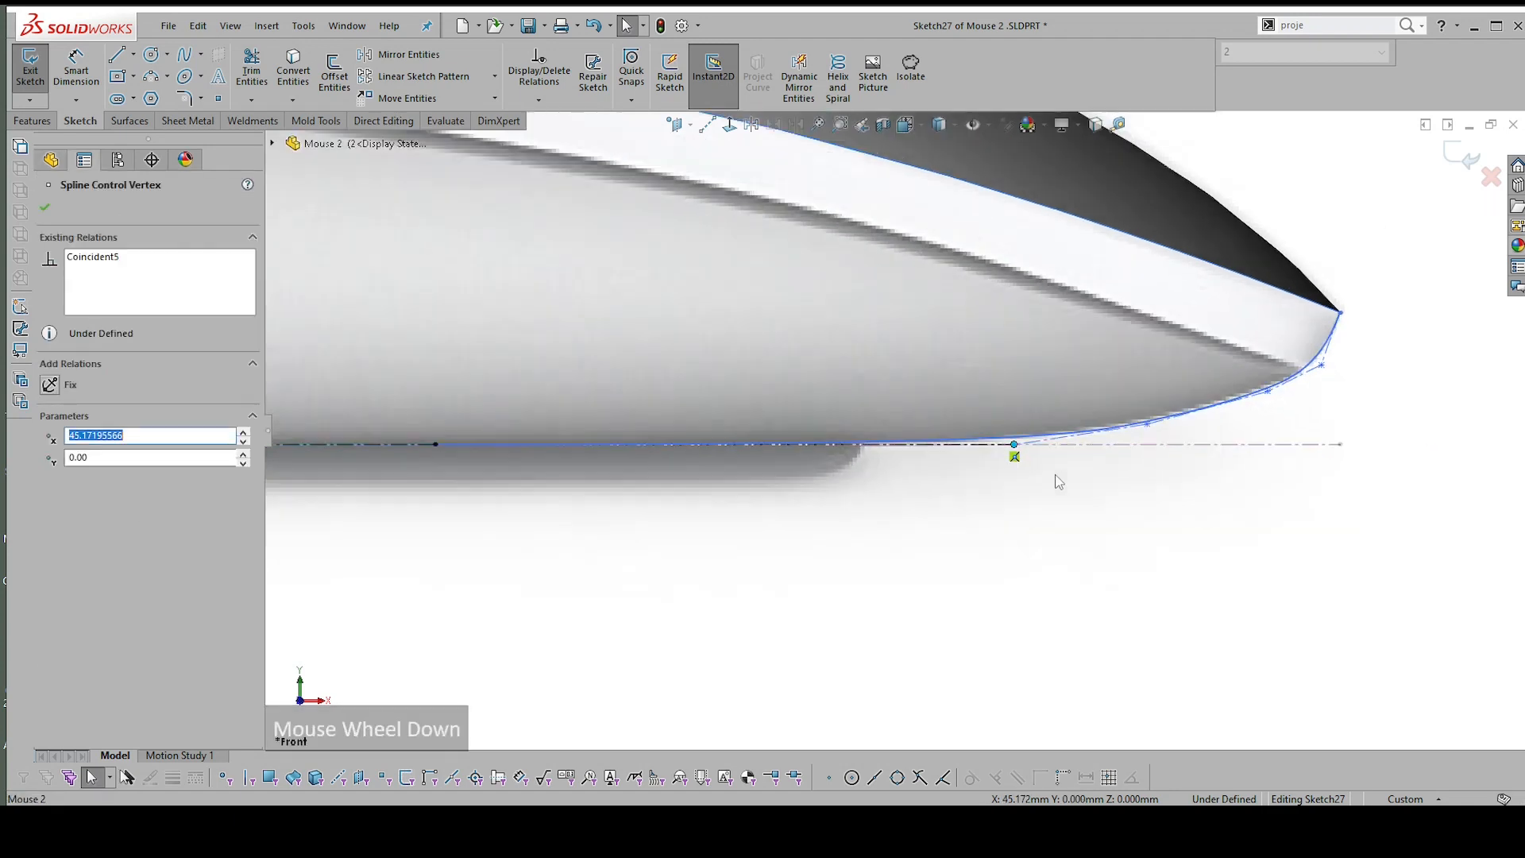
pyautogui.press('Escape')
pyautogui.moveTo(1112, 553); pyautogui.dragTo(1113, 474, button='right')
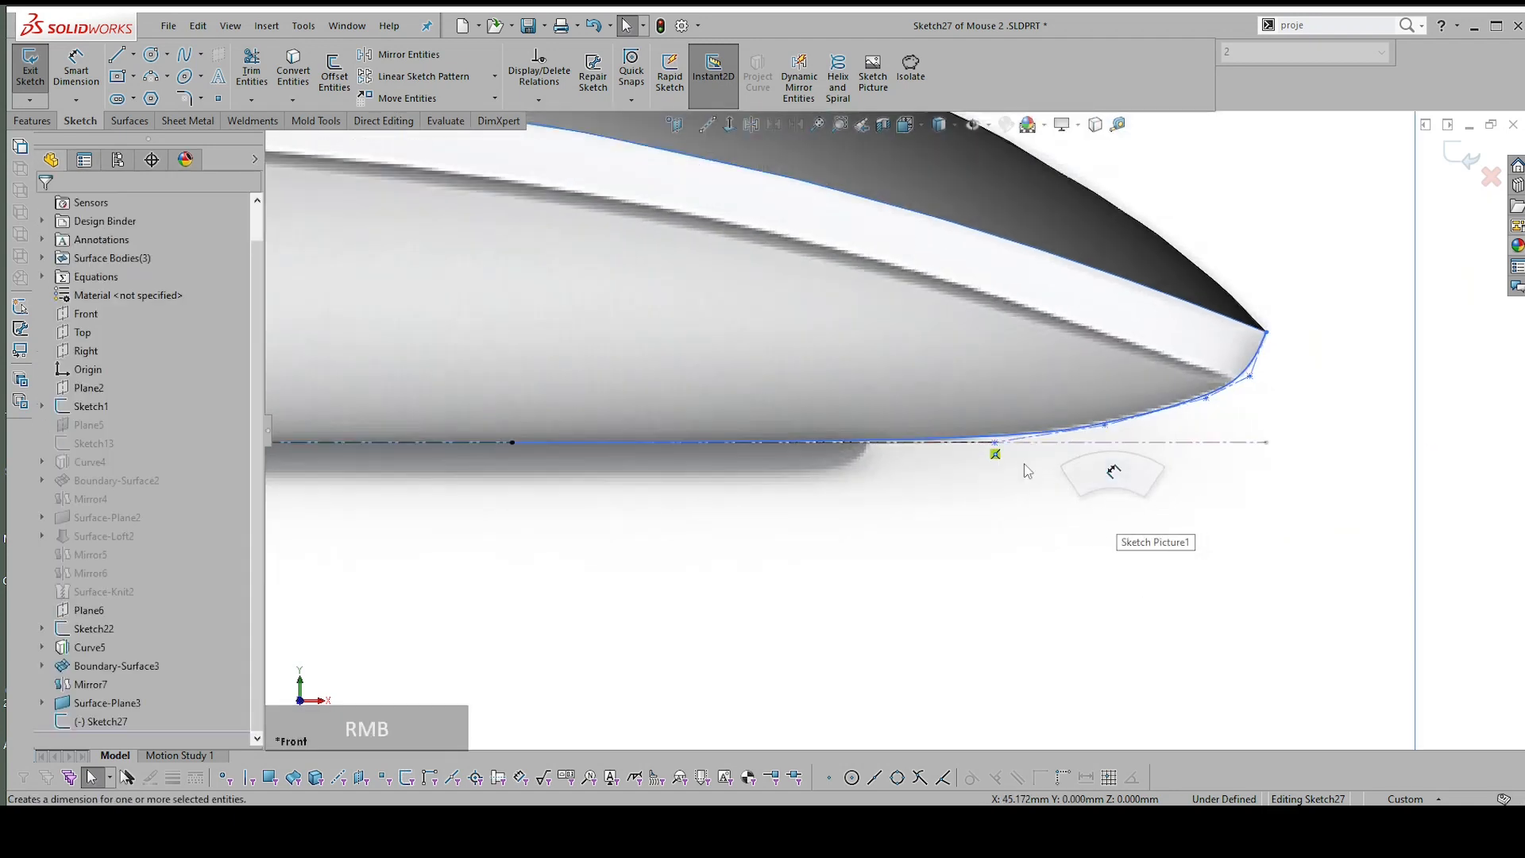
pyautogui.click(994, 442)
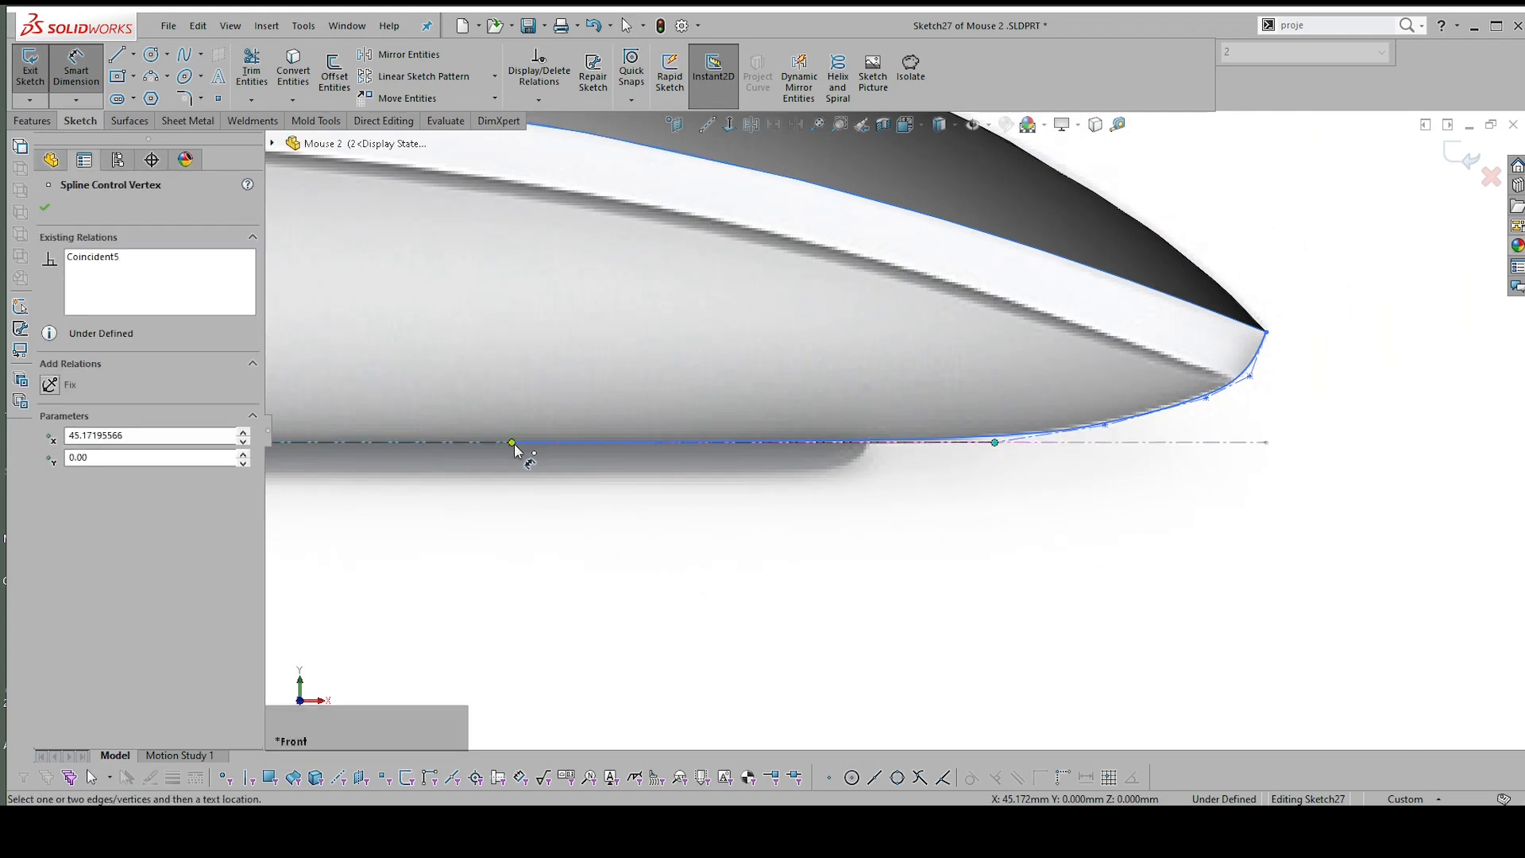
pyautogui.scroll(2, 504, 467)
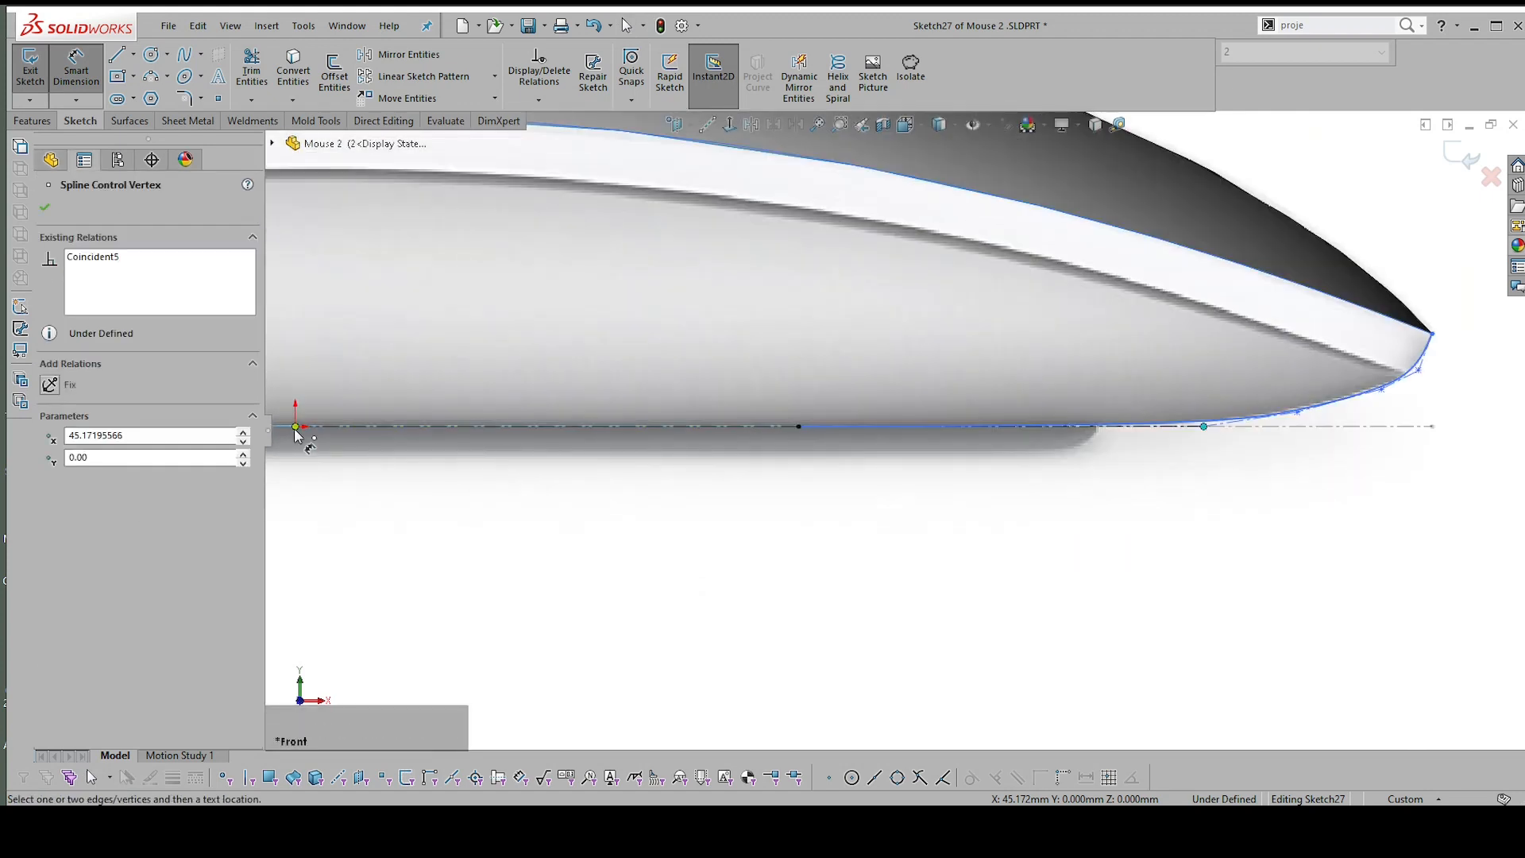
pyautogui.click(295, 428)
pyautogui.click(814, 526)
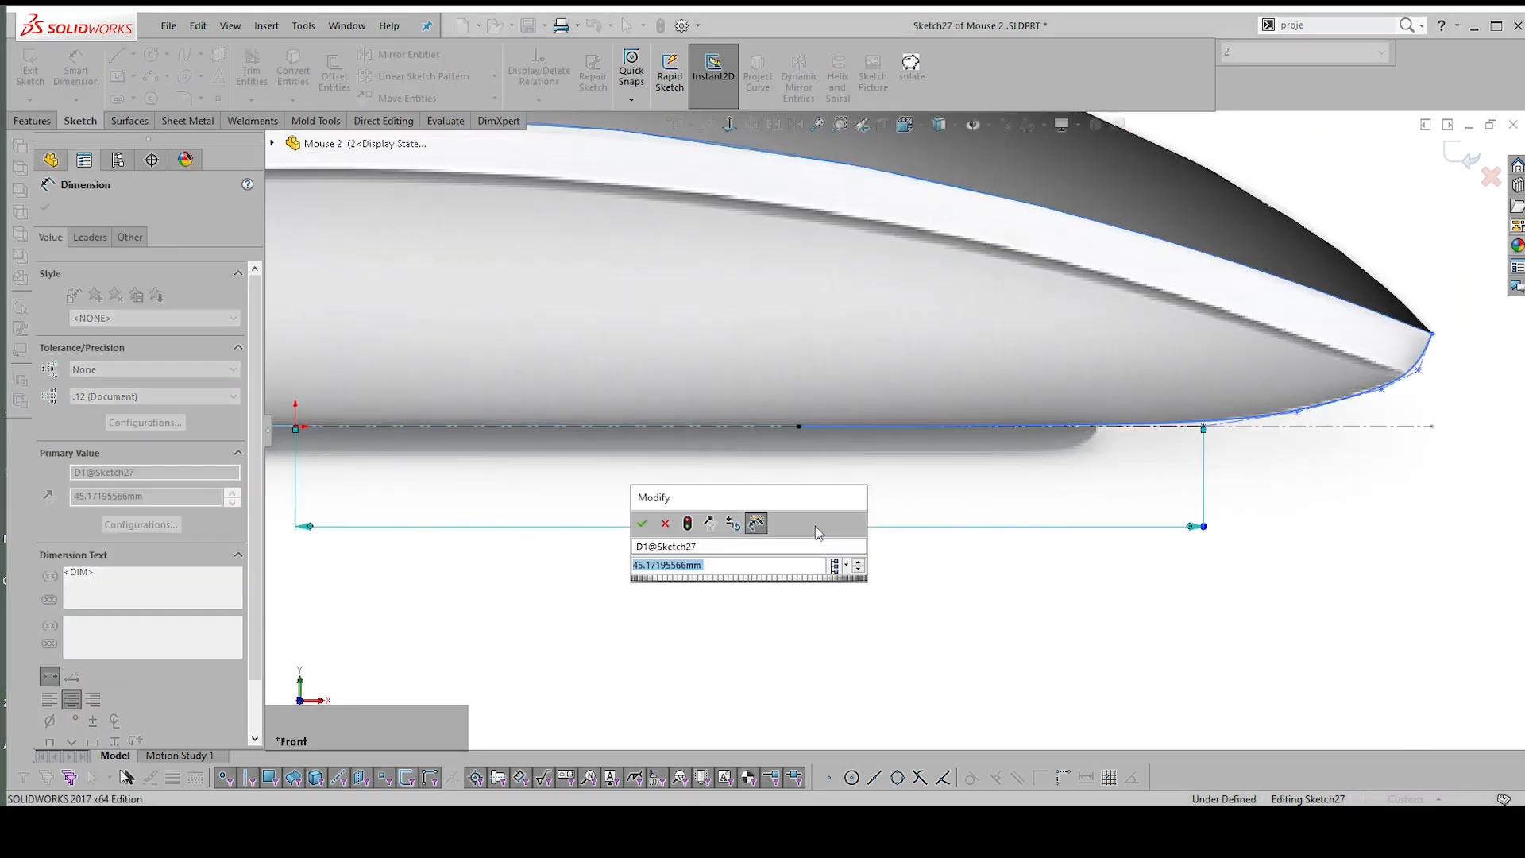
pyautogui.write('45')
pyautogui.press('Return')
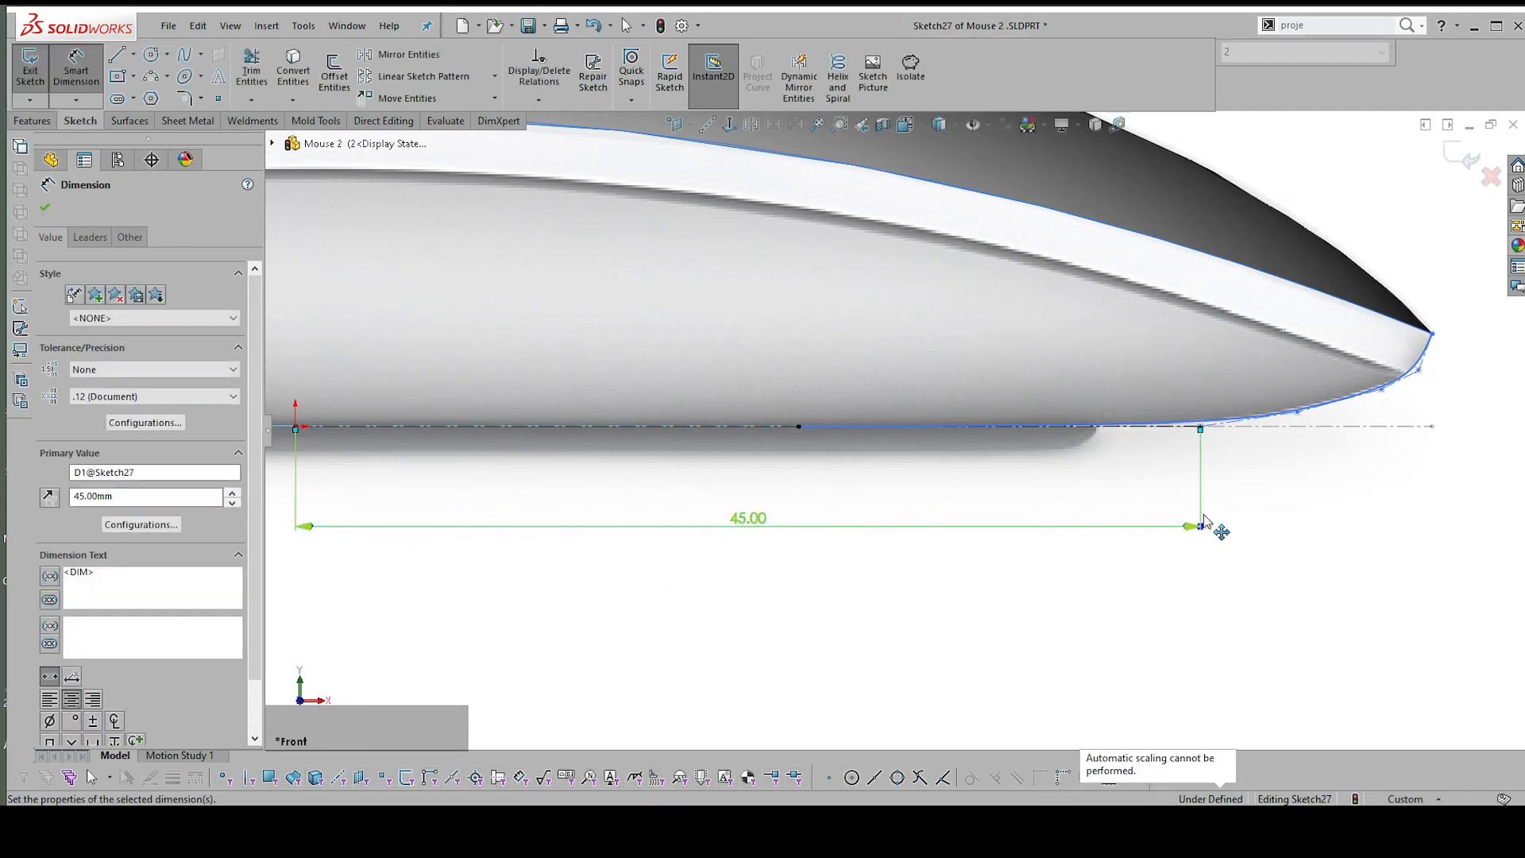
pyautogui.press('Escape')
# Dimension the horizontal distance from the origin to the second spline control vertex, just above the axis, as 49 mm
pyautogui.scroll(-3, 1297, 436)
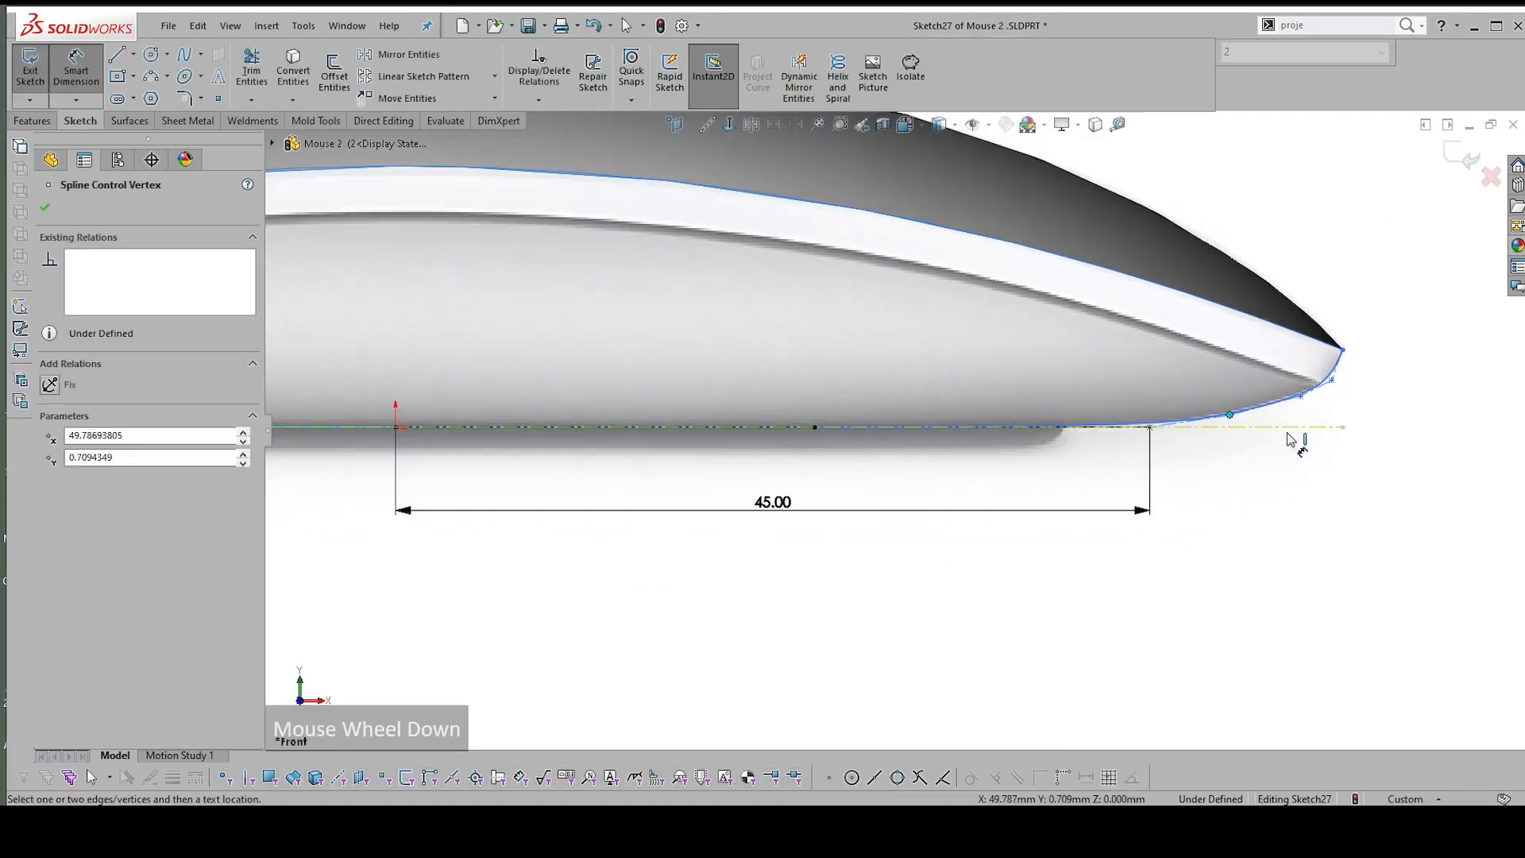
pyautogui.click(479, 427)
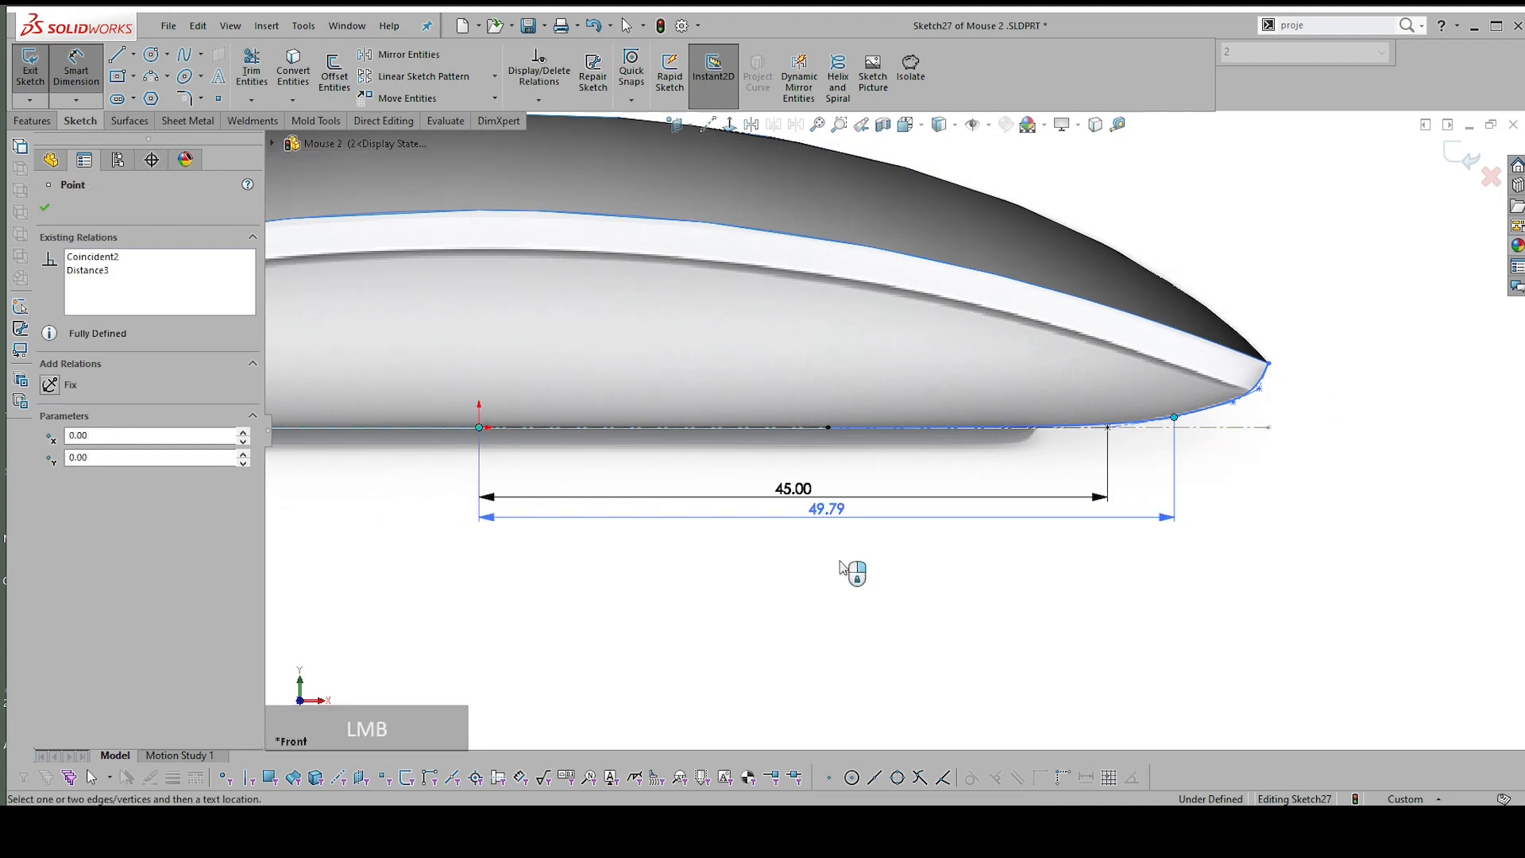
pyautogui.click(965, 526)
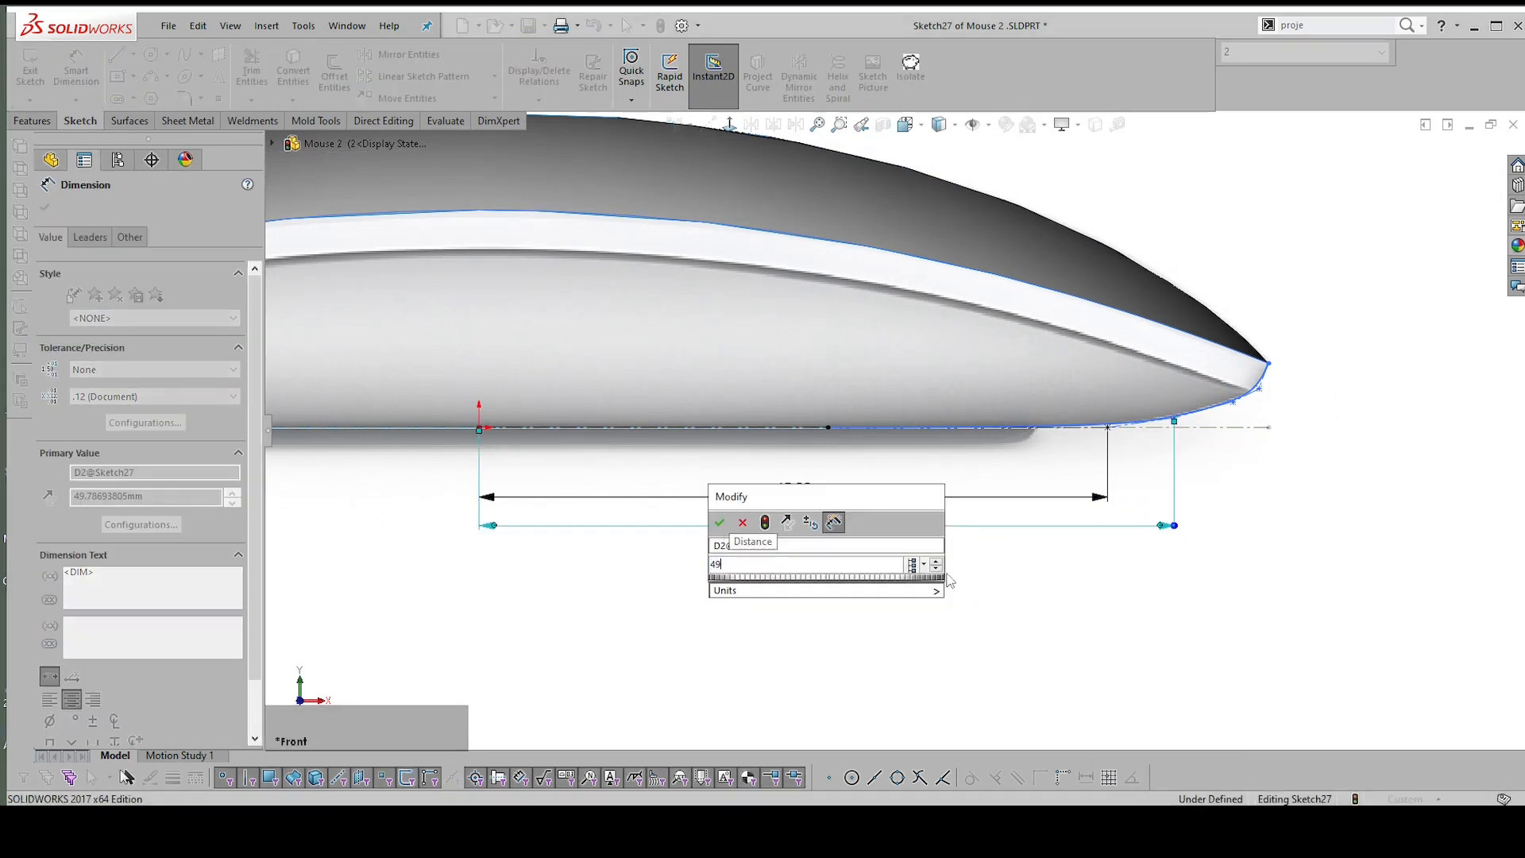
pyautogui.press('Return')
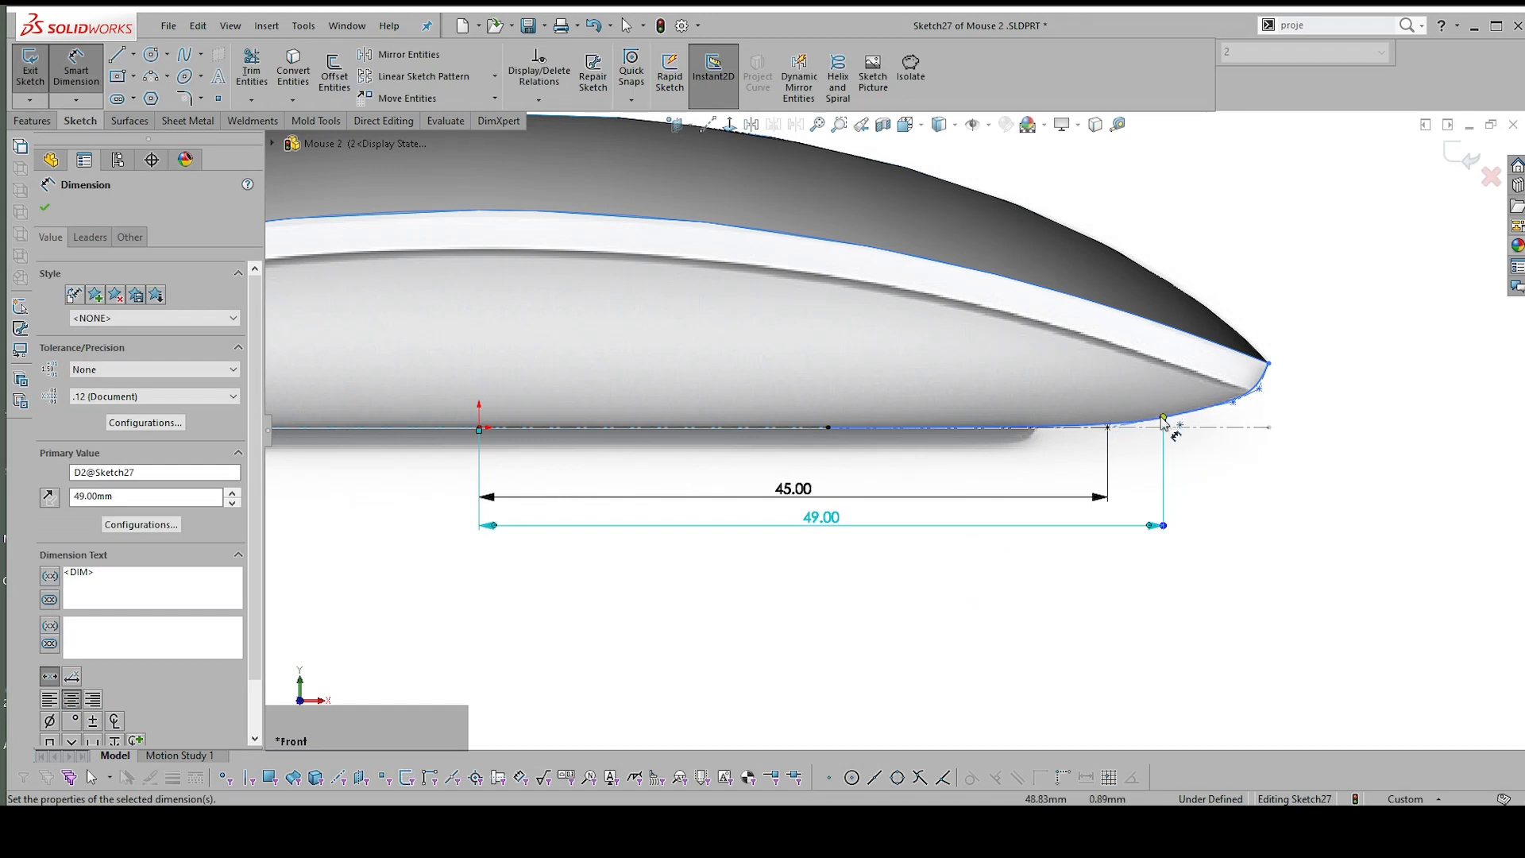
# Draw a vertical construction line about 7.6 mm long upward from the origin
pyautogui.click(1164, 420)
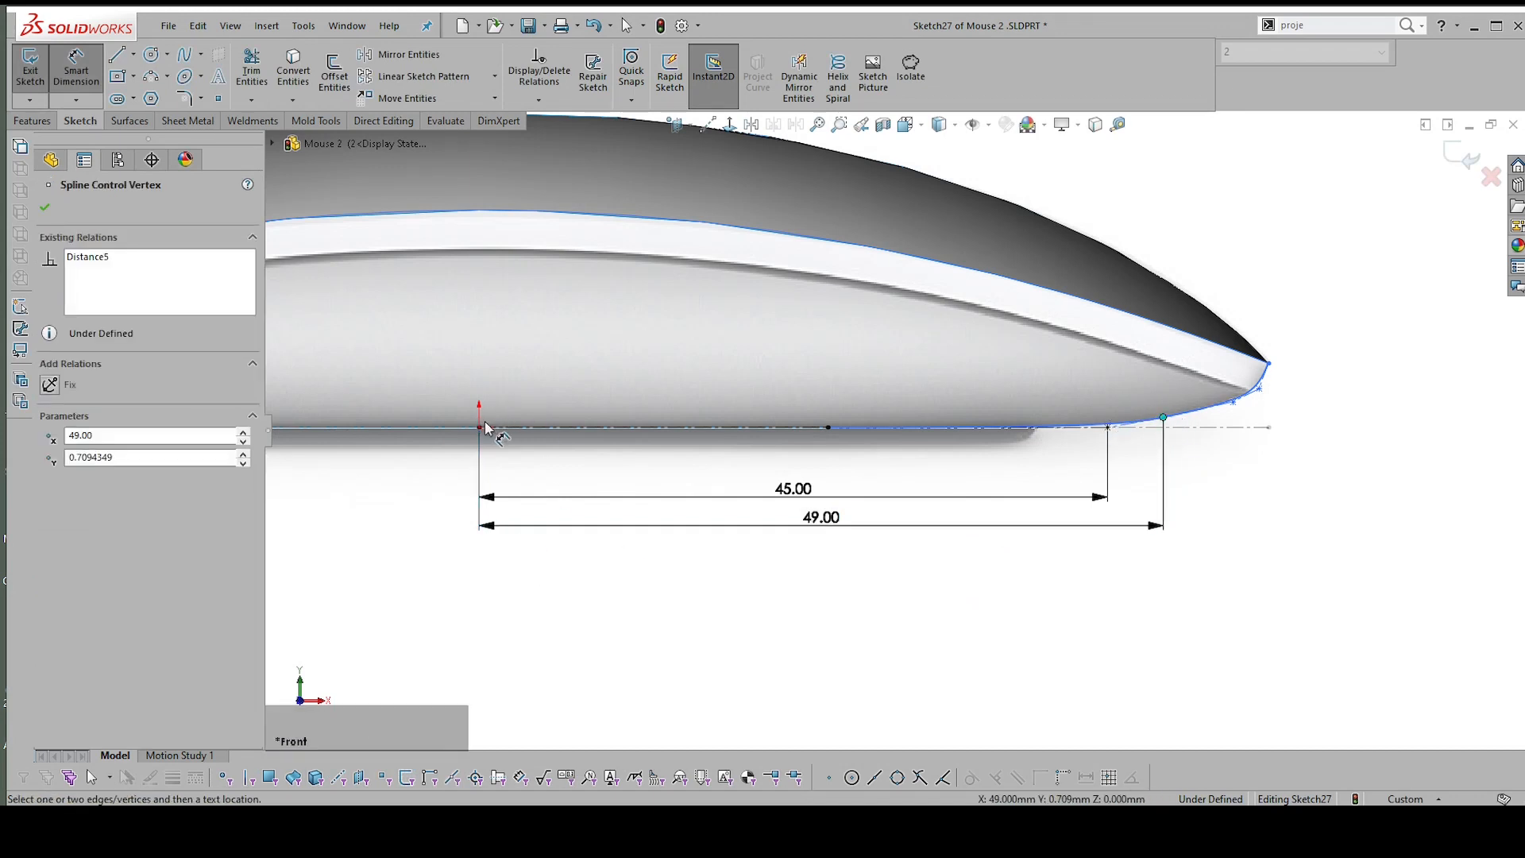
pyautogui.press('Escape')
pyautogui.moveTo(1244, 511); pyautogui.dragTo(1348, 522, button='right')
pyautogui.click(1358, 530)
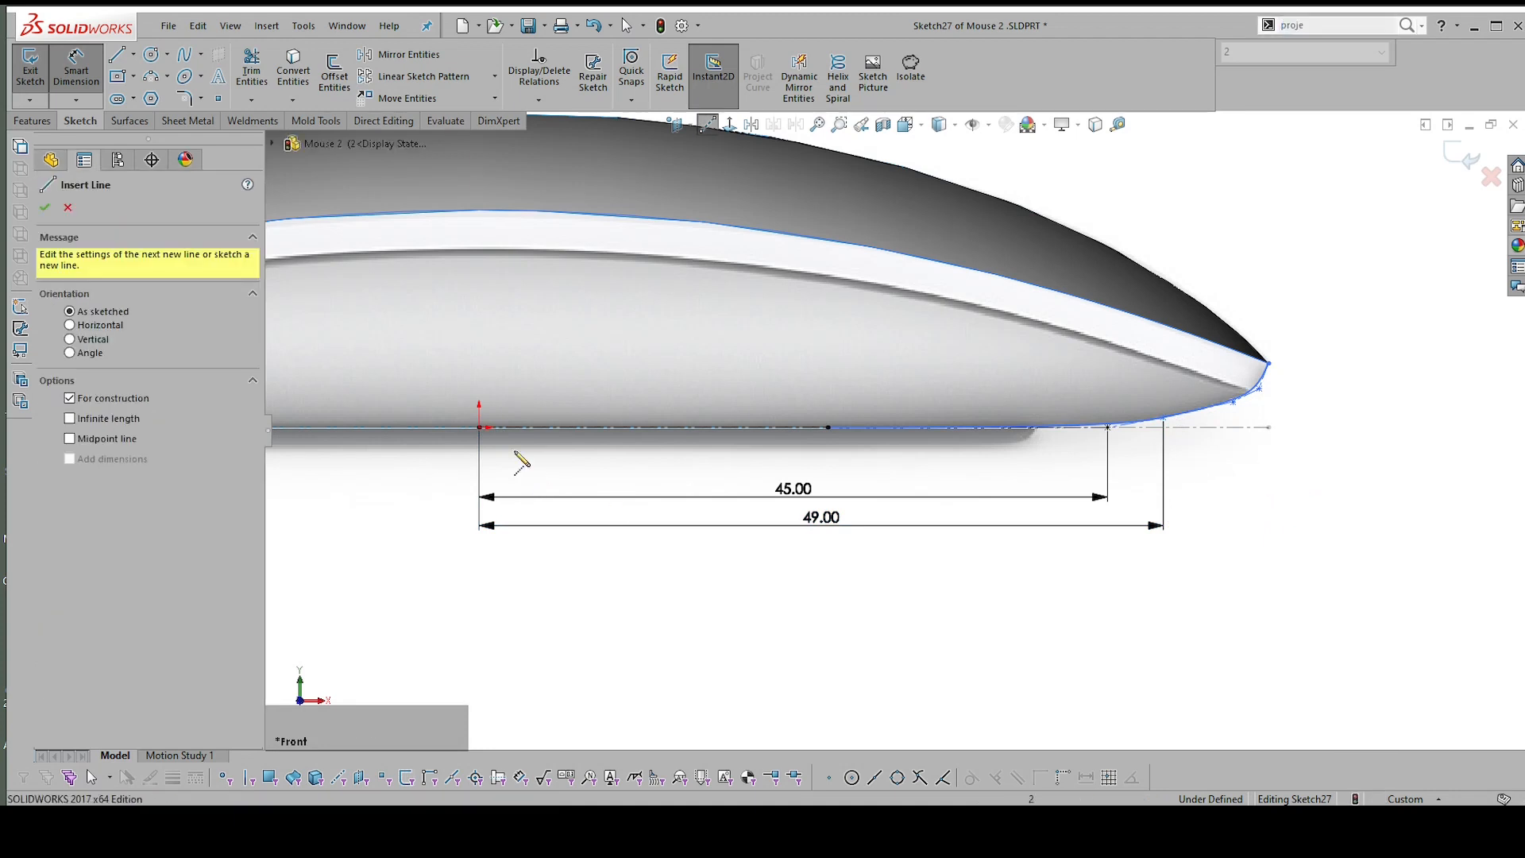
pyautogui.moveTo(480, 427); pyautogui.dragTo(480, 320)
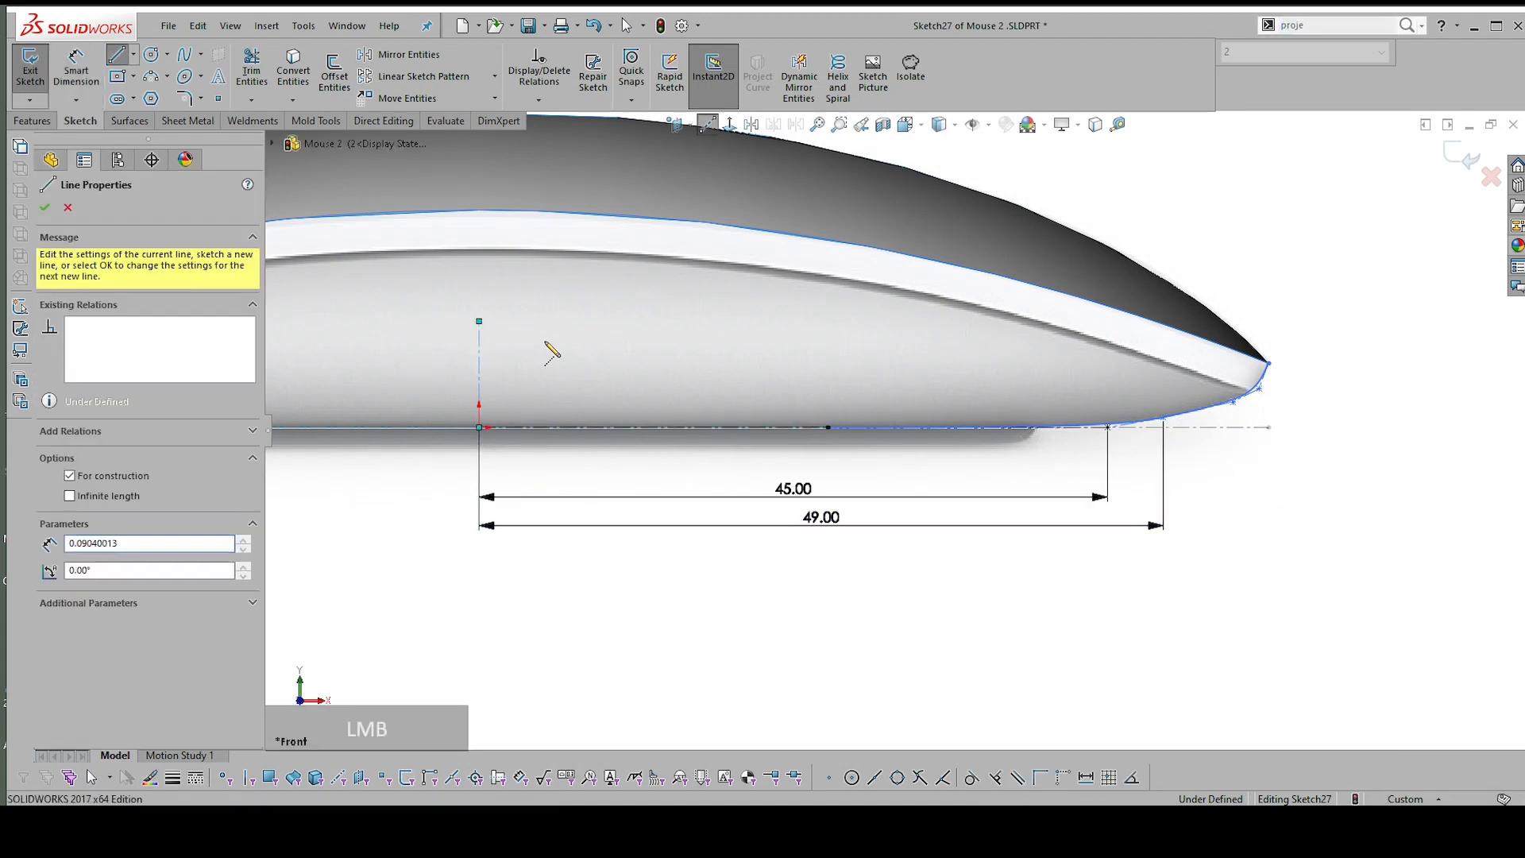
pyautogui.press('Escape')
# Dimension the height of the second spline control vertex above the horizontal construction line as 0.8 mm
pyautogui.moveTo(1443, 490); pyautogui.dragTo(1414, 318, button='right')
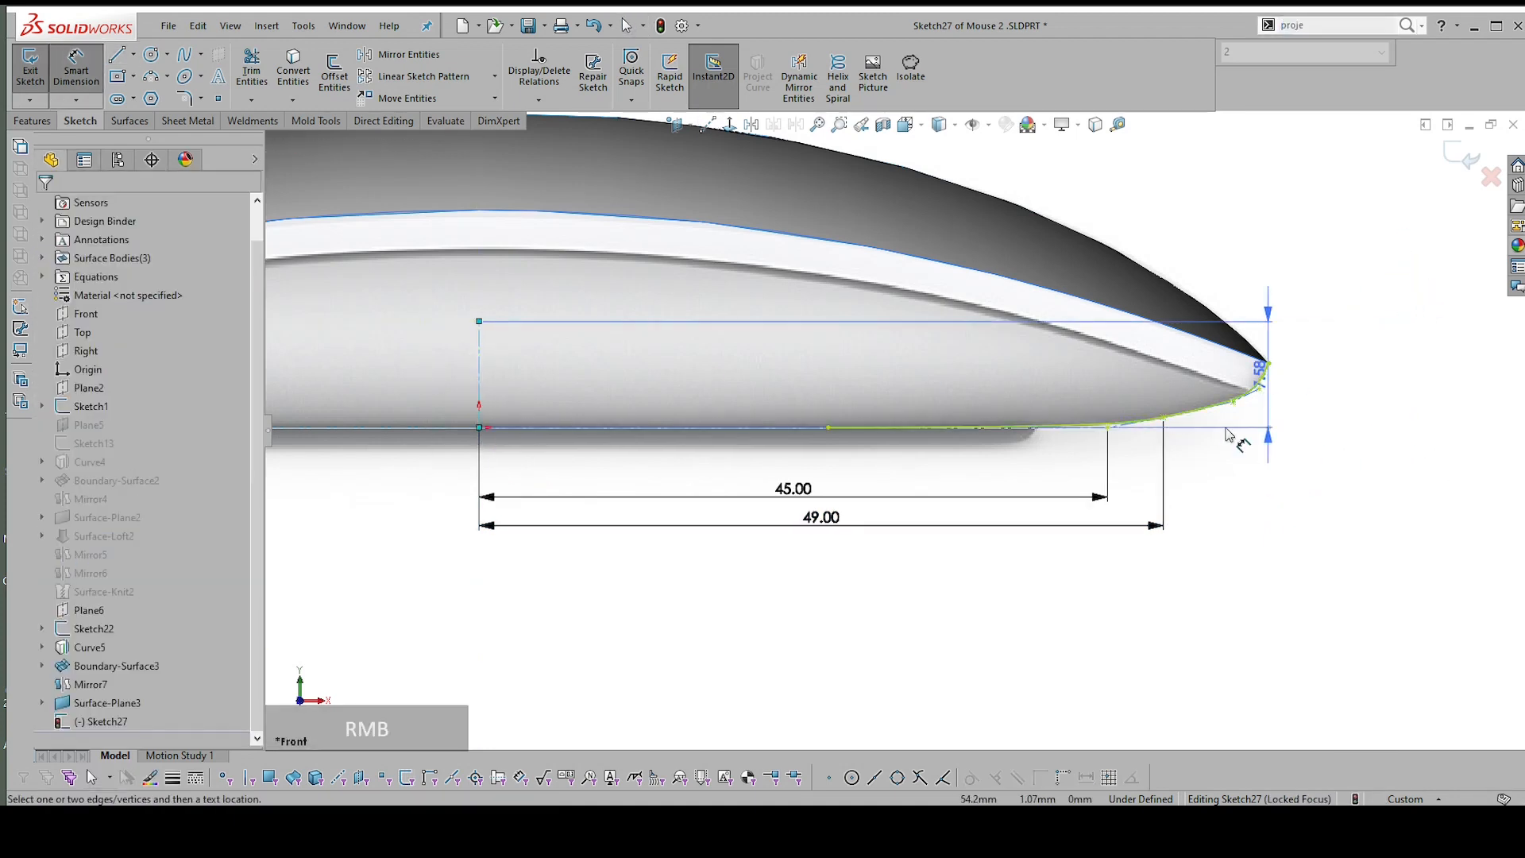
pyautogui.click(1163, 418)
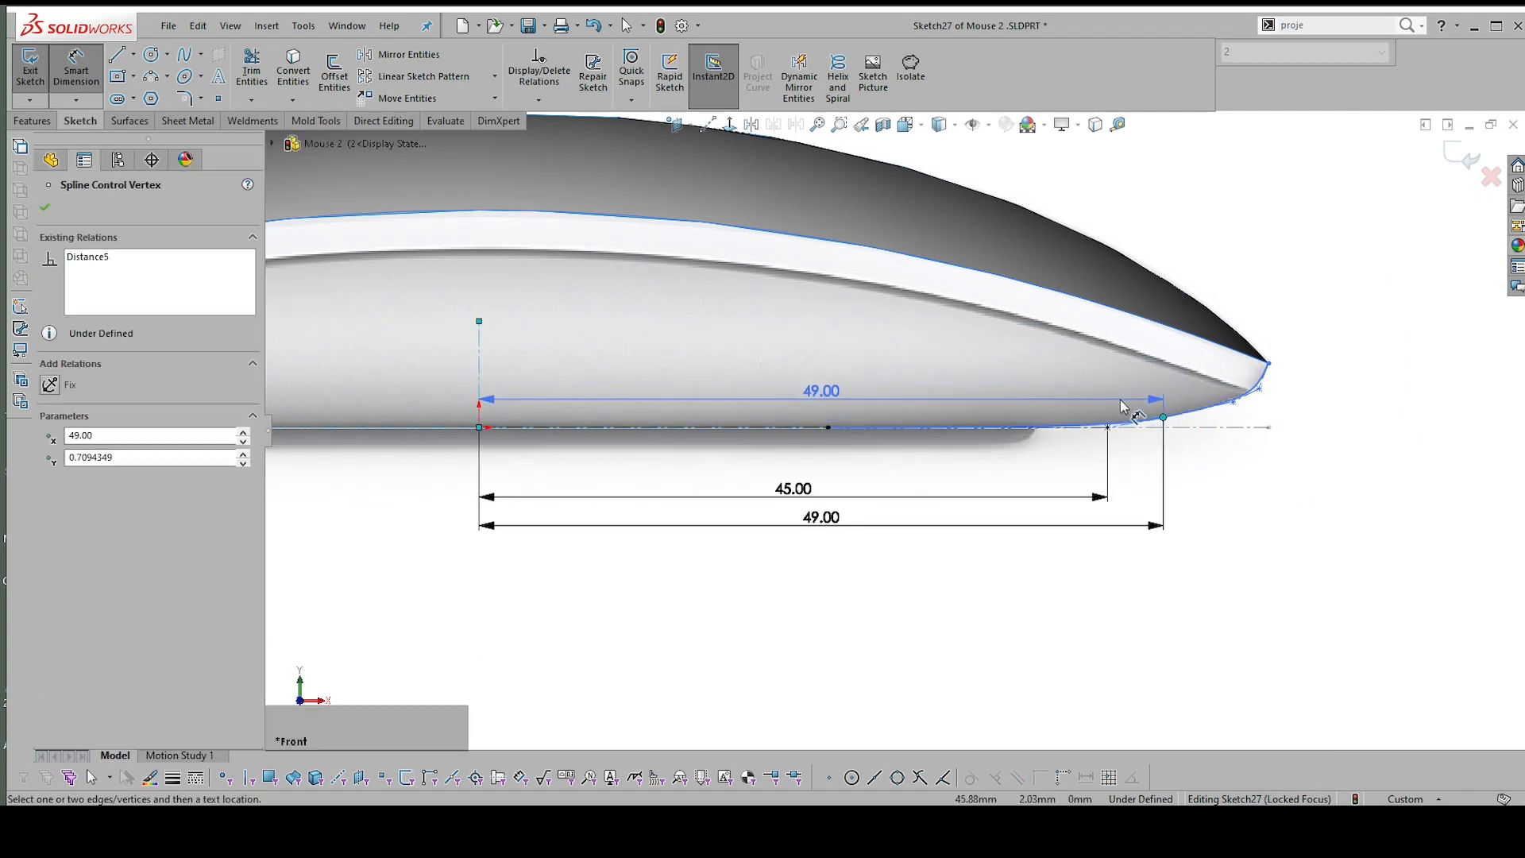
pyautogui.press('Escape')
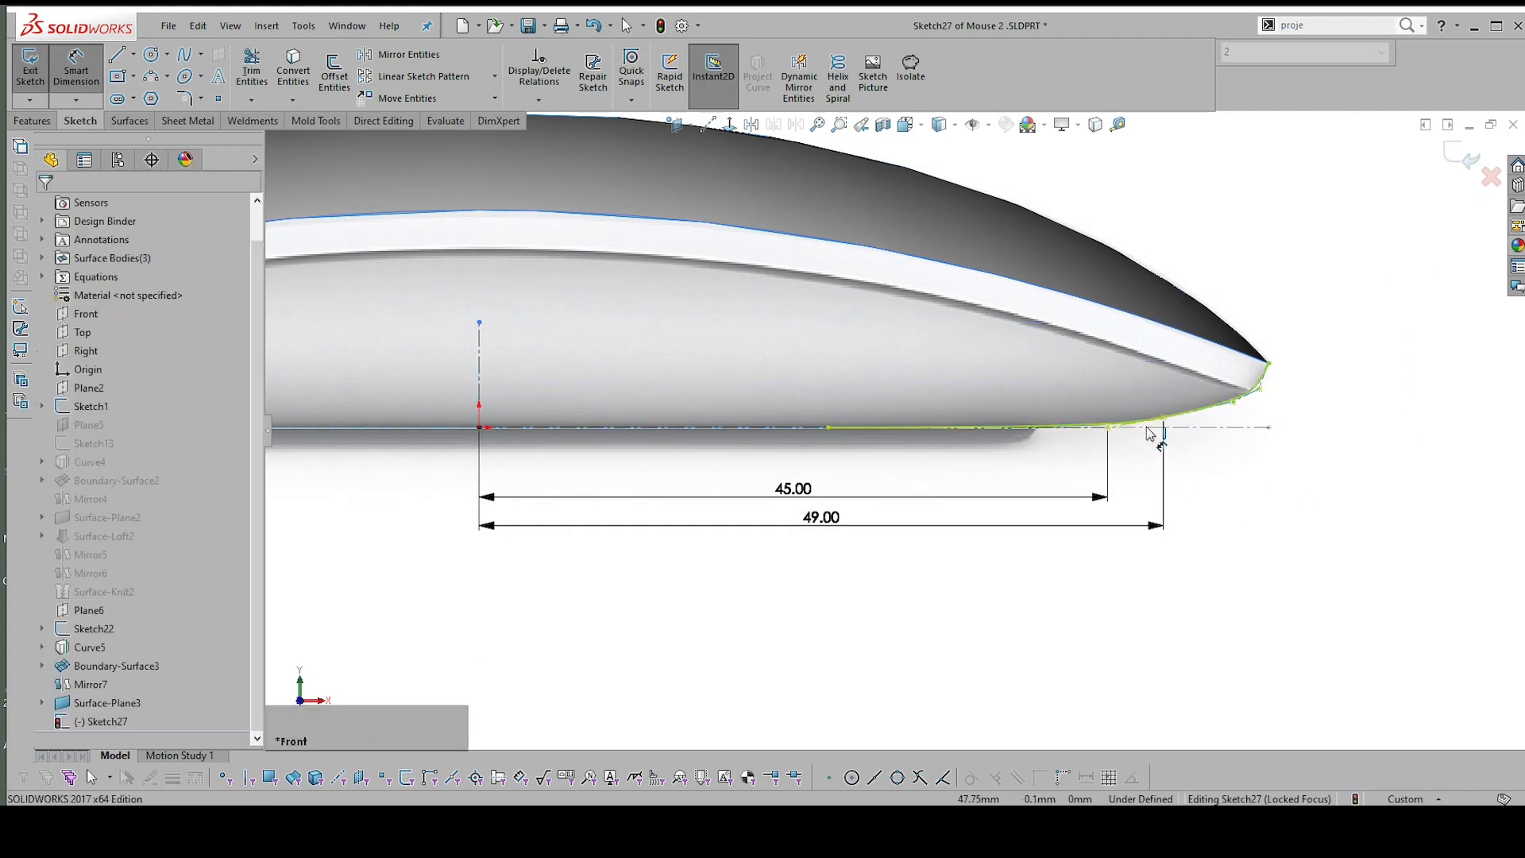
pyautogui.click(794, 431)
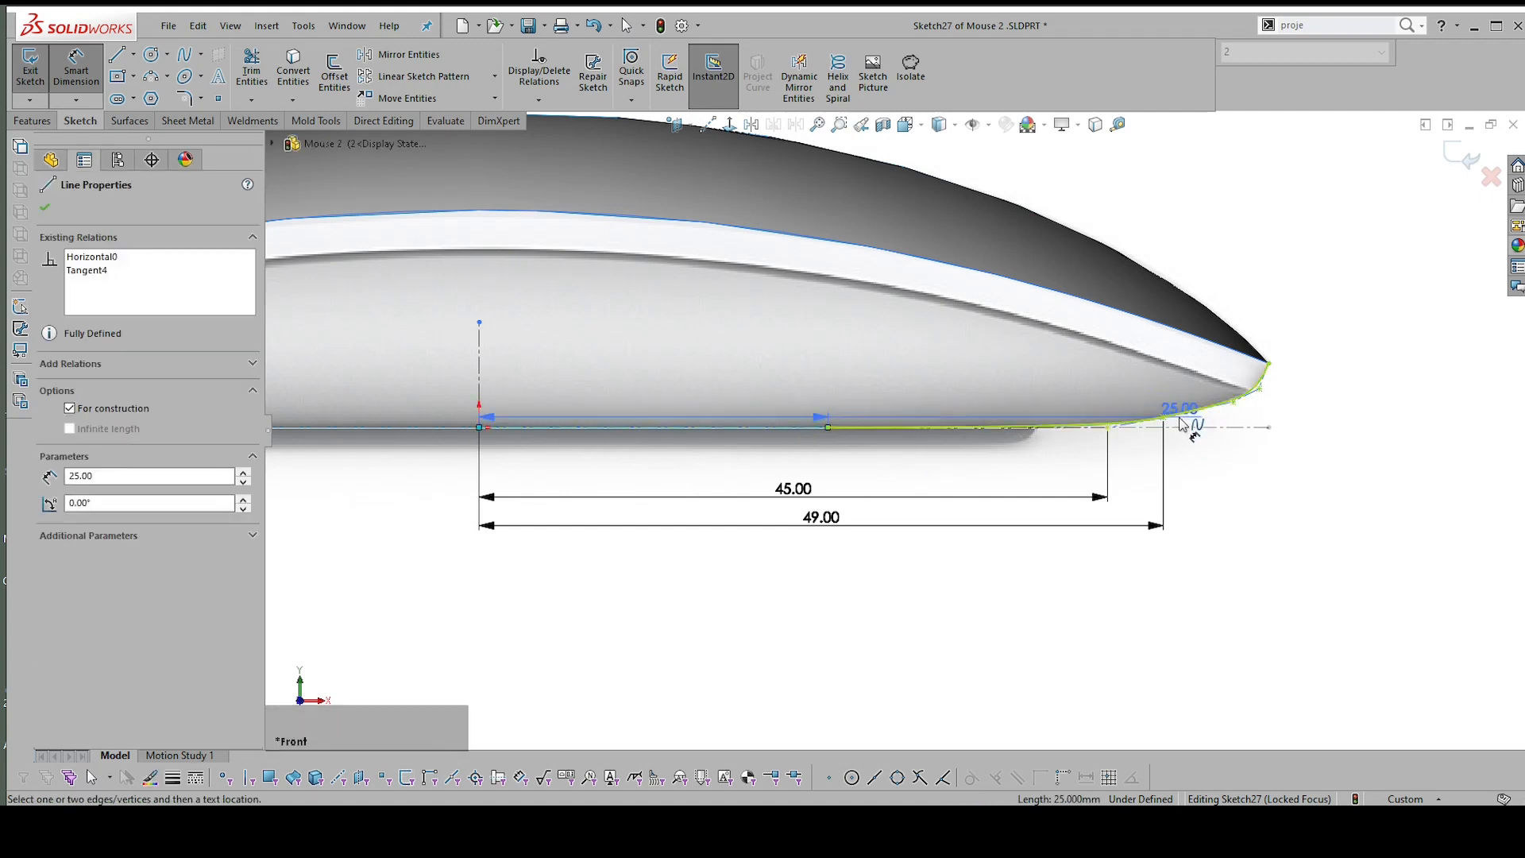
pyautogui.click(1164, 417)
pyautogui.scroll(-2, 1260, 436)
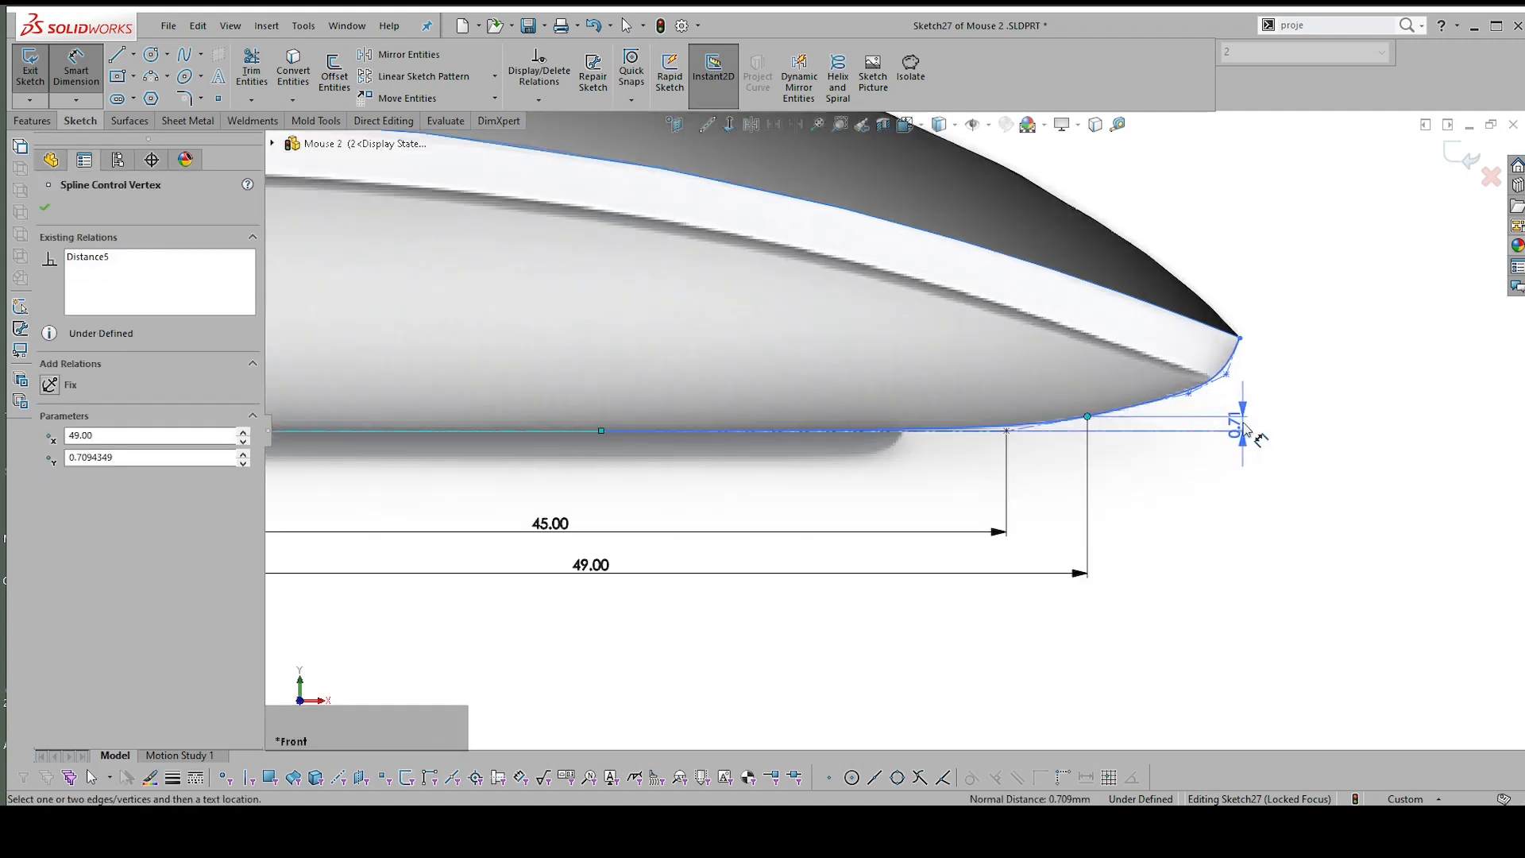
pyautogui.click(1251, 431)
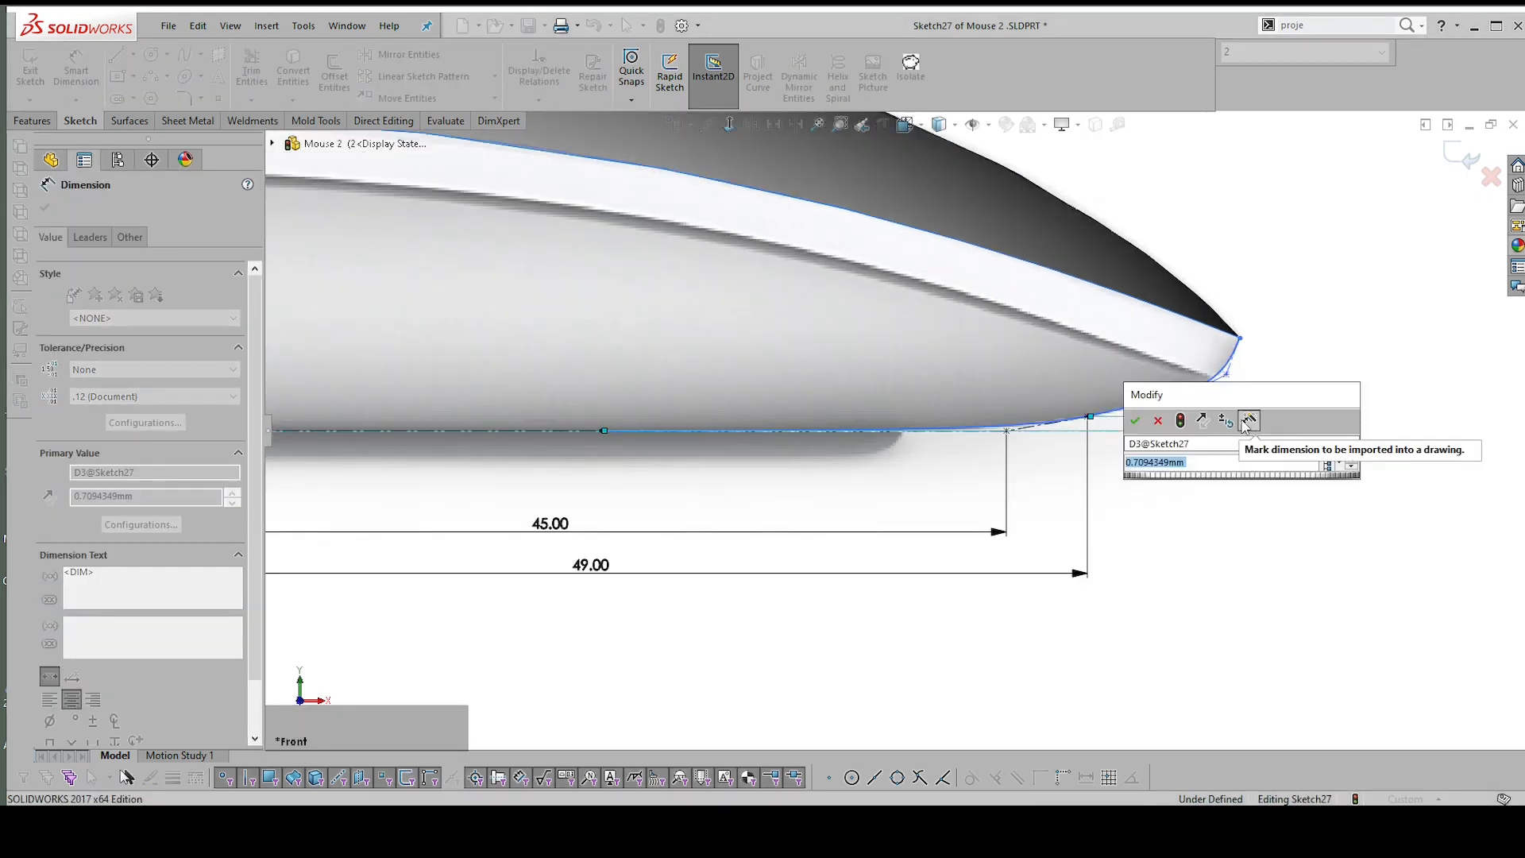
pyautogui.write('0.8')
pyautogui.press('Return')
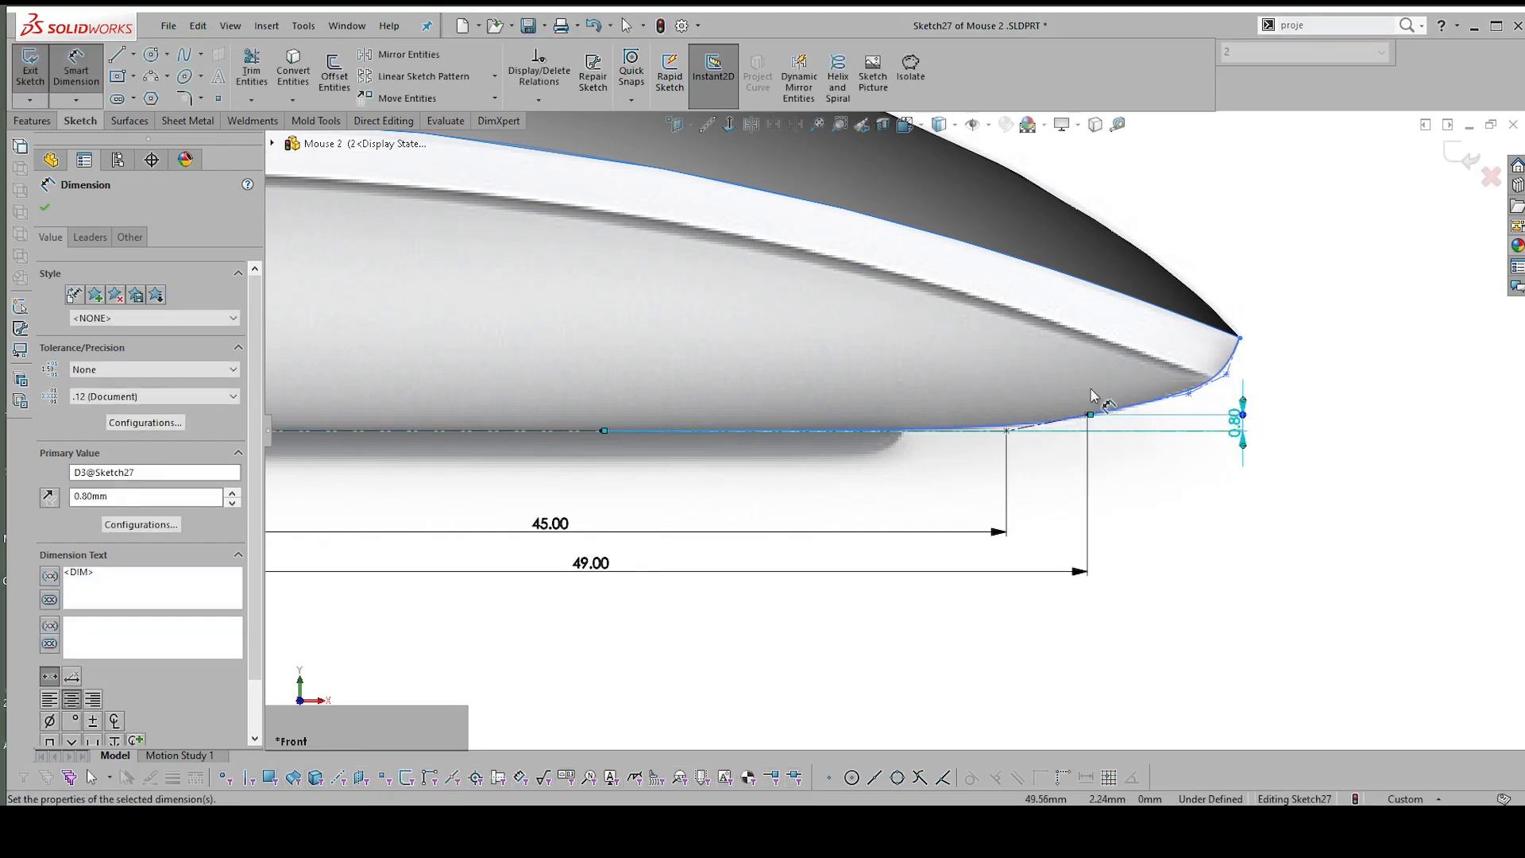
# Finish dimensioning and exit the profile spline sketch, keeping its changes
pyautogui.scroll(-1, 1243, 377)
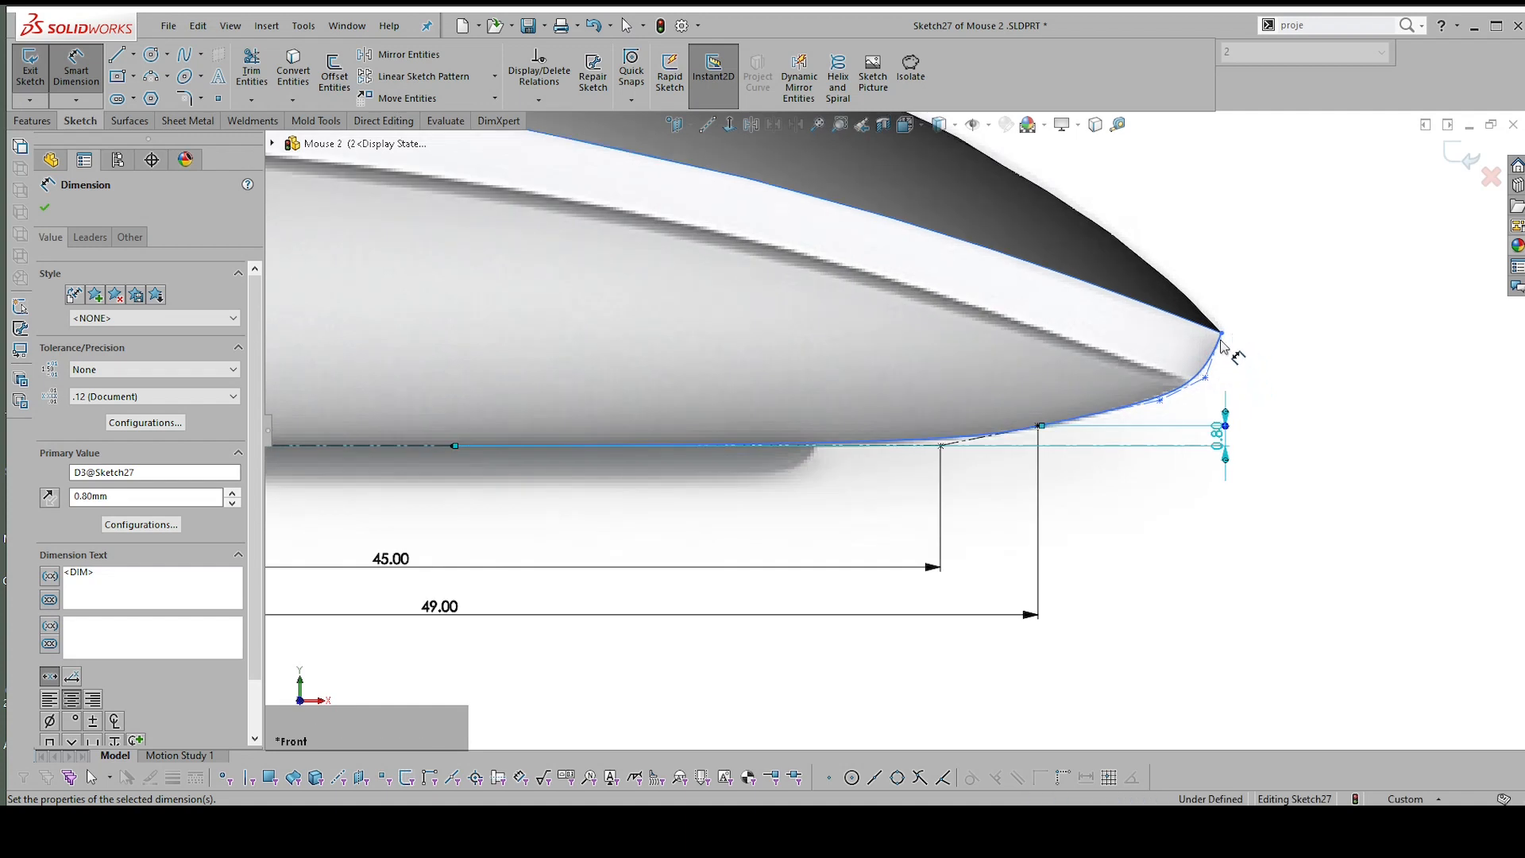
pyautogui.scroll(2, 1241, 349)
pyautogui.scroll(3, 1253, 357)
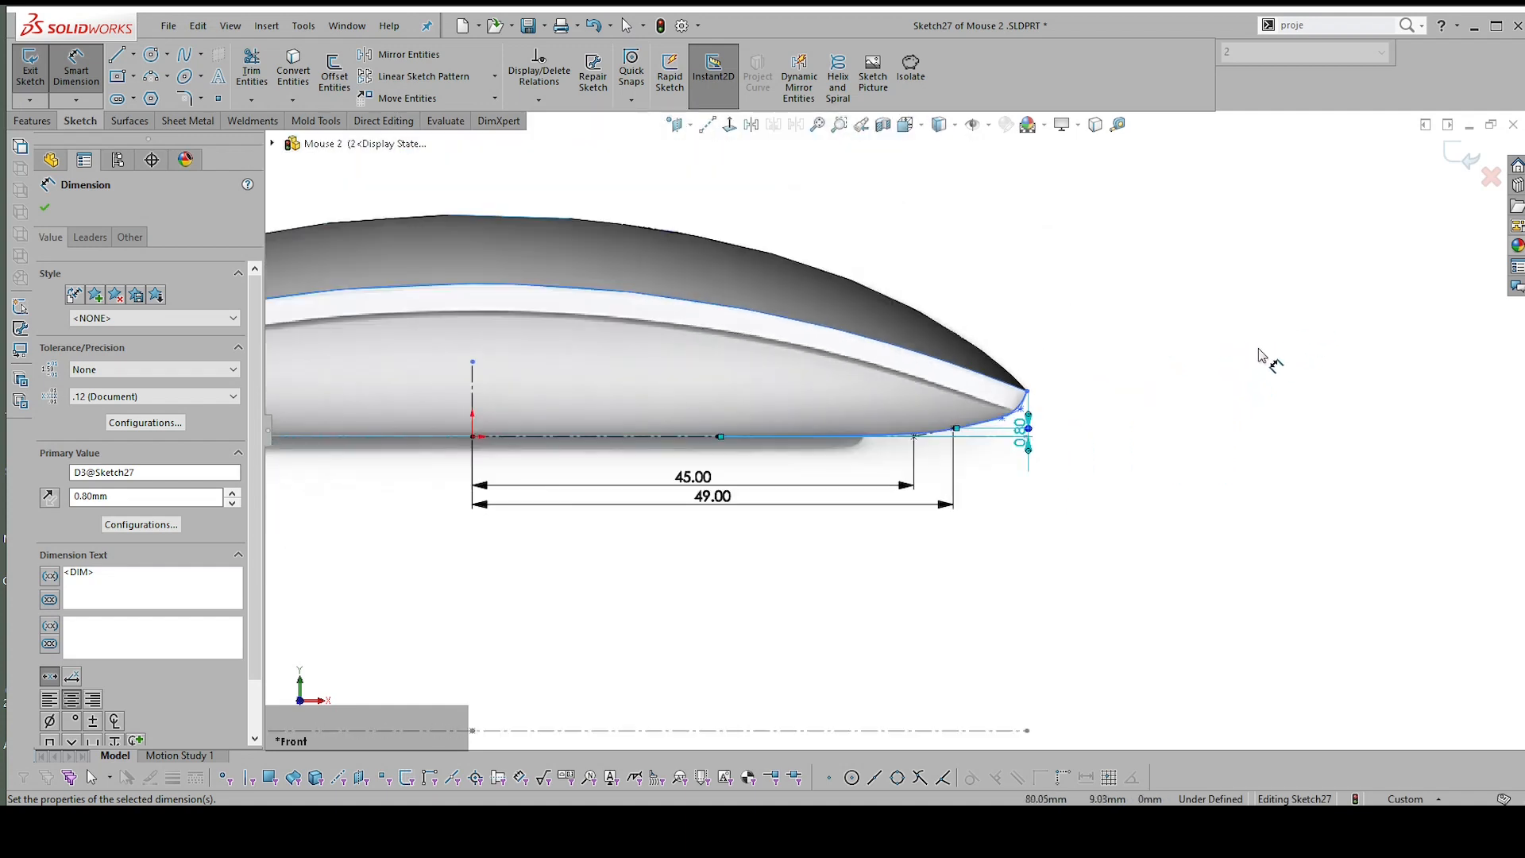
pyautogui.click(1259, 355)
pyautogui.scroll(2, 1233, 399)
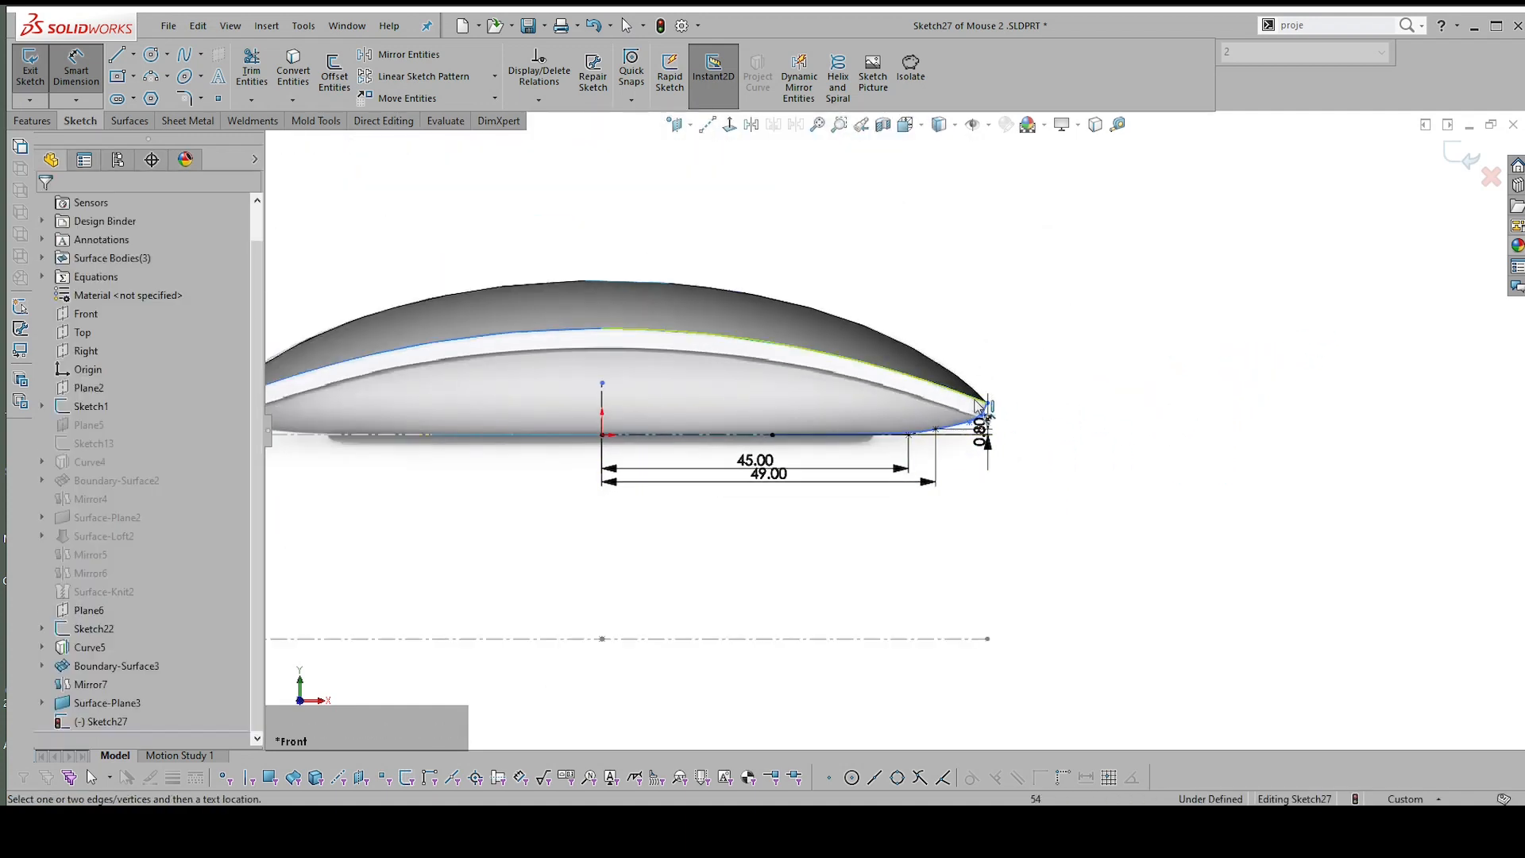
pyautogui.click(1461, 166)
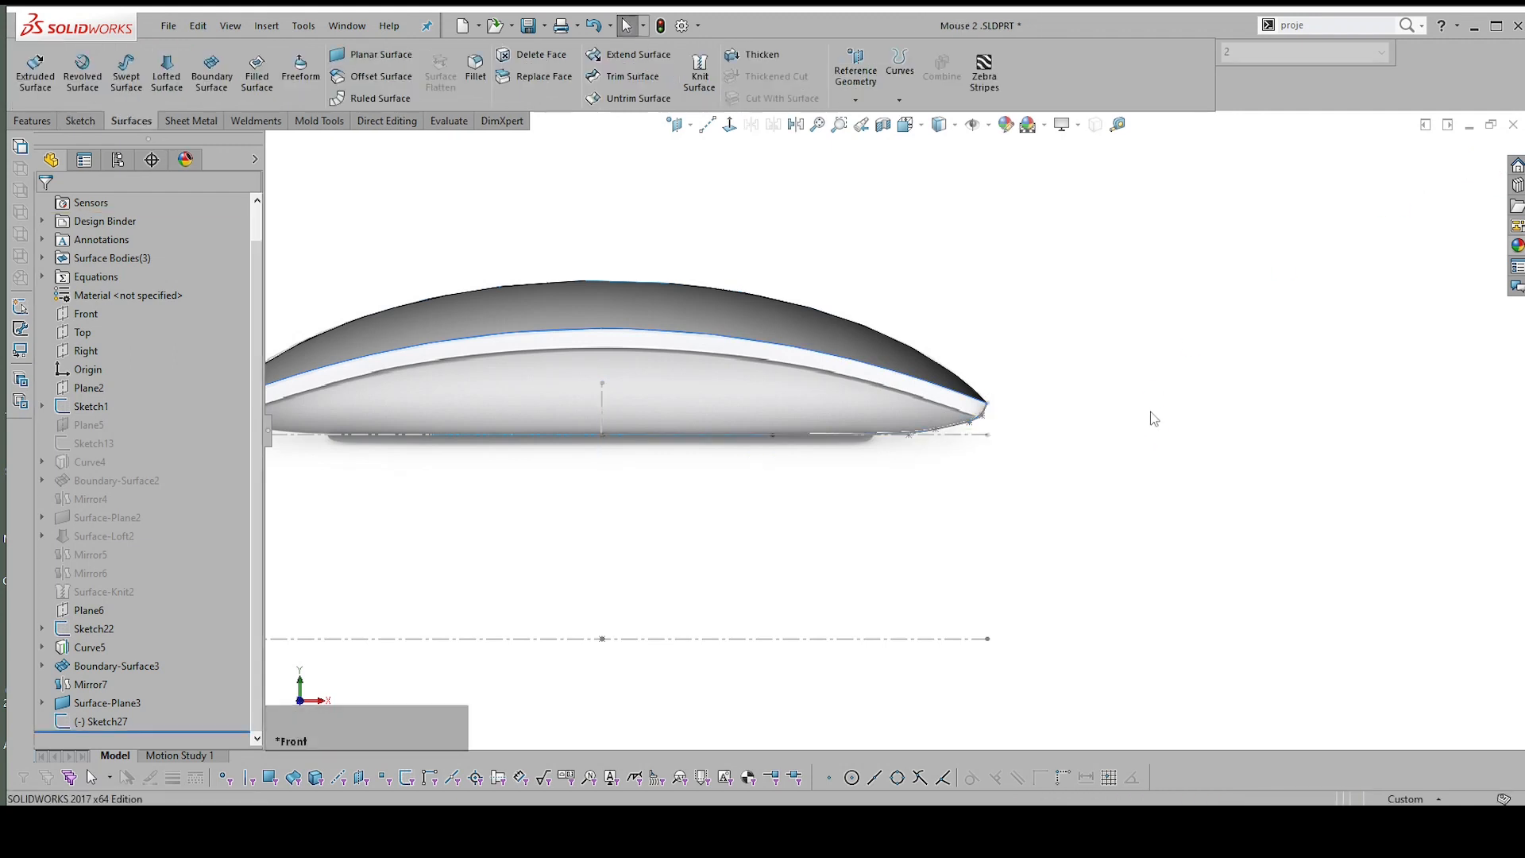
# Start a new sketch on the Right plane
pyautogui.click(1134, 452)
pyautogui.scroll(-1, 1044, 486)
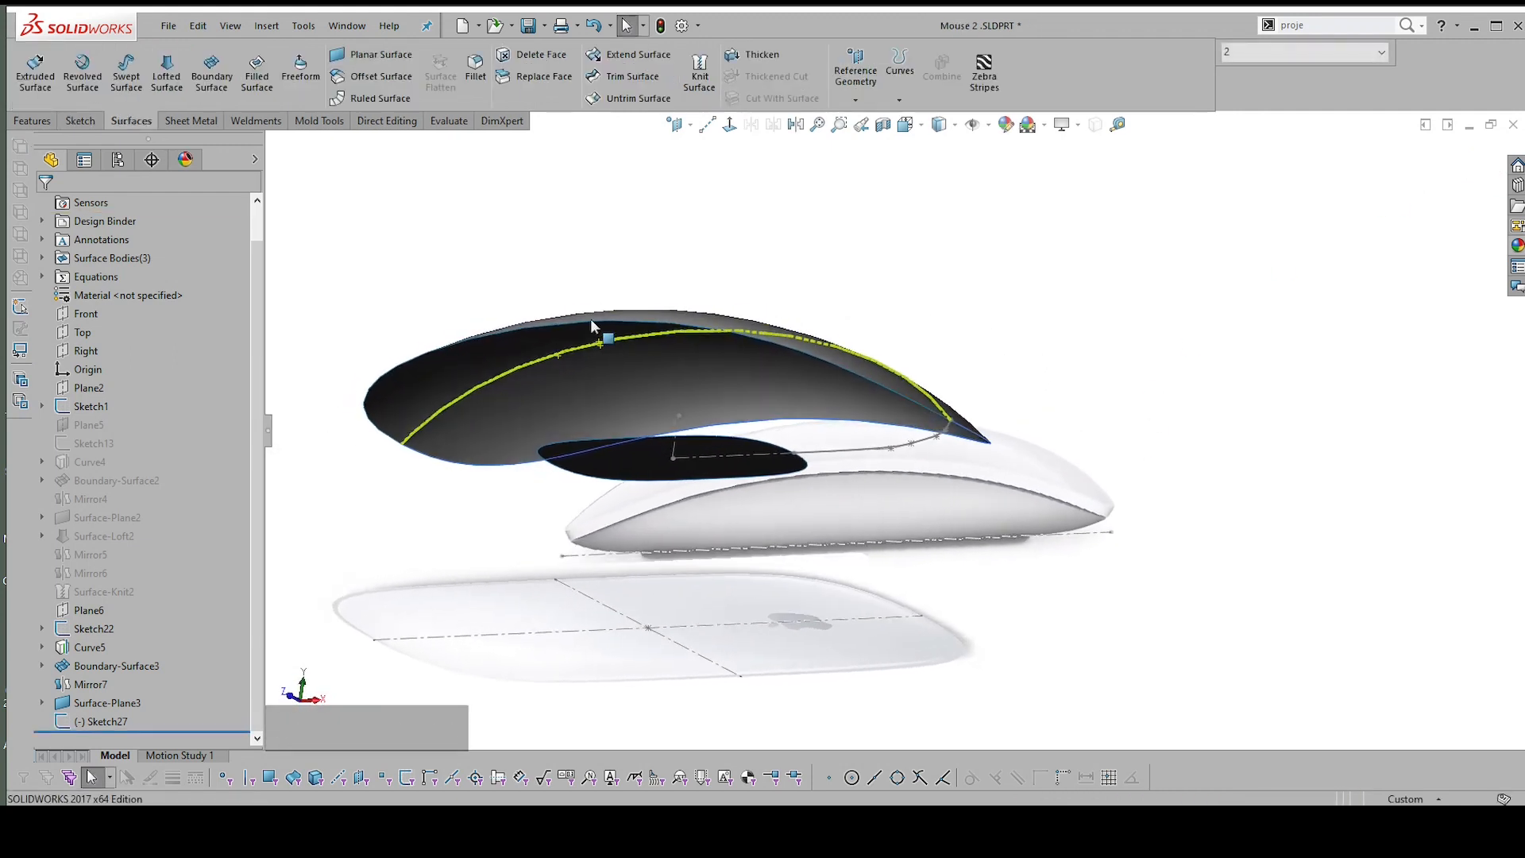
pyautogui.click(86, 352)
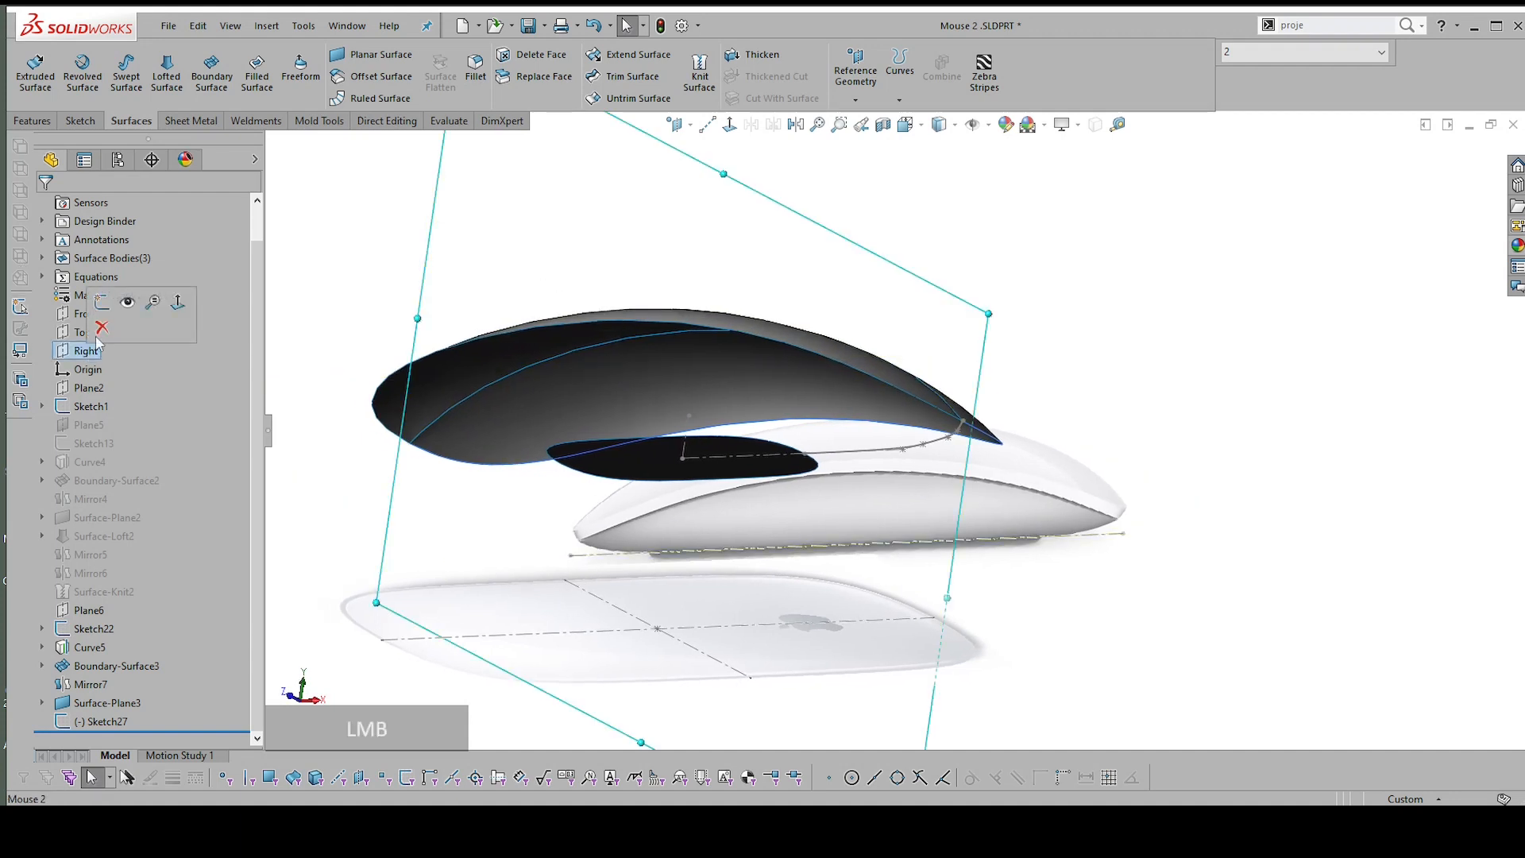
pyautogui.click(102, 303)
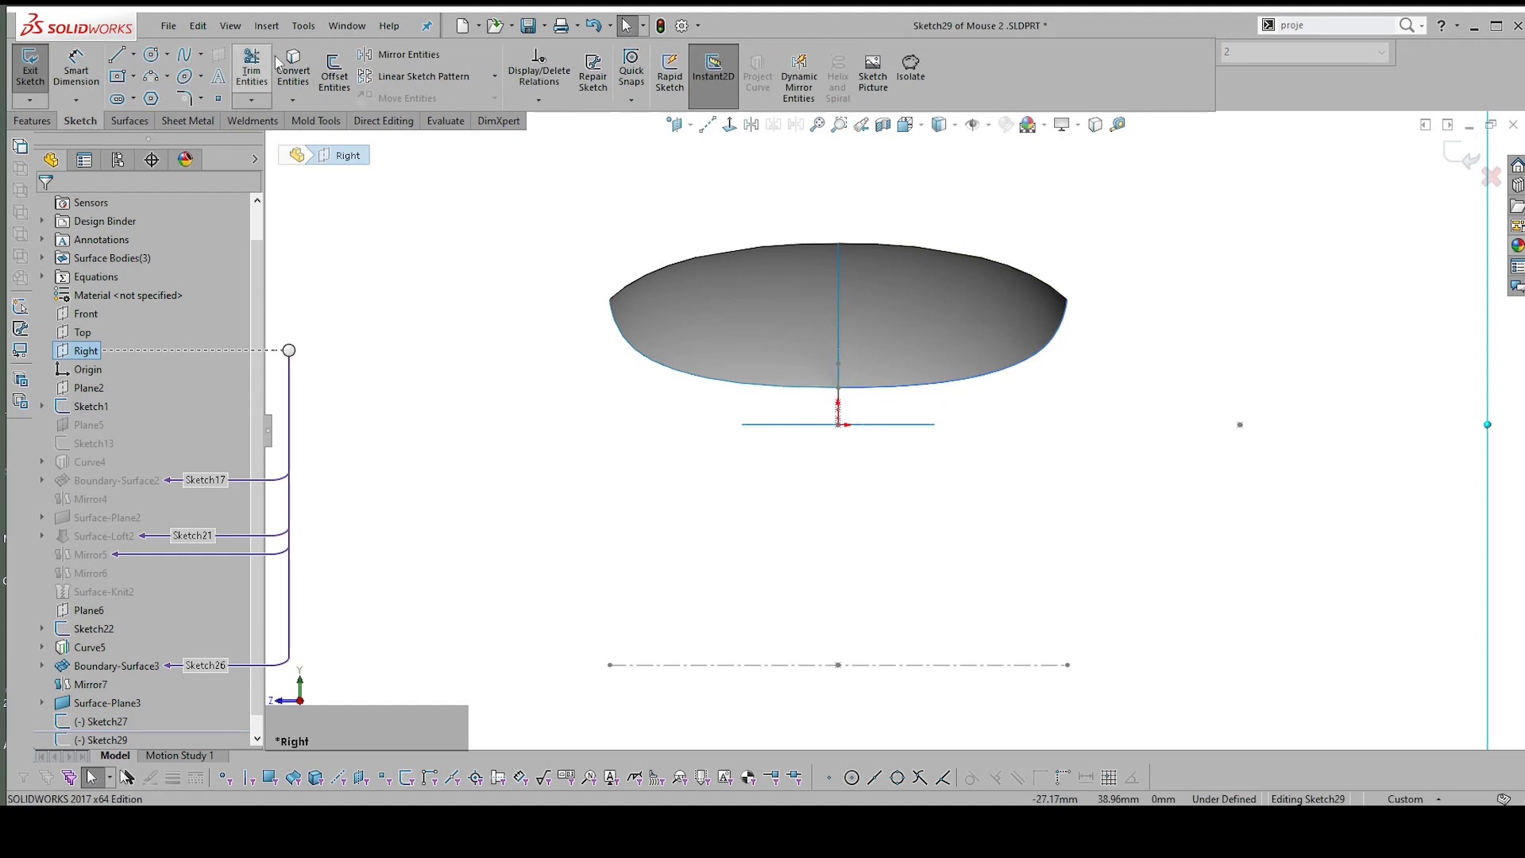
# Sketch a degree 3 B-spline style spline from the side corner of the upper body down to the edge of the planar base
pyautogui.click(202, 56)
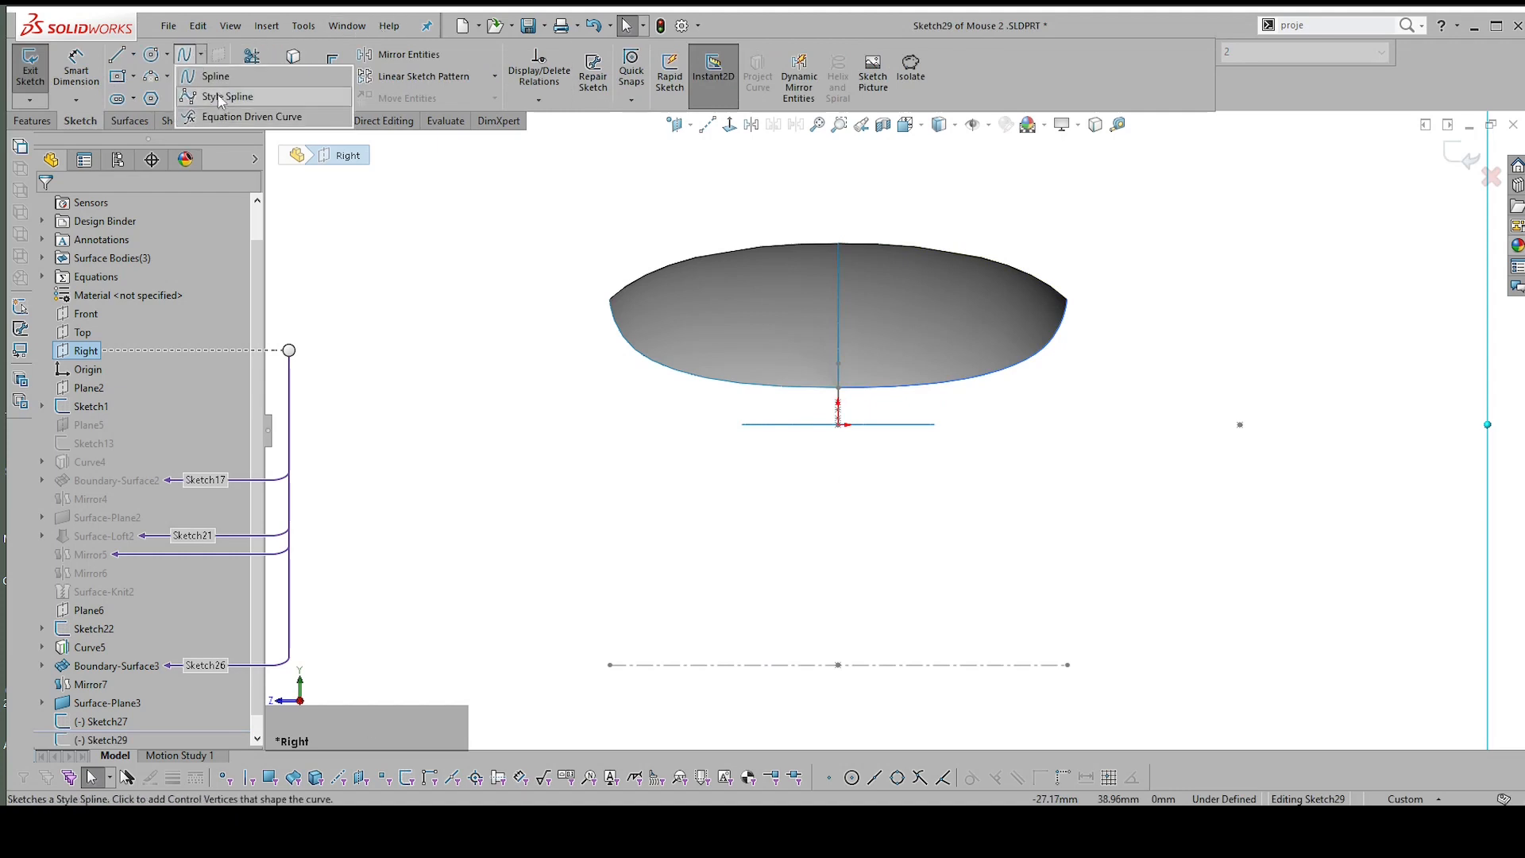
pyautogui.click(223, 96)
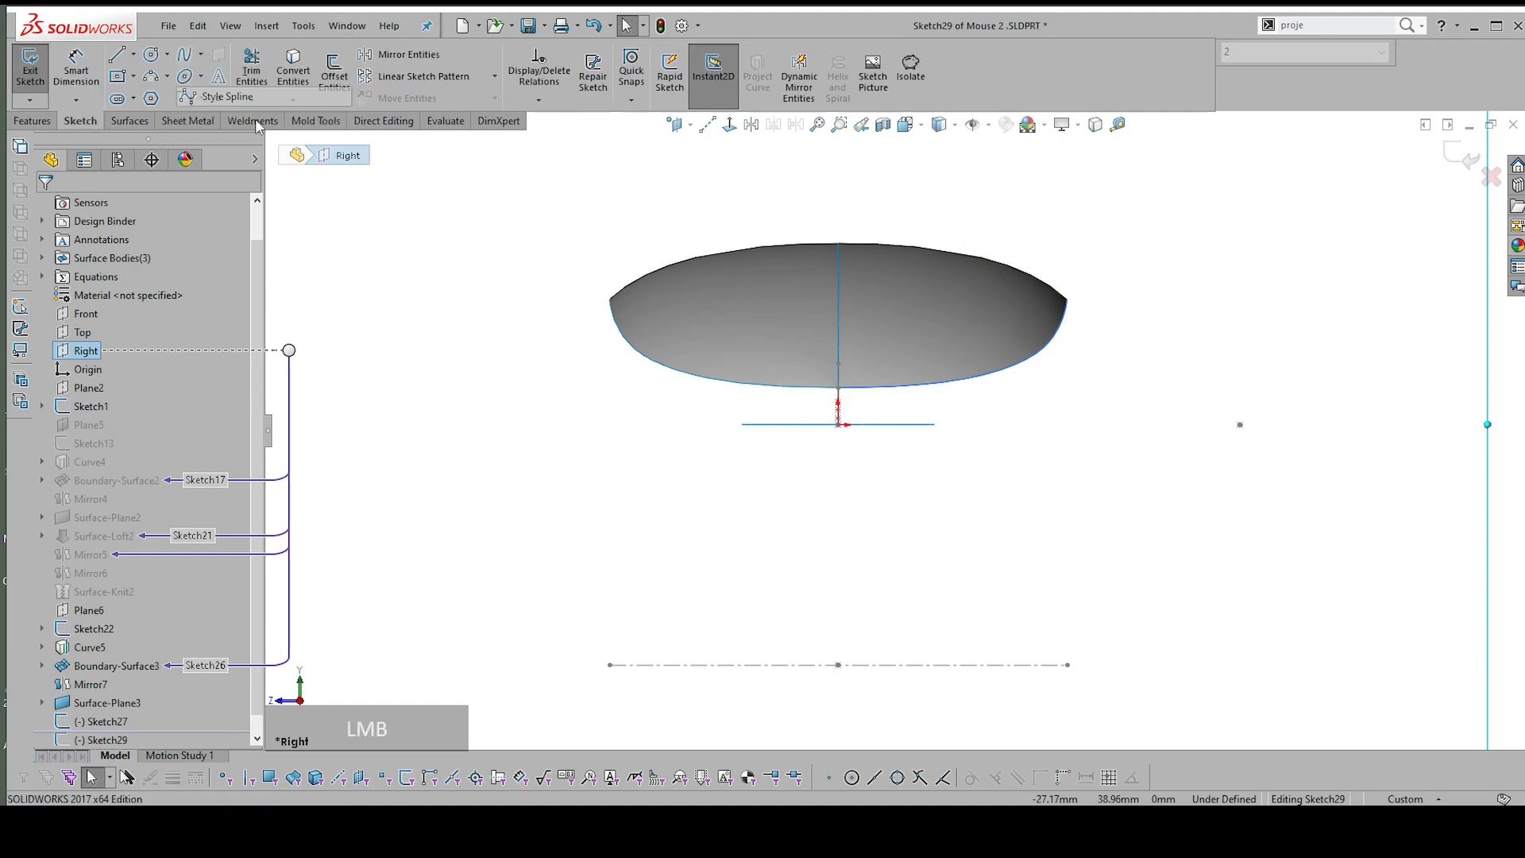
pyautogui.scroll(5, 589, 366)
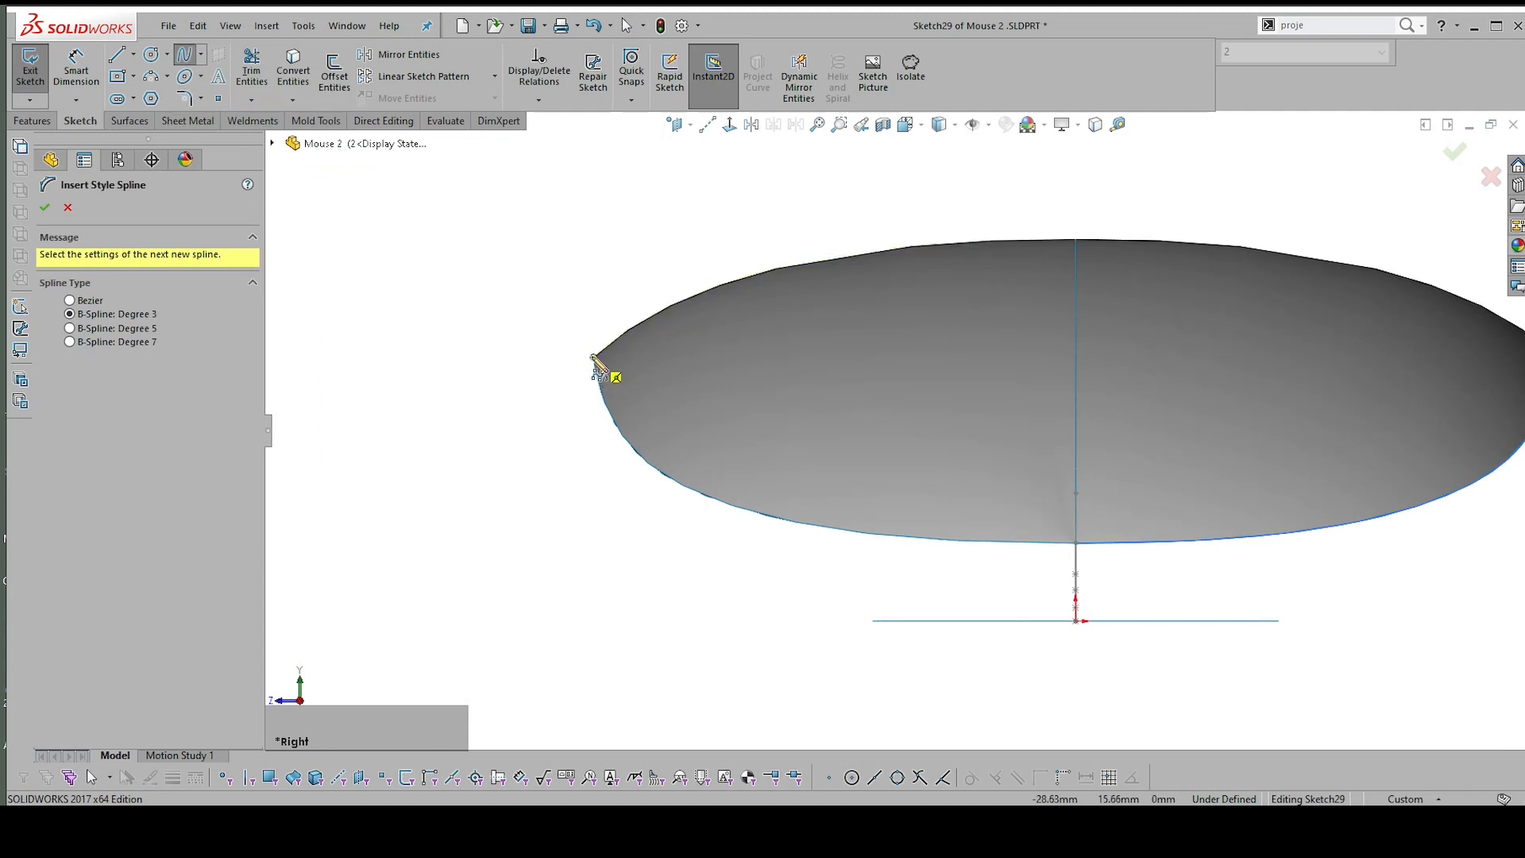
pyautogui.click(593, 359)
pyautogui.click(616, 482)
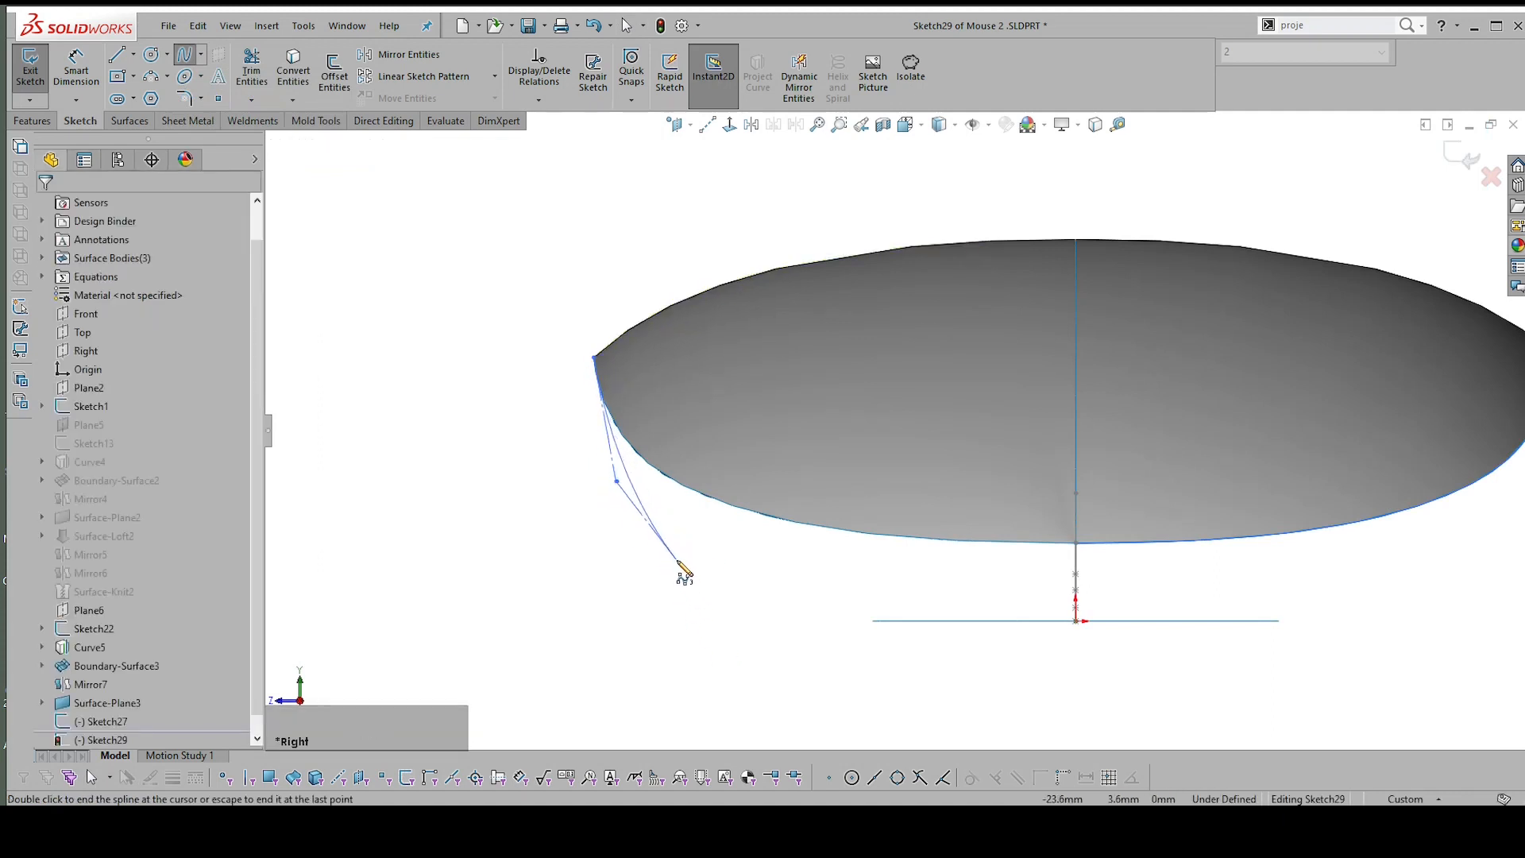
pyautogui.click(657, 536)
pyautogui.click(693, 554)
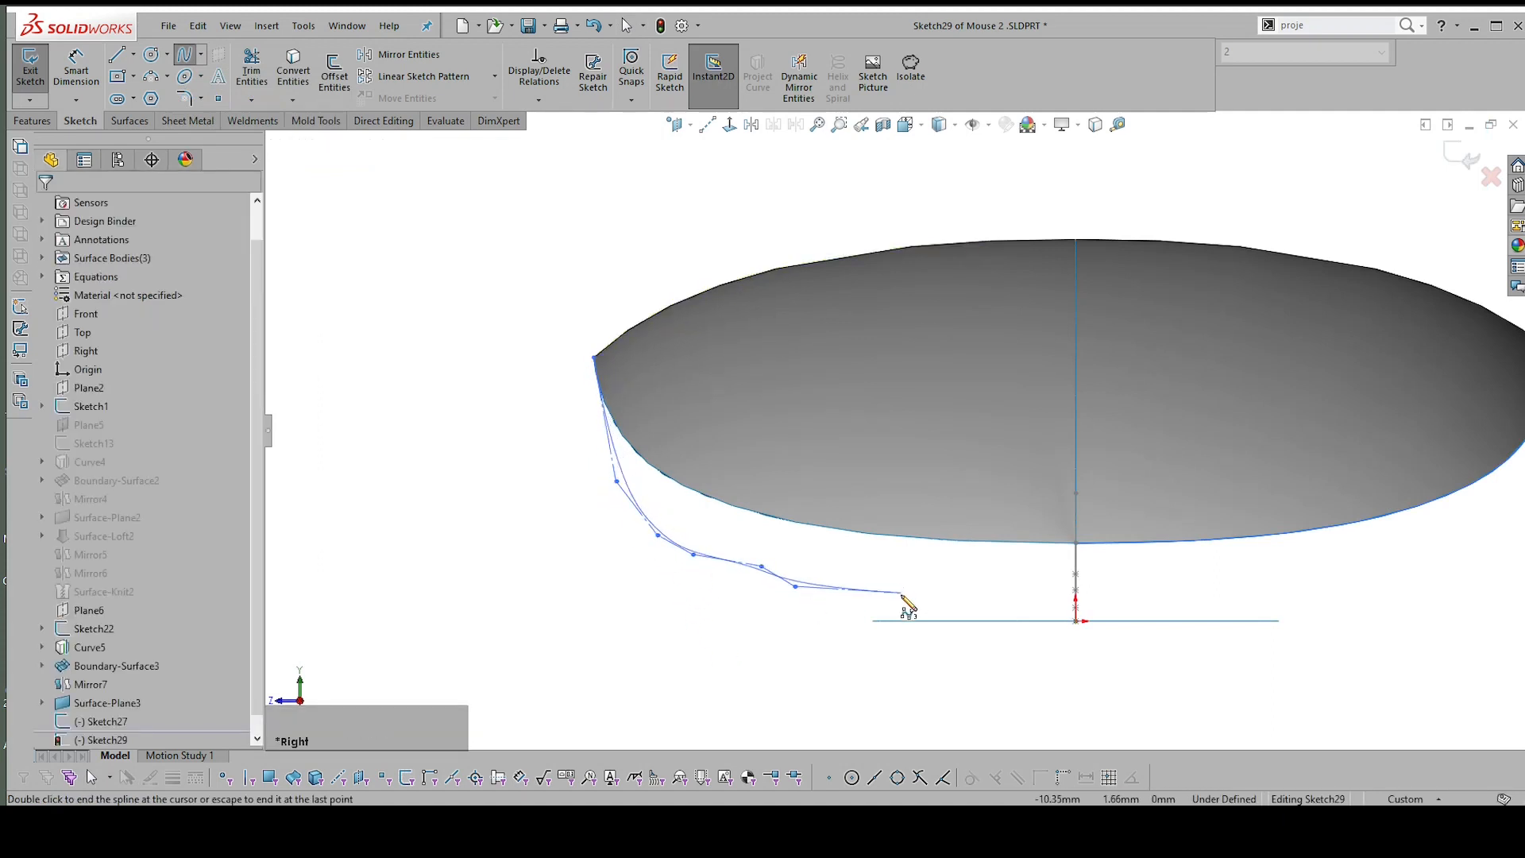
pyautogui.click(879, 621)
pyautogui.rightClick(870, 627)
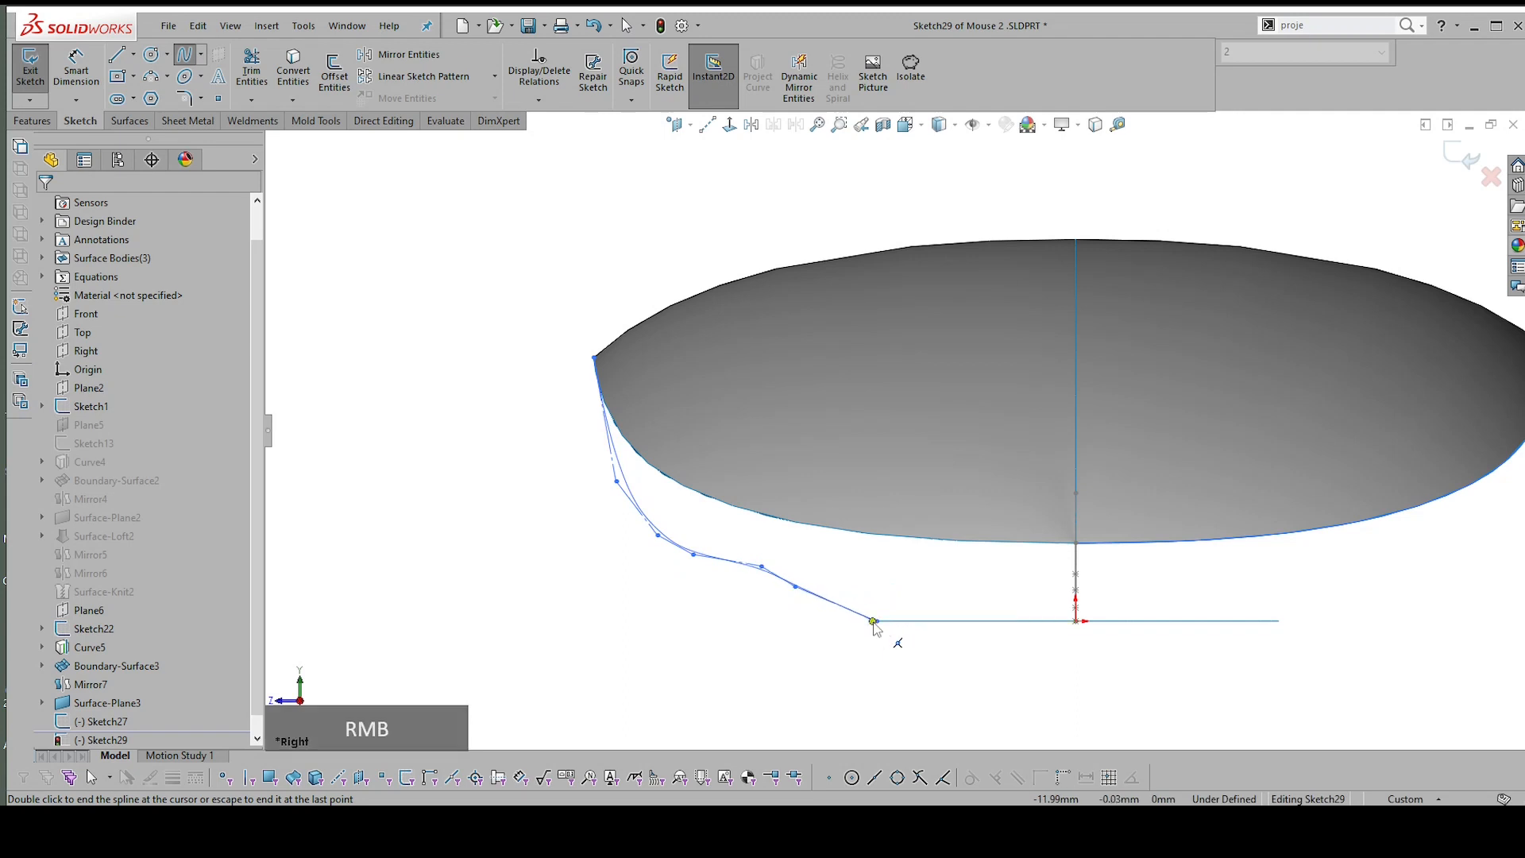
pyautogui.press('Escape')
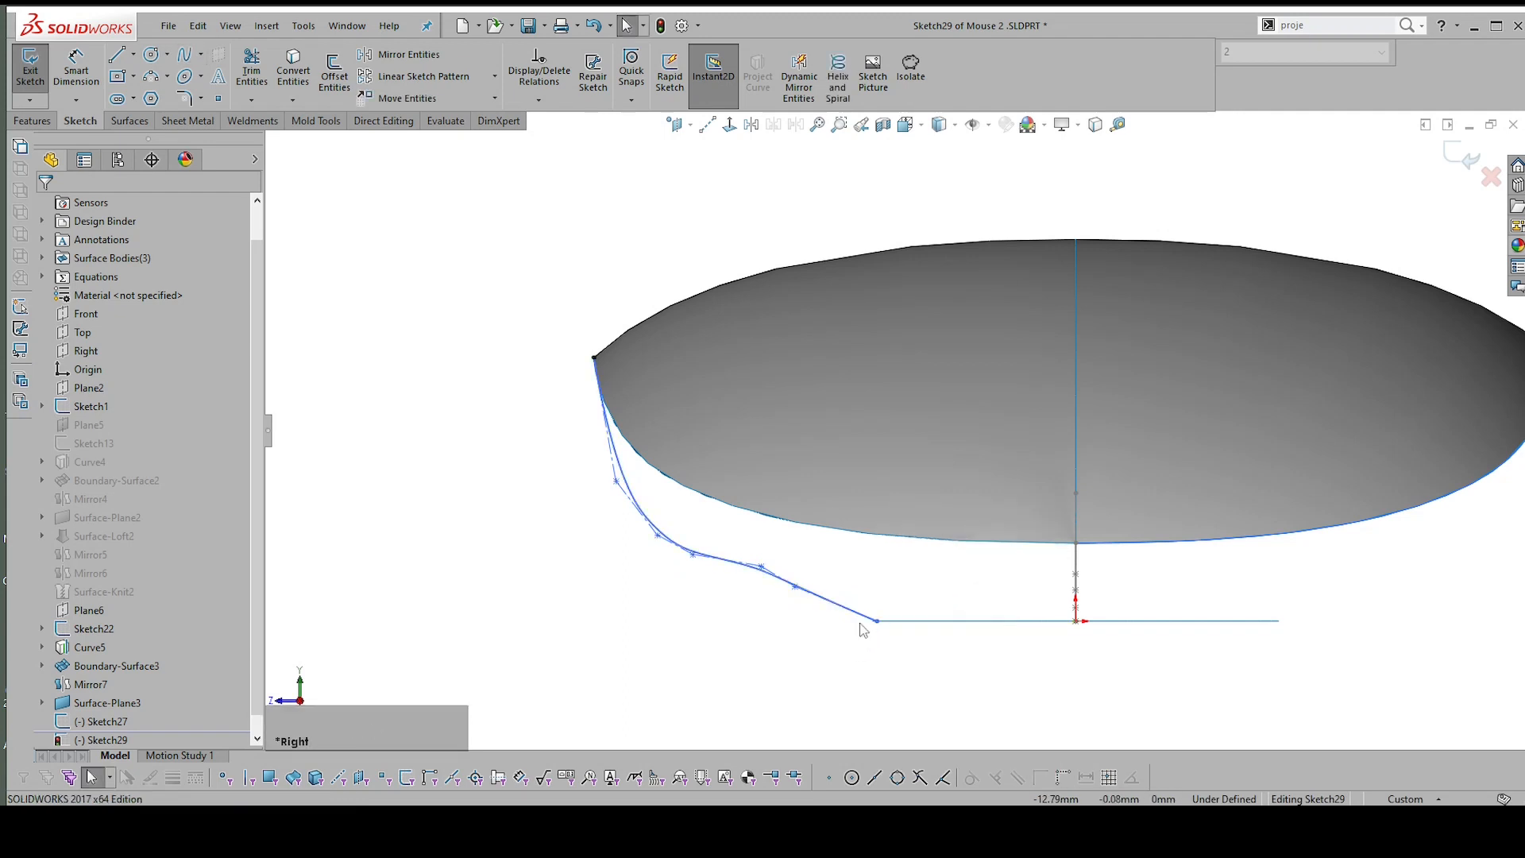
# Draw a horizontal construction line about 11.8 mm long from the spline's lower end to the origin
pyautogui.moveTo(855, 639); pyautogui.dragTo(918, 629, button='middle')
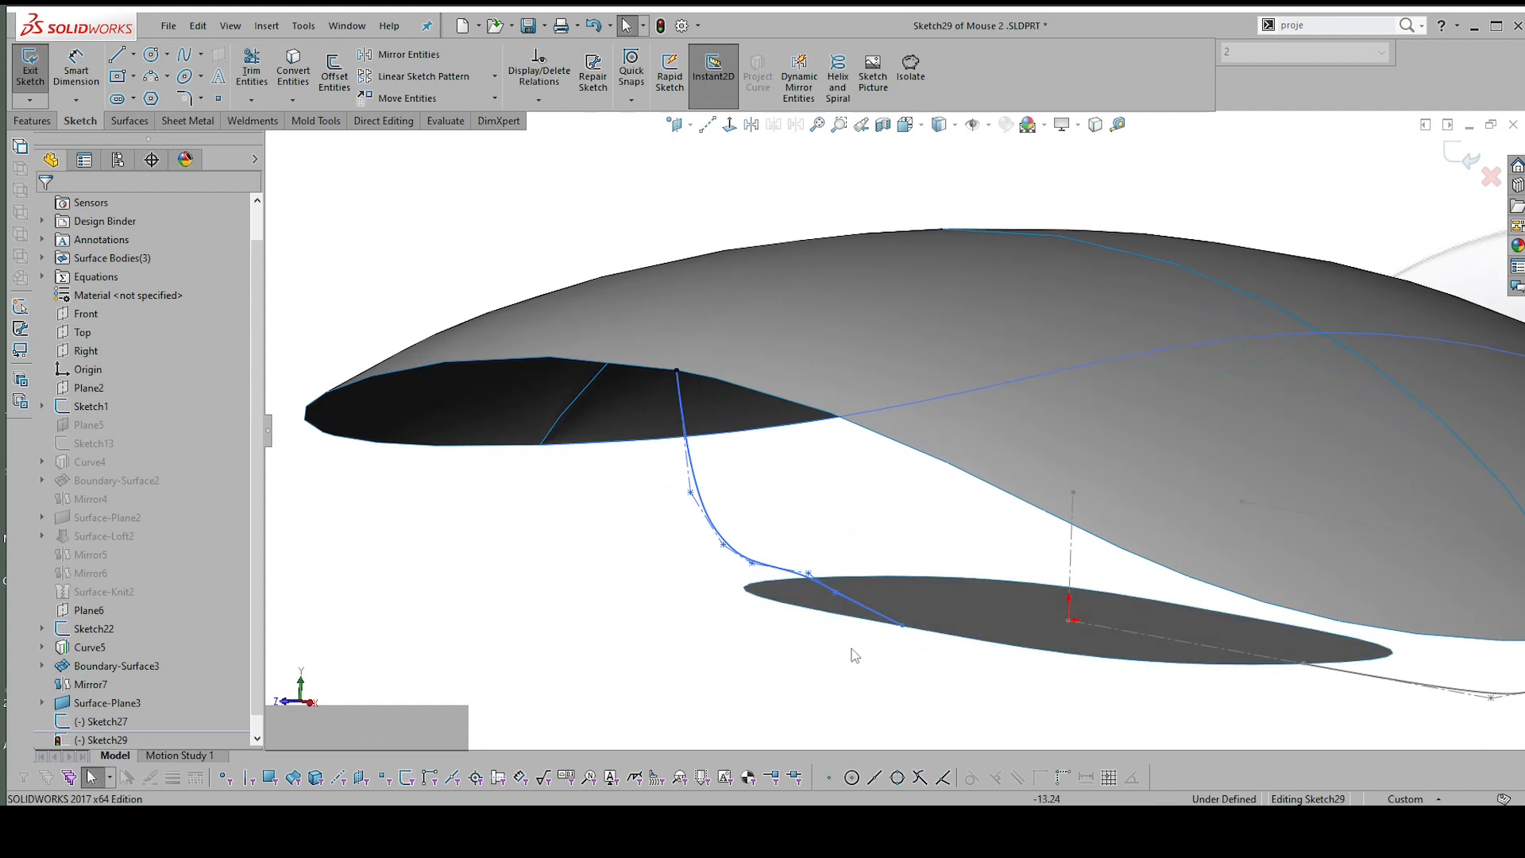
pyautogui.rightClick(839, 683)
pyautogui.click(844, 715)
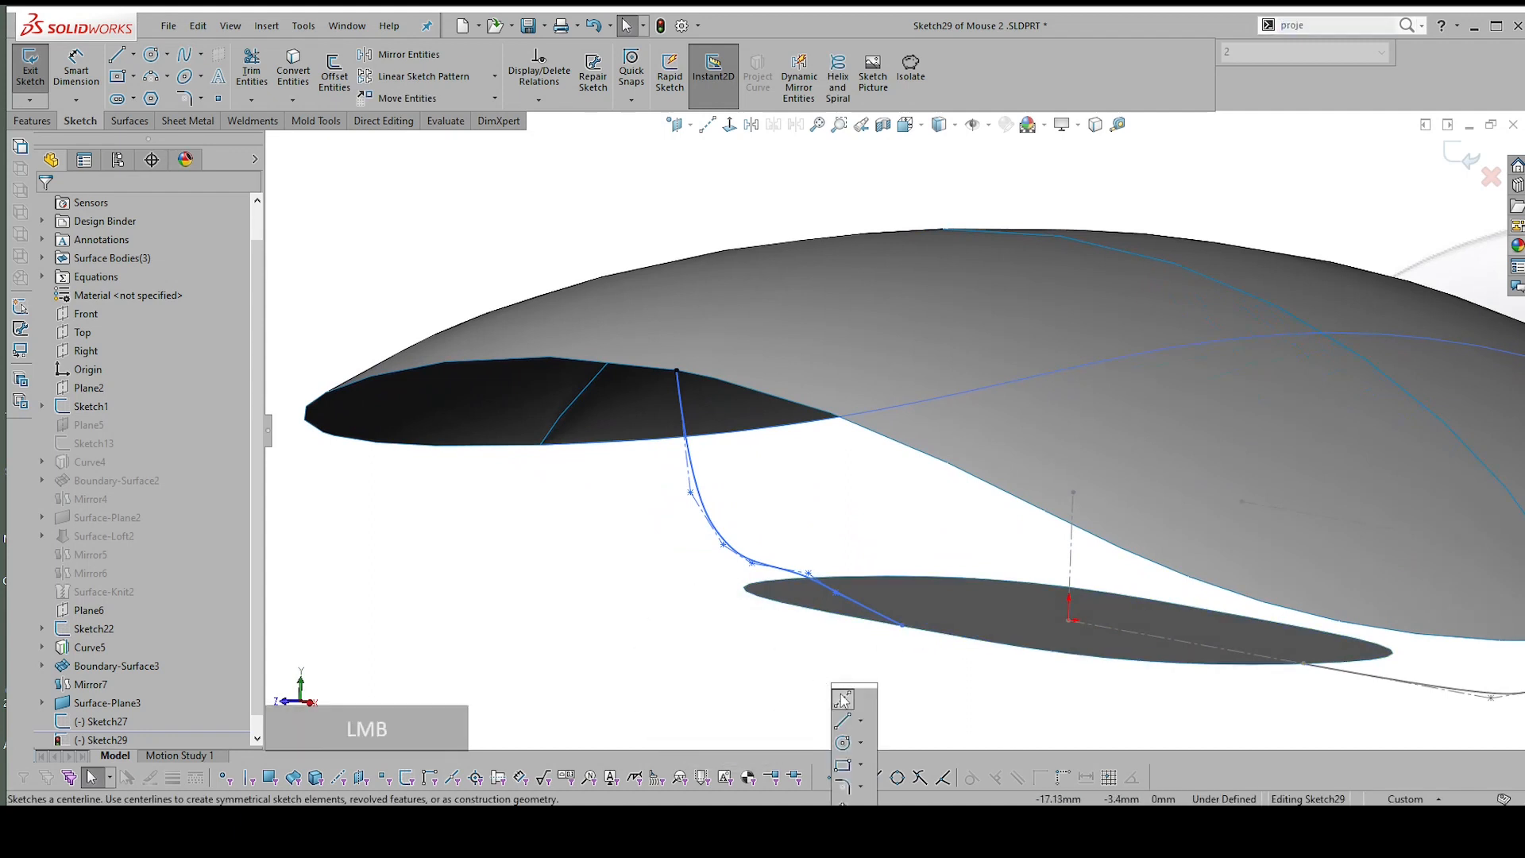
pyautogui.click(903, 625)
pyautogui.click(1068, 620)
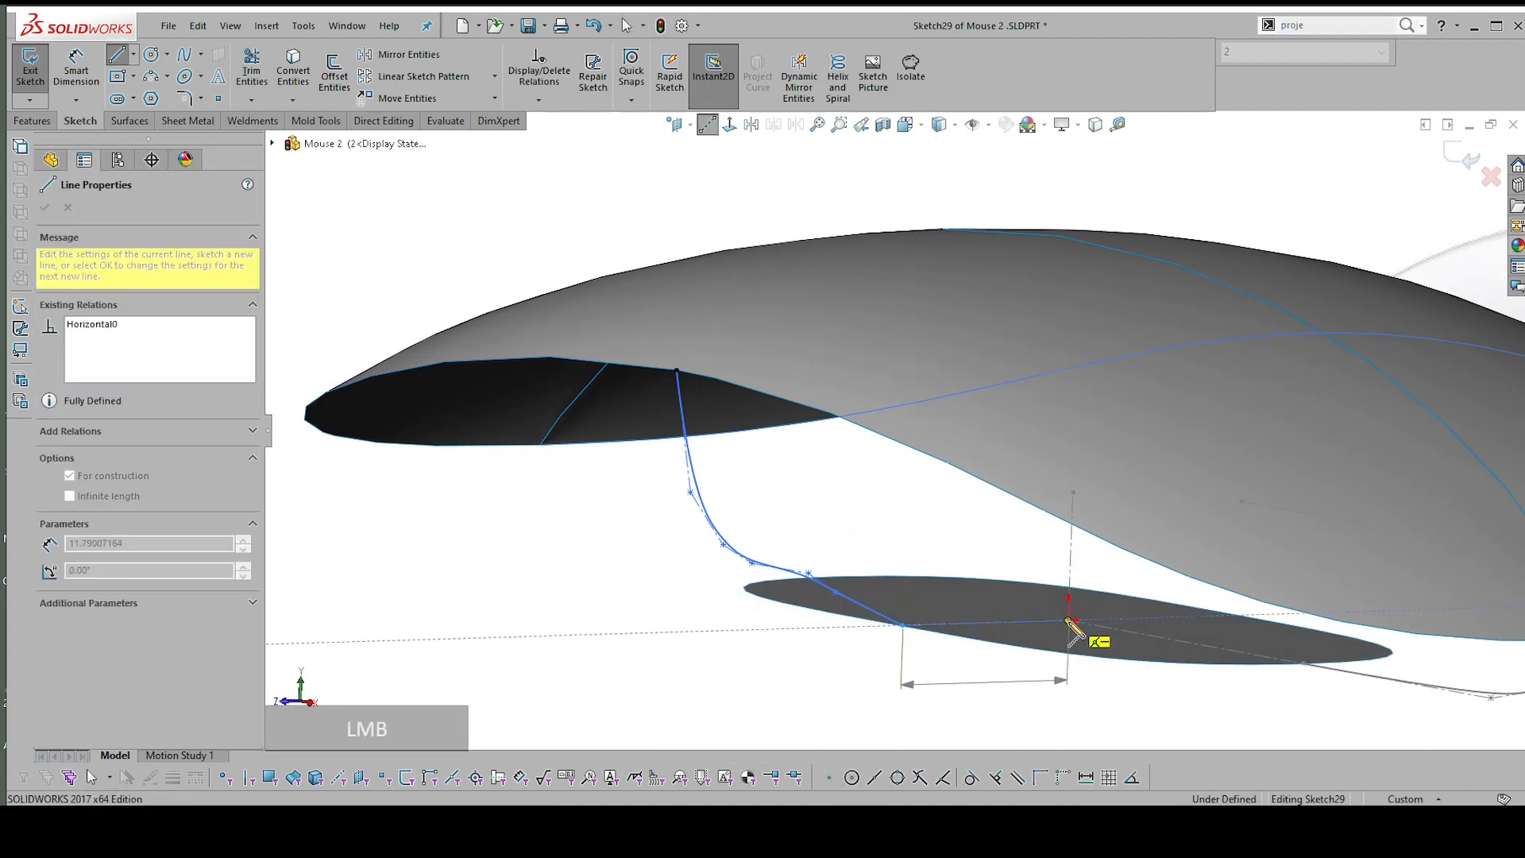
pyautogui.press('Escape')
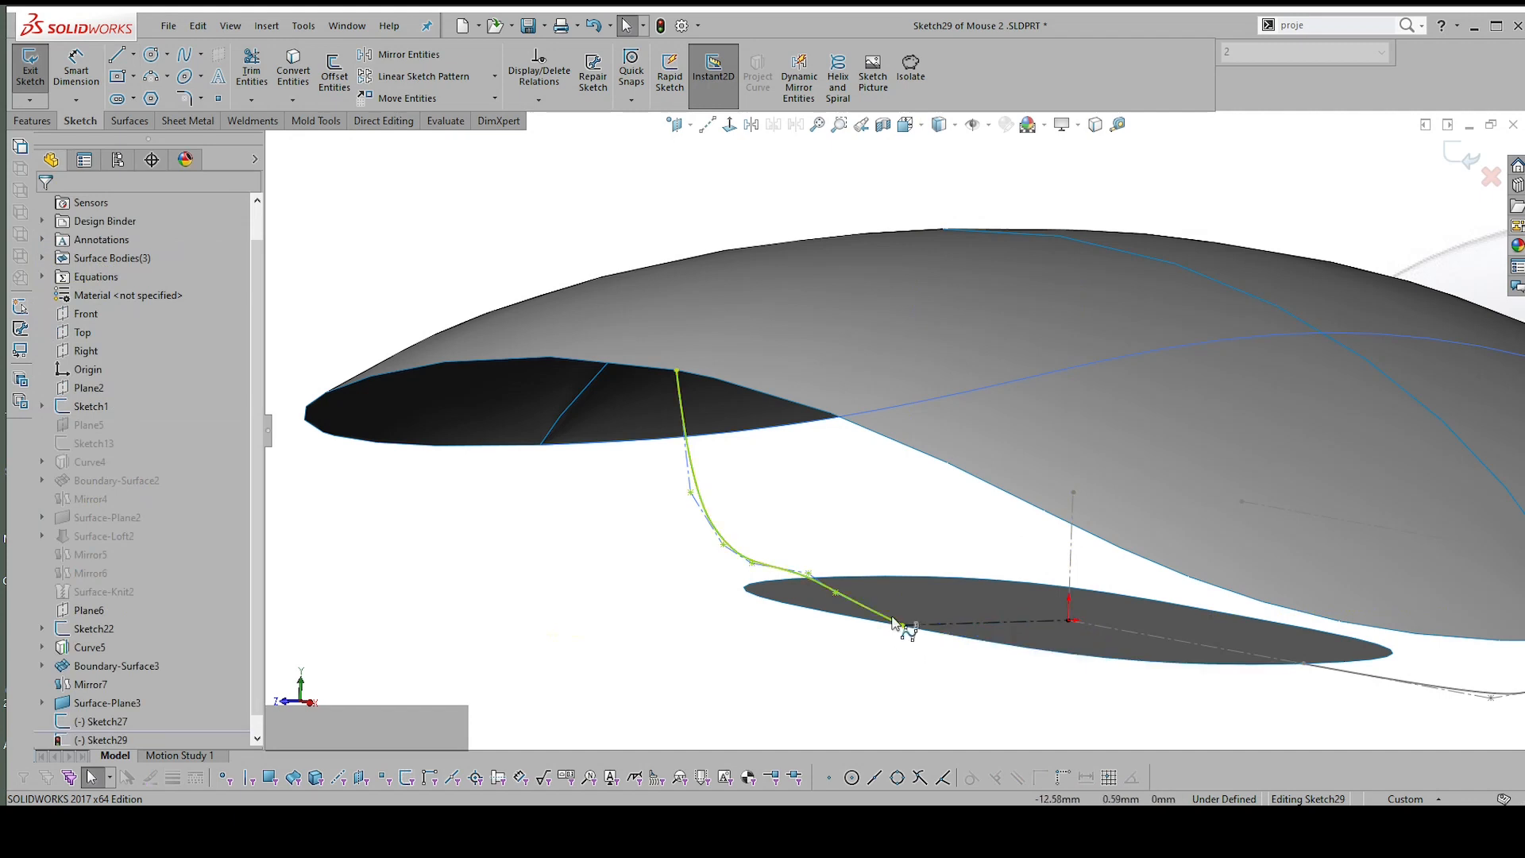
# Make the spline tangent to the horizontal construction line and reposition its lower control vertices to smooth the curve
pyautogui.click(896, 623)
pyautogui.keyDown('shift'); pyautogui.click(946, 624); pyautogui.keyUp('shift')
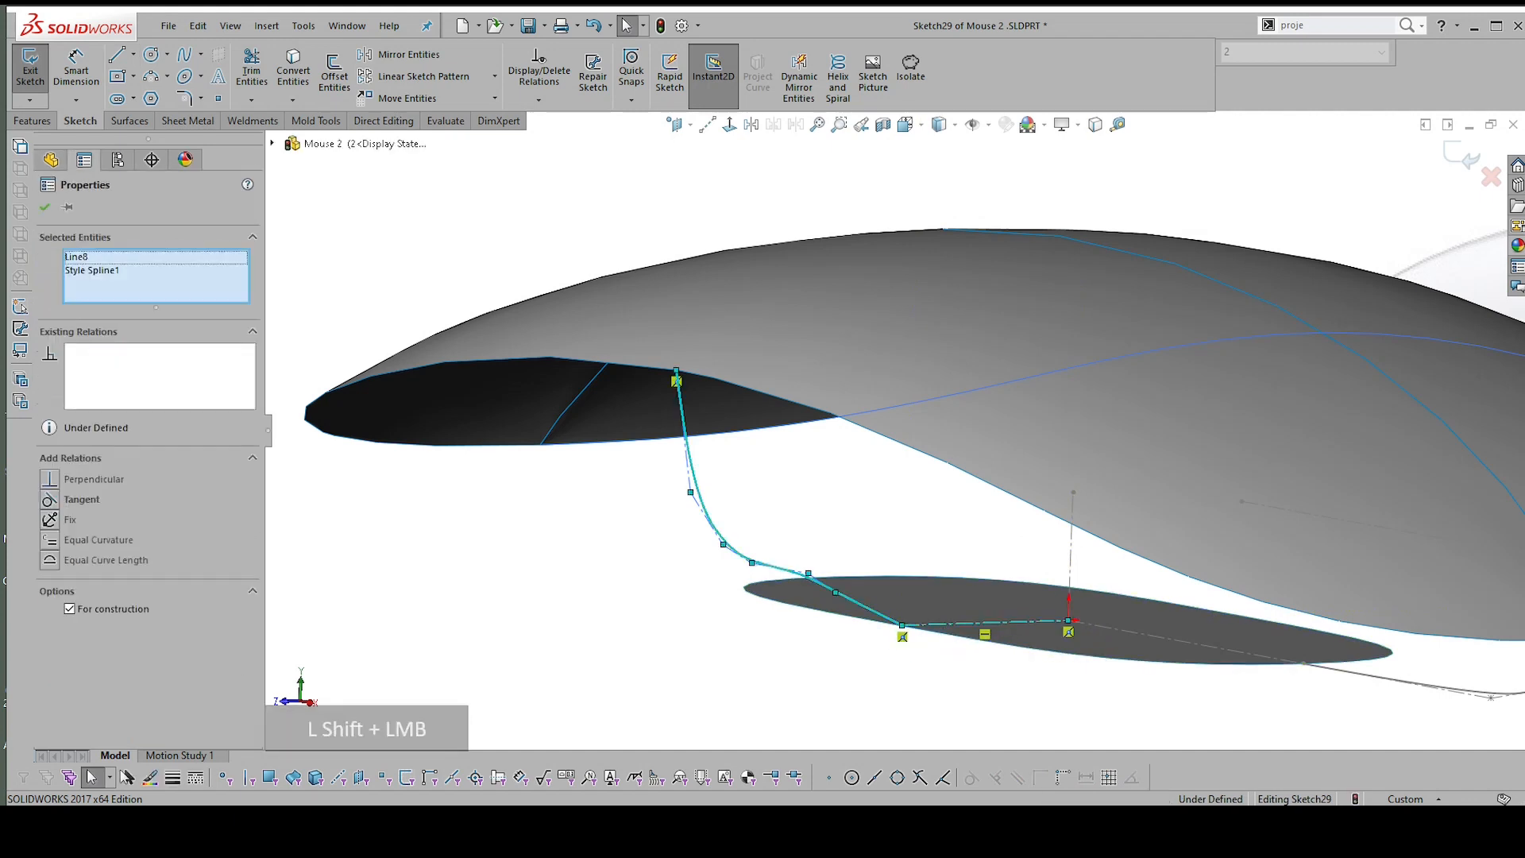
pyautogui.click(1021, 478)
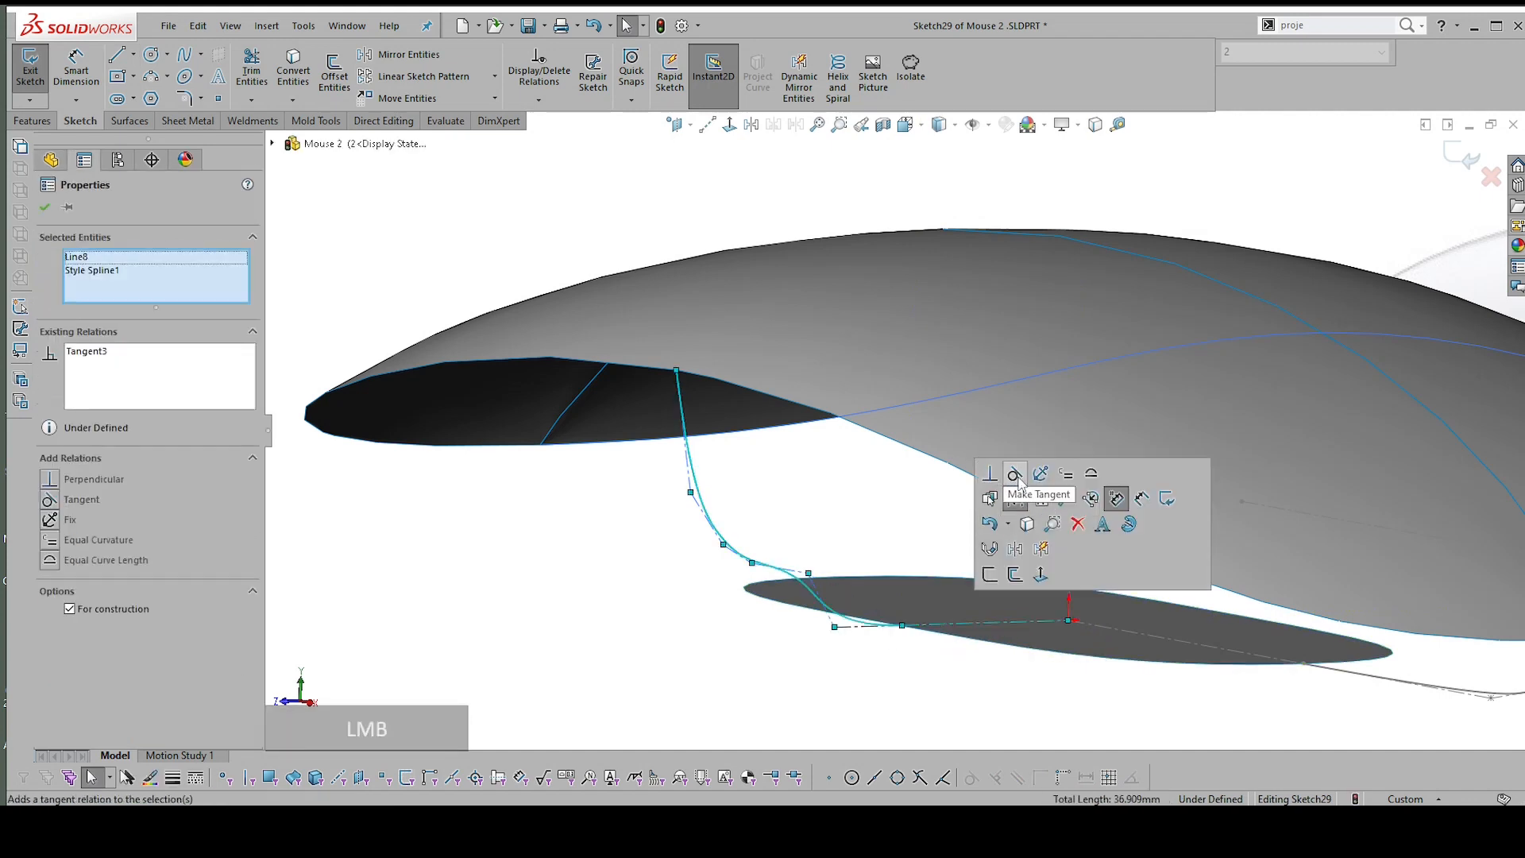
pyautogui.click(806, 575)
pyautogui.scroll(-2, 622, 540)
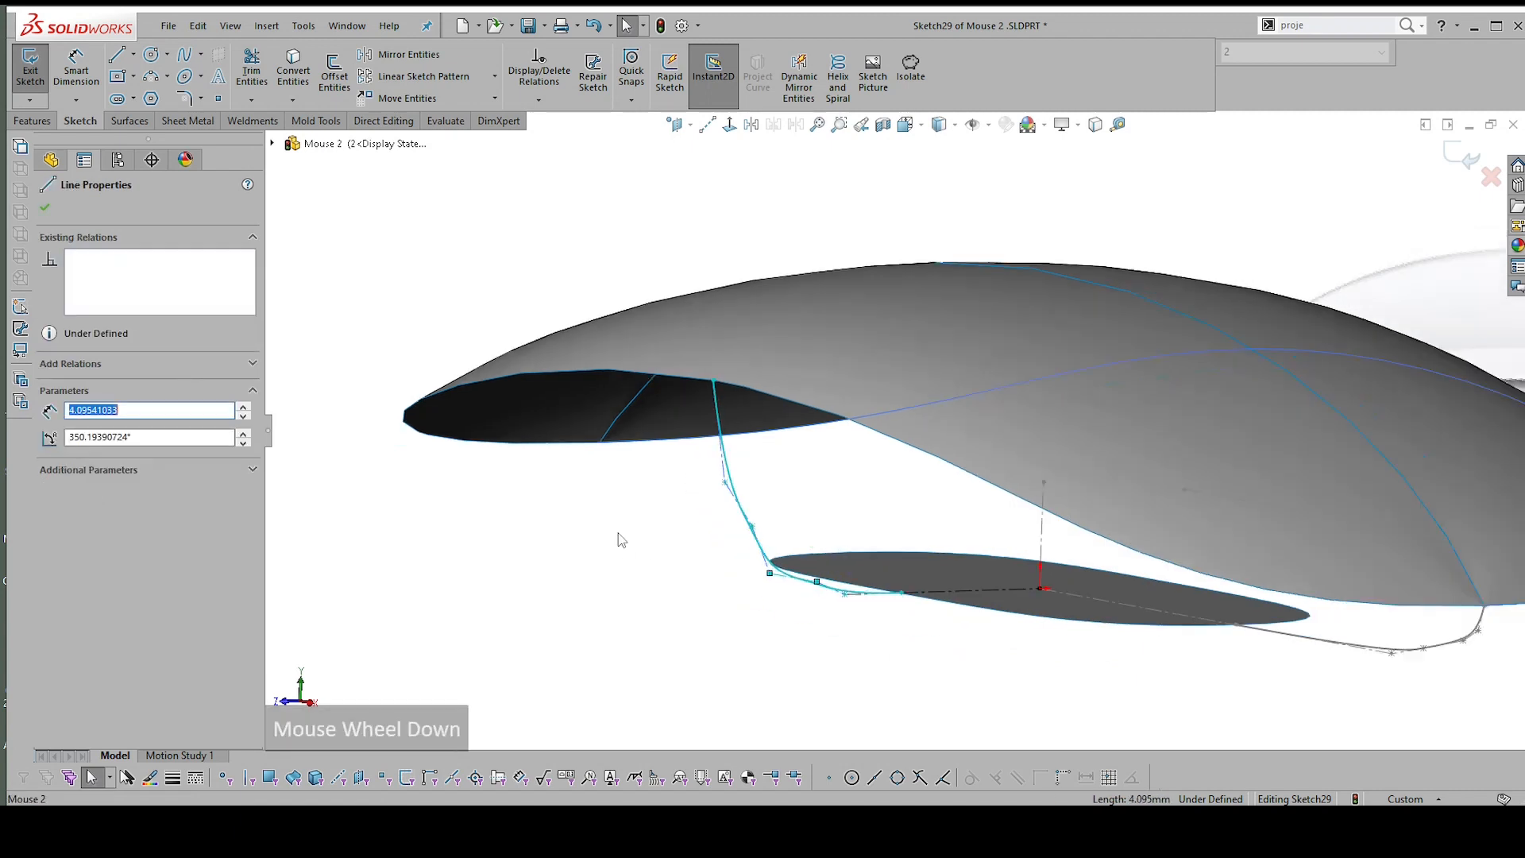
pyautogui.moveTo(427, 219); pyautogui.dragTo(537, 209, button='right')
pyautogui.click(545, 224)
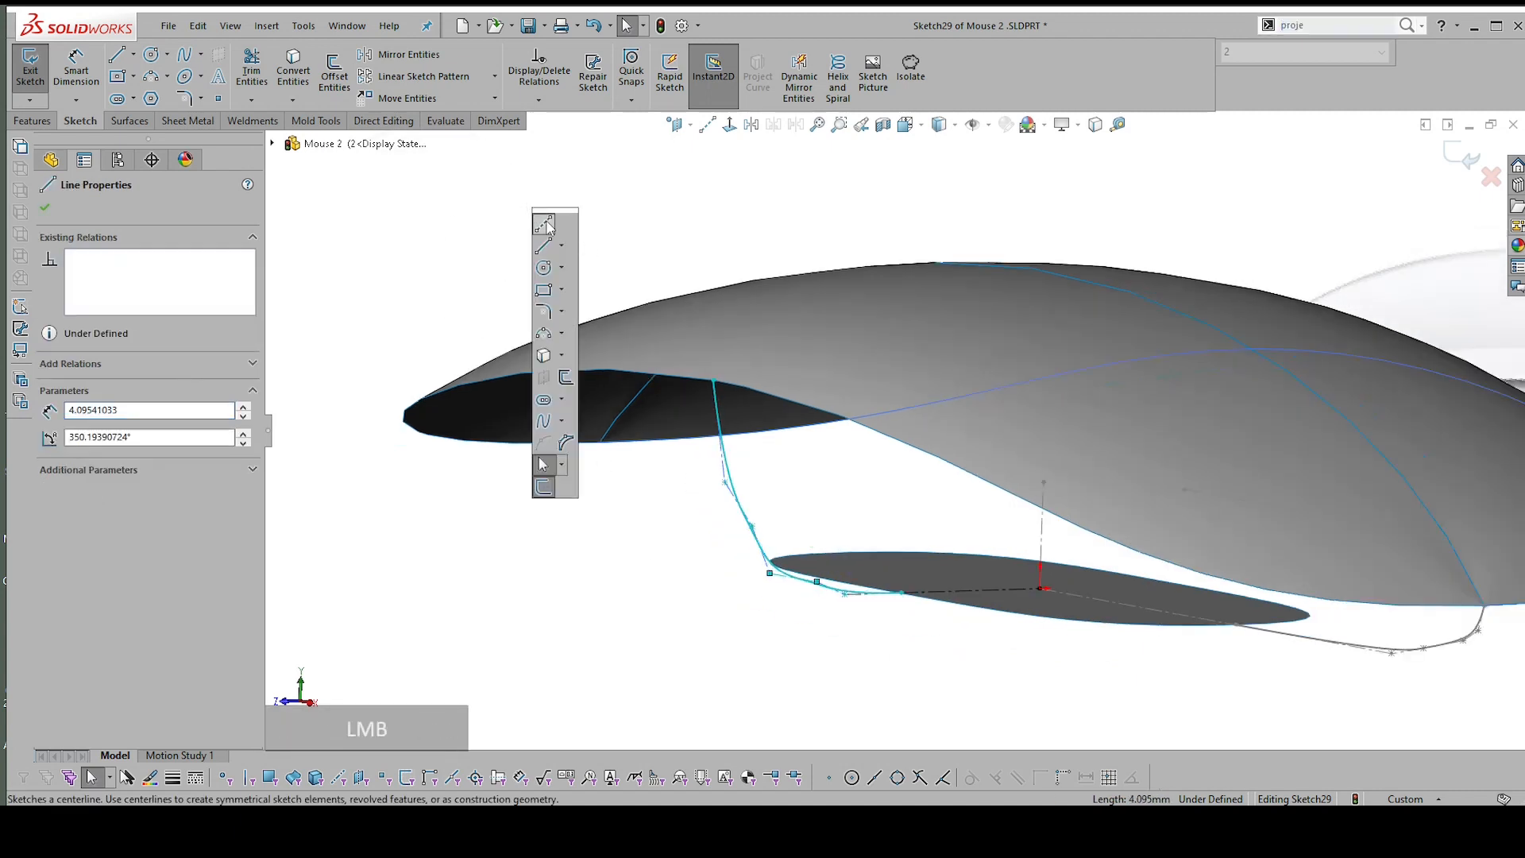
pyautogui.press('Escape')
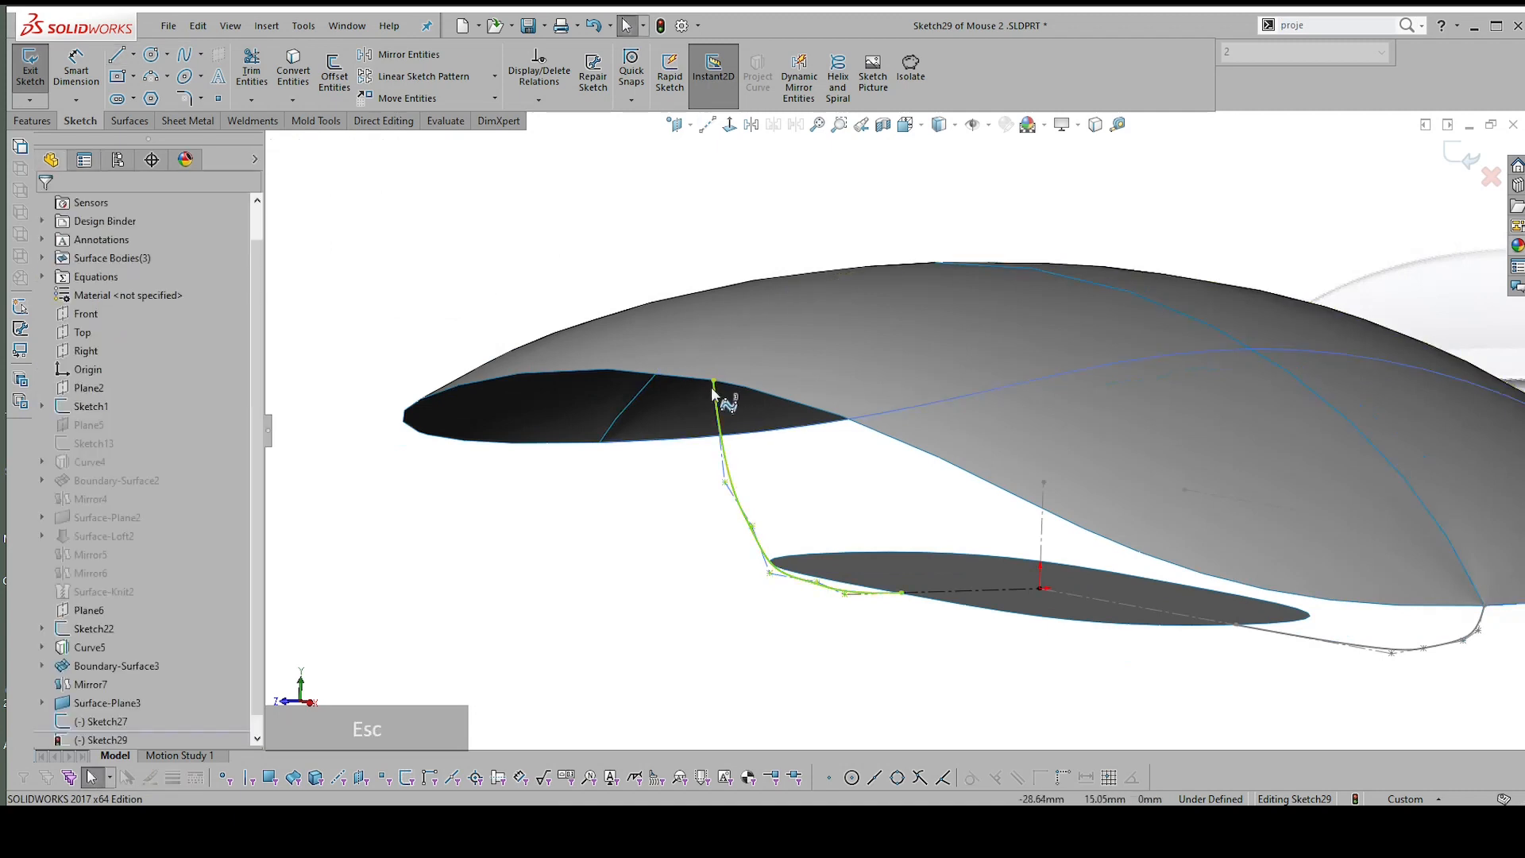
pyautogui.click(713, 383)
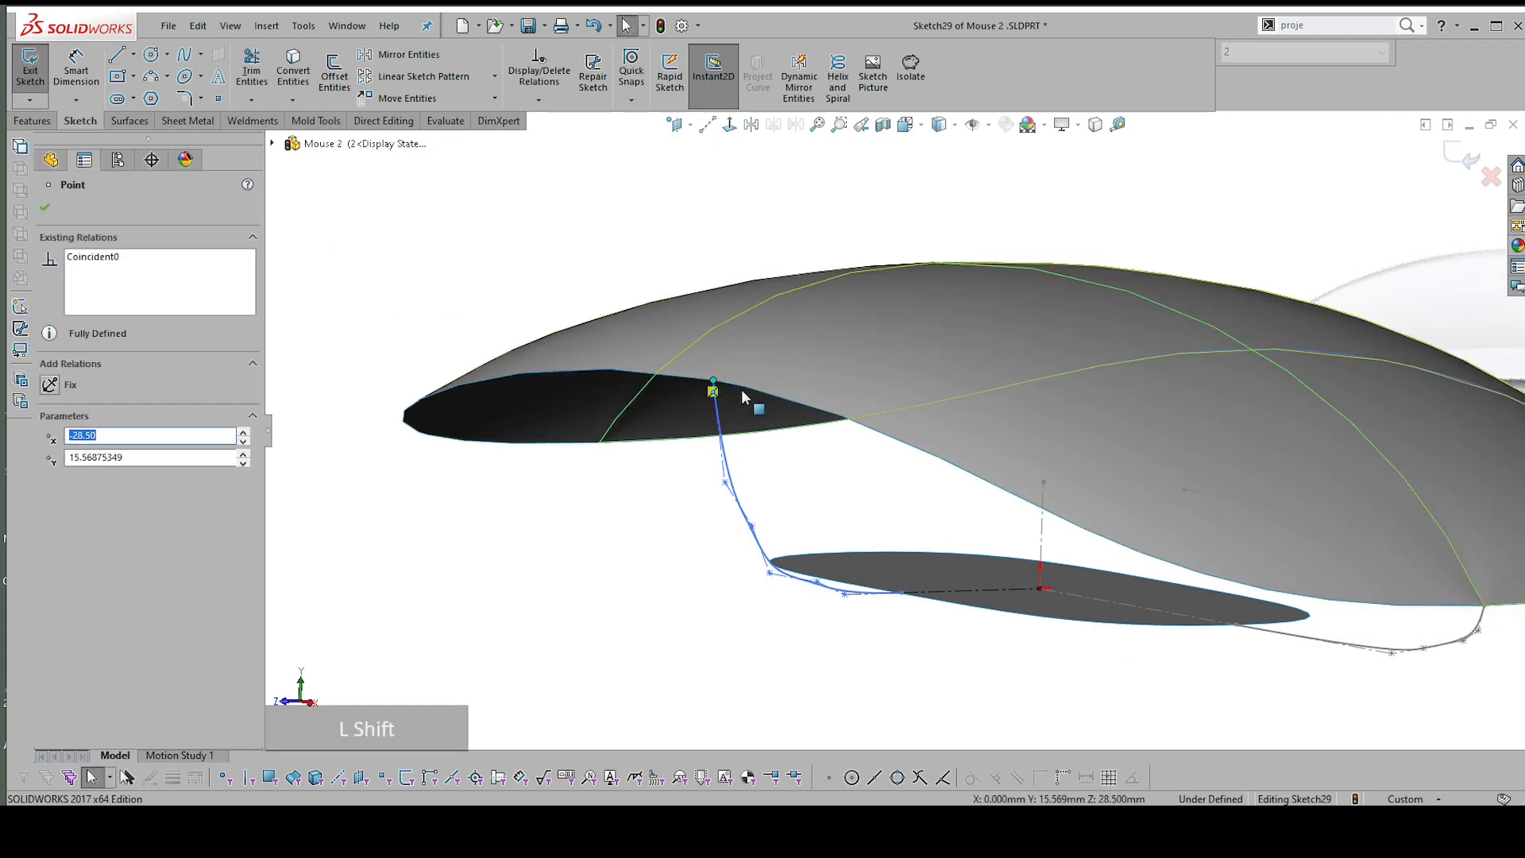
pyautogui.keyDown('shift'); pyautogui.click(741, 385); pyautogui.keyUp('shift')
pyautogui.keyDown('shift'); pyautogui.click(741, 384); pyautogui.keyUp('shift')
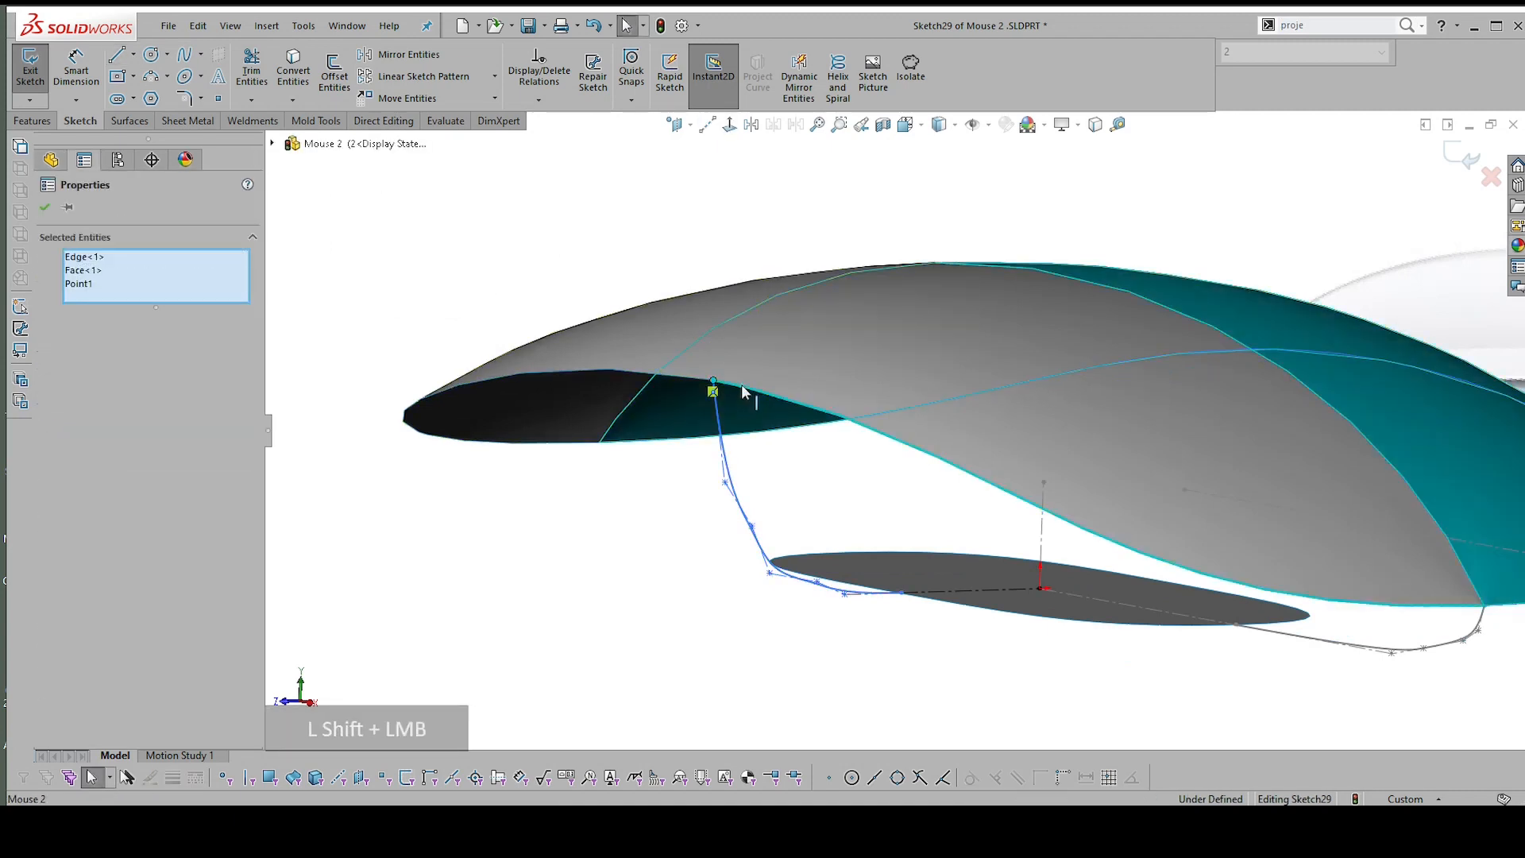
pyautogui.keyDown('ctrl'); pyautogui.click(736, 387); pyautogui.keyUp('ctrl')
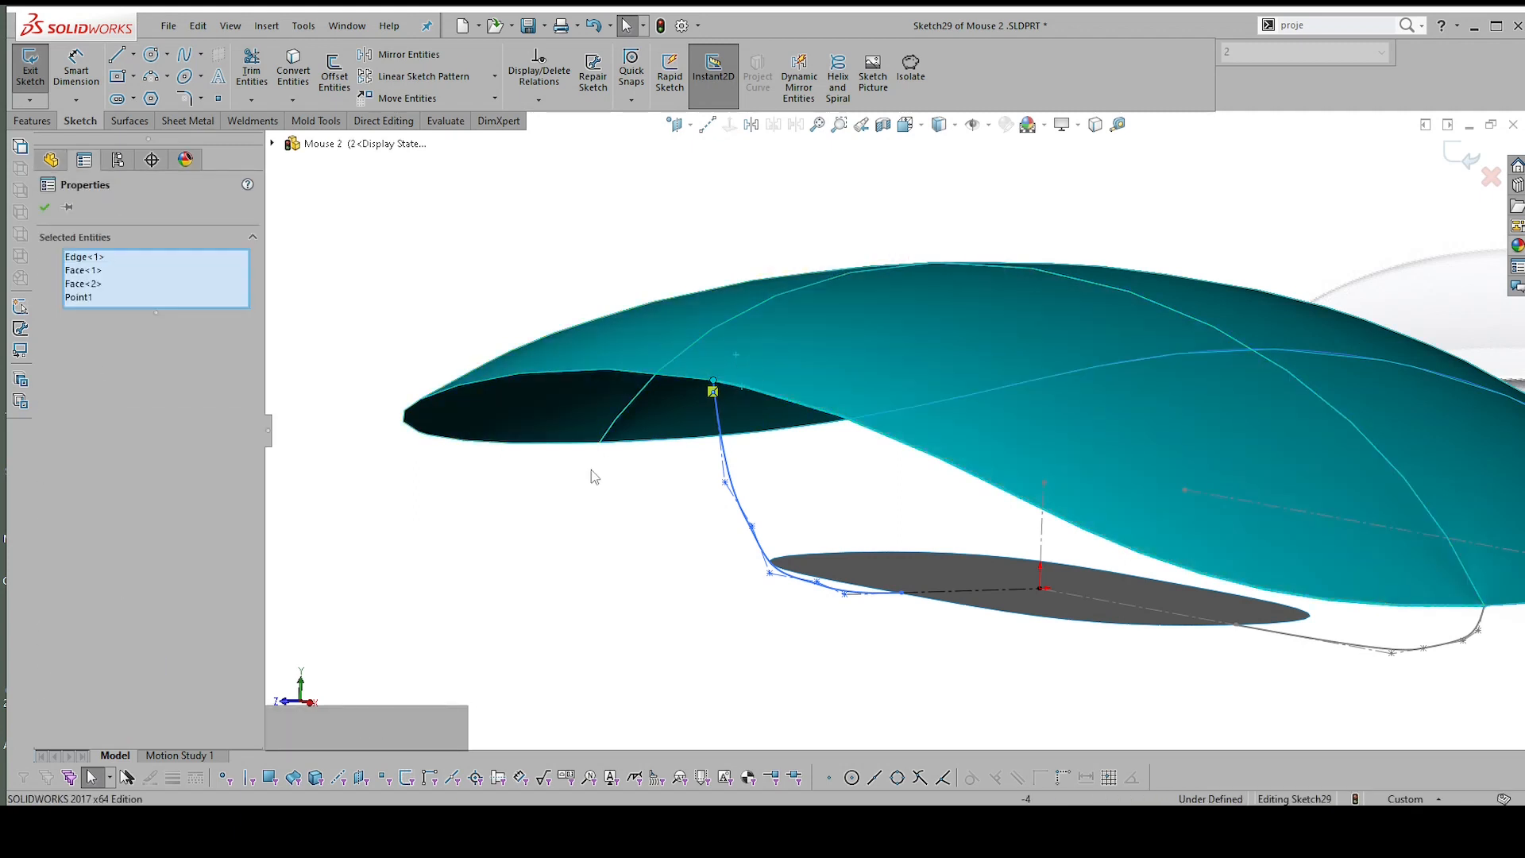
pyautogui.click(572, 530)
pyautogui.press('Escape')
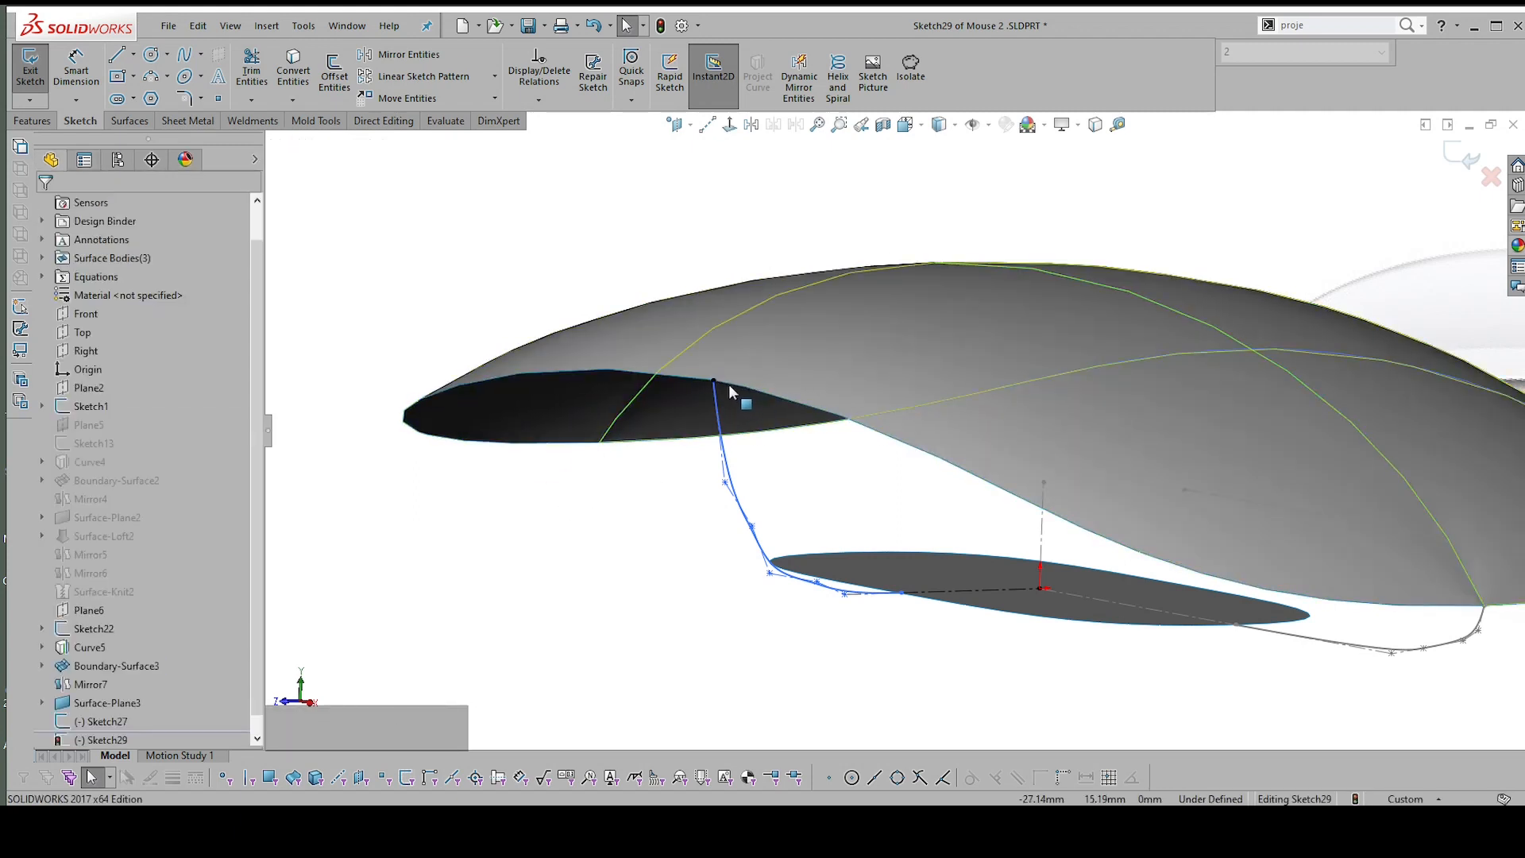
# Add a Pierce relation between the spline's upper endpoint and the lower edge of the upper body surface
pyautogui.click(725, 388)
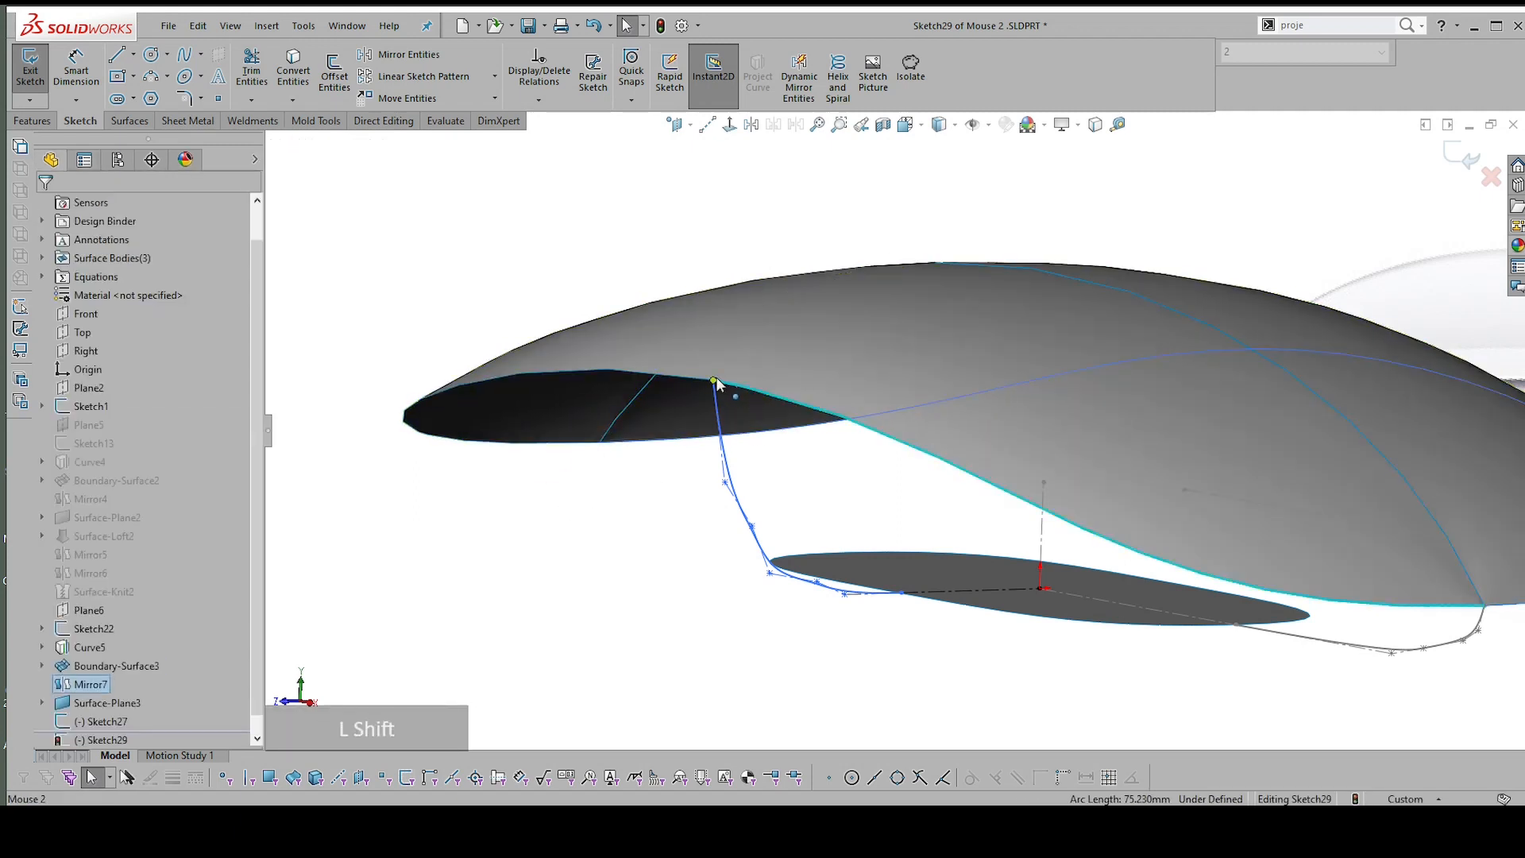
pyautogui.keyDown('shift'); pyautogui.click(714, 382); pyautogui.keyUp('shift')
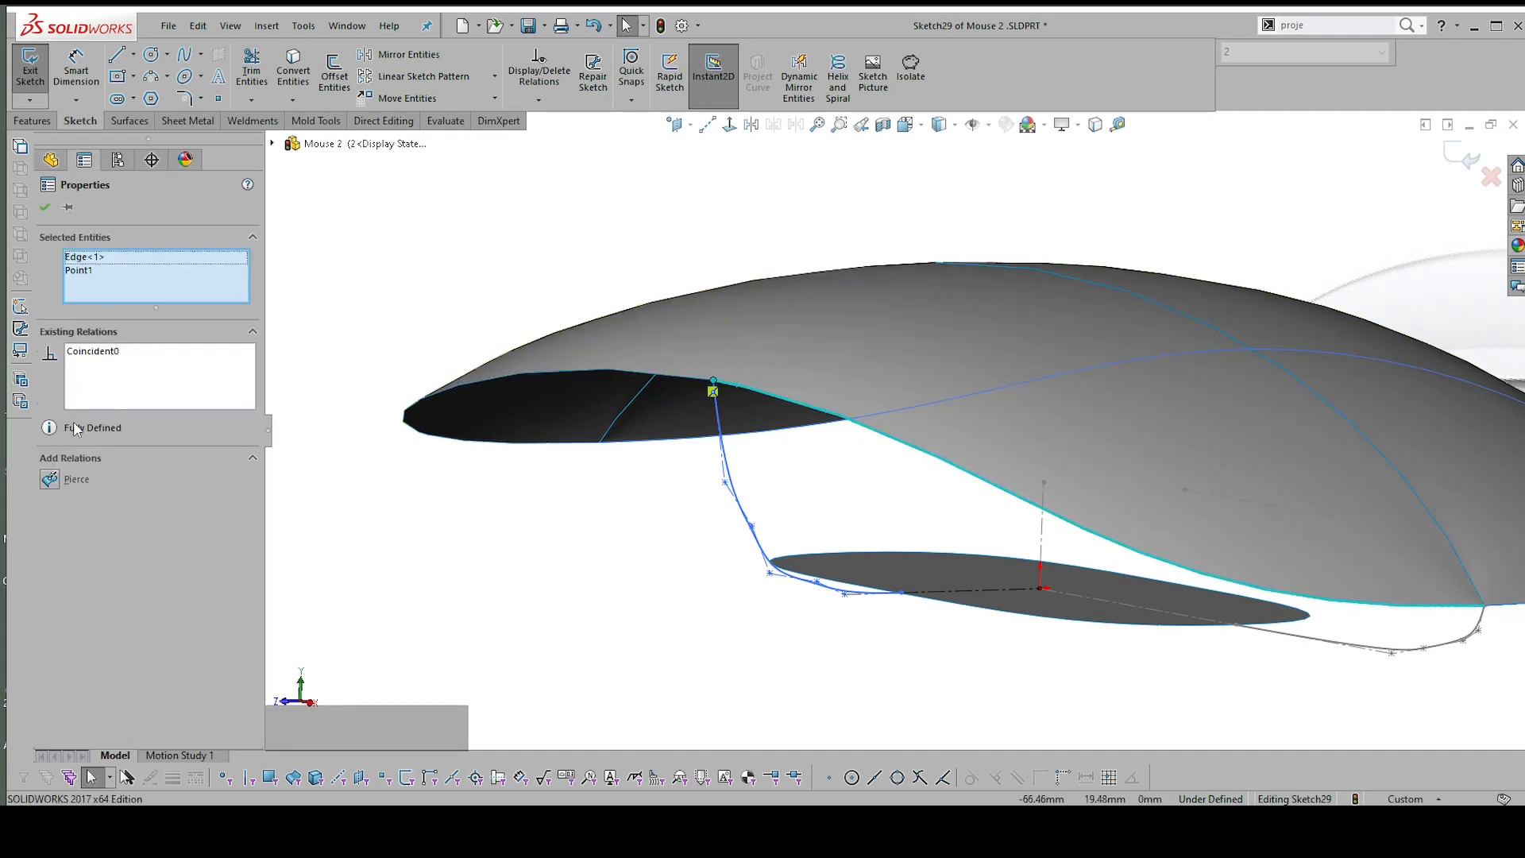
pyautogui.click(49, 478)
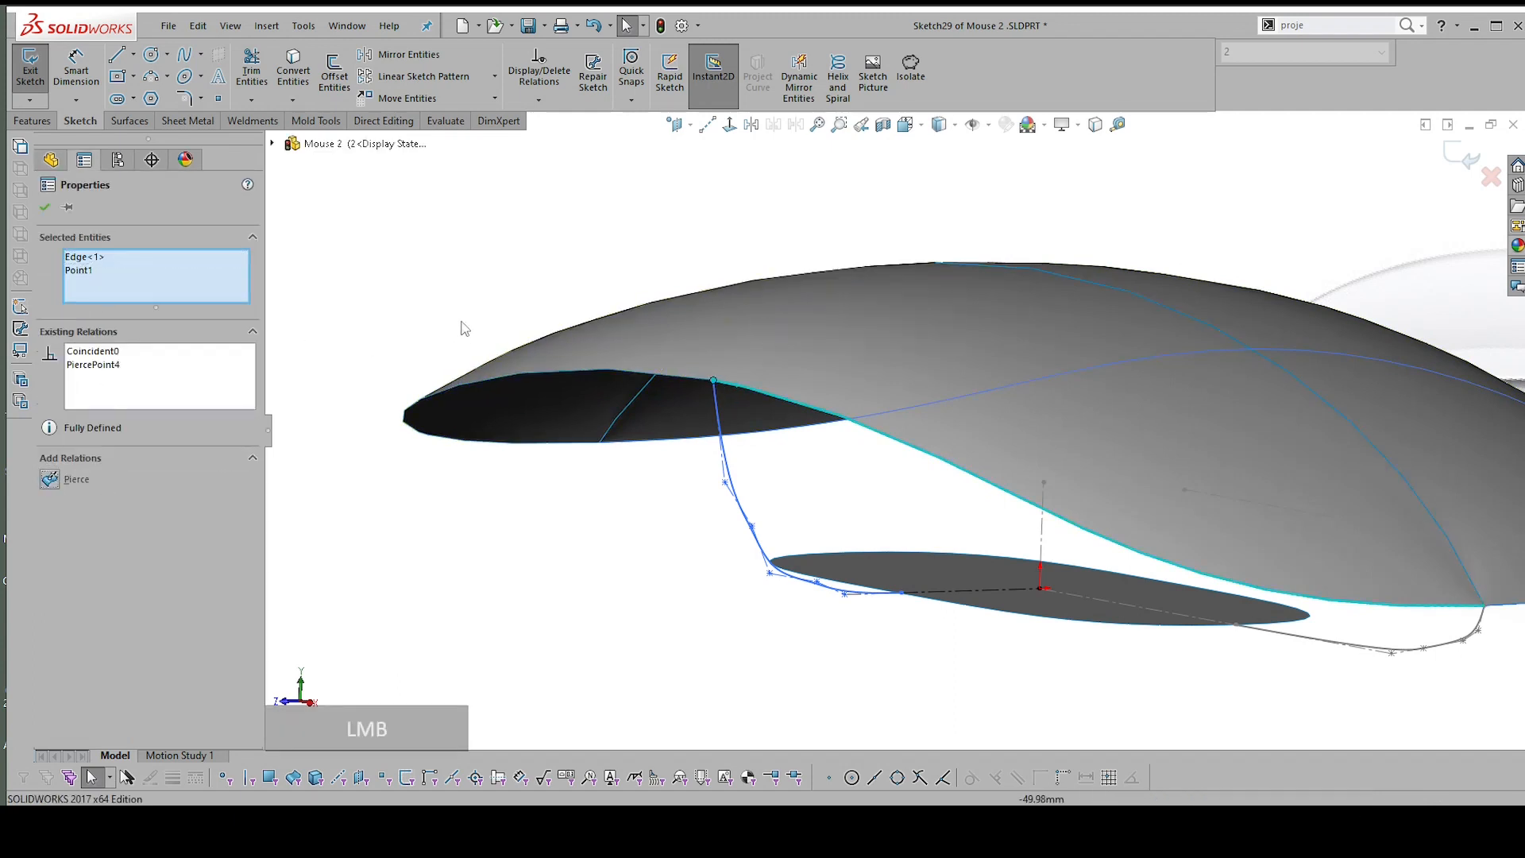
pyautogui.click(45, 207)
# Draw a construction line about 8.9 mm long from the spline's upper endpoint, running upward and leaning slightly away from the body
pyautogui.click(729, 125)
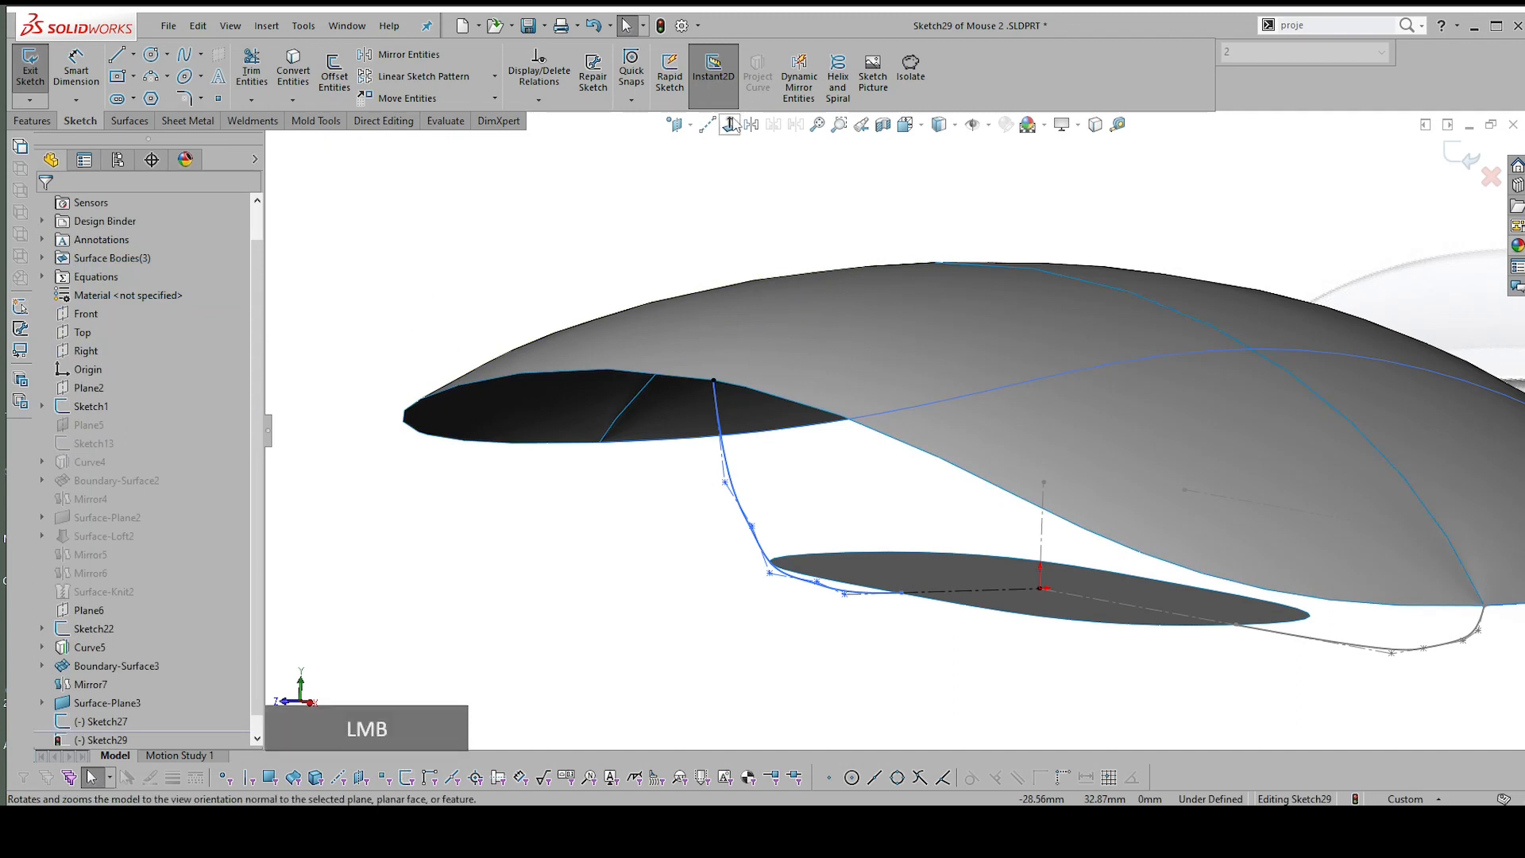
pyautogui.scroll(3, 612, 283)
pyautogui.press('s')
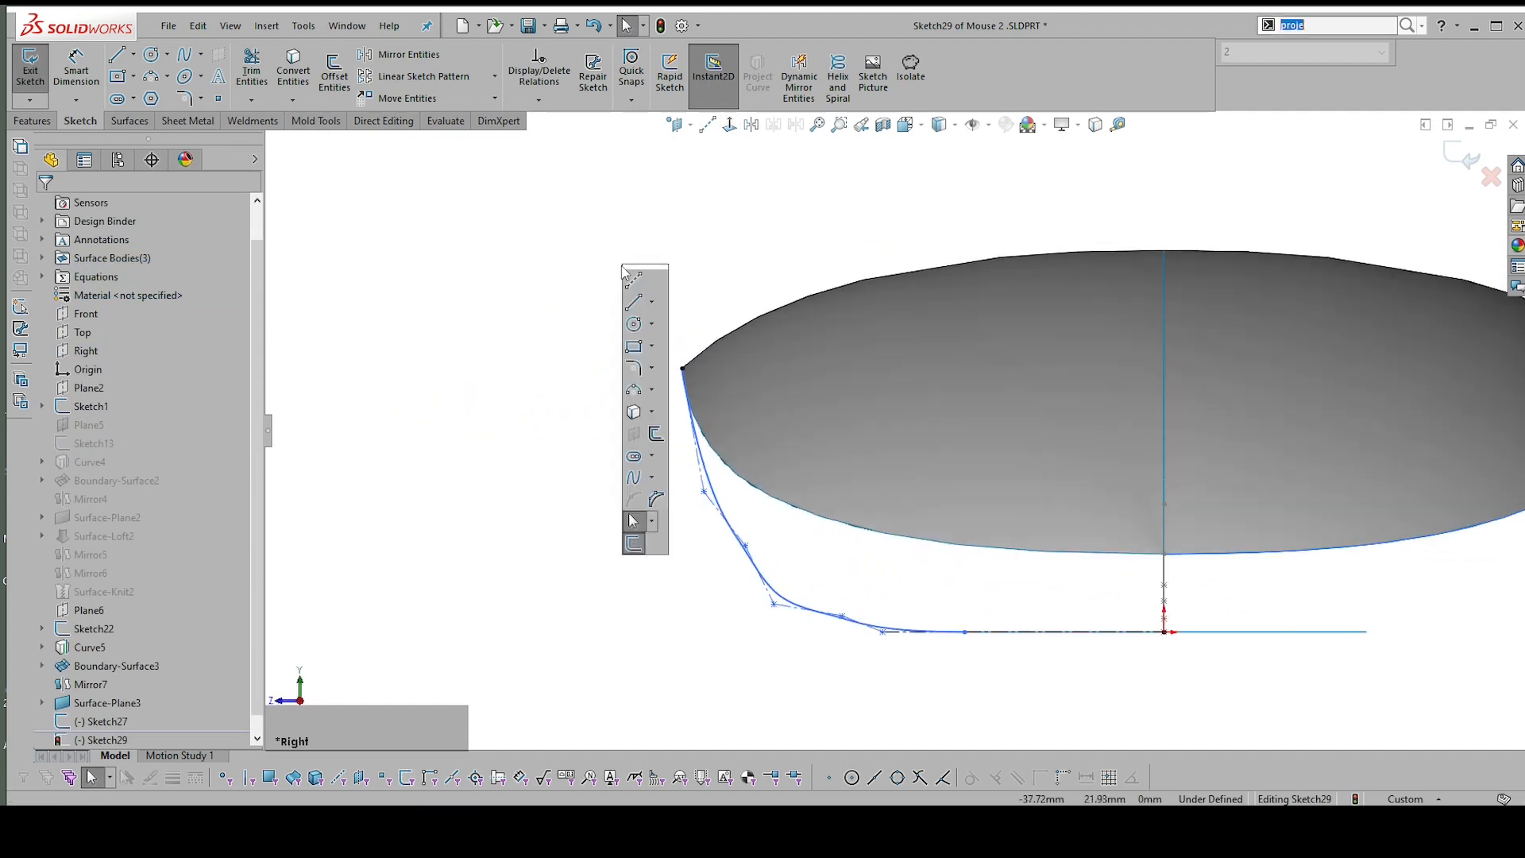
pyautogui.click(635, 282)
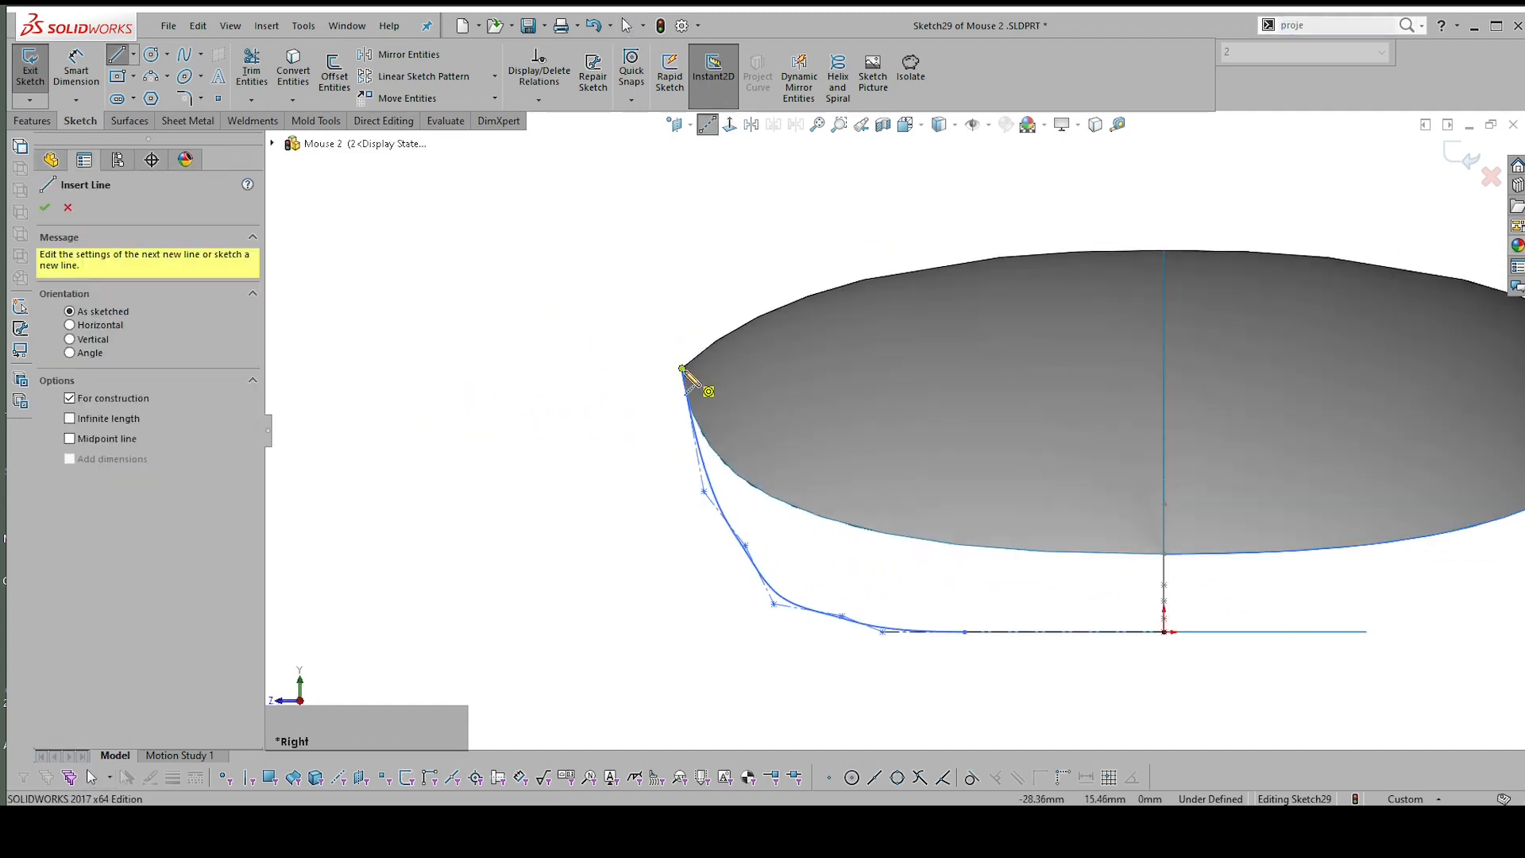
pyautogui.click(682, 369)
pyautogui.click(655, 221)
pyautogui.press('Escape')
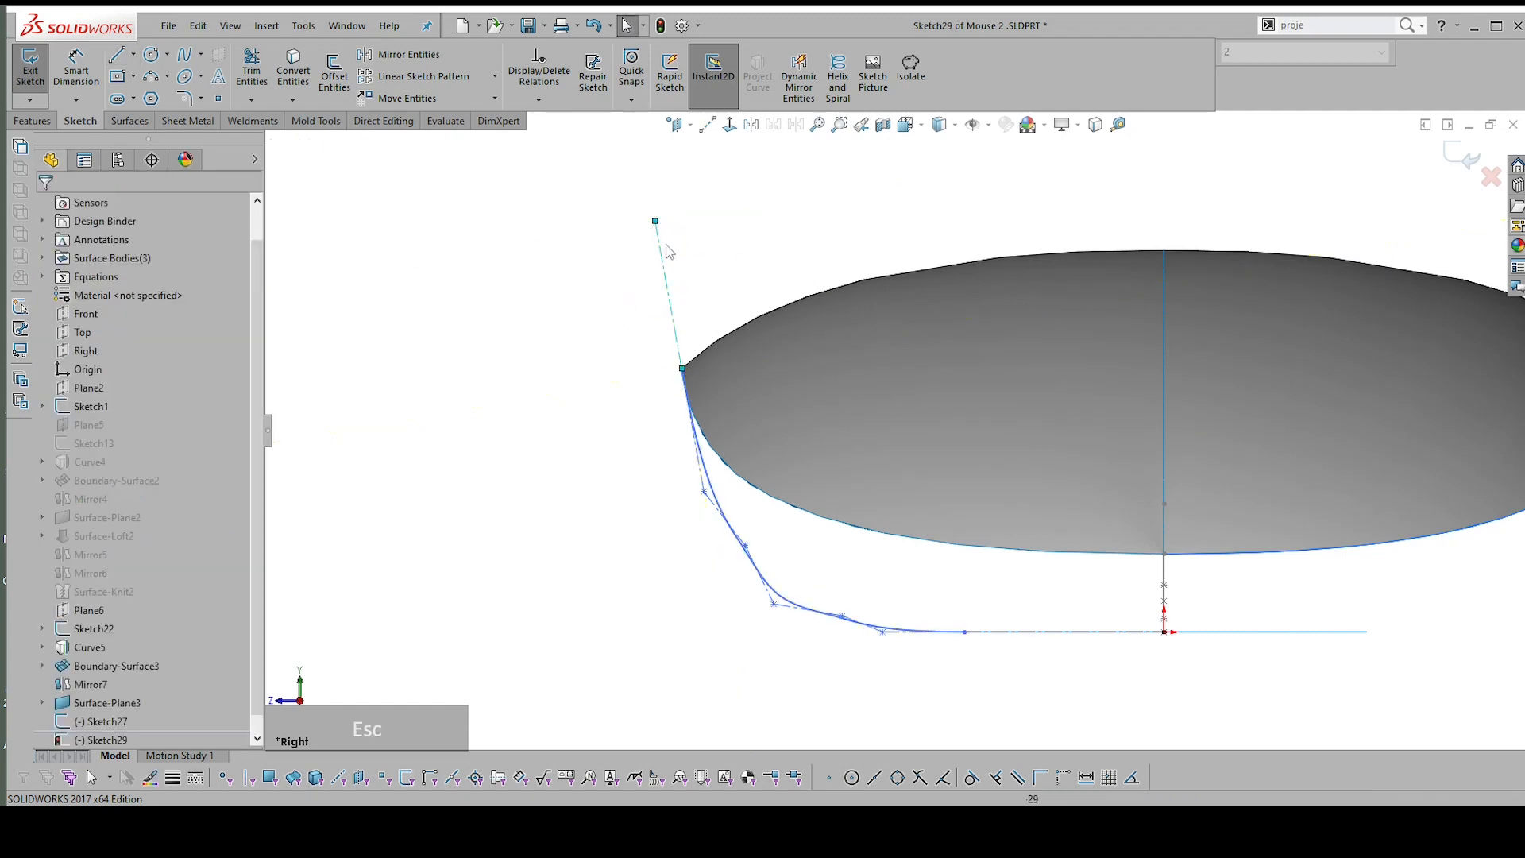
# Dimension the angle between the slanted construction line and the vertical through the spline's upper endpoint as 6 degrees
pyautogui.click(670, 293)
pyautogui.moveTo(574, 352); pyautogui.dragTo(572, 208, button='right')
pyautogui.scroll(5, 714, 379)
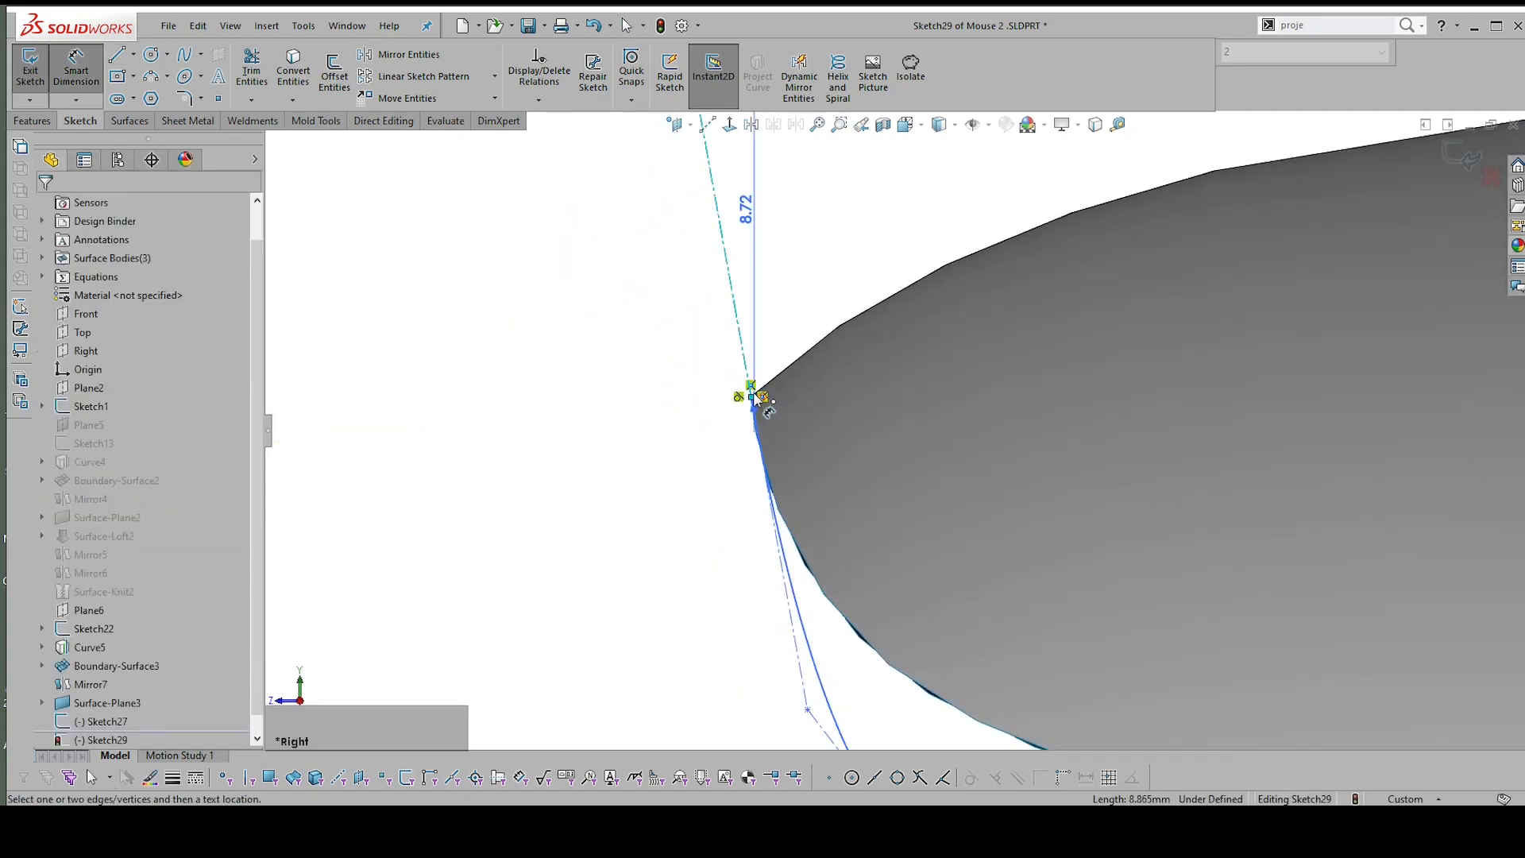
pyautogui.click(751, 399)
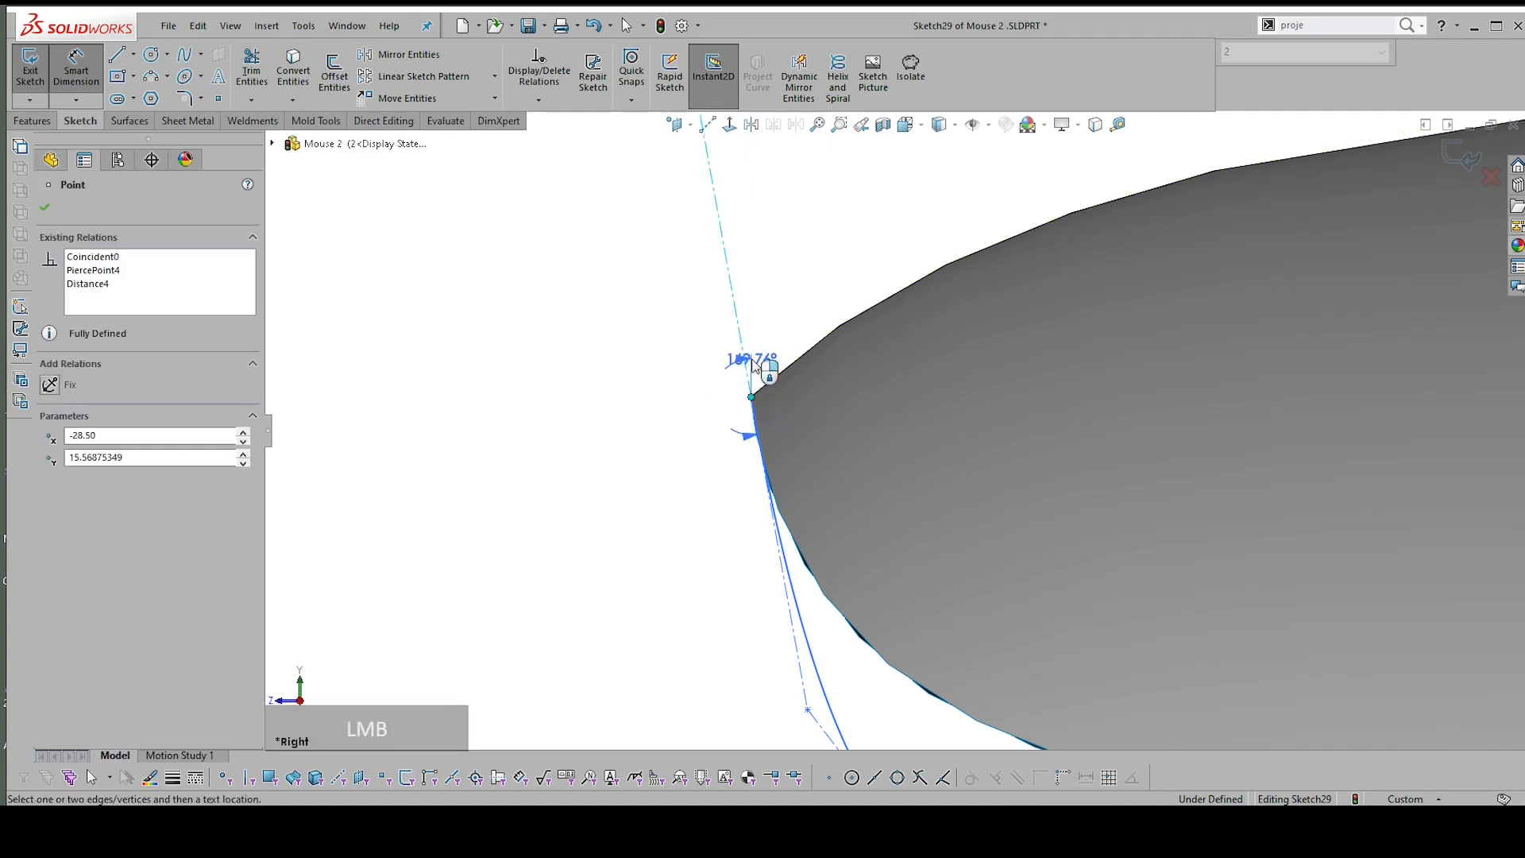
pyautogui.scroll(-2, 755, 367)
pyautogui.click(798, 163)
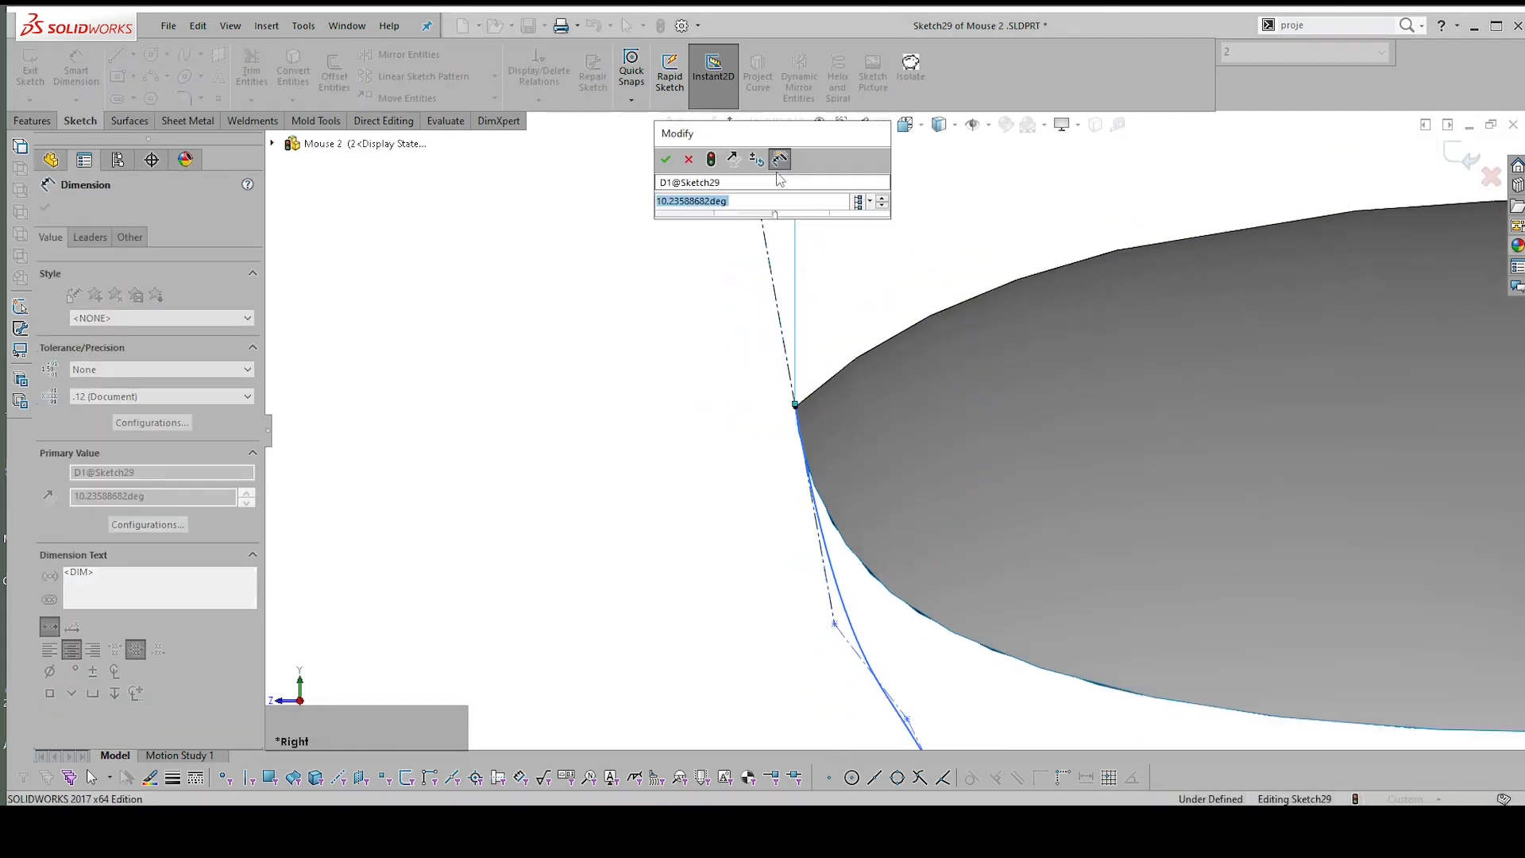
pyautogui.write('6')
pyautogui.press('Return')
pyautogui.press('Escape')
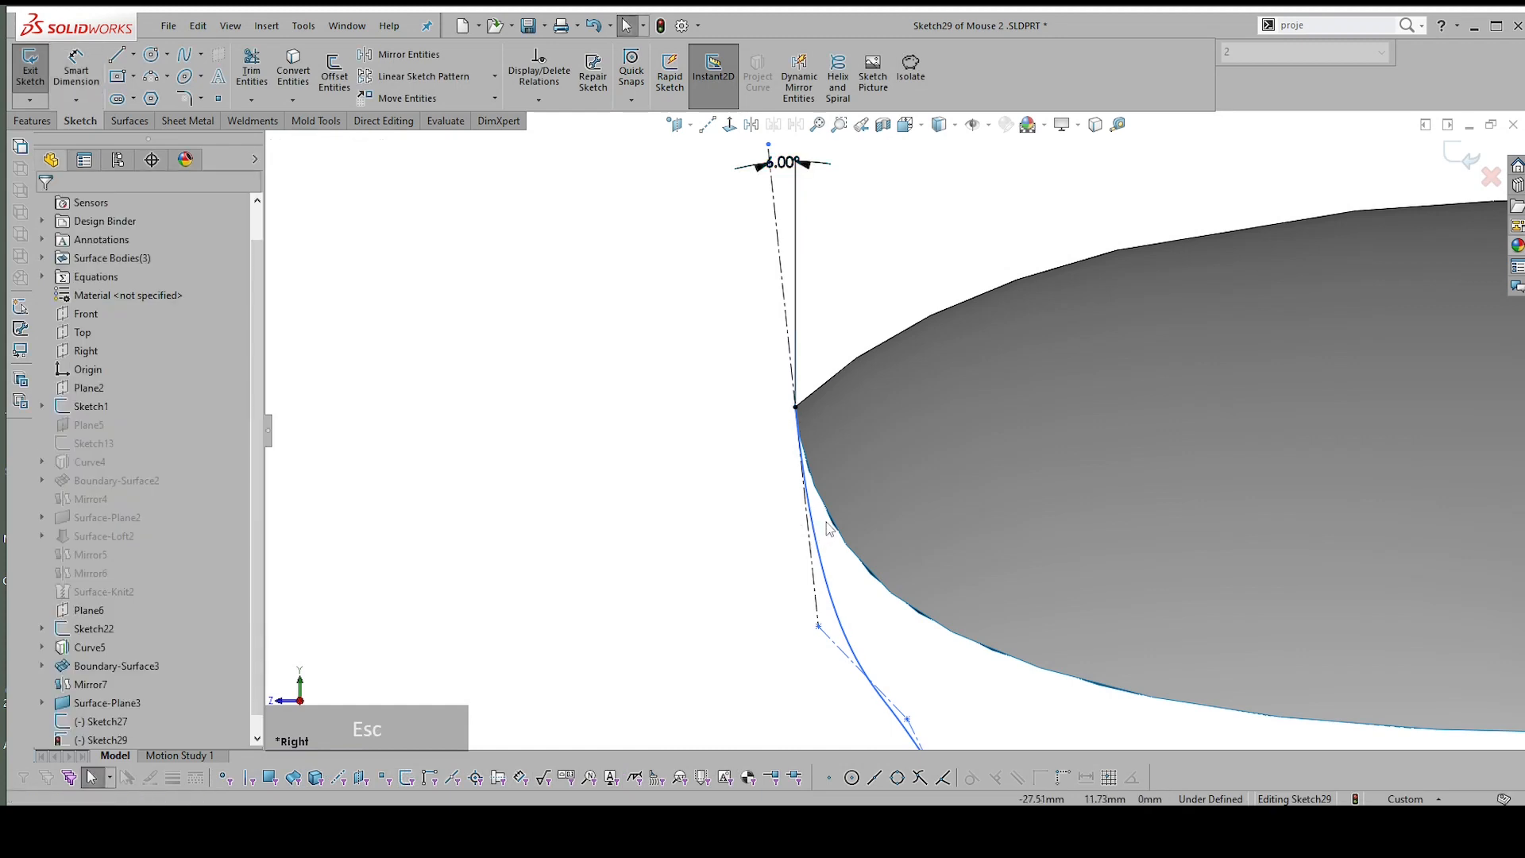
# Make the style spline tangent to the slanted construction line at its upper endpoint
pyautogui.click(822, 548)
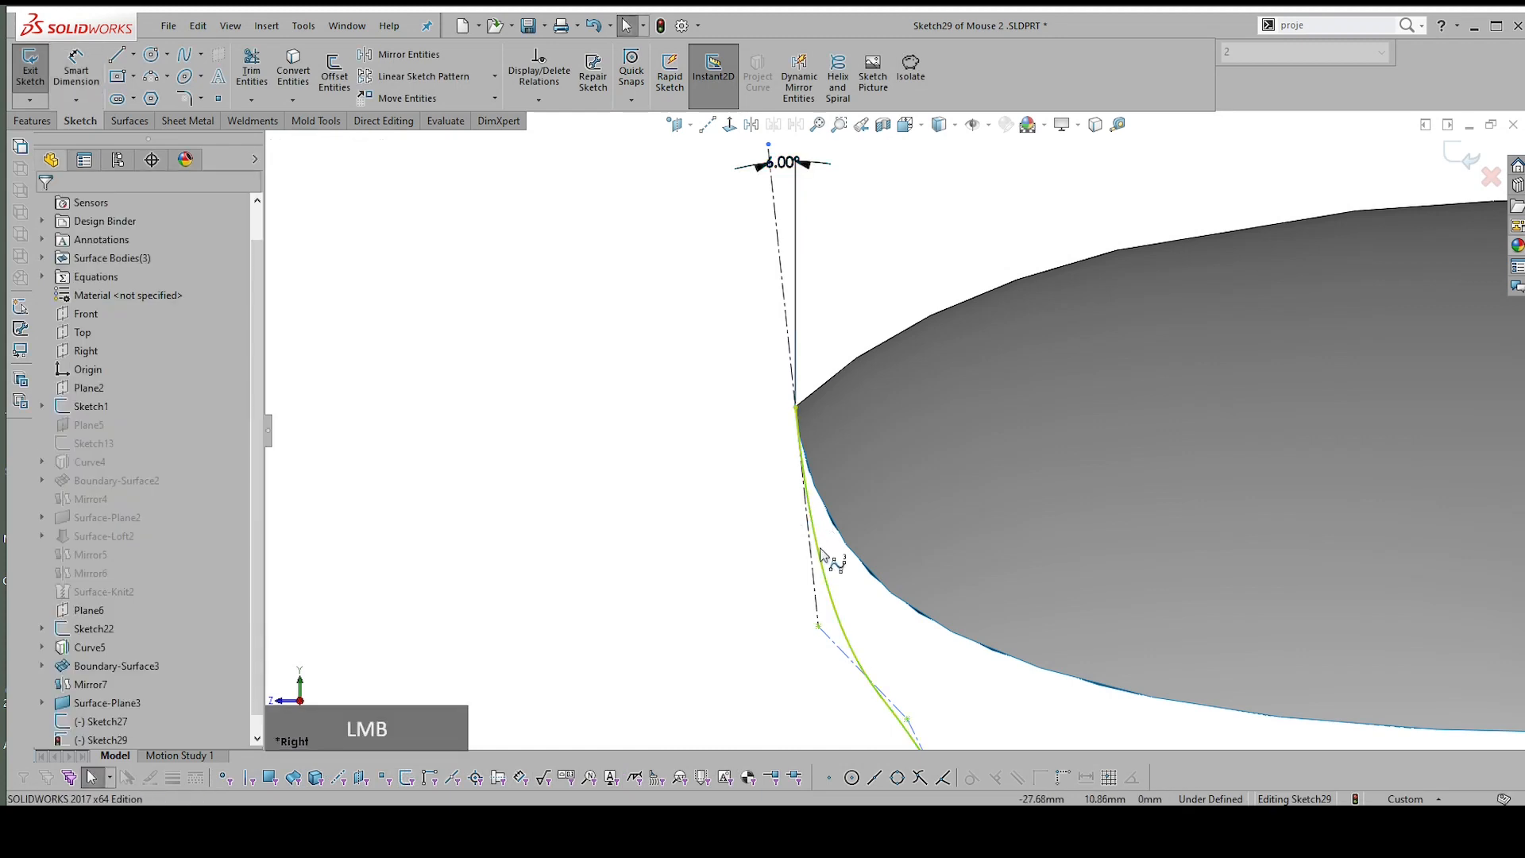
pyautogui.keyDown('shift'); pyautogui.click(791, 359); pyautogui.keyUp('shift')
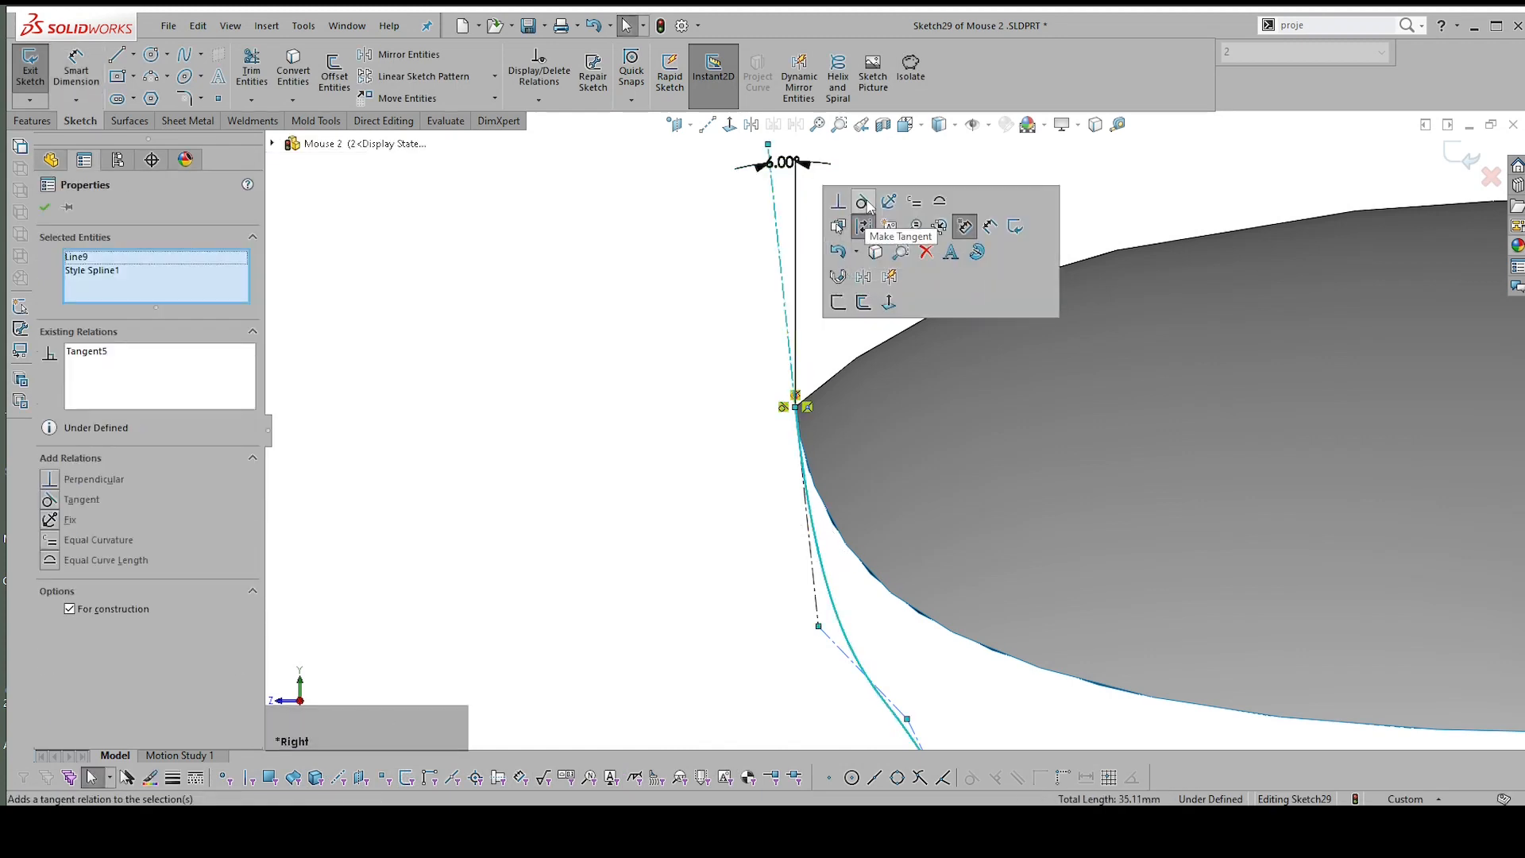
pyautogui.click(871, 213)
pyautogui.scroll(-3, 771, 468)
pyautogui.scroll(5, 874, 524)
pyautogui.press('Escape')
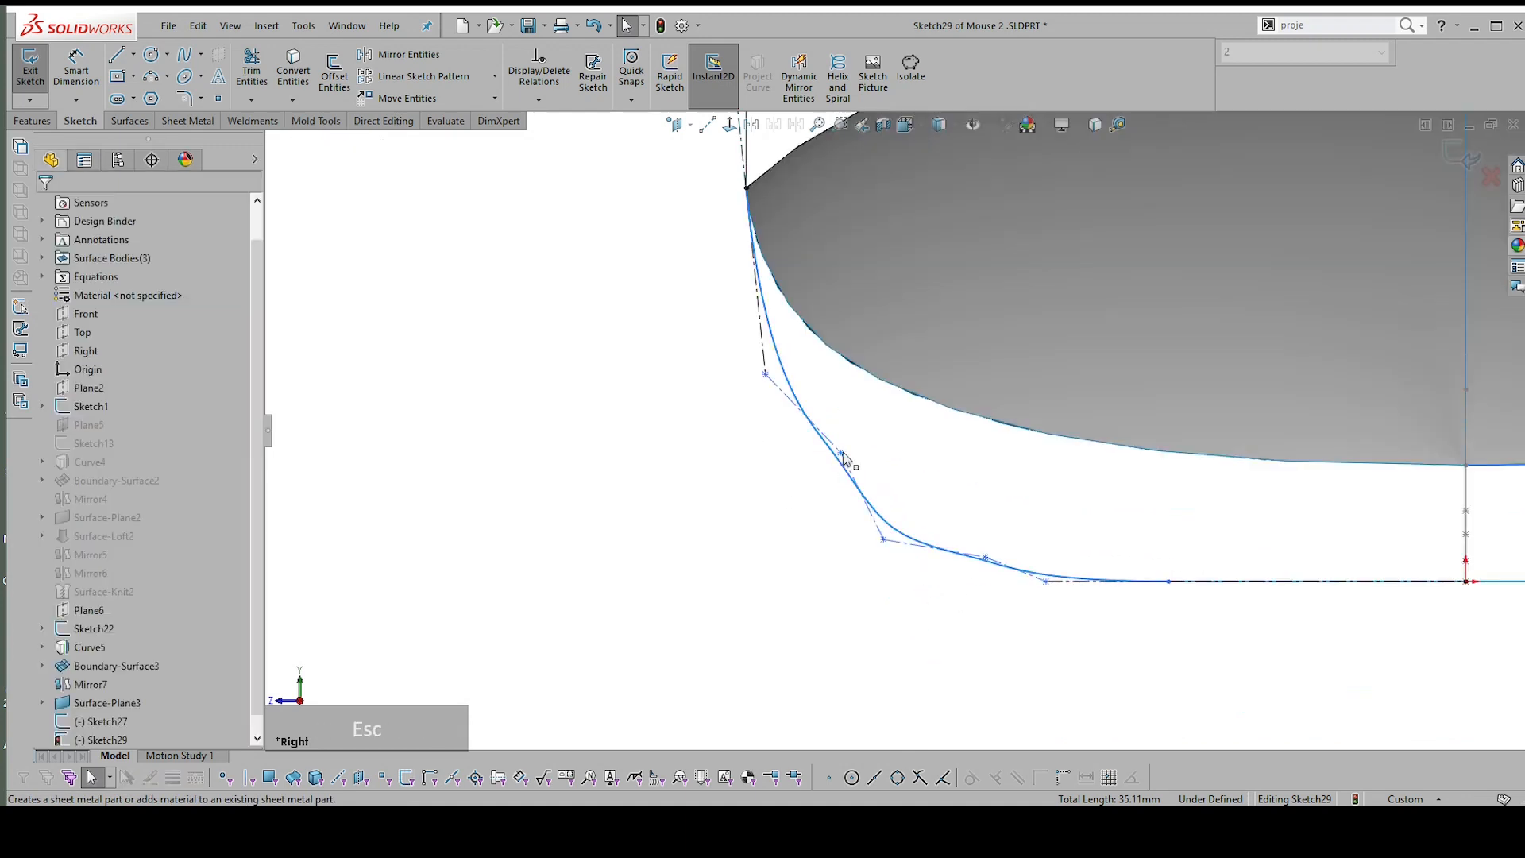
# Smooth the spline's lower bend by moving its control vertices outward, deleting the one just above the base line and shifting the base-line vertex to about 18.5 mm from the origin
pyautogui.moveTo(840, 454); pyautogui.dragTo(817, 474)
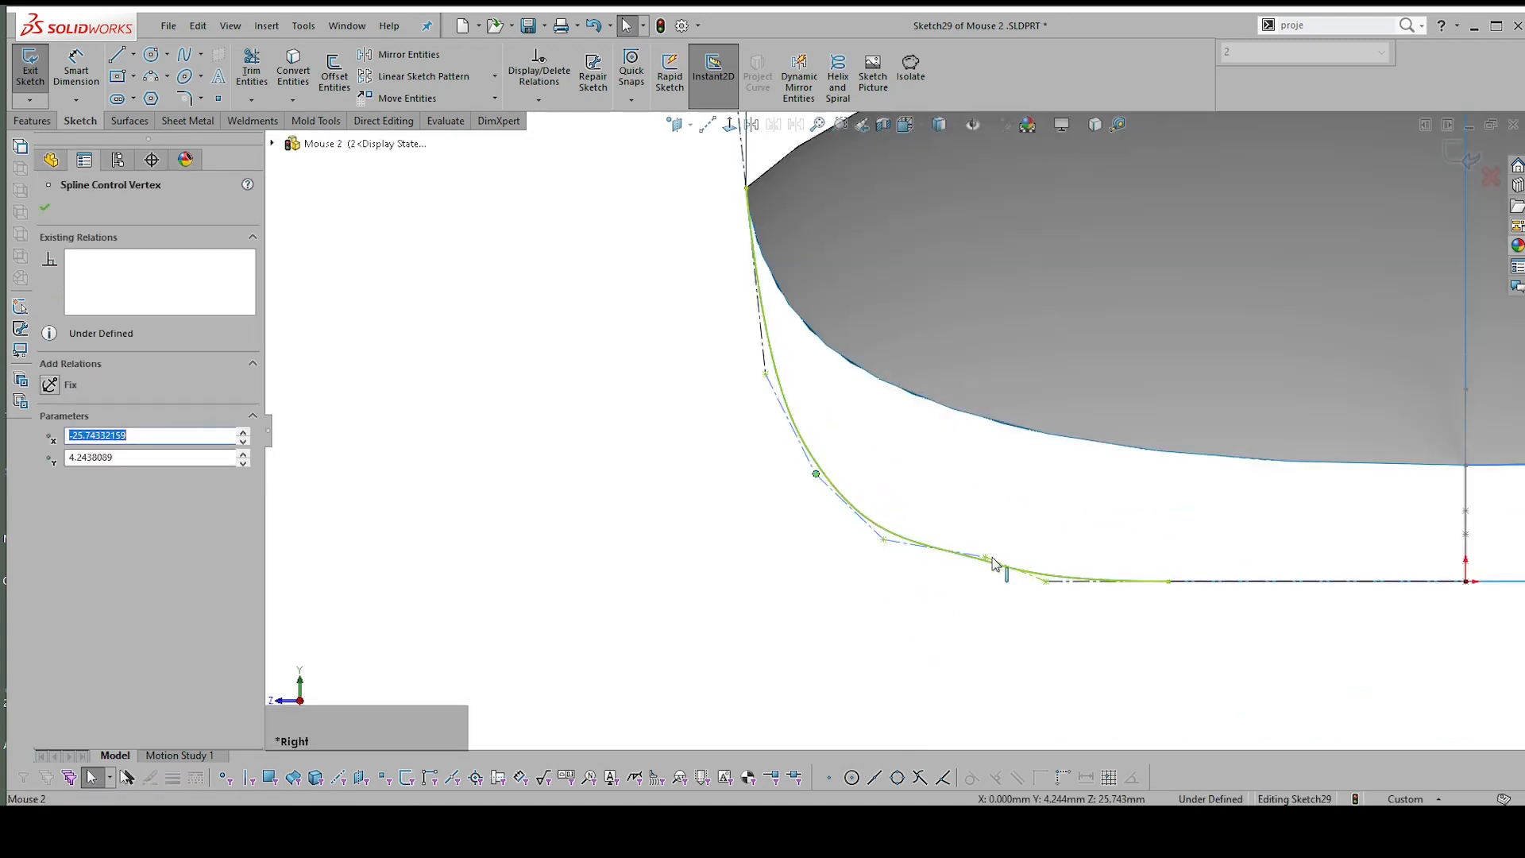
pyautogui.moveTo(985, 559); pyautogui.dragTo(954, 575)
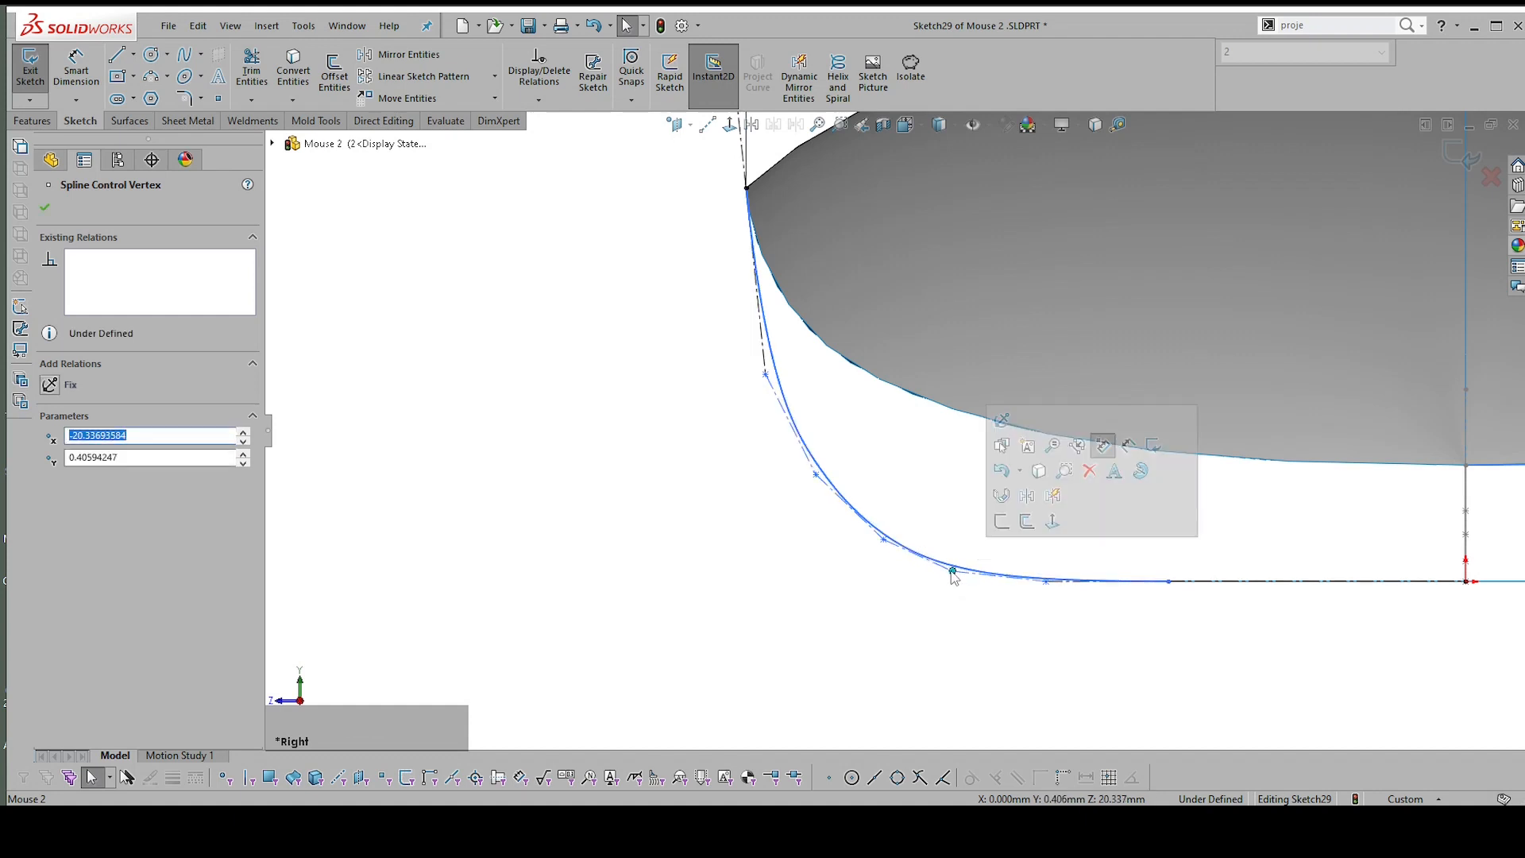
pyautogui.press('Delete')
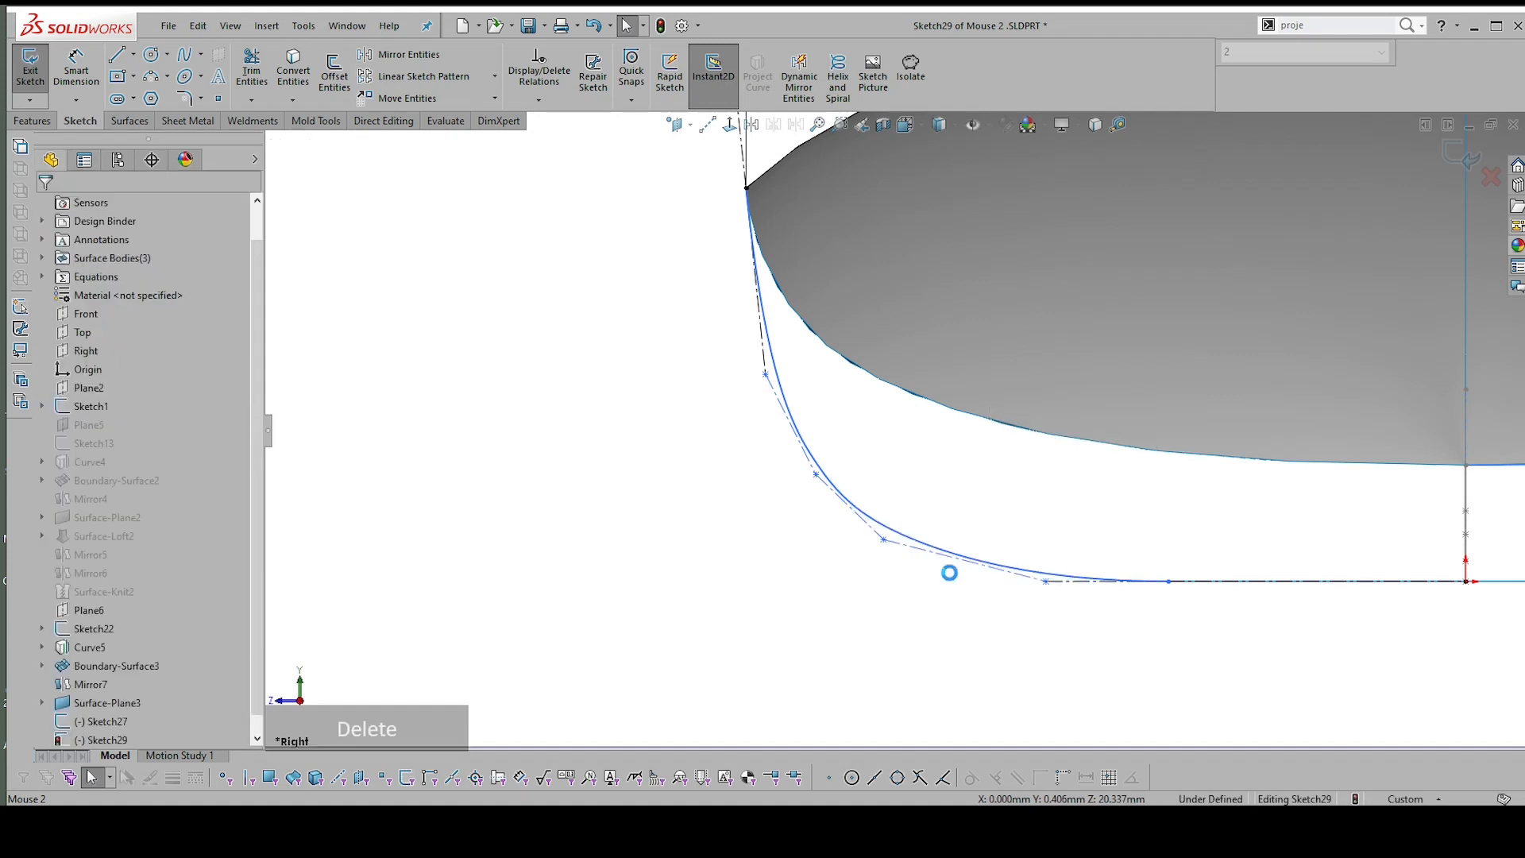
pyautogui.moveTo(1046, 584); pyautogui.dragTo(998, 582)
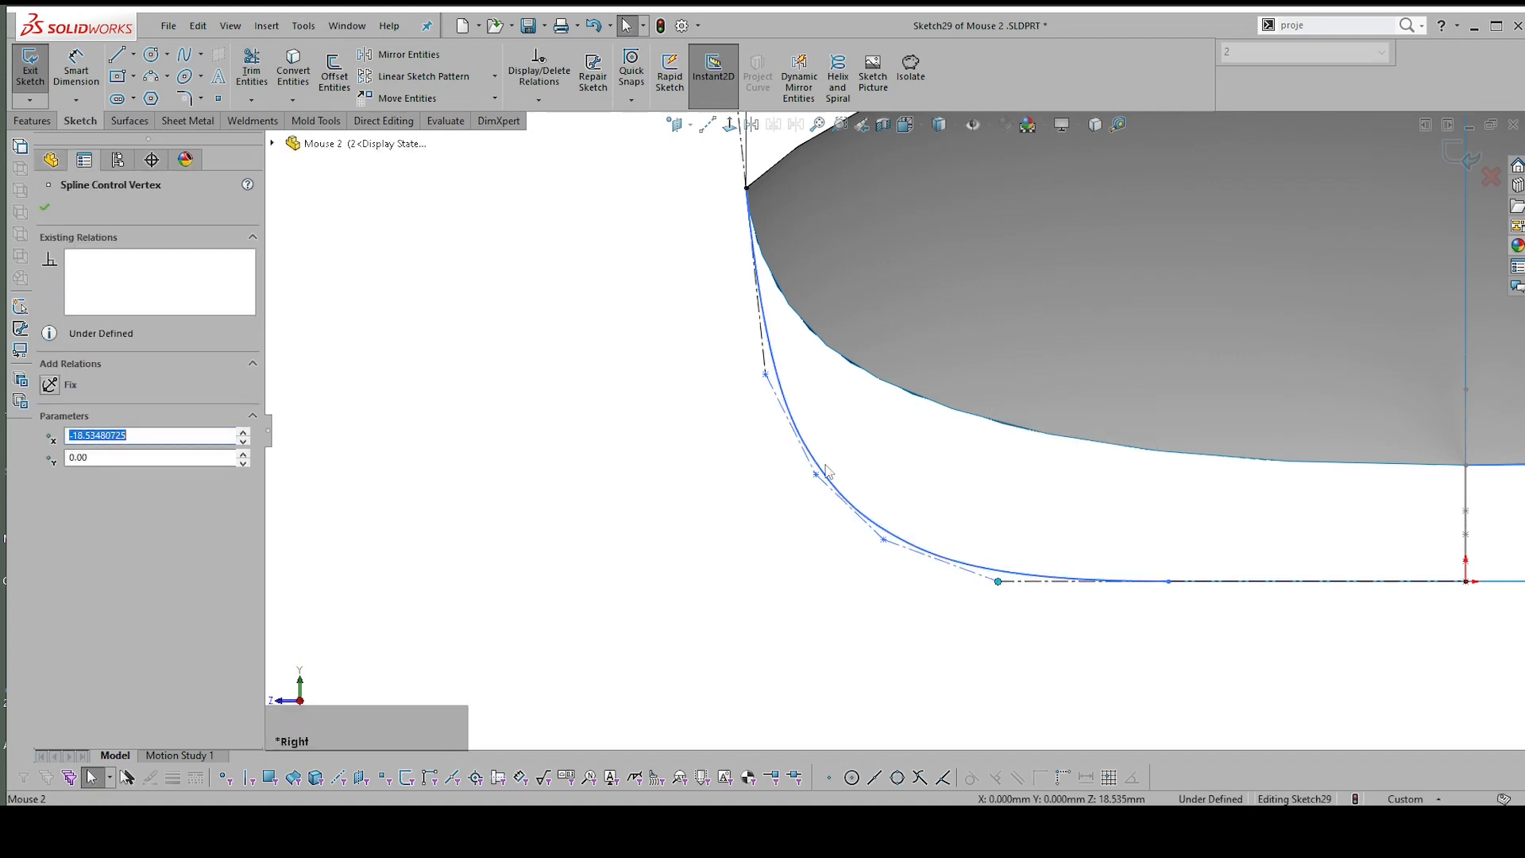
# Tighten the spline's lower corner by moving the corner vertex and the two control vertices above it downward
pyautogui.click(879, 566)
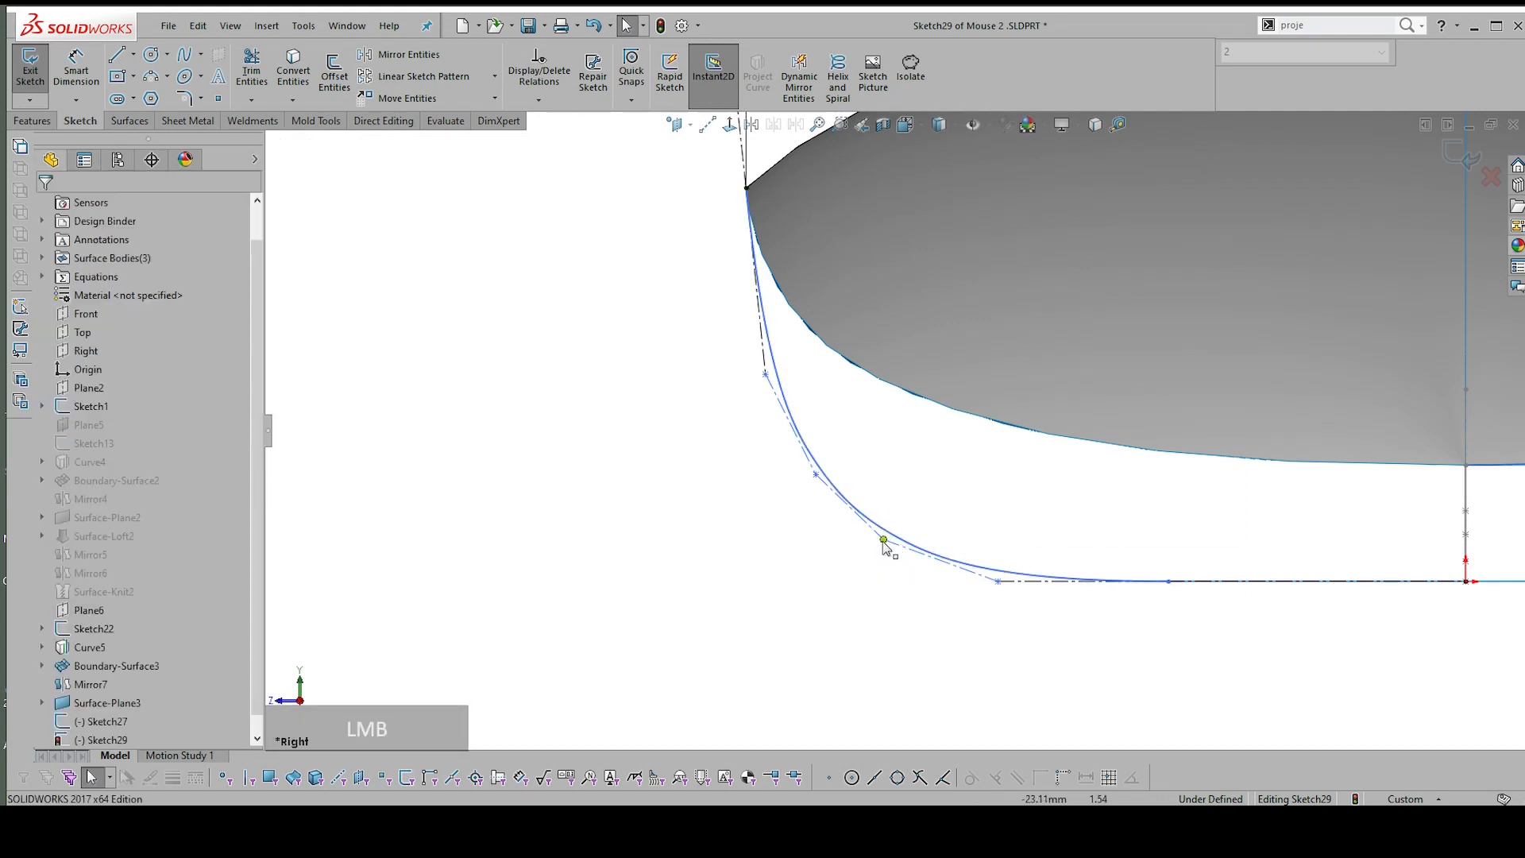
pyautogui.moveTo(884, 540); pyautogui.dragTo(895, 567)
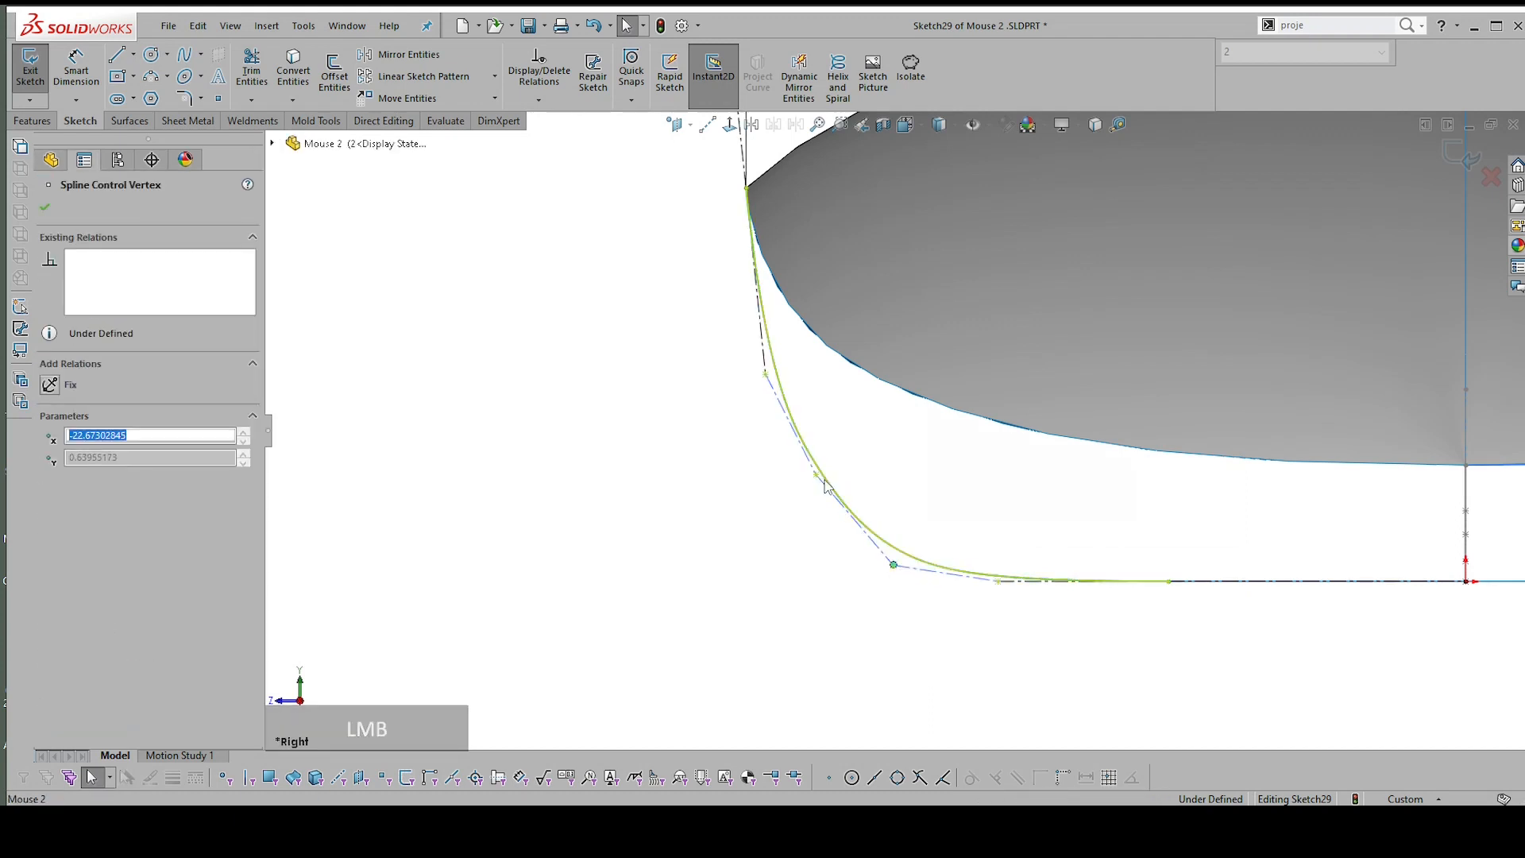
pyautogui.moveTo(765, 374); pyautogui.dragTo(781, 426)
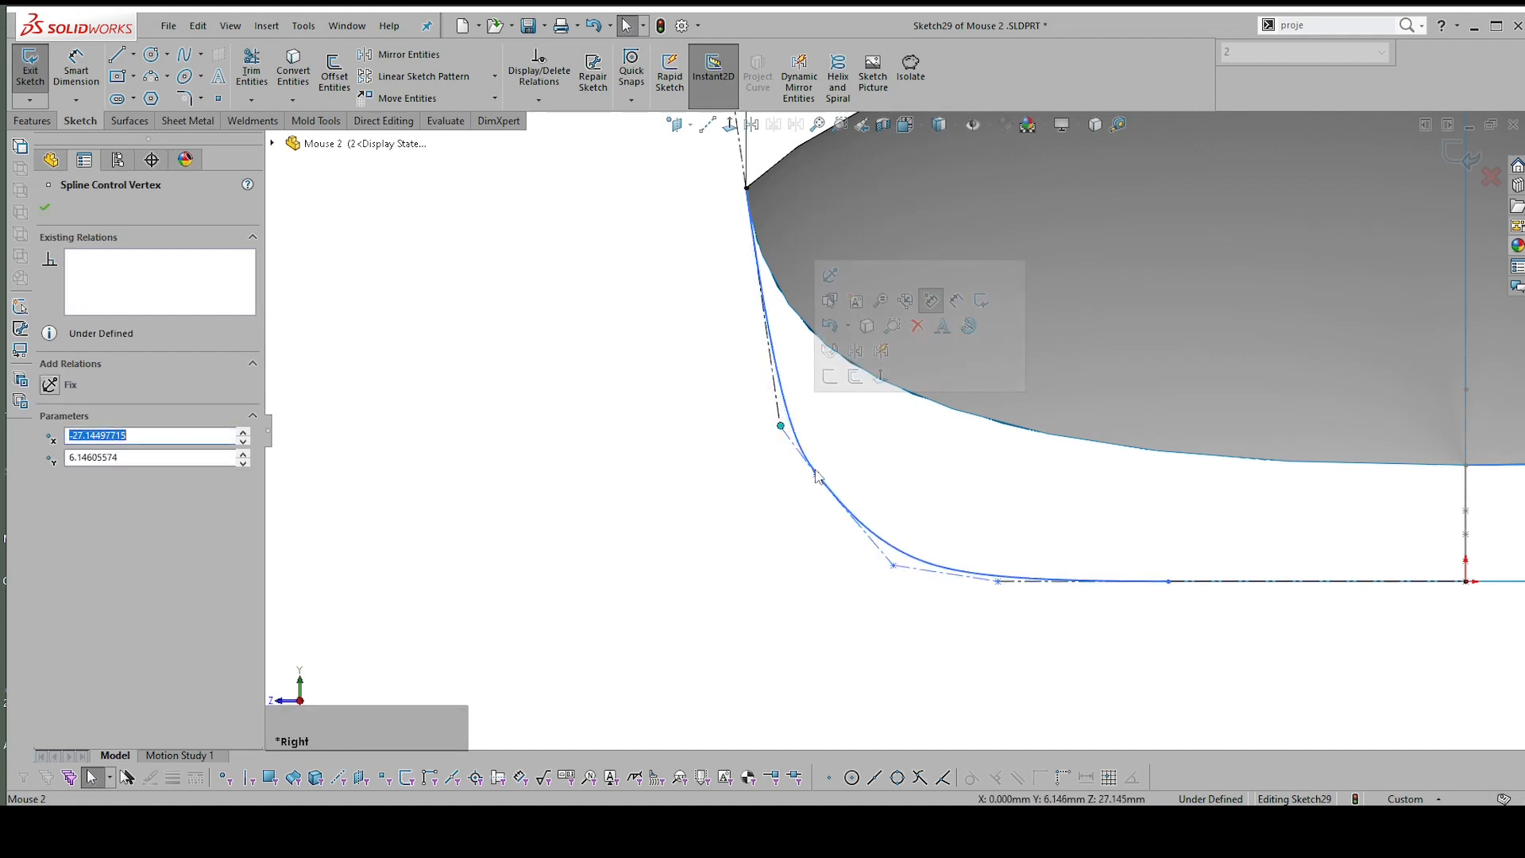
pyautogui.moveTo(820, 479); pyautogui.dragTo(821, 506)
pyautogui.scroll(-2, 826, 445)
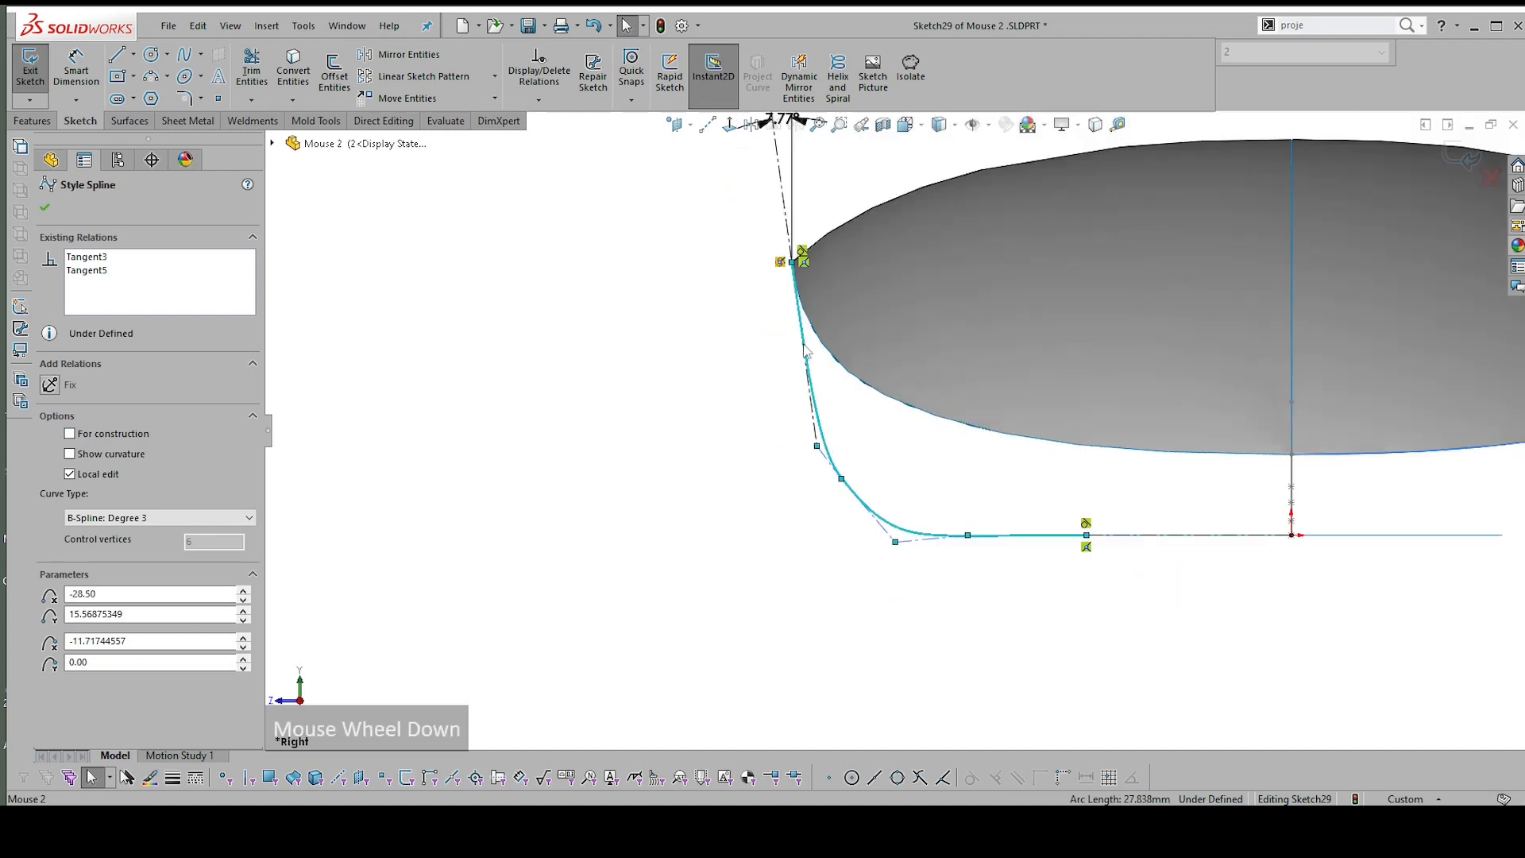
# Raise the spline's corner control vertex to about 0.27 mm above the base line, about 22.9 mm from the origin
pyautogui.scroll(4, 822, 352)
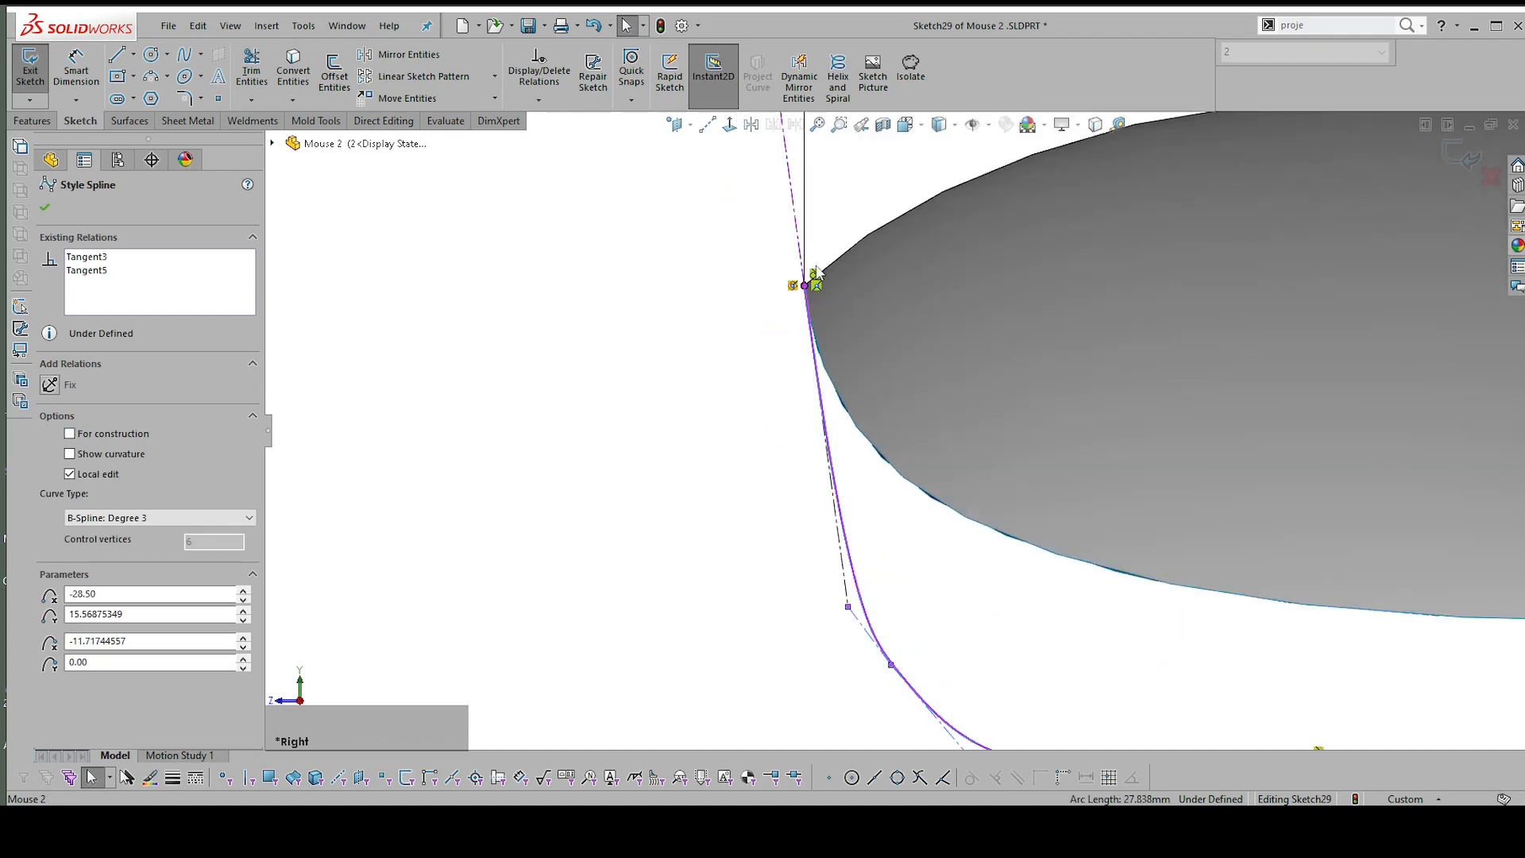
pyautogui.scroll(-2, 802, 455)
pyautogui.scroll(2, 909, 507)
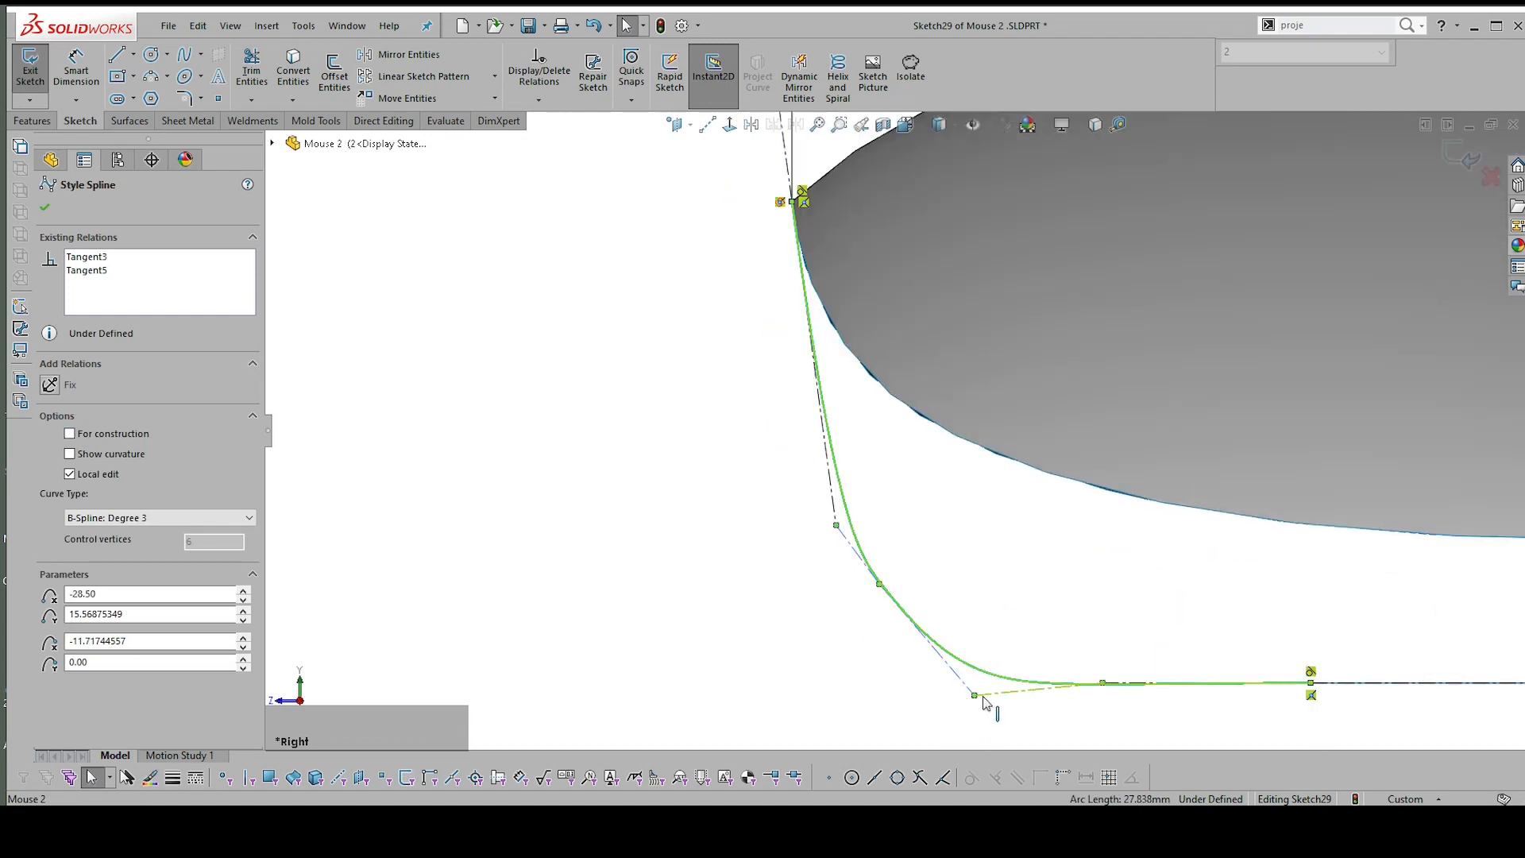
pyautogui.moveTo(983, 702); pyautogui.dragTo(979, 683)
pyautogui.scroll(2, 976, 706)
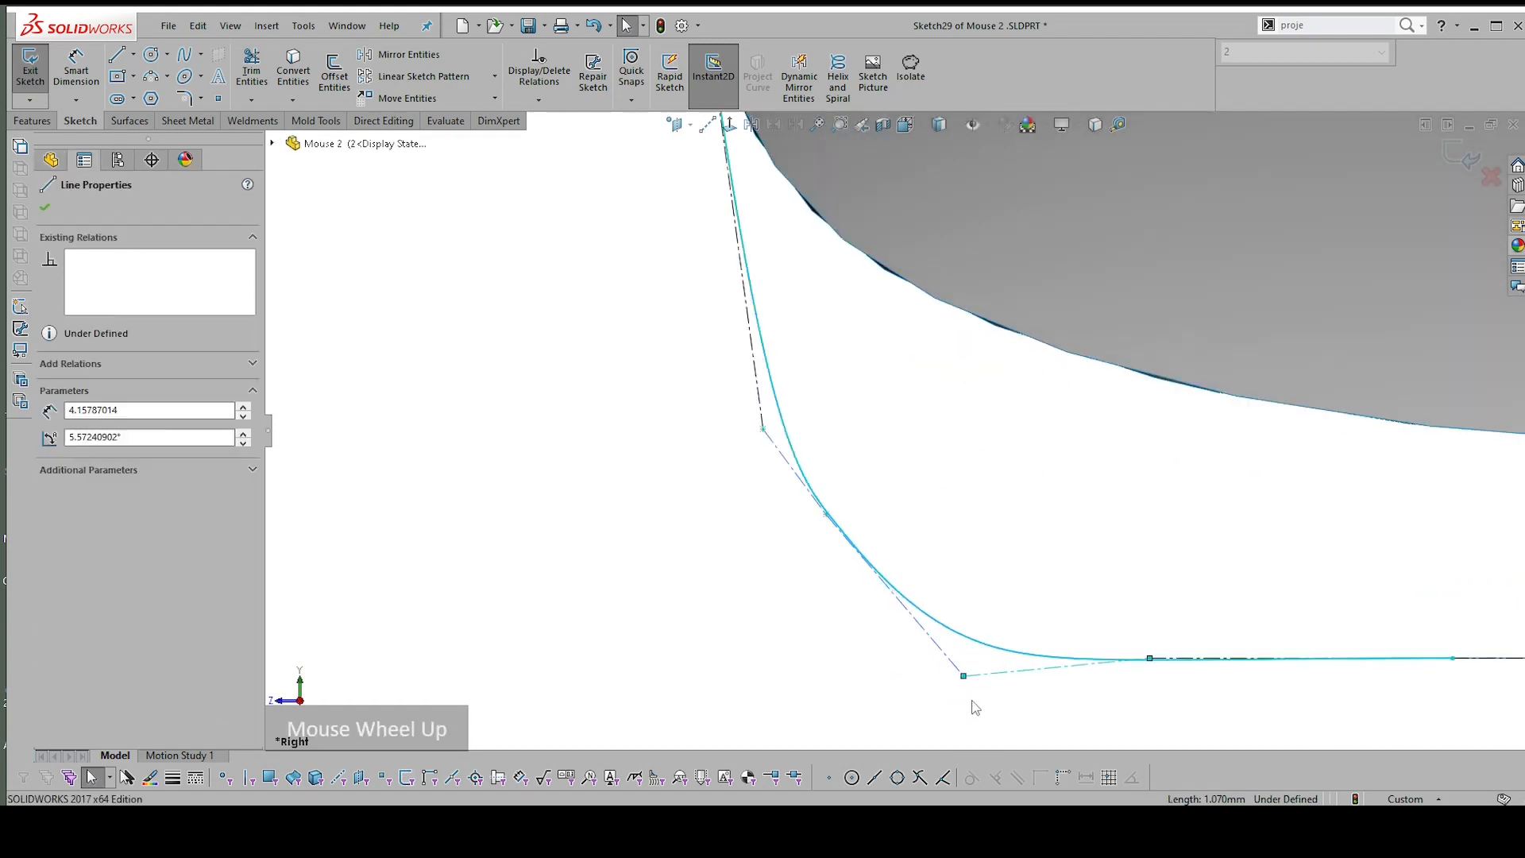
pyautogui.click(974, 689)
pyautogui.click(1053, 666)
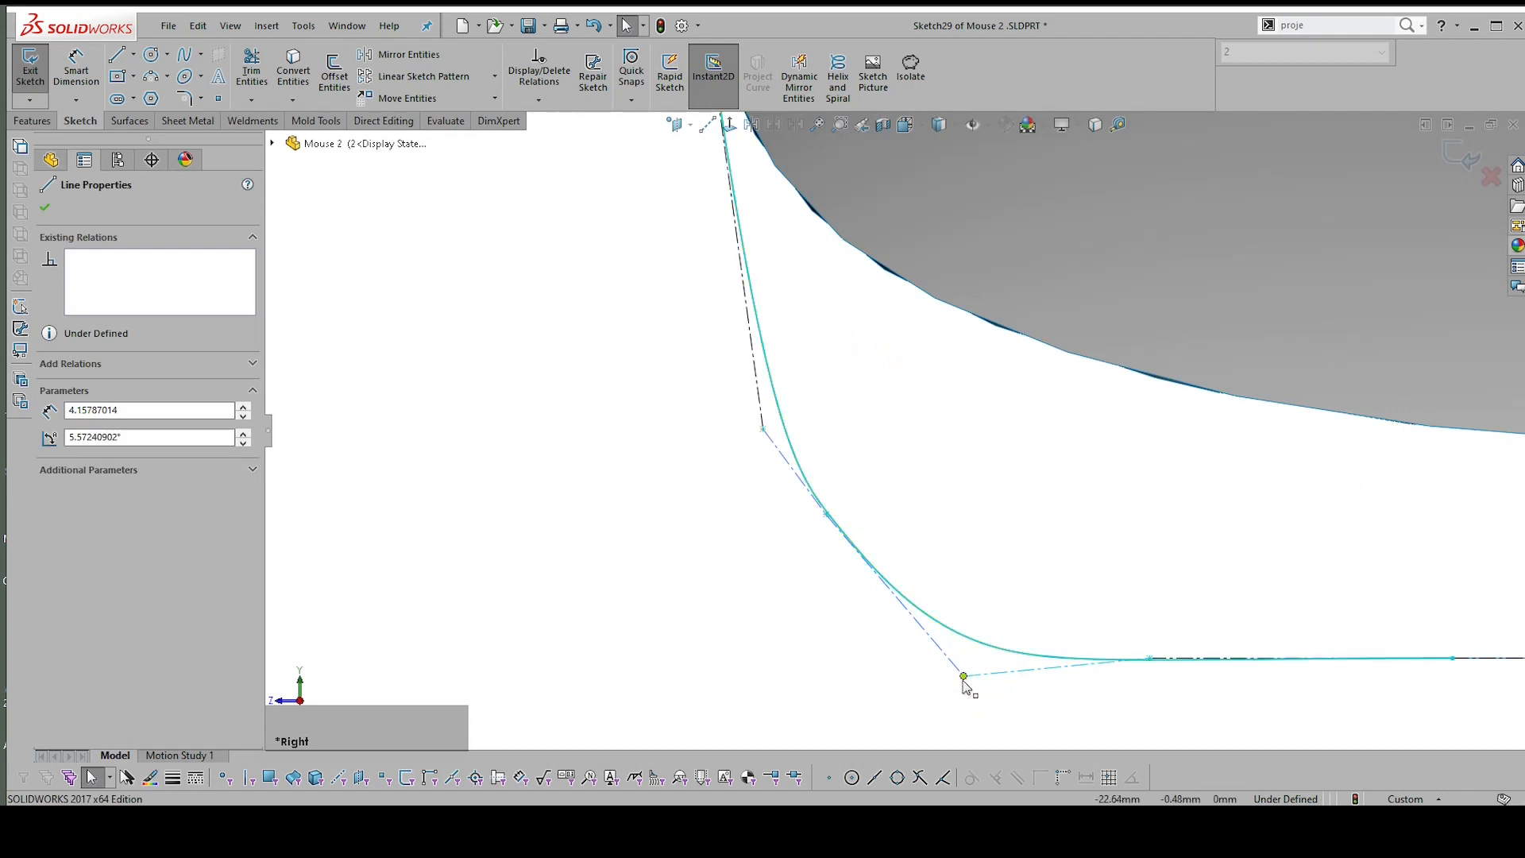
pyautogui.moveTo(964, 680); pyautogui.dragTo(951, 648)
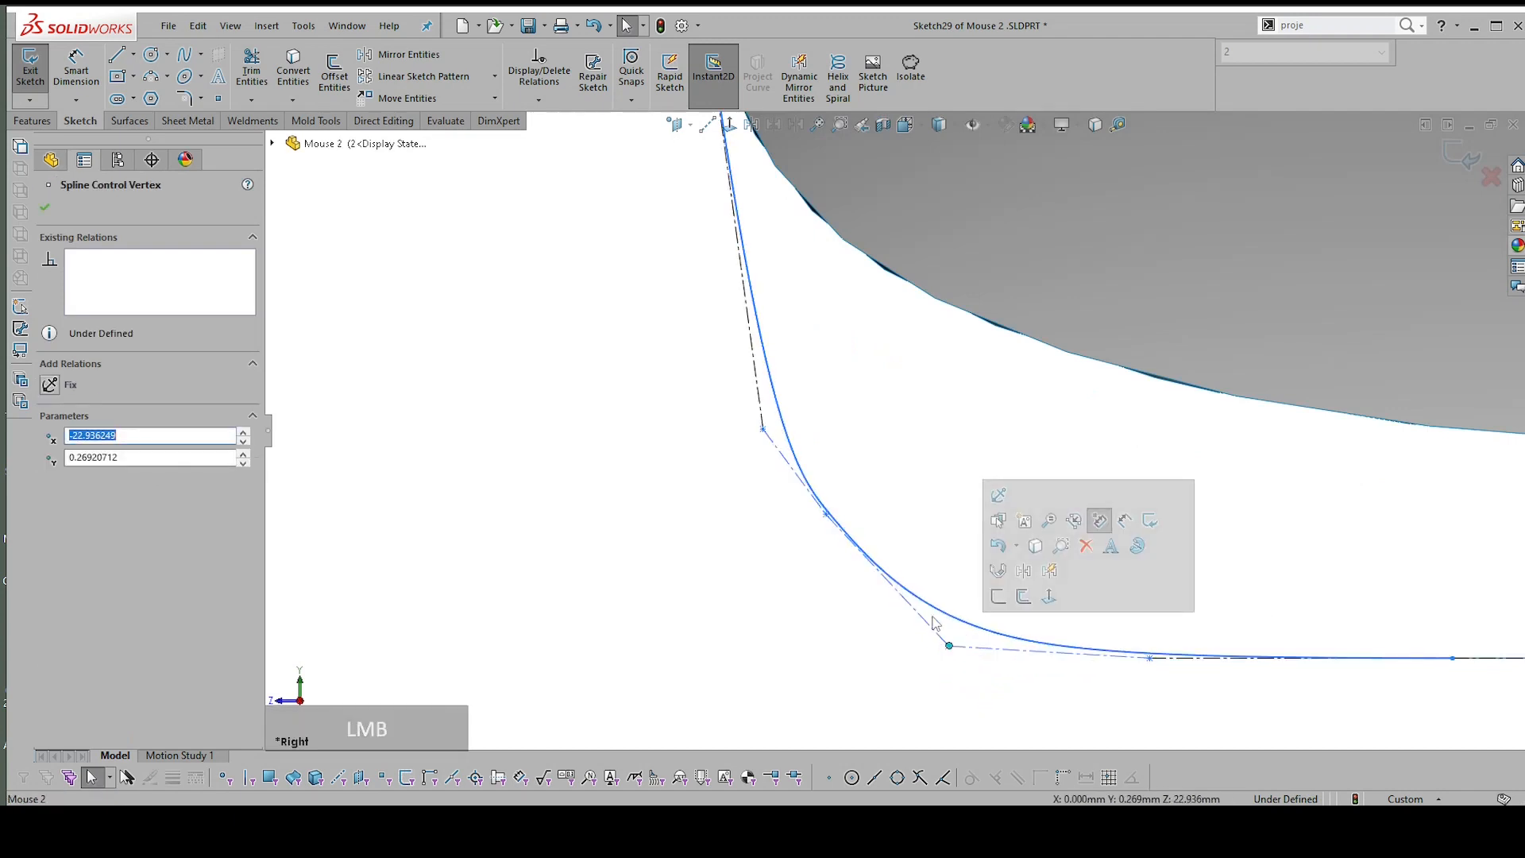
# Fine-tune the spline's two upper free control vertices, placing the higher one at about 27.4 mm by 6.1 mm, and exit the sketch
pyautogui.scroll(-3, 853, 477)
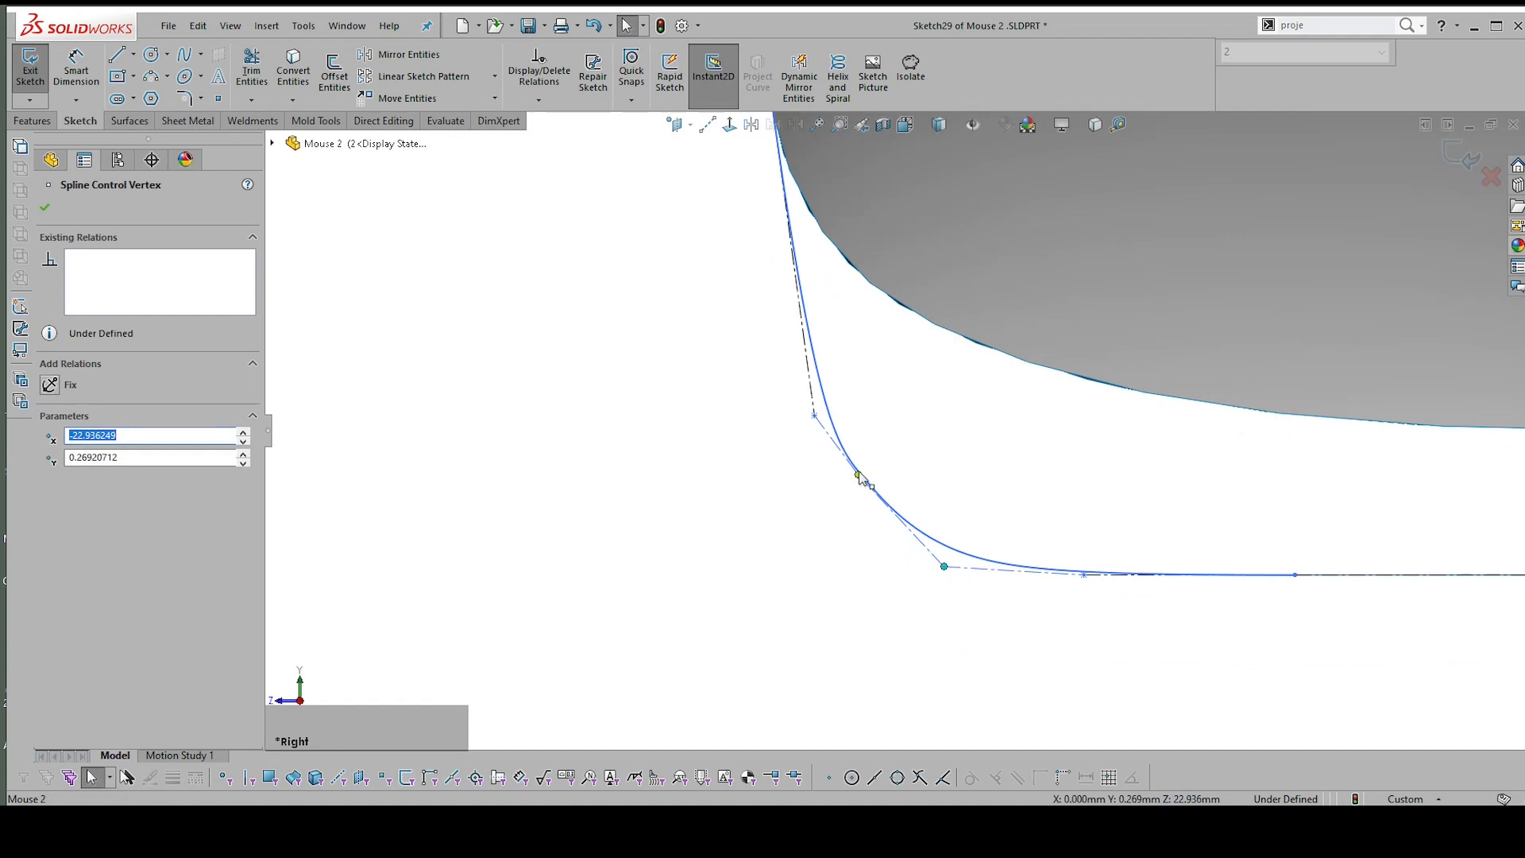
pyautogui.moveTo(860, 477); pyautogui.dragTo(853, 491)
pyautogui.moveTo(814, 415); pyautogui.dragTo(805, 390)
pyautogui.scroll(-5, 794, 420)
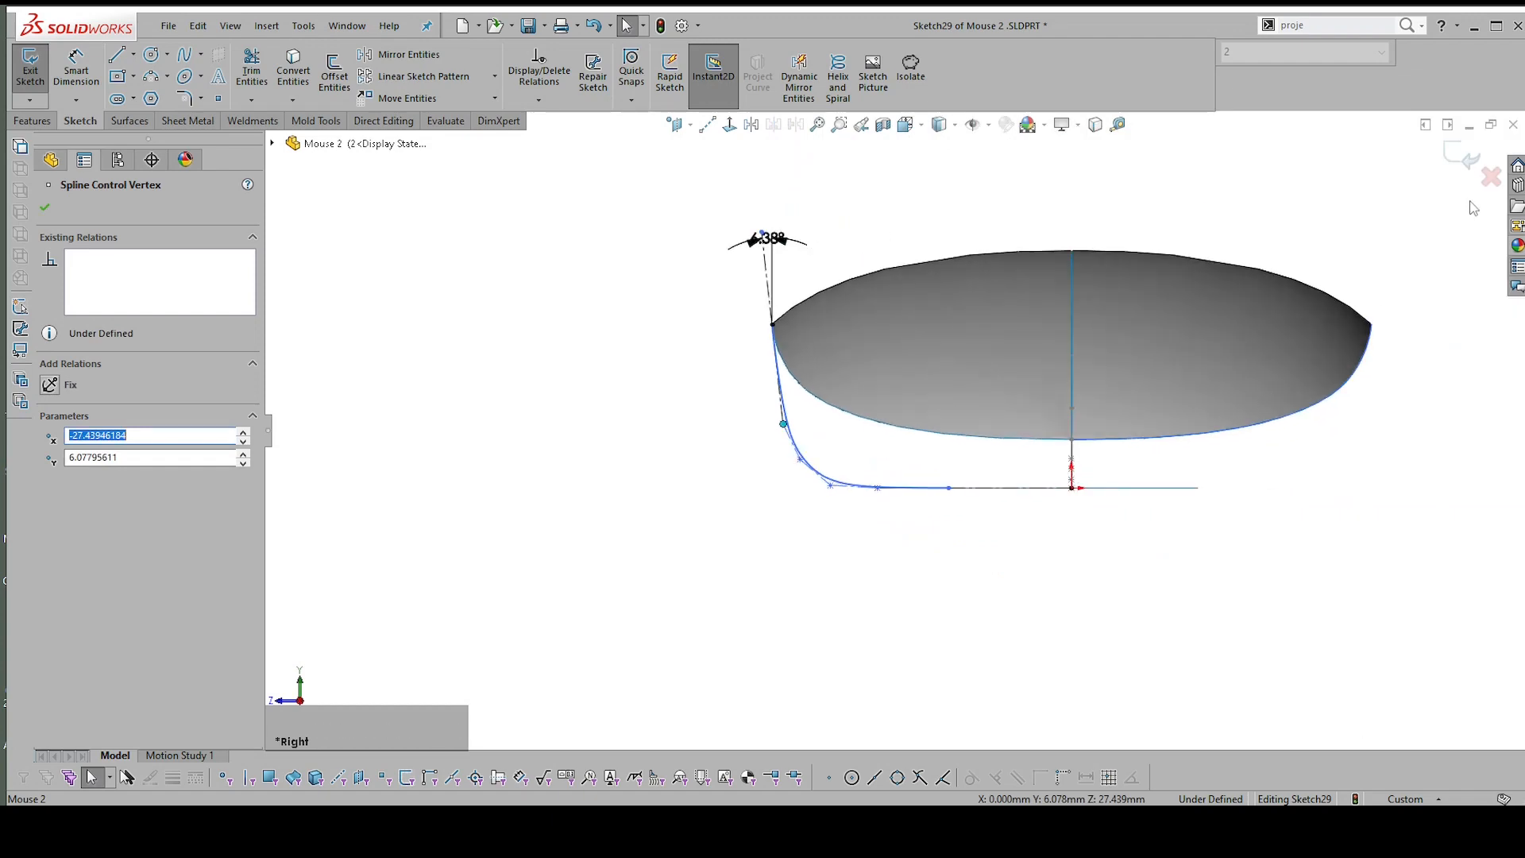
pyautogui.click(1465, 165)
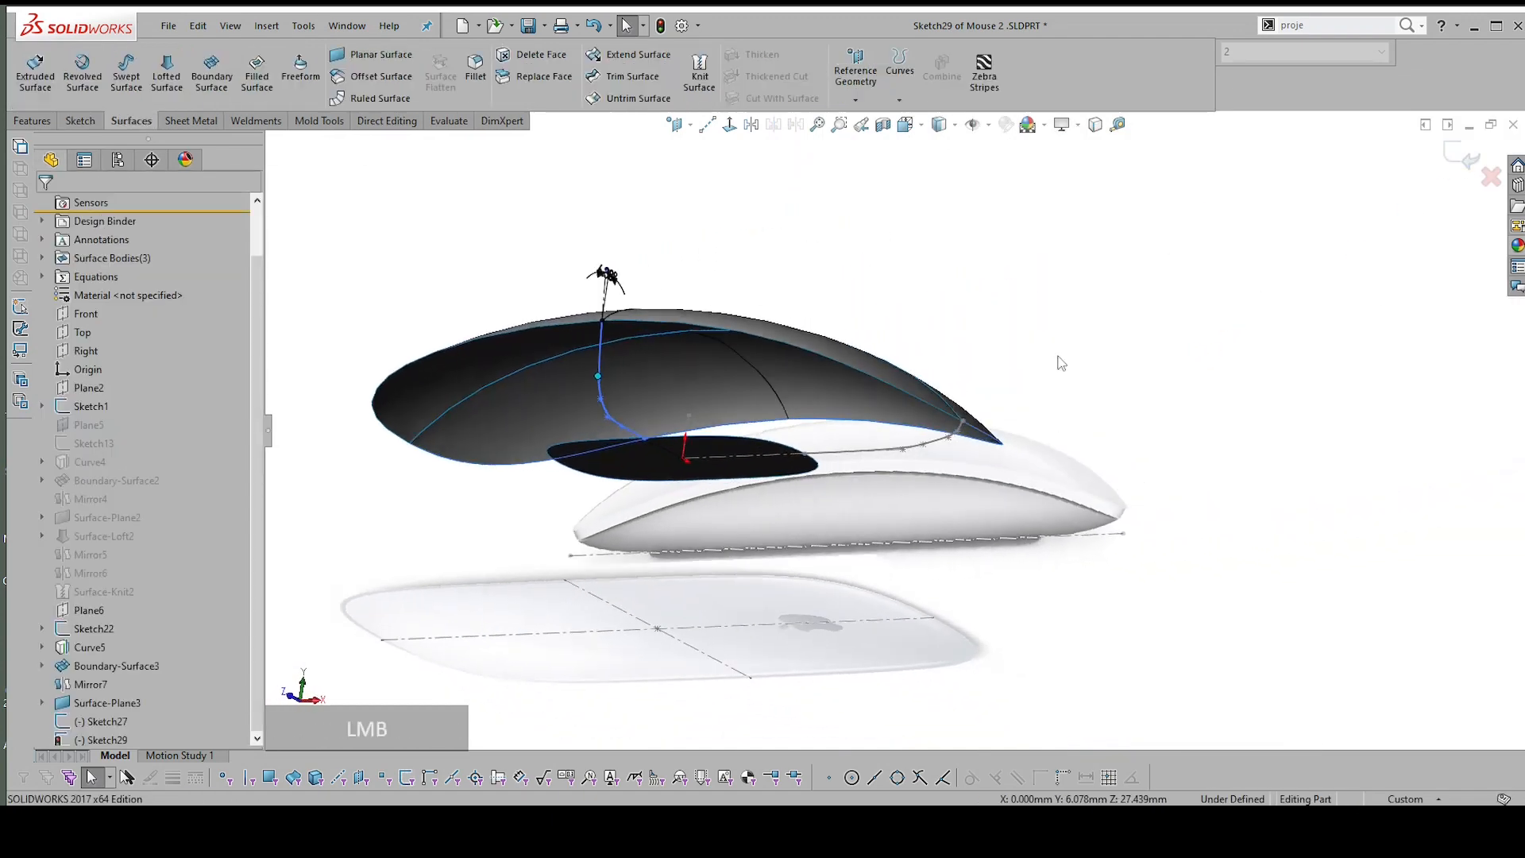
# Start a lofted surface using Sketch29 and Sketch27 as its profiles
pyautogui.scroll(3, 894, 303)
pyautogui.keyDown('ctrl'); pyautogui.moveTo(928, 279); pyautogui.dragTo(1075, 277, button='middle'); pyautogui.keyUp('ctrl')
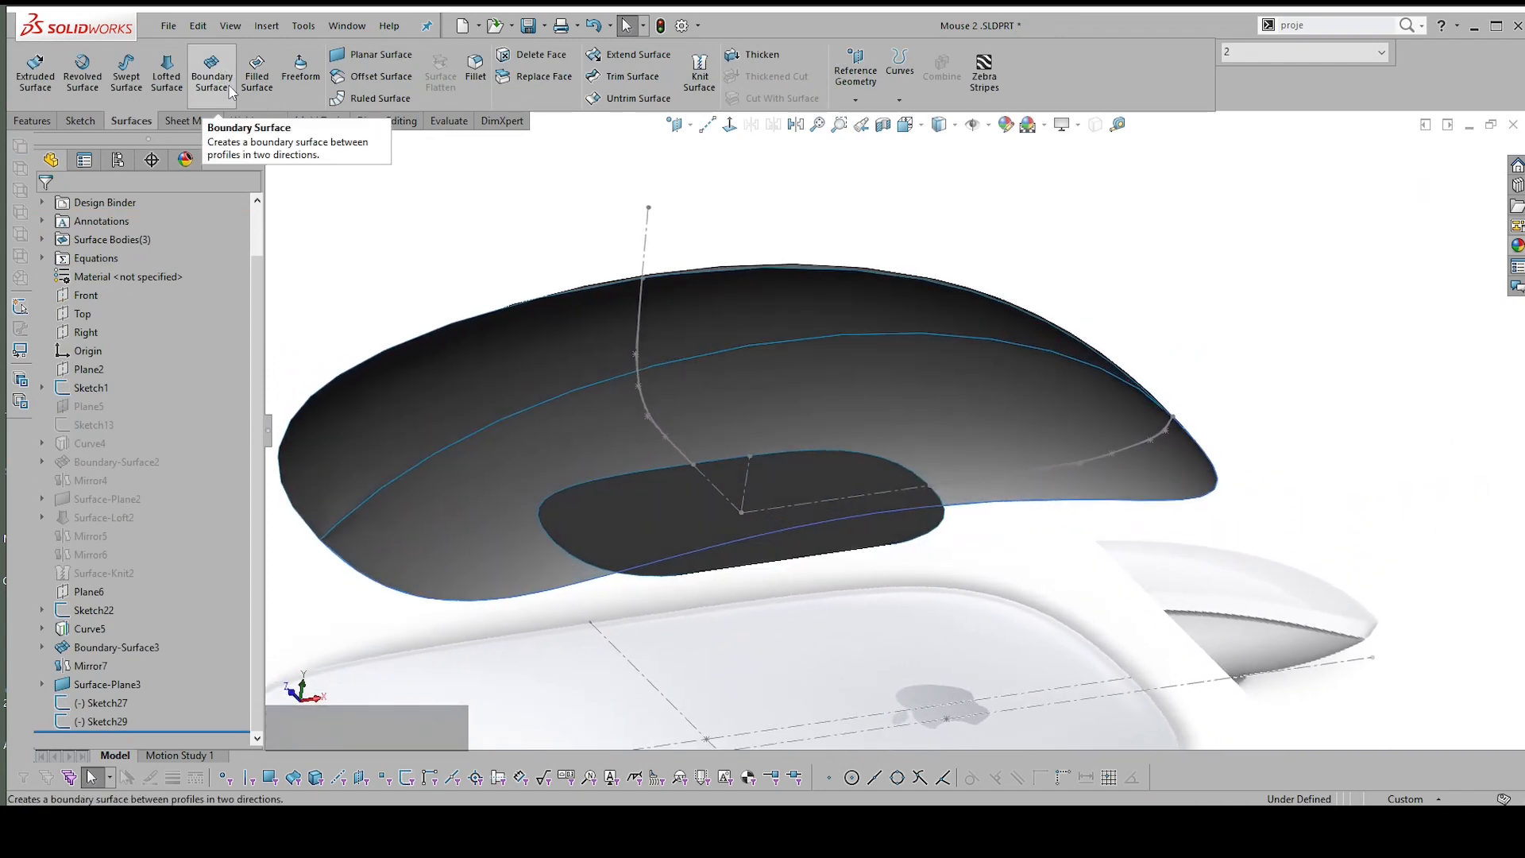
pyautogui.click(166, 72)
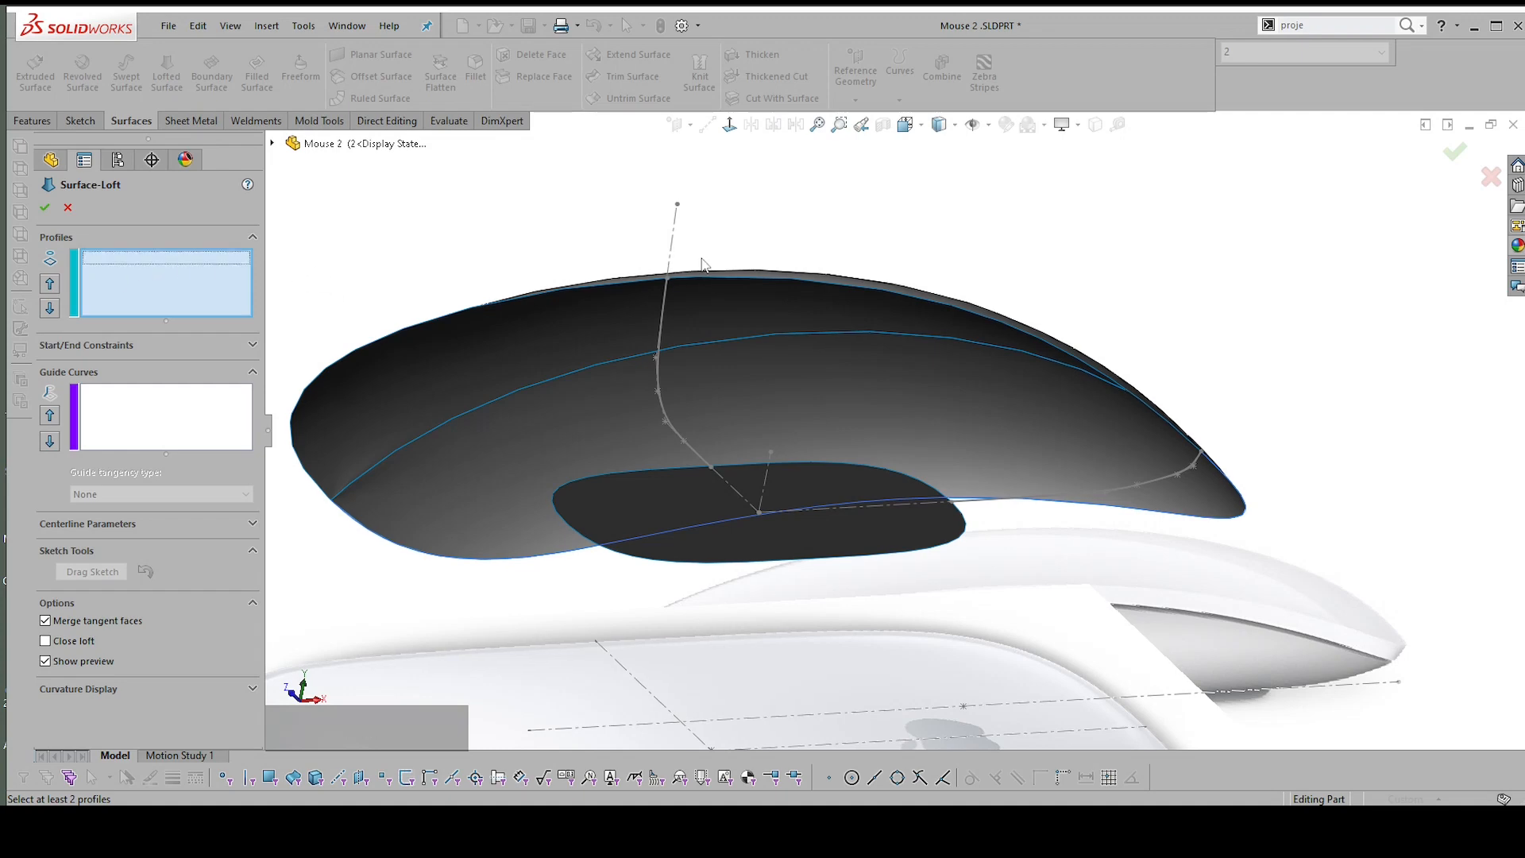
pyautogui.click(656, 311)
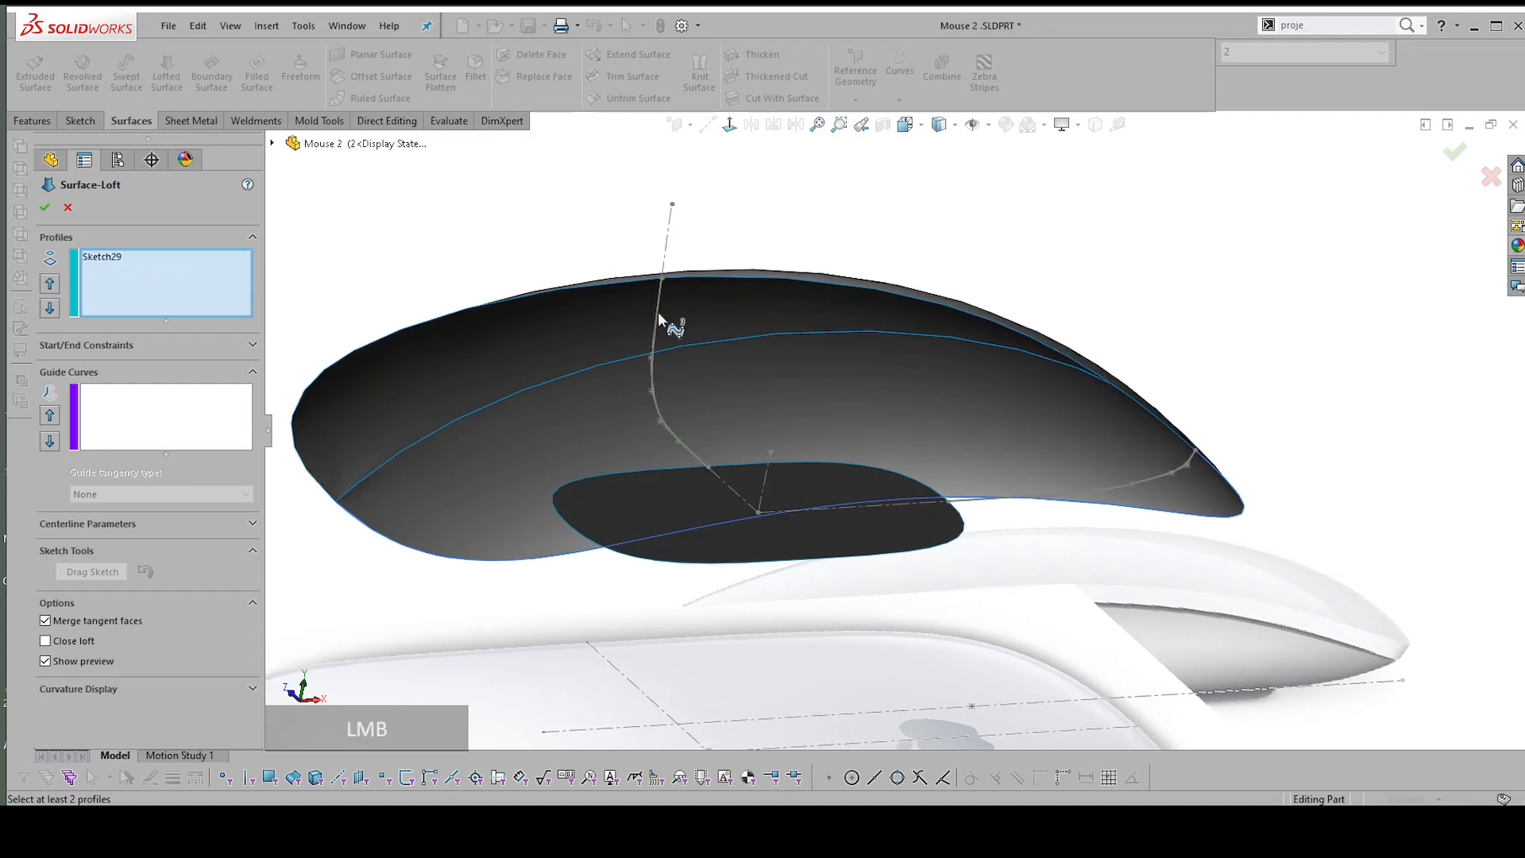
pyautogui.click(1156, 460)
pyautogui.moveTo(1157, 460)
pyautogui.mouseDown(button='middle')
pyautogui.moveTo(851, 359)
pyautogui.moveTo(845, 259)
pyautogui.moveTo(893, 305)
pyautogui.moveTo(853, 619)
pyautogui.moveTo(874, 573)
pyautogui.mouseUp(button='middle')
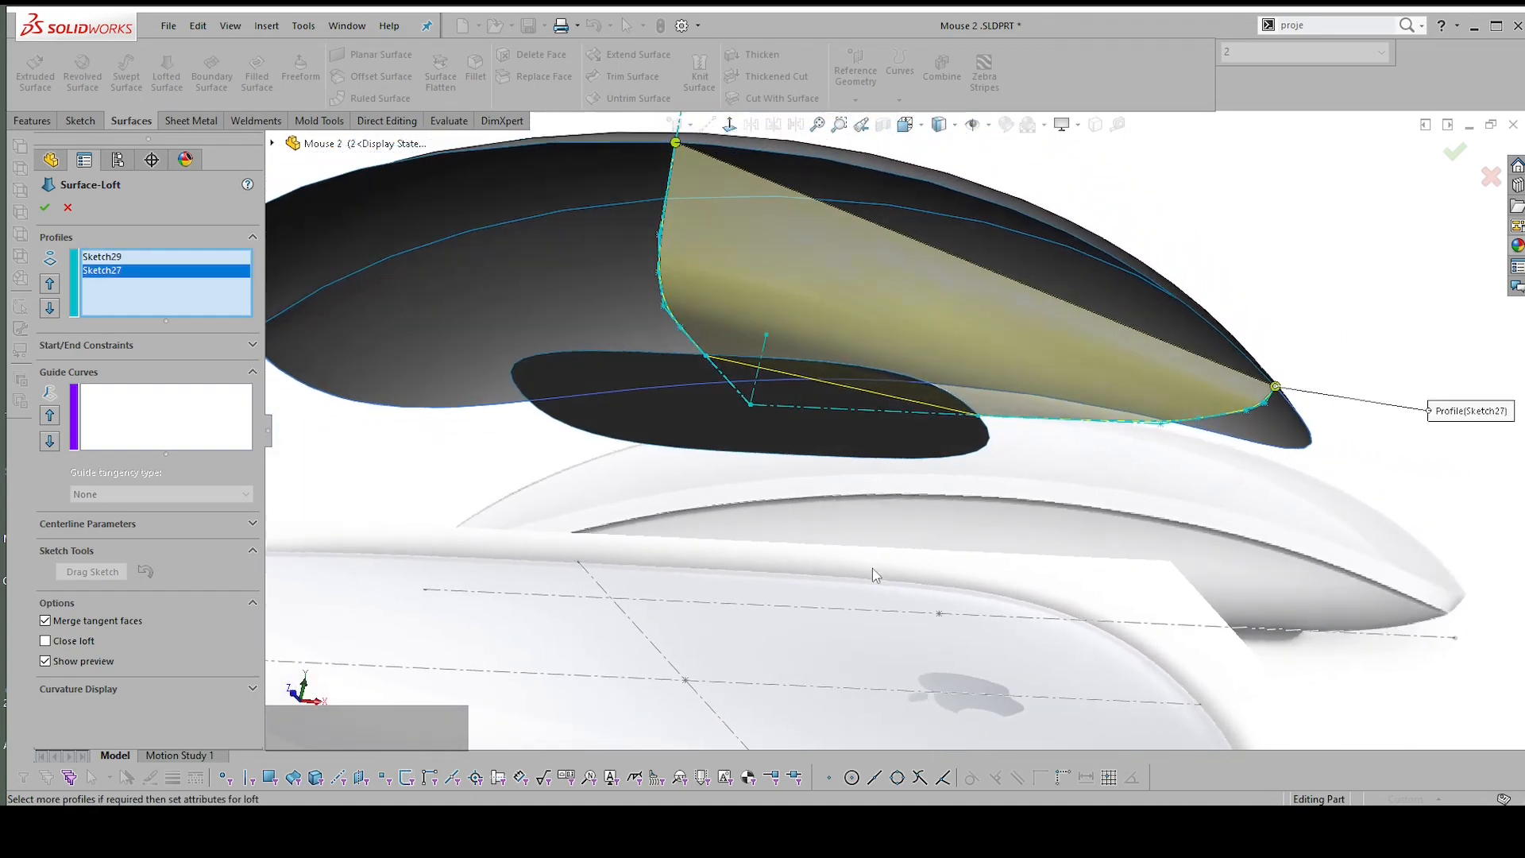
# Add the upper body's lower edge and the planar base's outline edge as guide curves and create the lofted surface
pyautogui.click(106, 401)
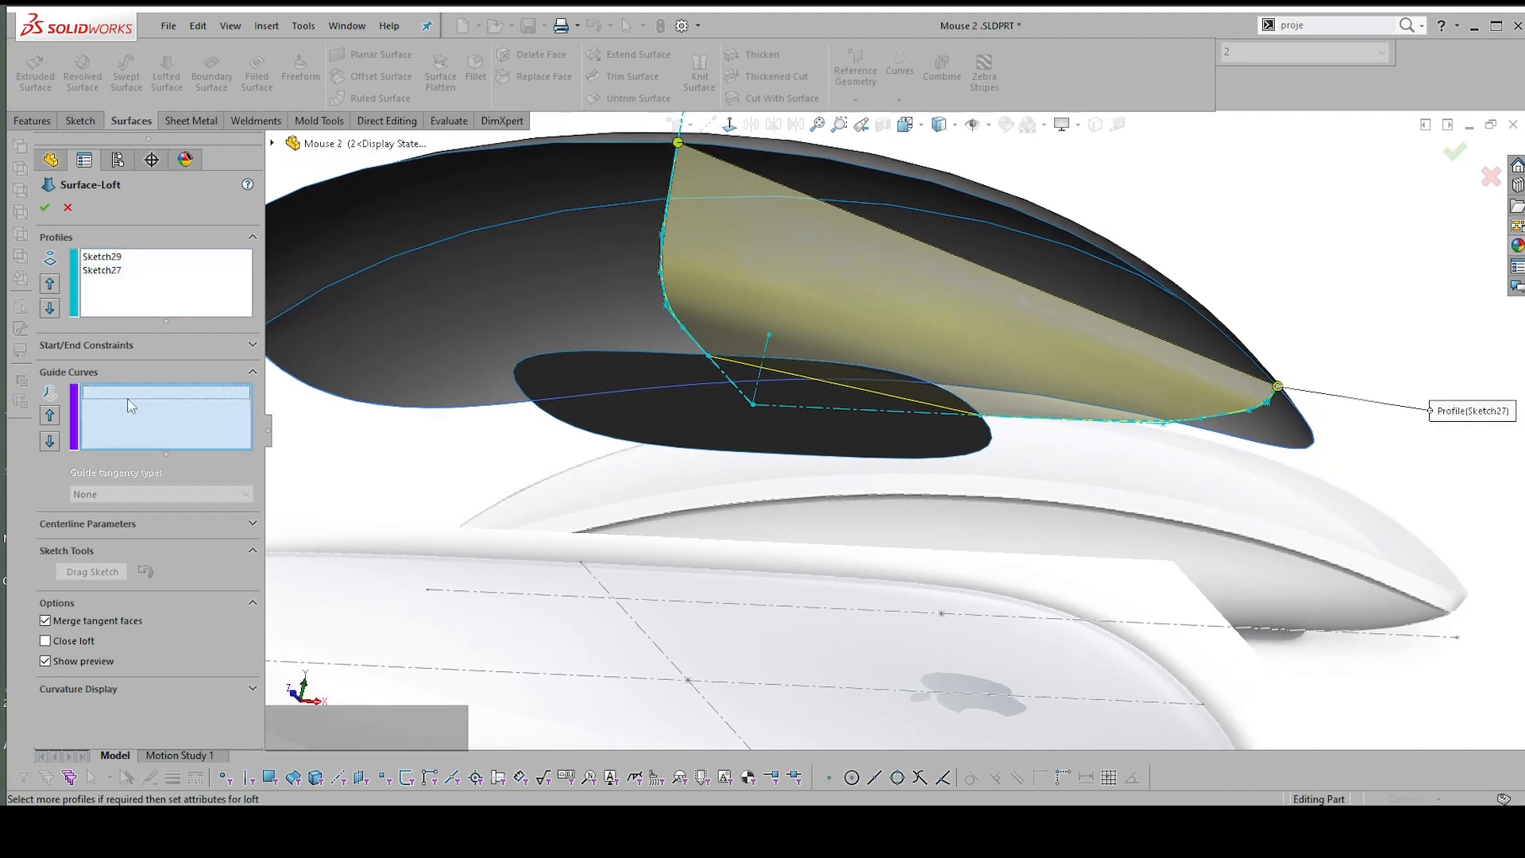
pyautogui.click(113, 259)
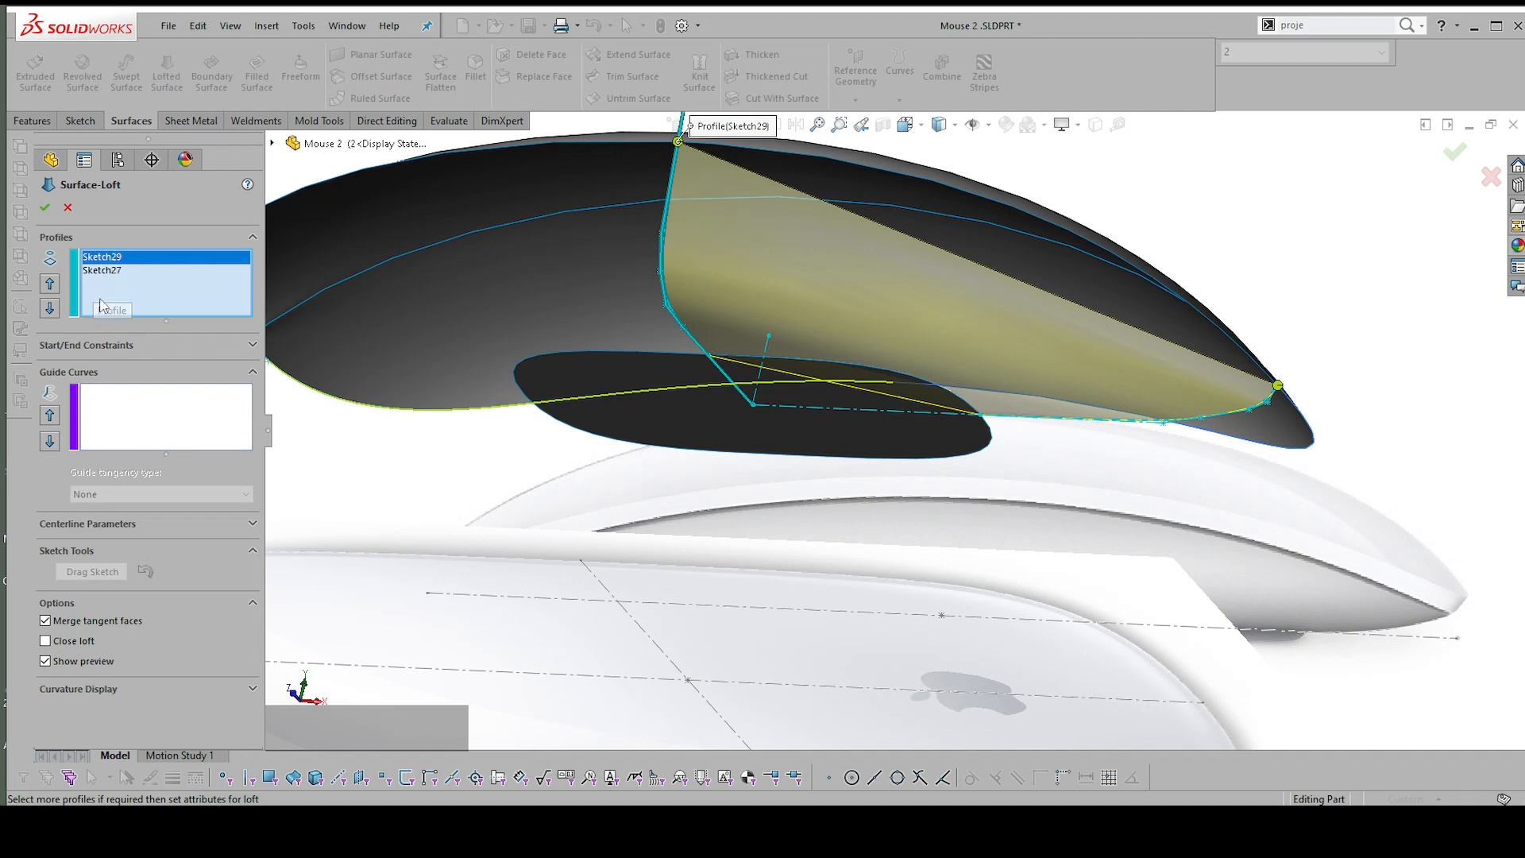
pyautogui.click(111, 405)
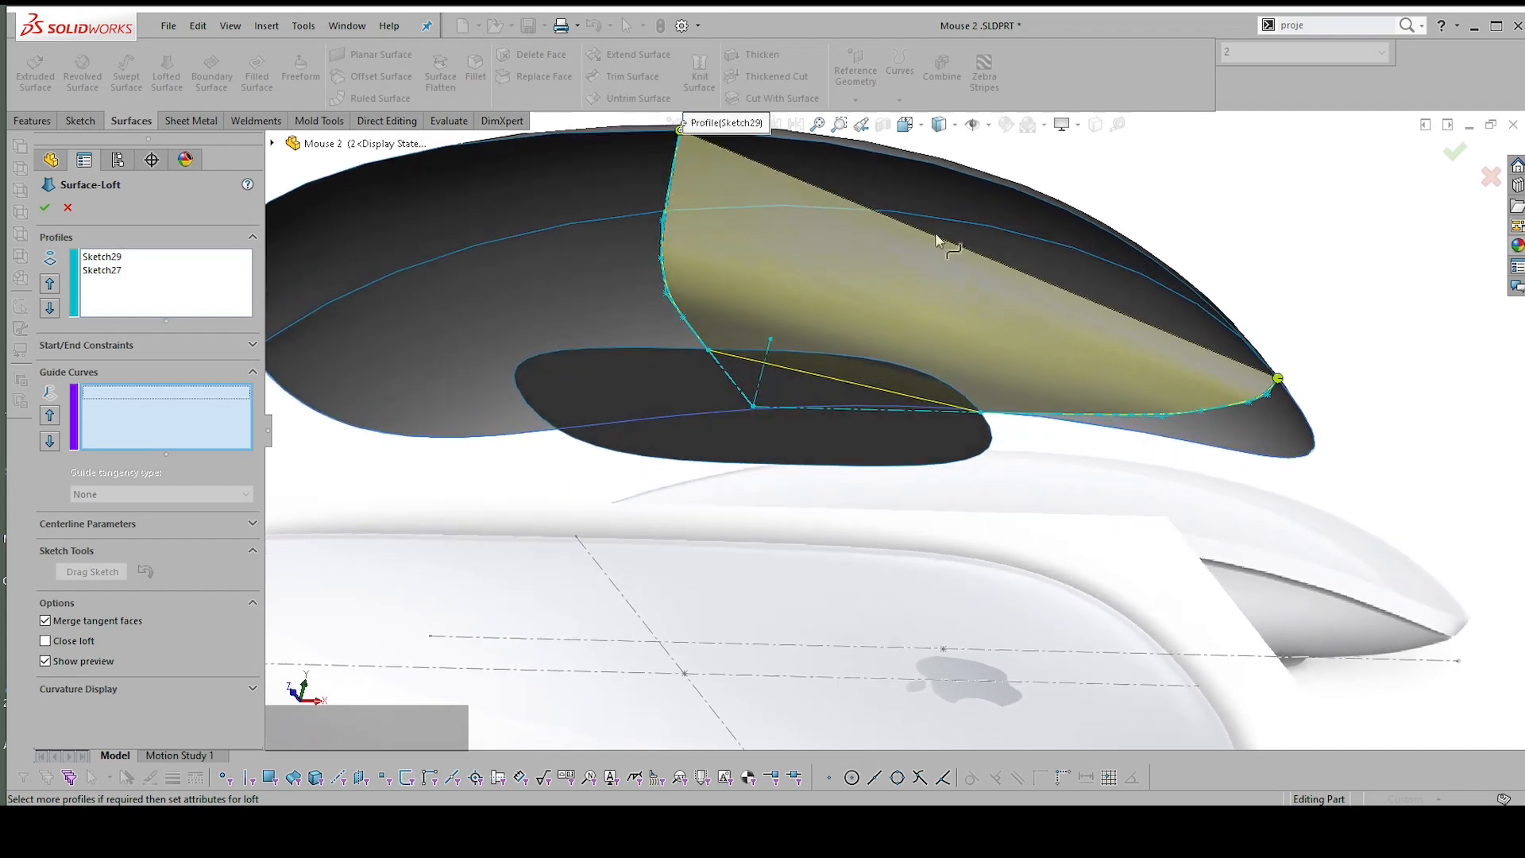
pyautogui.moveTo(936, 240); pyautogui.dragTo(907, 187, button='middle')
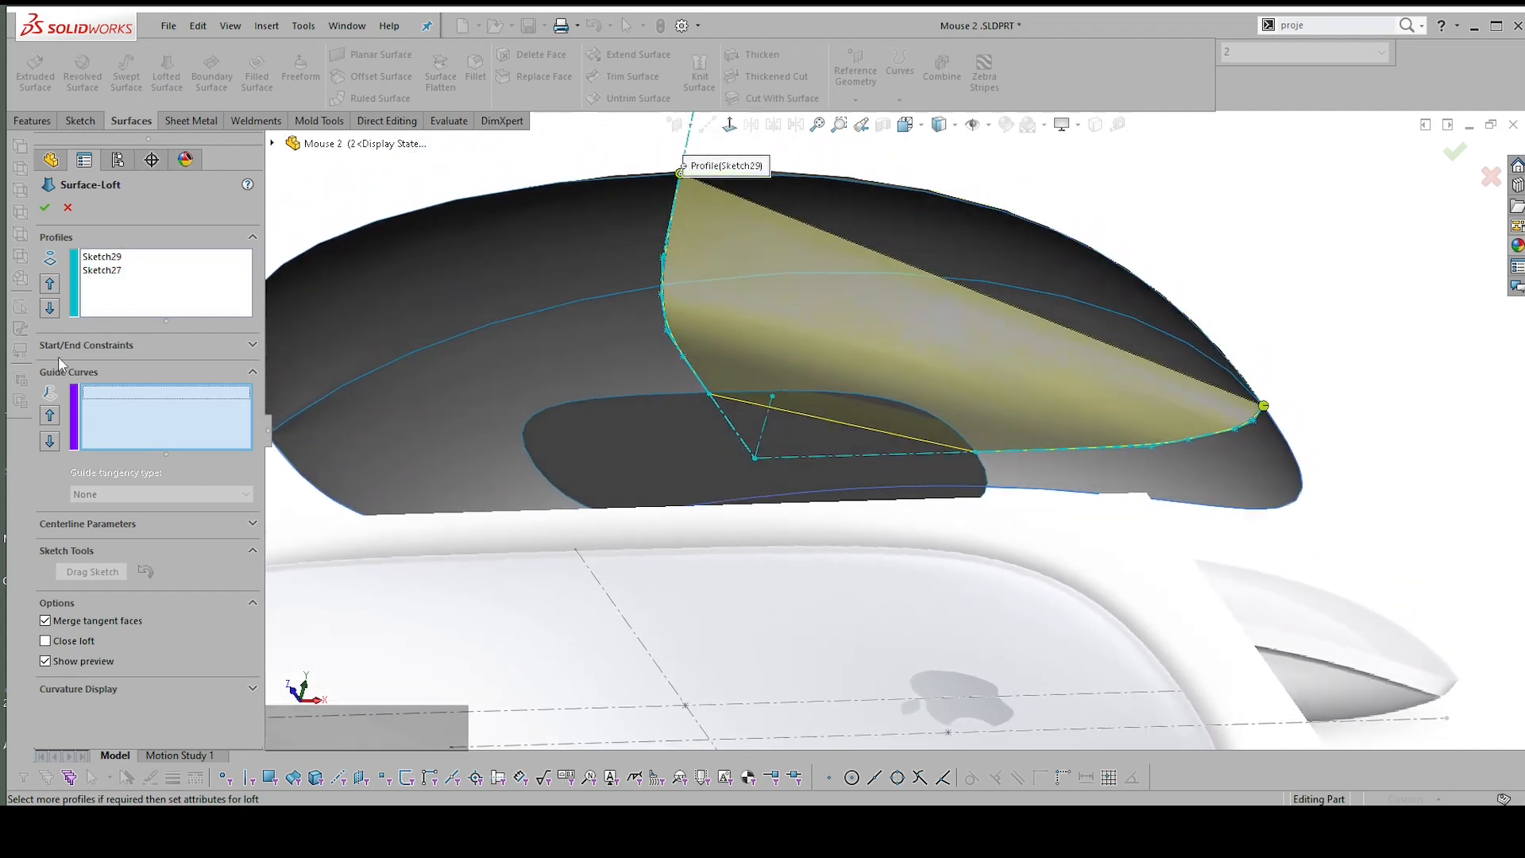
pyautogui.click(109, 346)
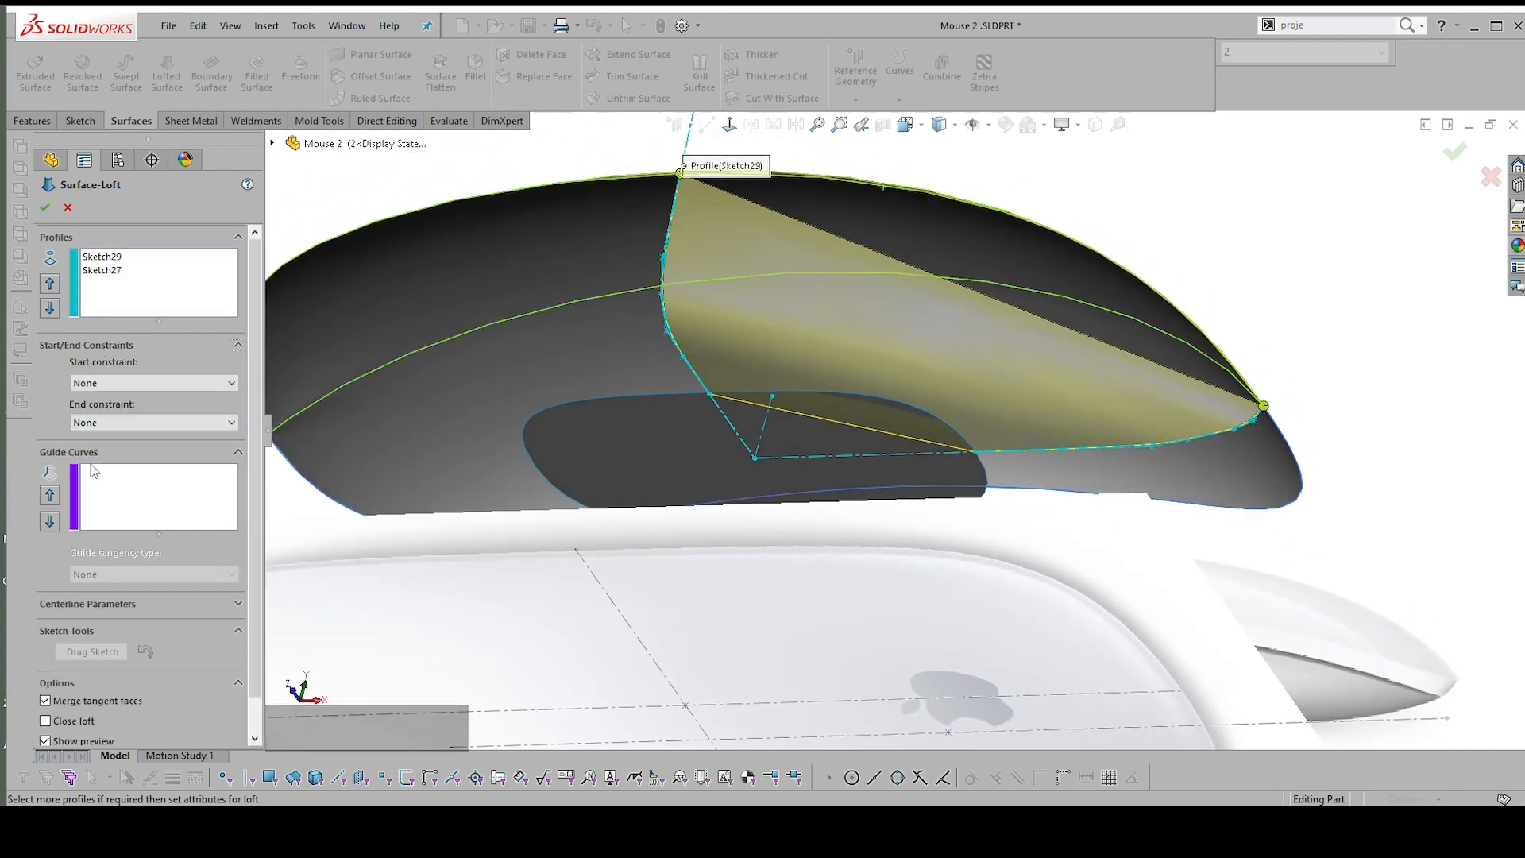
pyautogui.click(122, 480)
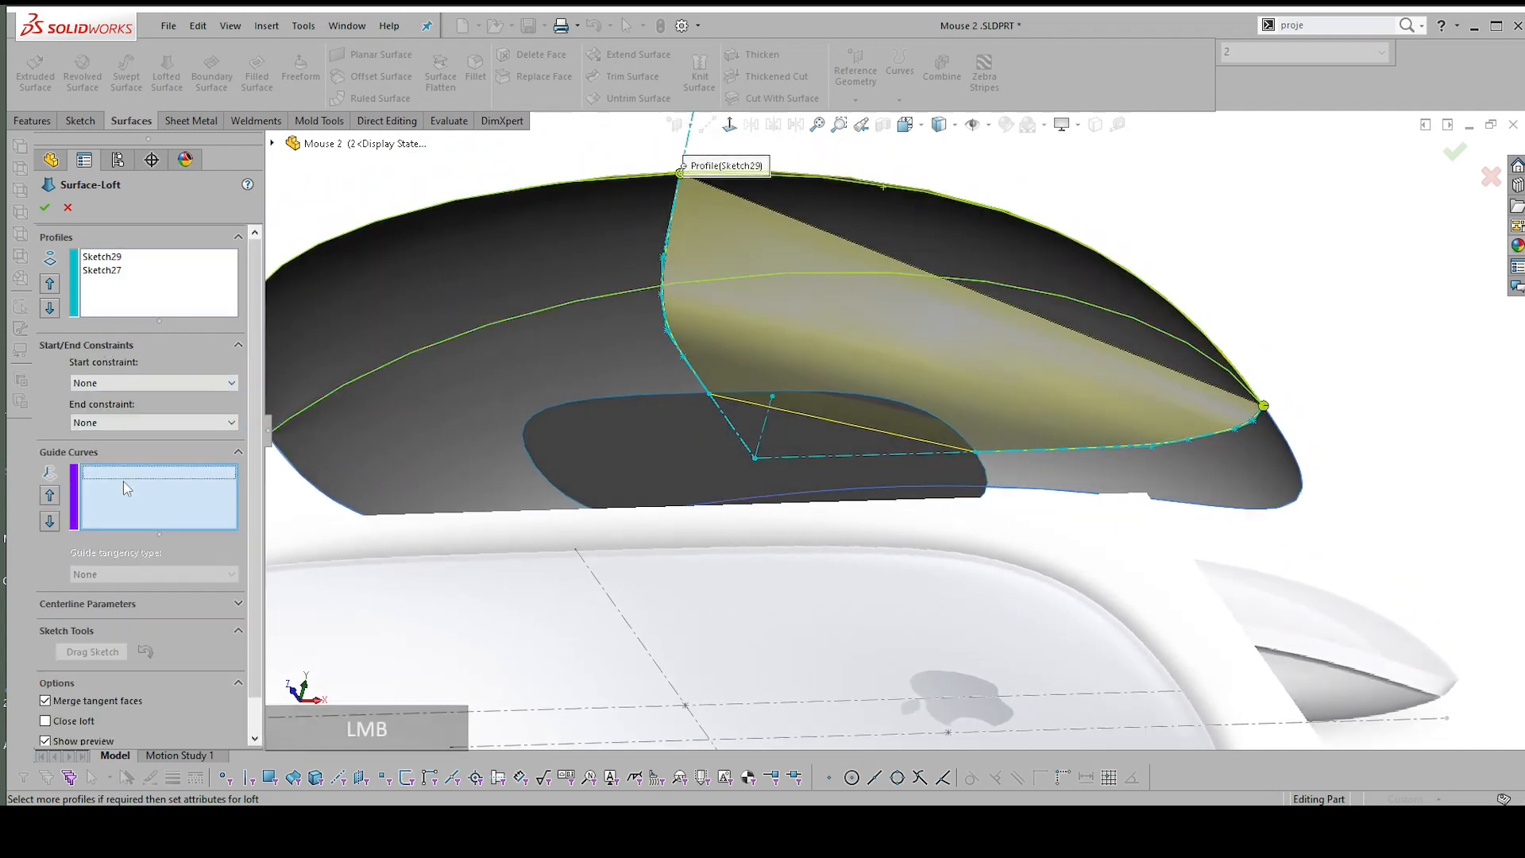
pyautogui.click(1005, 212)
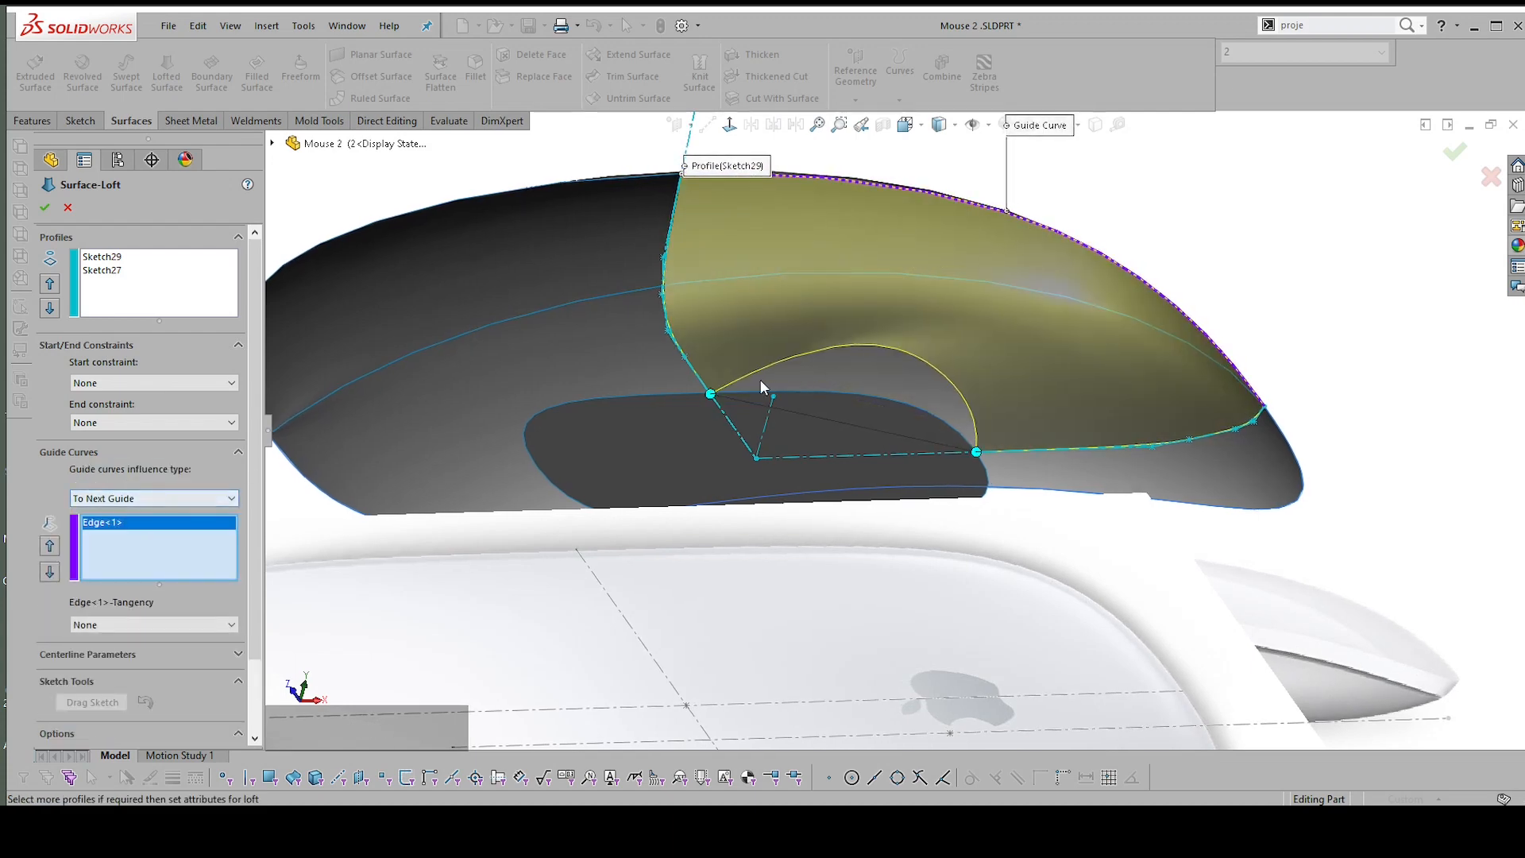
pyautogui.click(822, 393)
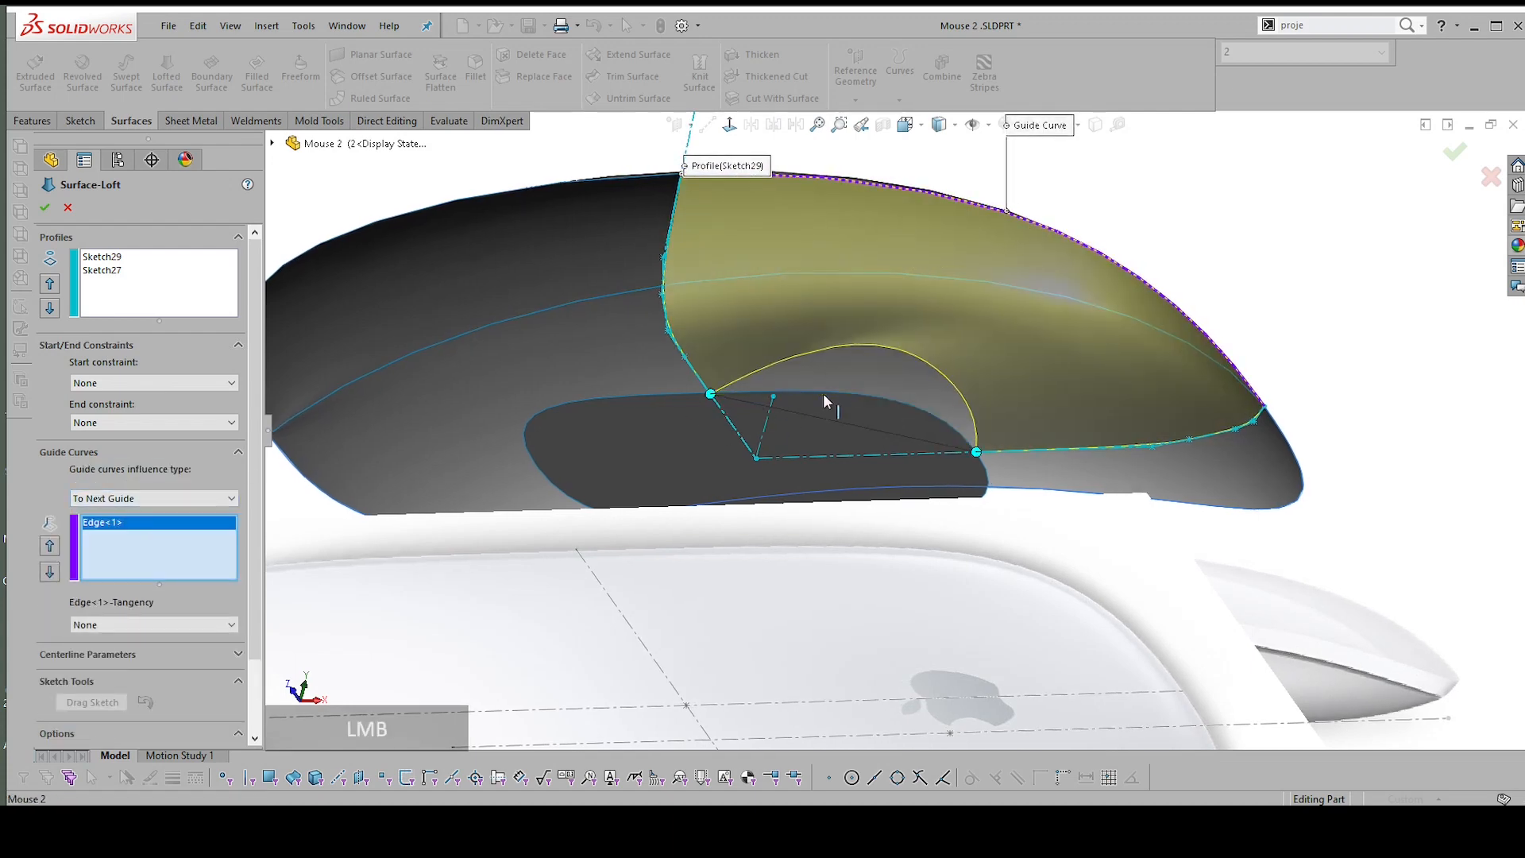
pyautogui.moveTo(854, 383); pyautogui.dragTo(842, 289, button='middle')
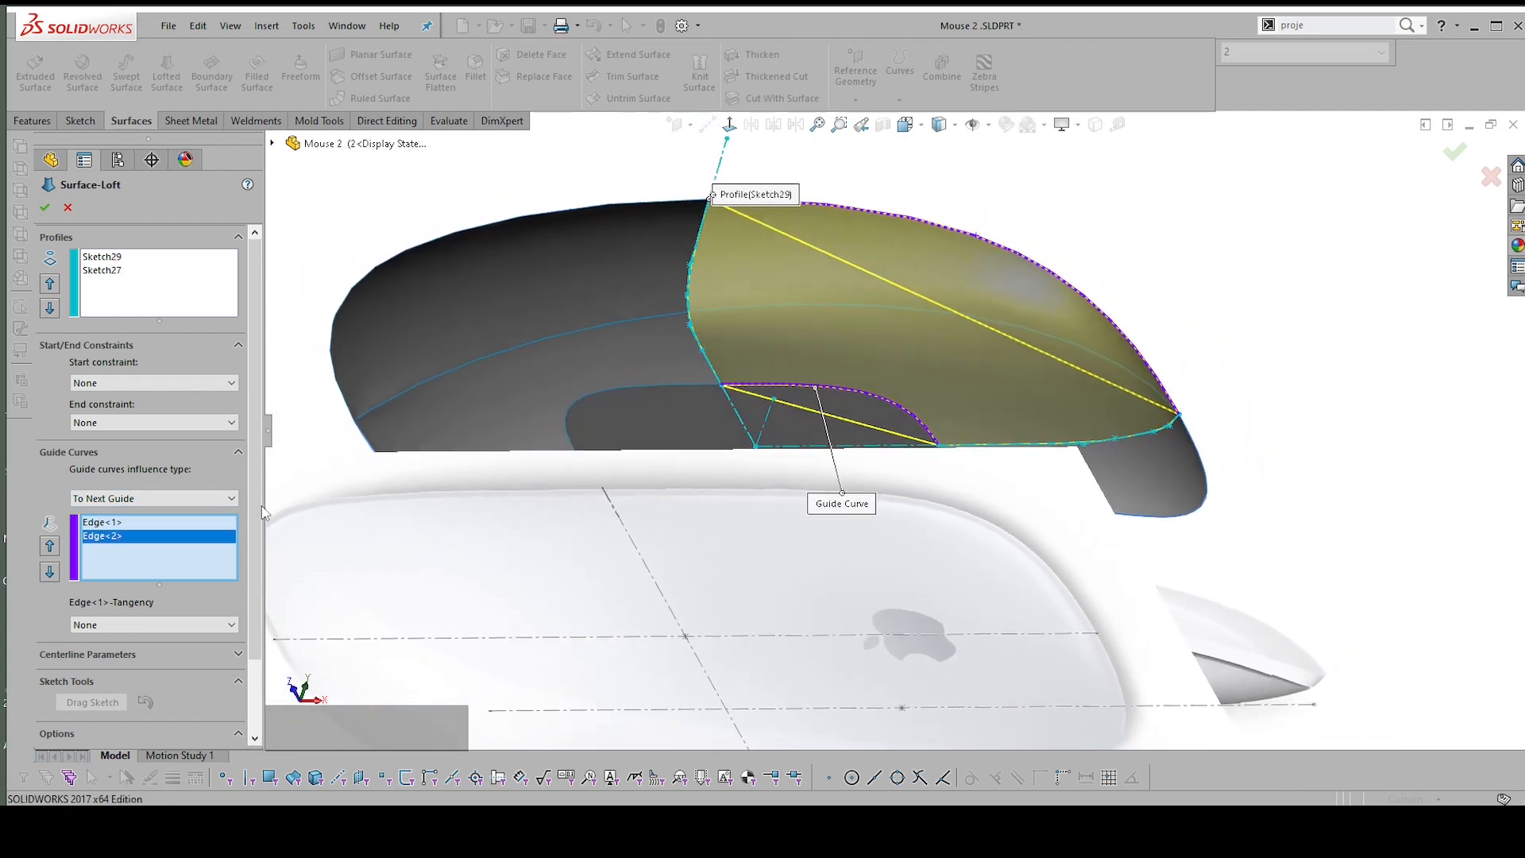
pyautogui.click(44, 208)
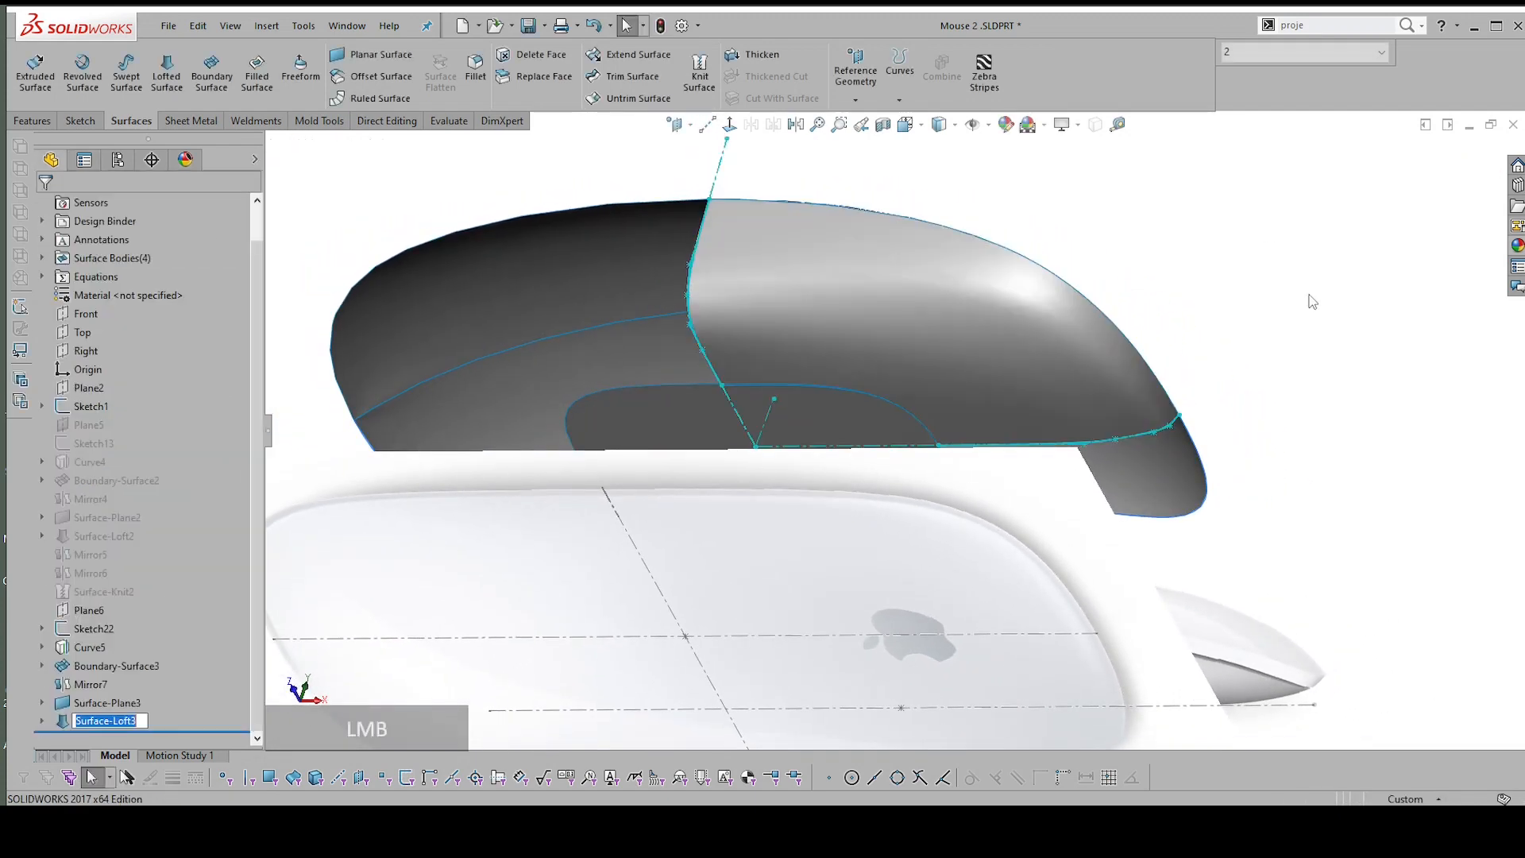
# Hide Sketch1, which holds the 113 mm reference line
pyautogui.click(88, 389)
pyautogui.click(86, 409)
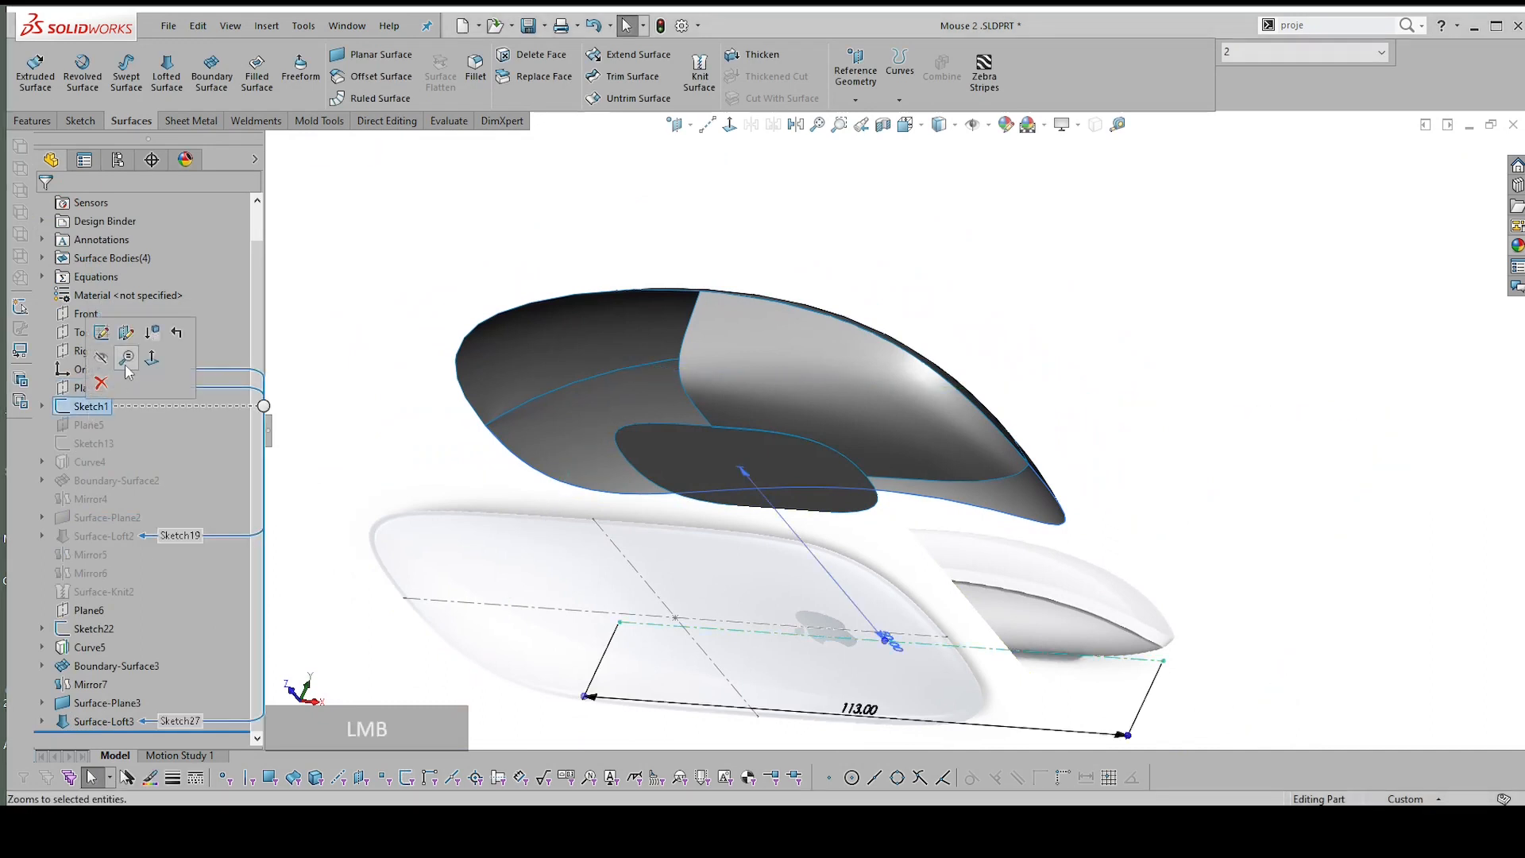
pyautogui.click(108, 360)
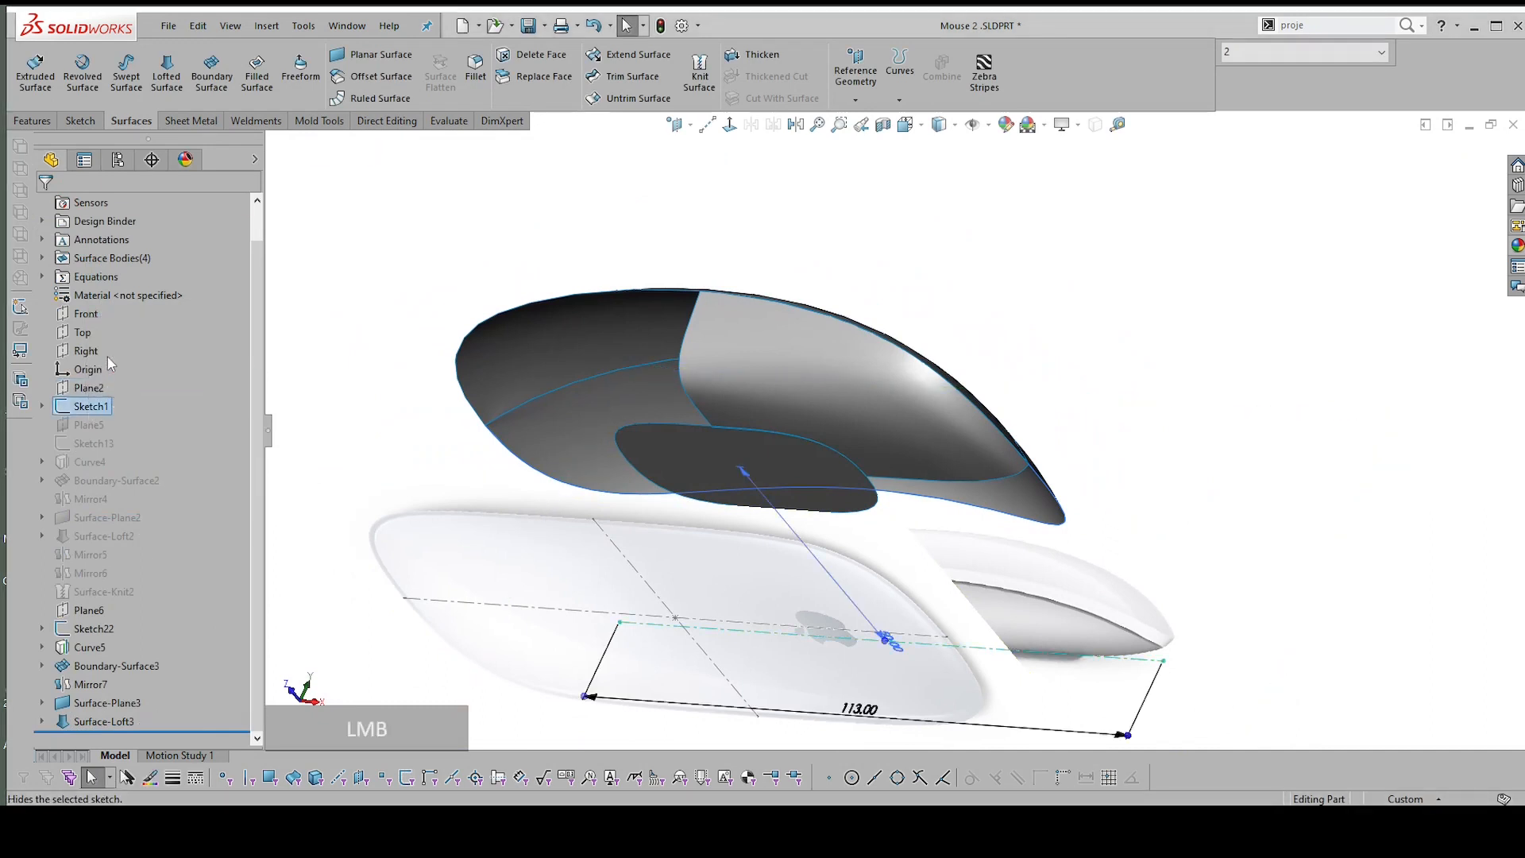
# Hide Sketch22, which holds the top-view reference image with its crossing centerlines
pyautogui.click(91, 629)
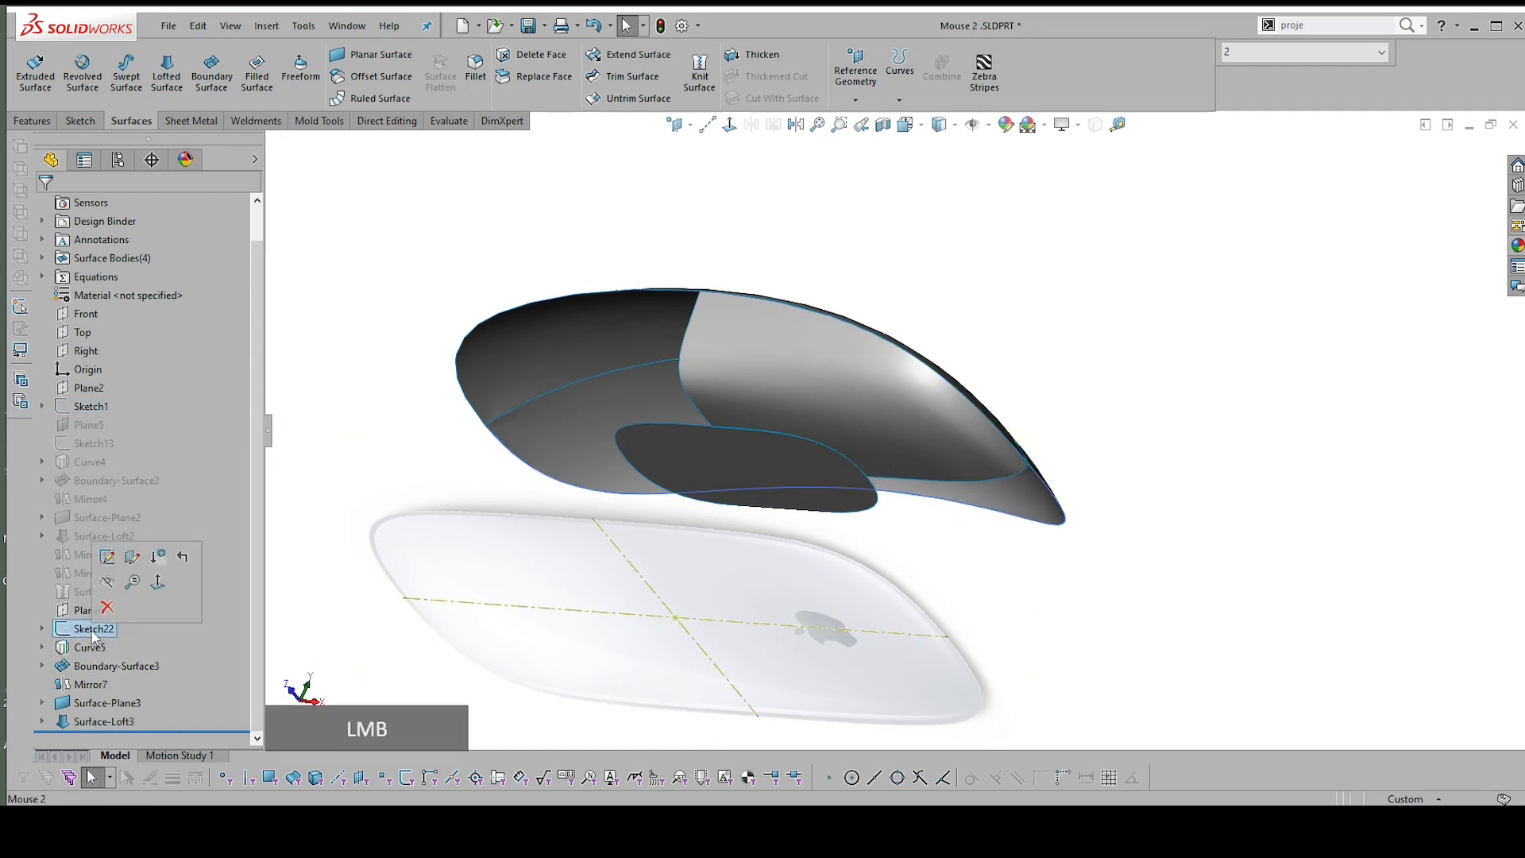
pyautogui.click(107, 586)
# Mirror the lofted side surface body about the Right plane
pyautogui.moveTo(1145, 416); pyautogui.dragTo(899, 336, button='middle')
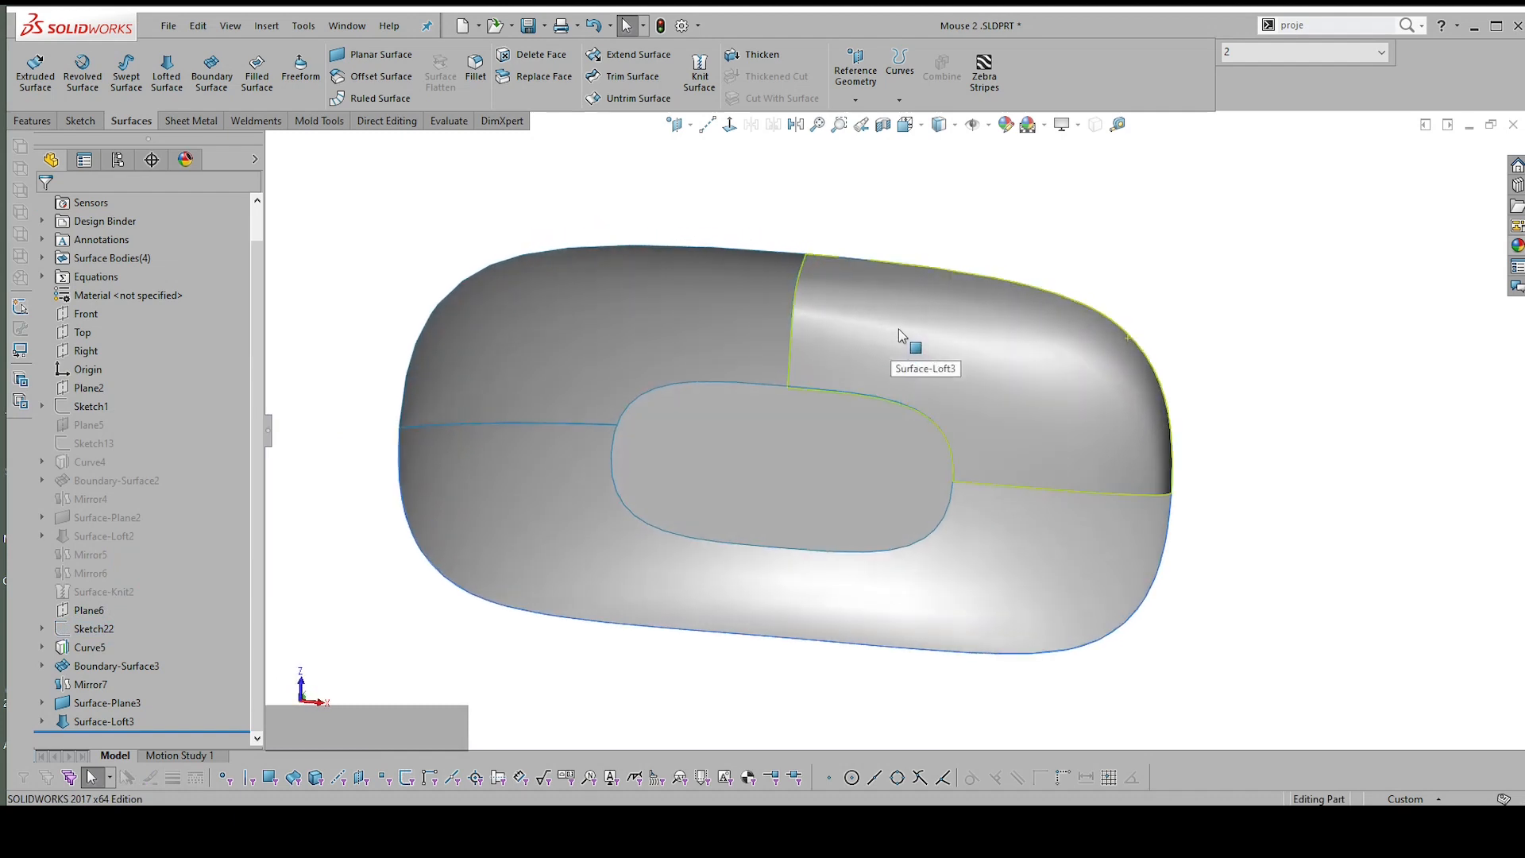
pyautogui.click(898, 329)
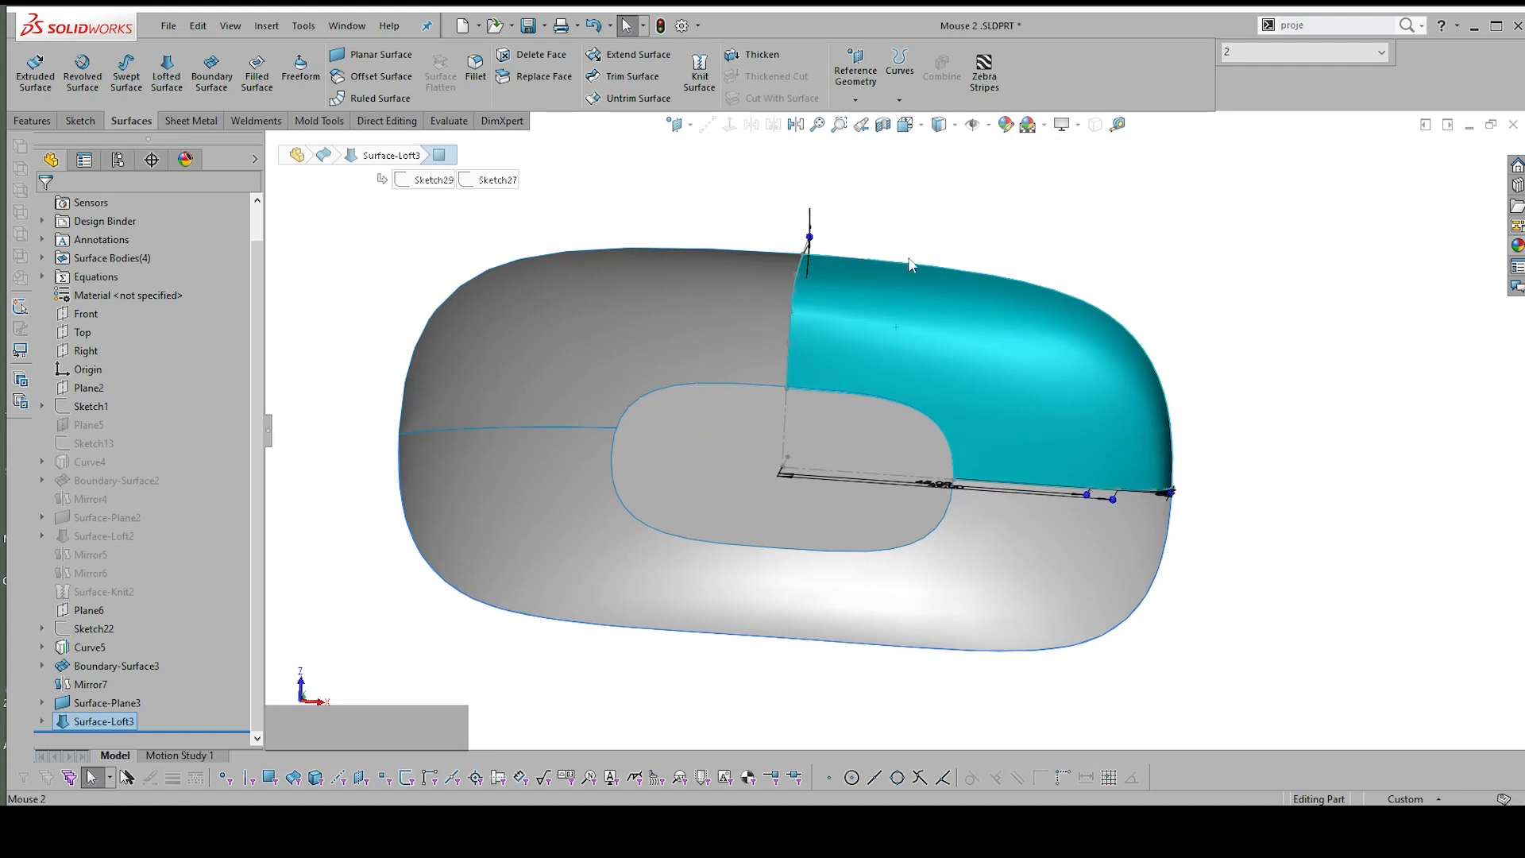
pyautogui.moveTo(905, 374); pyautogui.dragTo(915, 370, button='middle')
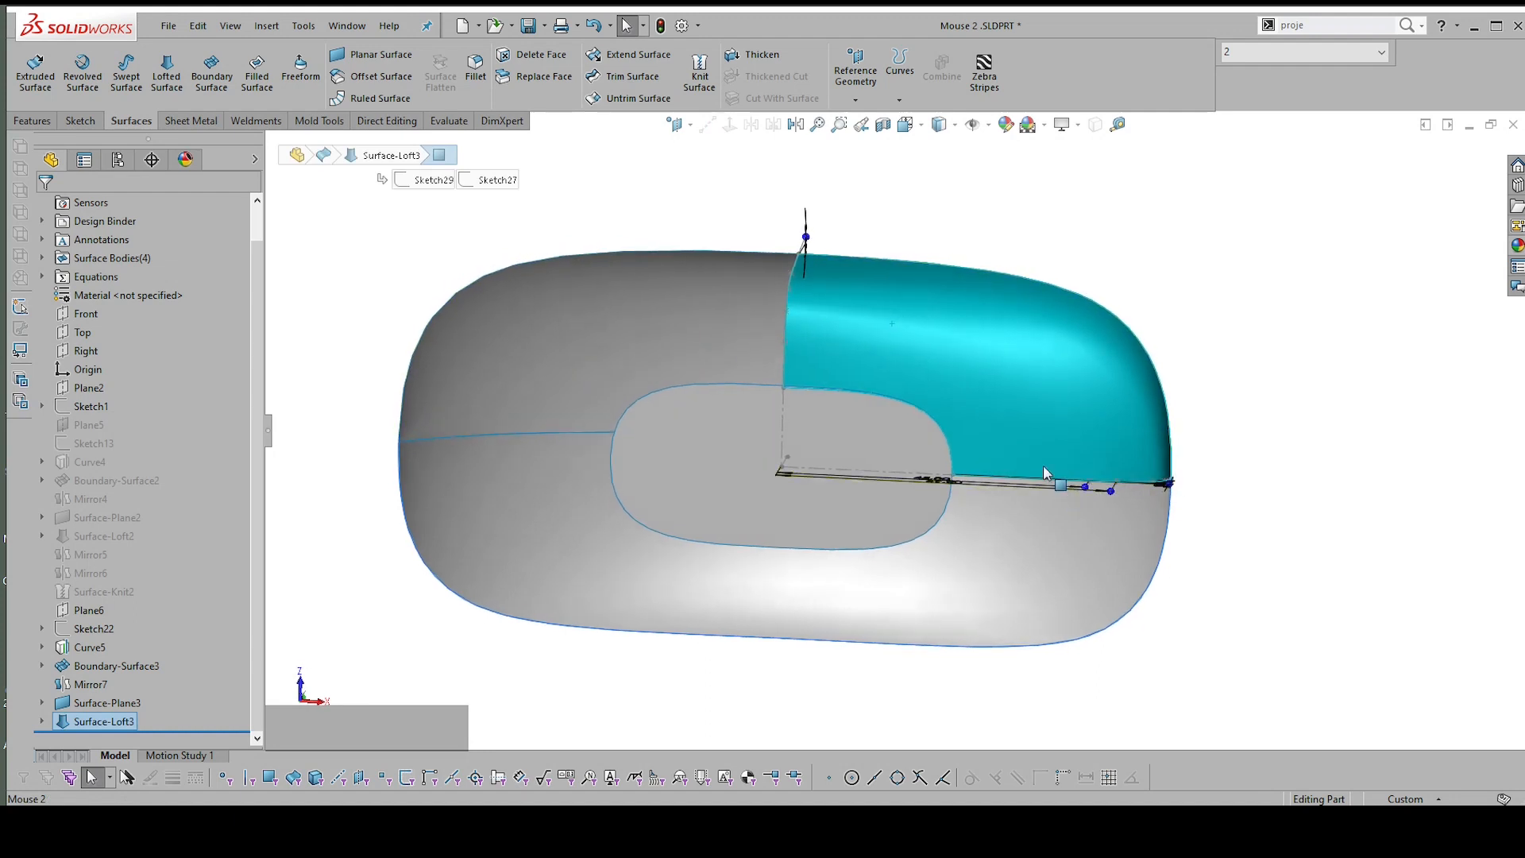
pyautogui.click(860, 126)
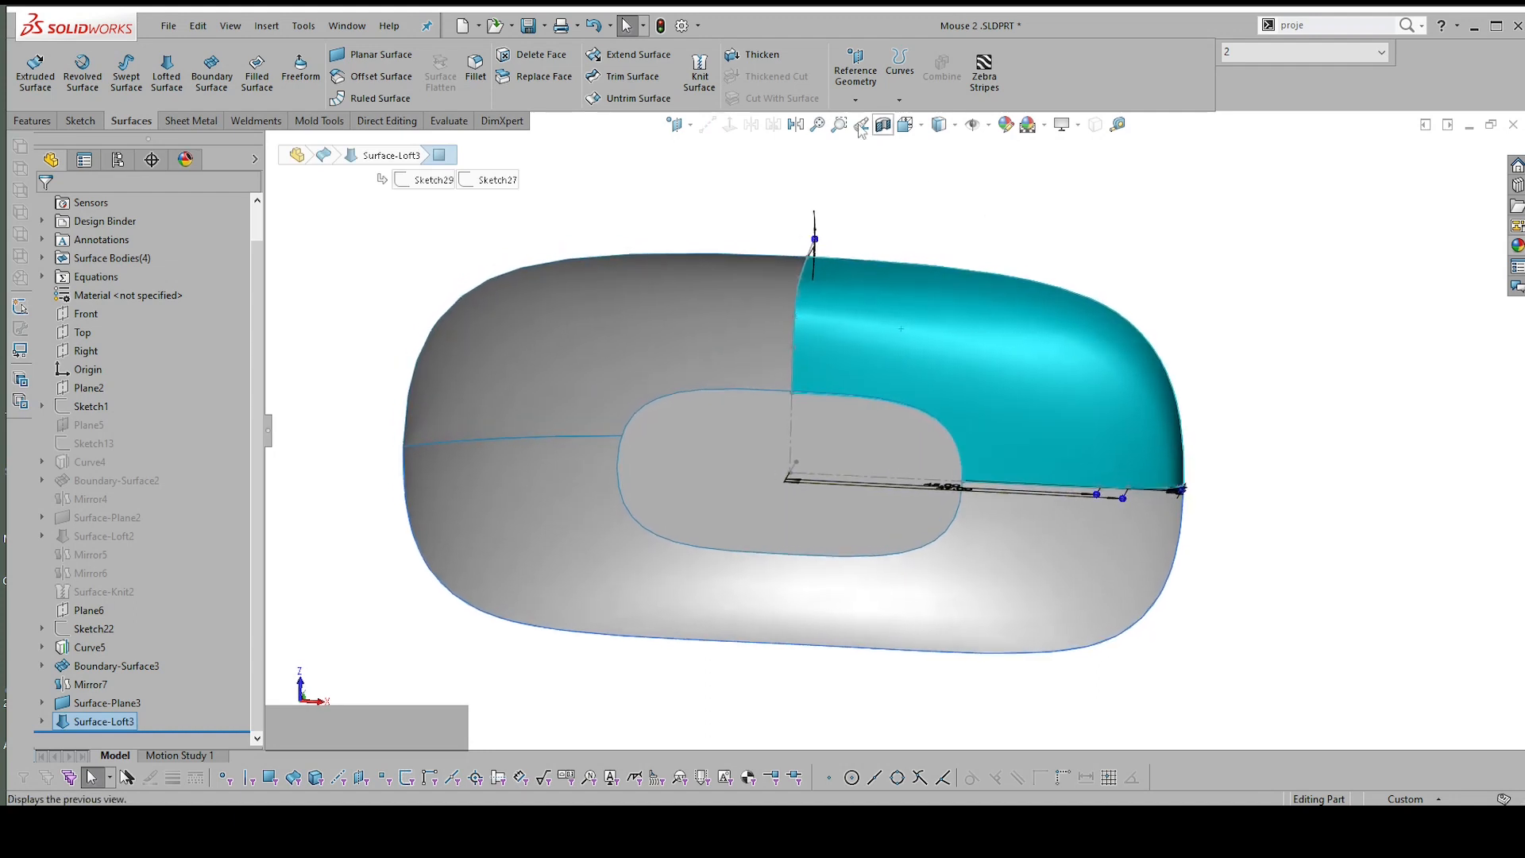
pyautogui.click(794, 125)
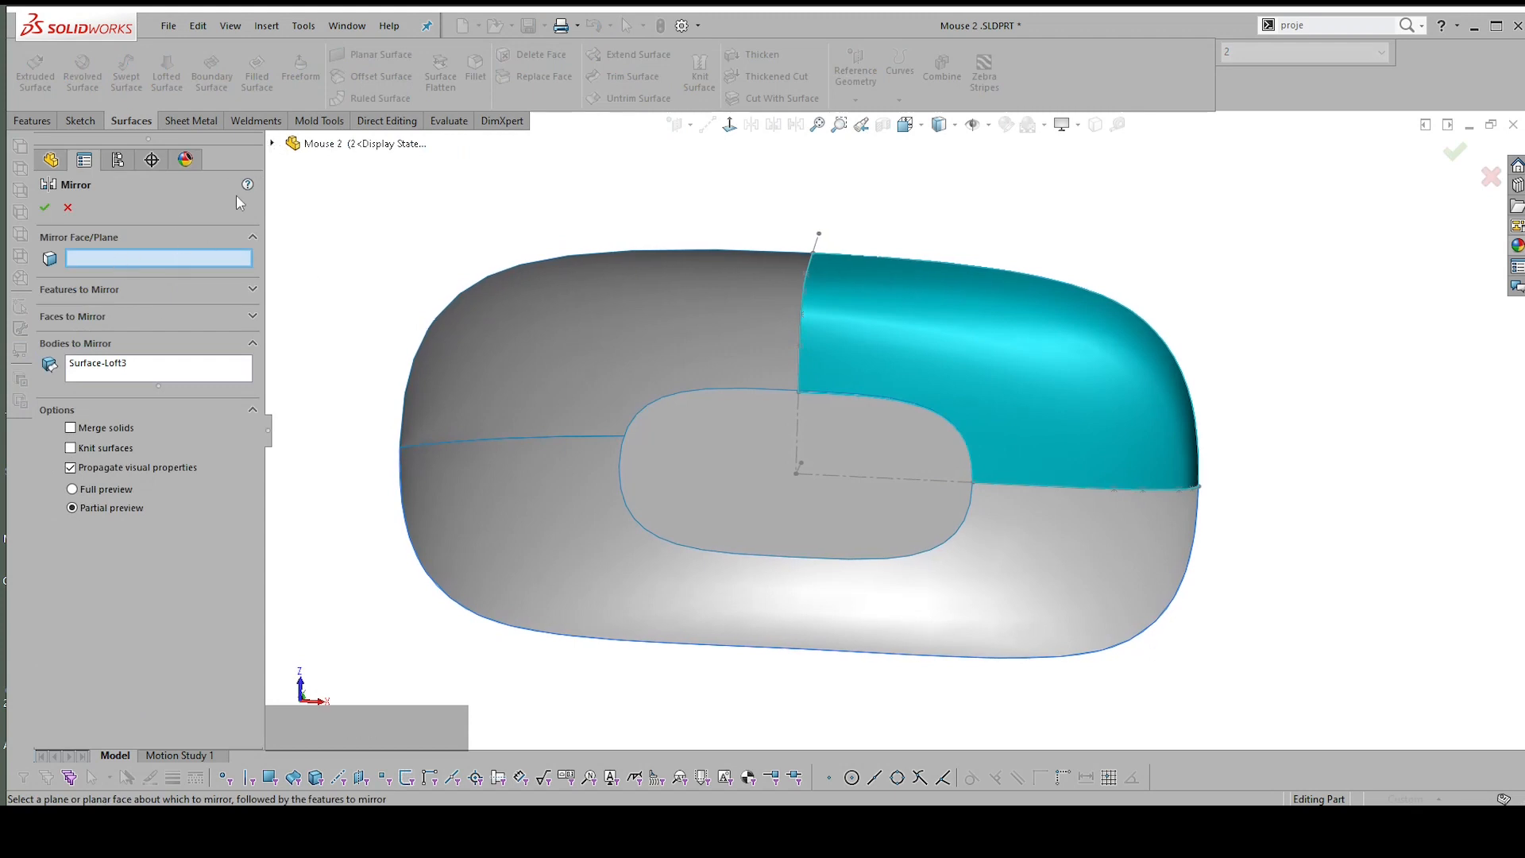
pyautogui.click(272, 144)
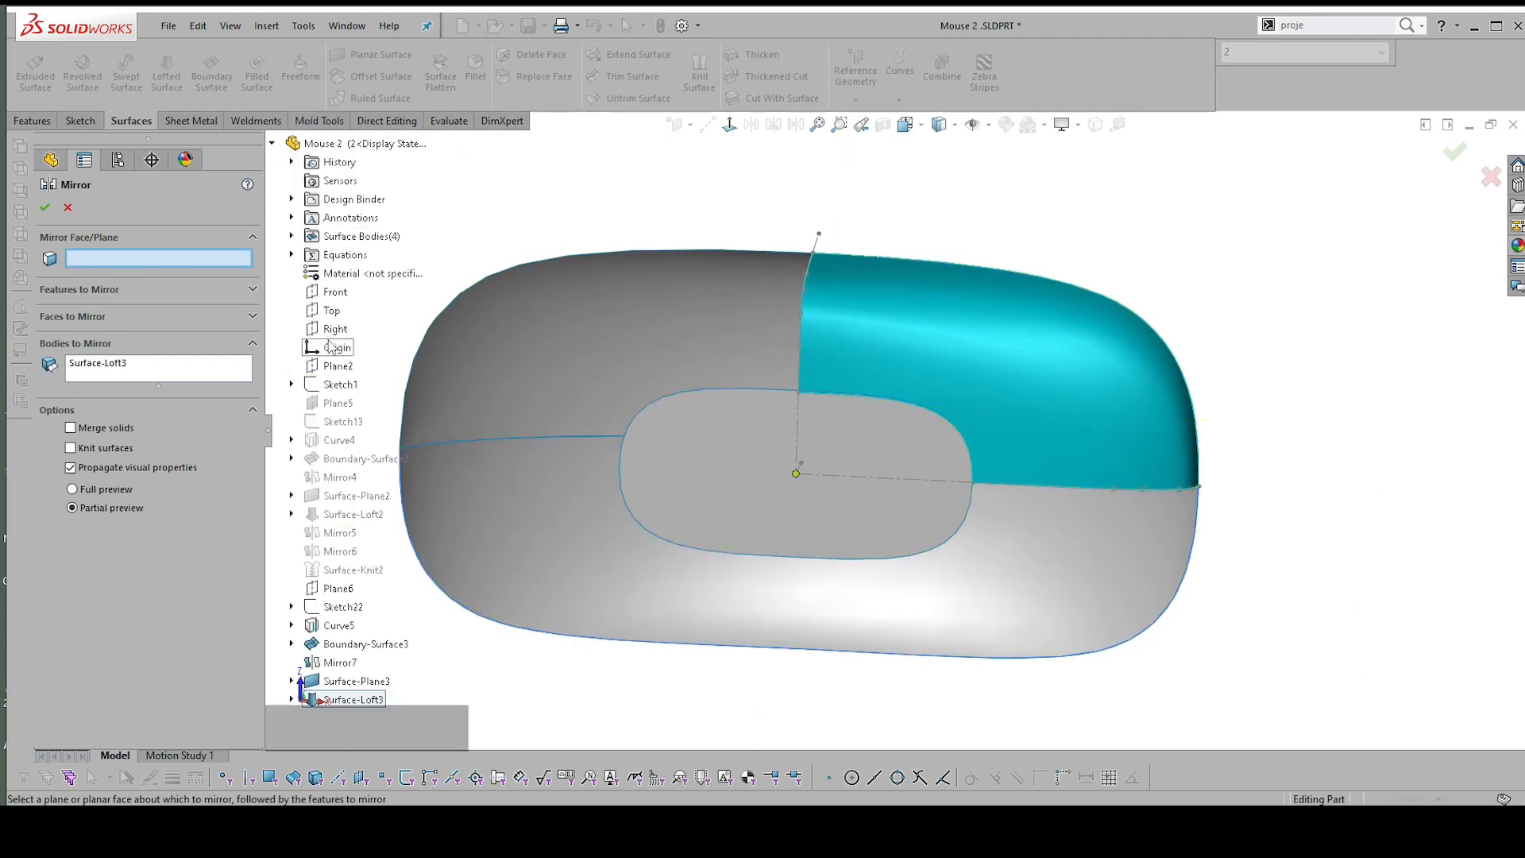
pyautogui.click(337, 330)
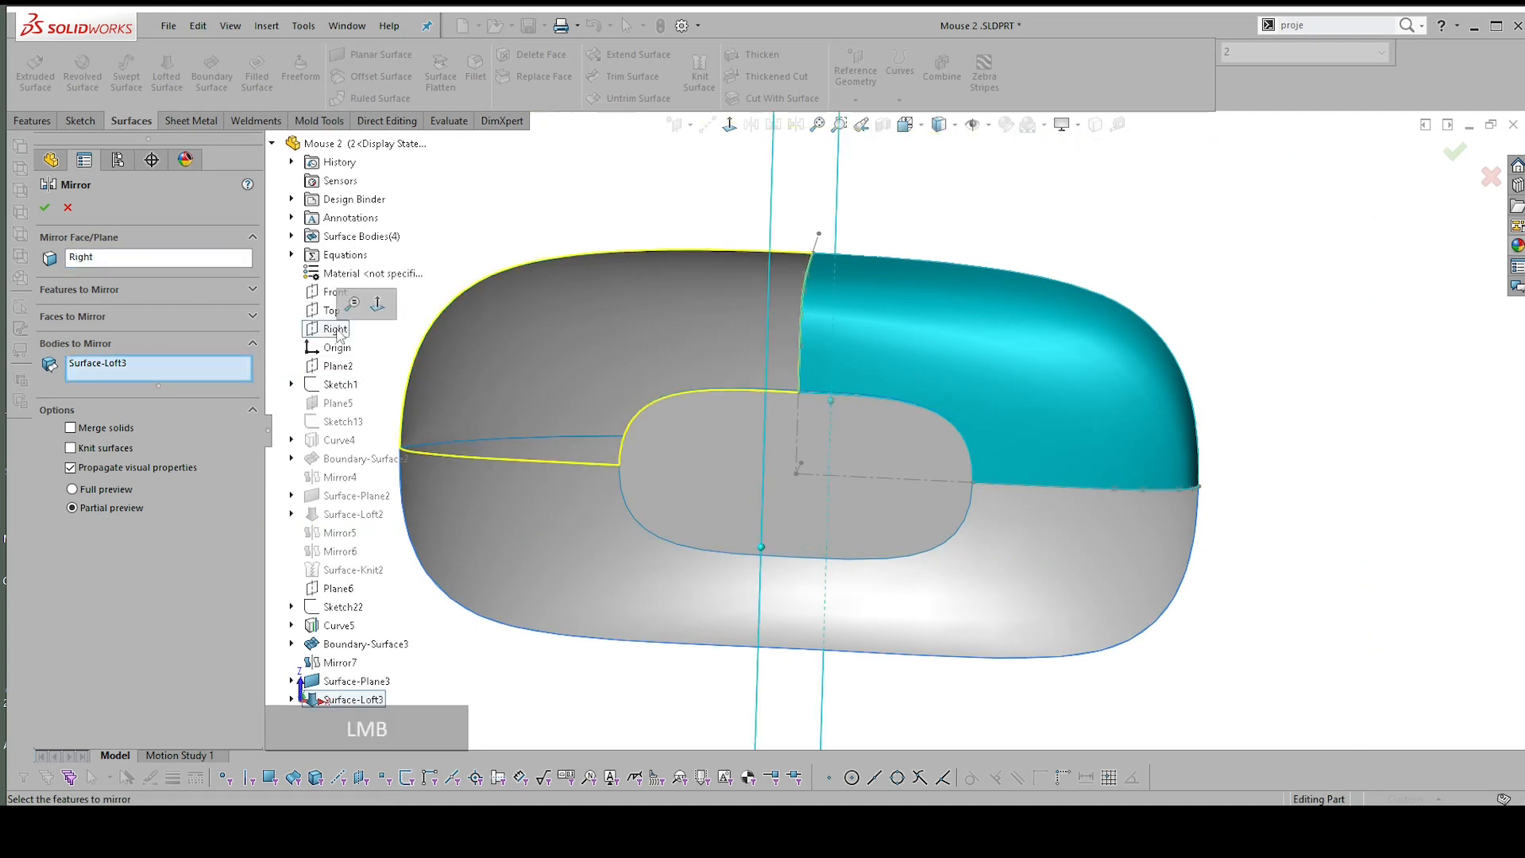
pyautogui.click(45, 208)
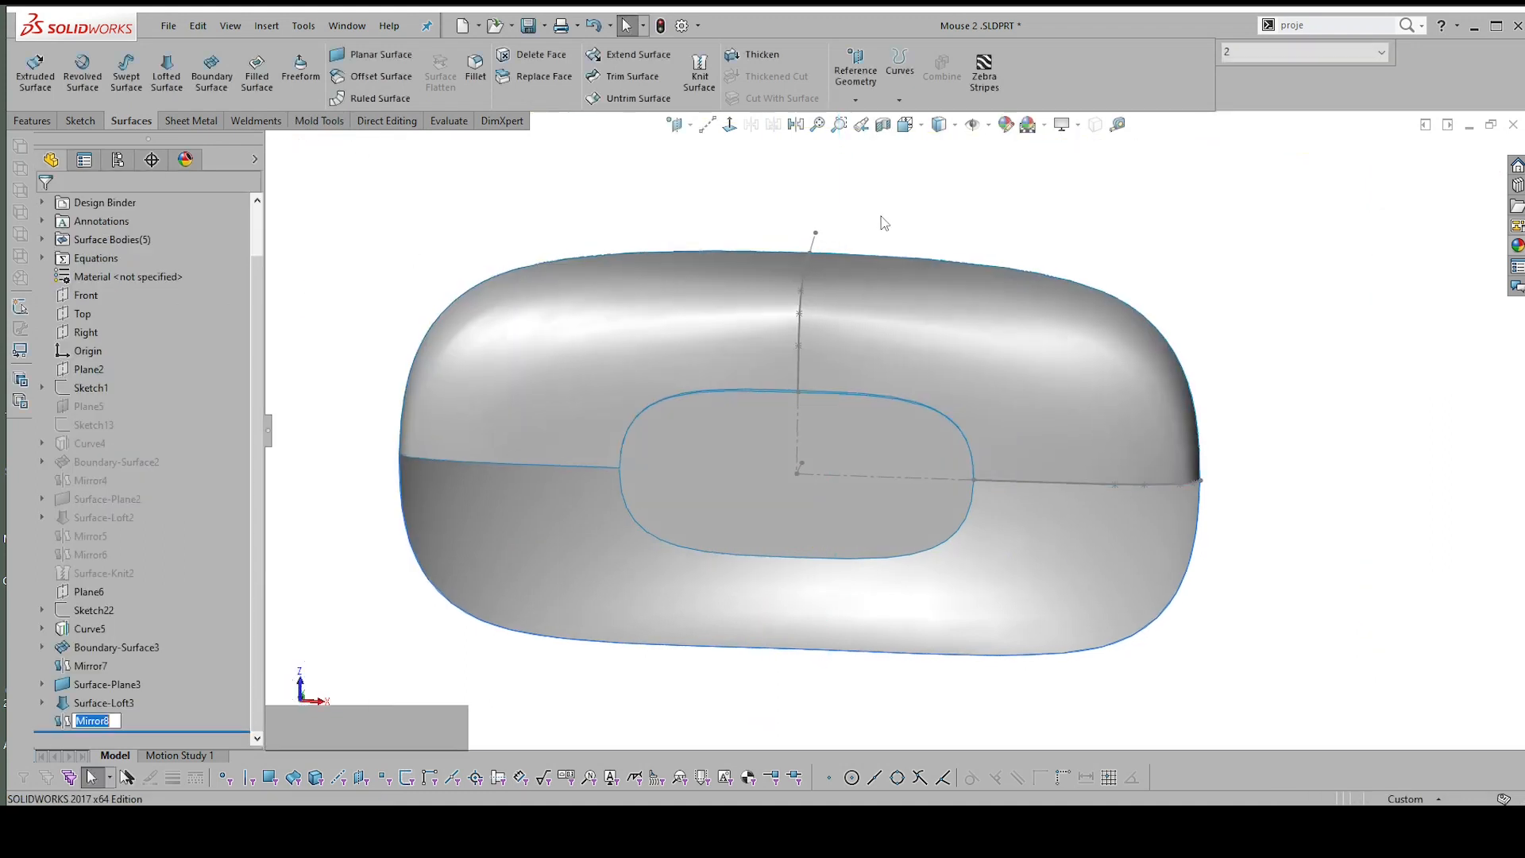
# Edit Surface-Loft3 and set its start constraint at the Sketch29 profile to Normal To Profile
pyautogui.scroll(-4, 892, 350)
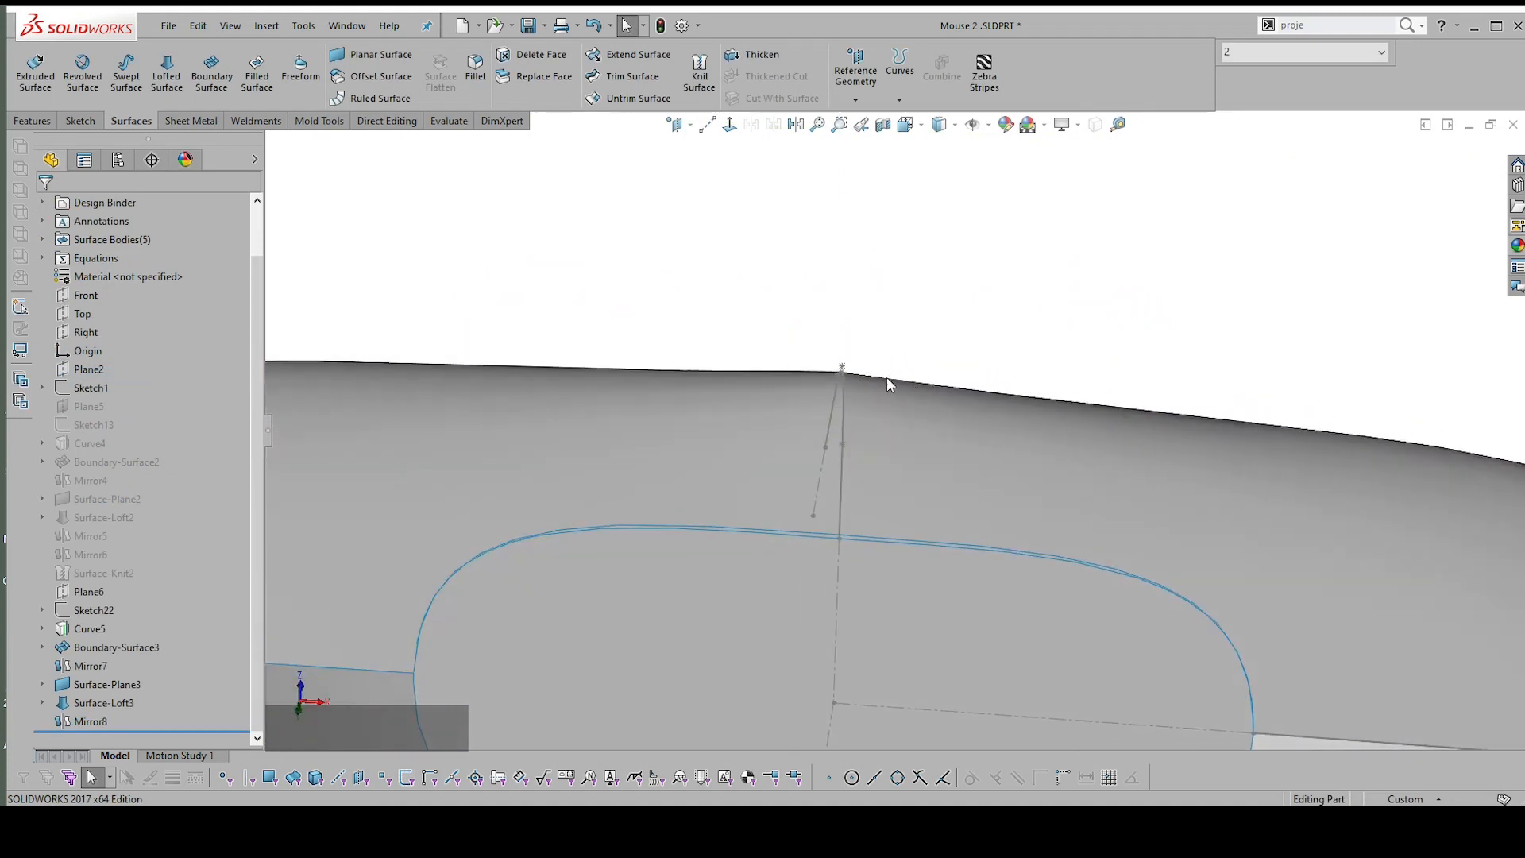
pyautogui.moveTo(886, 376); pyautogui.dragTo(839, 427, button='middle')
pyautogui.scroll(4, 889, 354)
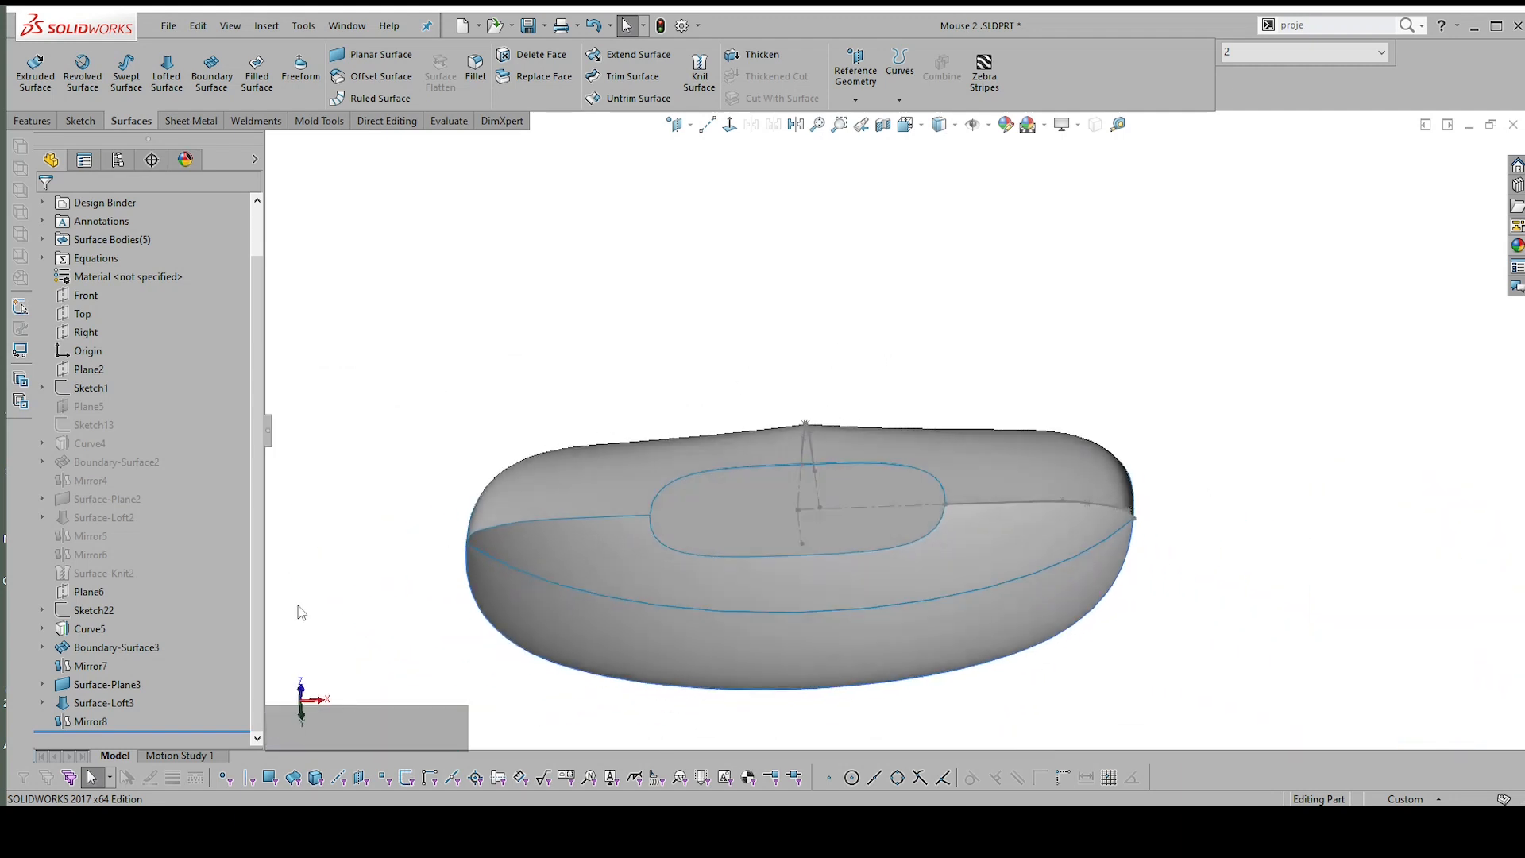
pyautogui.click(97, 702)
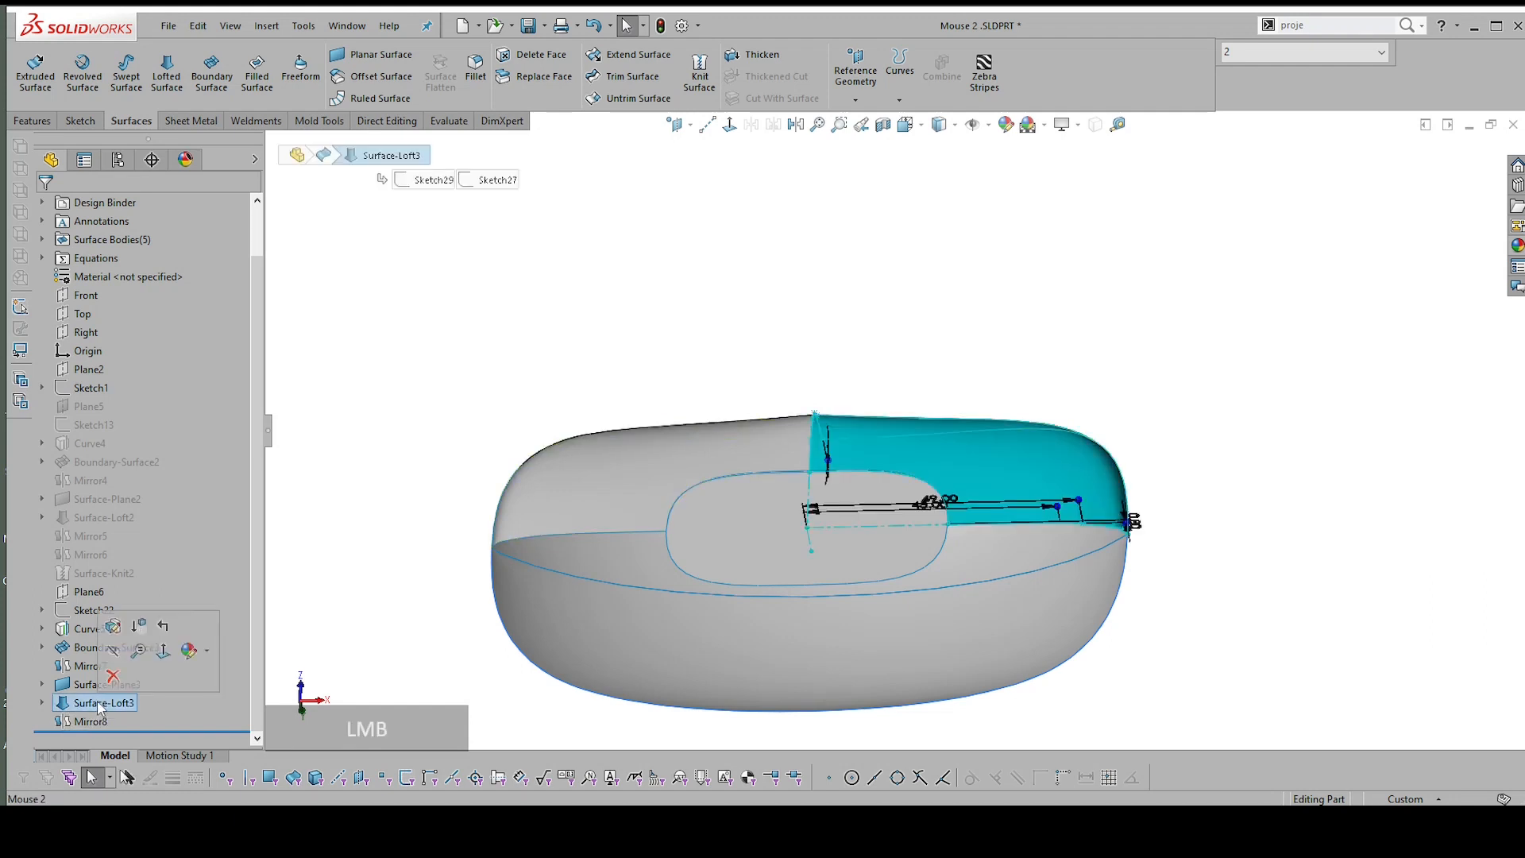
pyautogui.click(115, 627)
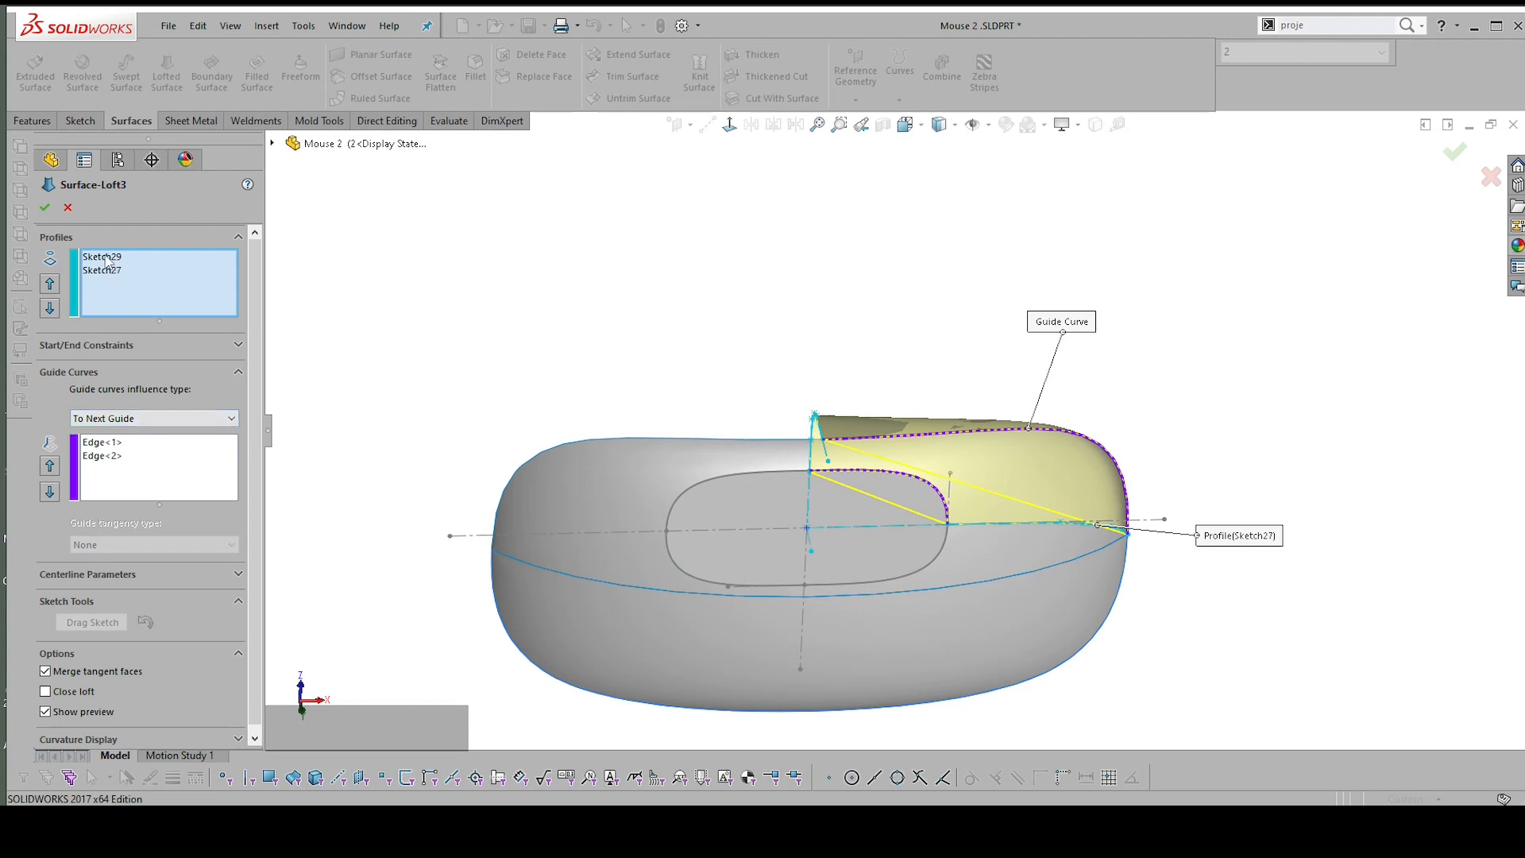
pyautogui.click(108, 259)
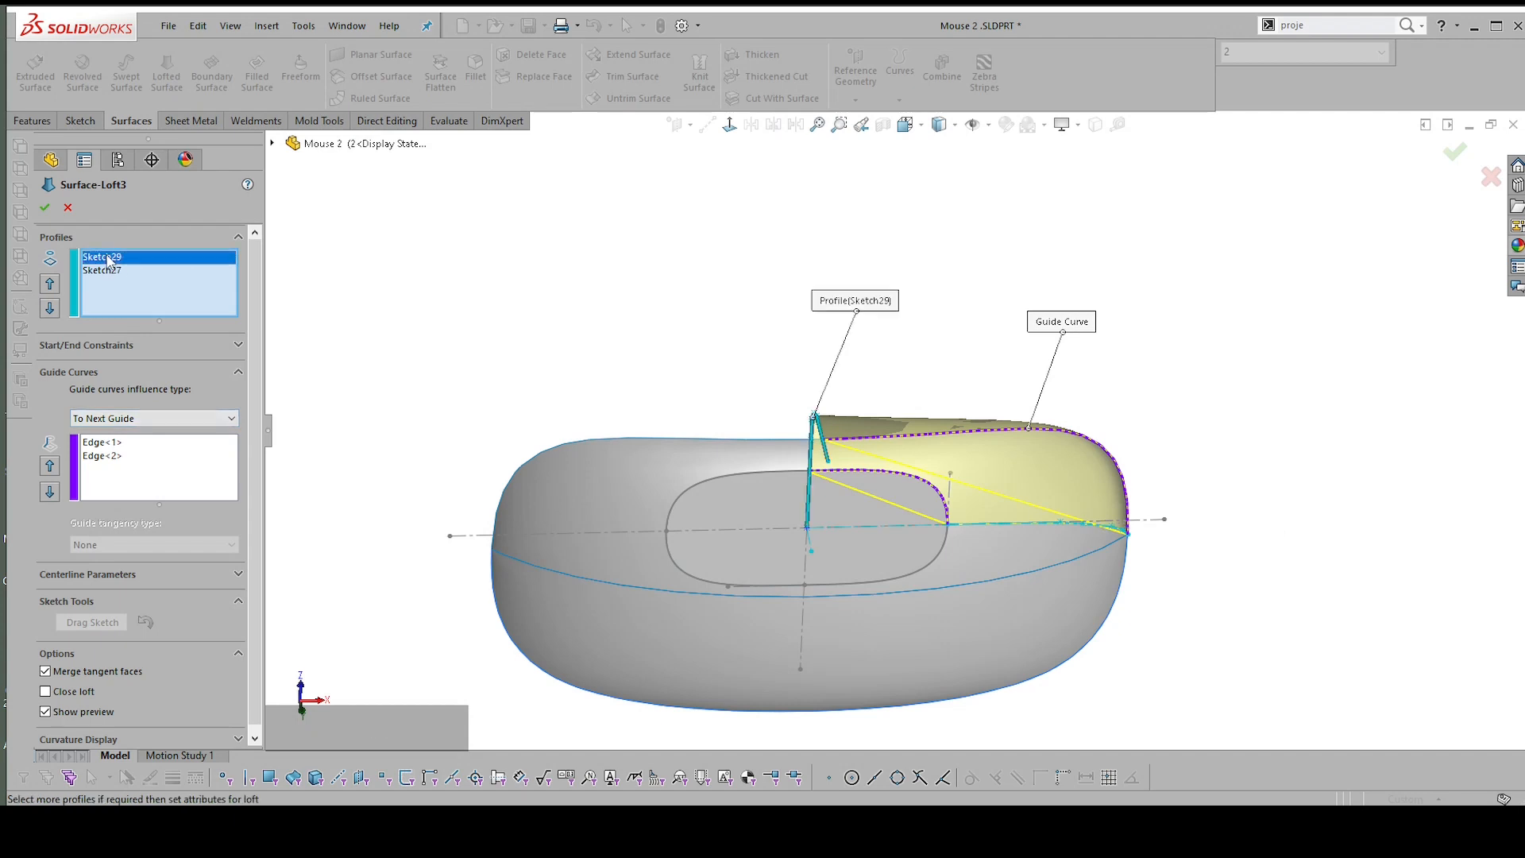
pyautogui.click(238, 345)
pyautogui.click(101, 384)
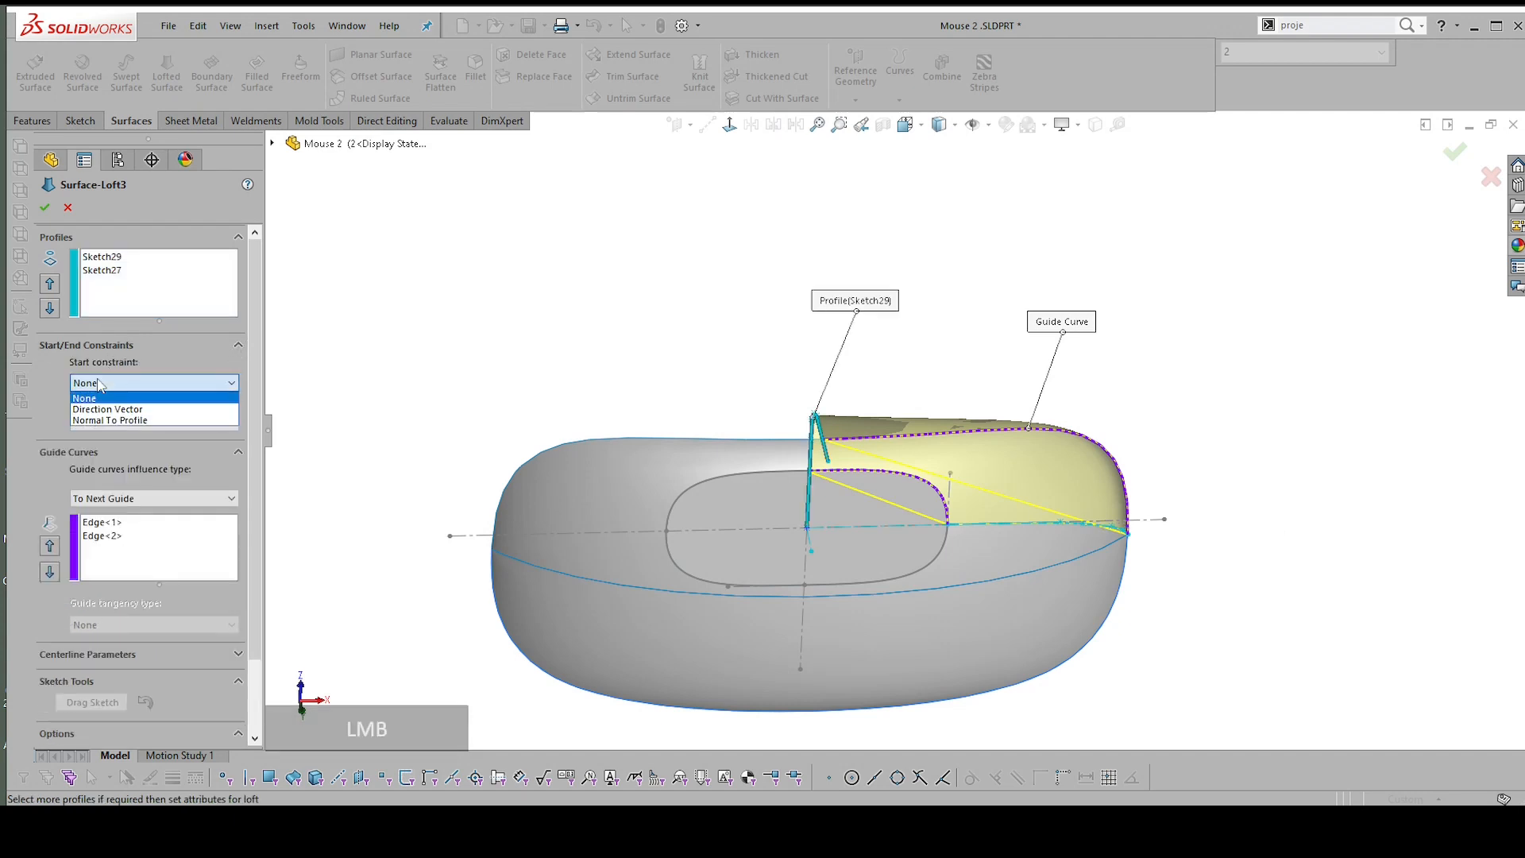
pyautogui.click(101, 420)
pyautogui.scroll(-2, 816, 432)
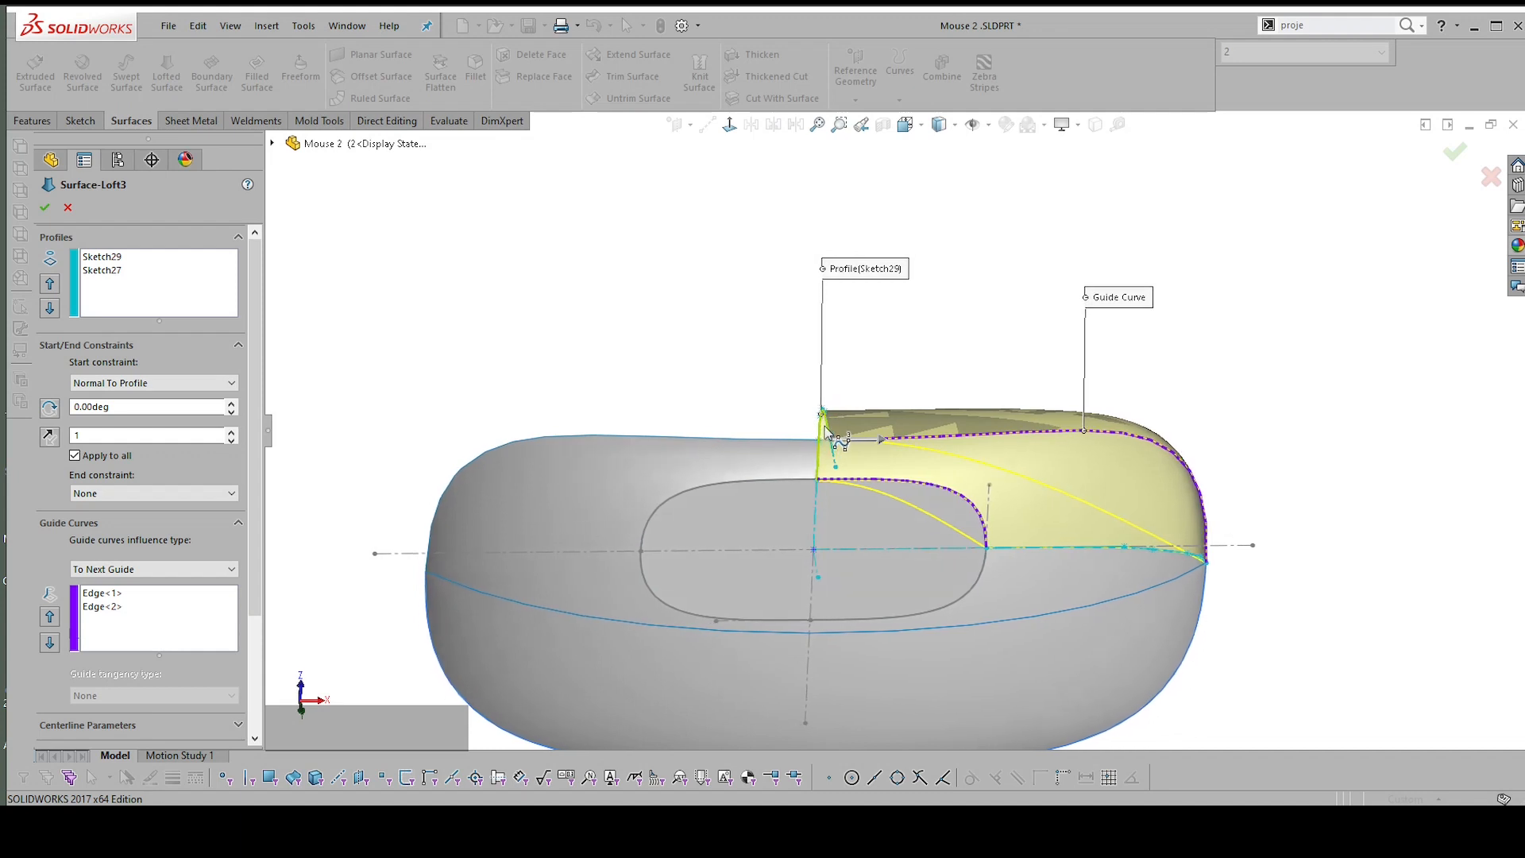
pyautogui.scroll(-1, 822, 439)
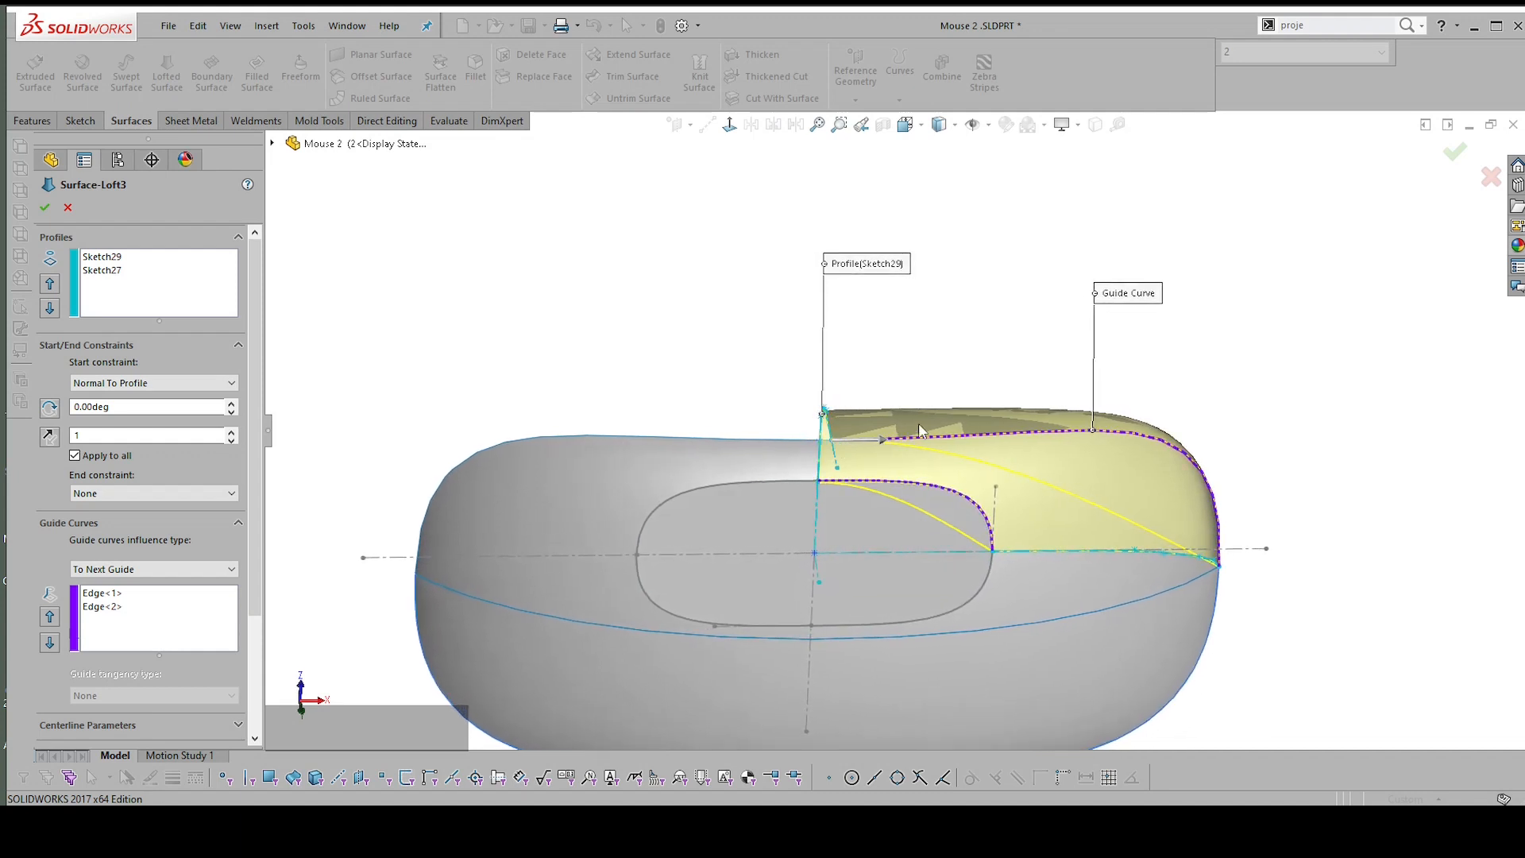
pyautogui.scroll(-1, 940, 409)
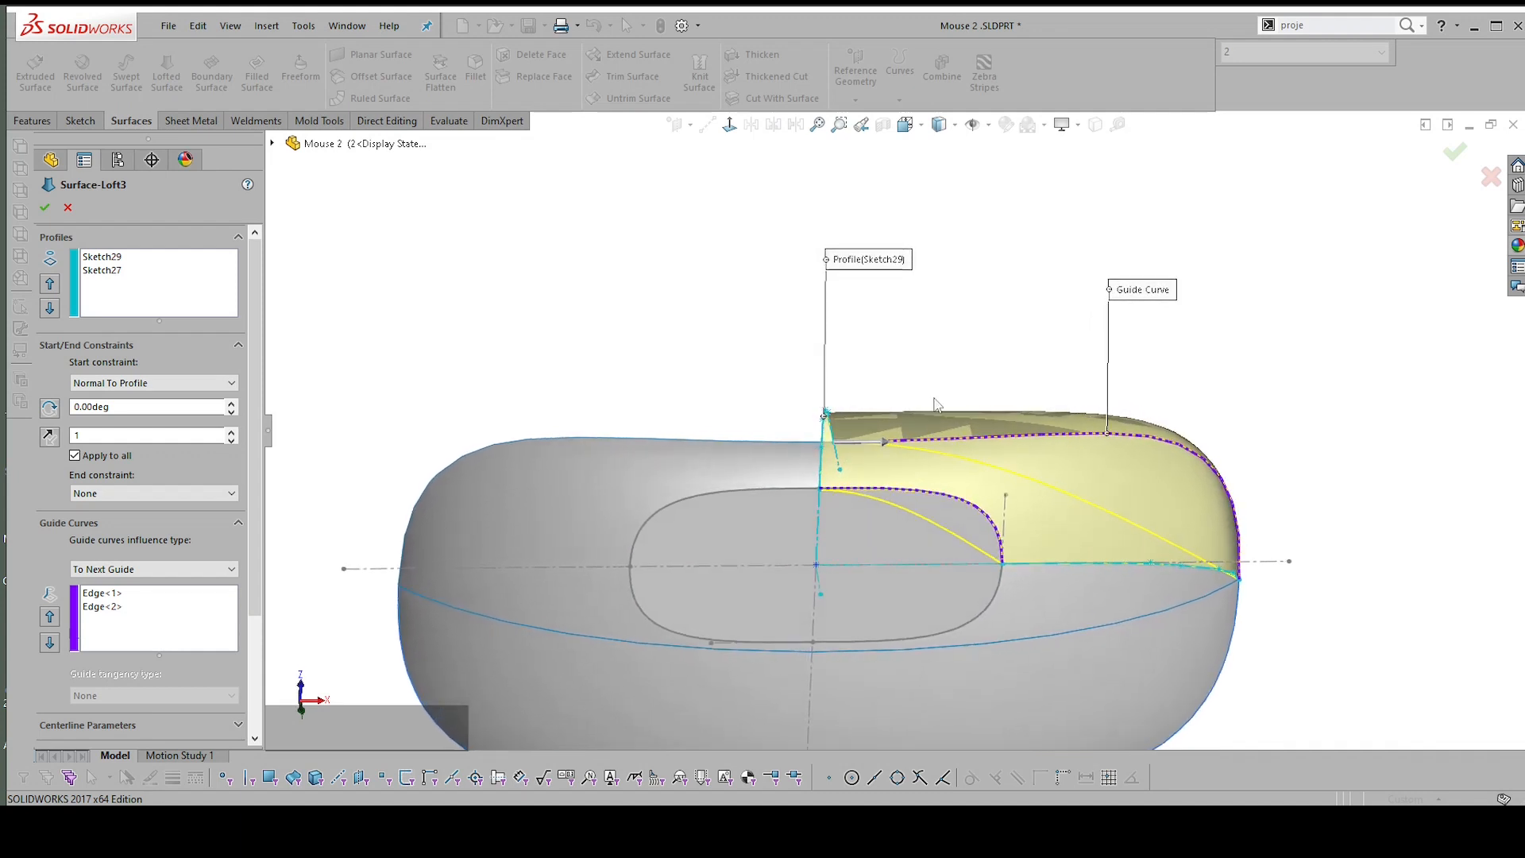
pyautogui.scroll(-1, 885, 421)
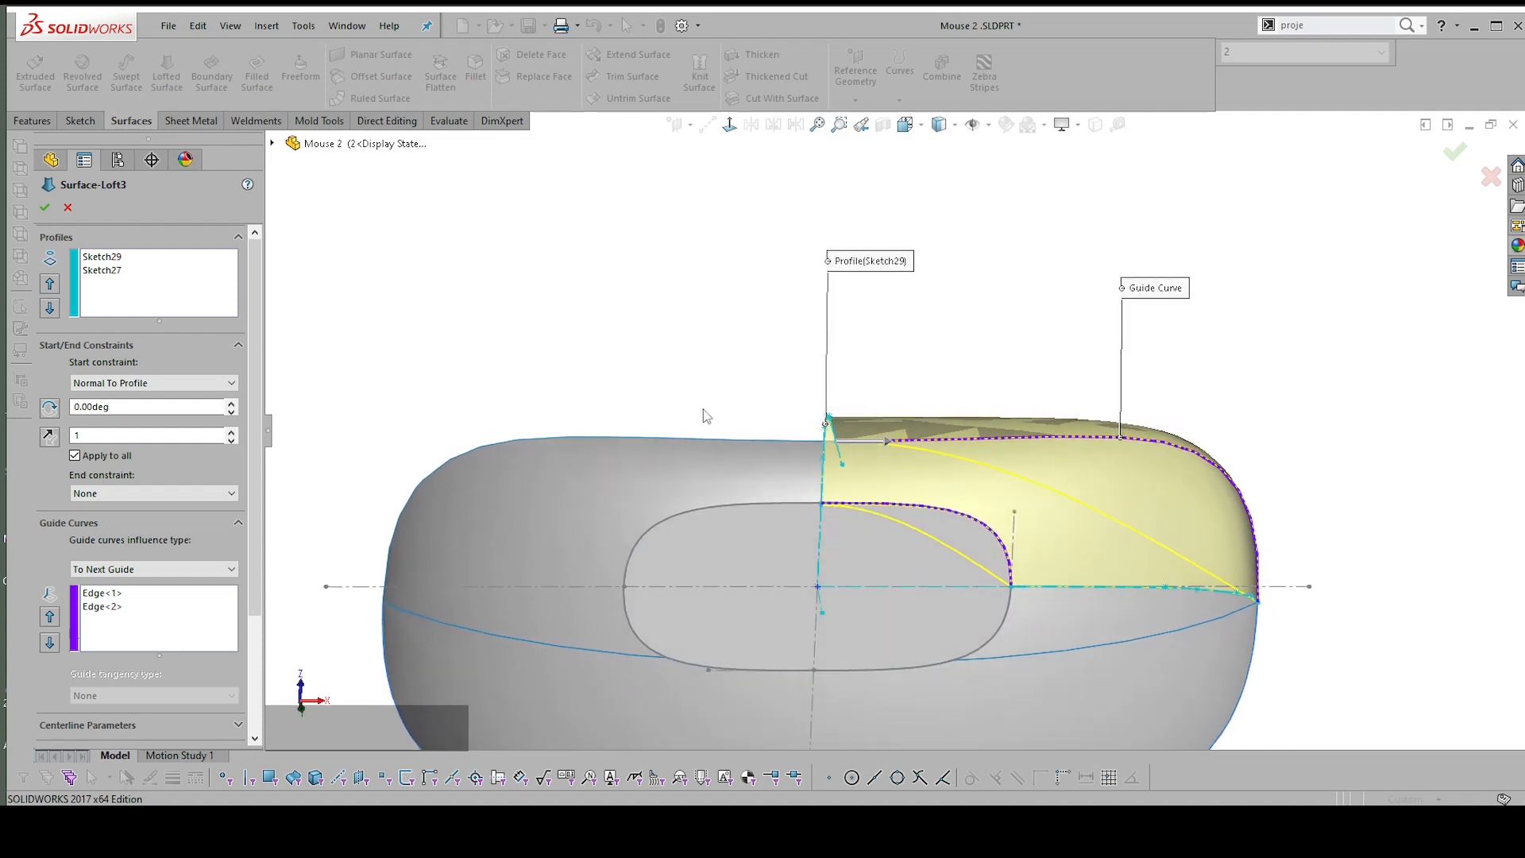
# Set the loft's end constraint at the Sketch27 profile to Normal To Profile and accept the edited surface
pyautogui.click(106, 274)
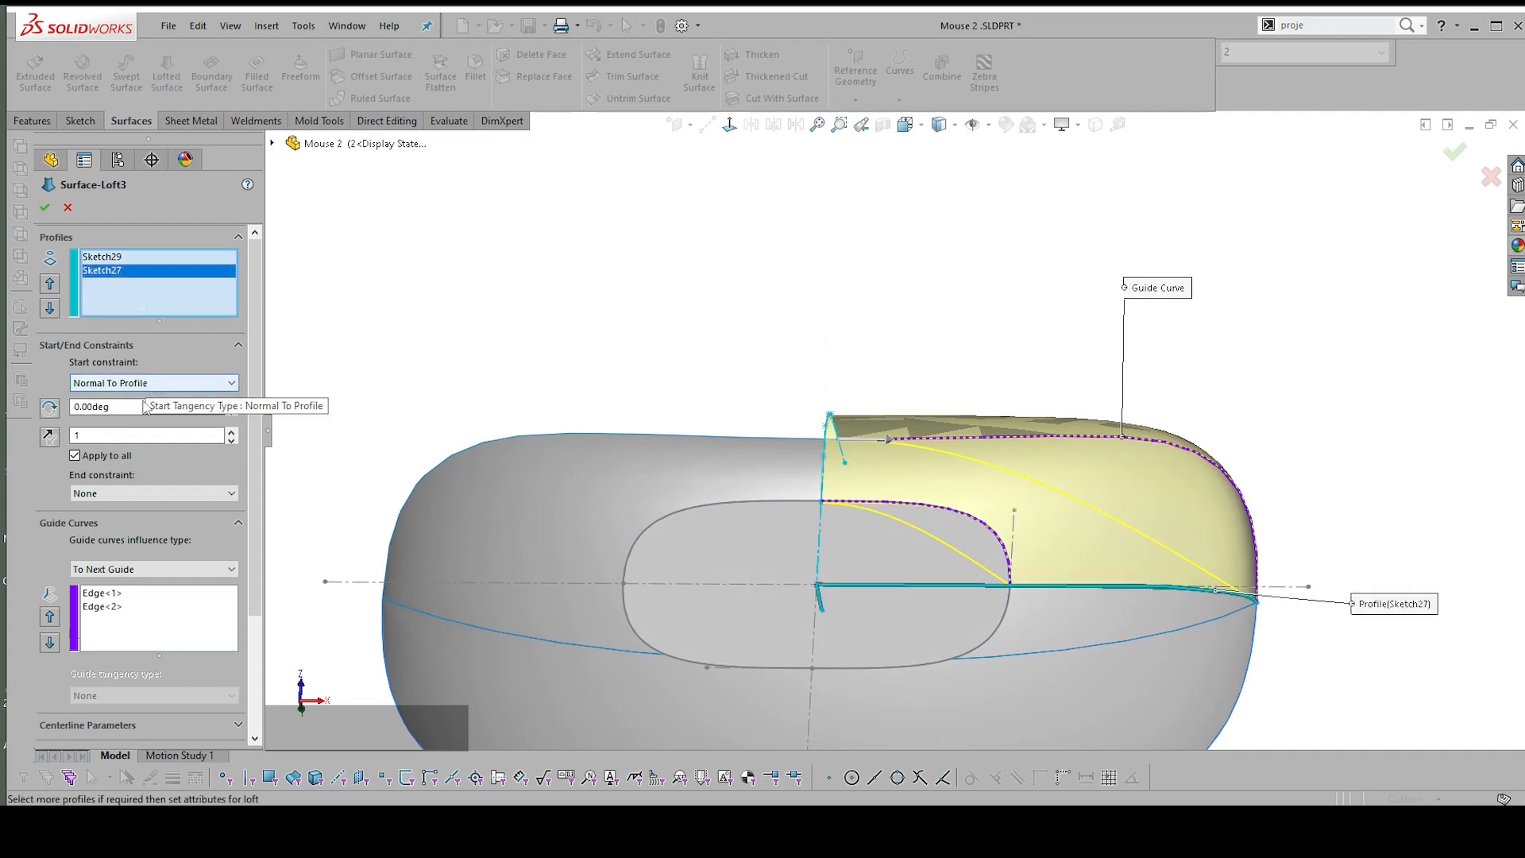
pyautogui.click(111, 494)
pyautogui.click(123, 530)
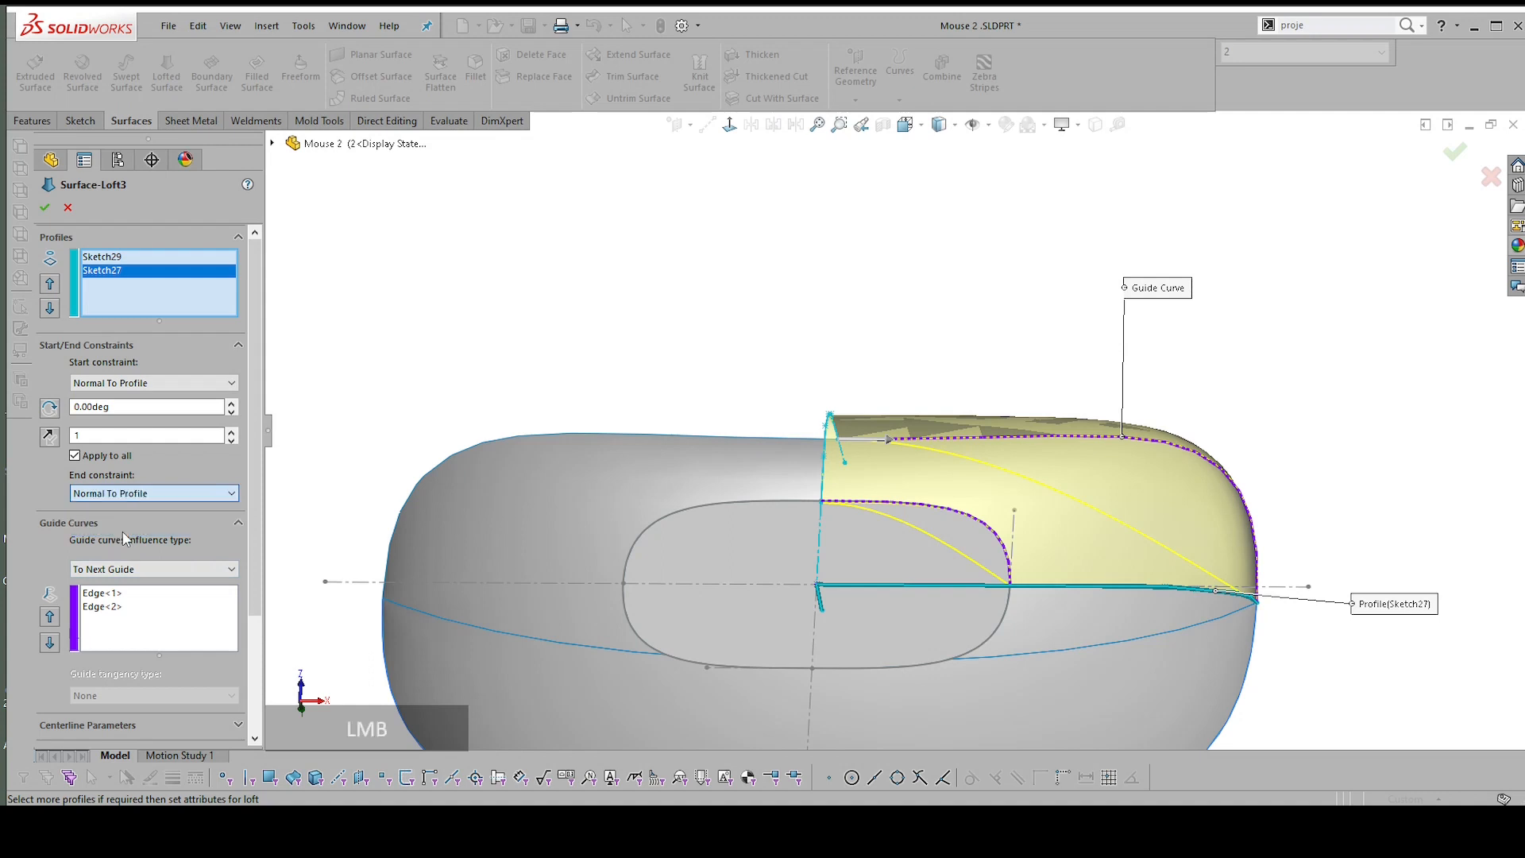
pyautogui.scroll(2, 616, 364)
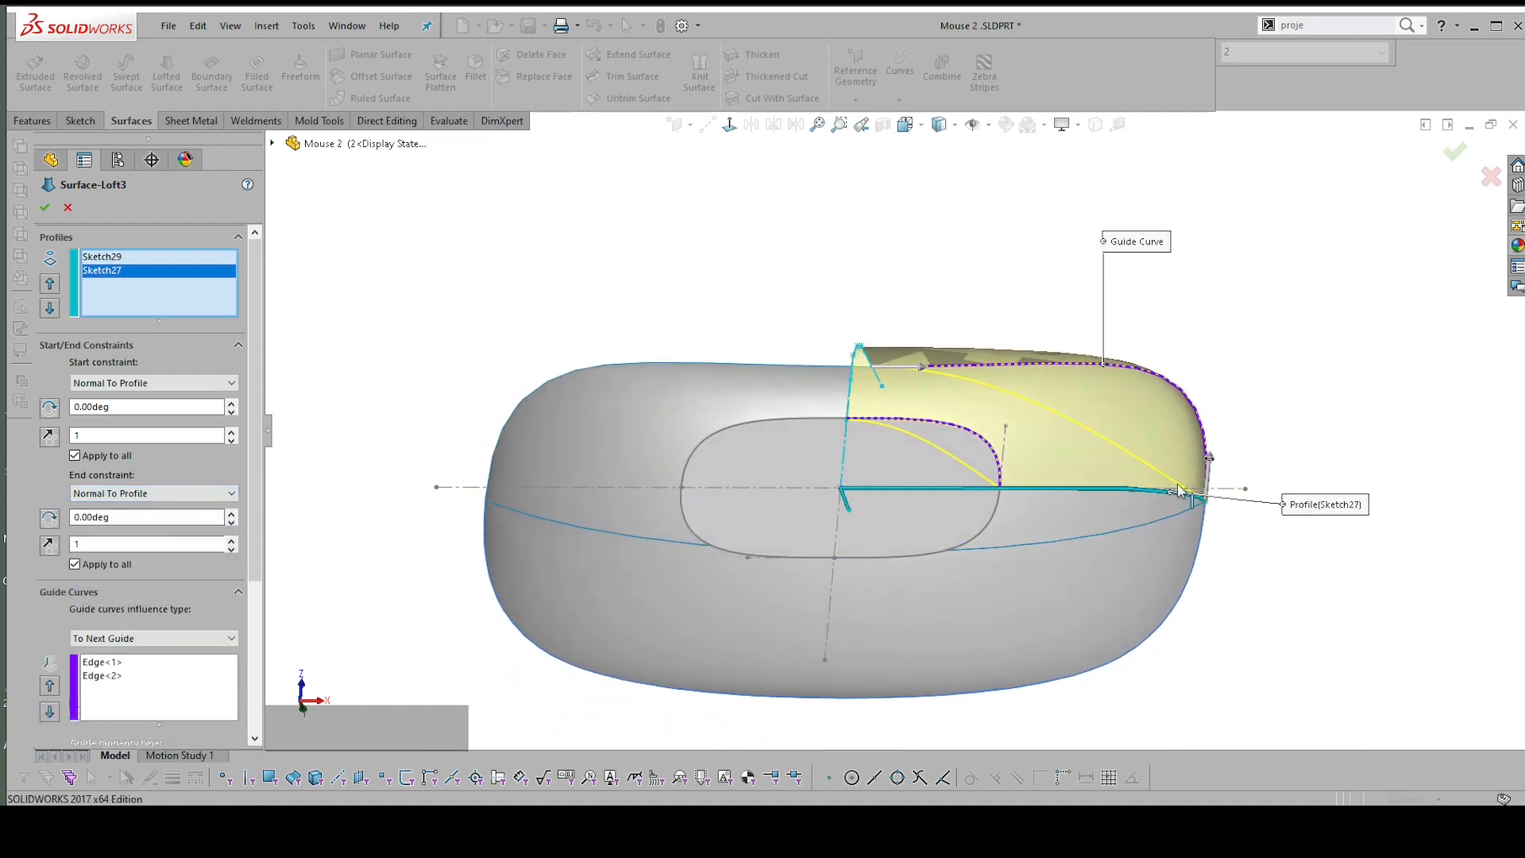
pyautogui.click(256, 589)
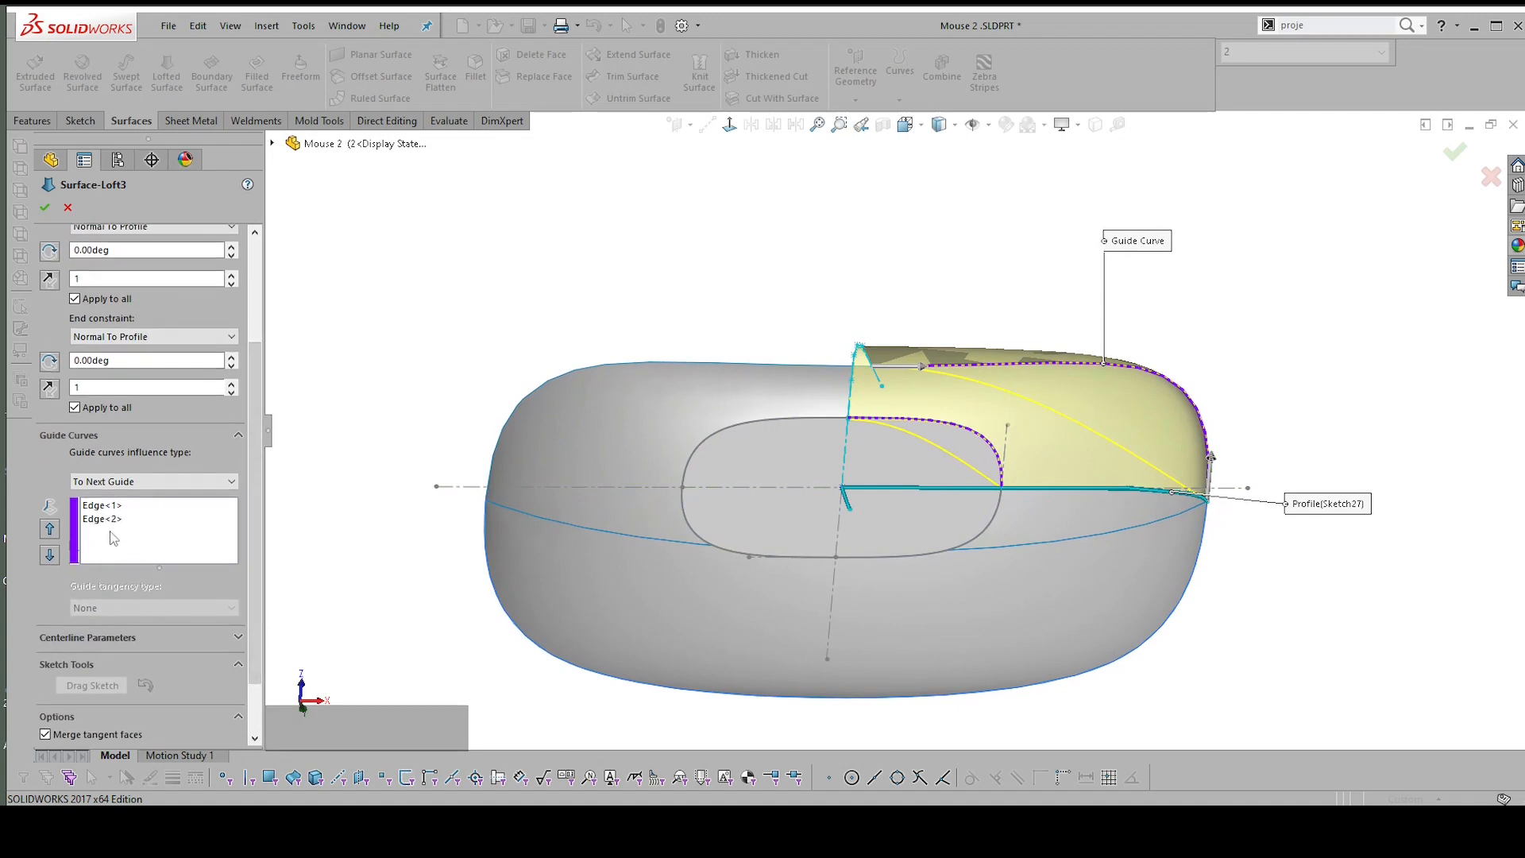
pyautogui.scroll(2, 274, 242)
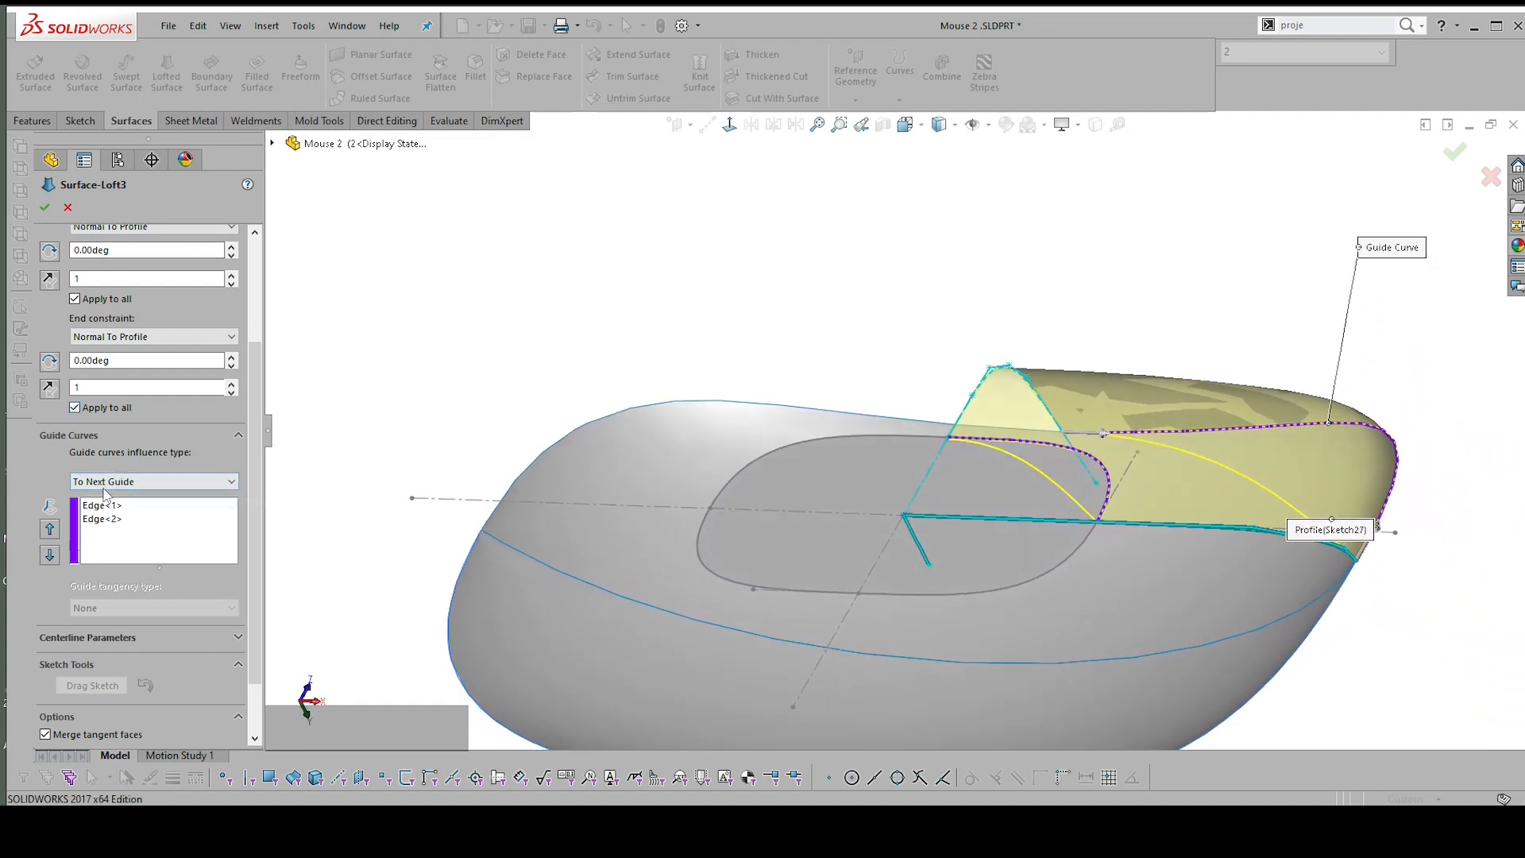
pyautogui.click(44, 208)
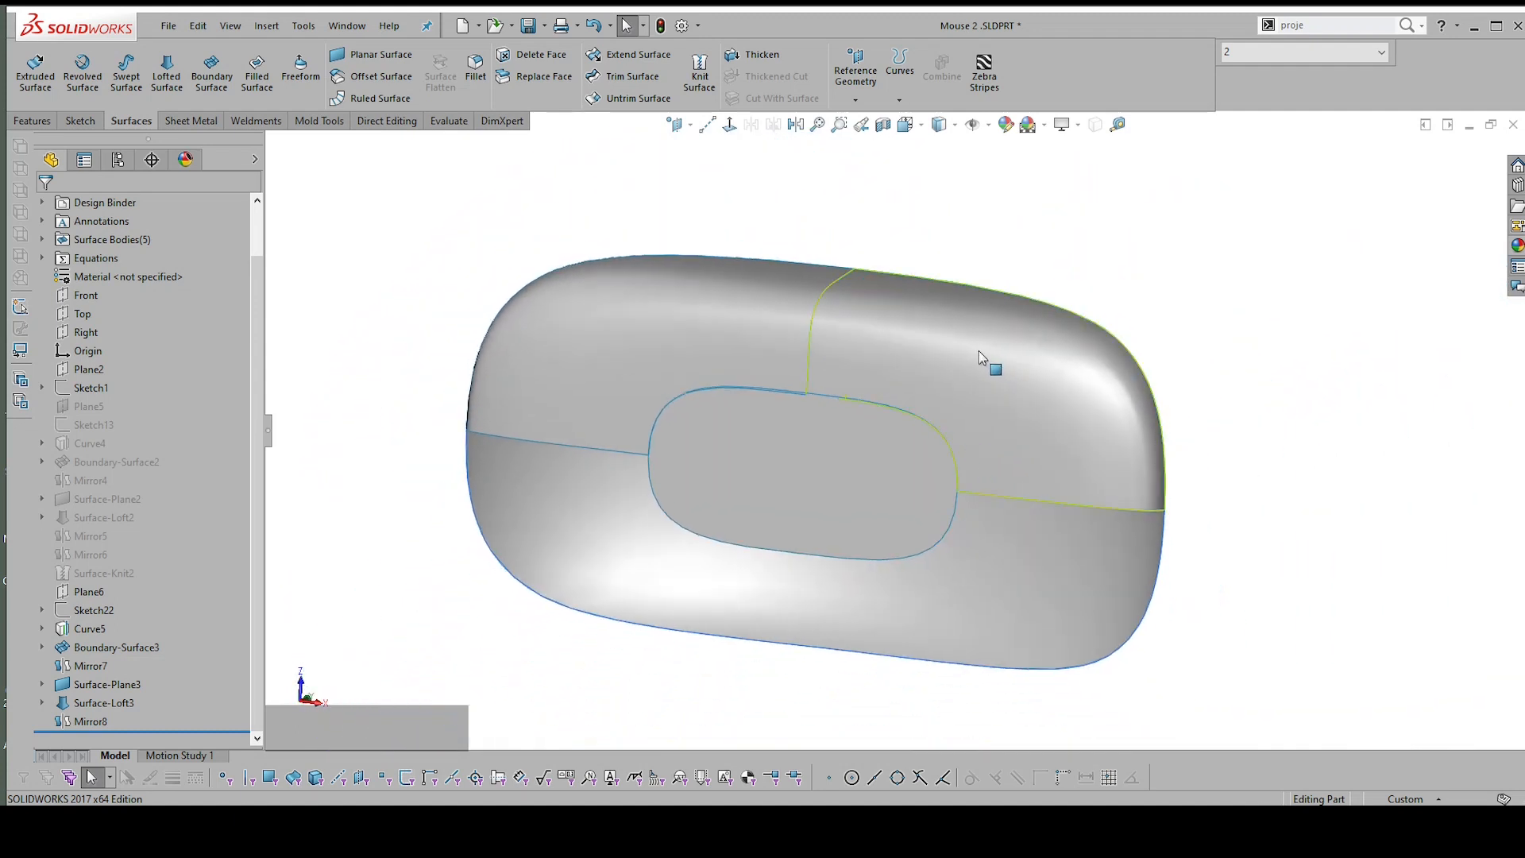
# Mirror both side surface bodies, the loft and its mirrored copy, about the Front plane
pyautogui.click(978, 358)
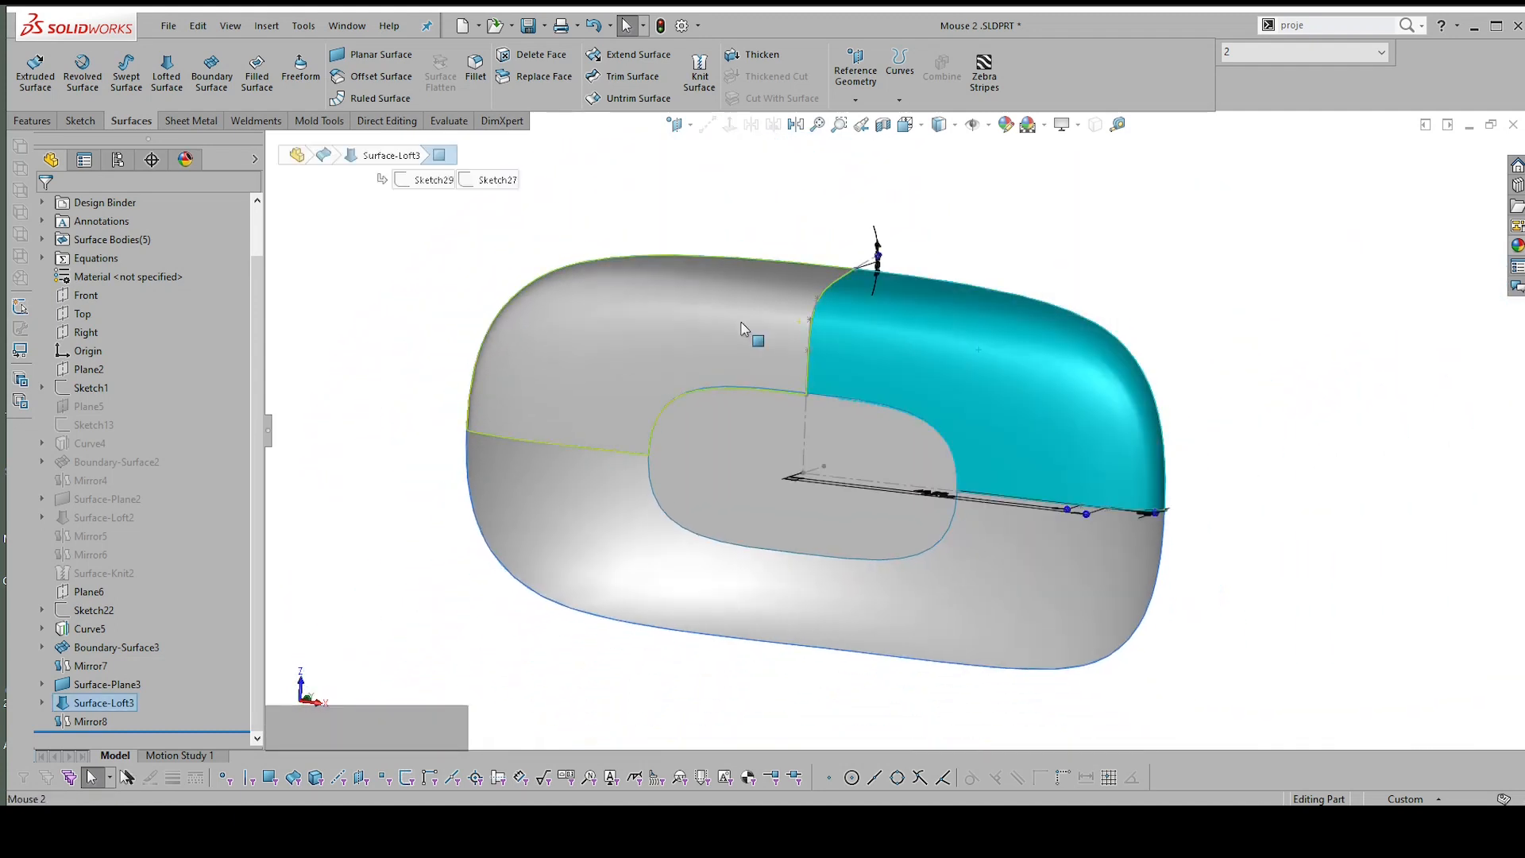
pyautogui.keyDown('shift'); pyautogui.click(737, 321); pyautogui.keyUp('shift')
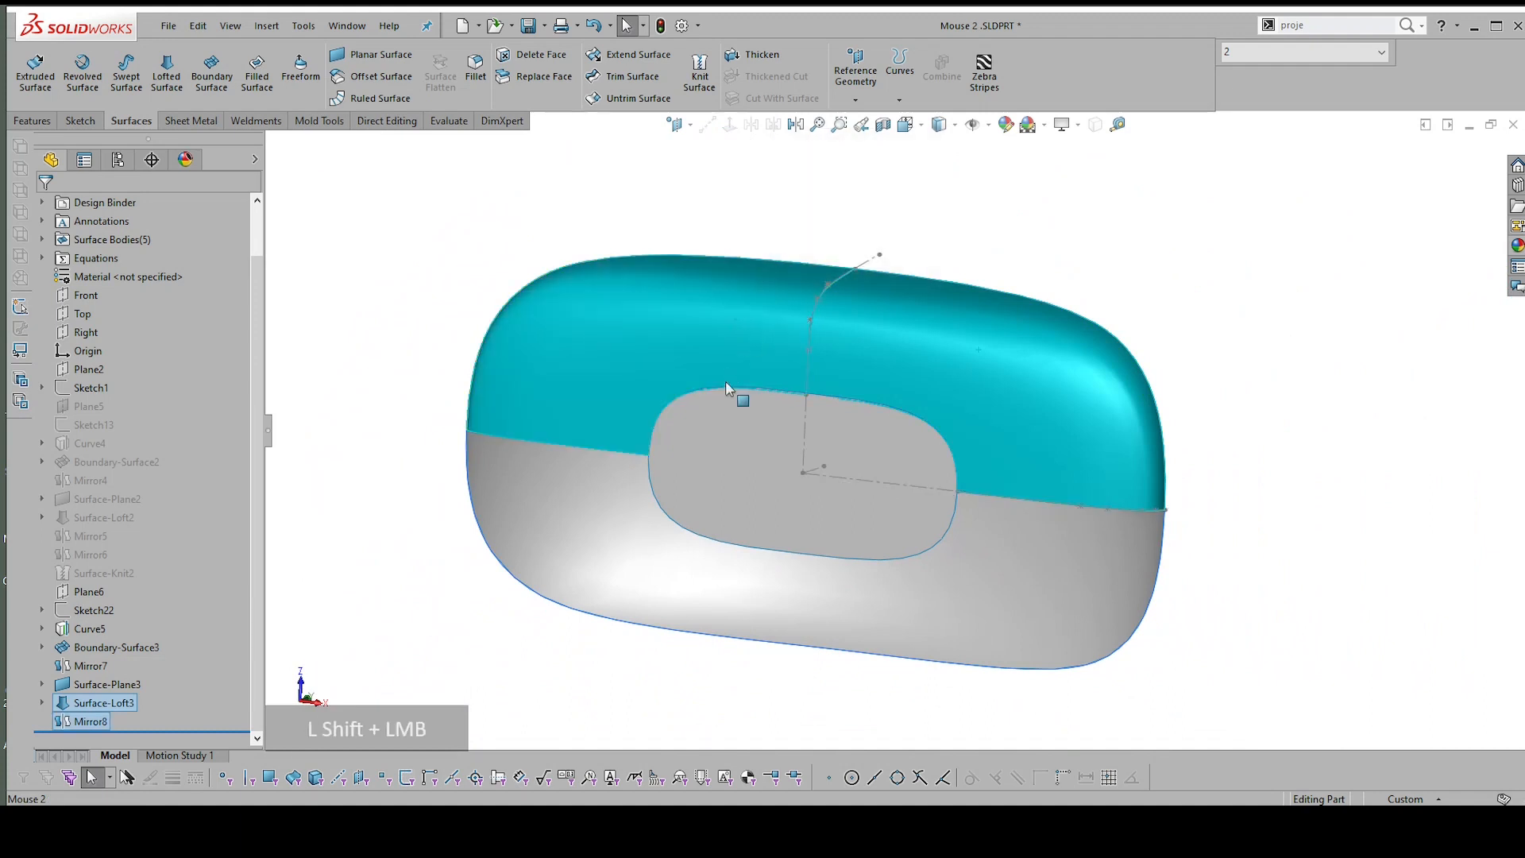
pyautogui.click(795, 124)
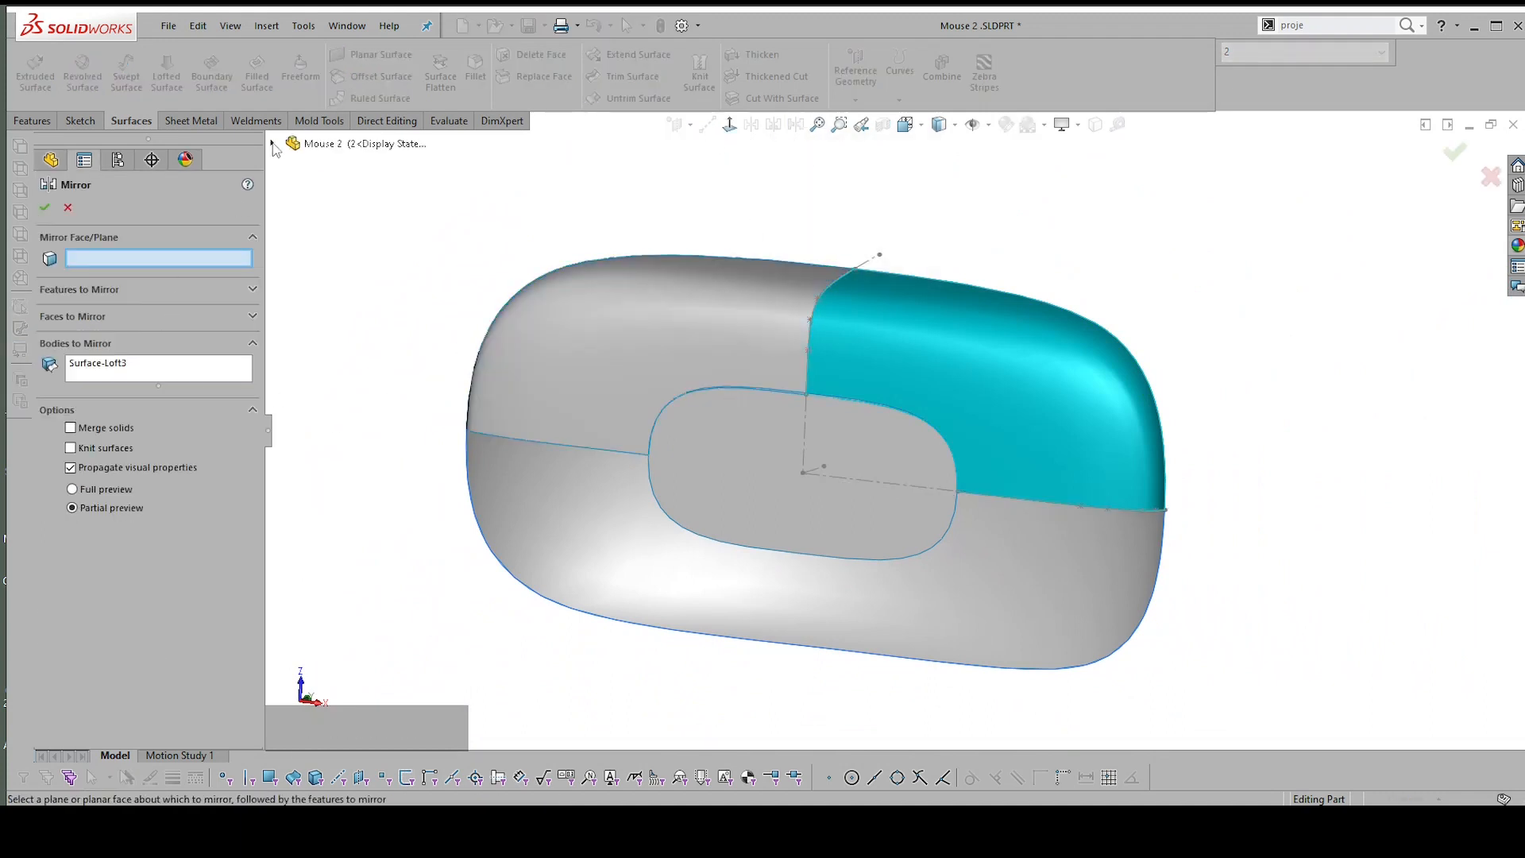
pyautogui.click(272, 143)
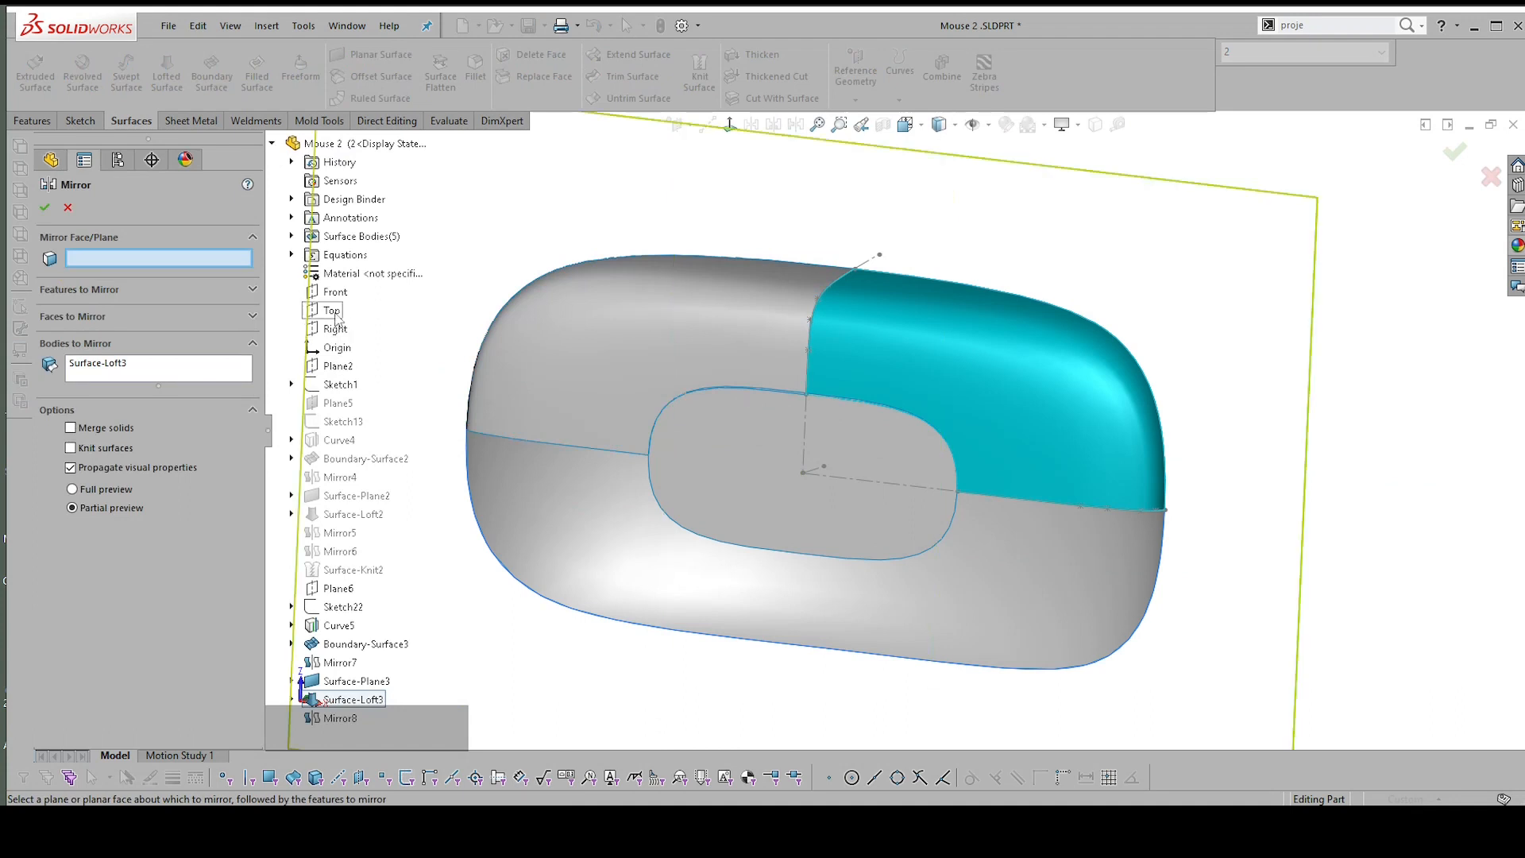
pyautogui.click(335, 292)
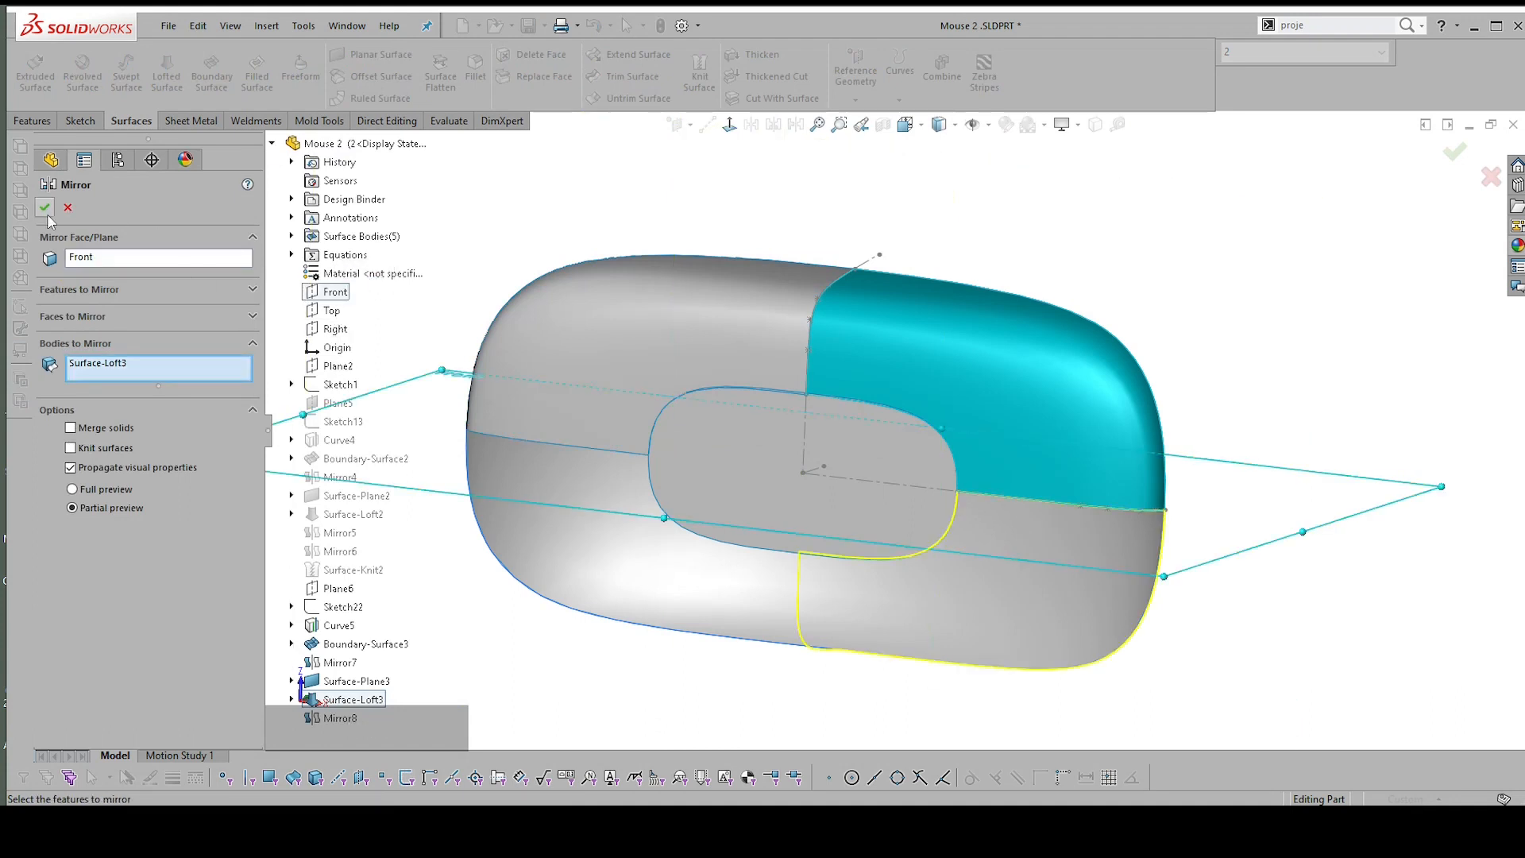
pyautogui.moveTo(943, 553)
pyautogui.mouseDown(button='middle')
pyautogui.moveTo(967, 536)
pyautogui.moveTo(973, 554)
pyautogui.mouseUp(button='middle')
pyautogui.moveTo(861, 308); pyautogui.dragTo(750, 337, button='middle')
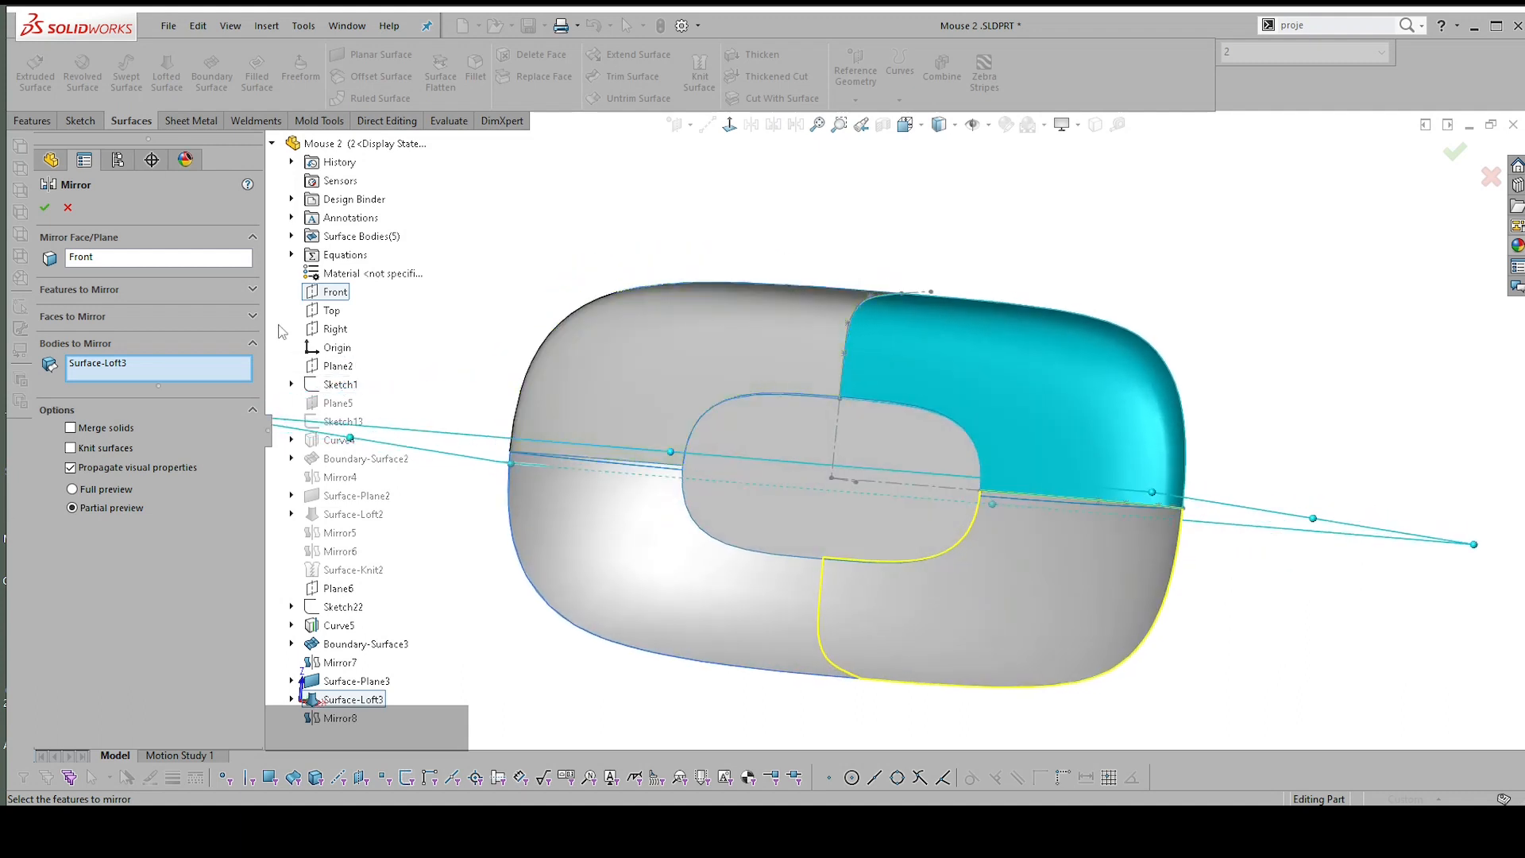
pyautogui.click(729, 314)
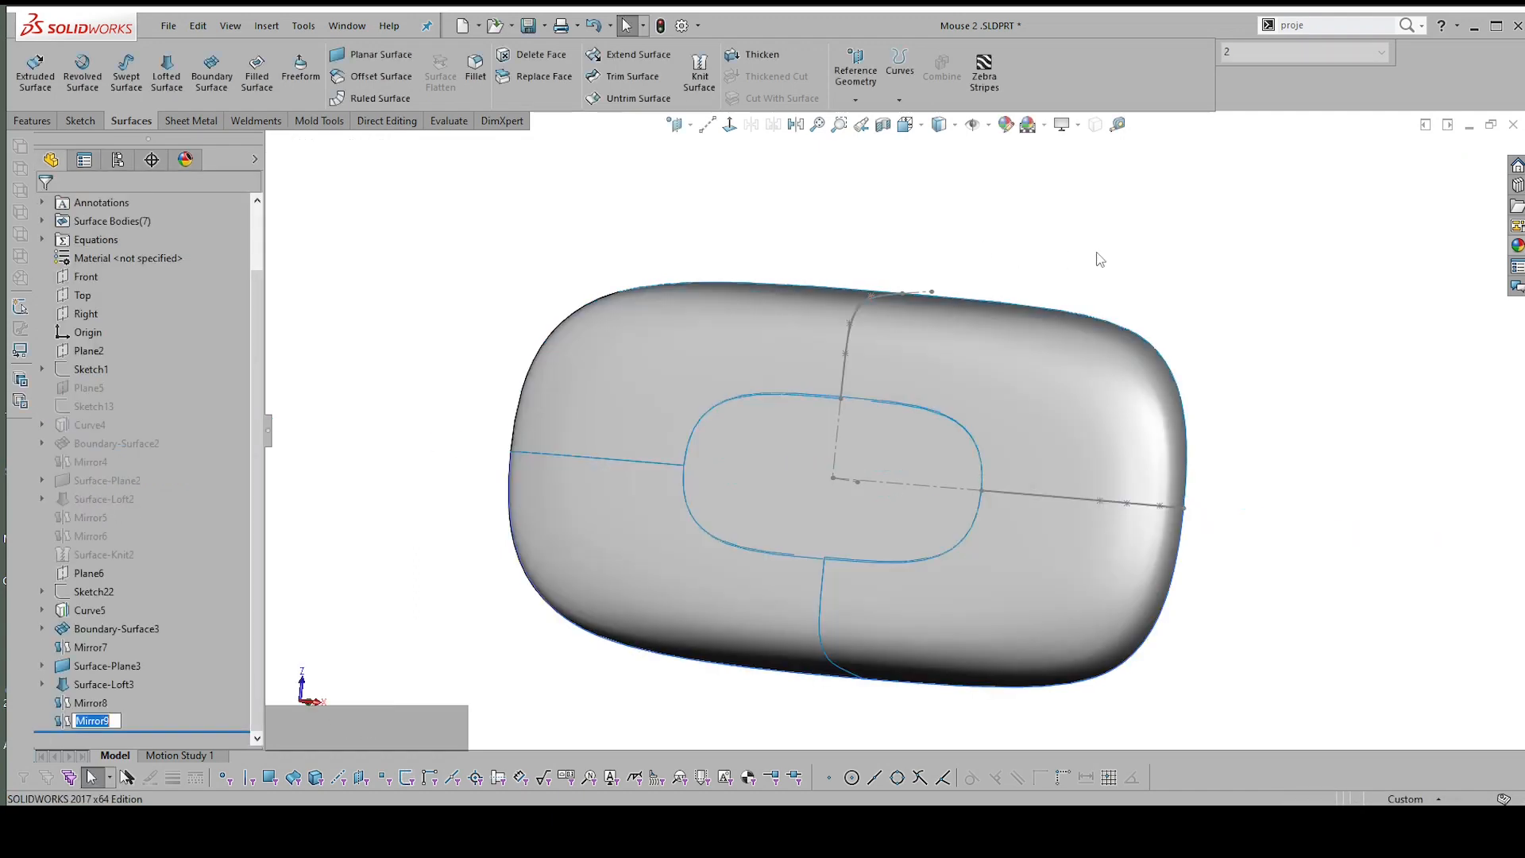
pyautogui.click(1098, 259)
# Examine the inside of the mouse body with a section view through the Front plane and leave the section view
pyautogui.moveTo(1100, 266); pyautogui.dragTo(1229, 434, button='middle')
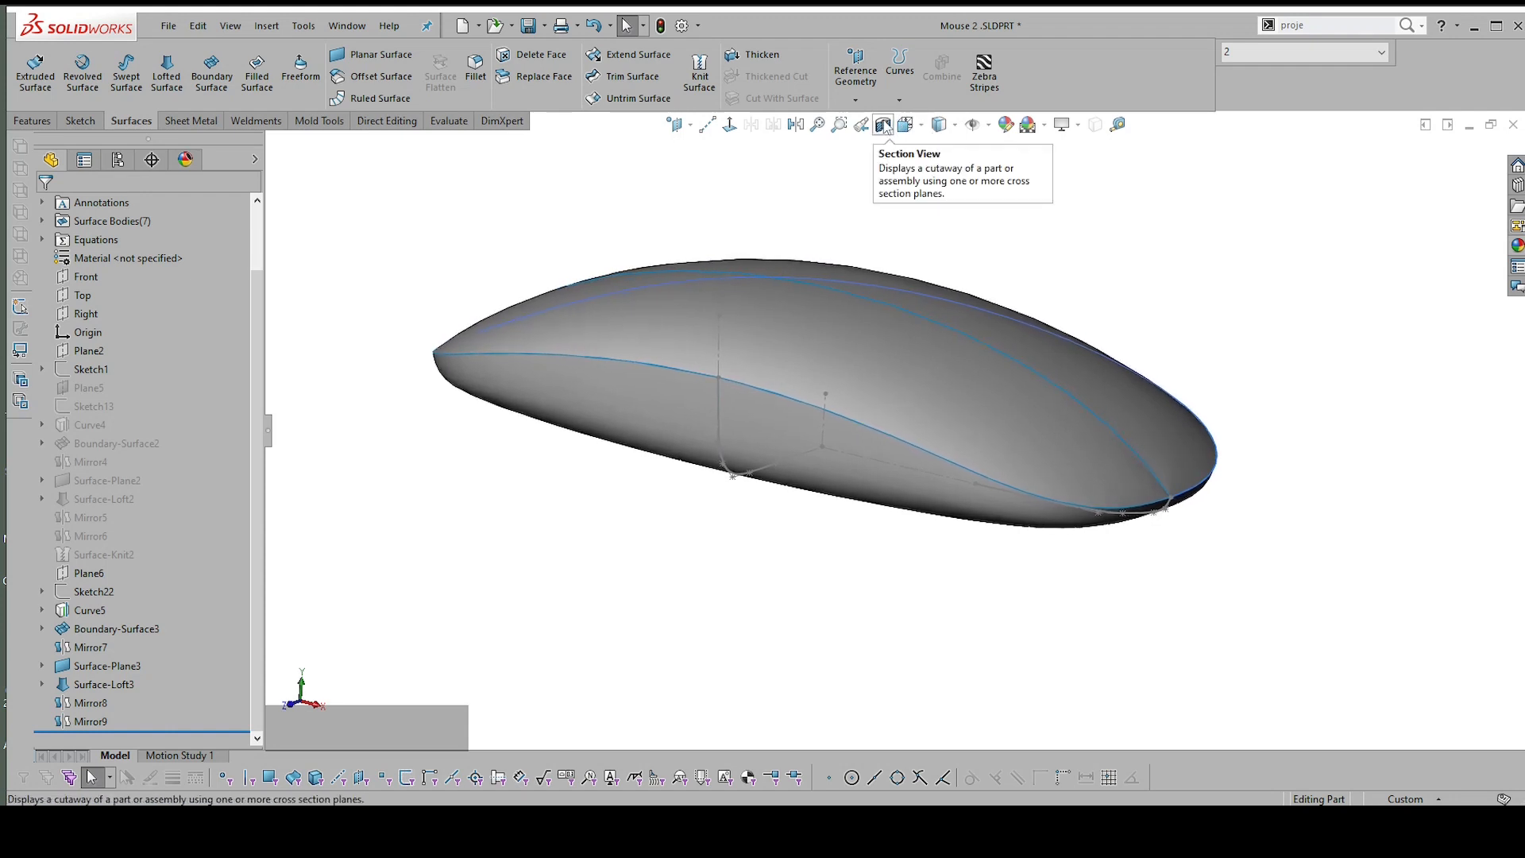
pyautogui.click(883, 124)
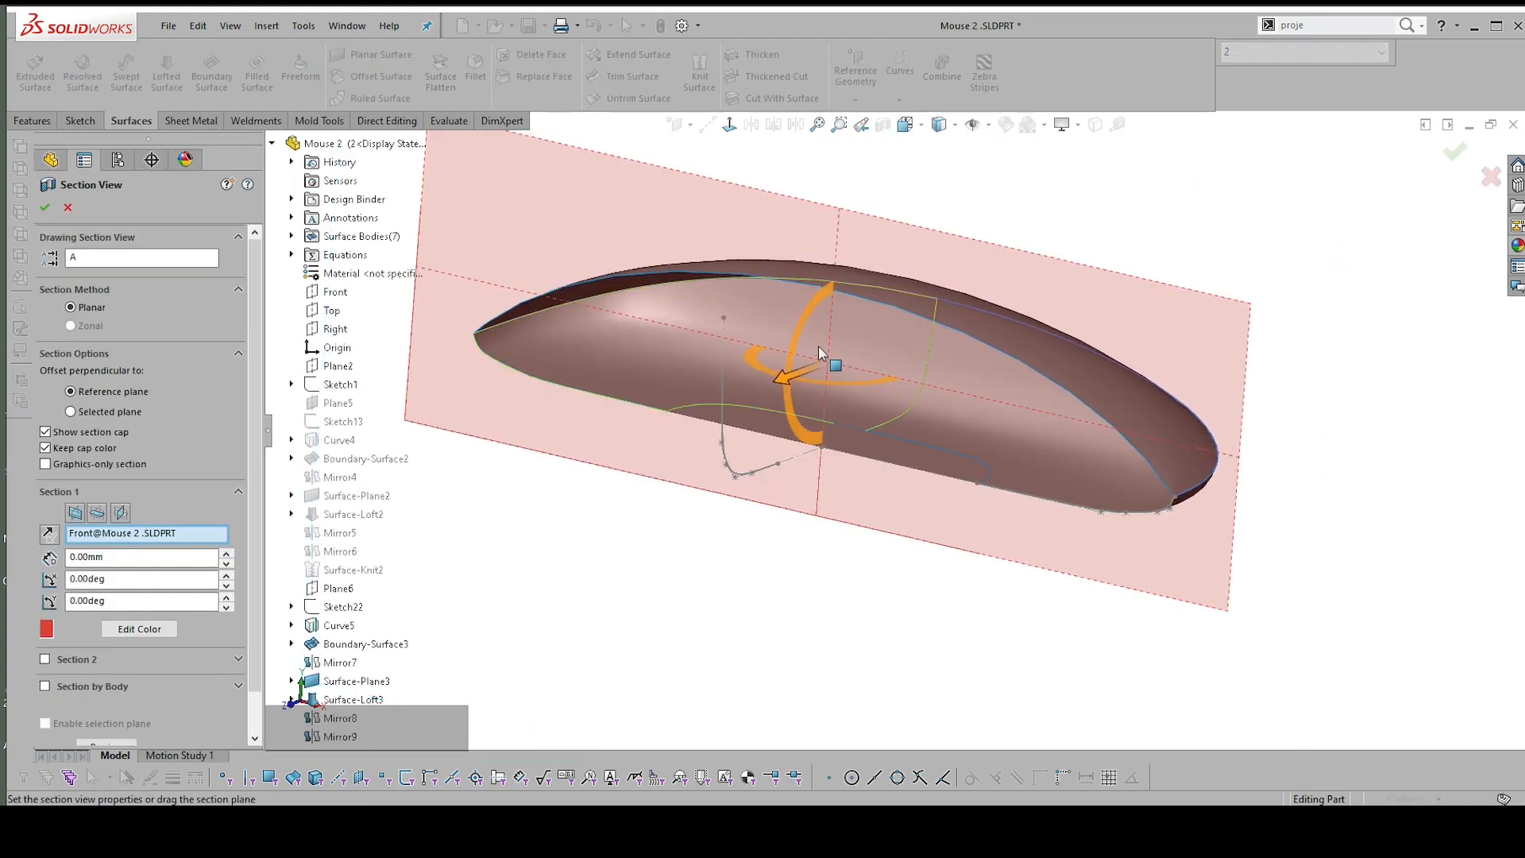
pyautogui.click(67, 208)
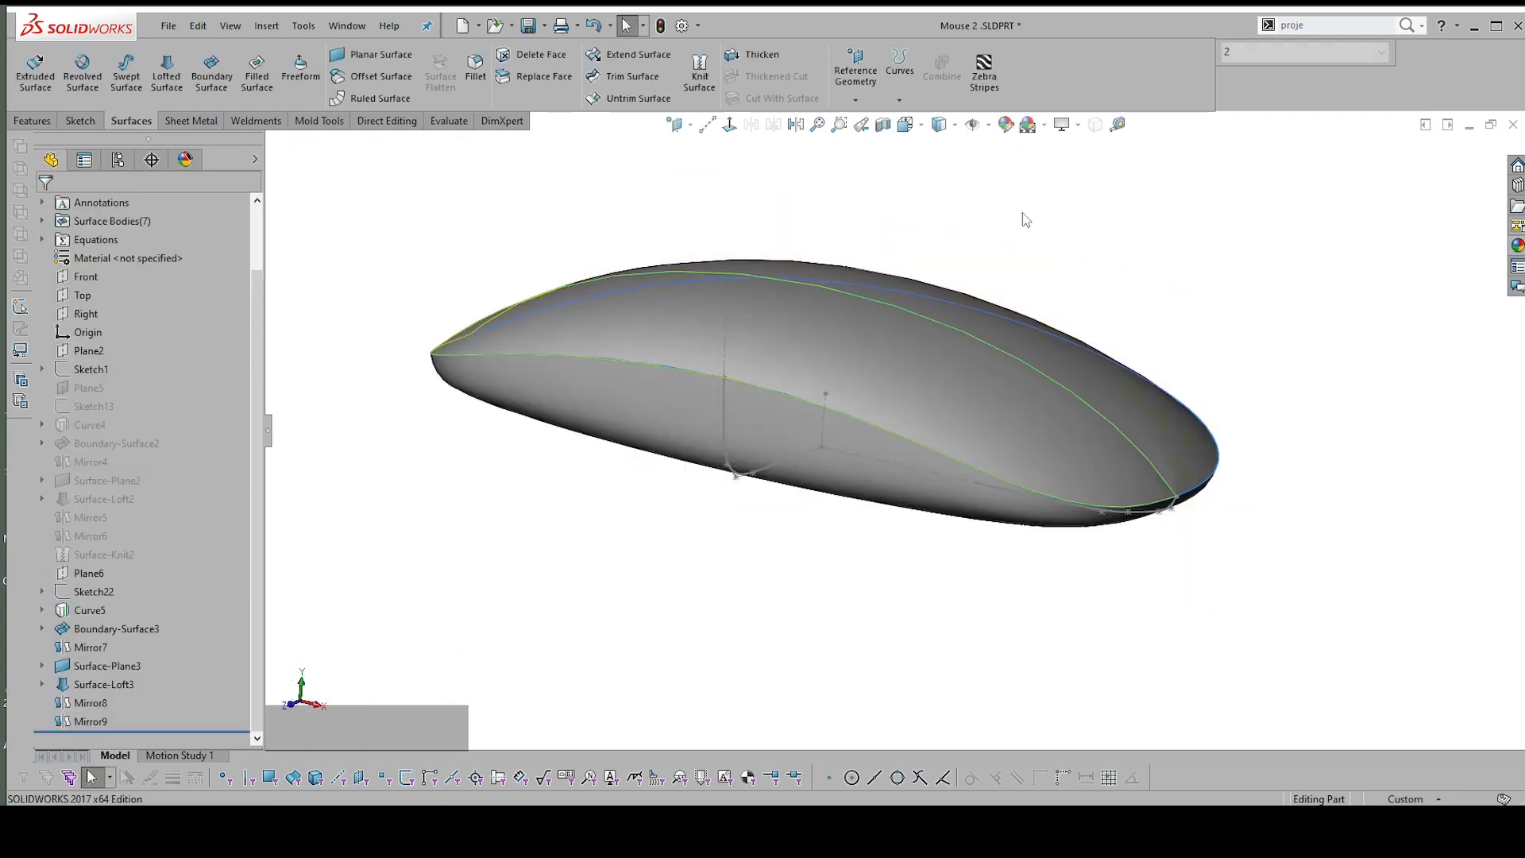
# Try to knit the two upper surfaces, the four side surfaces and the planar base into a solid
pyautogui.click(691, 66)
pyautogui.click(905, 367)
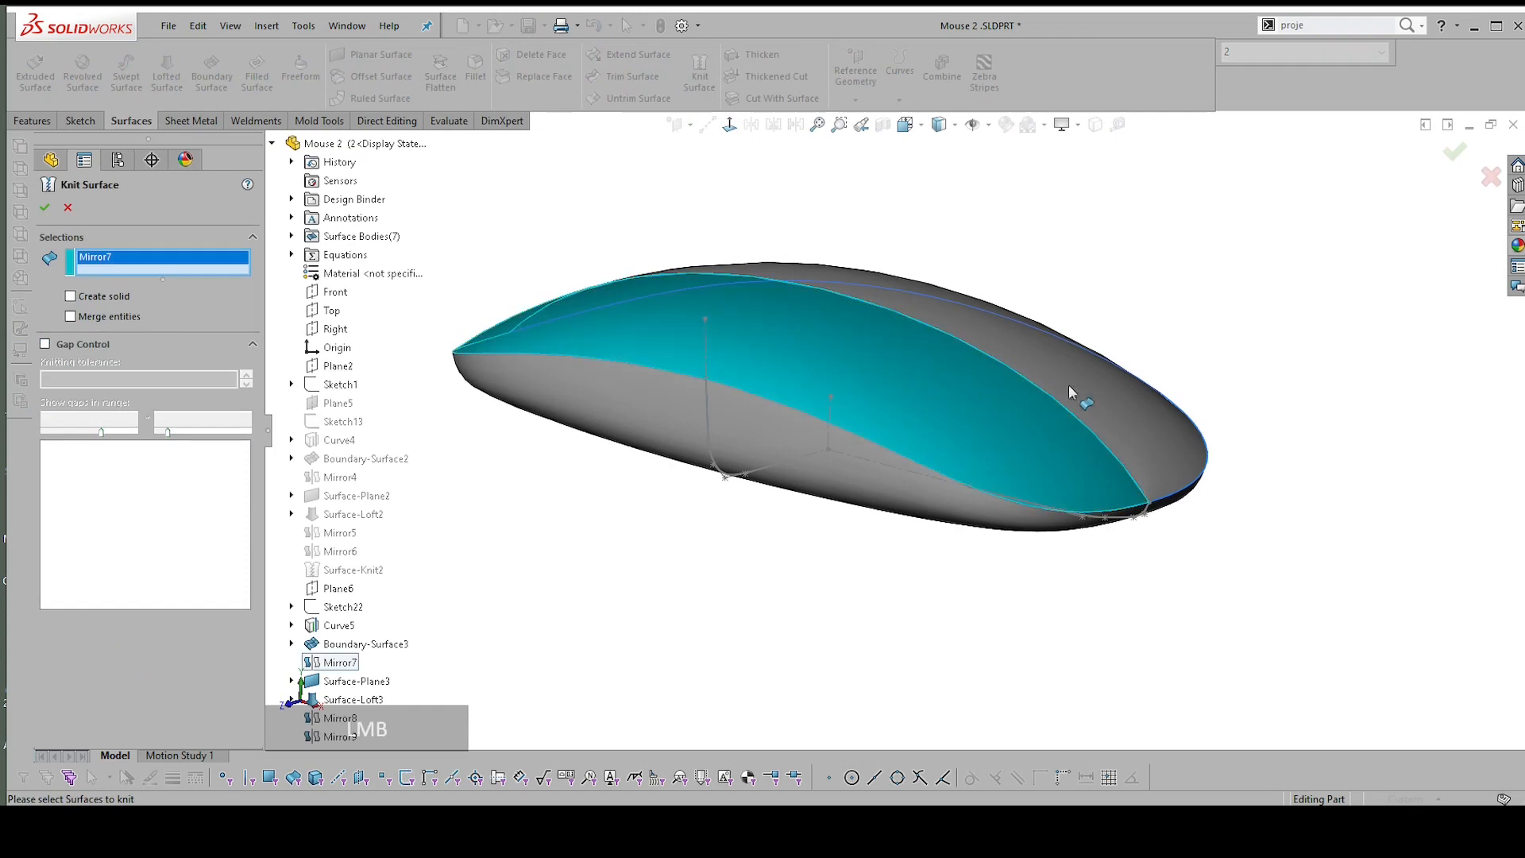
pyautogui.click(1102, 379)
pyautogui.moveTo(1102, 379); pyautogui.dragTo(907, 311, button='middle')
pyautogui.click(907, 312)
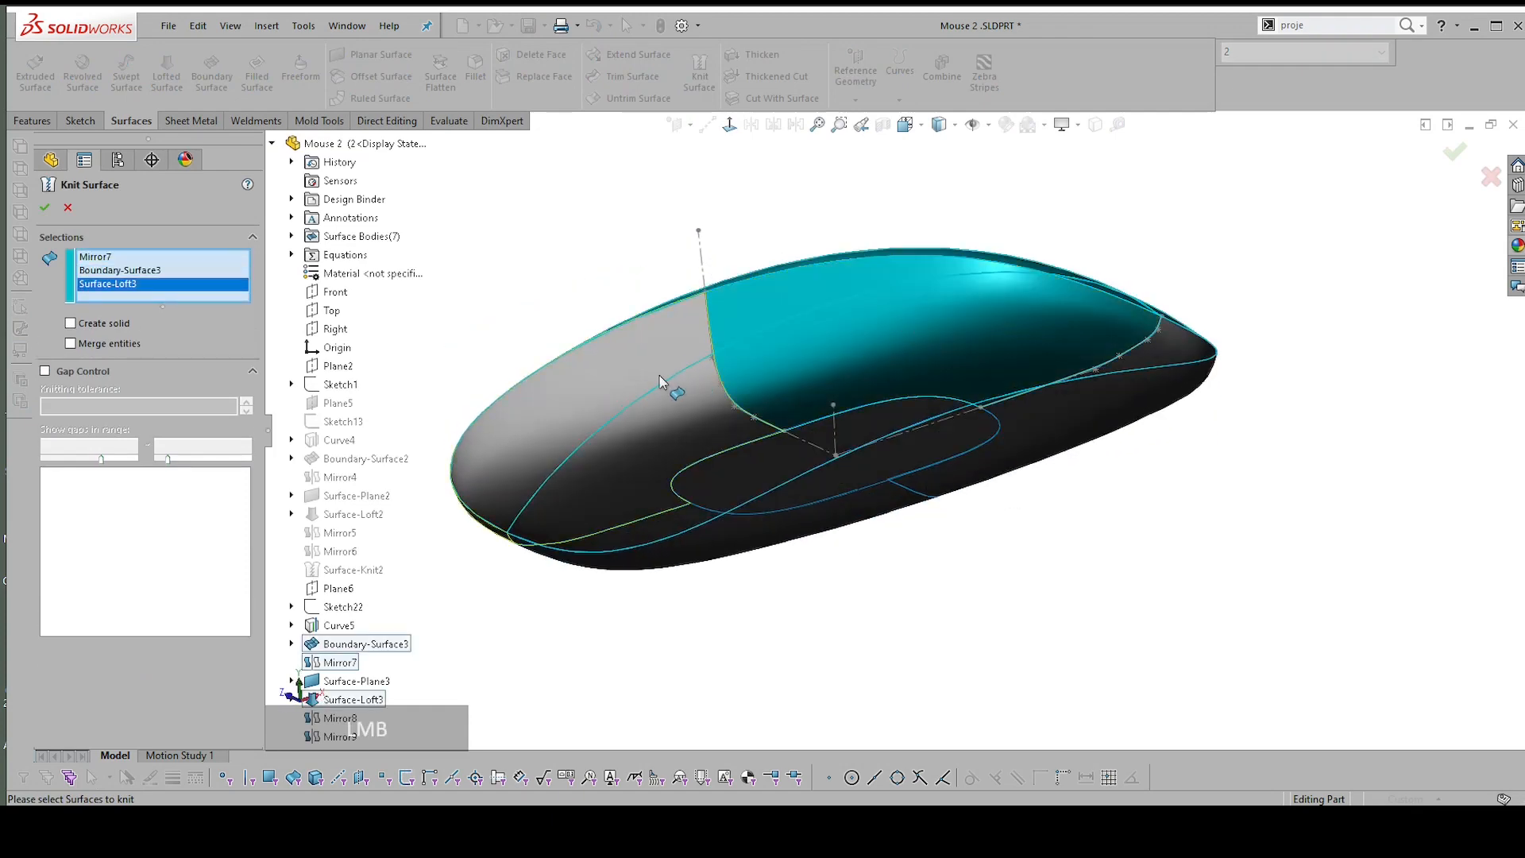
pyautogui.click(675, 416)
pyautogui.moveTo(675, 417); pyautogui.dragTo(770, 465, button='middle')
pyautogui.click(772, 477)
pyautogui.moveTo(777, 540); pyautogui.dragTo(841, 533, button='middle')
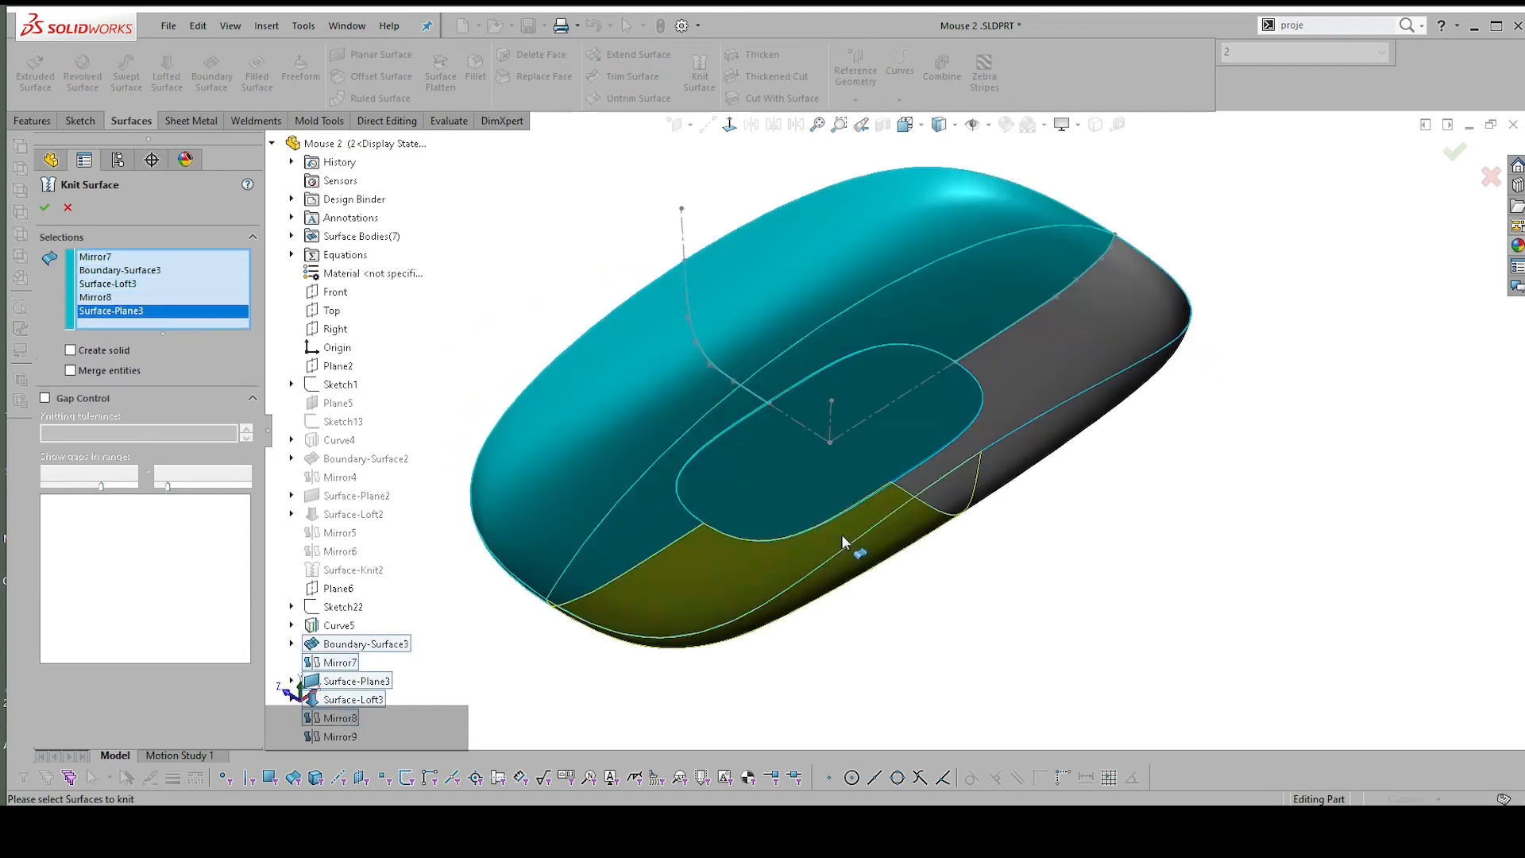
pyautogui.click(841, 534)
pyautogui.click(1070, 350)
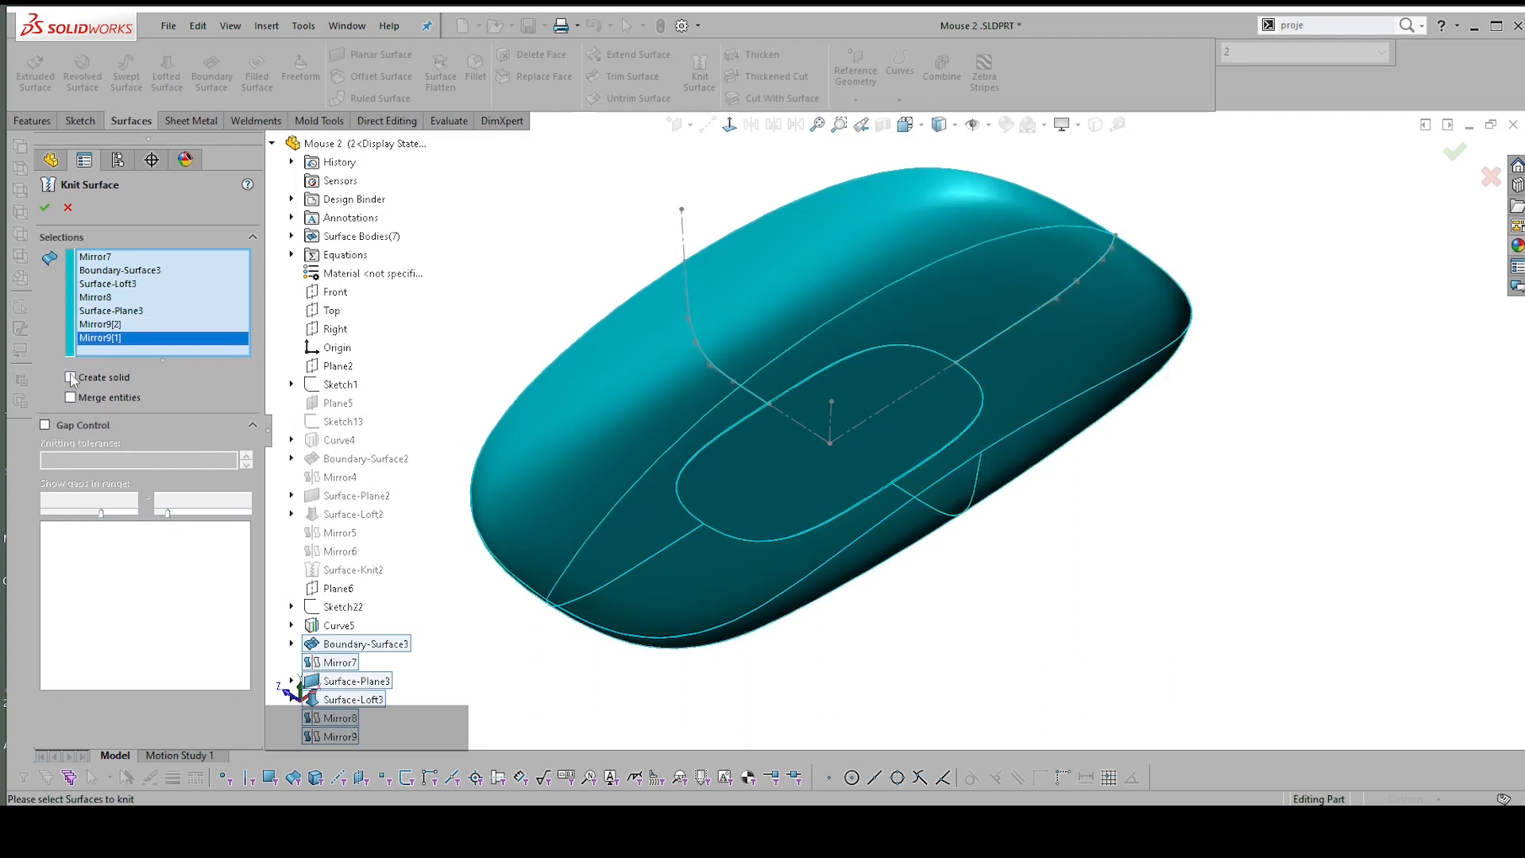
pyautogui.click(45, 209)
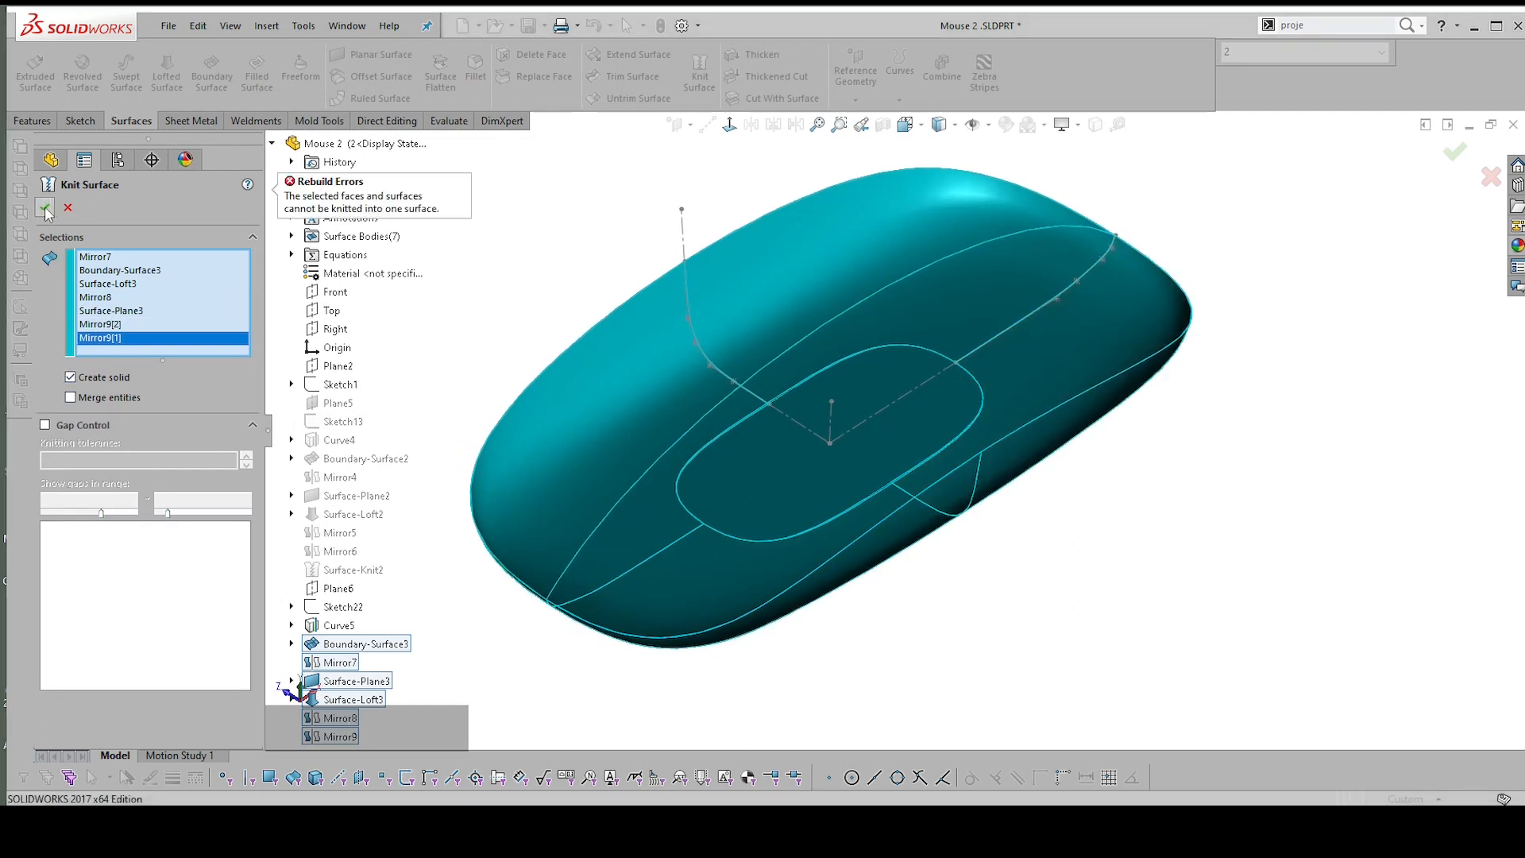
pyautogui.press('Escape')
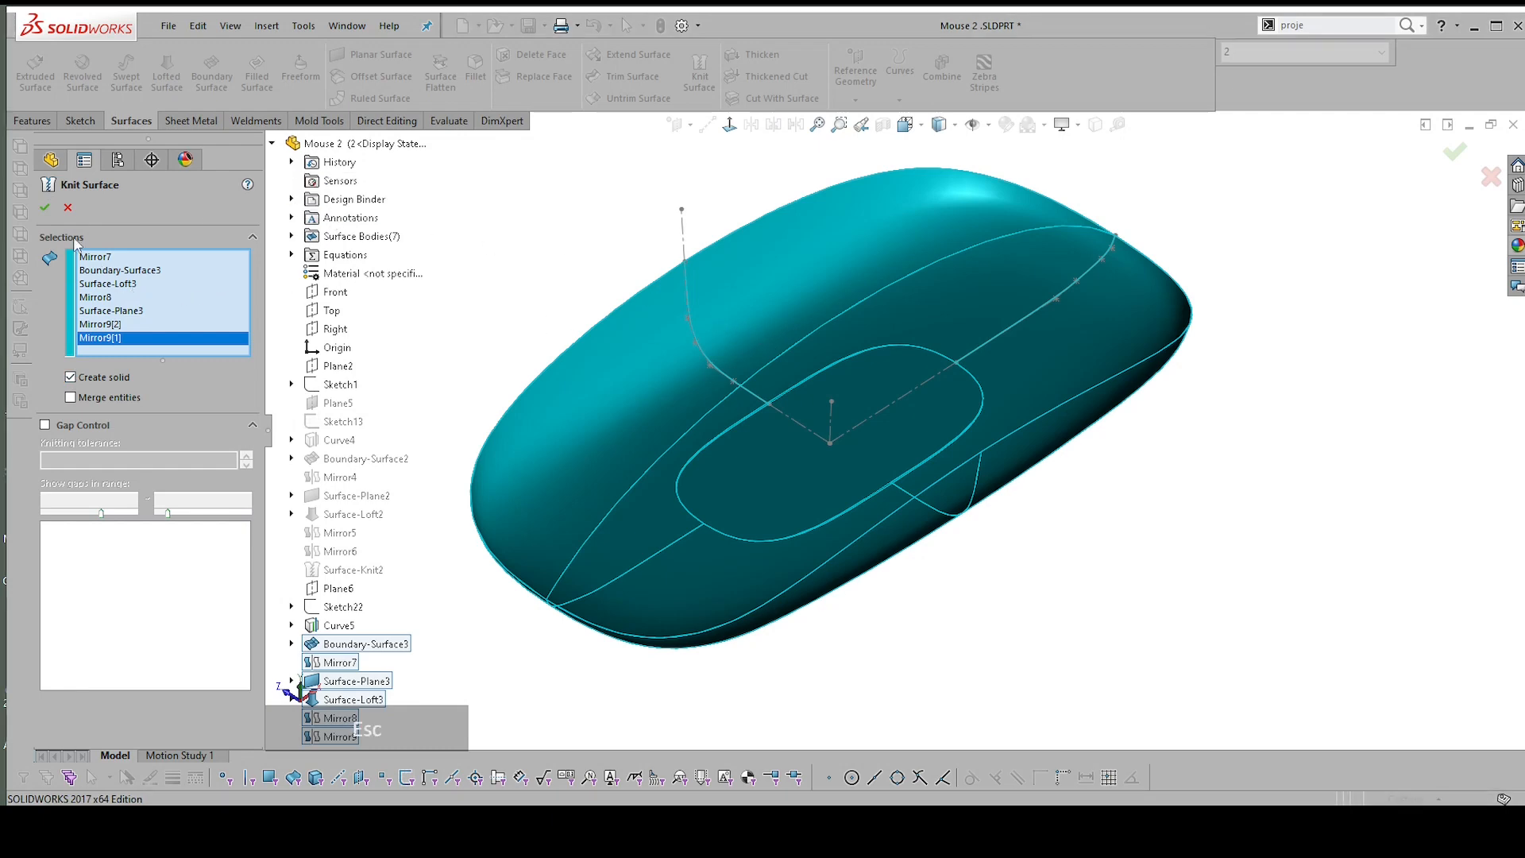
pyautogui.click(67, 208)
# In Sketch29, add a Pierce relation between the profile's inner endpoint and the planar base's edge, and exit the sketch
pyautogui.scroll(3, 830, 328)
pyautogui.click(839, 307)
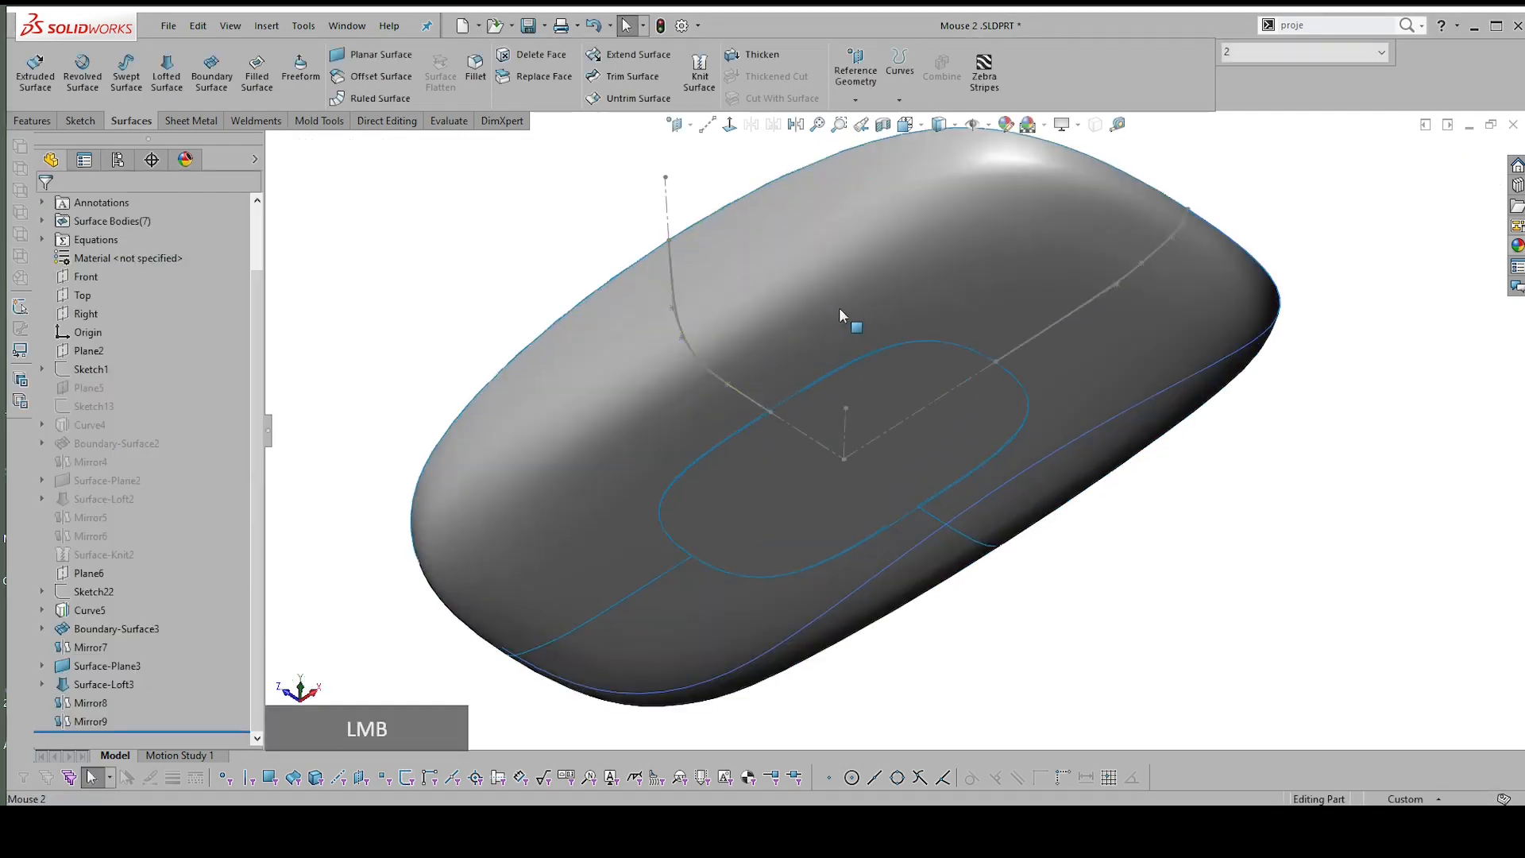
pyautogui.scroll(6, 848, 351)
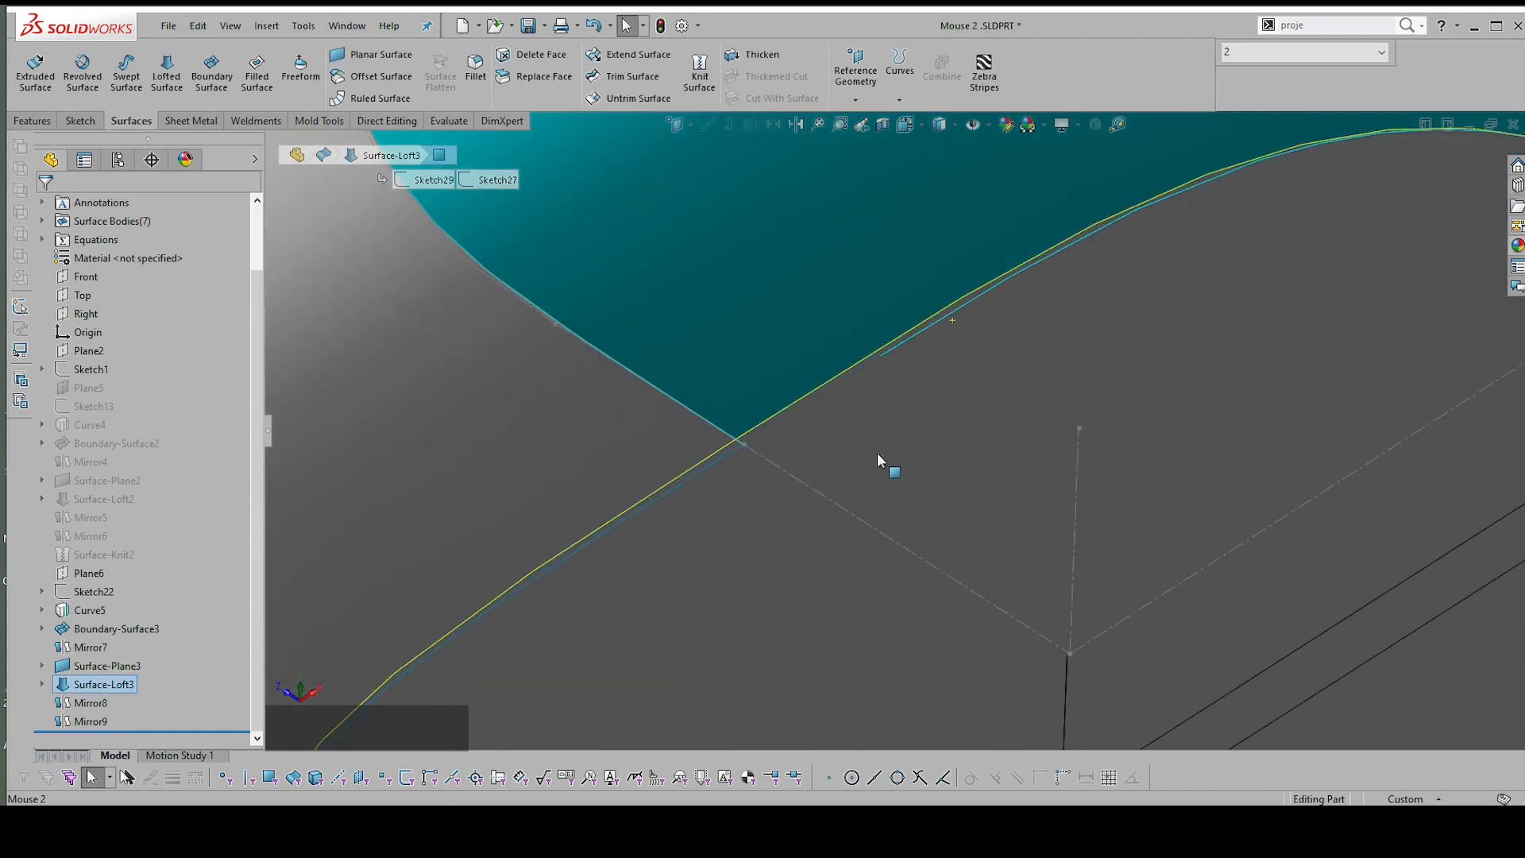
pyautogui.hotkey('alt', 'q')
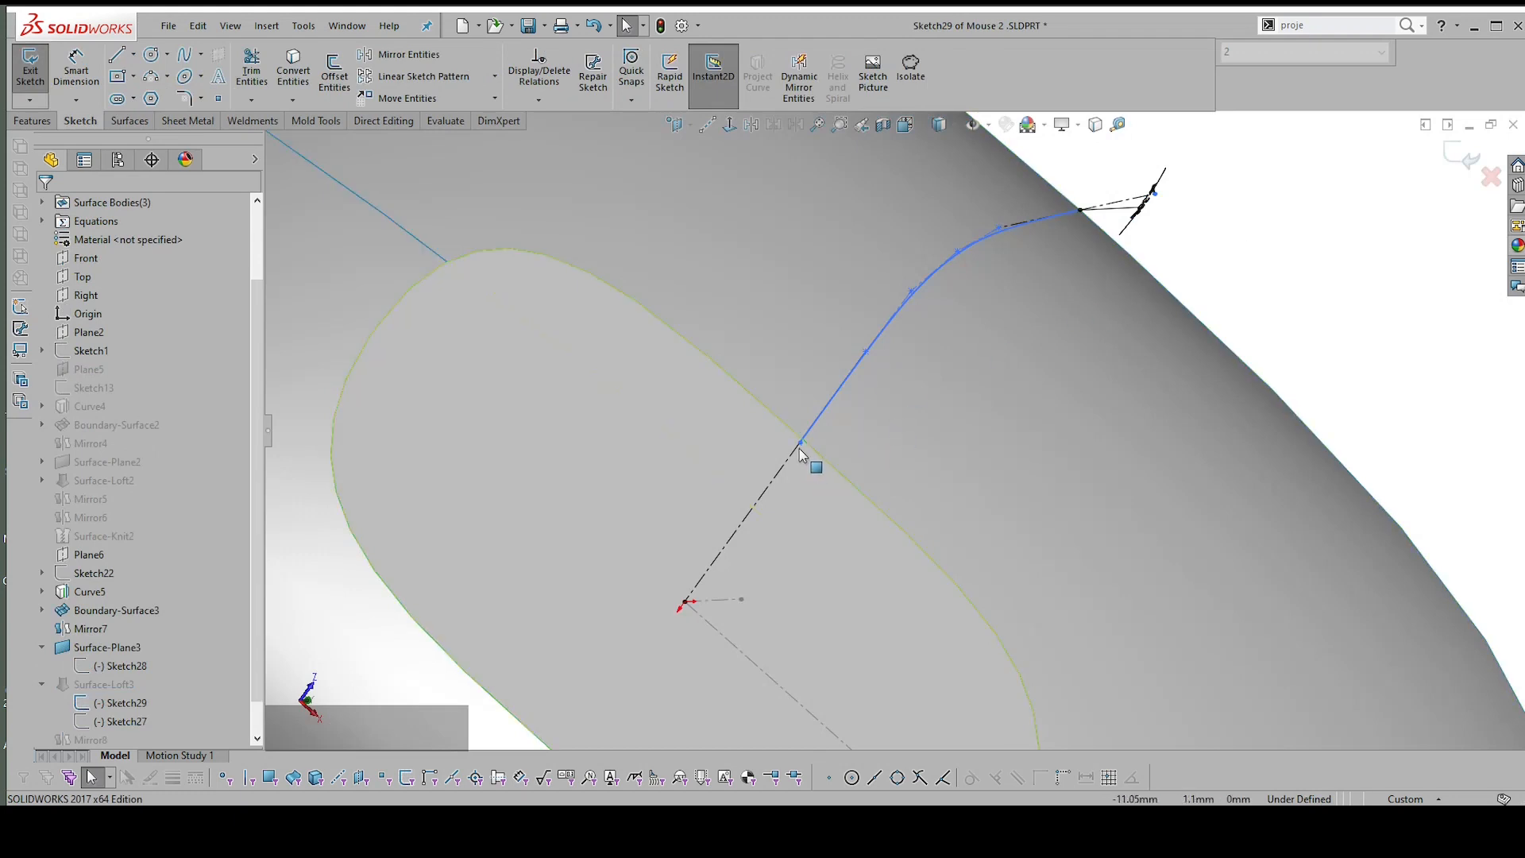
pyautogui.scroll(2, 799, 448)
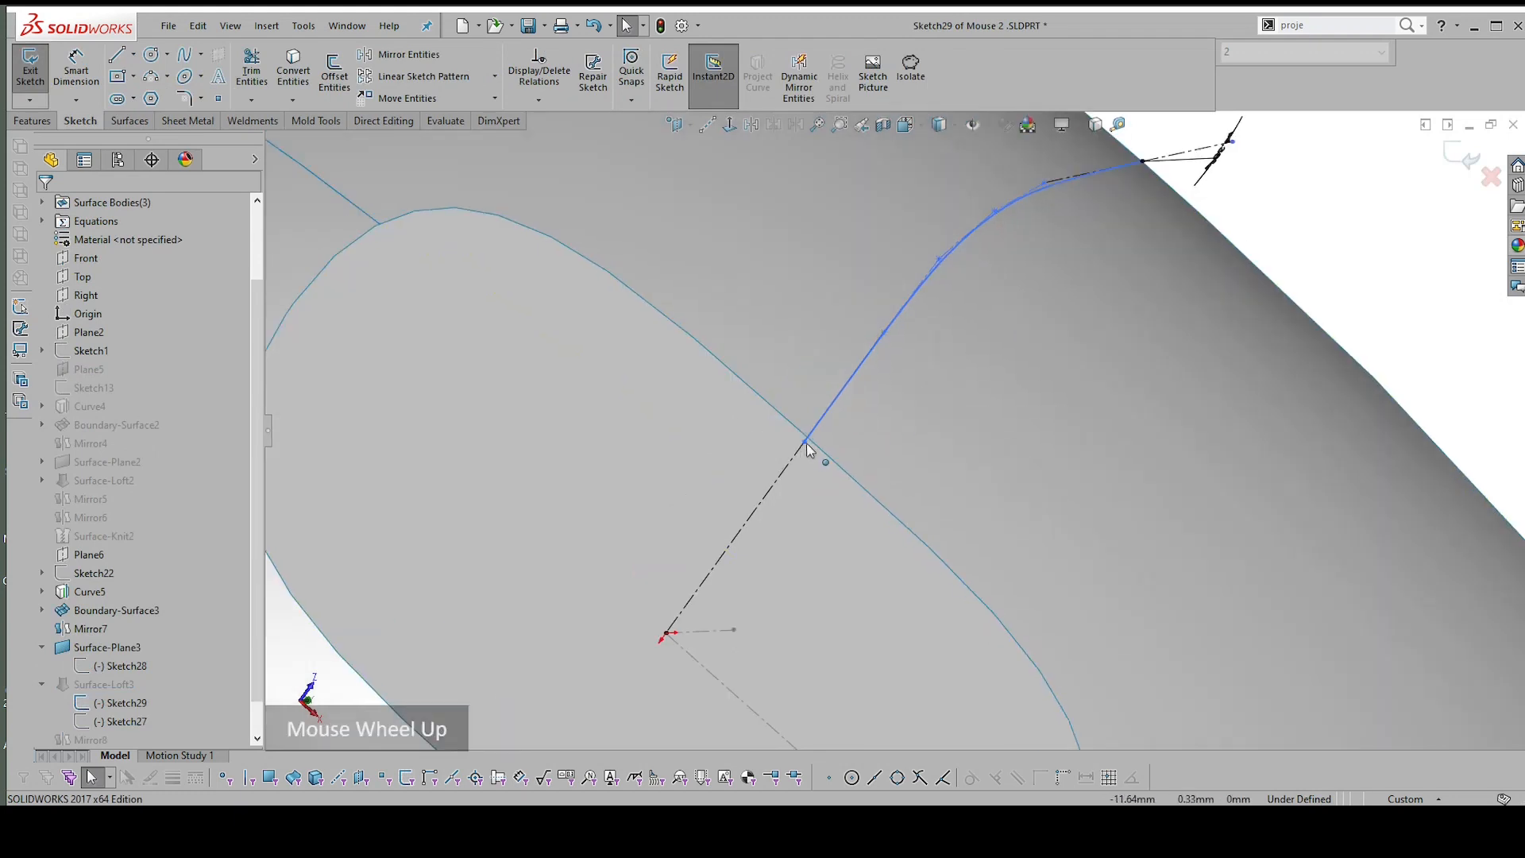
pyautogui.scroll(1, 806, 445)
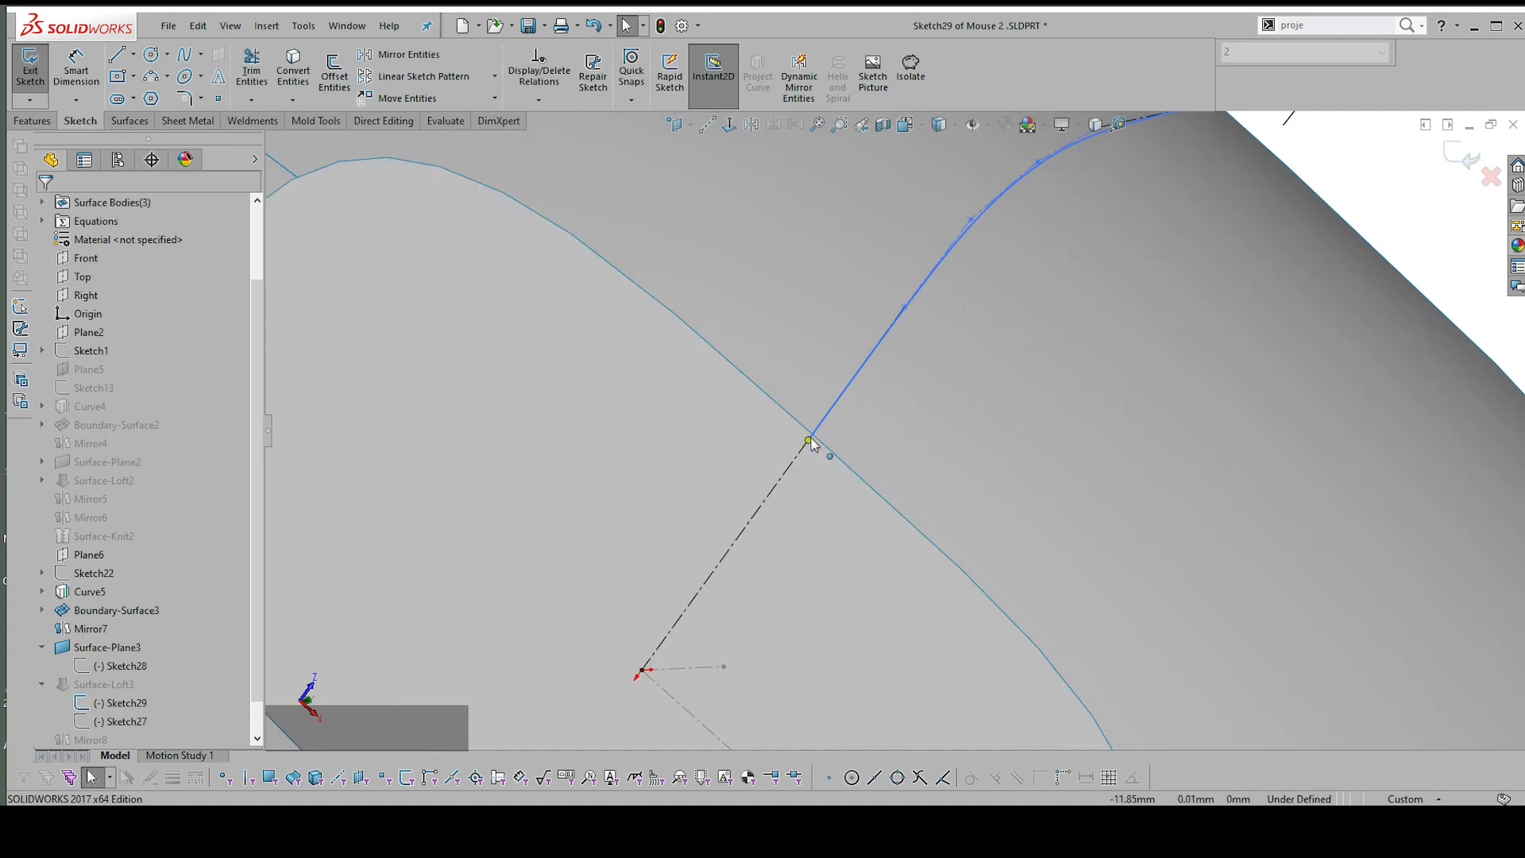
pyautogui.moveTo(812, 447); pyautogui.dragTo(820, 429)
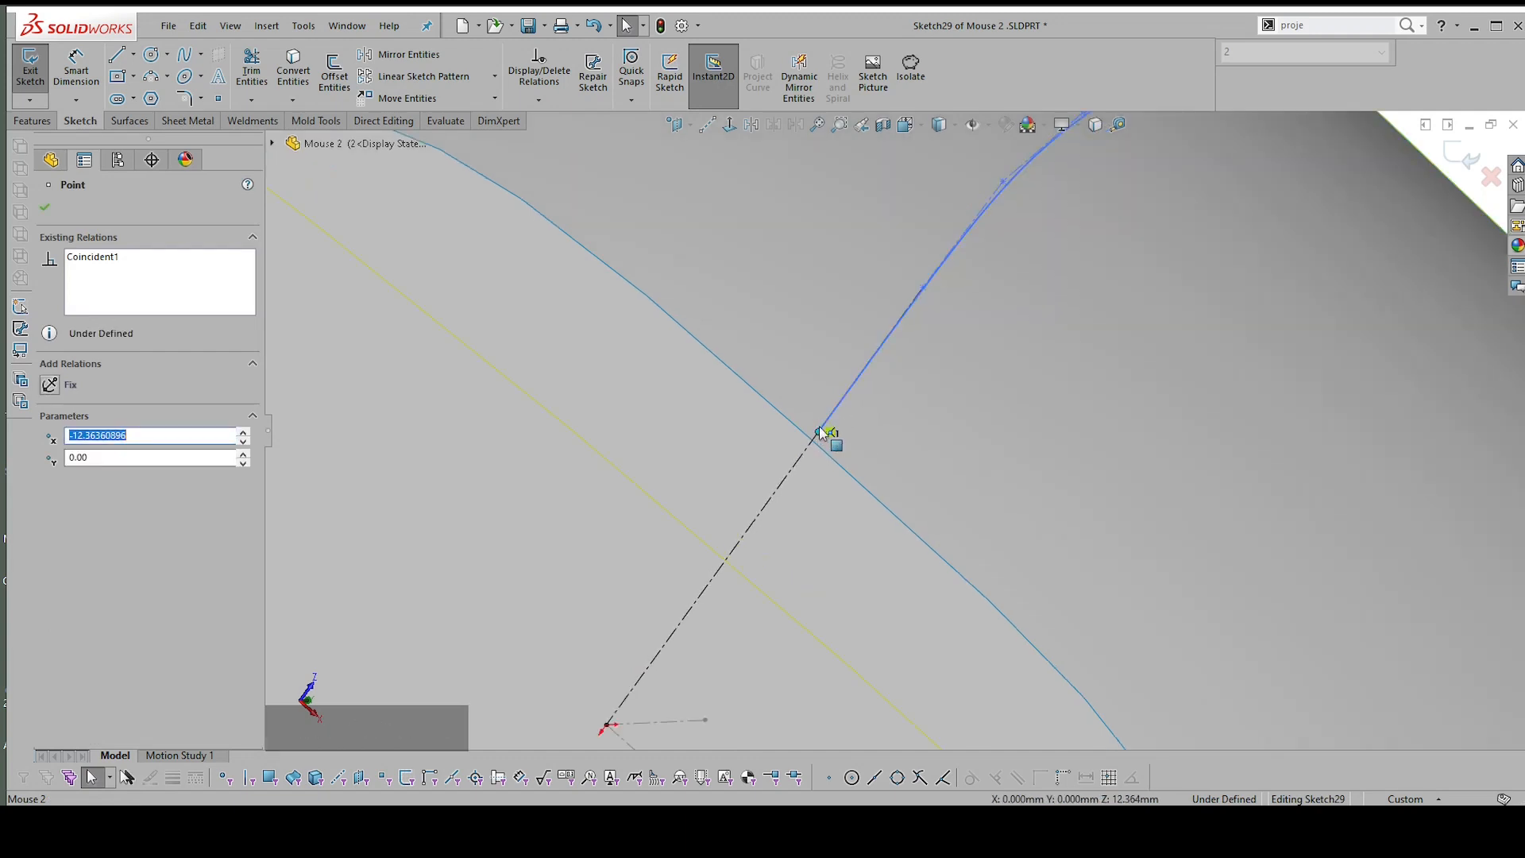
pyautogui.press('shift')
pyautogui.keyDown('shift'); pyautogui.click(826, 459); pyautogui.keyUp('shift')
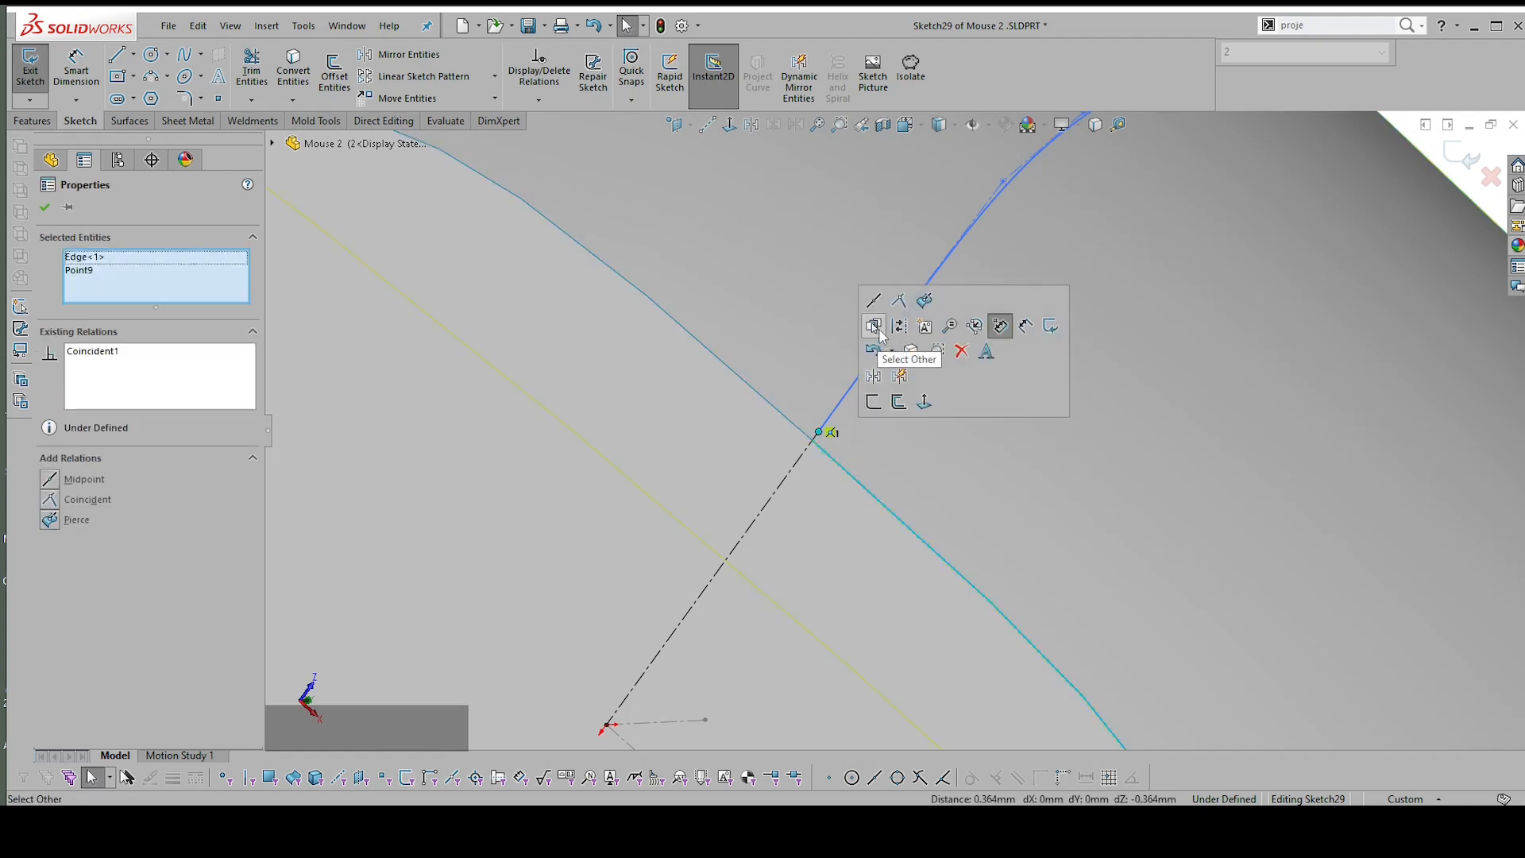
pyautogui.click(925, 301)
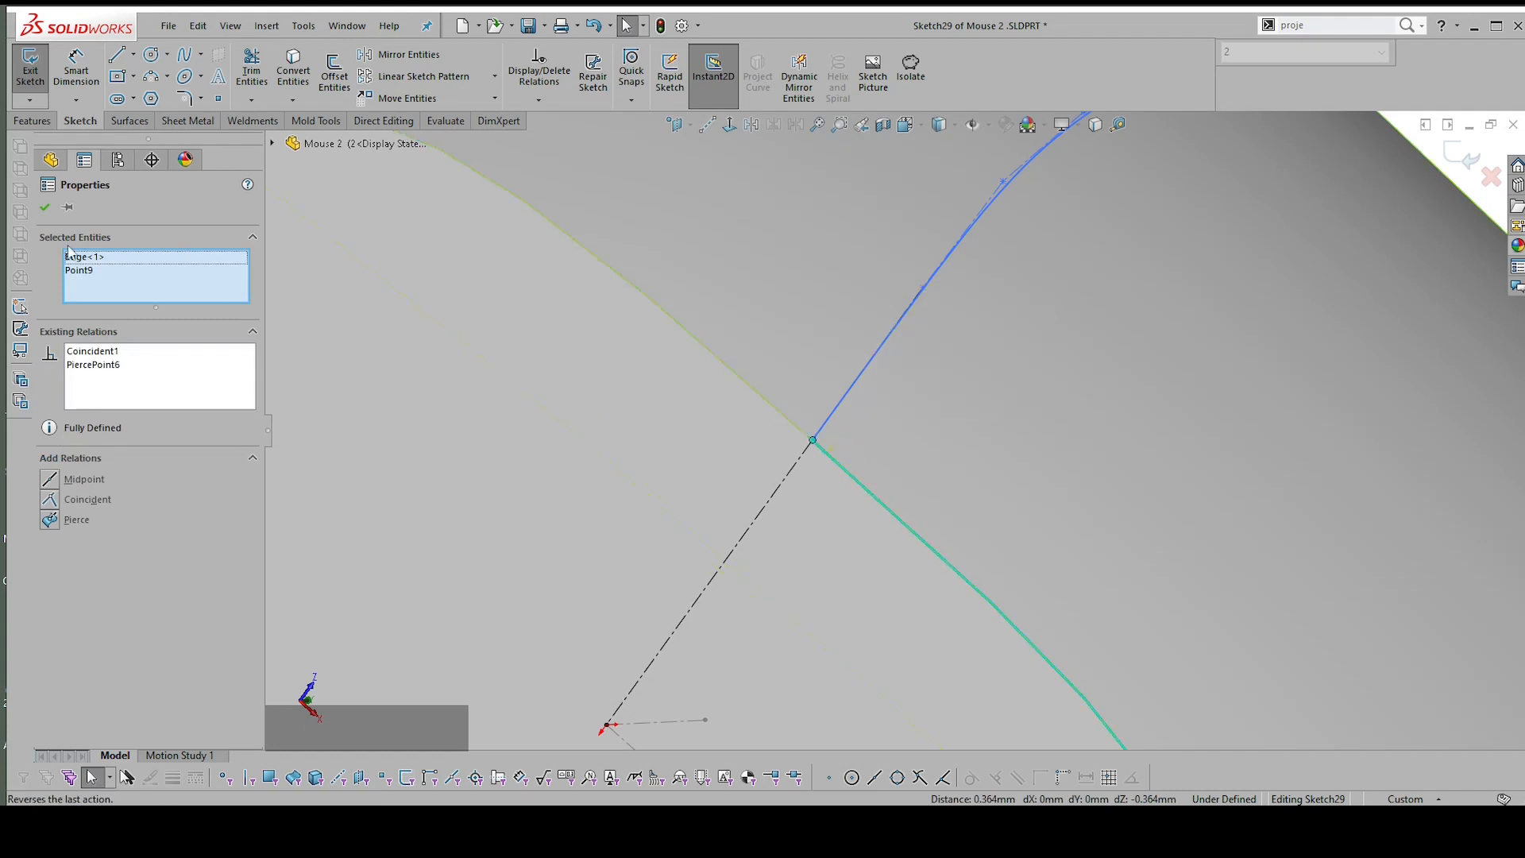
pyautogui.click(45, 208)
pyautogui.click(29, 70)
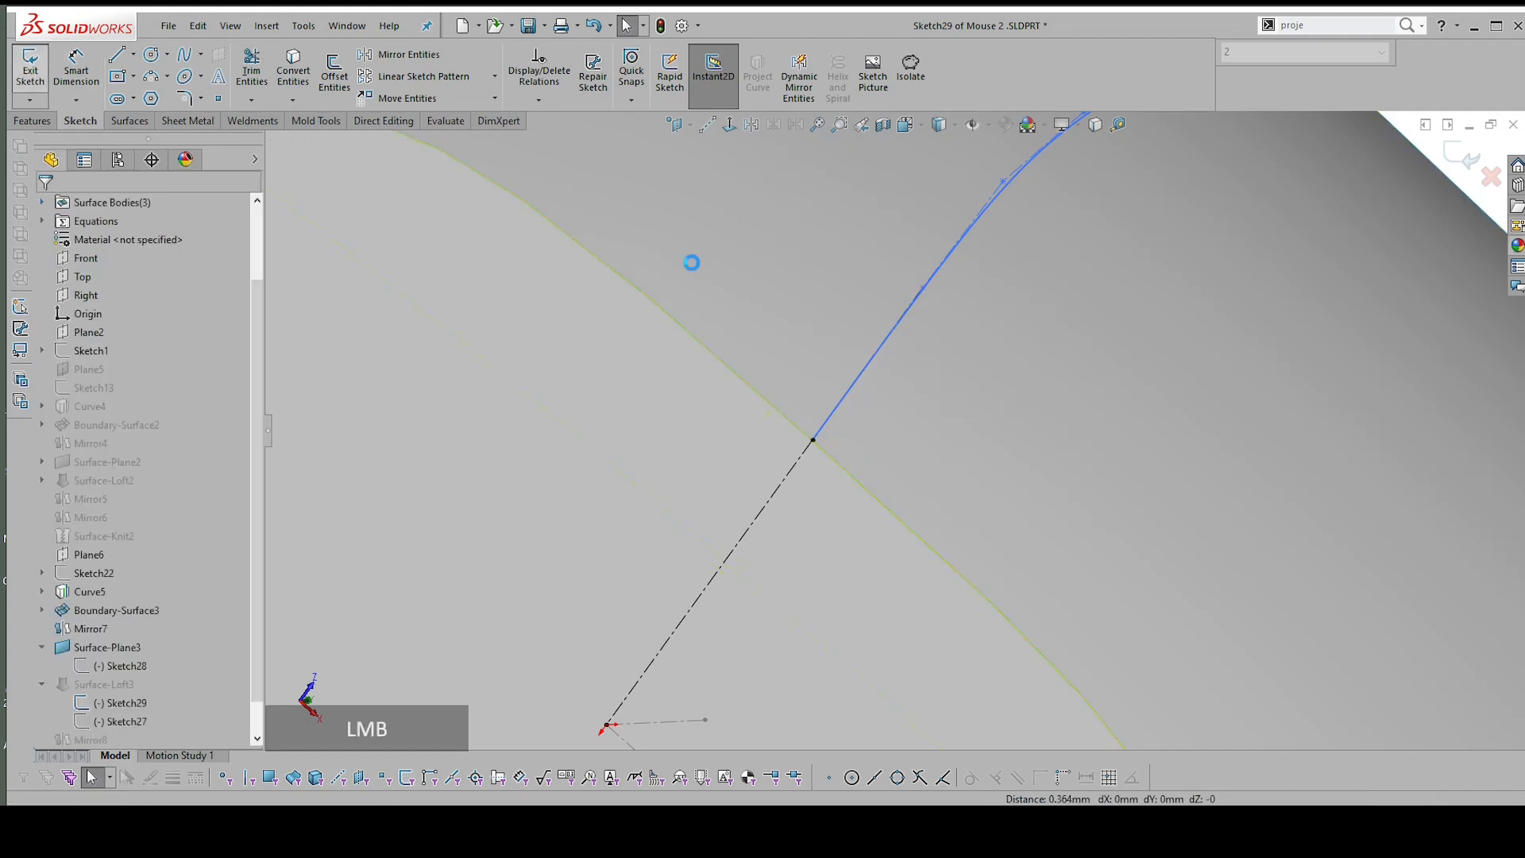
# Examine the joint between the rebuilt side surfaces and the planar base, and the overall mouse body
pyautogui.scroll(-2, 776, 347)
pyautogui.scroll(2, 1092, 371)
pyautogui.scroll(5, 1093, 377)
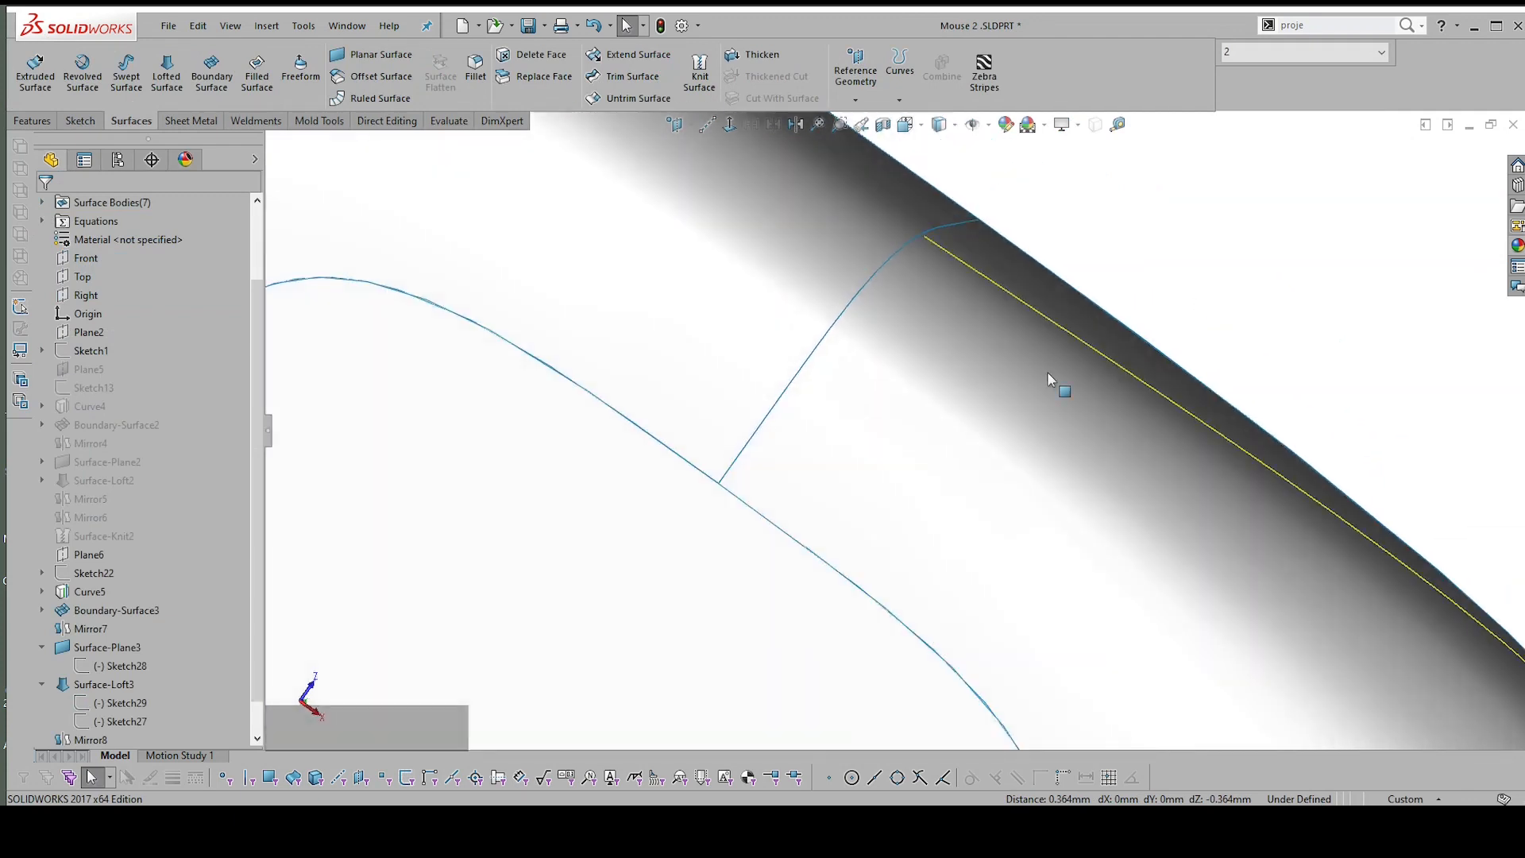
pyautogui.scroll(4, 947, 437)
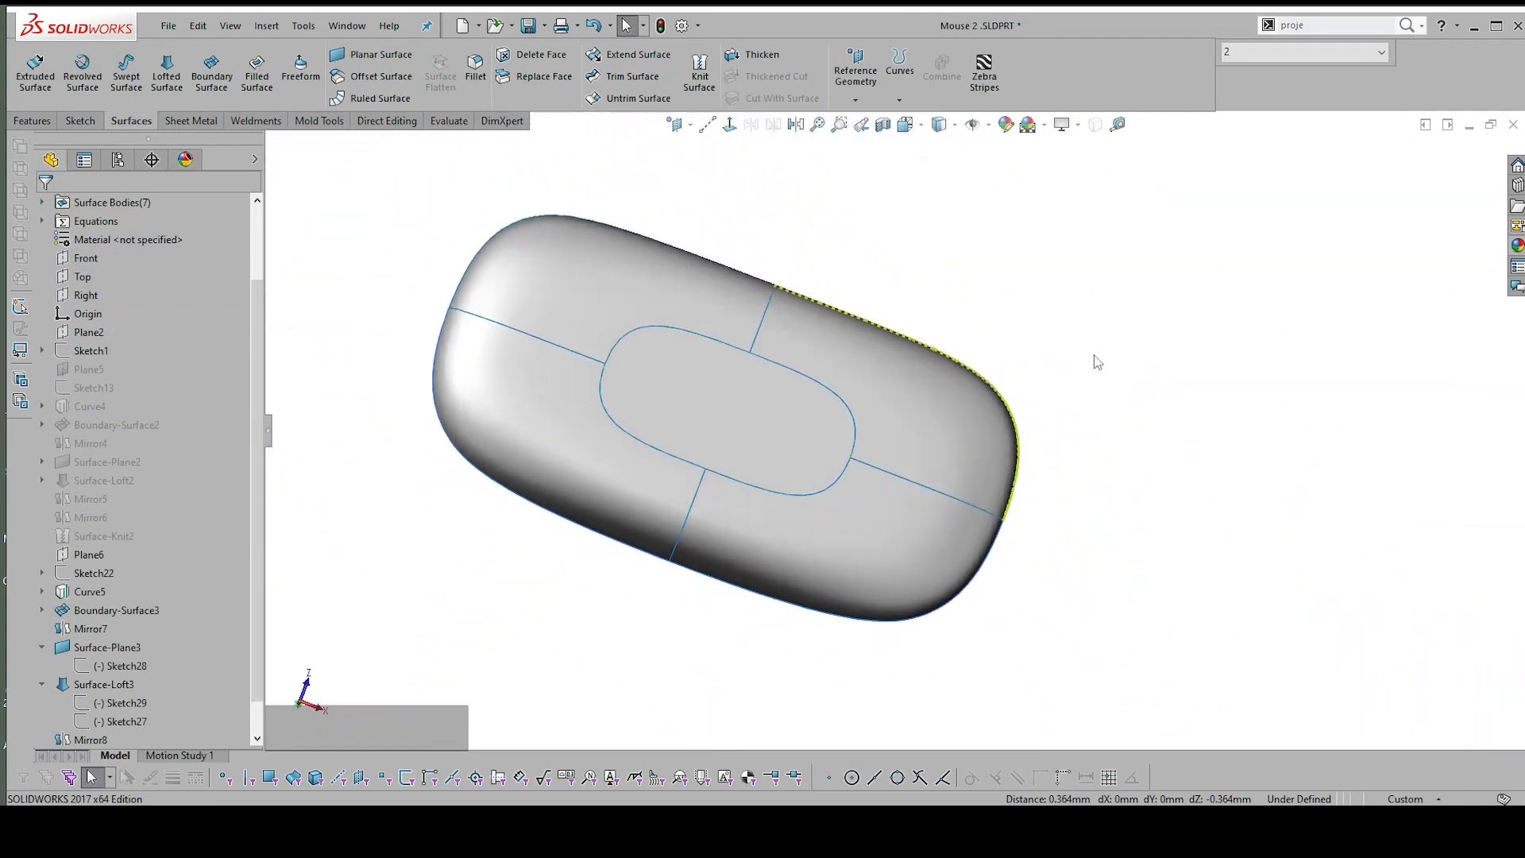
pyautogui.click(1069, 477)
pyautogui.moveTo(906, 587); pyautogui.dragTo(590, 247)
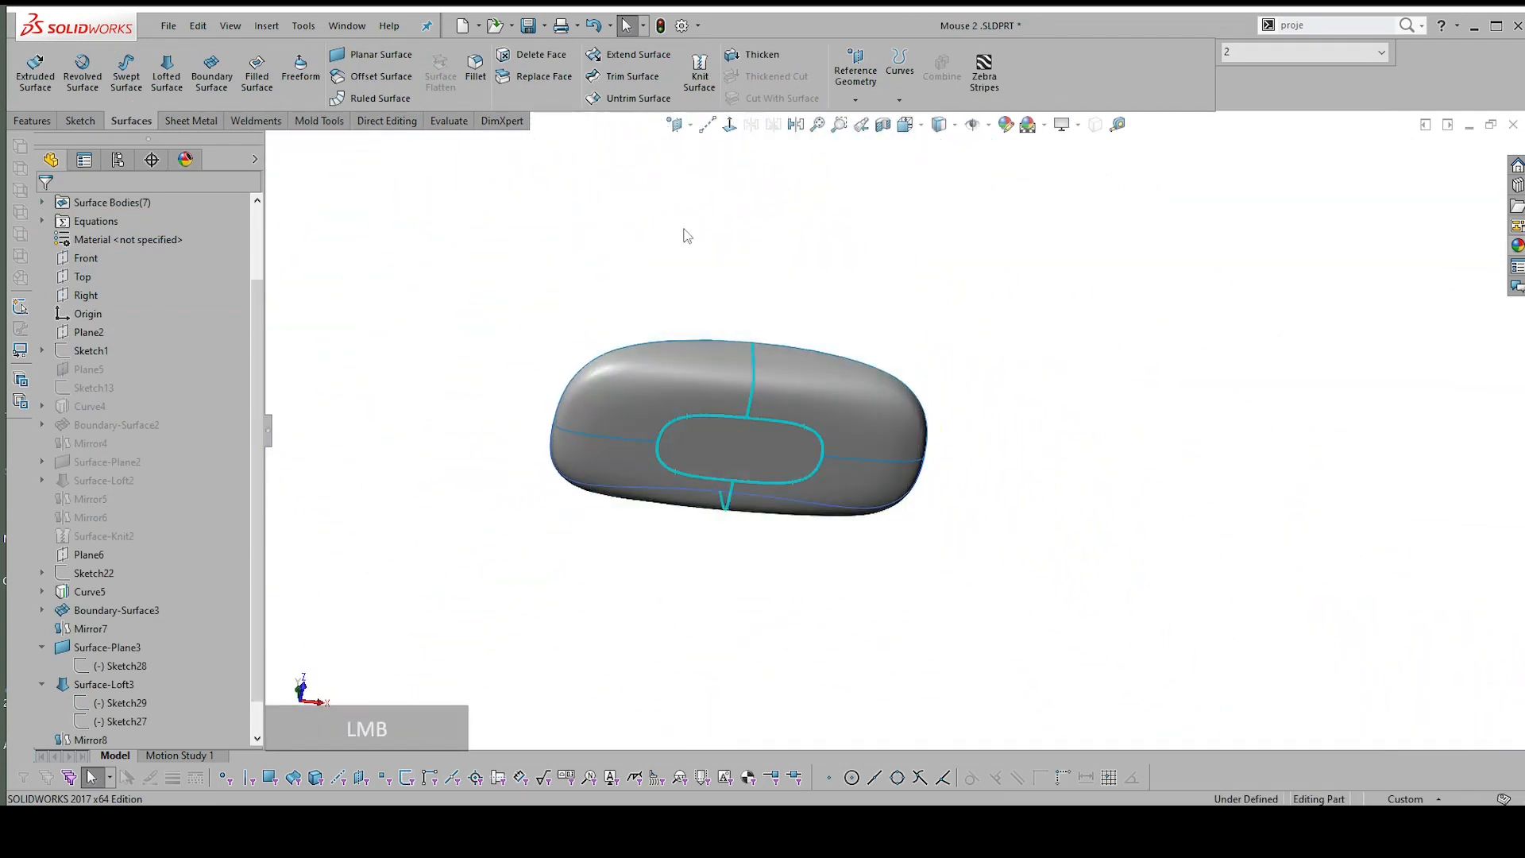
pyautogui.hotkey('ctrl', '1')
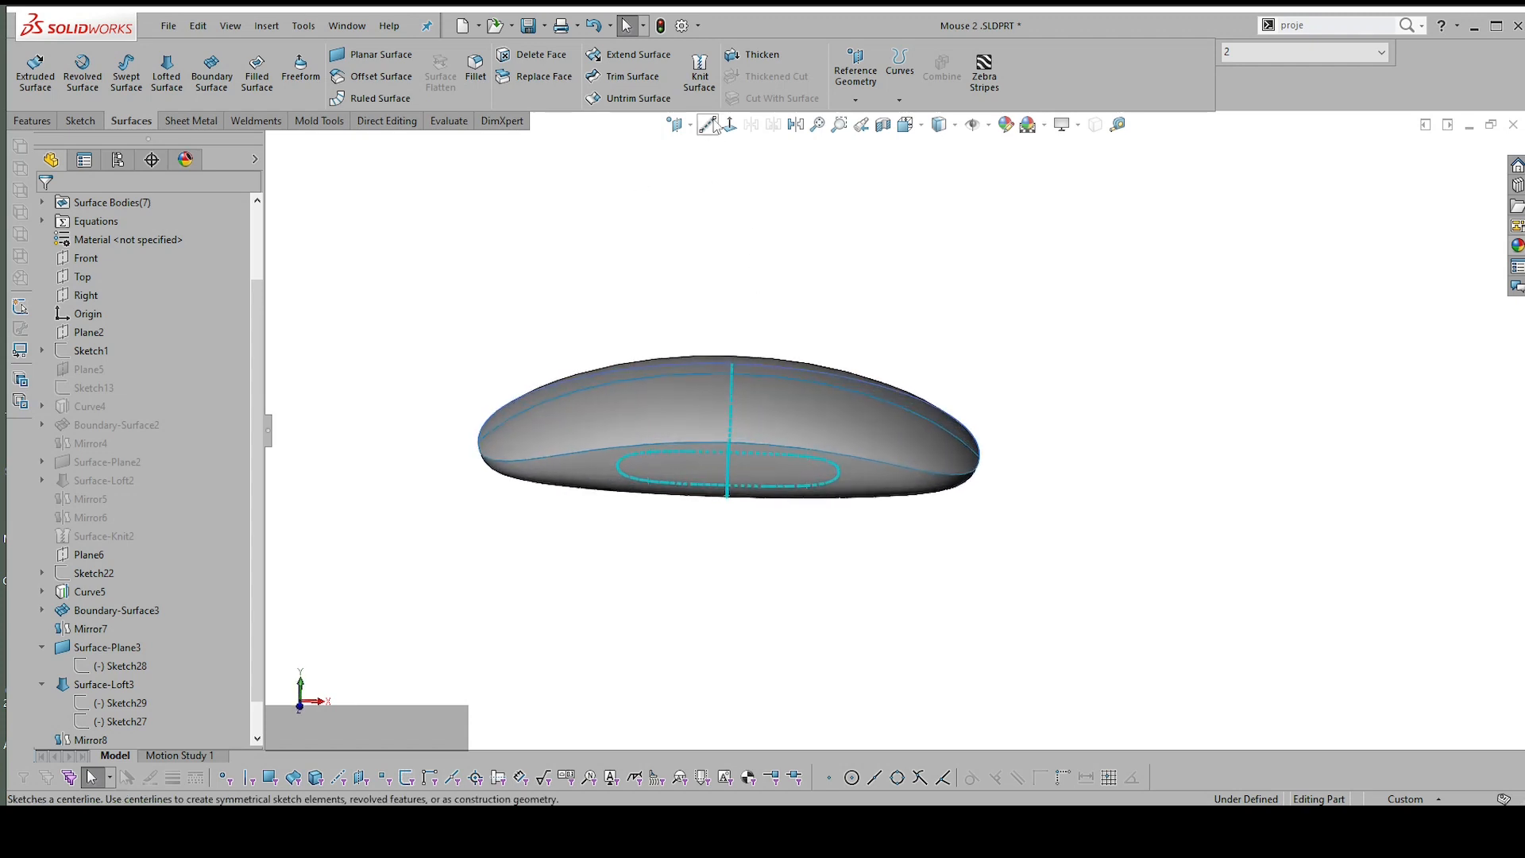
# Knit the two upper surfaces, the four side surfaces and the planar base with Create solid enabled
pyautogui.click(699, 72)
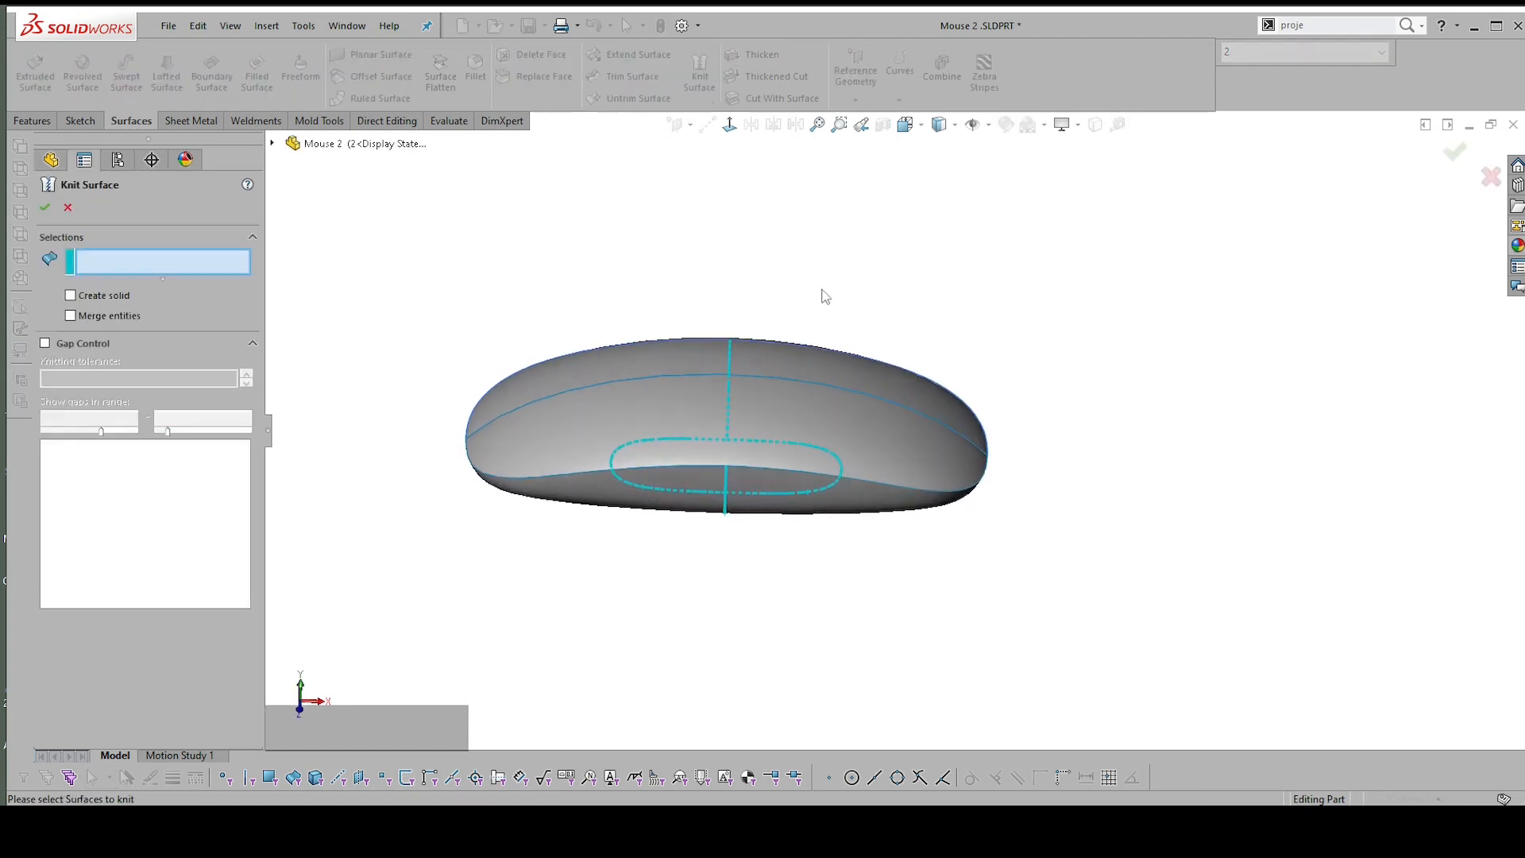
pyautogui.click(631, 407)
pyautogui.click(652, 350)
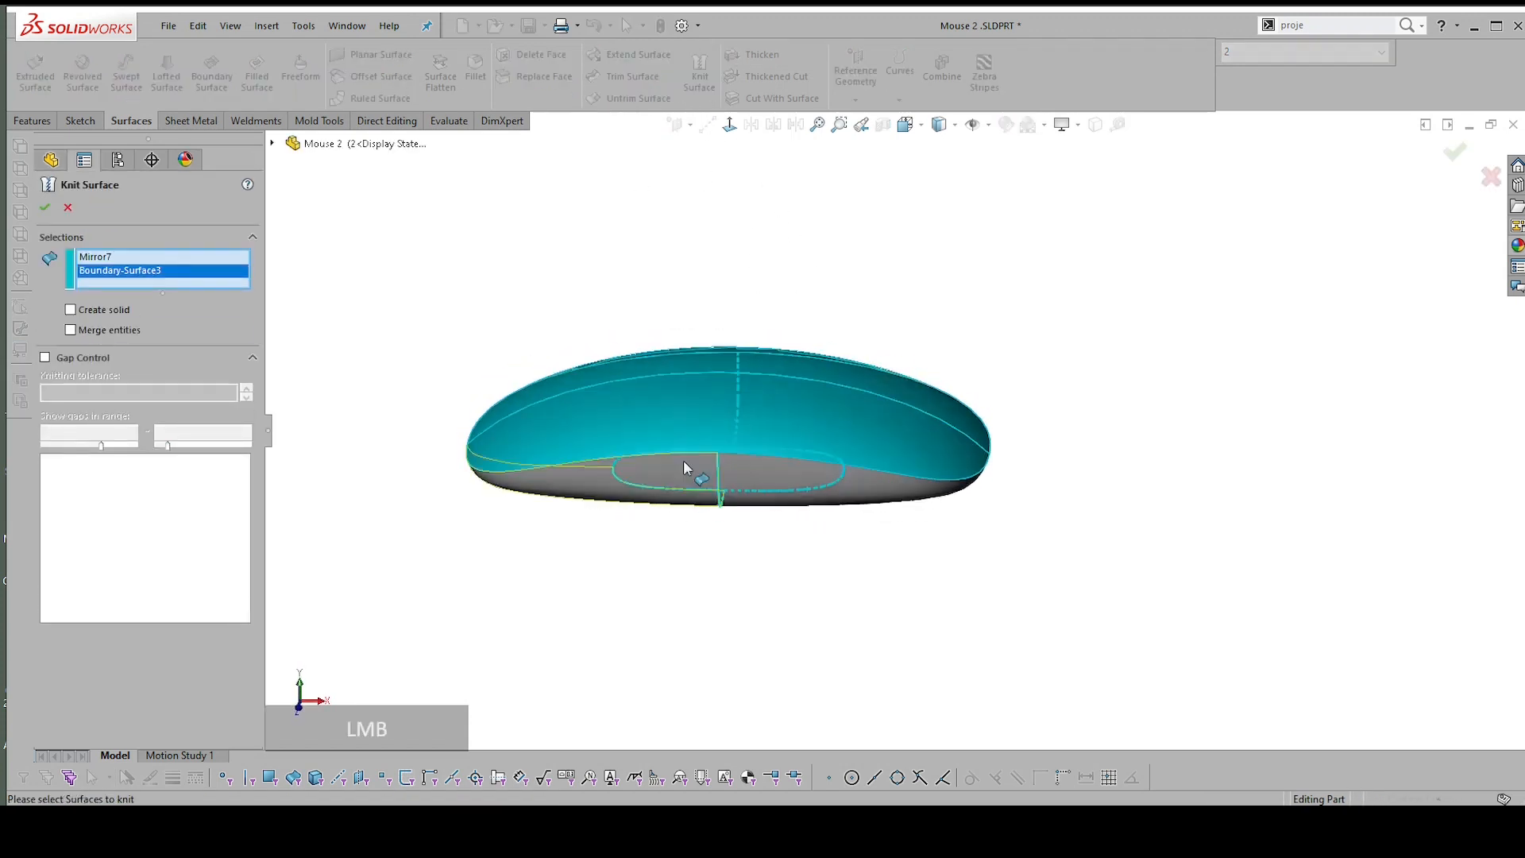
pyautogui.click(817, 412)
pyautogui.click(655, 409)
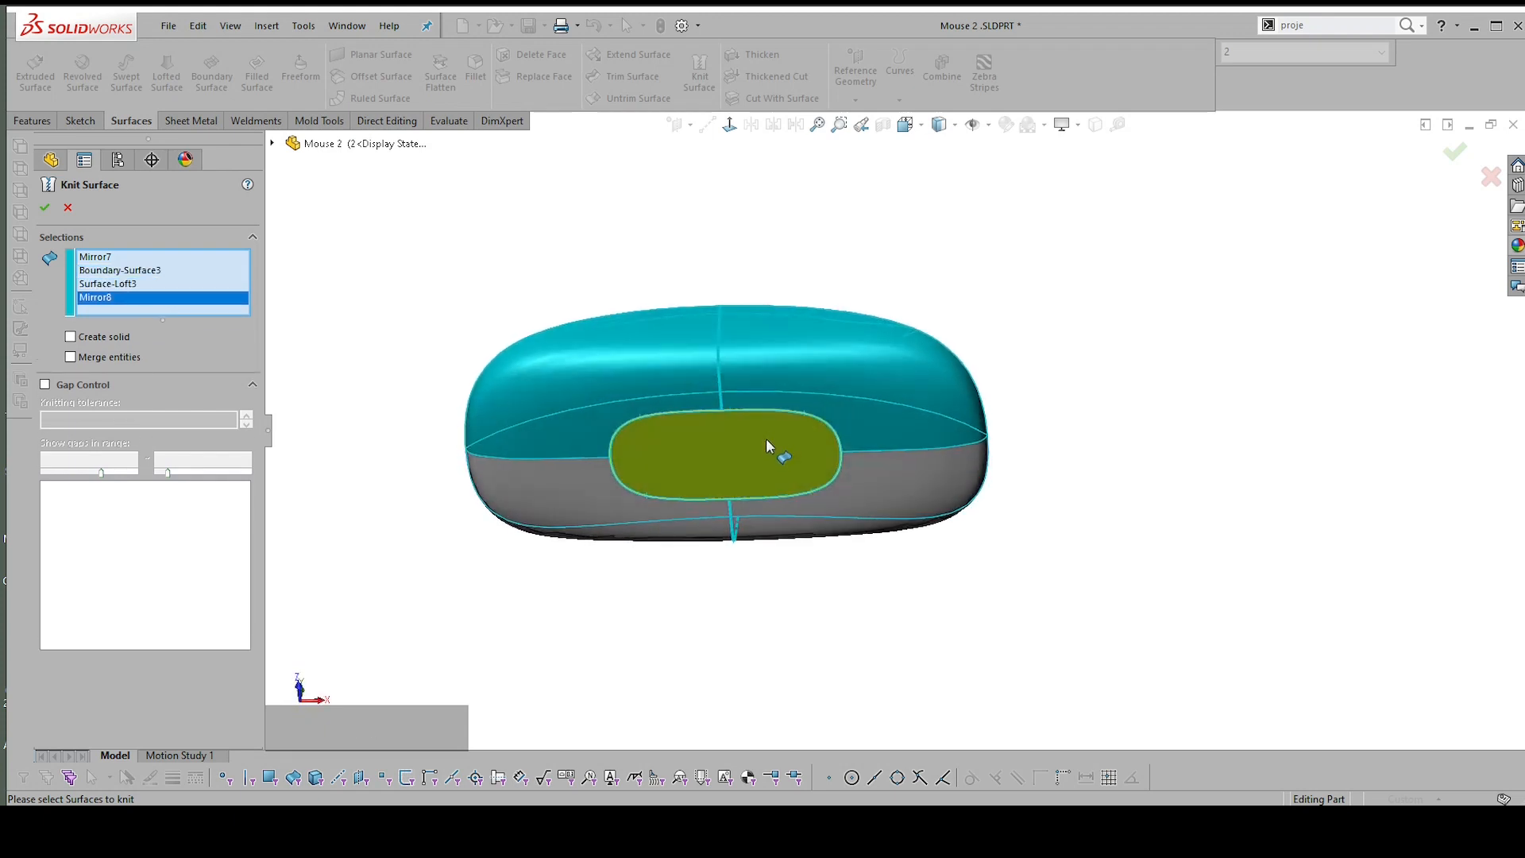
pyautogui.click(784, 451)
pyautogui.click(878, 472)
pyautogui.click(592, 516)
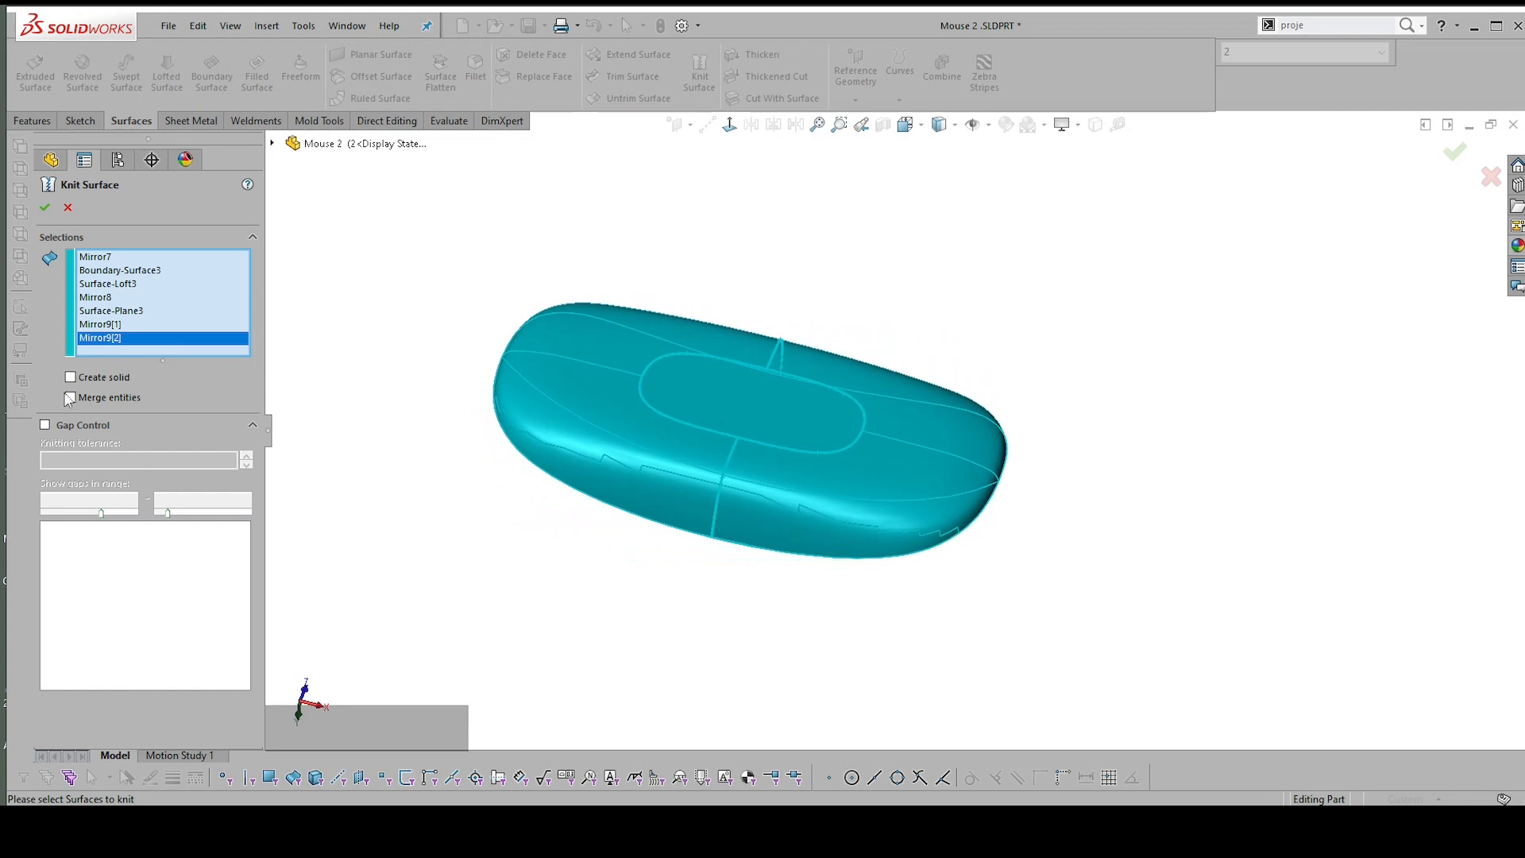
pyautogui.click(46, 208)
pyautogui.click(827, 313)
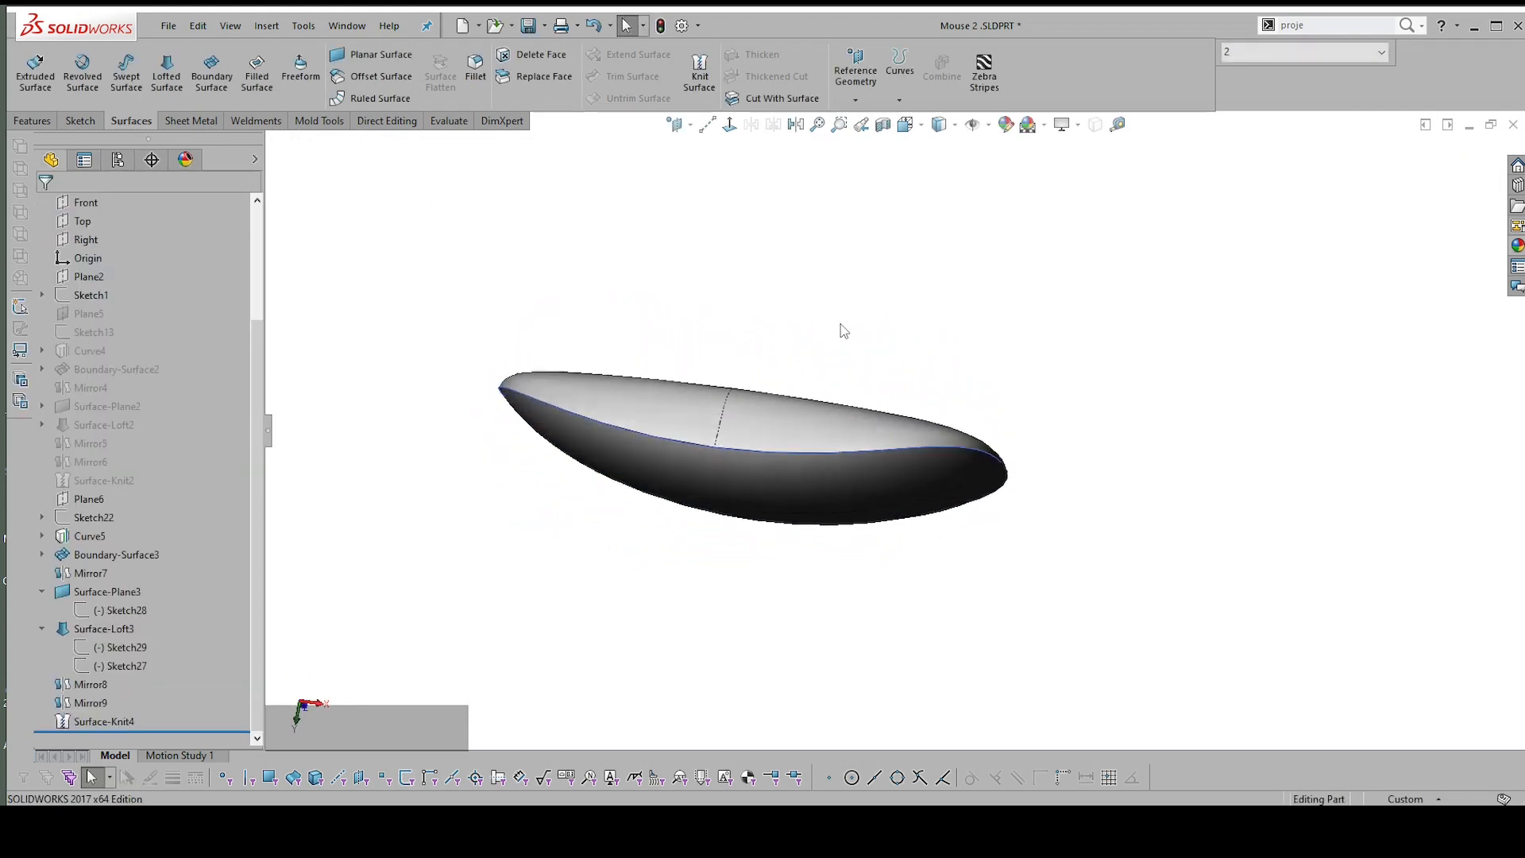
# Check that the knitted mouse body is solid with a section view through the Front plane, and leave the section view
pyautogui.moveTo(840, 324); pyautogui.dragTo(882, 127, button='middle')
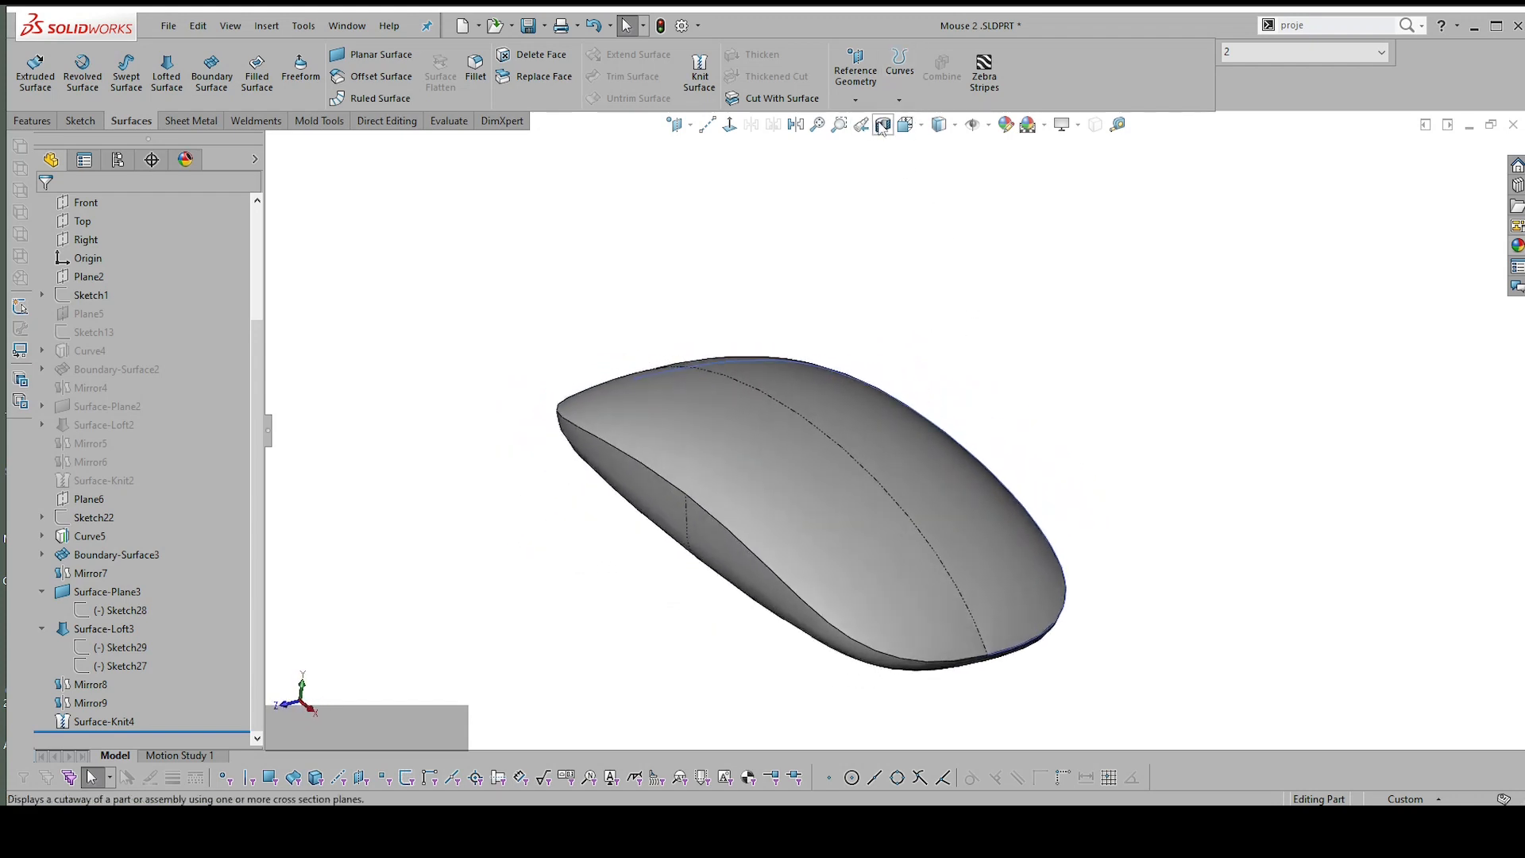
pyautogui.click(882, 124)
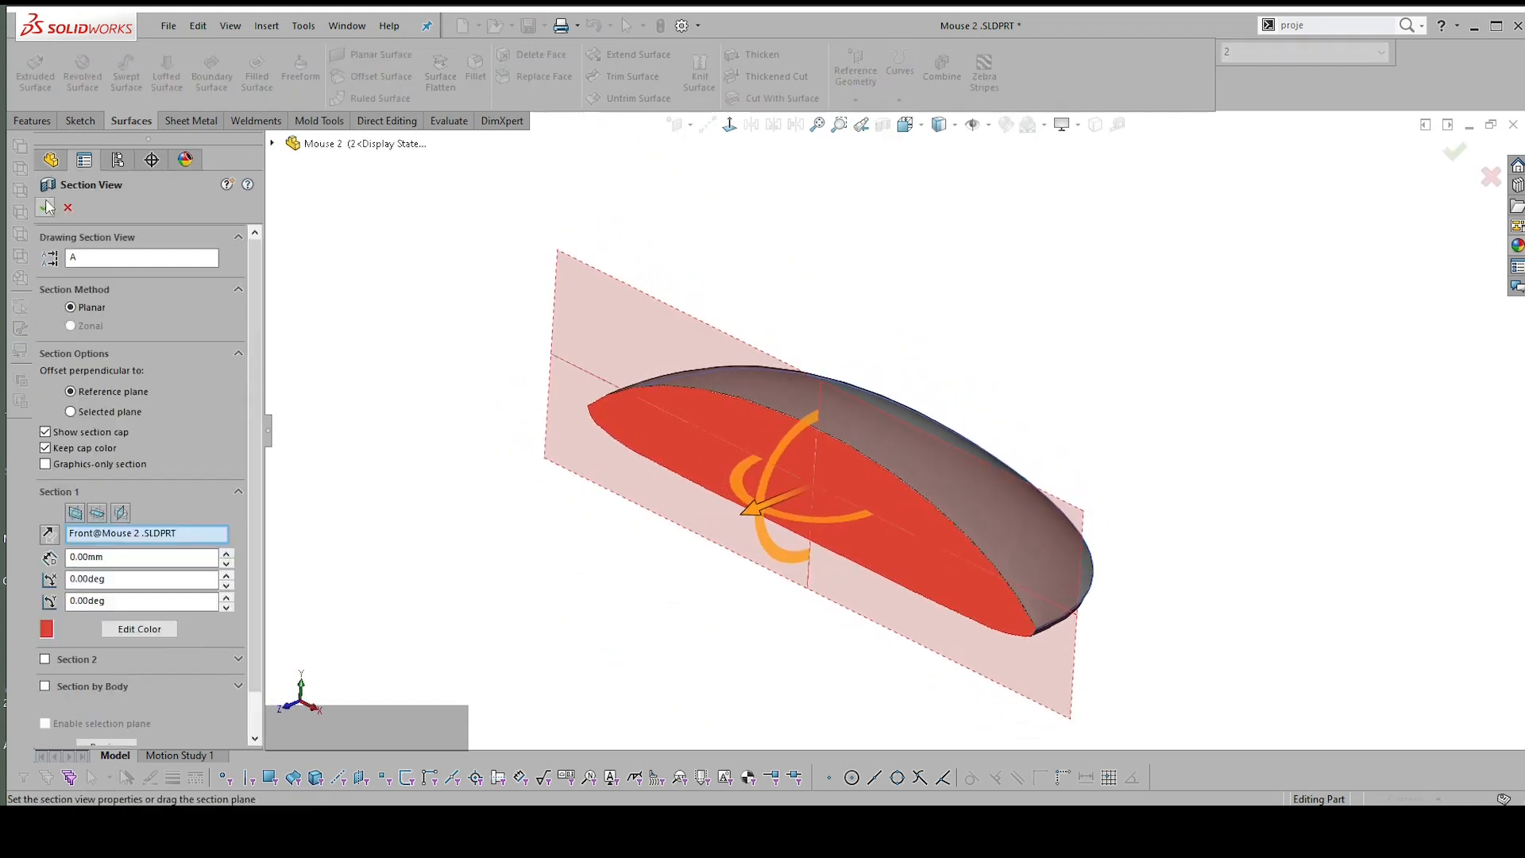
pyautogui.click(45, 207)
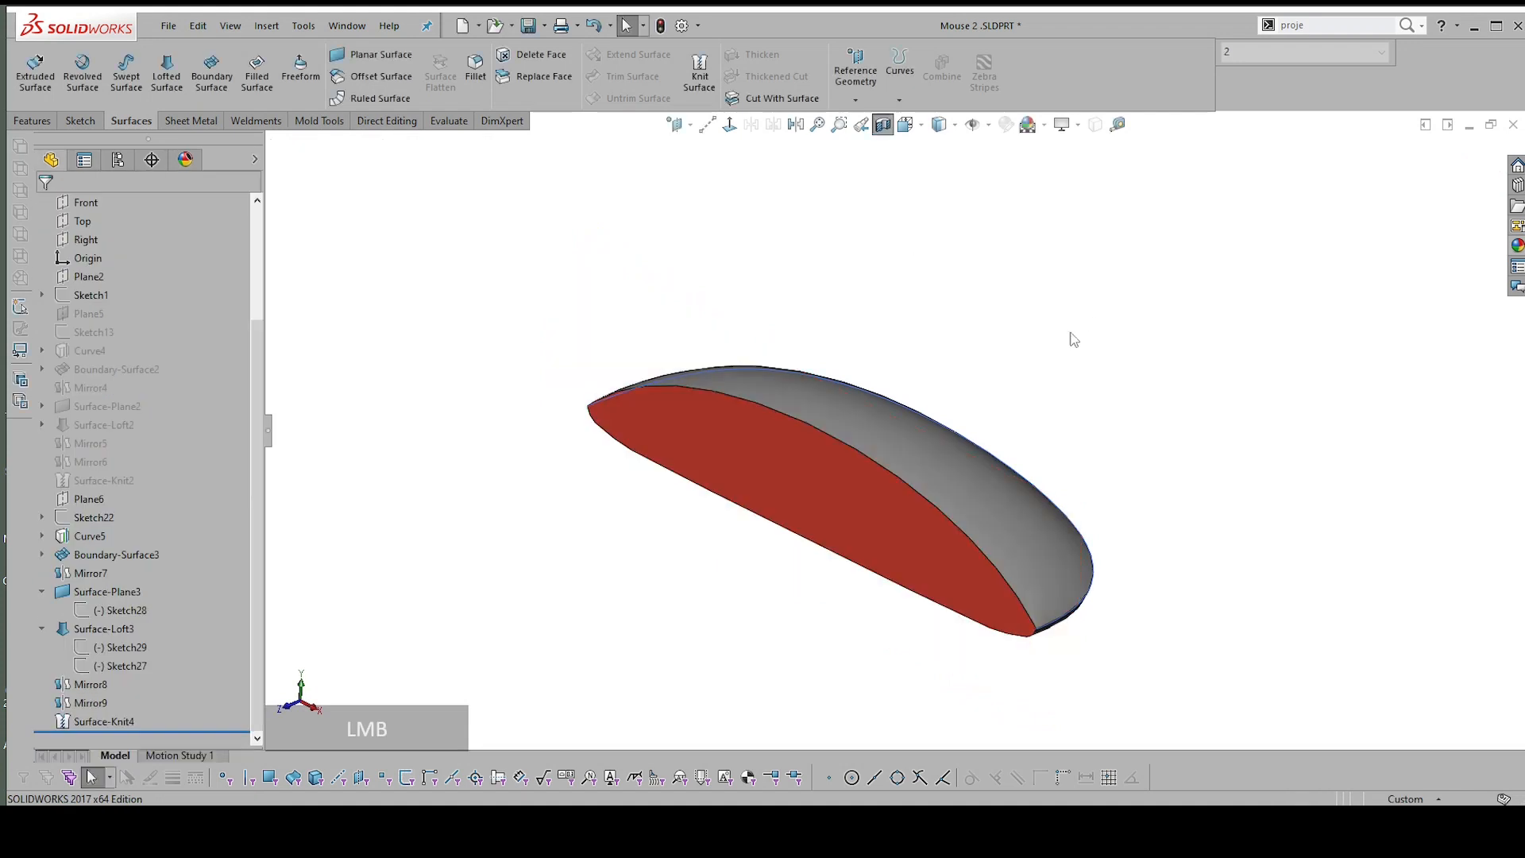
pyautogui.click(881, 125)
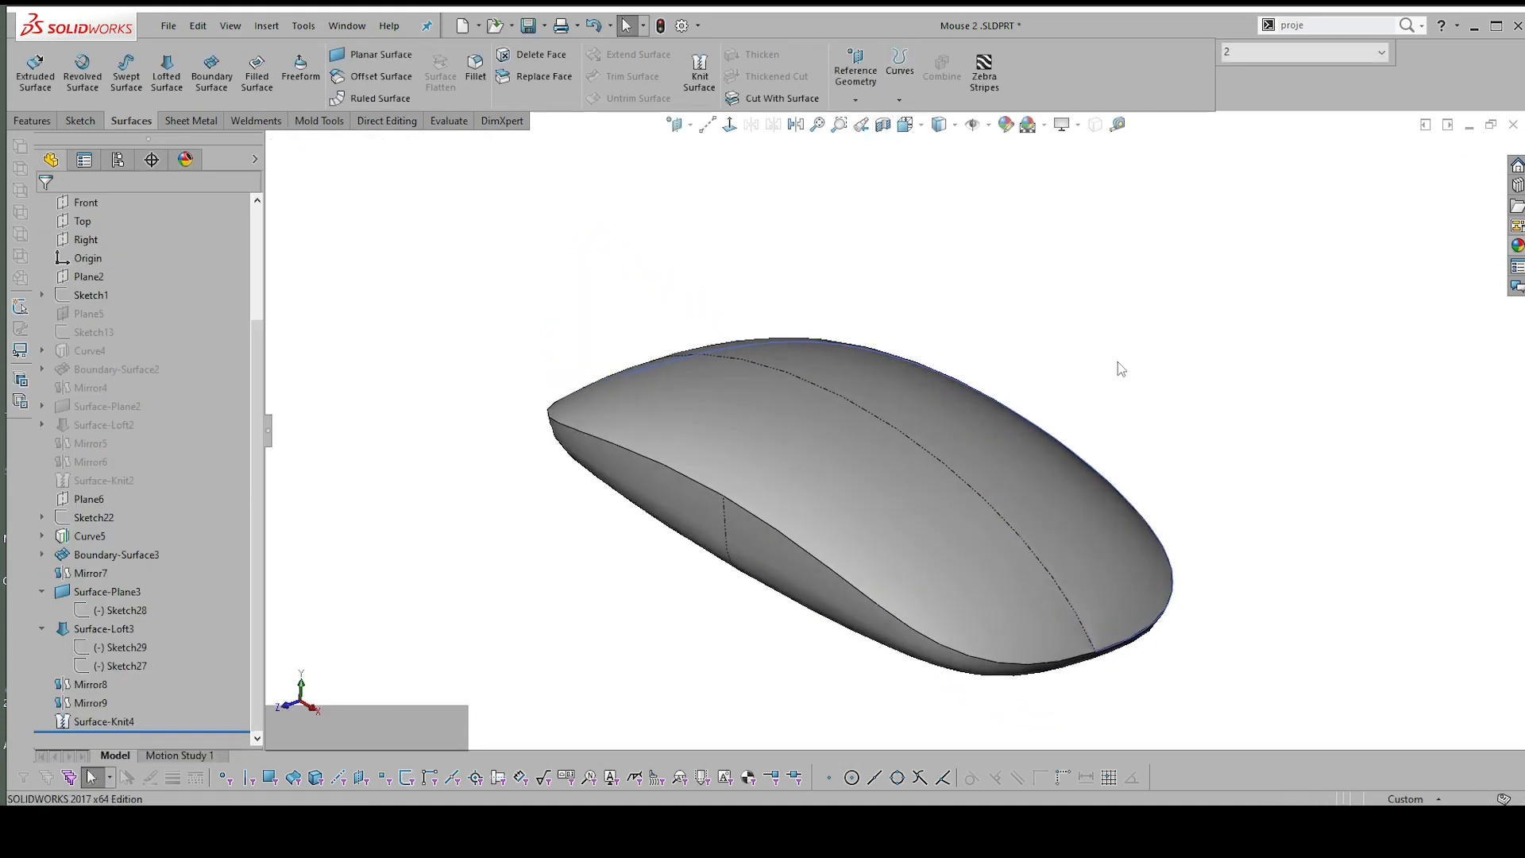